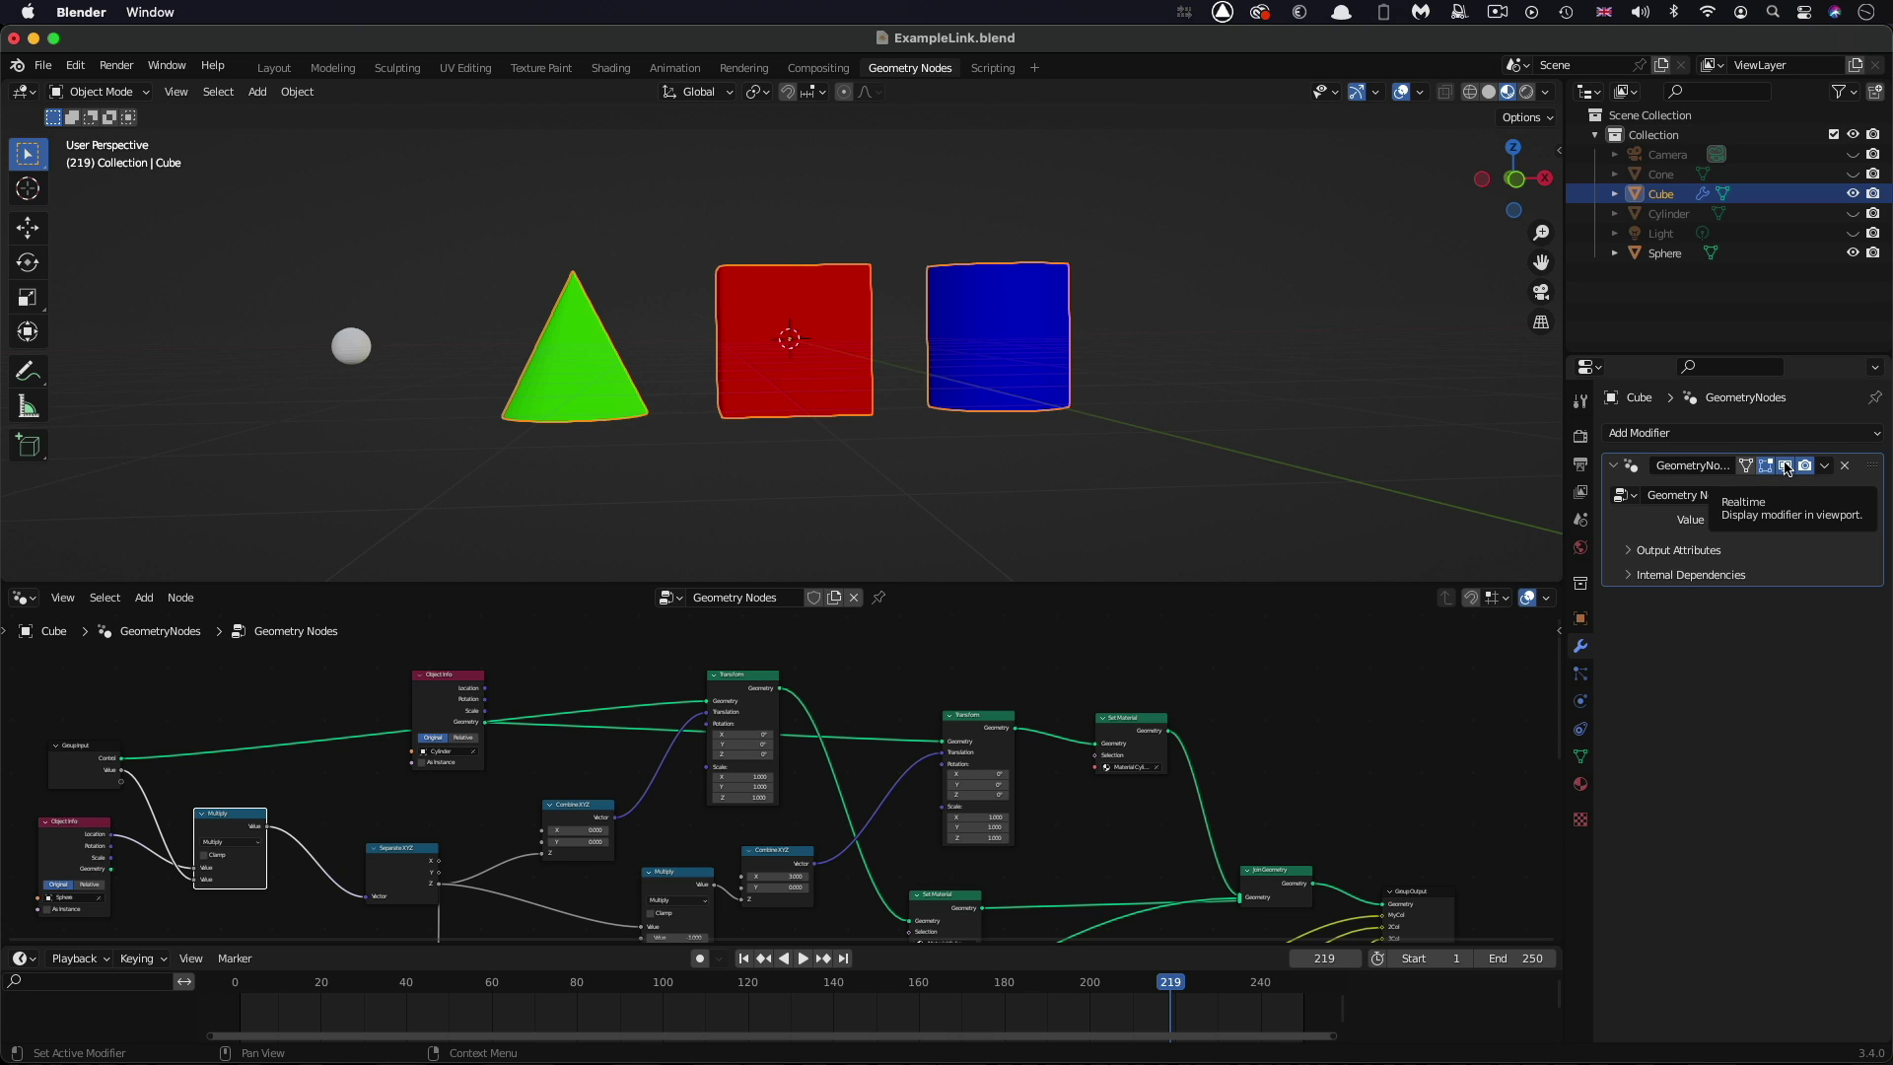
Toggle the cube's GeometryNodes modifier off and on in the viewport to compare the scene with and without it
{"action": "left_click", "coordinate": [1788, 468]}
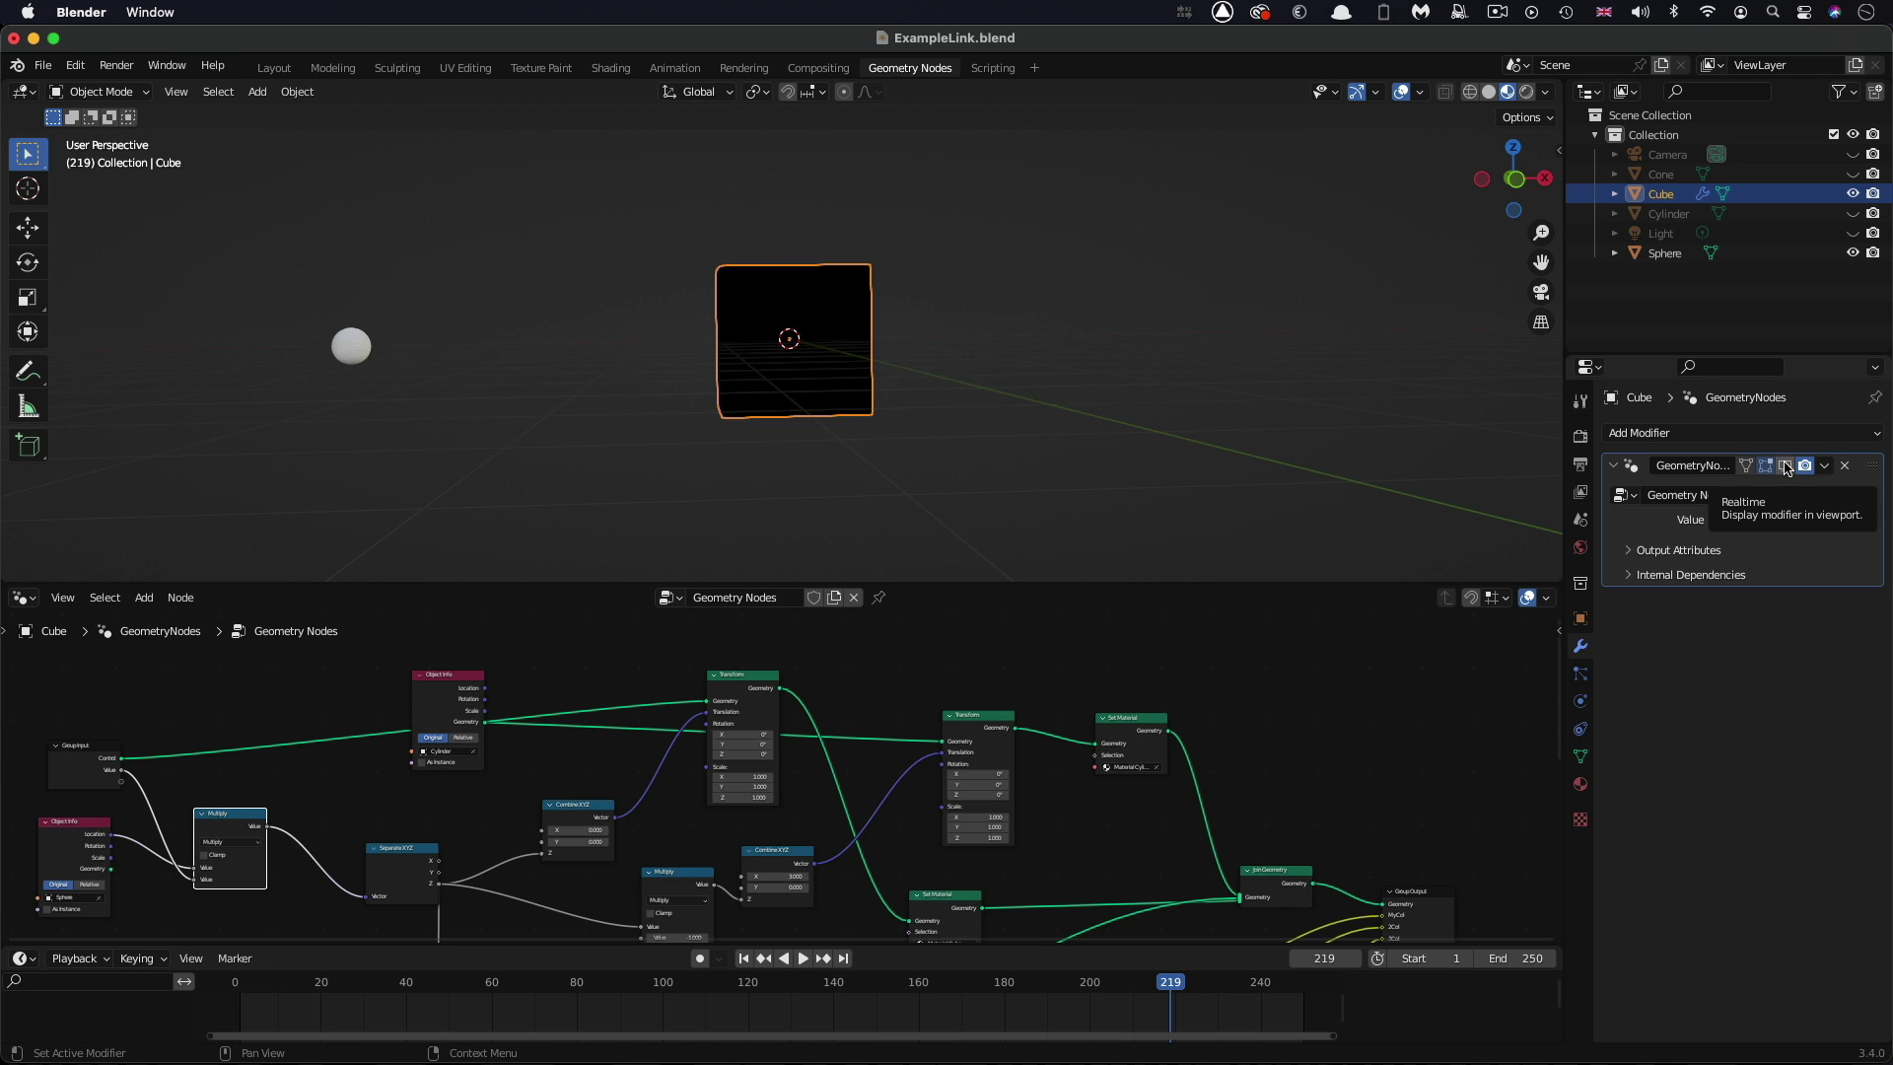
{"action": "left_click", "coordinate": [1788, 468]}
{"action": "left_click", "coordinate": [1788, 468]}
{"action": "left_click", "coordinate": [1788, 469]}
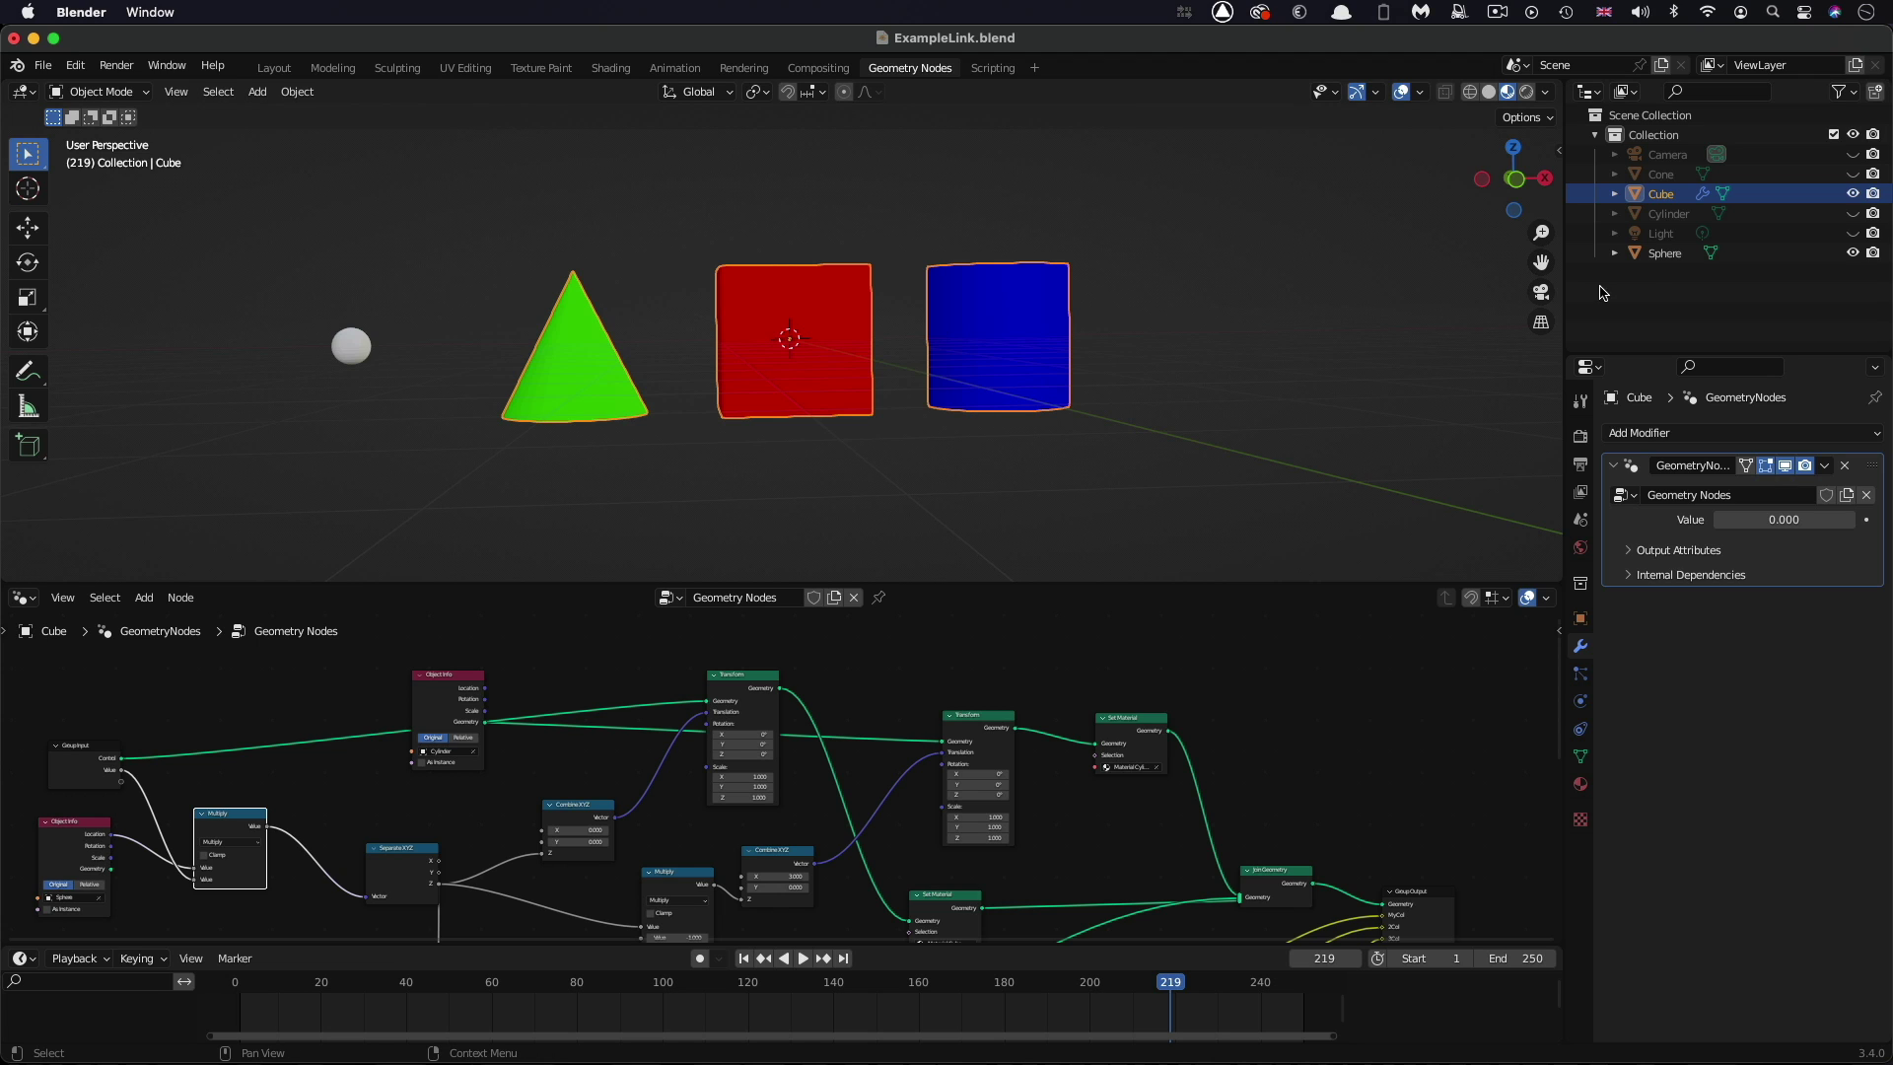
Select the Sphere and show its object properties
{"action": "left_click", "coordinate": [1668, 256]}
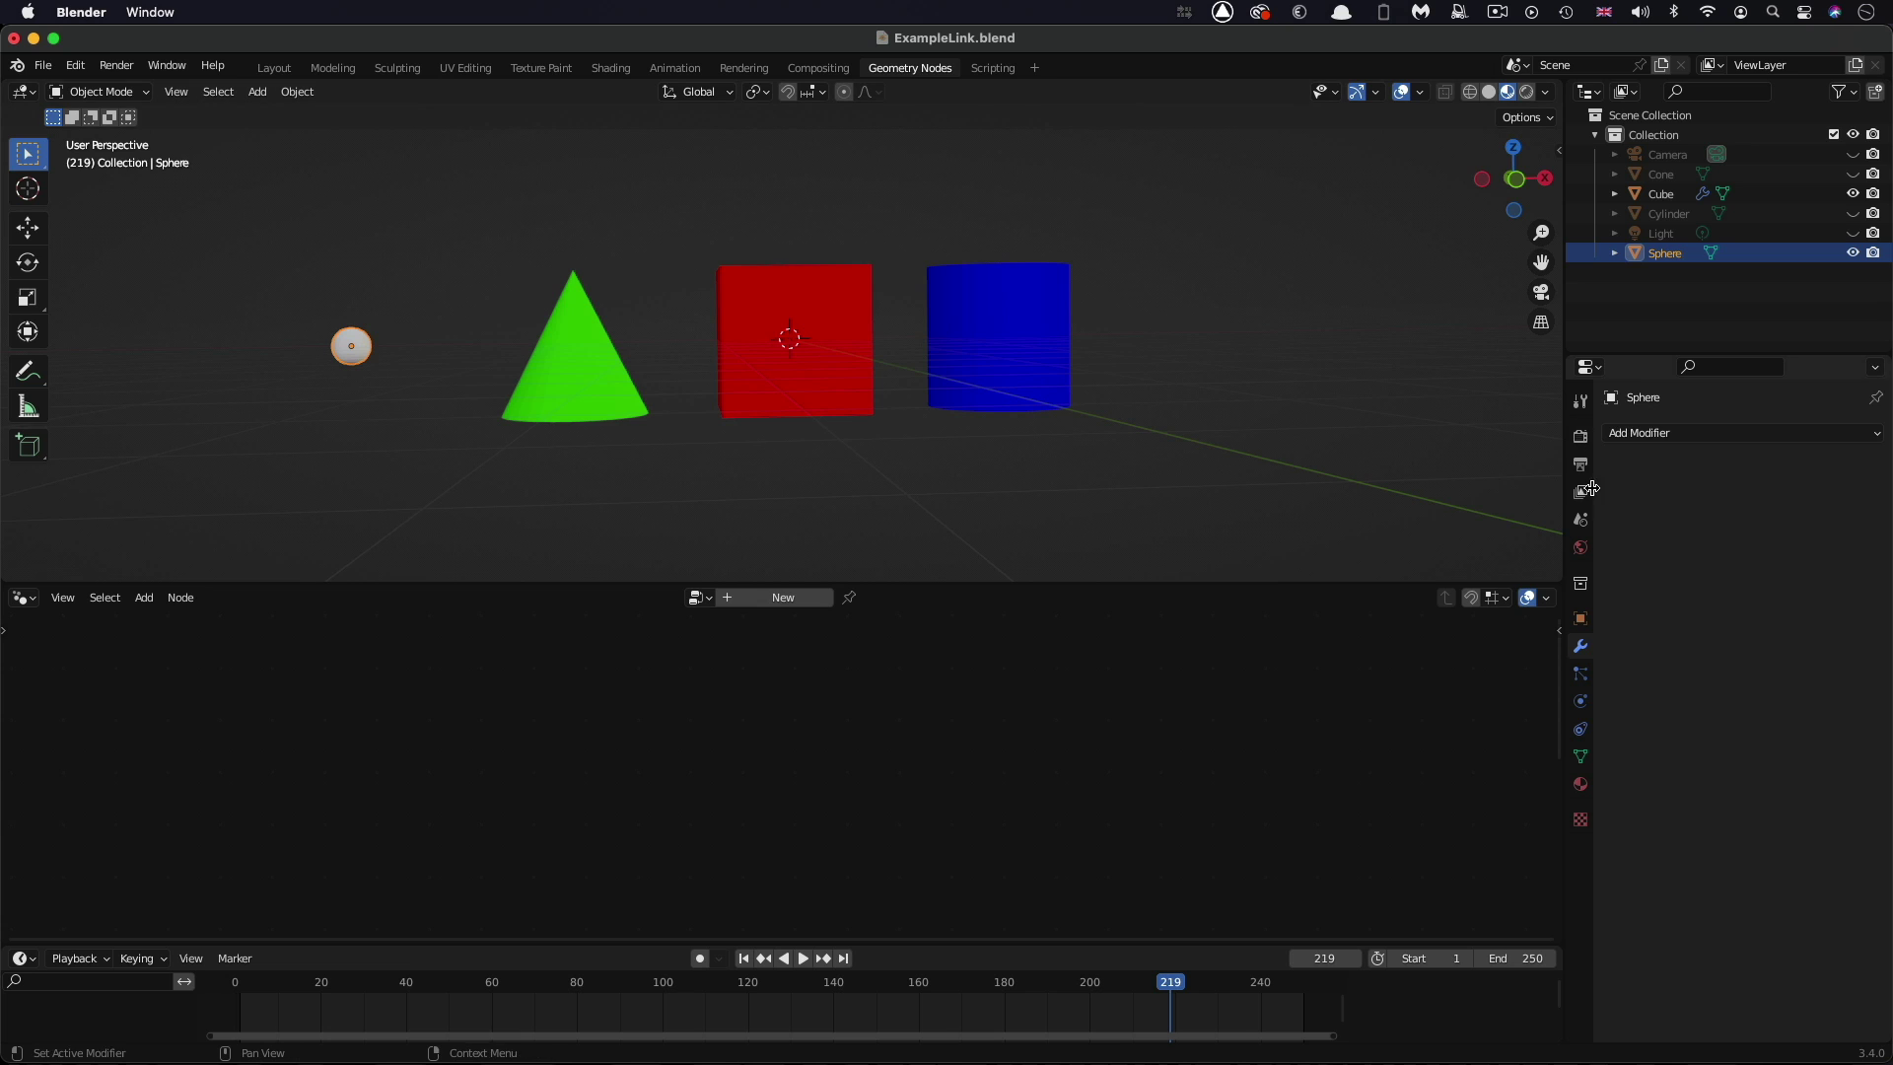
{"action": "left_click", "coordinate": [1581, 620]}
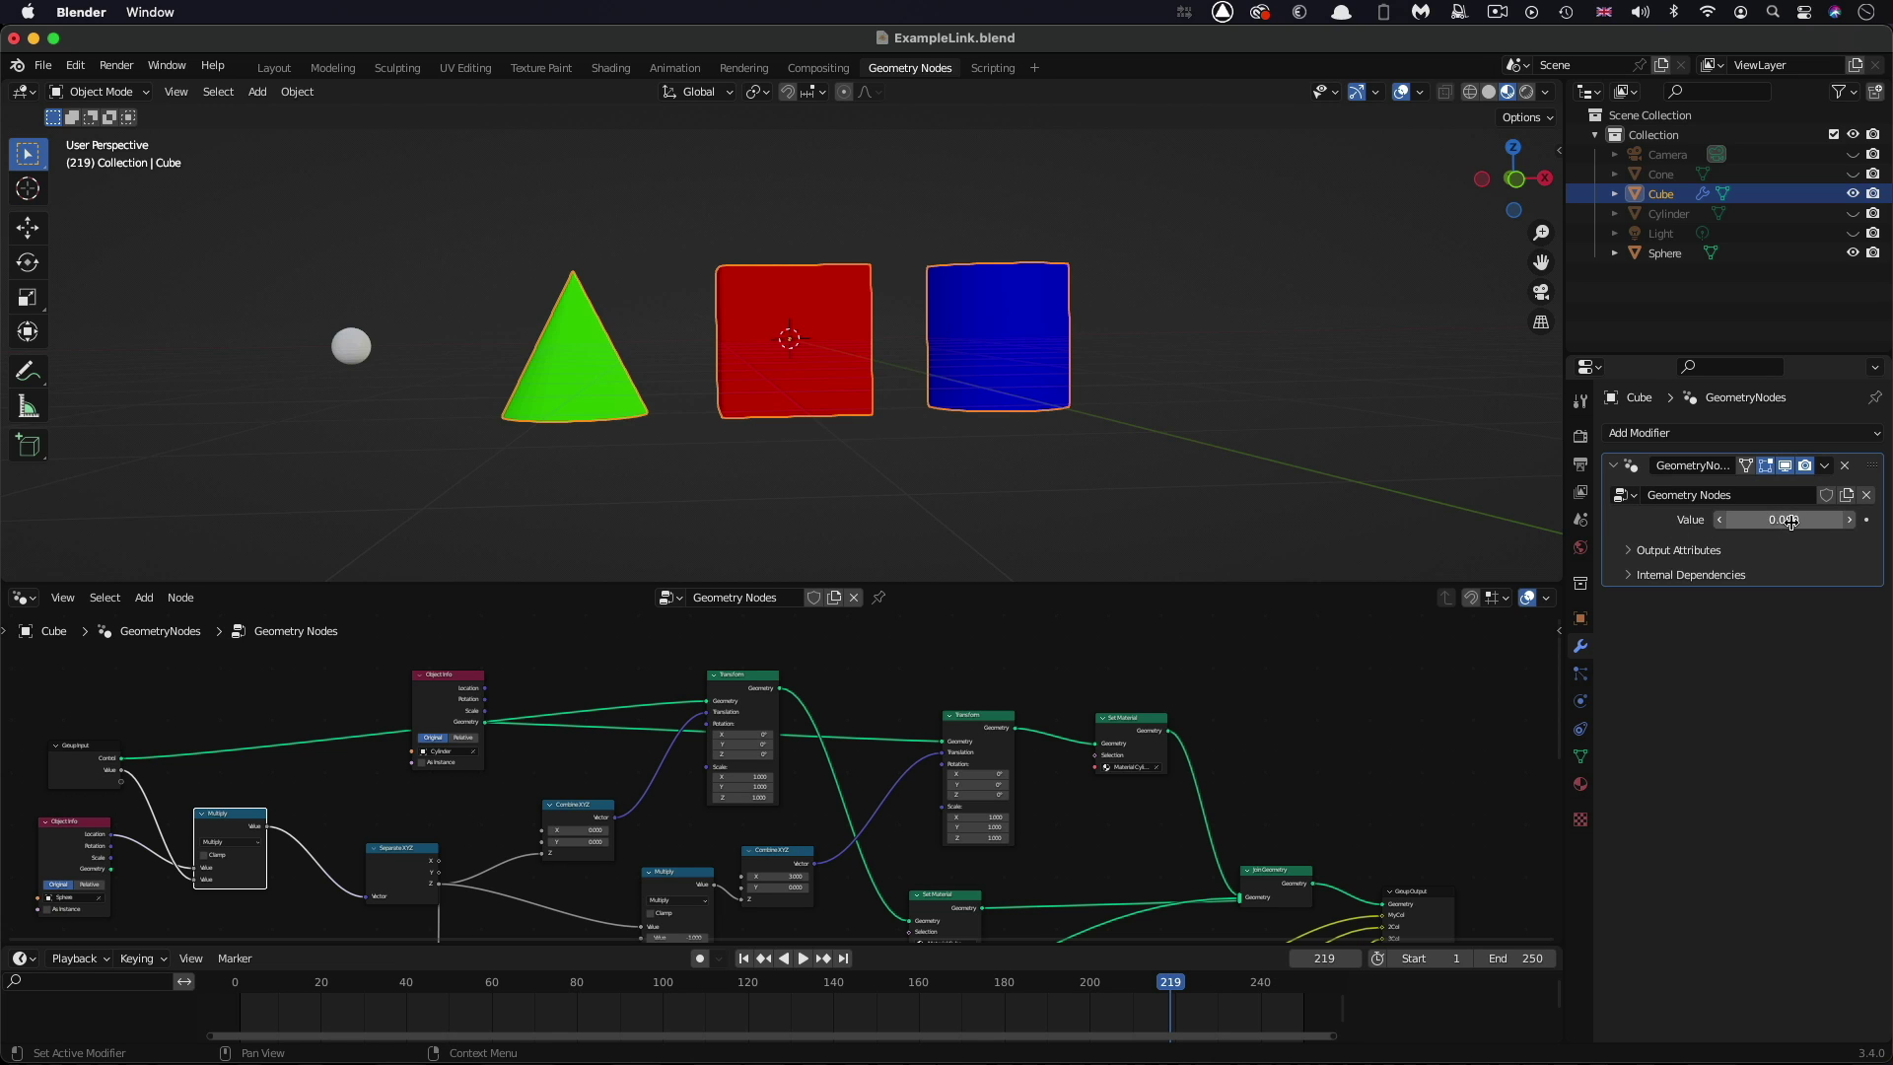
Set the Value input of the cube's GeometryNodes modifier to -0.300
{"action": "mouse_move", "coordinate": [1793, 522]}
{"action": "left_mouse_down"}
{"action": "mouse_move", "coordinate": [1844, 522]}
{"action": "mouse_move", "coordinate": [1755, 522]}
{"action": "mouse_move", "coordinate": [1796, 523]}
{"action": "left_mouse_up"}
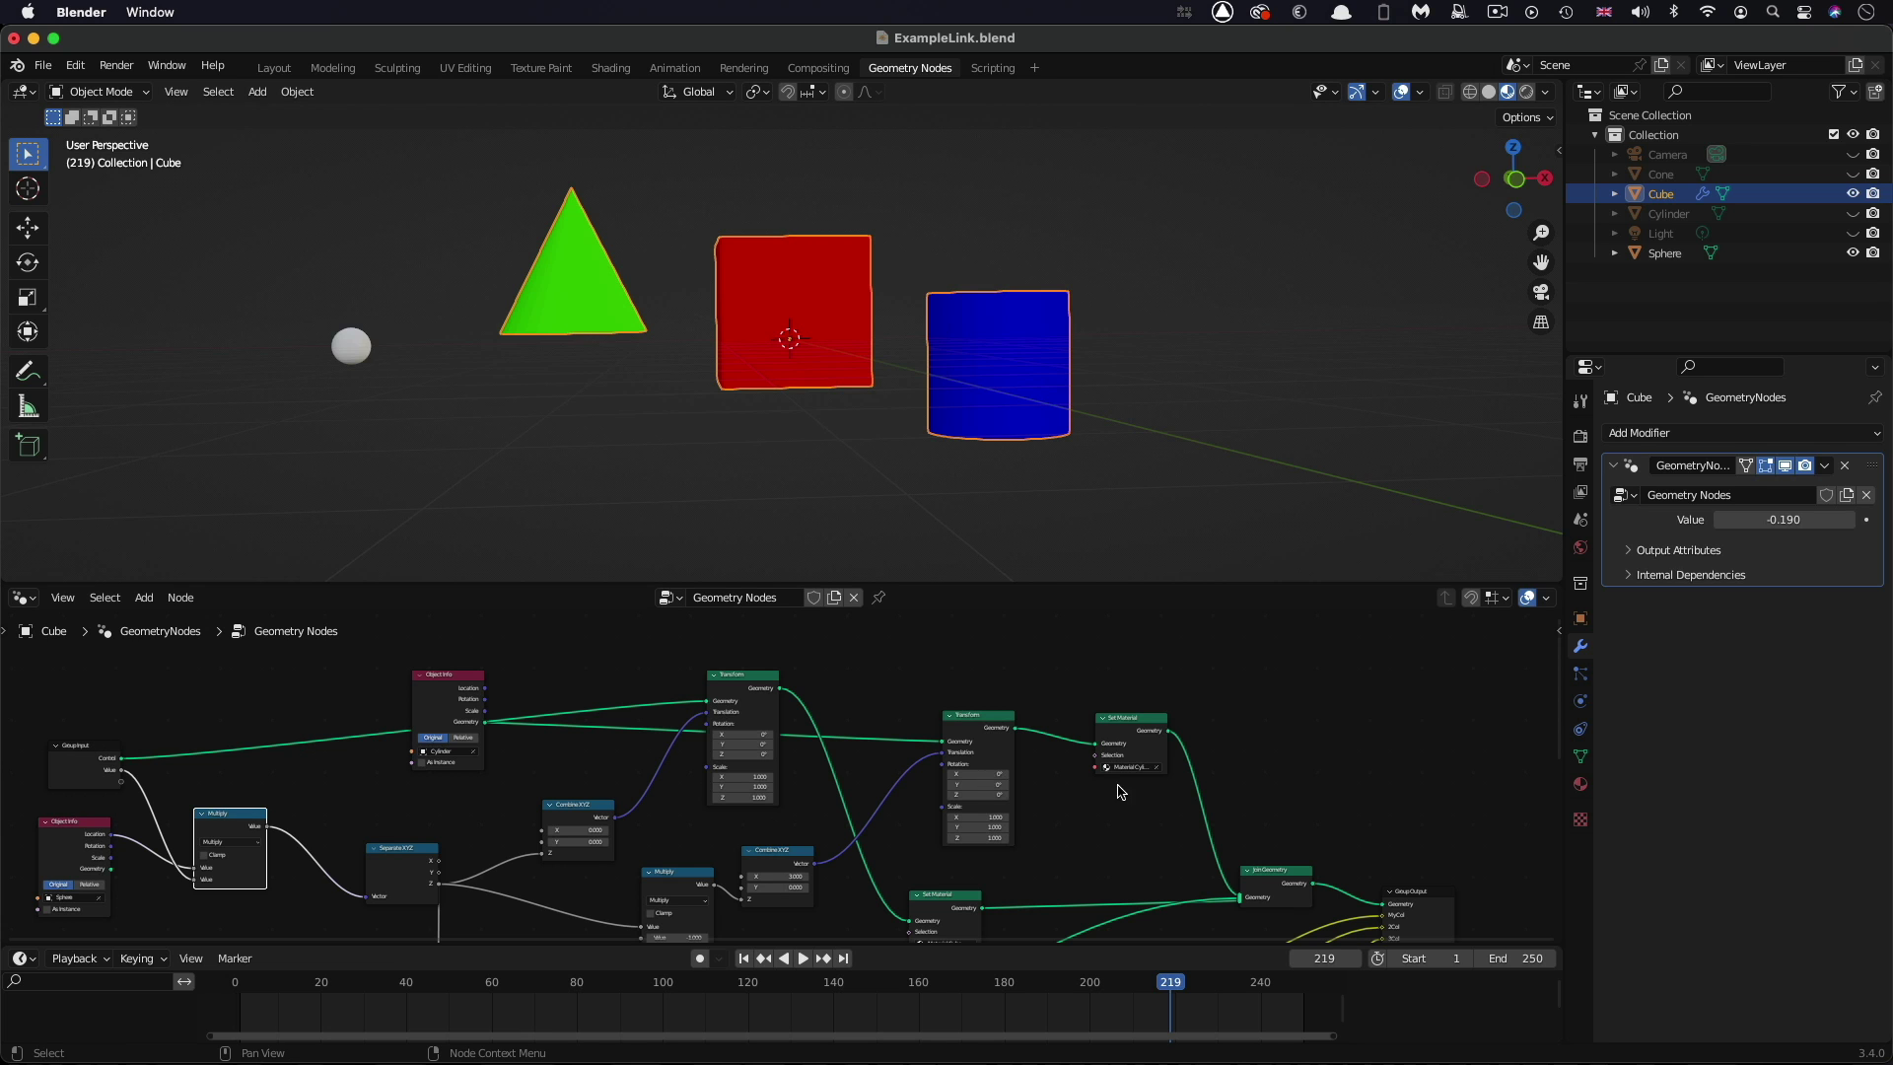
{"action": "scroll", "coordinate": [1223, 784], "scroll_direction": "down", "scroll_amount": 3}
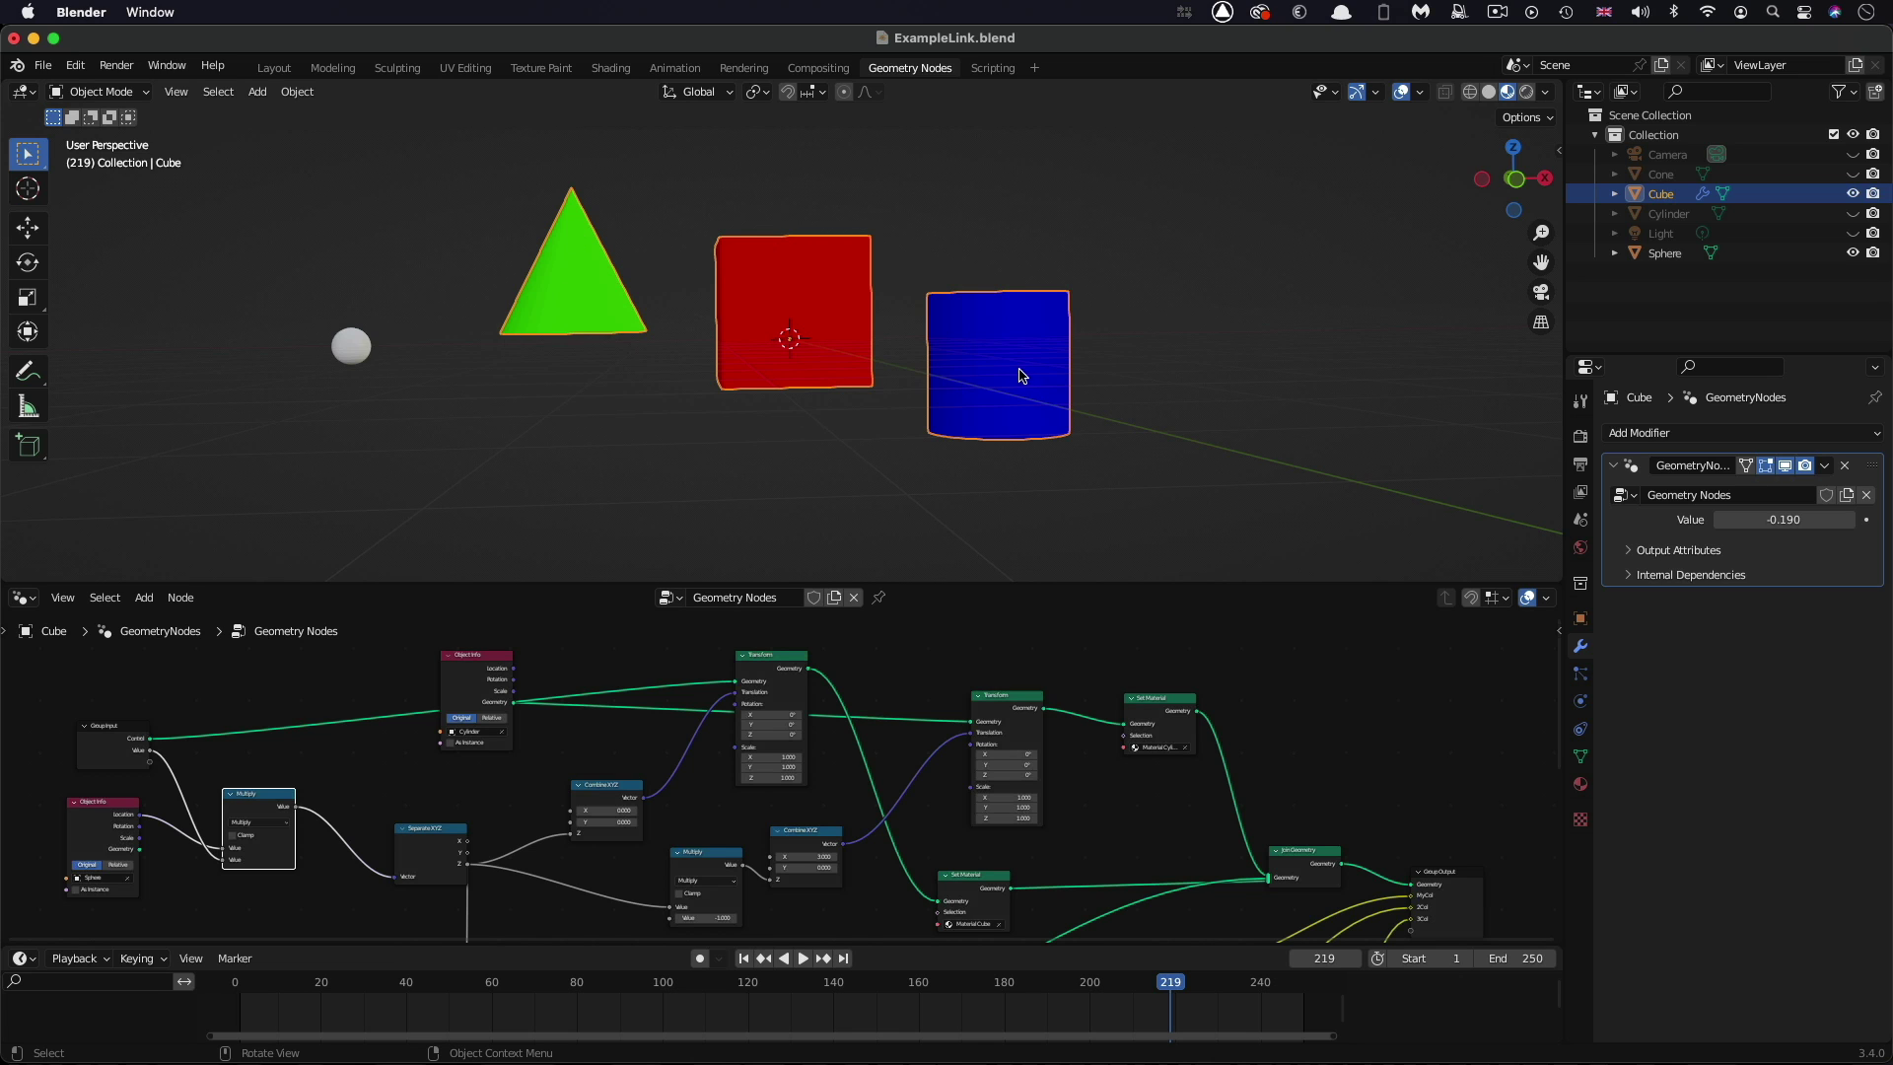
{"action": "mouse_move", "coordinate": [1780, 520]}
{"action": "left_mouse_down"}
{"action": "mouse_move", "coordinate": [1720, 520]}
{"action": "mouse_move", "coordinate": [1795, 519]}
{"action": "mouse_move", "coordinate": [1755, 519]}
{"action": "left_mouse_up"}
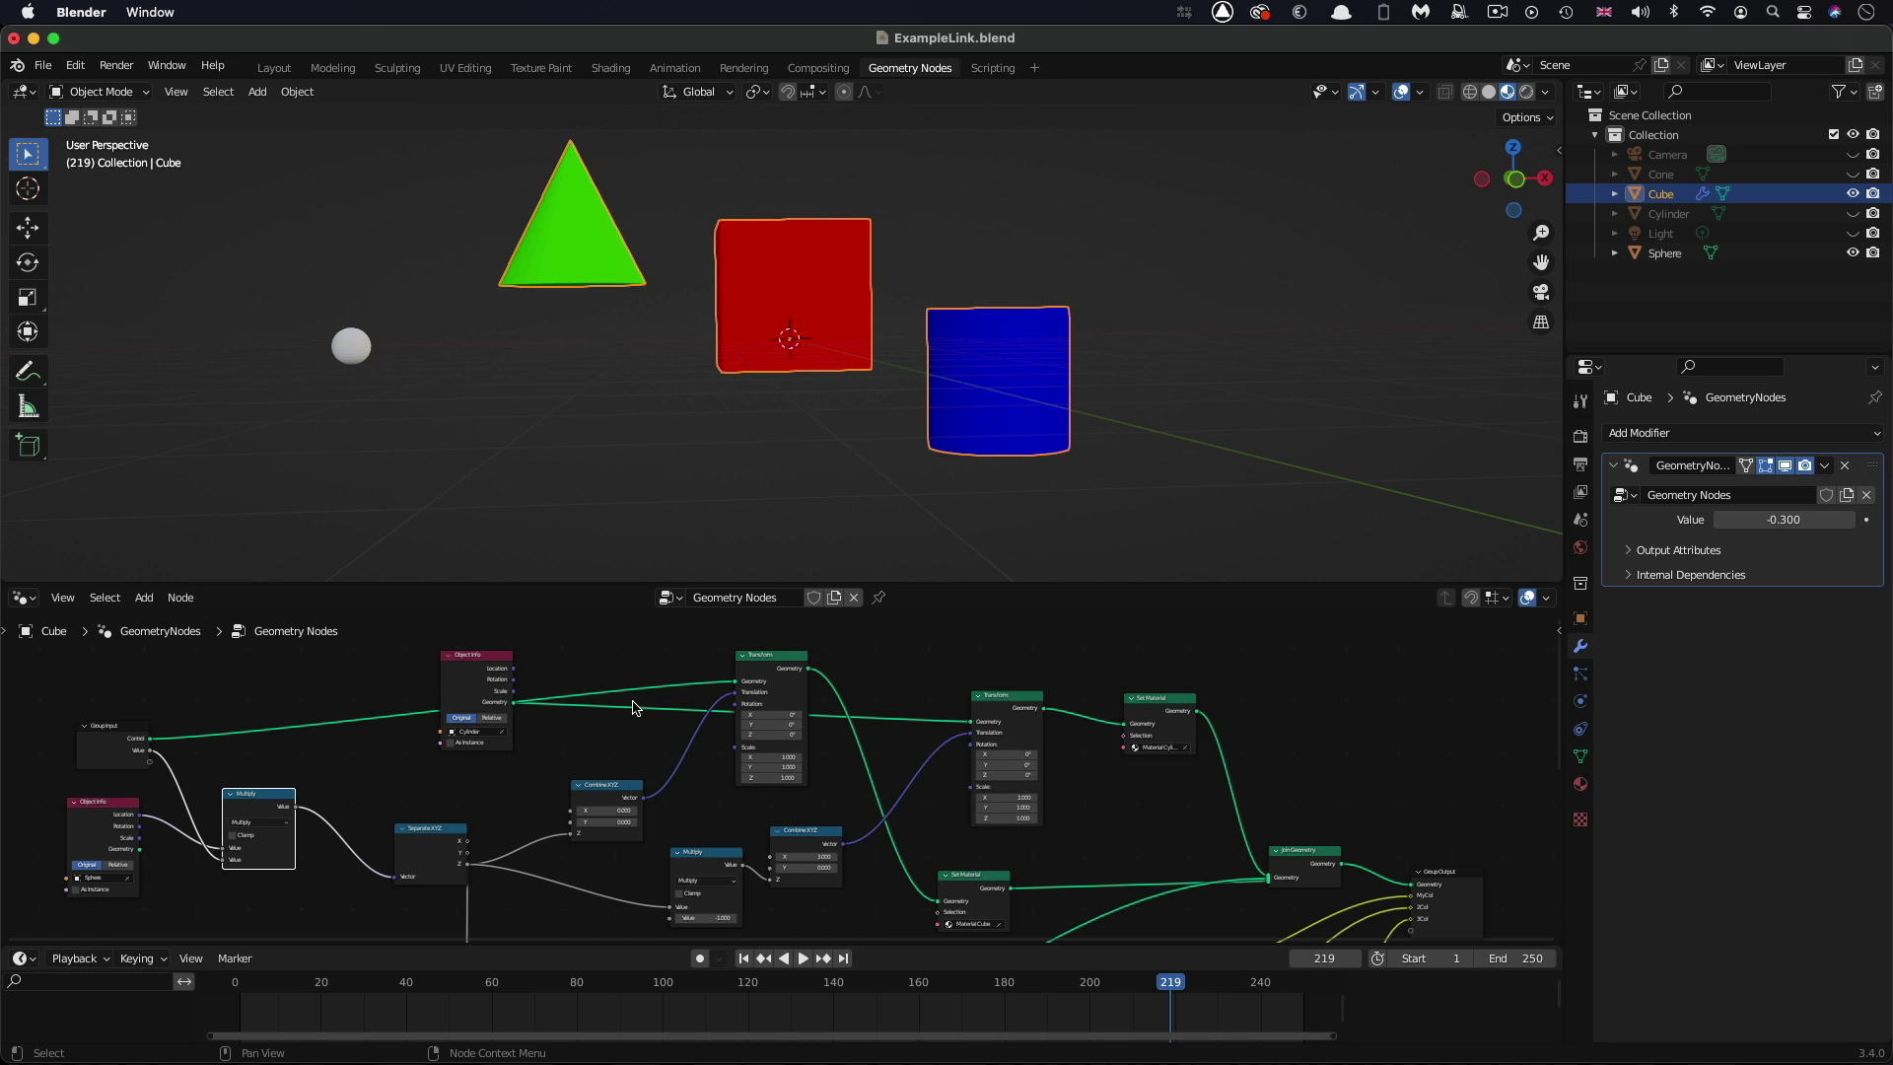
Examine the cube's node tree from Group Input through the Transform and Set Material nodes to Join Geometry and Group Output
{"action": "left_click_drag", "start_coordinate": [118, 738], "coordinate": [135, 698]}
{"action": "left_click_drag", "start_coordinate": [266, 794], "coordinate": [281, 738]}
{"action": "left_click_drag", "start_coordinate": [487, 654], "coordinate": [461, 702]}
{"action": "left_click_drag", "start_coordinate": [789, 659], "coordinate": [765, 645]}
{"action": "left_click_drag", "start_coordinate": [604, 850], "coordinate": [606, 732]}
{"action": "left_click_drag", "start_coordinate": [986, 749], "coordinate": [922, 674]}
{"action": "left_click_drag", "start_coordinate": [1128, 728], "coordinate": [1114, 730]}
{"action": "scroll", "coordinate": [1085, 786], "scroll_direction": "down", "scroll_amount": 5}
{"action": "scroll", "coordinate": [1086, 786], "scroll_direction": "right", "scroll_amount": 4}
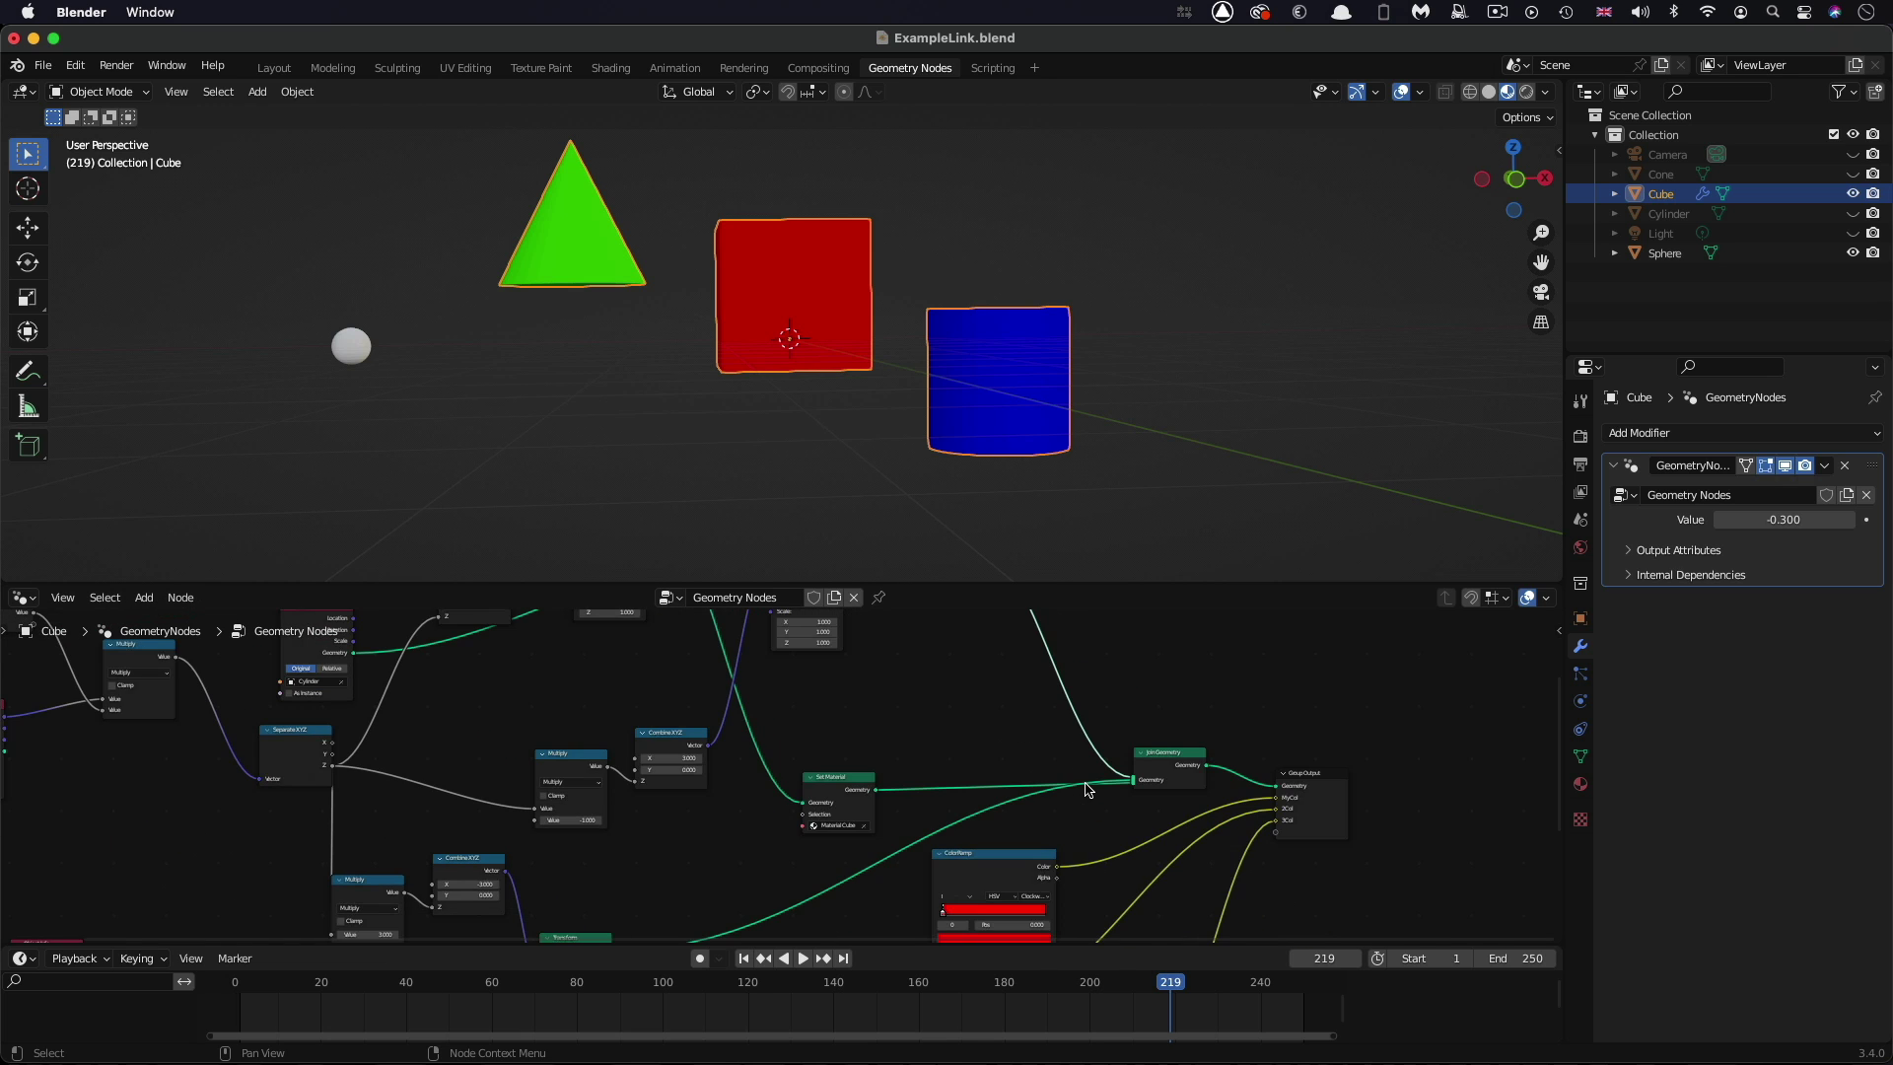
{"action": "scroll", "coordinate": [1089, 791], "scroll_direction": "up", "scroll_amount": 5}
{"action": "scroll", "coordinate": [1088, 791], "scroll_direction": "left", "scroll_amount": 4}
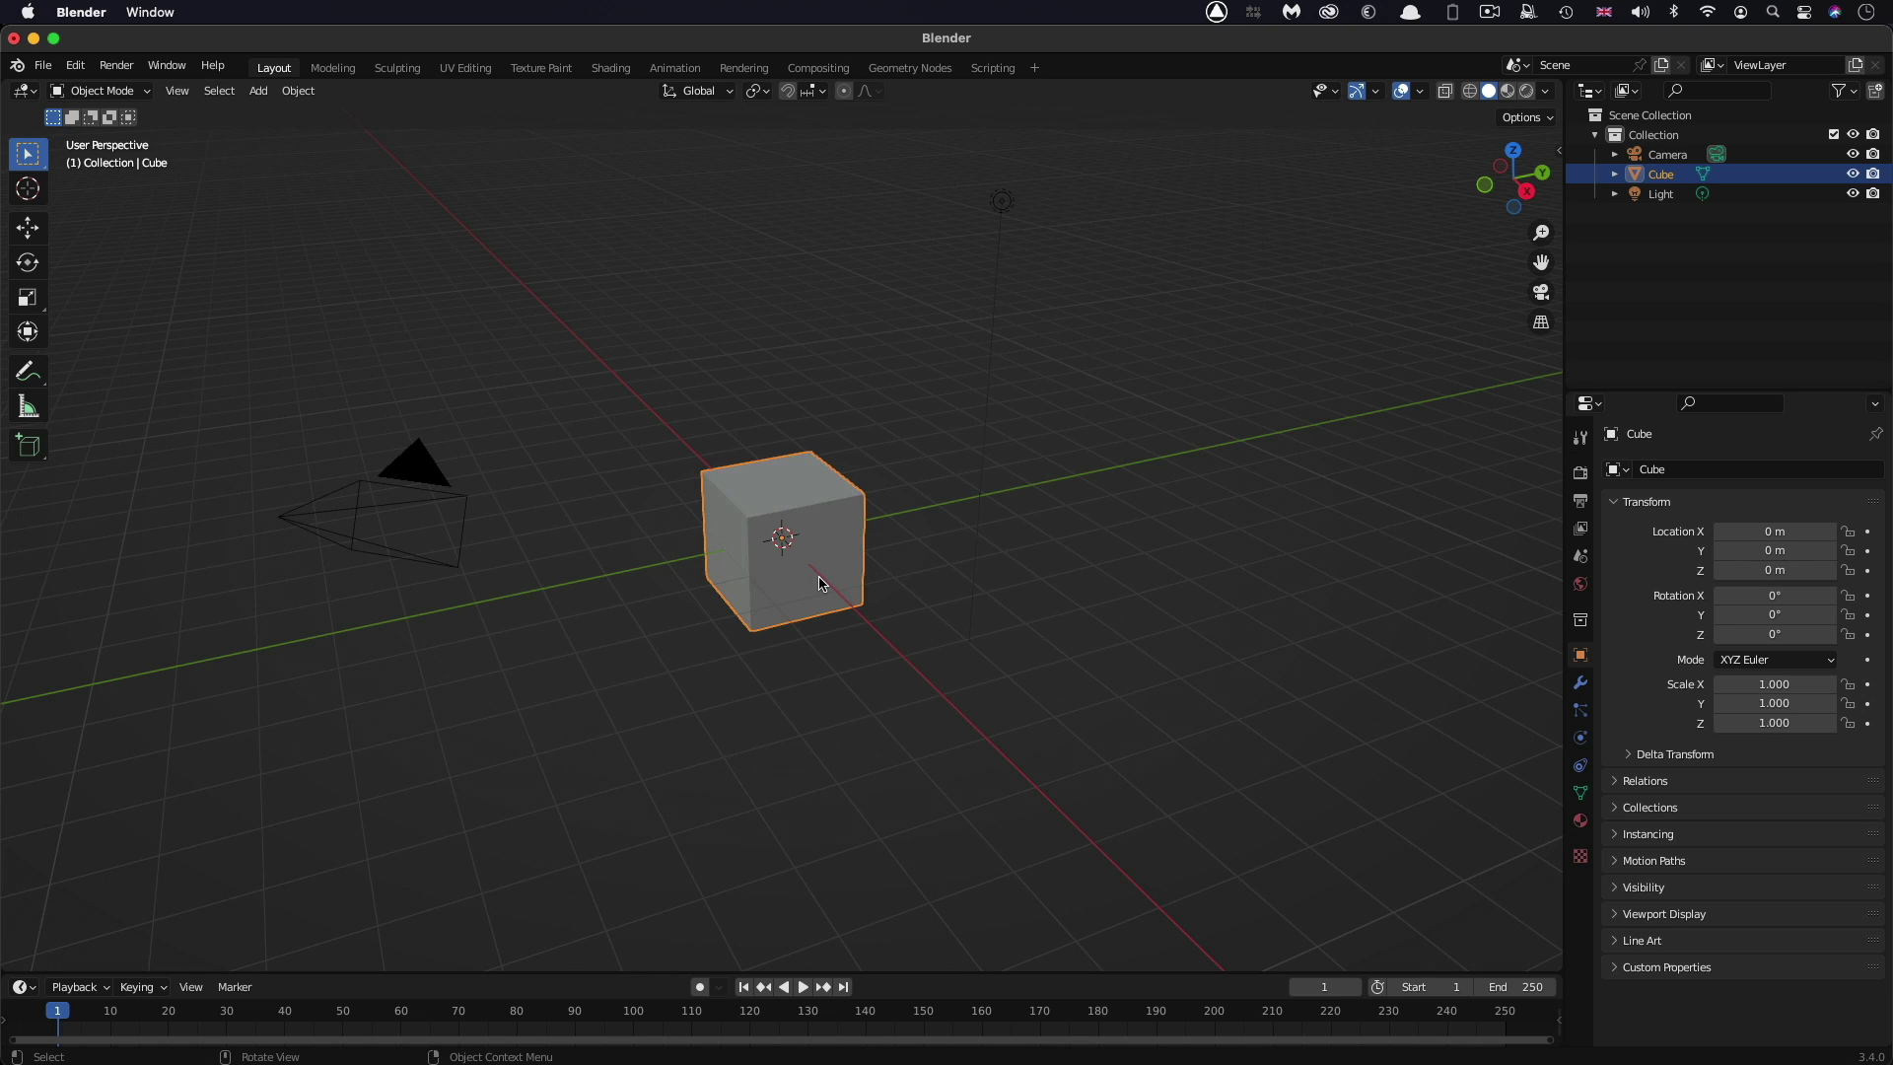
Delete the default cube in the new scene and add a cylinder mesh in its place
{"action": "key", "text": "Delete"}
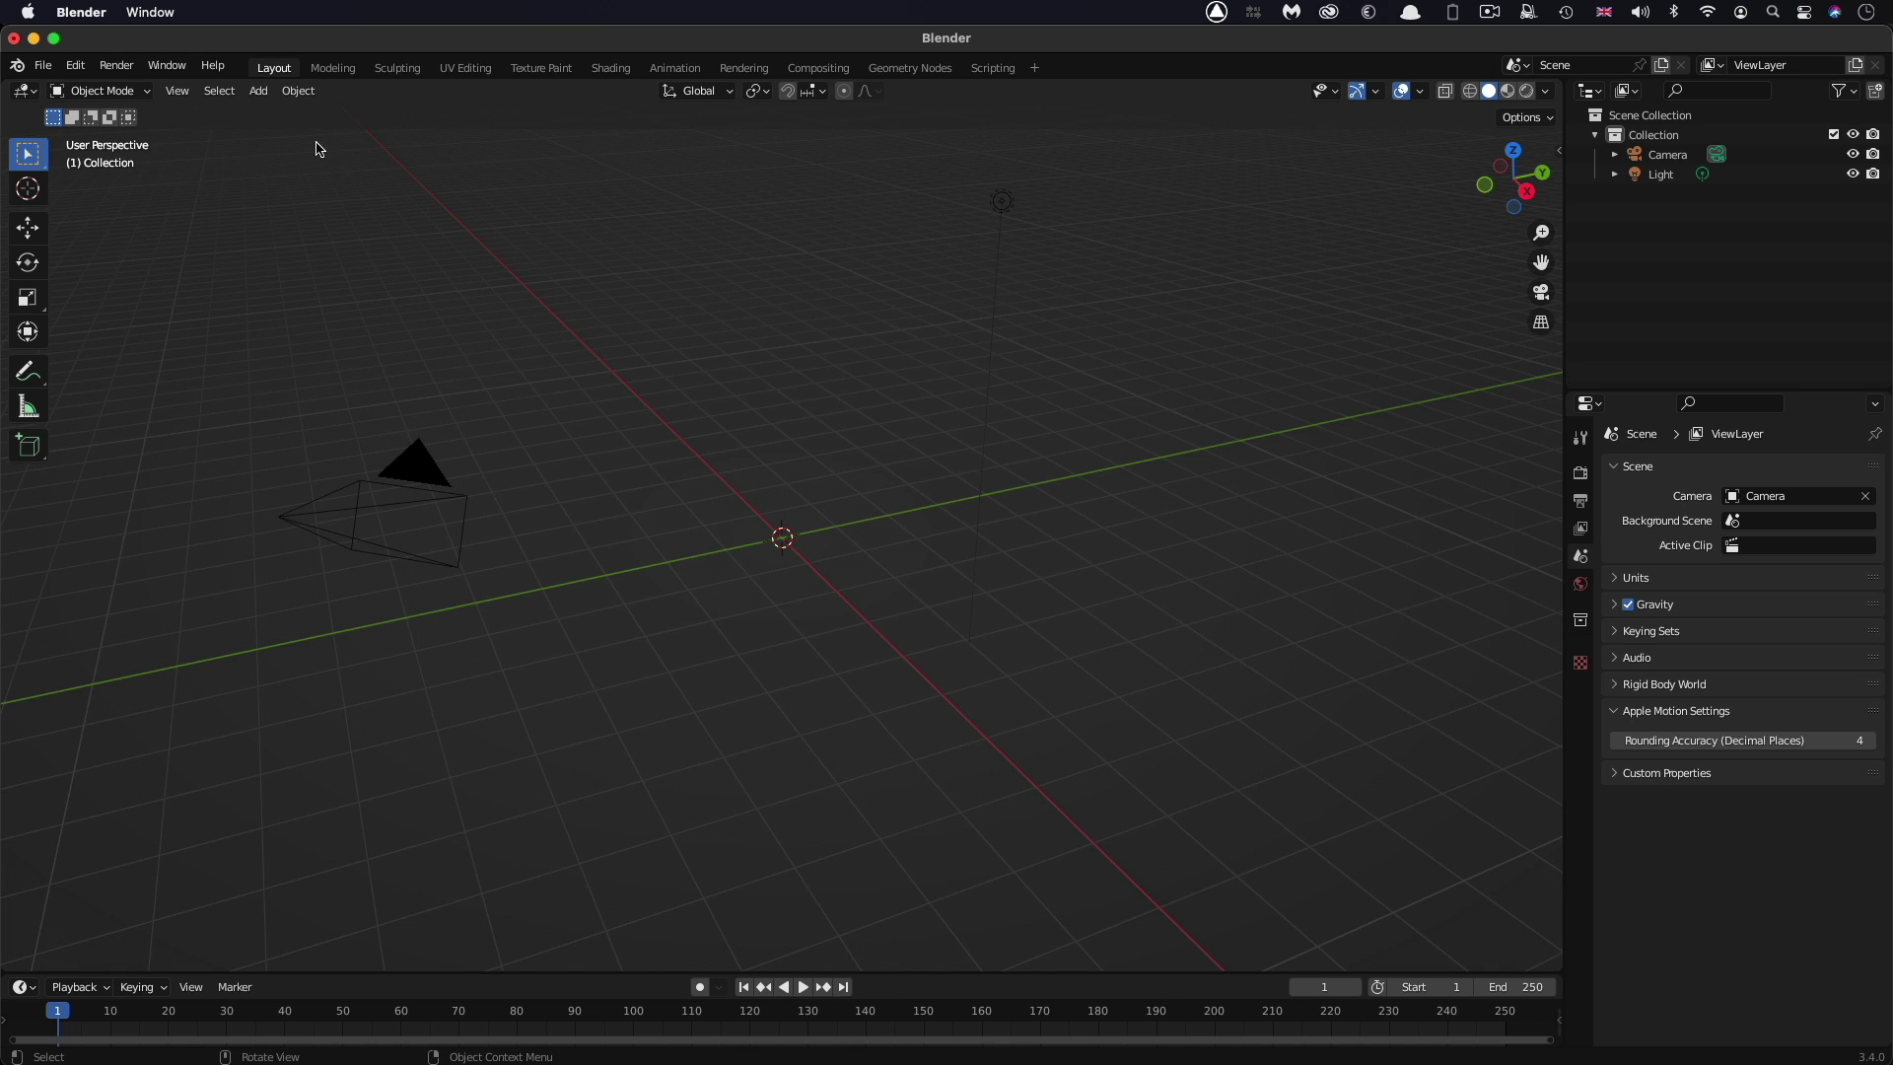
{"action": "left_click", "coordinate": [258, 91]}
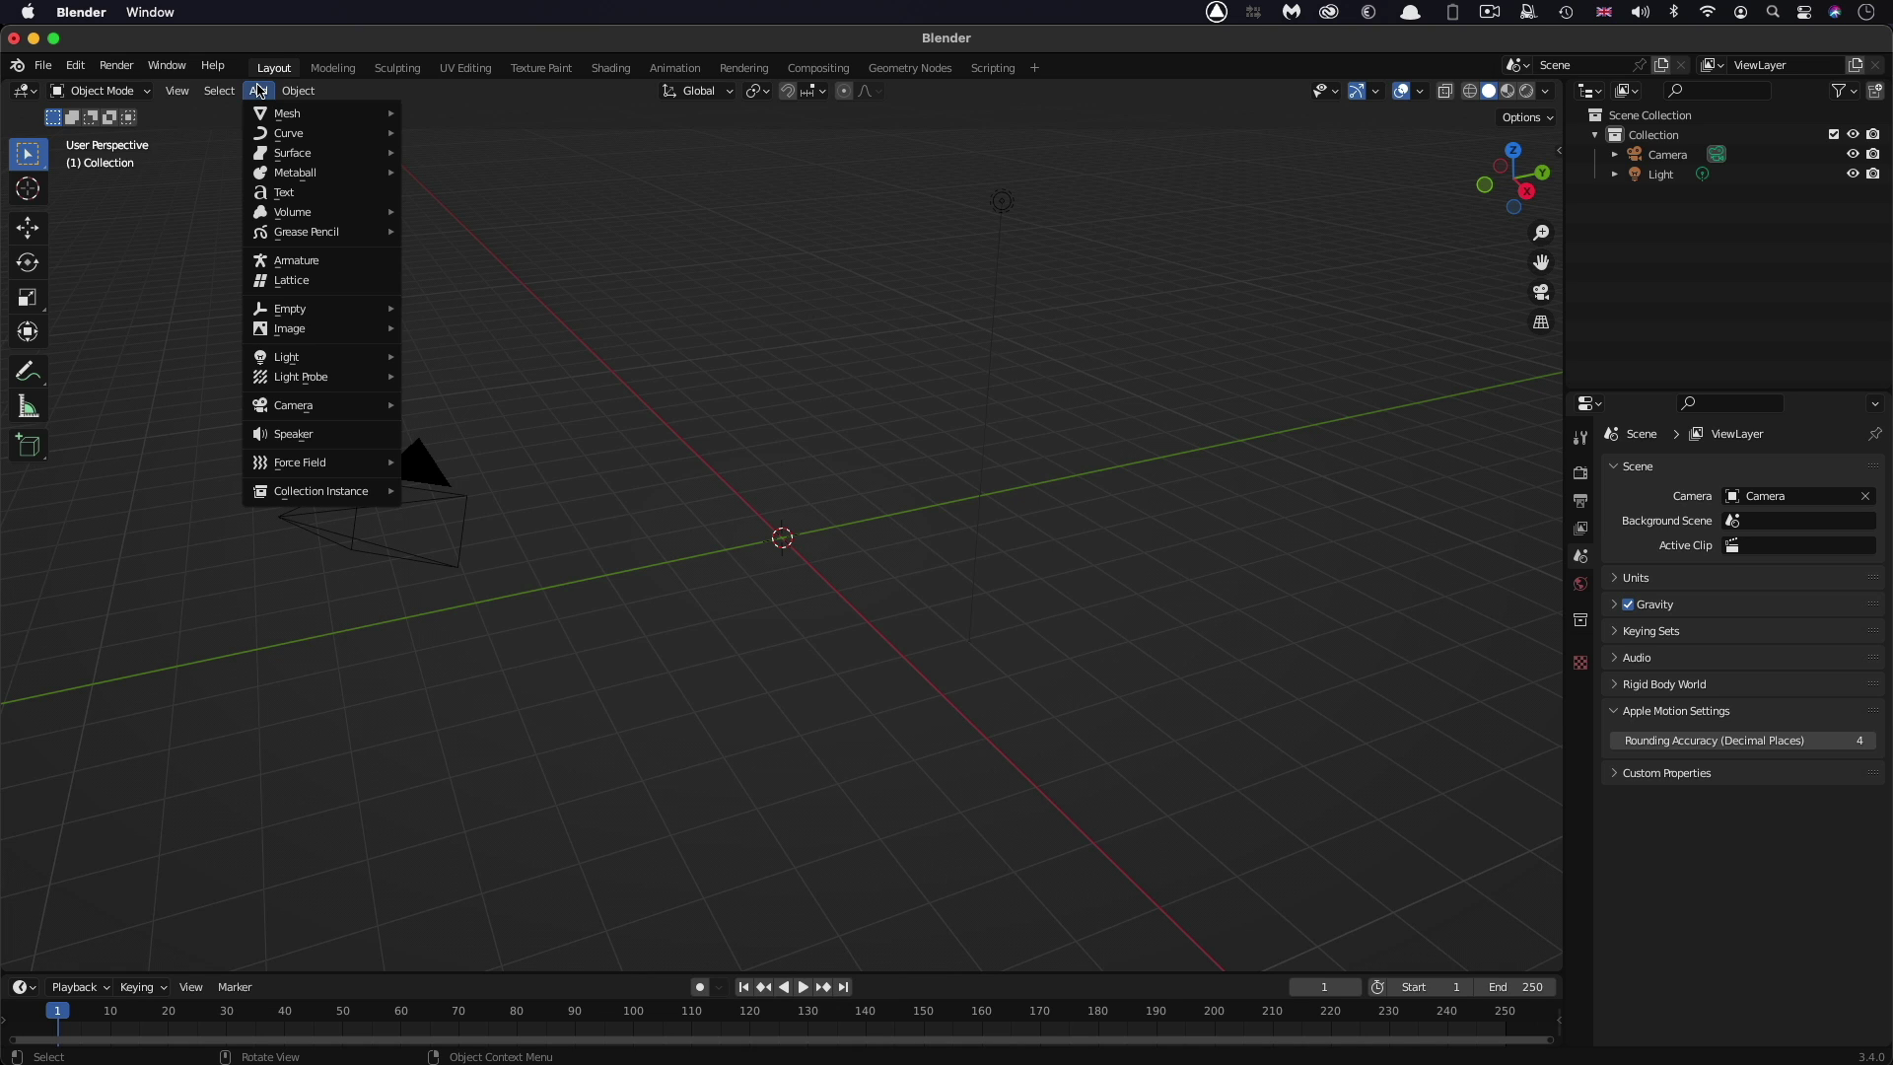
{"action": "mouse_move", "coordinate": [291, 114]}
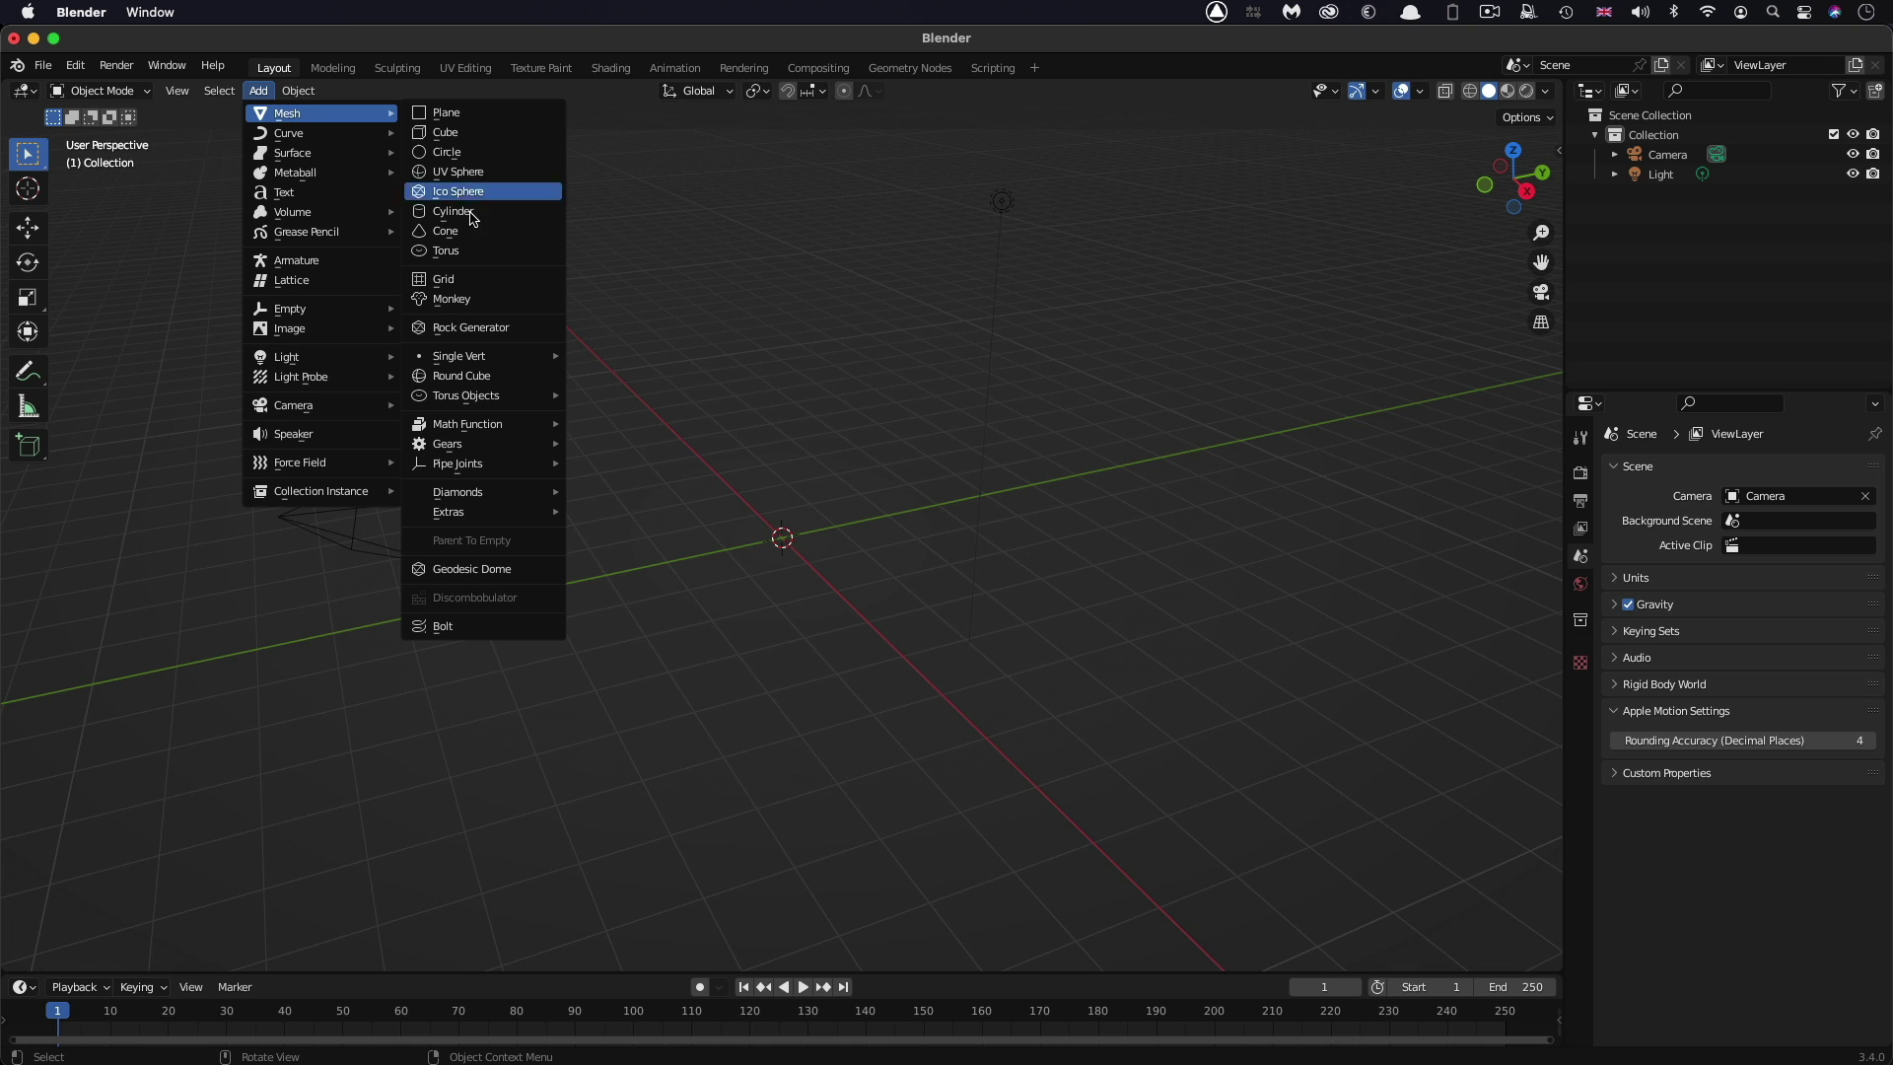
{"action": "left_click", "coordinate": [476, 214]}
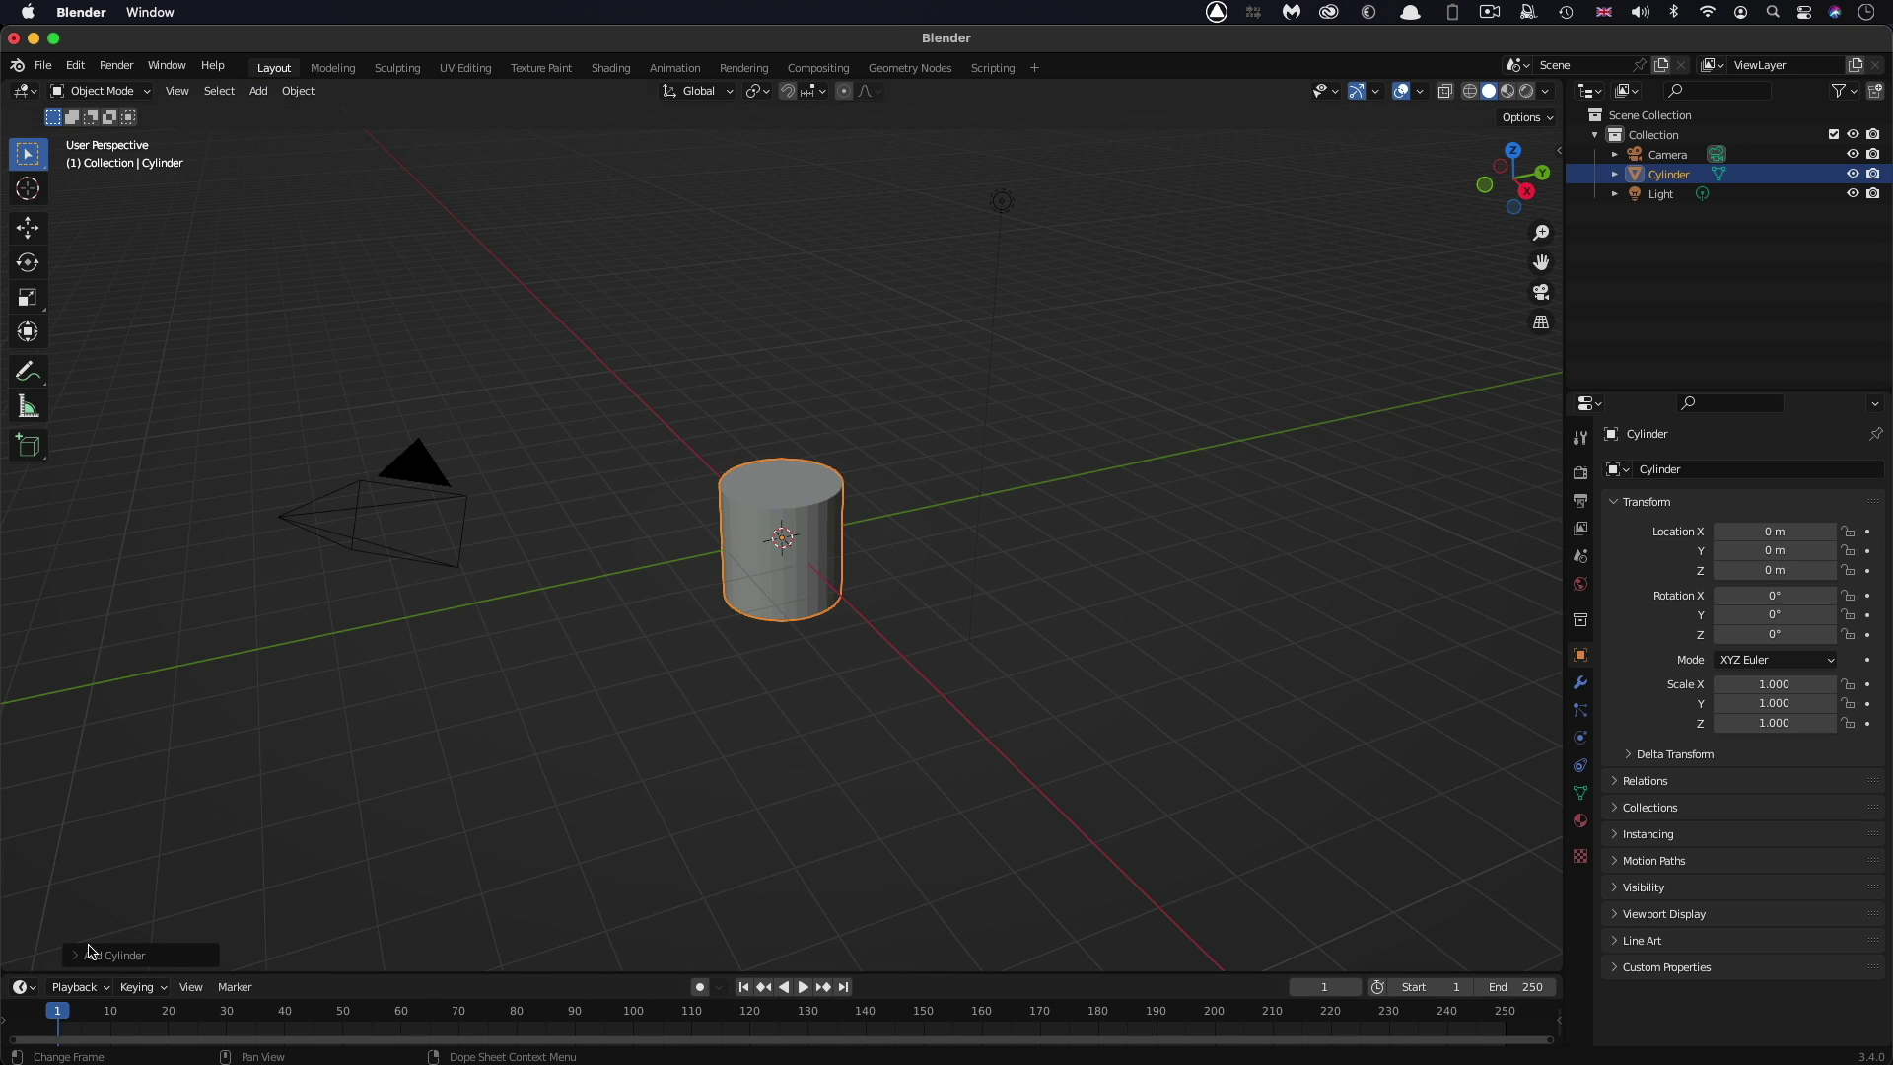
Set the new cylinder's radius to 0.01 m and its depth to 0.5 m
{"action": "left_click", "coordinate": [79, 962]}
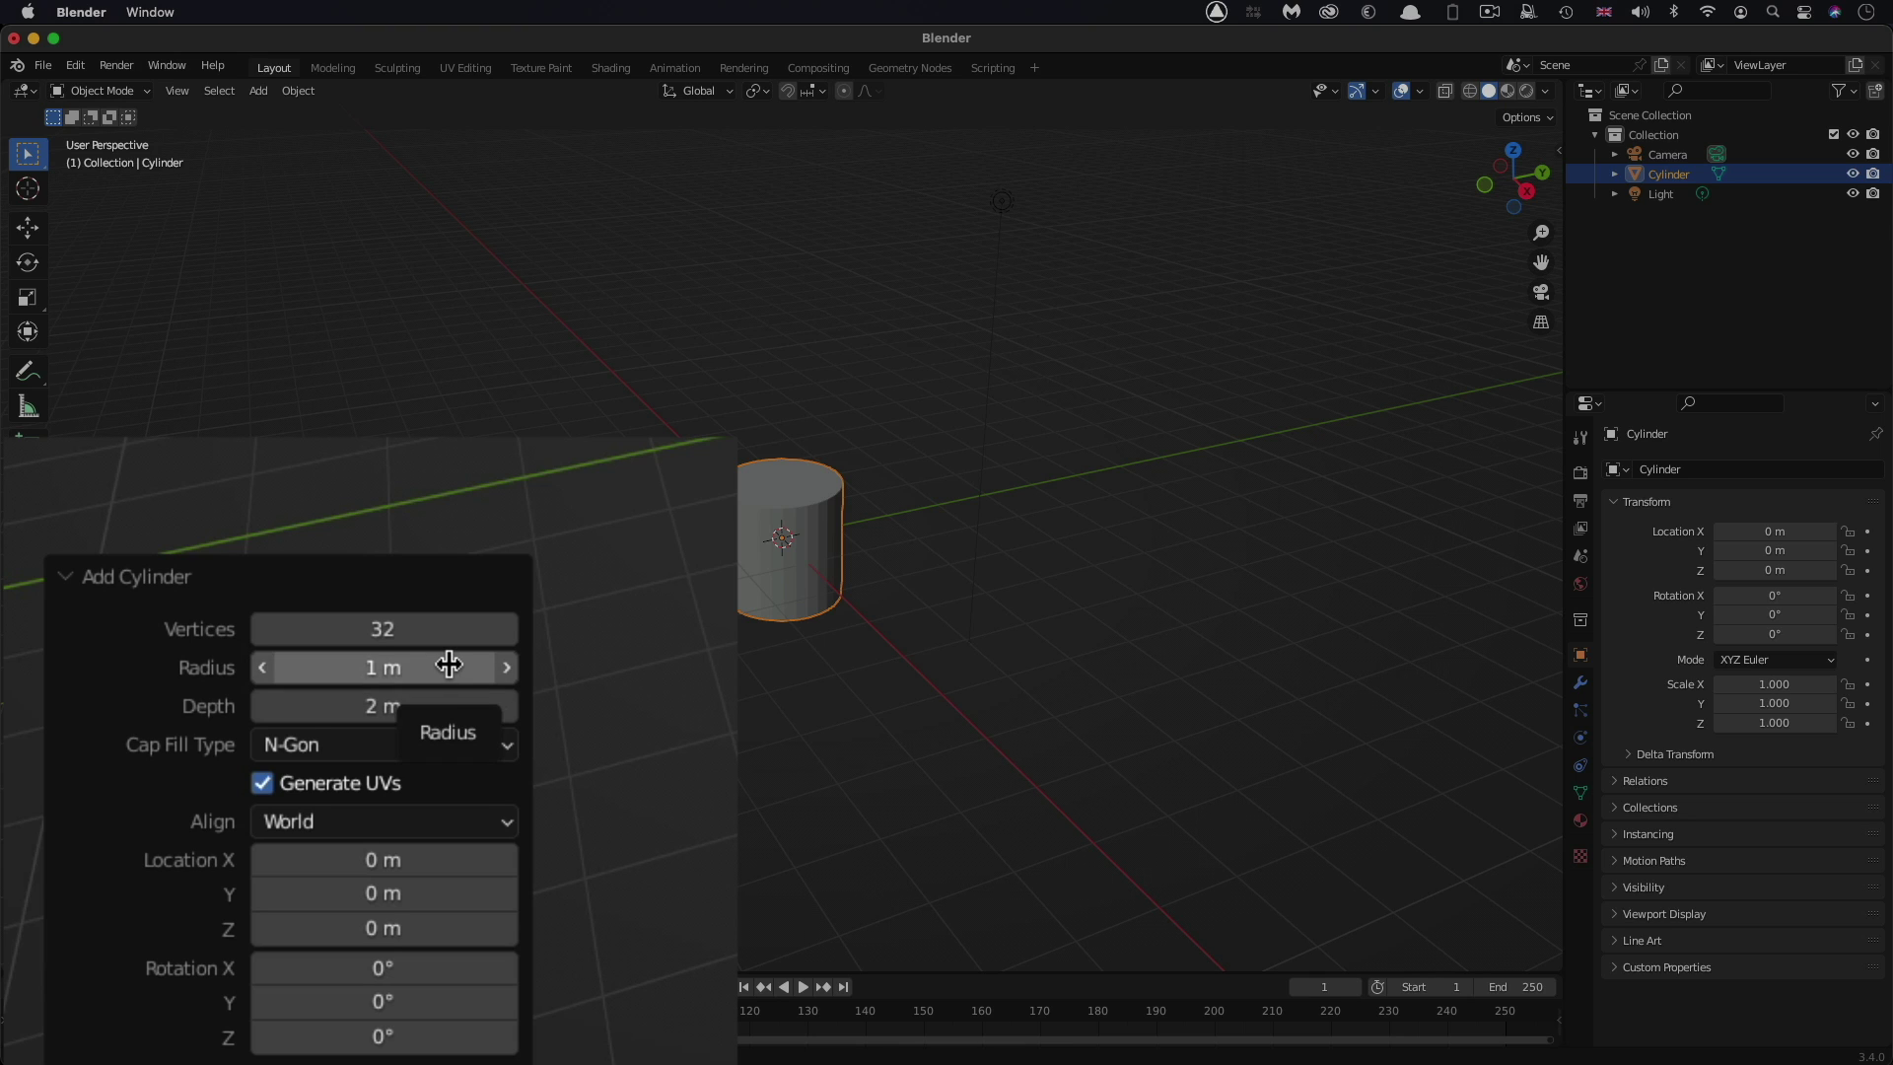
{"action": "left_click", "coordinate": [450, 665]}
{"action": "type", "text": "0.01"}
{"action": "key", "text": "Return"}
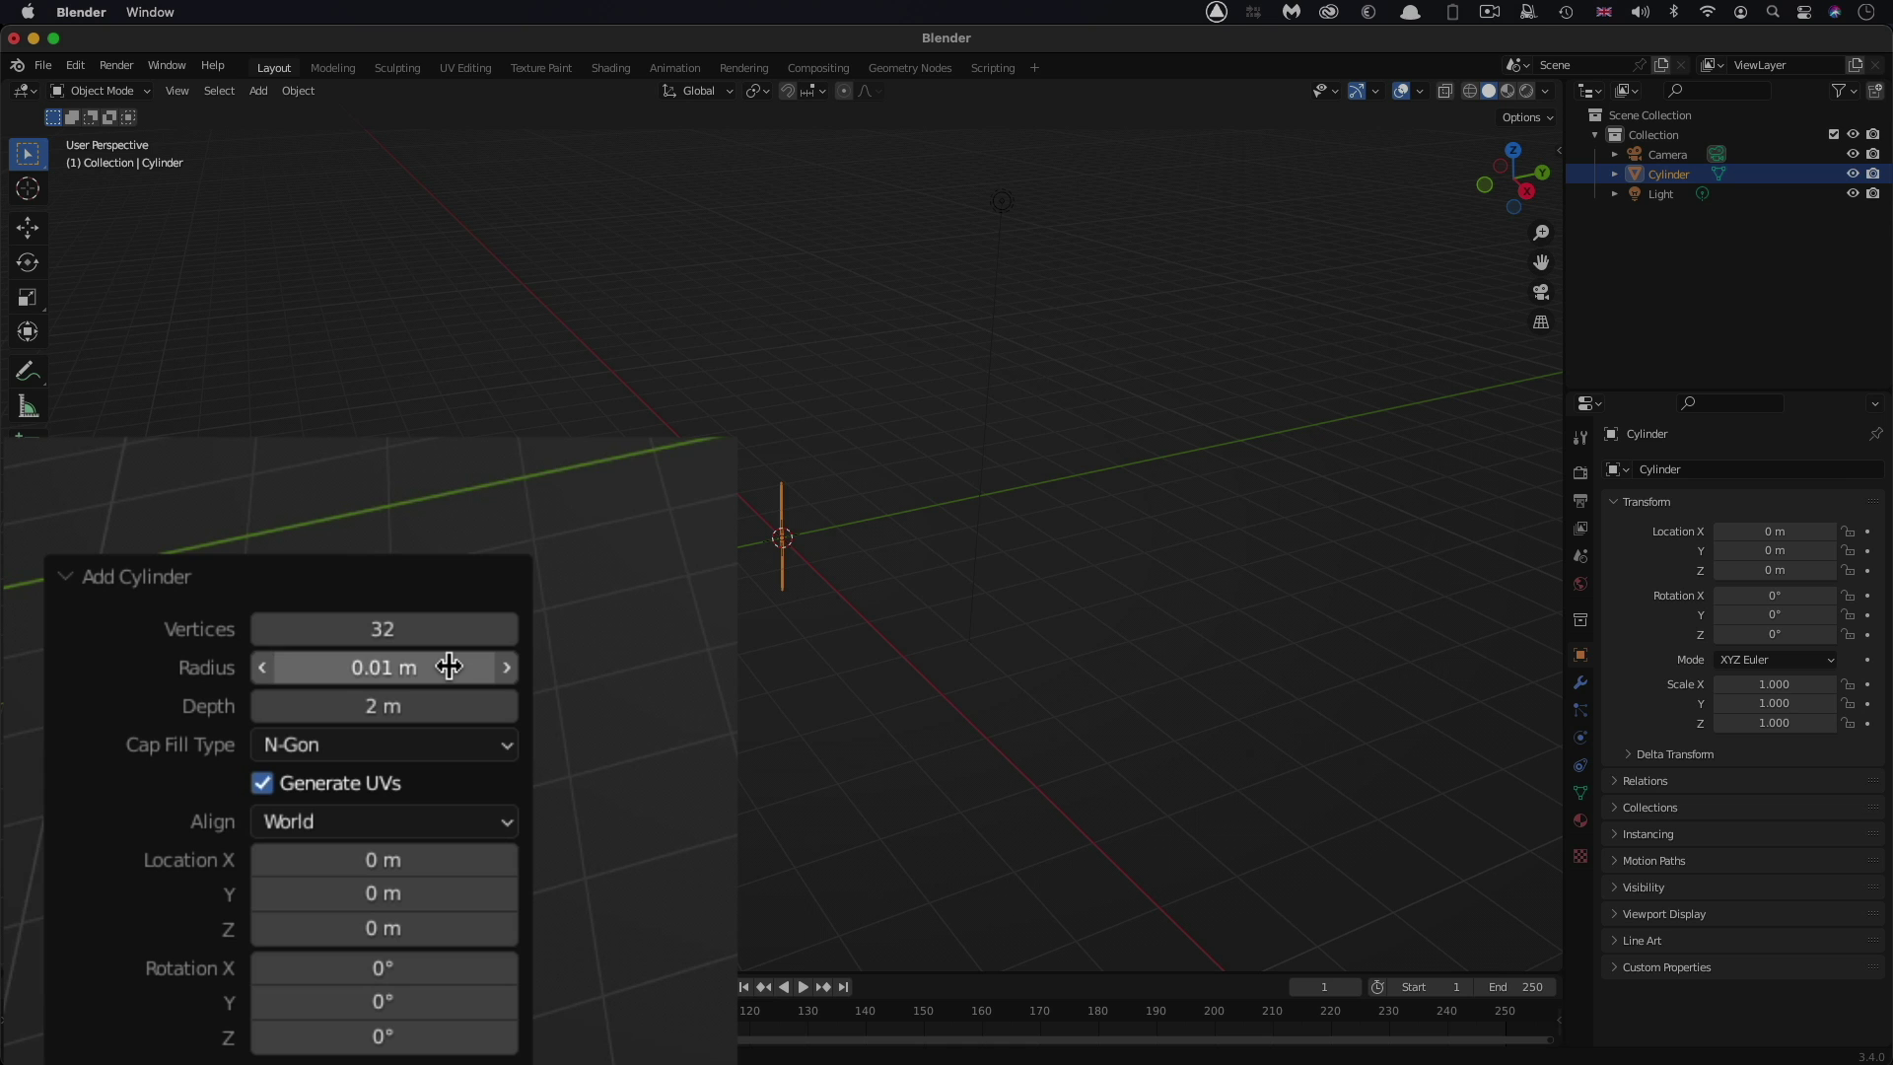
{"action": "left_click", "coordinate": [442, 706]}
{"action": "type", "text": "0.5"}
{"action": "key", "text": "Return"}
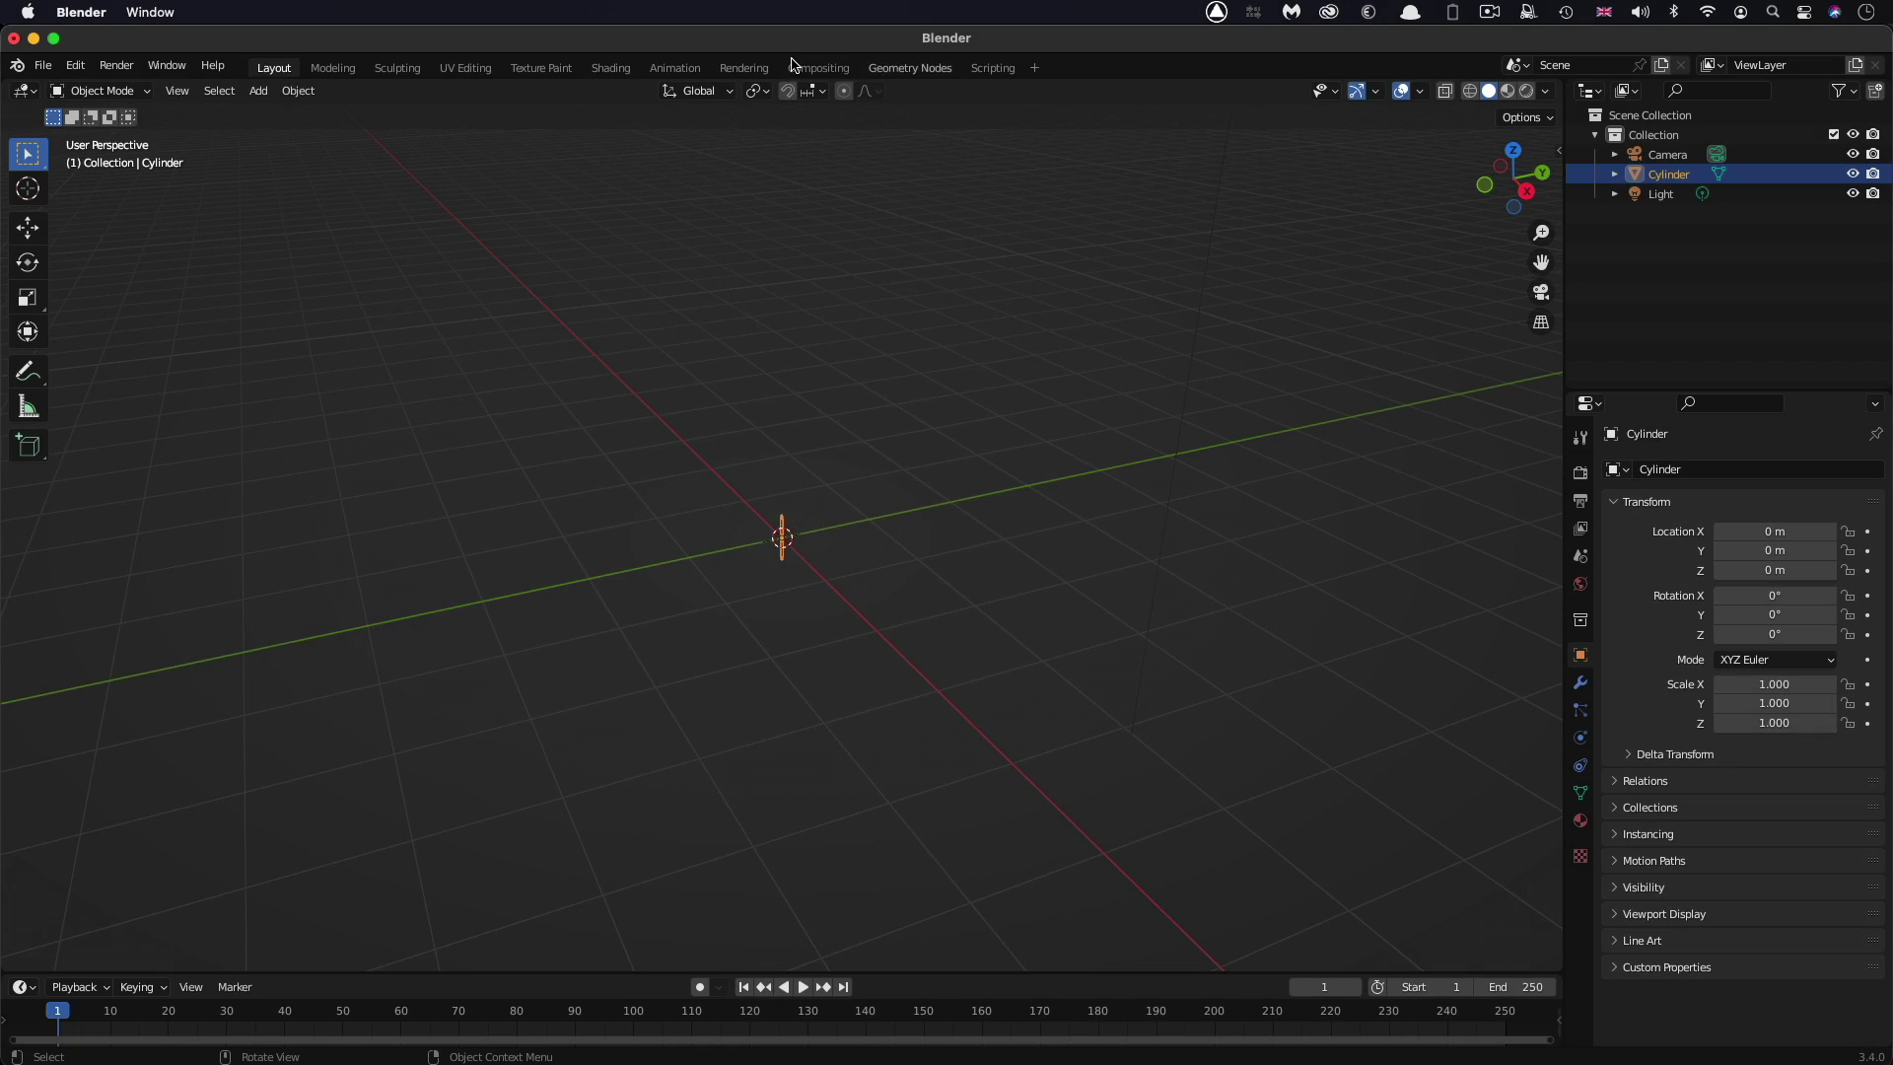
Switch to the Geometry Nodes workspace and create a new node tree for the cylinder
{"action": "left_click", "coordinate": [911, 68]}
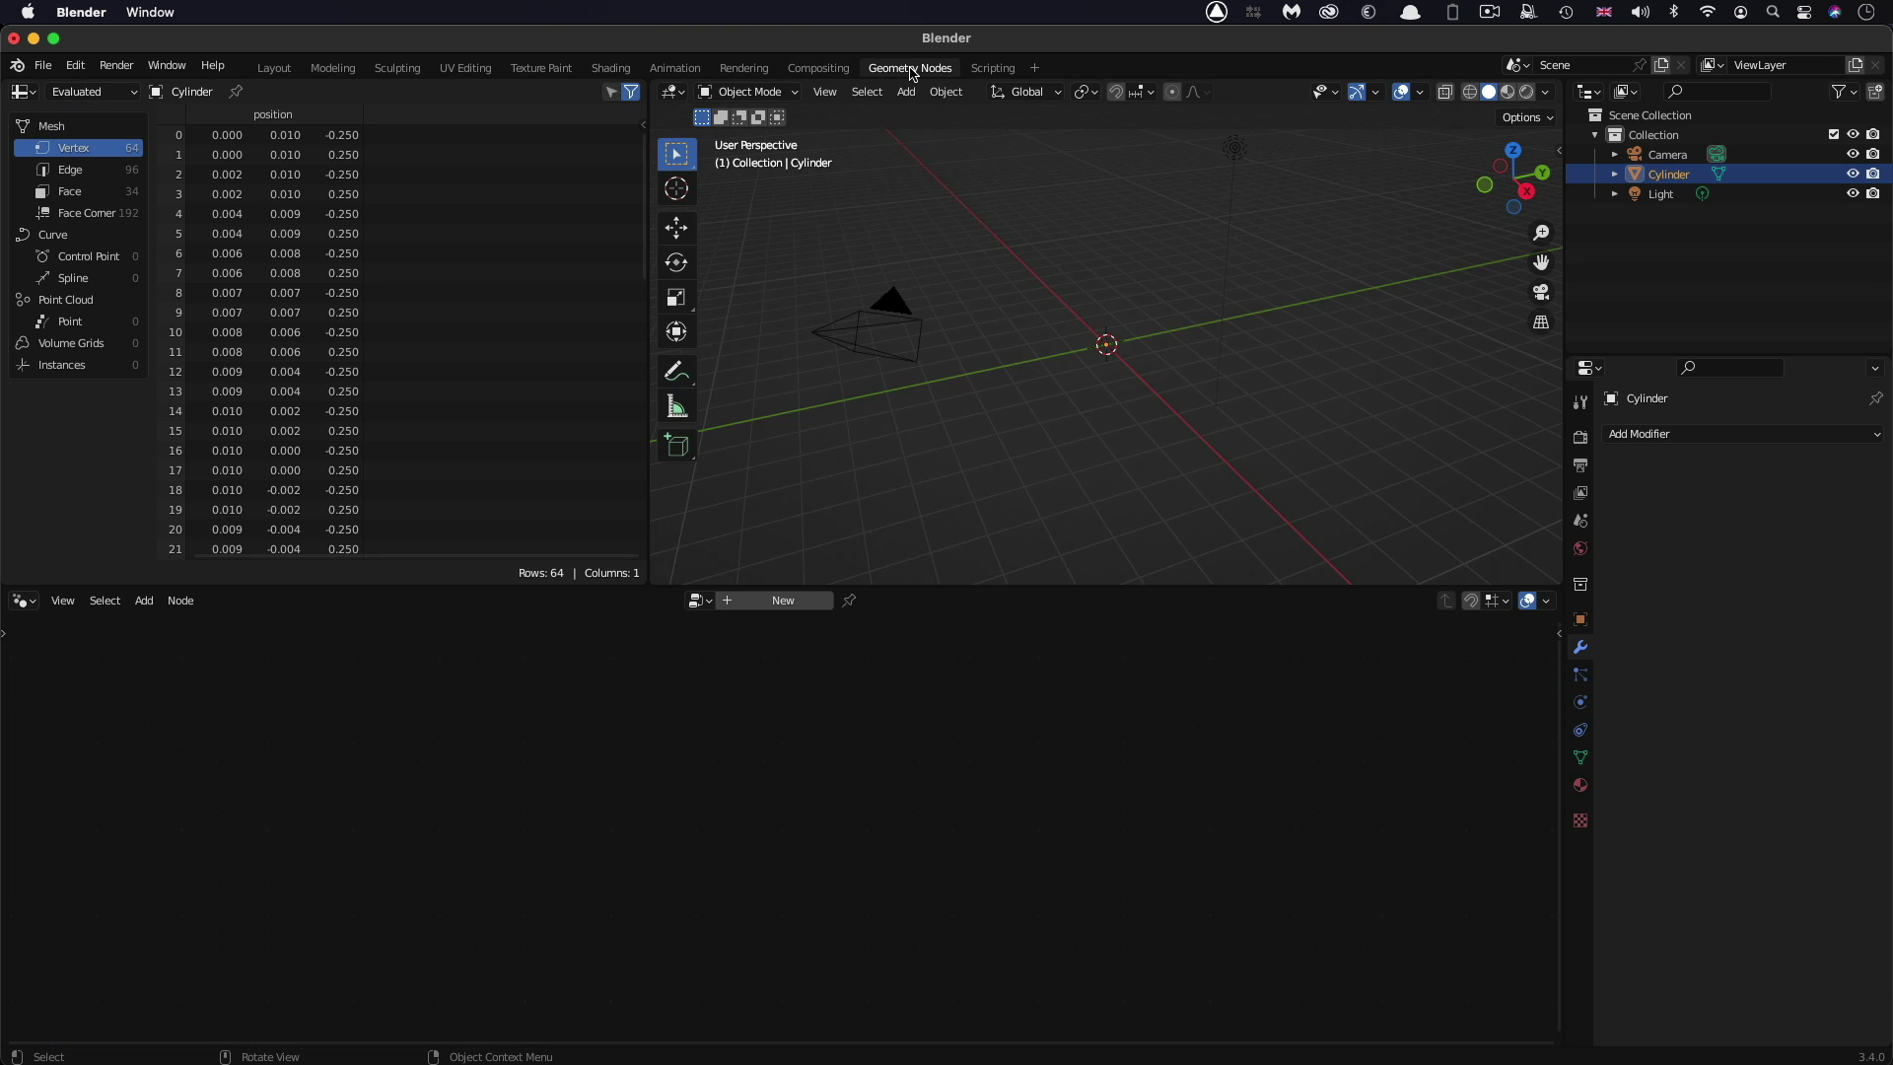
{"action": "left_click", "coordinate": [789, 604]}
{"action": "key", "text": "g"}
{"action": "left_click", "coordinate": [668, 655]}
{"action": "scroll", "coordinate": [1132, 381], "scroll_direction": "up", "scroll_amount": 5}
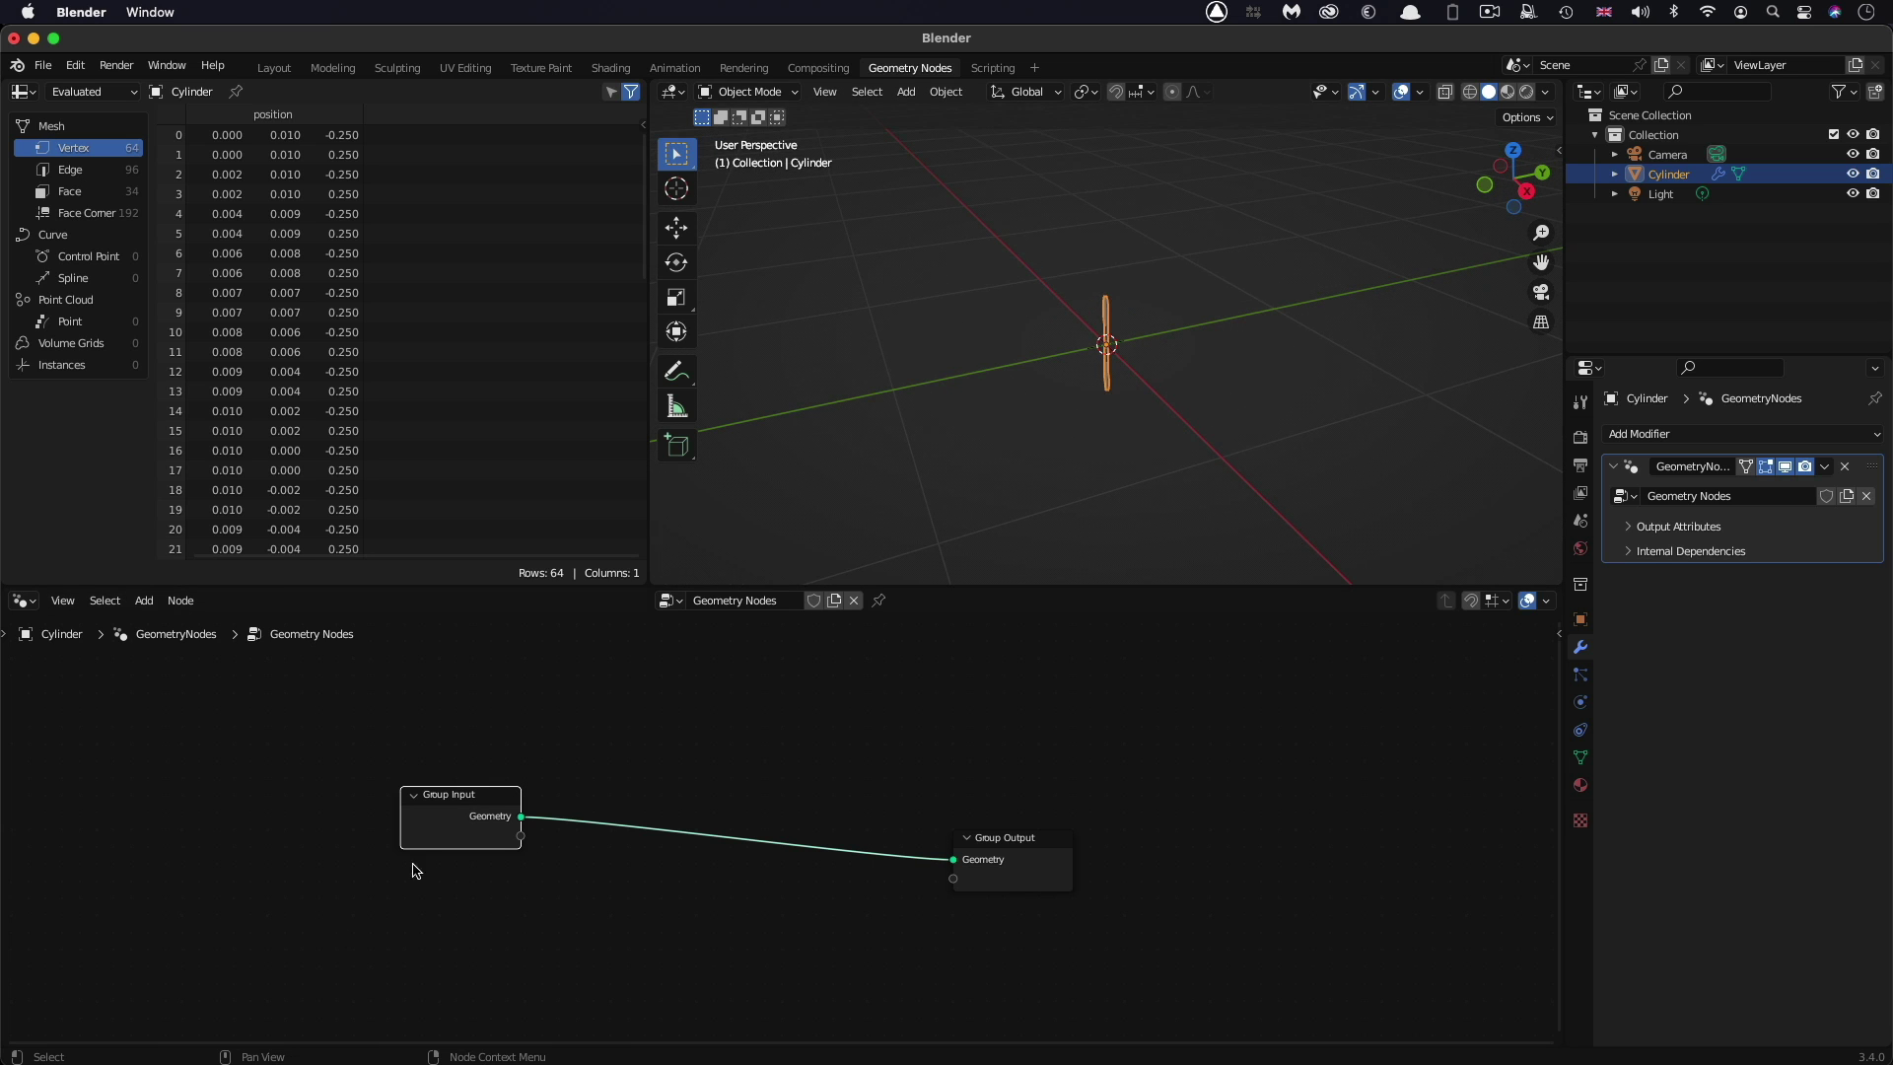
Spread the Group Input and Group Output nodes apart to make room between them
{"action": "key", "text": "g"}
{"action": "left_click", "coordinate": [424, 813]}
{"action": "left_click", "coordinate": [1006, 848]}
{"action": "key", "text": "g"}
{"action": "left_click", "coordinate": [1282, 757]}
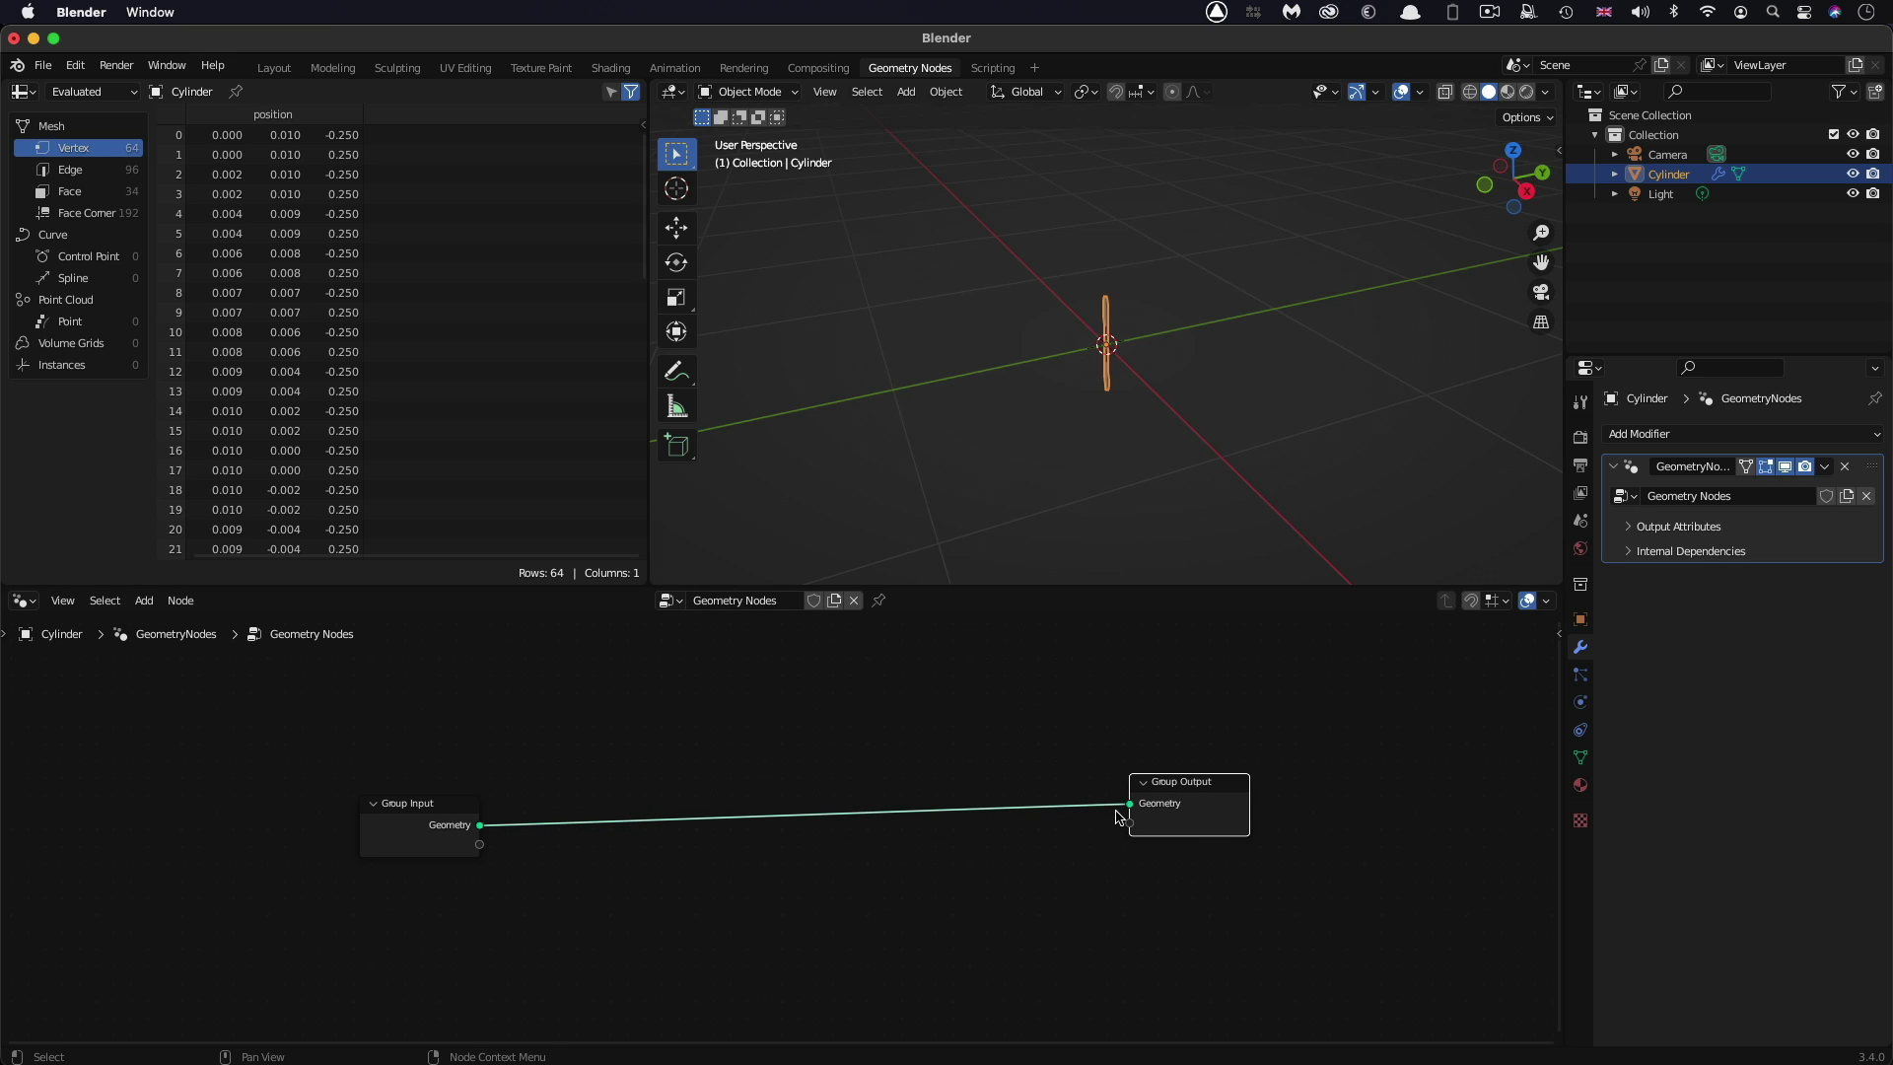
Disconnect the Geometry link from Group Output and reconnect Group Input's Geometry to it
{"action": "left_click_drag", "start_coordinate": [1131, 810], "coordinate": [731, 892]}
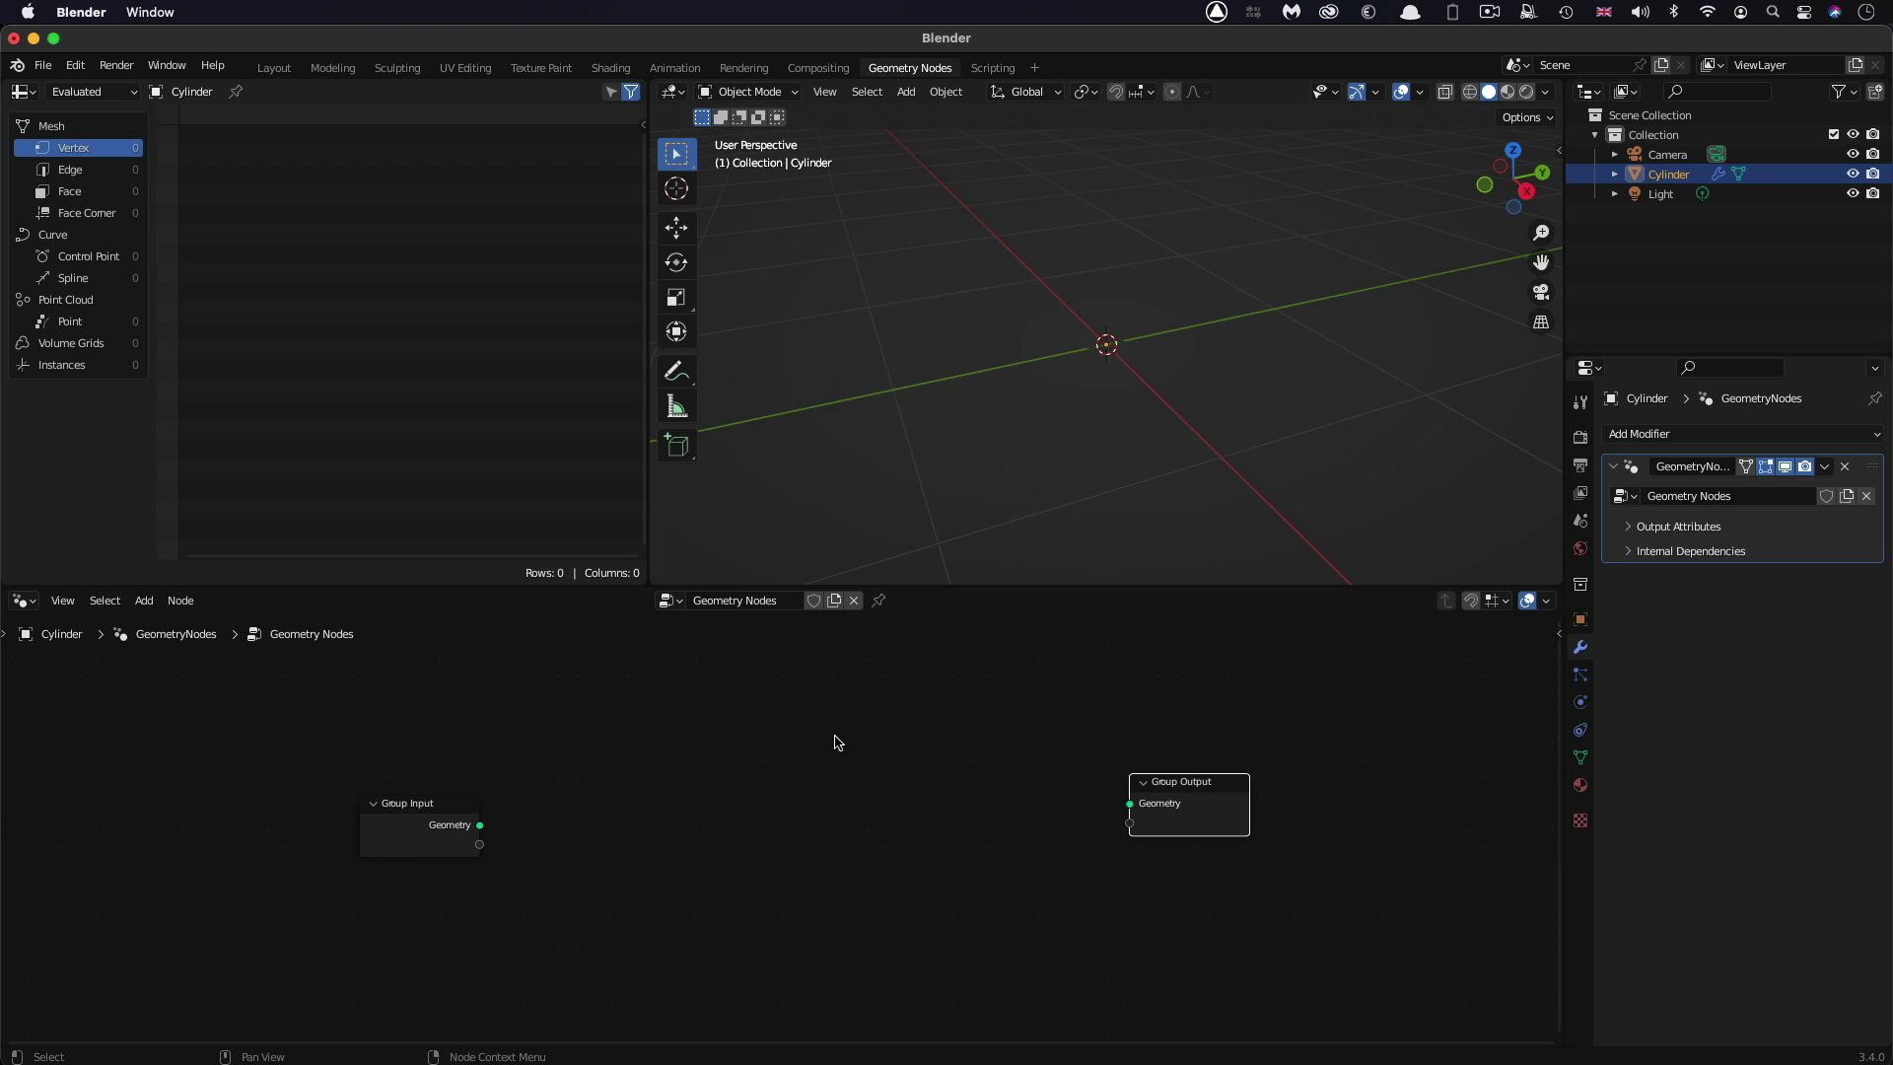
{"action": "left_click_drag", "start_coordinate": [480, 828], "coordinate": [1130, 803]}
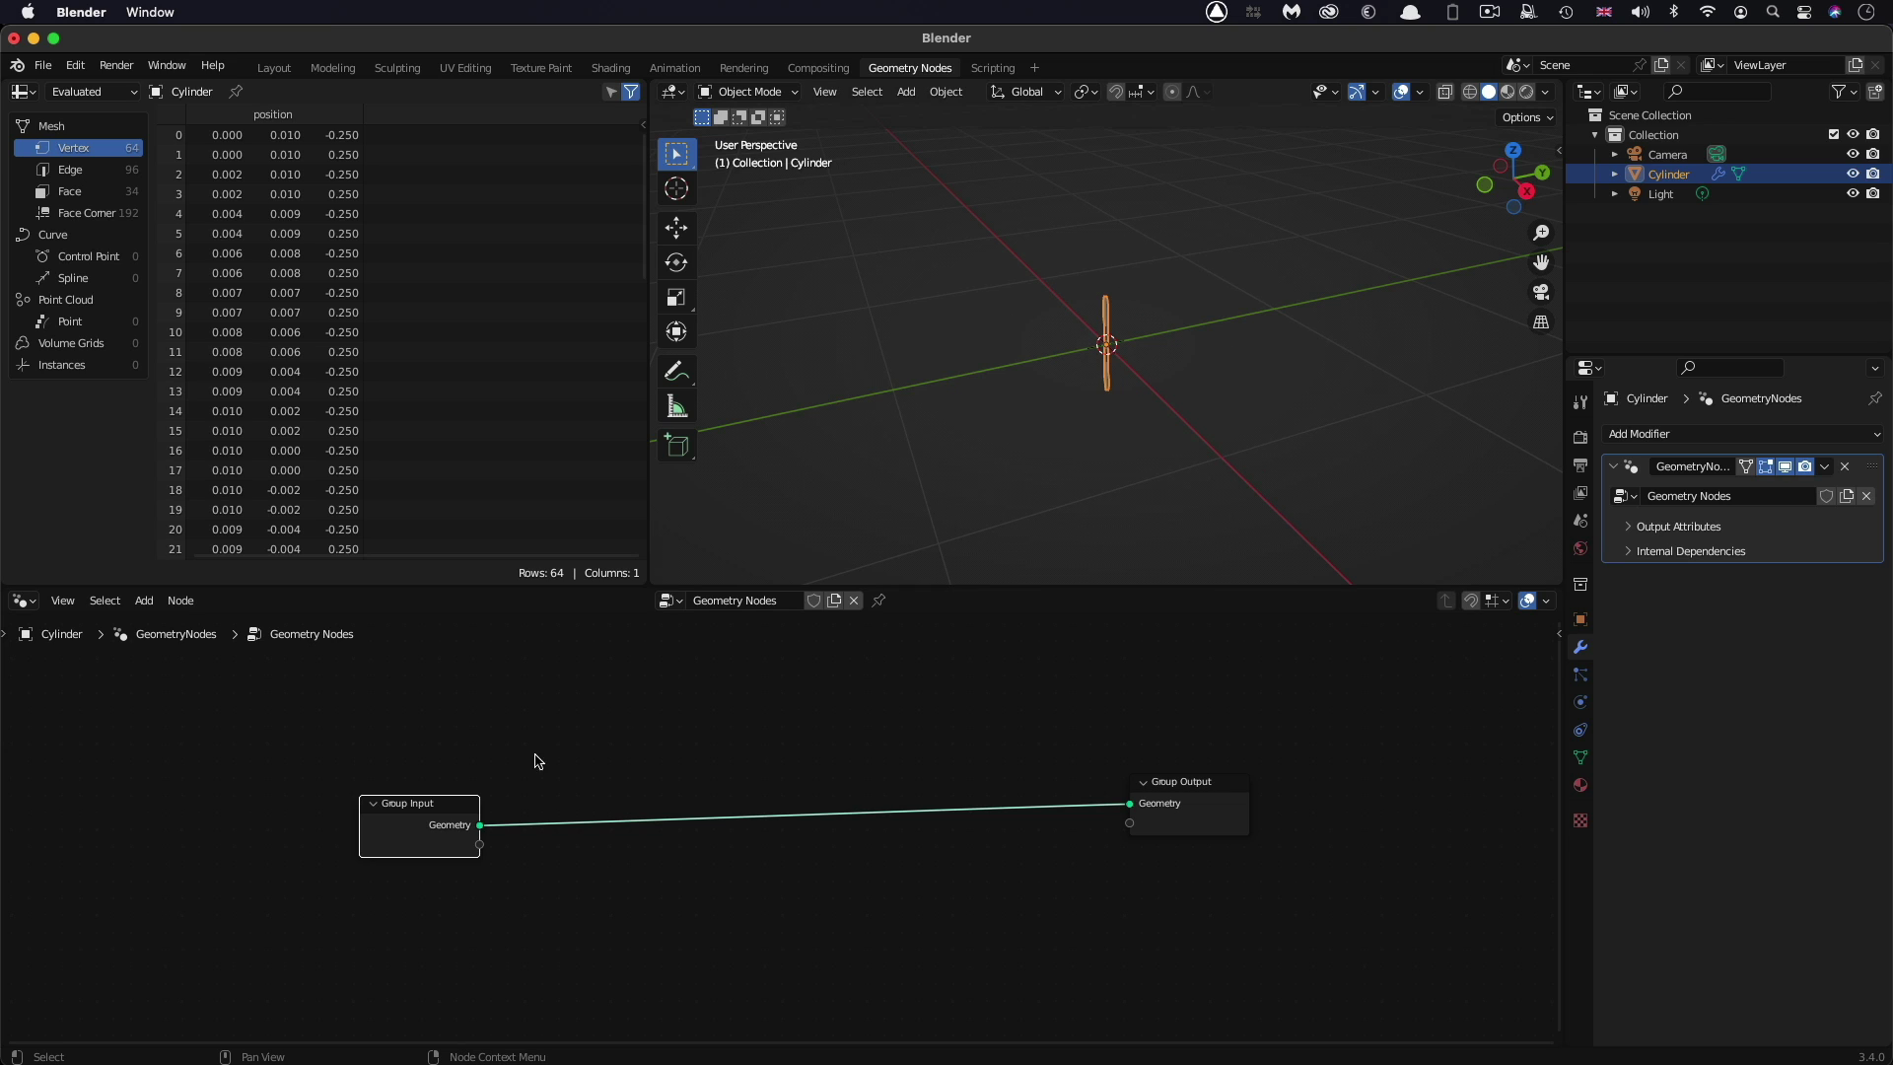
{"action": "left_click", "coordinate": [675, 745]}
Add a Grid node and place it above the link between Group Input and Group Output
{"action": "left_click", "coordinate": [141, 602]}
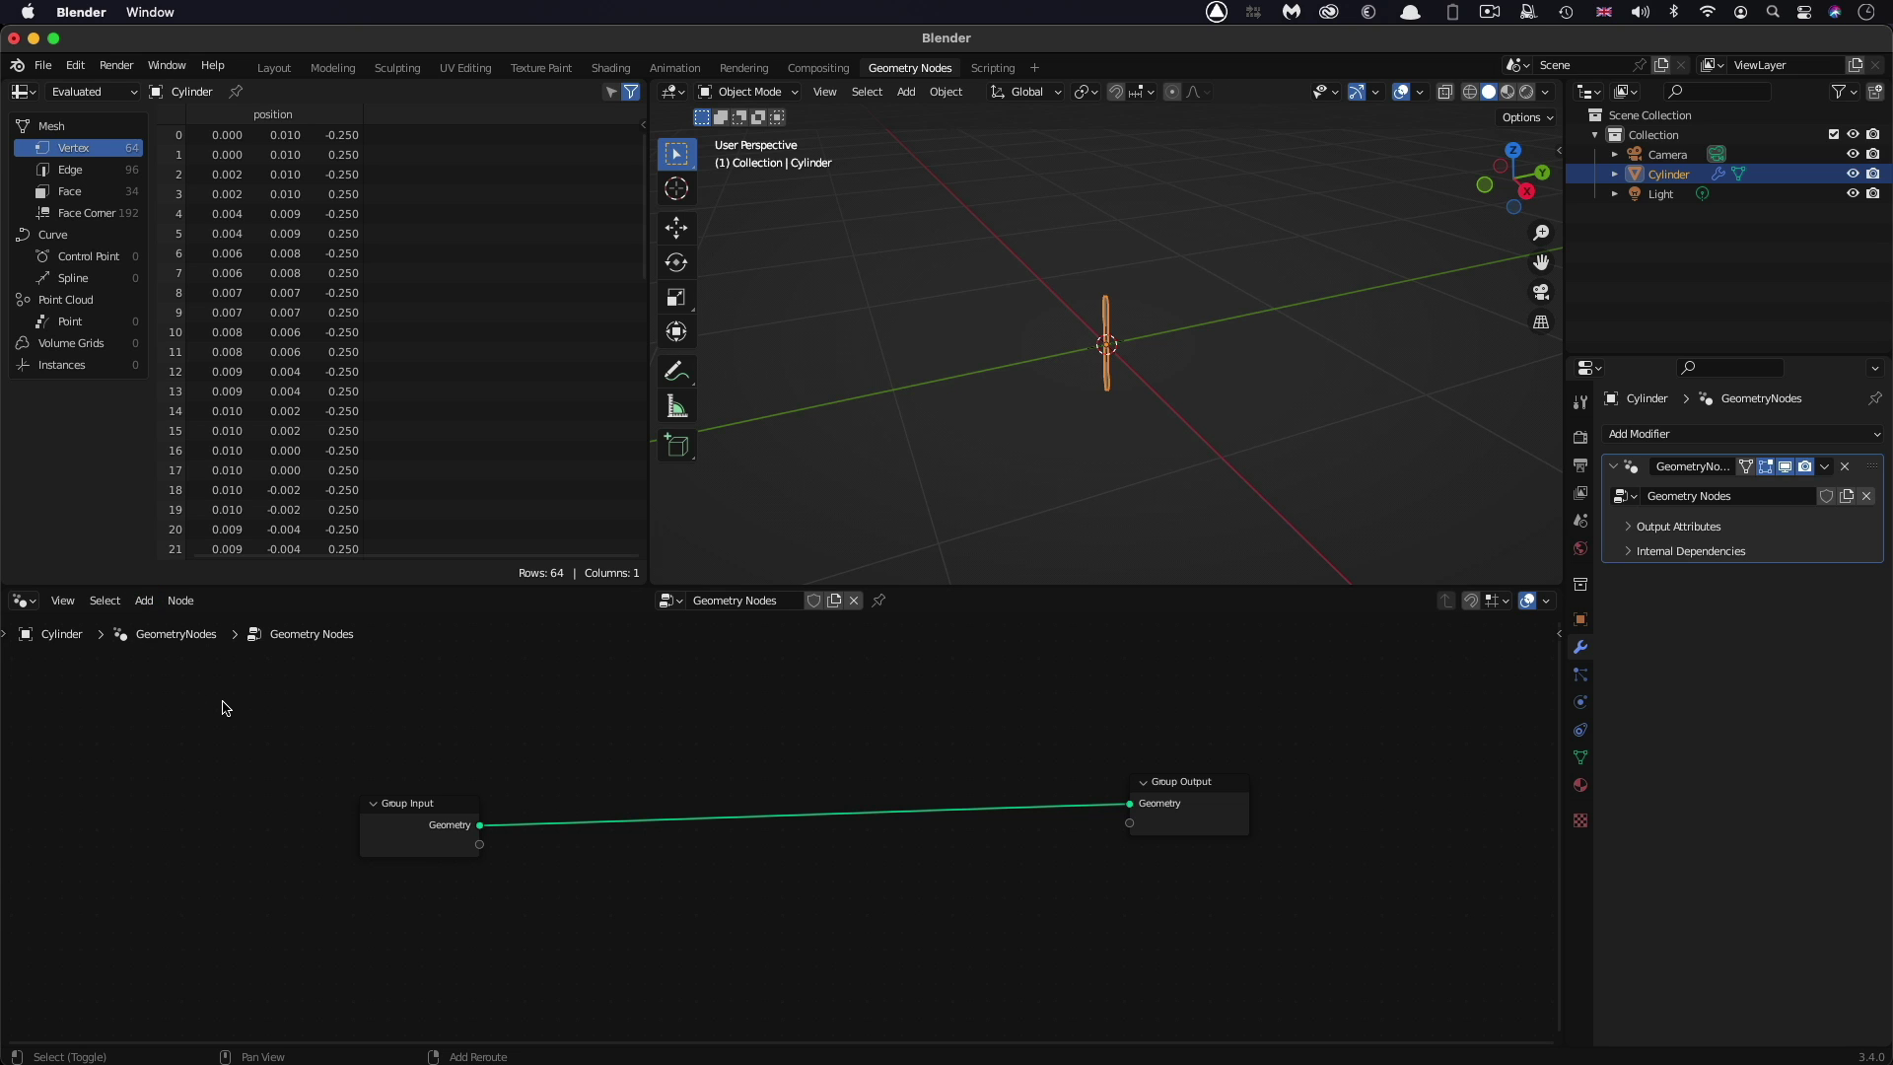
{"action": "key", "text": "shift+a"}
{"action": "mouse_move", "coordinate": [225, 708]}
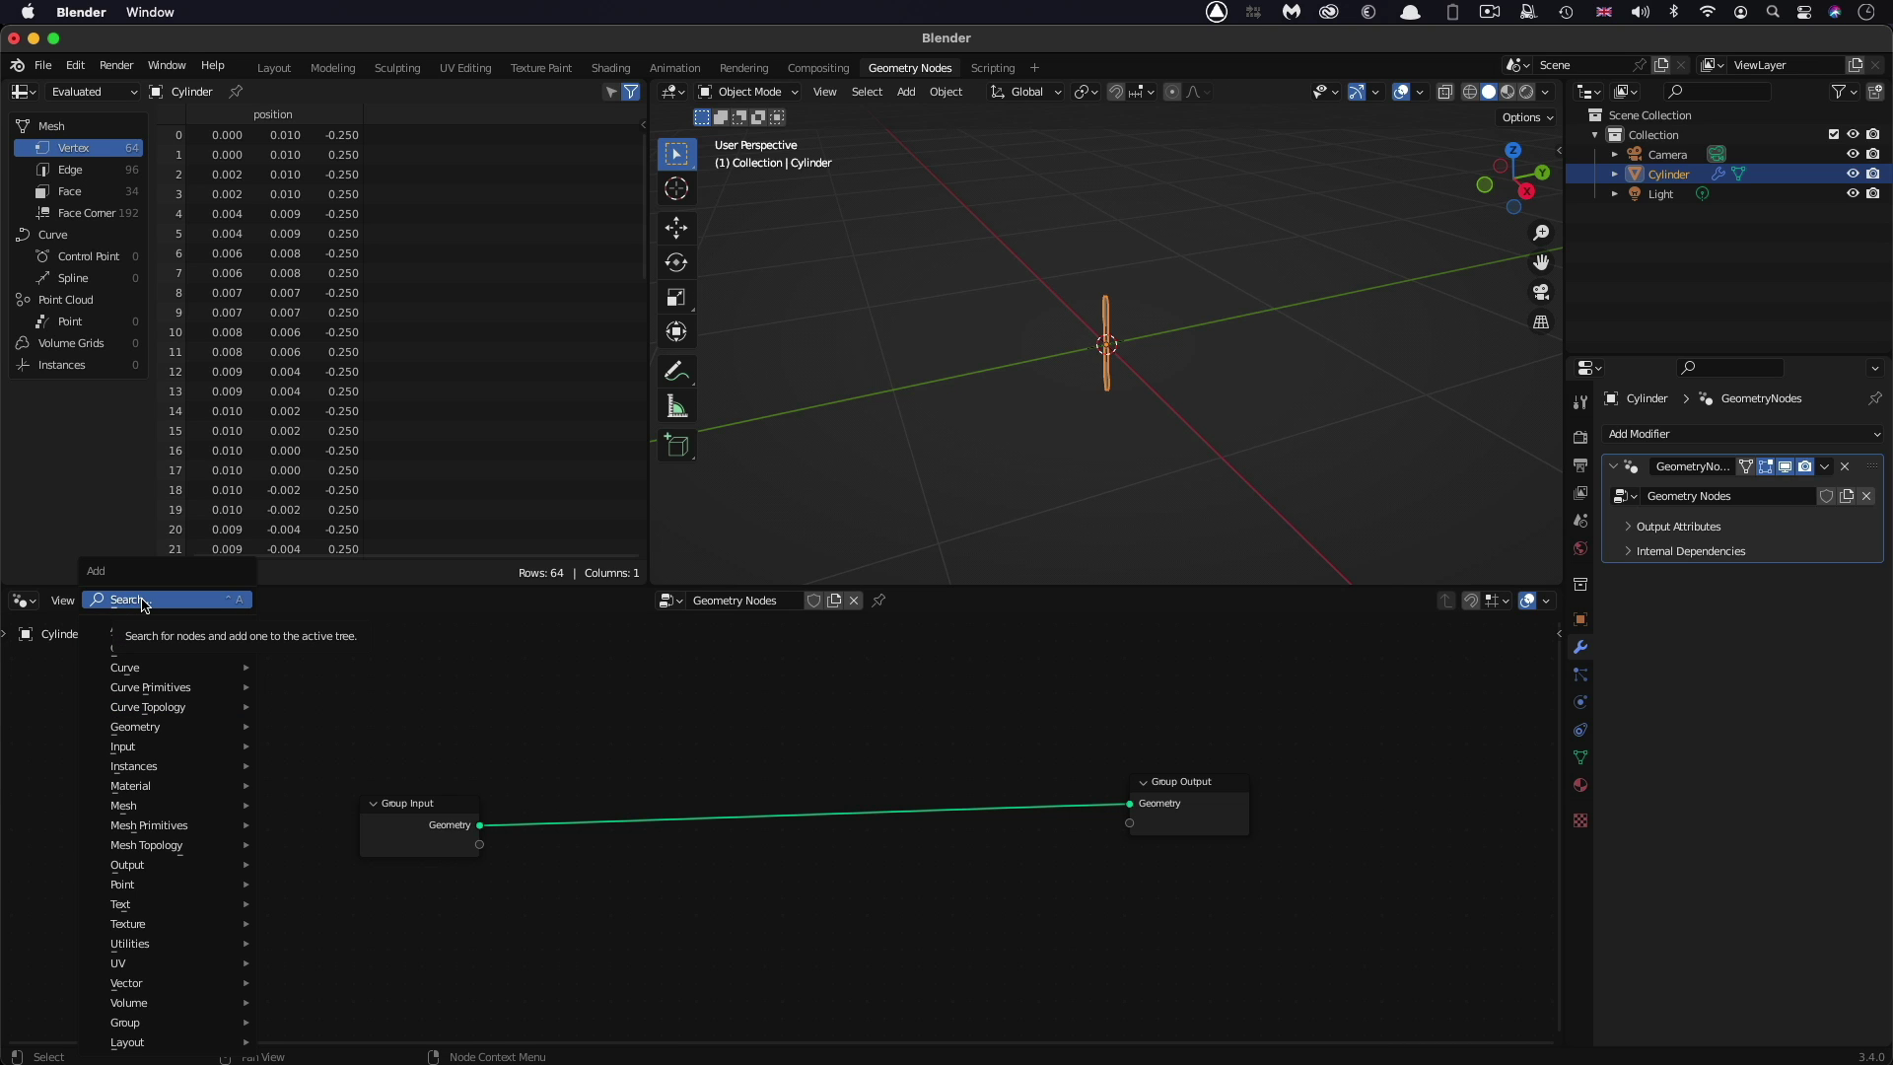
{"action": "left_click", "coordinate": [143, 601]}
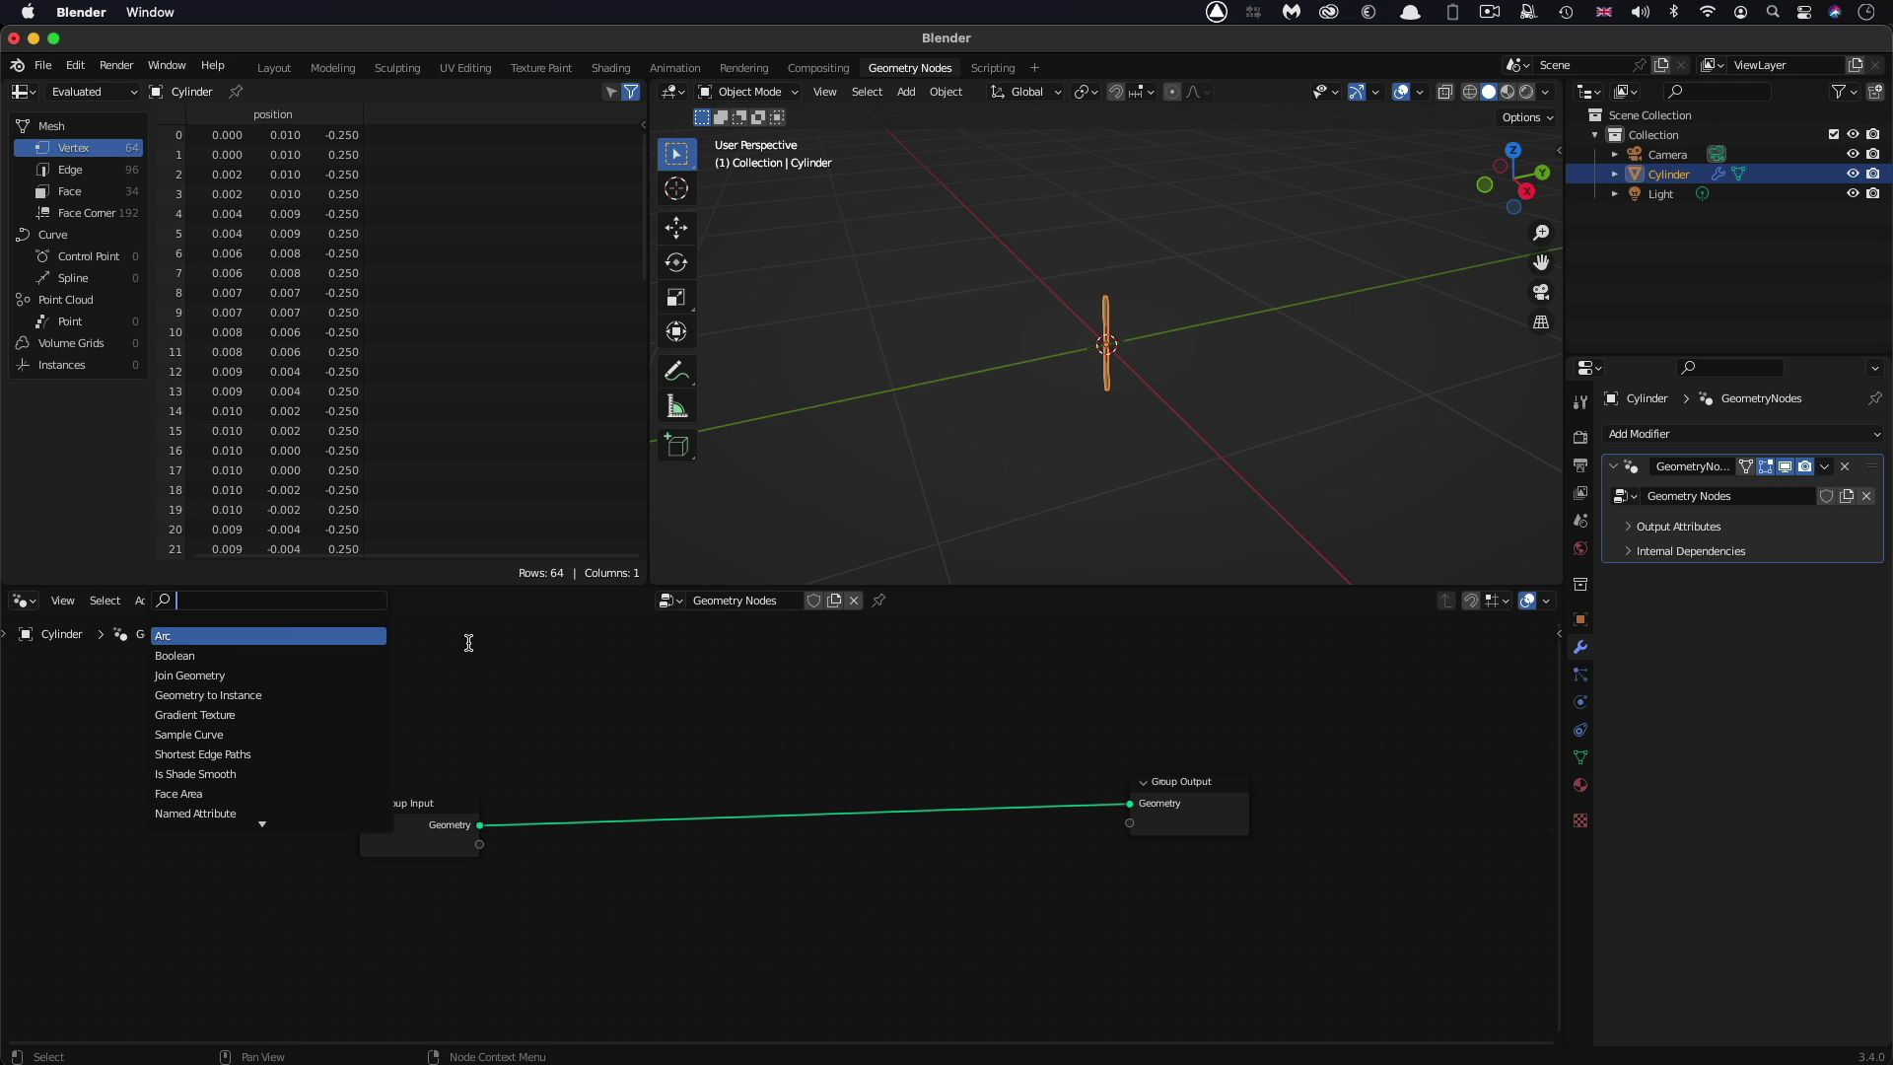
{"action": "type", "text": "grid"}
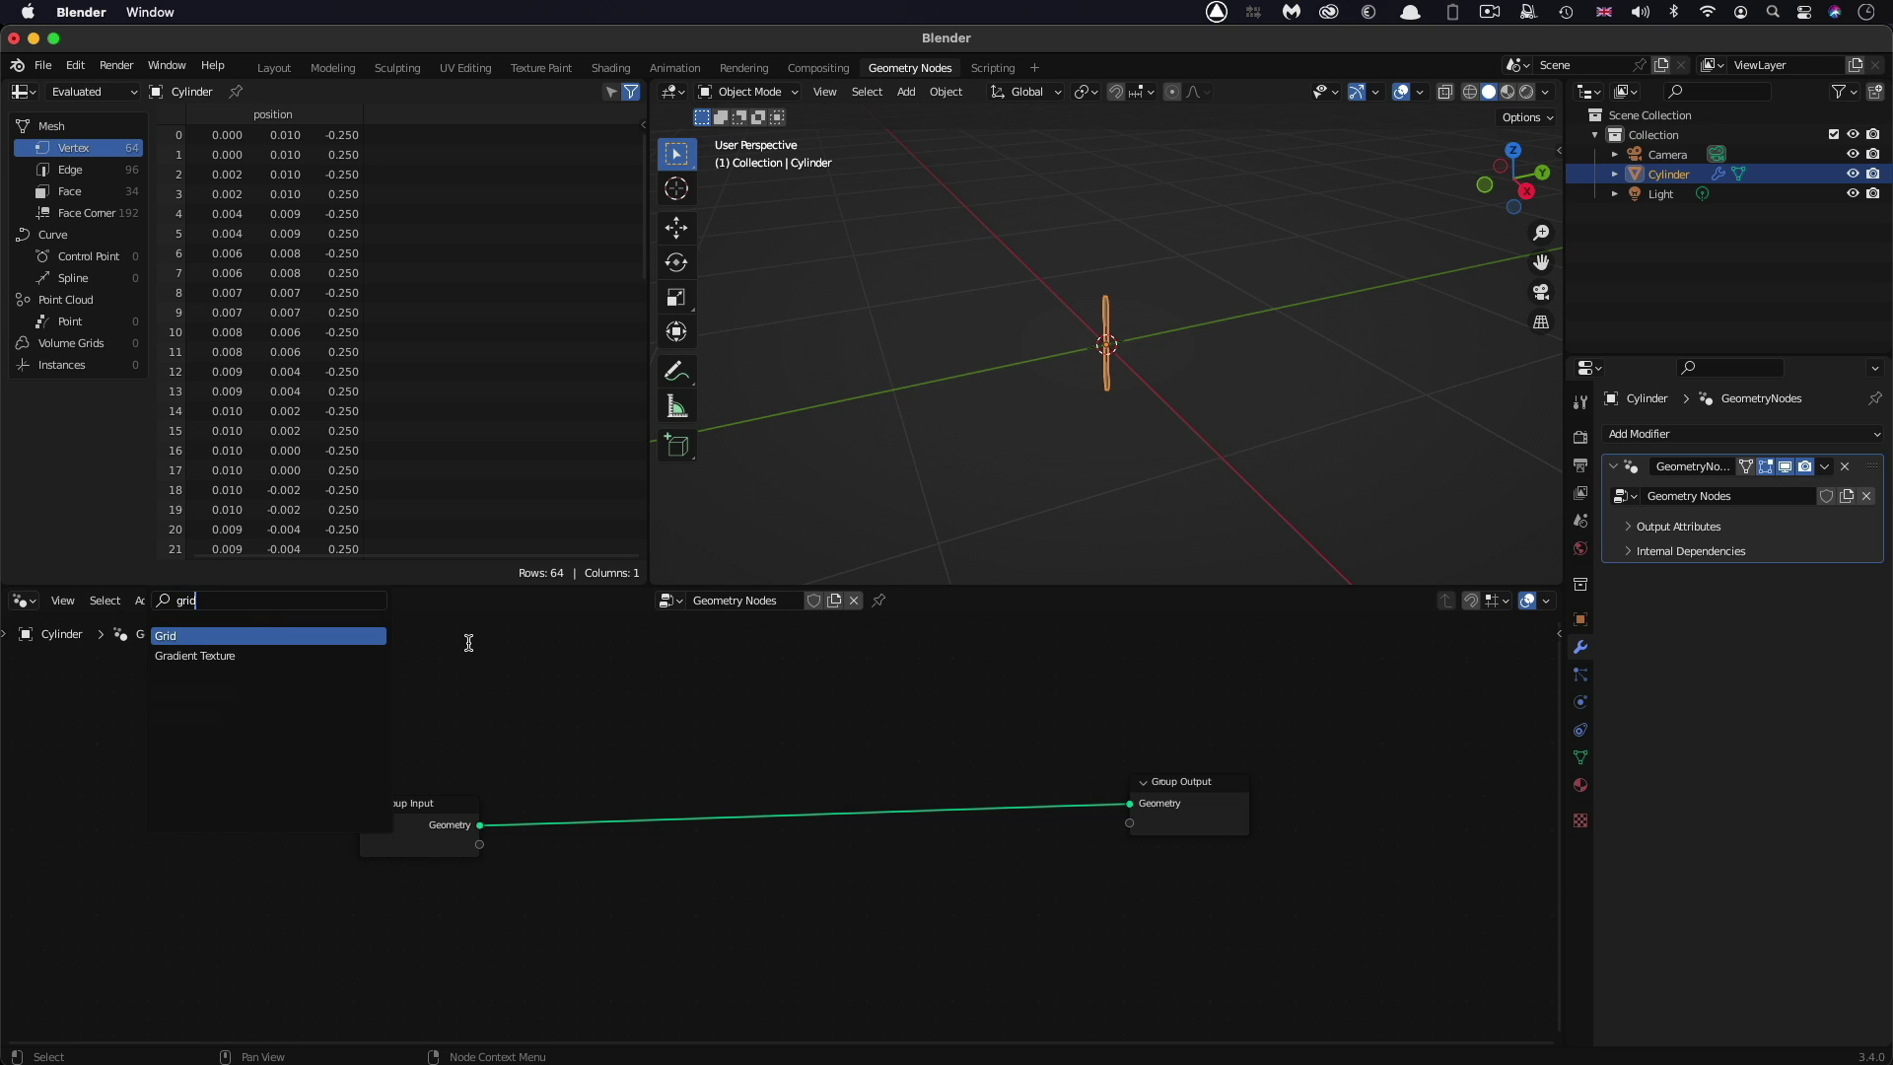
{"action": "key", "text": "Return"}
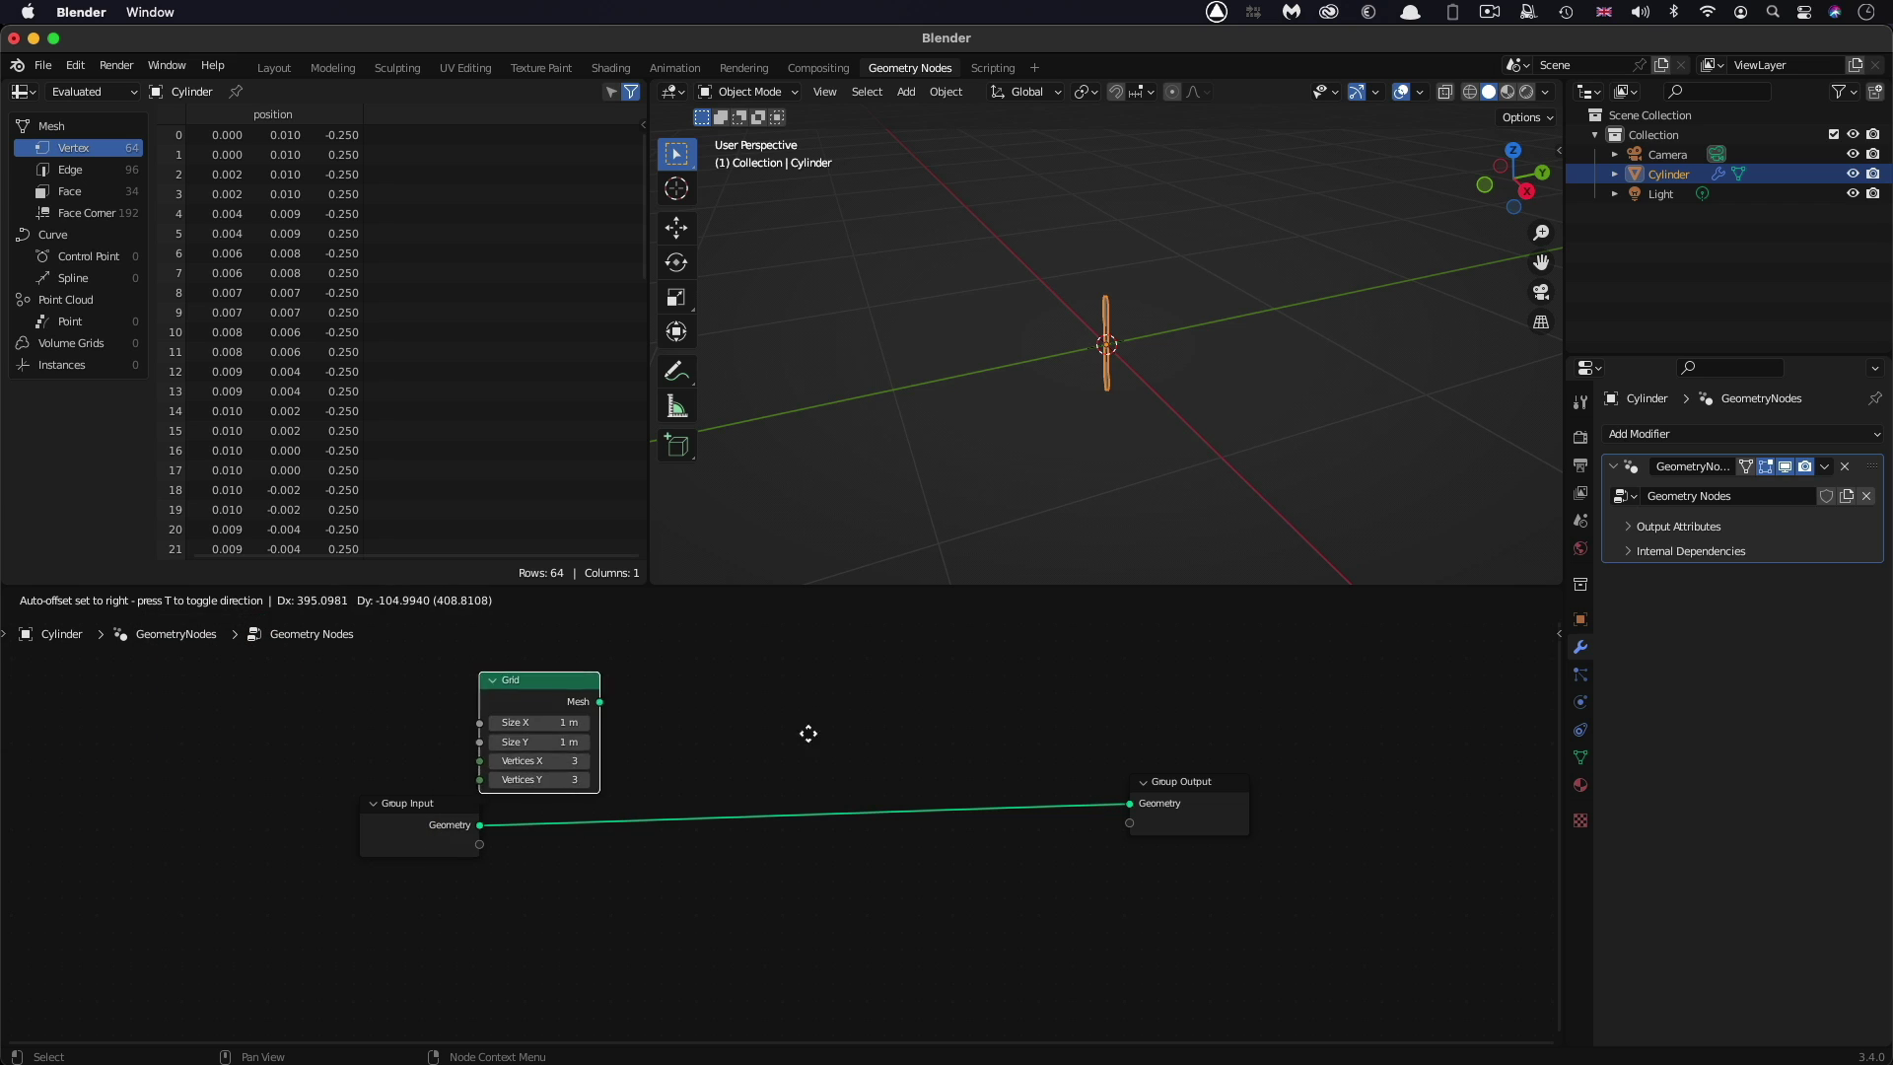
{"action": "left_click", "coordinate": [846, 703]}
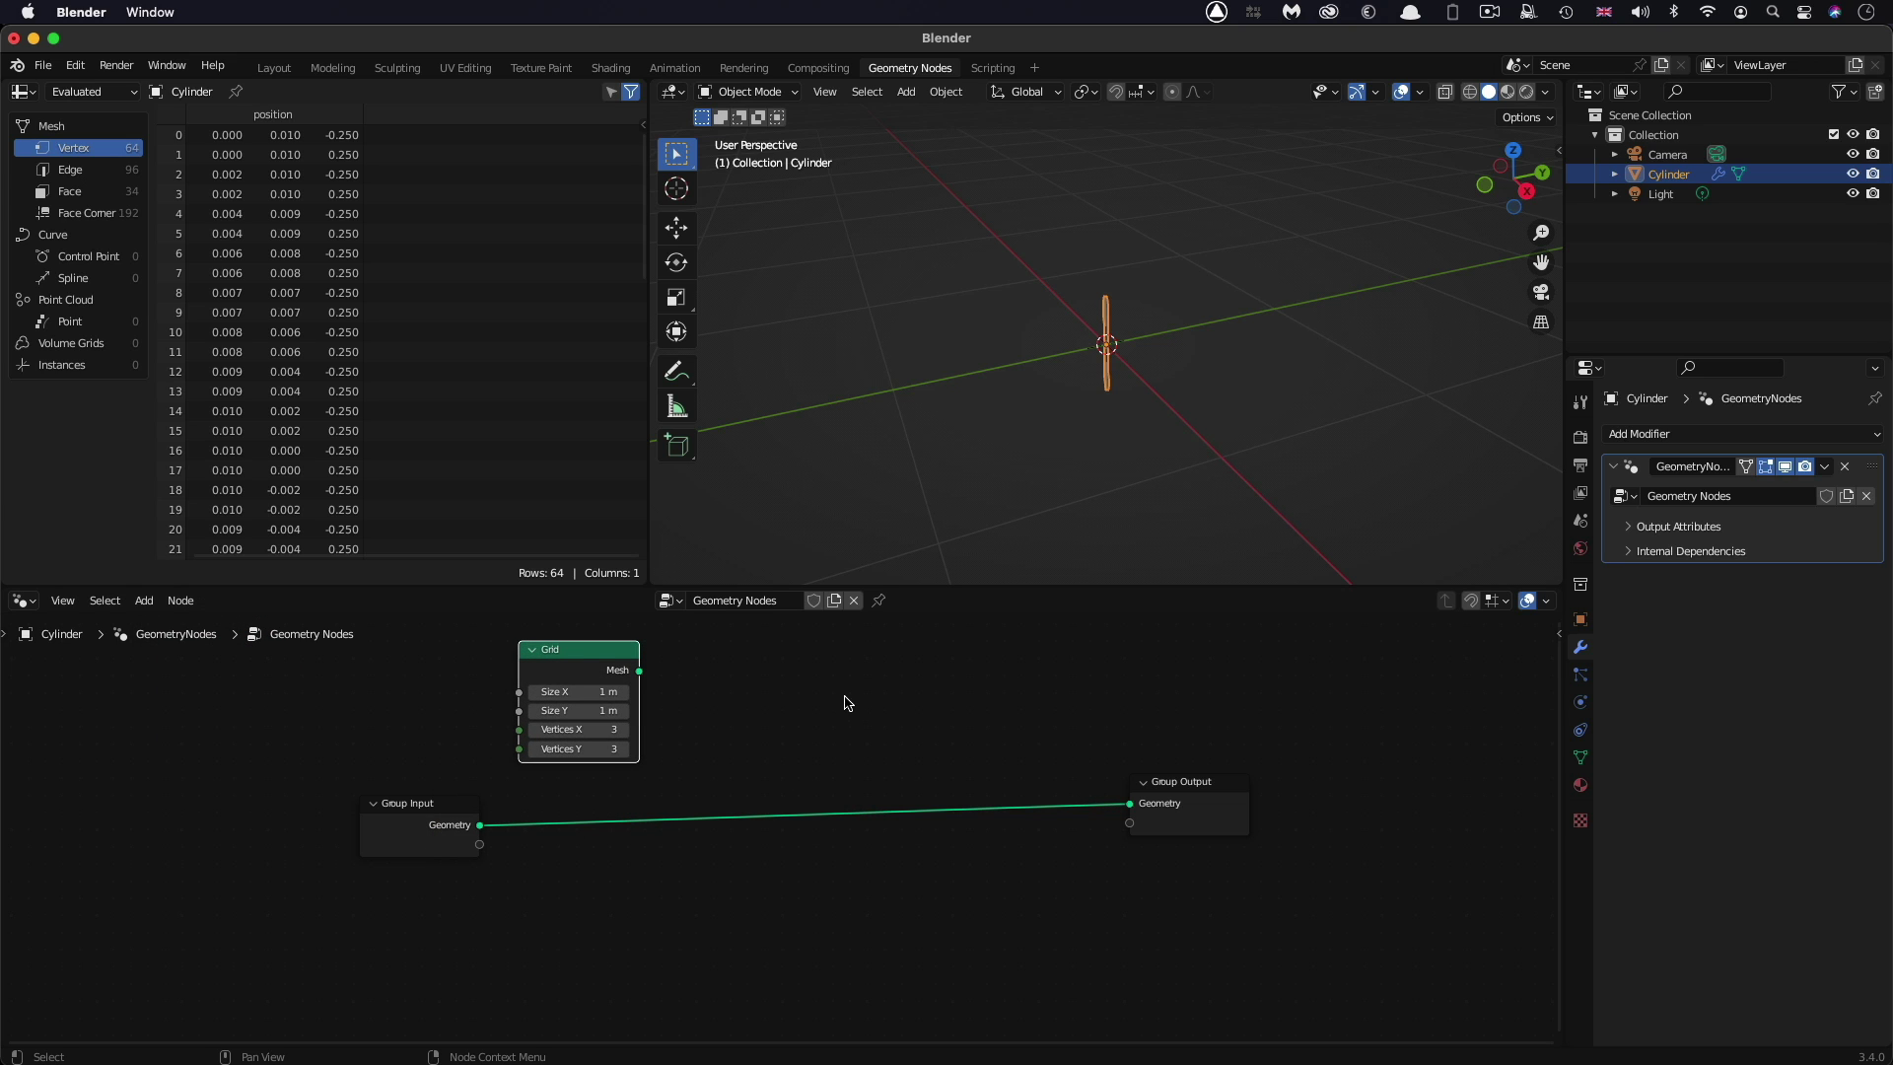
Add an Instance on Points node and place it between Group Input and Group Output
{"action": "left_click", "coordinate": [158, 604]}
{"action": "key", "text": "shift+a"}
{"action": "mouse_move", "coordinate": [262, 724]}
{"action": "key", "text": "shift+a"}
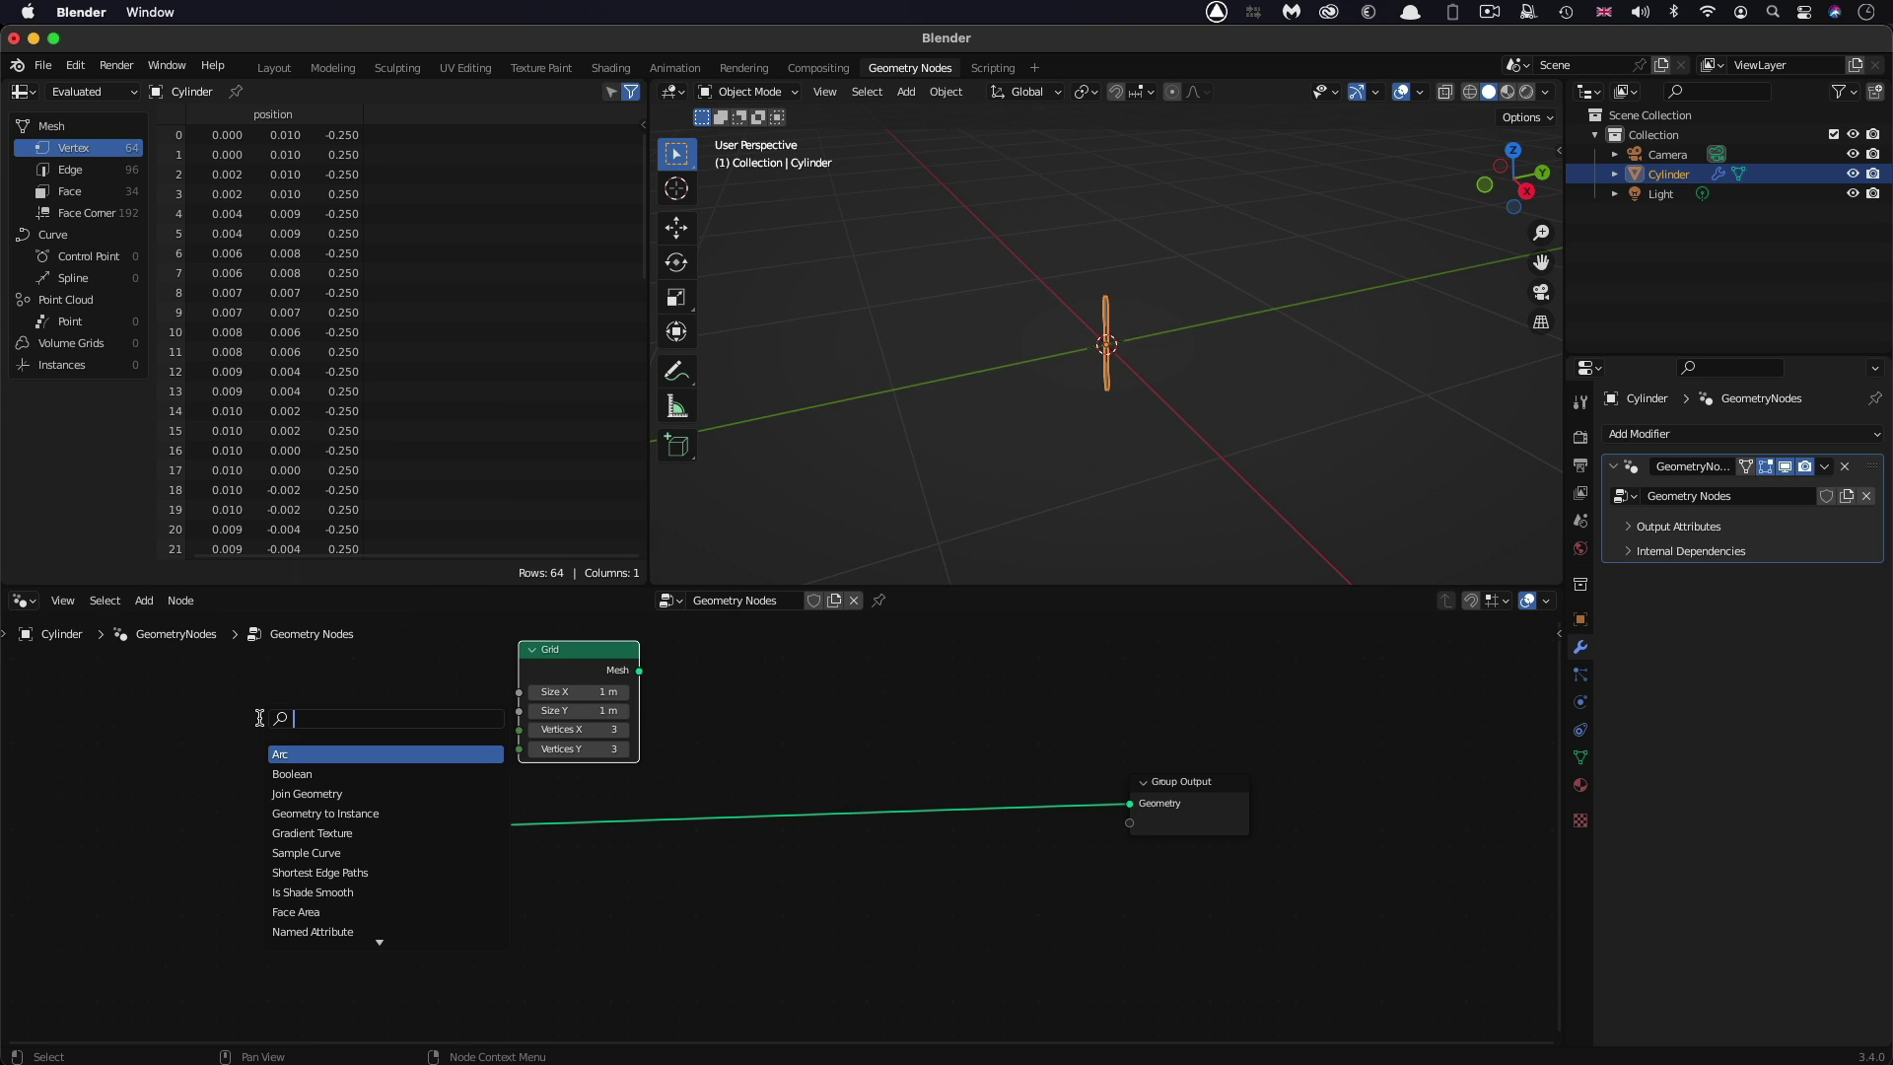
{"action": "type", "text": "inst"}
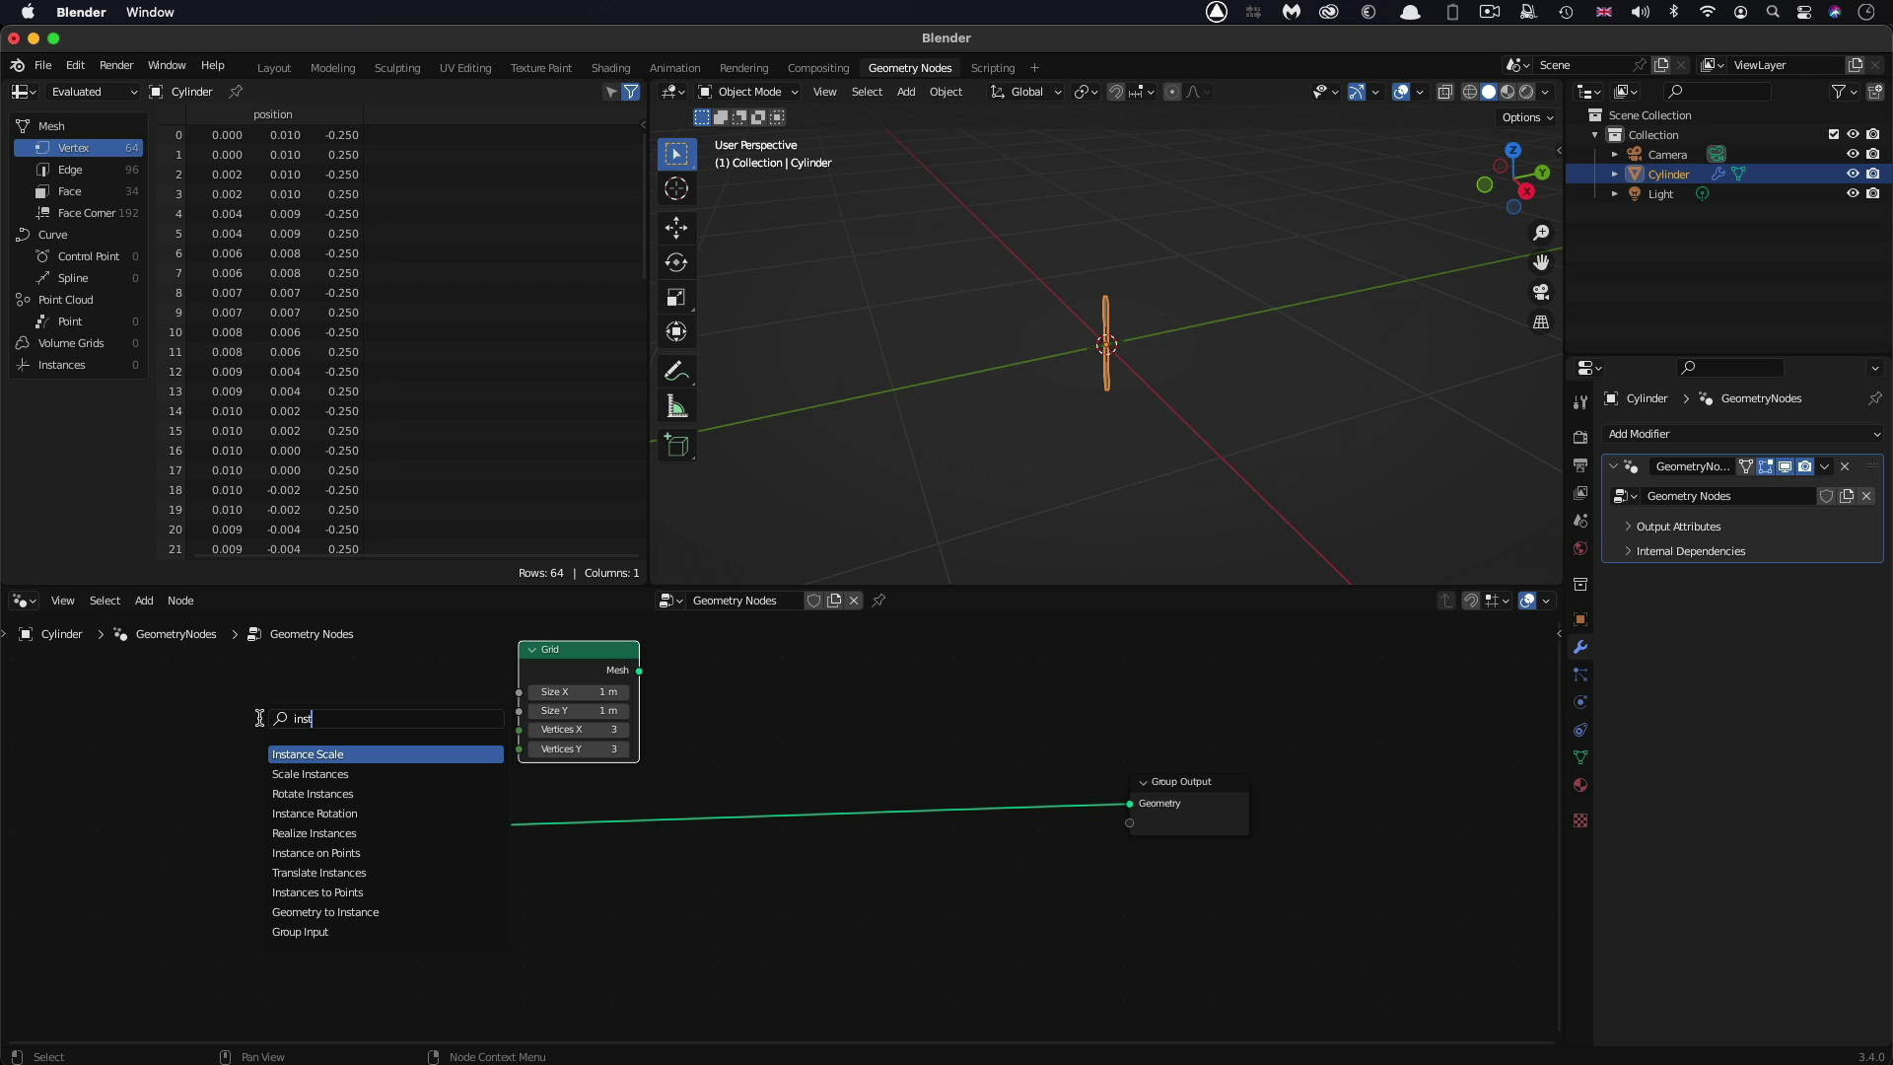
{"action": "key", "text": "Down"}
{"action": "key", "text": "Down"}
{"action": "key", "text": "Down"}
{"action": "key", "text": "Down"}
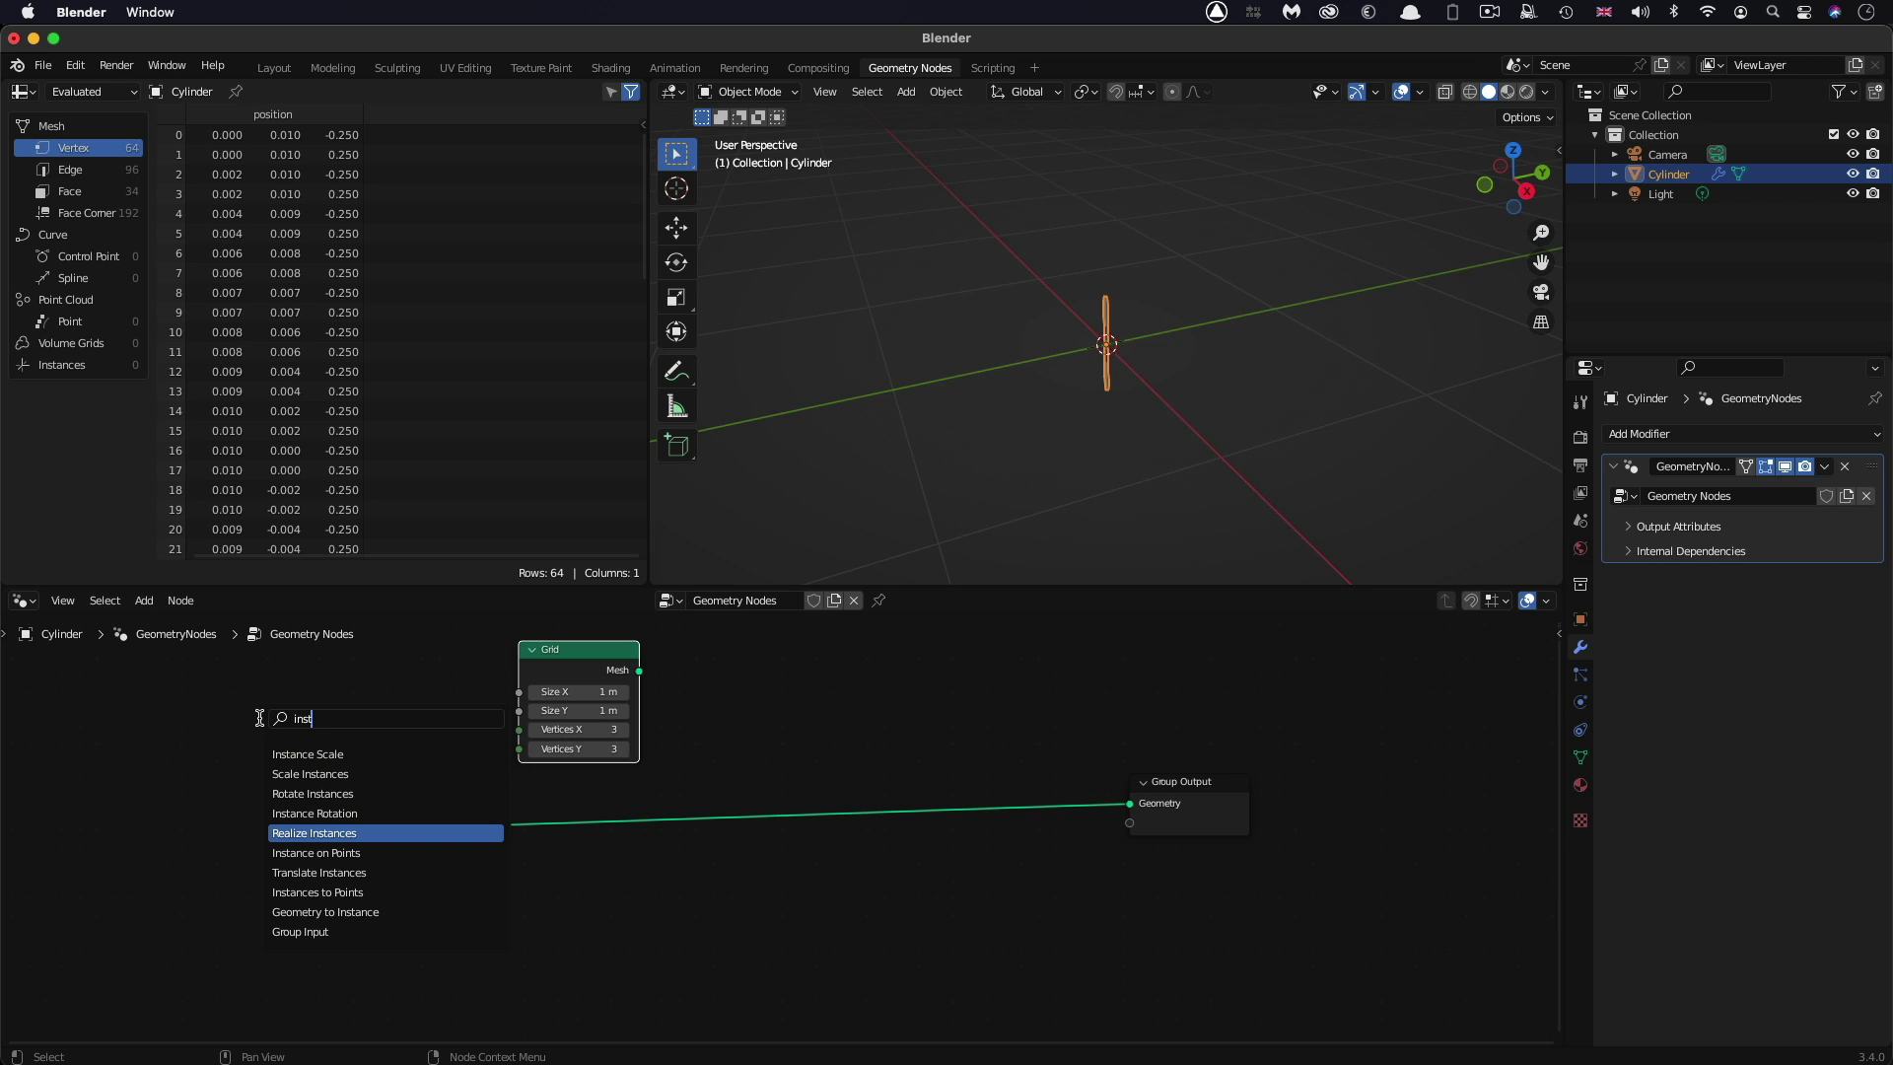
{"action": "key", "text": "Down"}
{"action": "key", "text": "Return"}
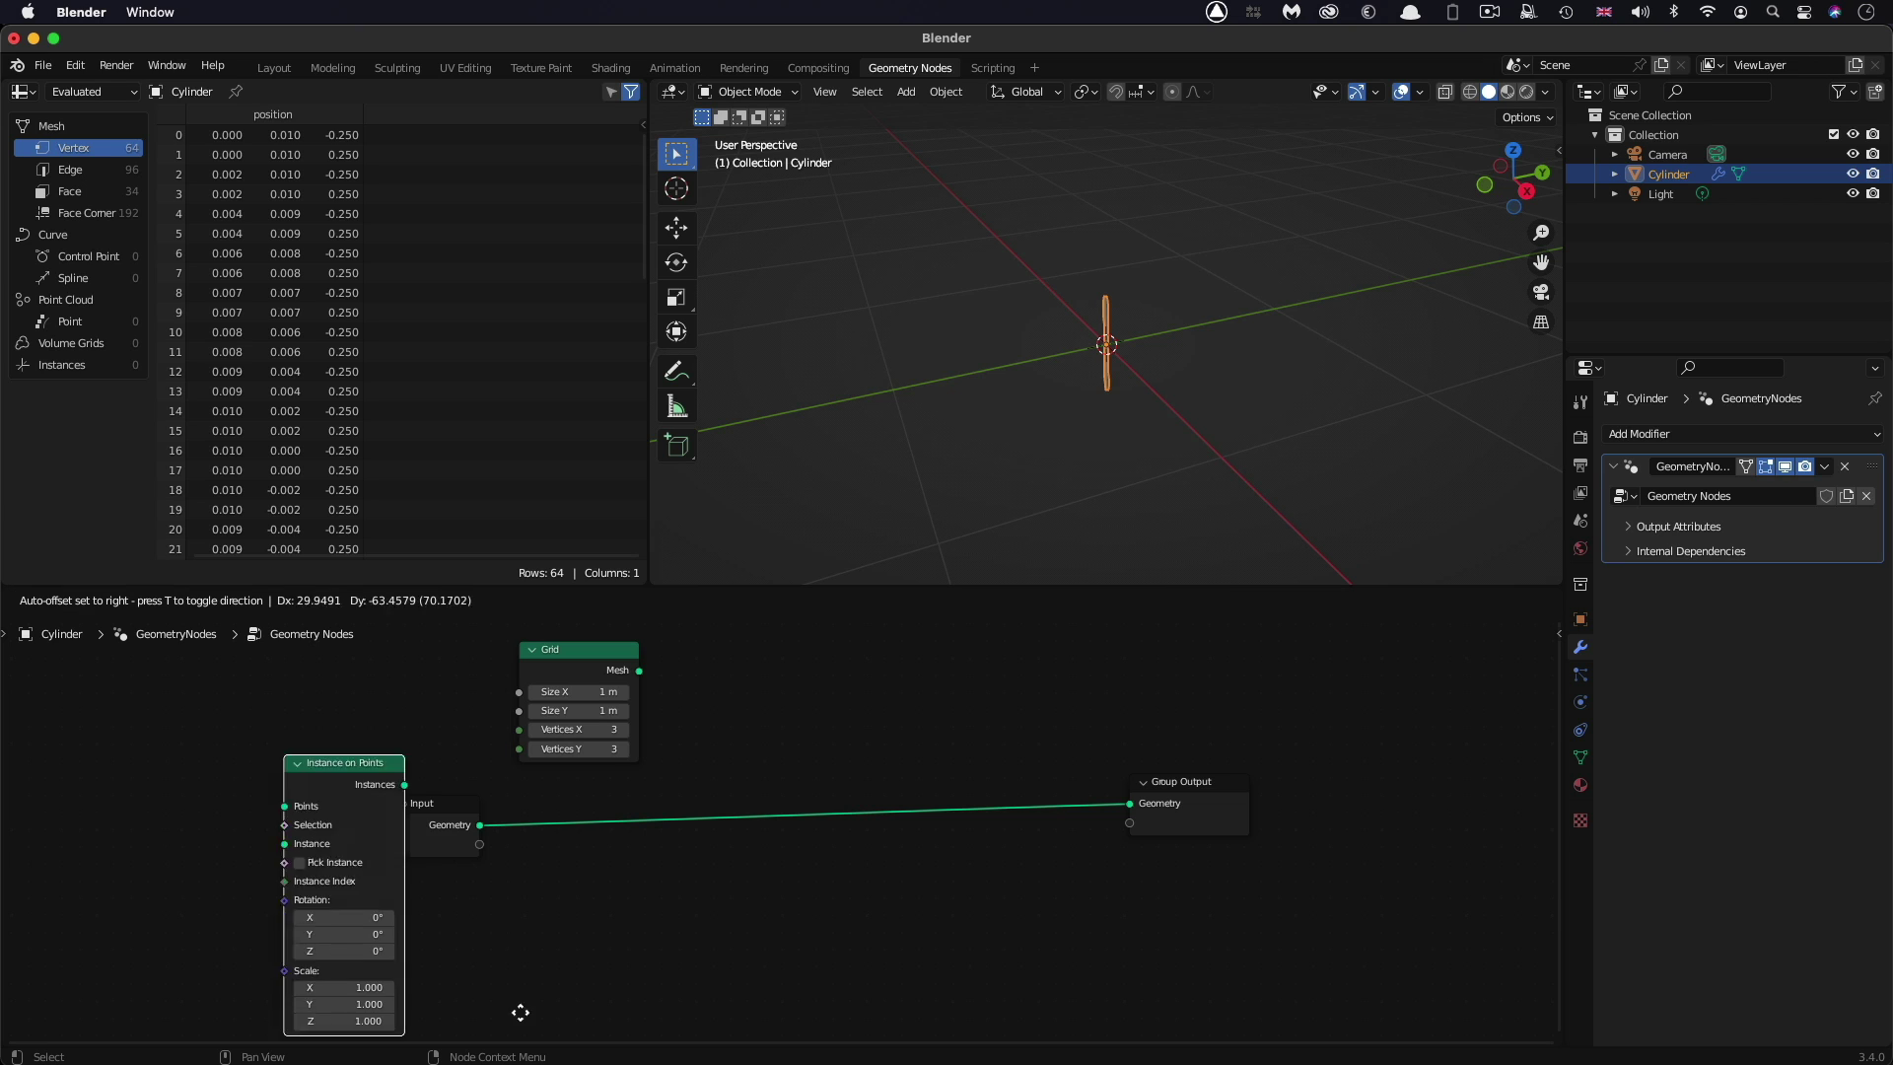
{"action": "left_click", "coordinate": [828, 812]}
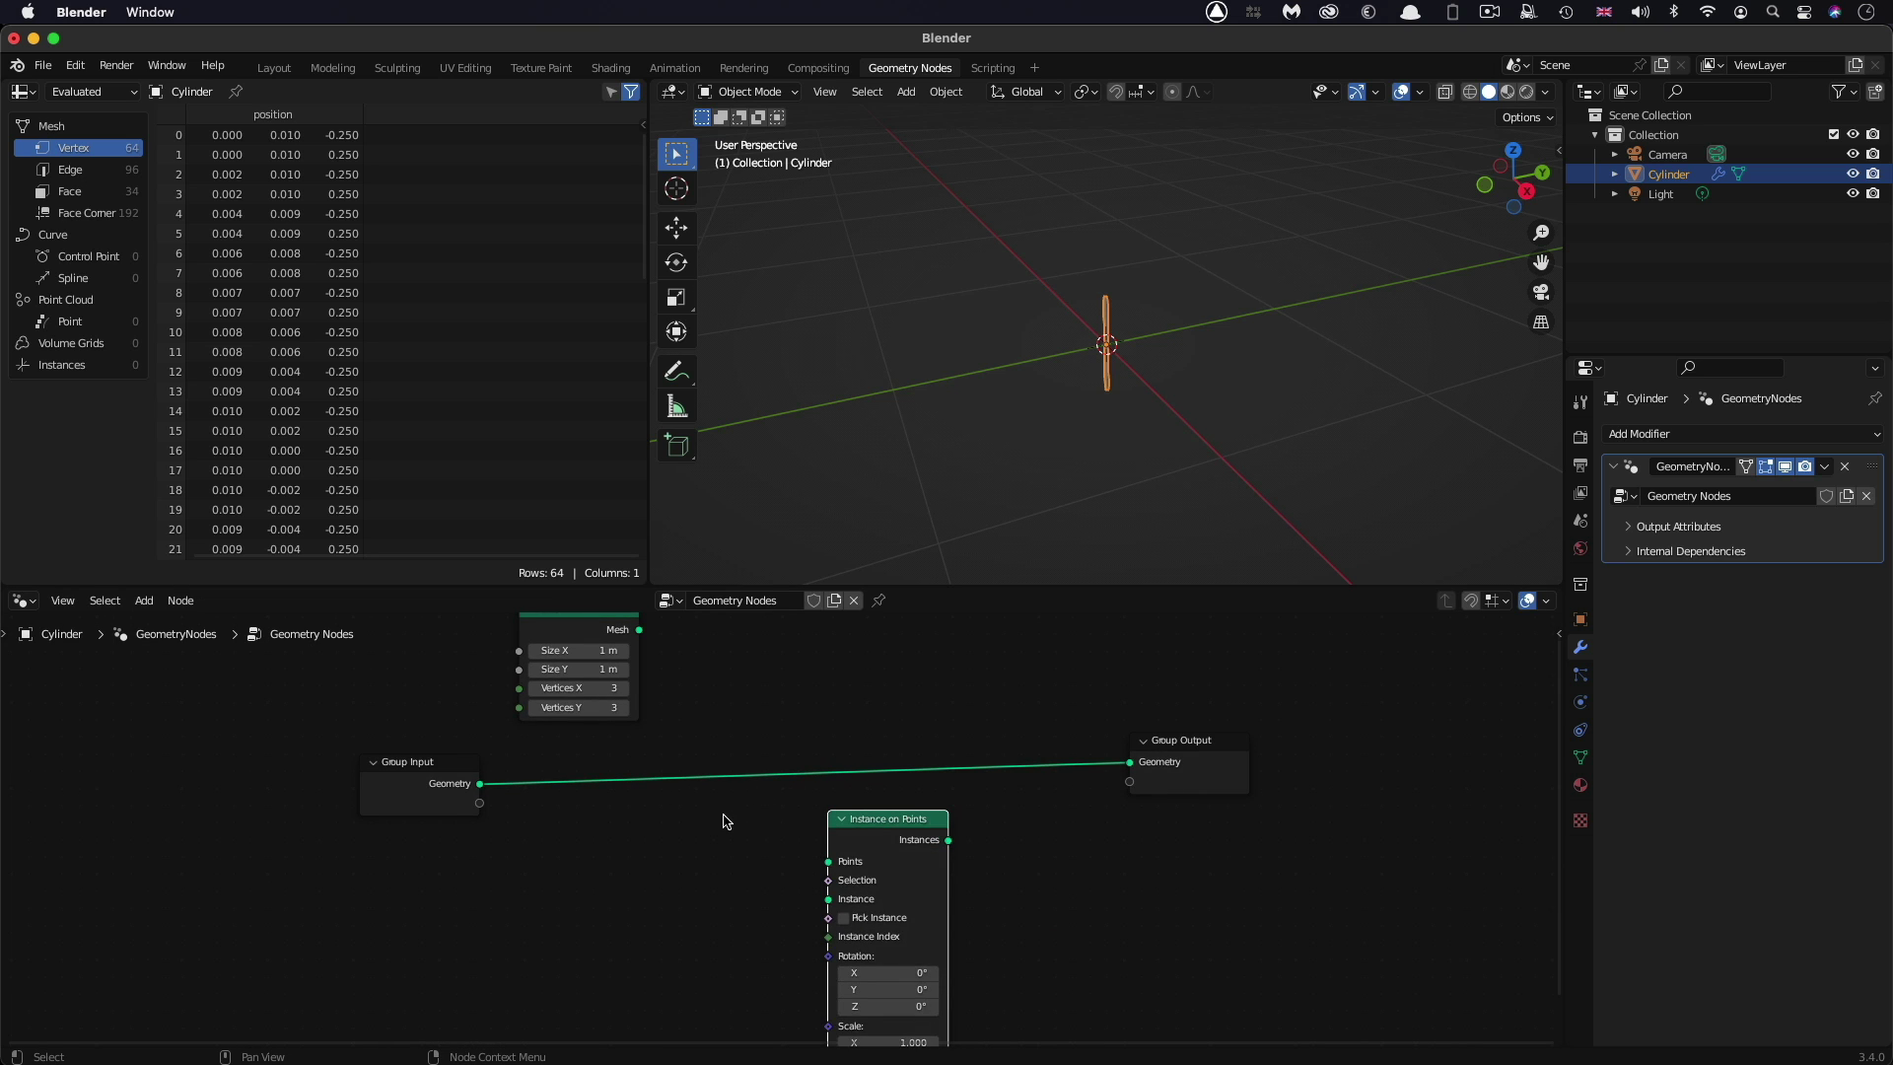
Arrange the Instance on Points node beside the Grid node and connect the Grid's Mesh output to its Points input
{"action": "scroll", "coordinate": [727, 821], "scroll_direction": "up", "scroll_amount": 2}
{"action": "left_click_drag", "start_coordinate": [907, 876], "coordinate": [856, 694]}
{"action": "left_click_drag", "start_coordinate": [635, 873], "coordinate": [886, 701]}
{"action": "left_click_drag", "start_coordinate": [592, 717], "coordinate": [574, 713]}
{"action": "left_click_drag", "start_coordinate": [840, 702], "coordinate": [816, 685]}
{"action": "scroll", "coordinate": [529, 880], "scroll_direction": "down", "scroll_amount": 3}
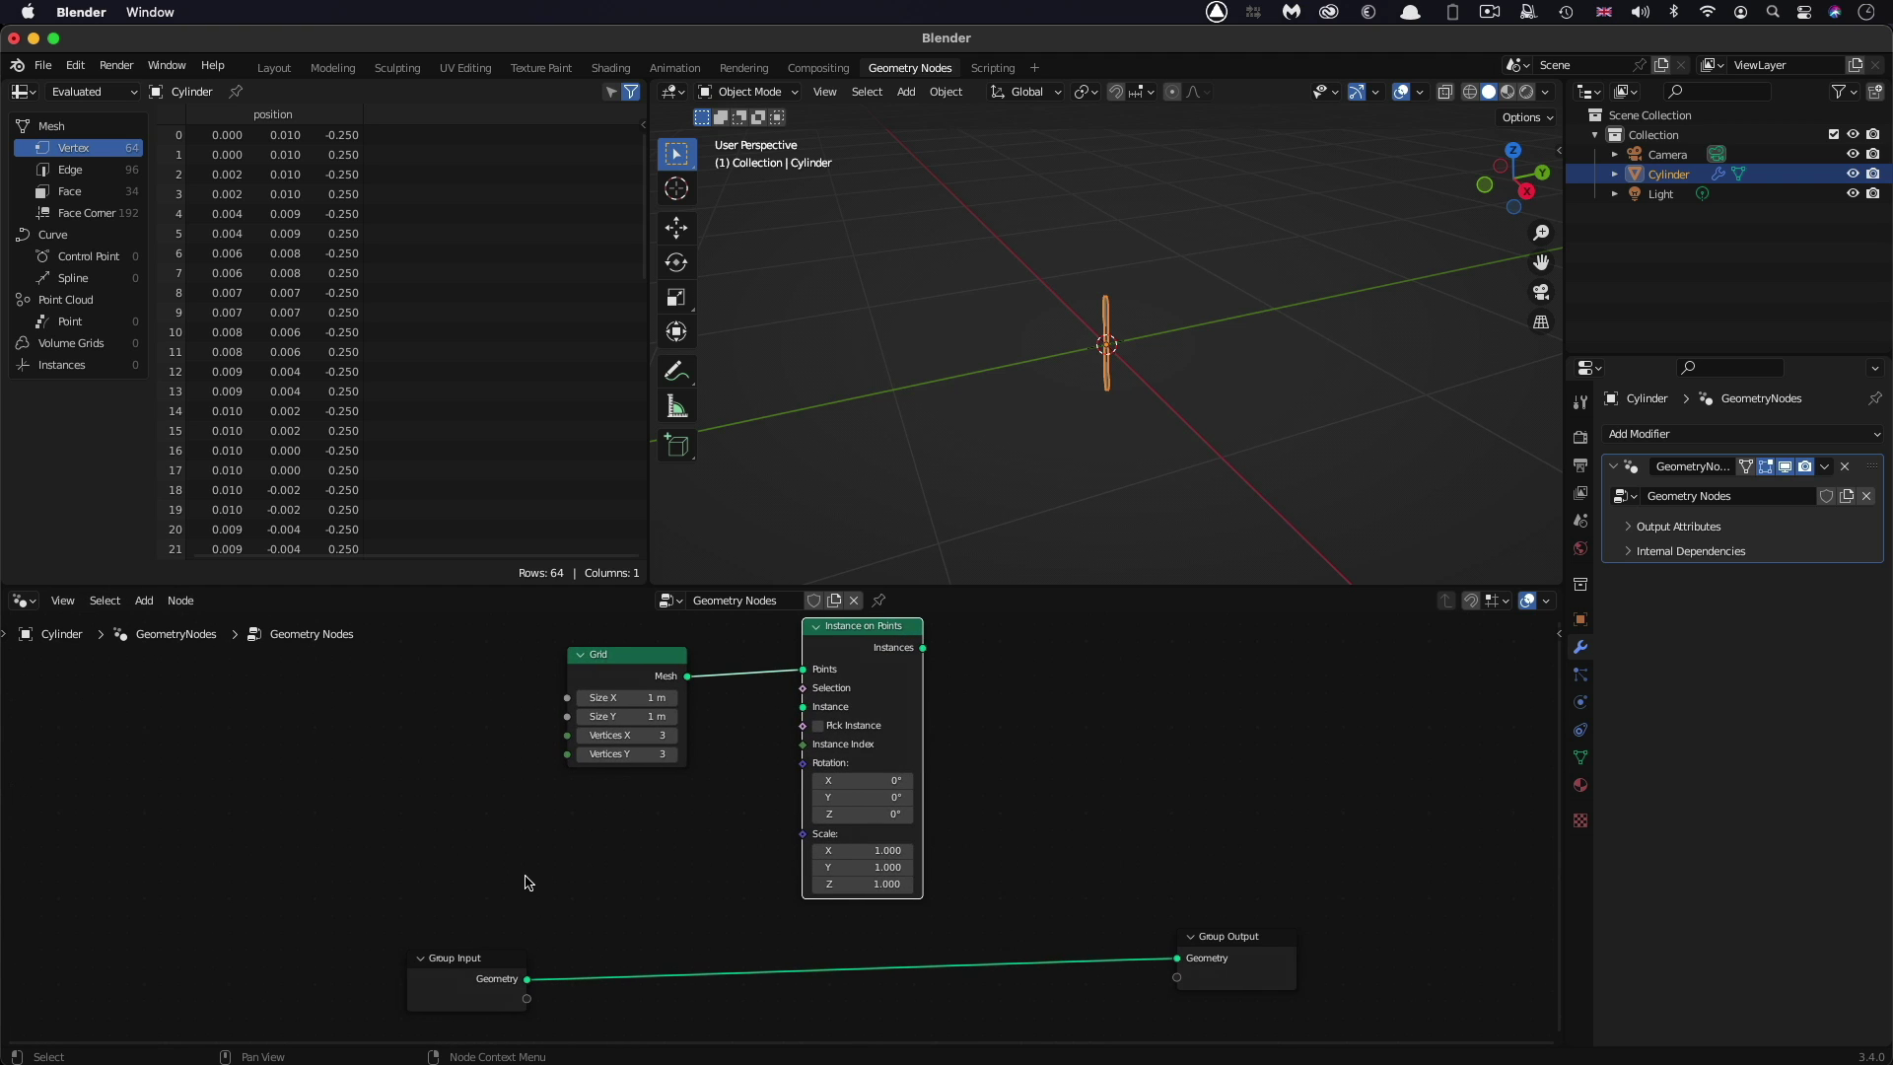
Connect Group Input's Geometry to the Instance input of the Instance on Points node
{"action": "scroll", "coordinate": [500, 963], "scroll_direction": "down", "scroll_amount": 3}
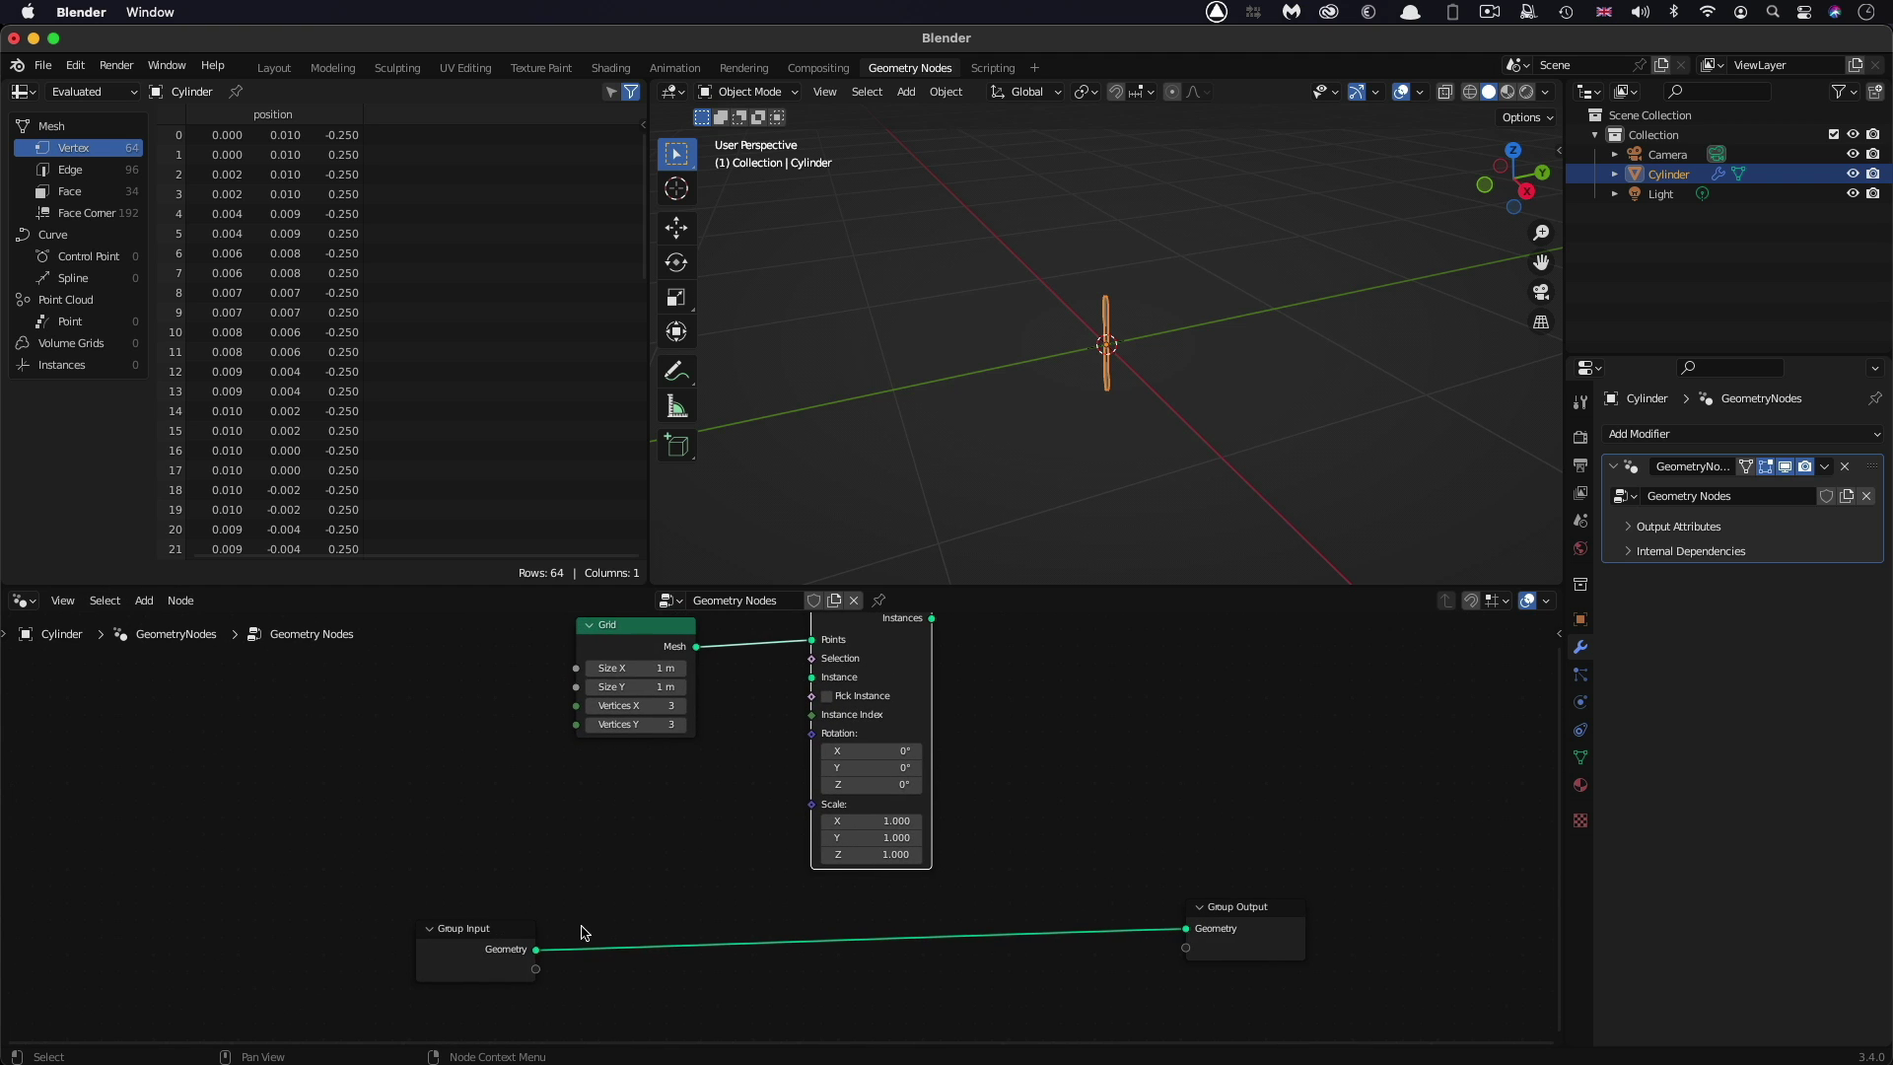
{"action": "left_click_drag", "start_coordinate": [474, 938], "coordinate": [820, 678]}
{"action": "scroll", "coordinate": [1027, 759], "scroll_direction": "up", "scroll_amount": 3}
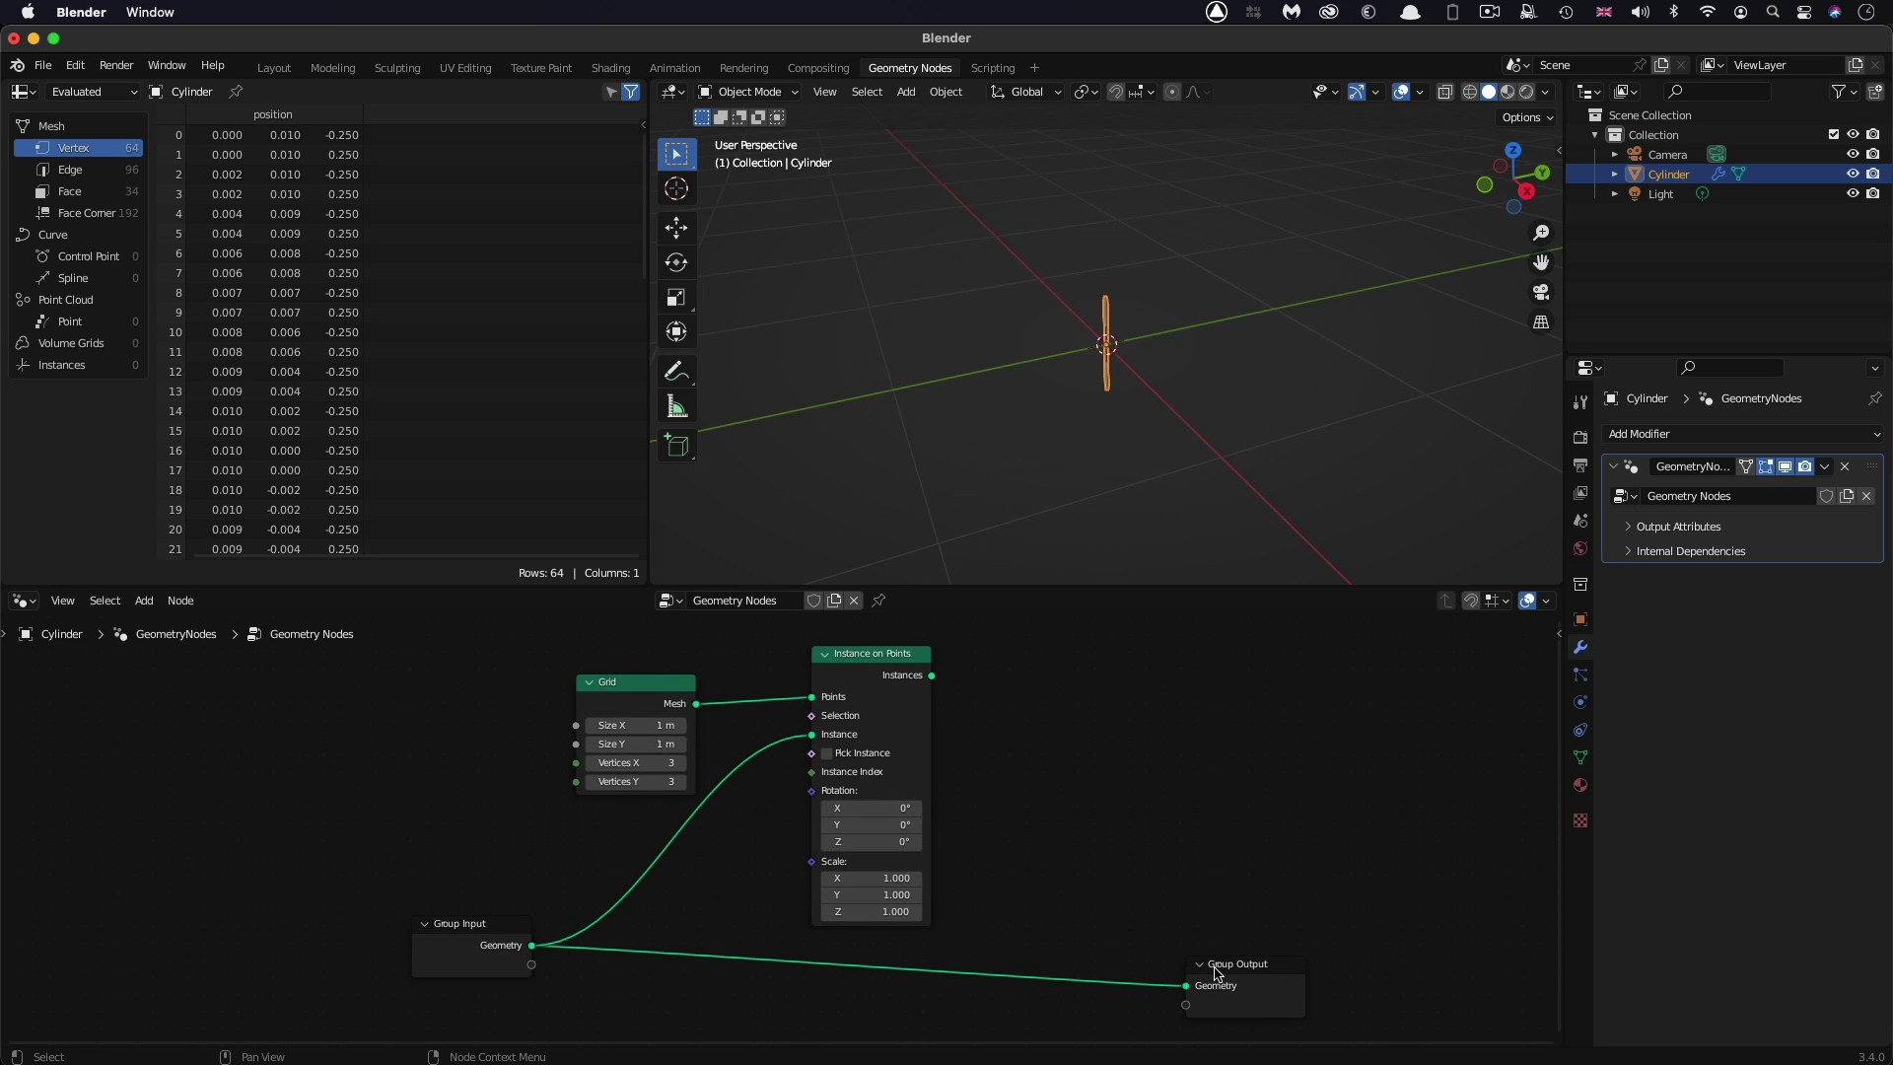
Connect the Instances output of Instance on Points to the Group Output's Geometry input, with Group Output moved up beside it
{"action": "left_click_drag", "start_coordinate": [933, 678], "coordinate": [1162, 782]}
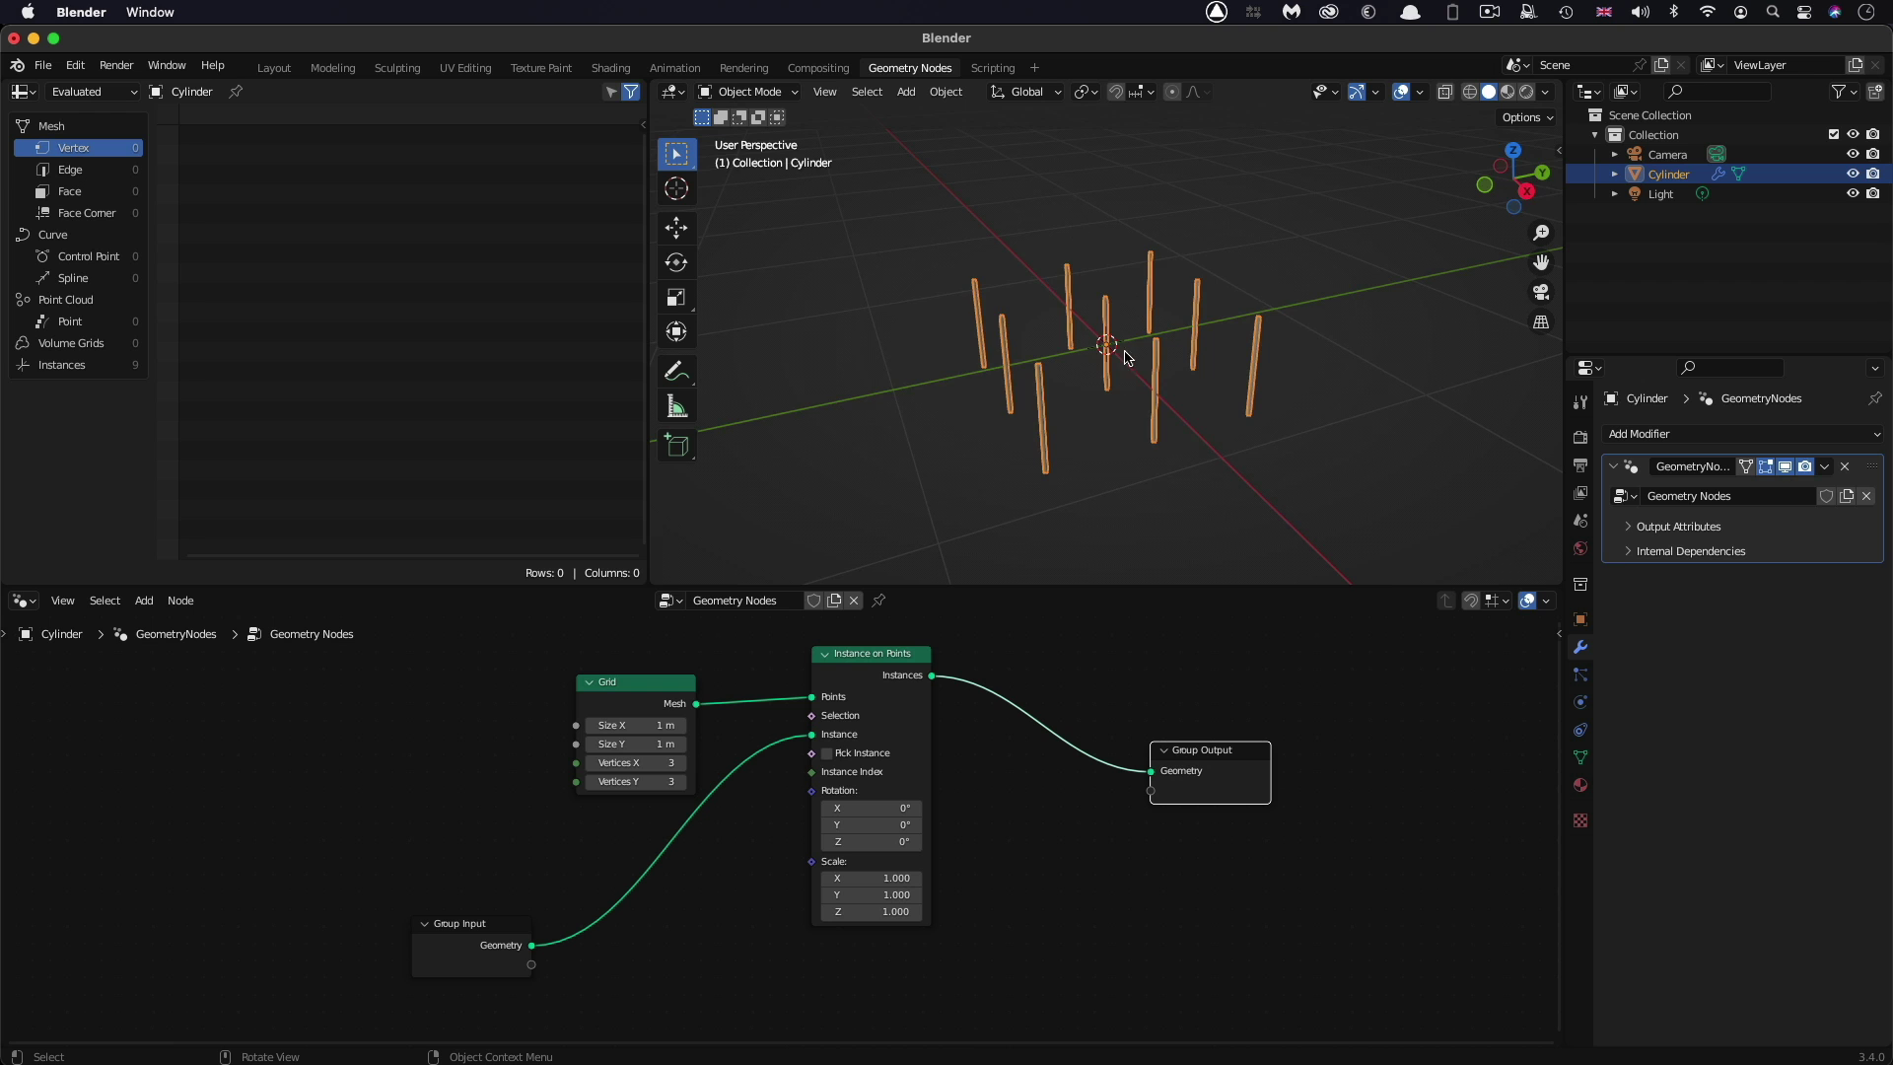
{"action": "middle_click_drag", "start_coordinate": [1139, 376], "coordinate": [1143, 385]}
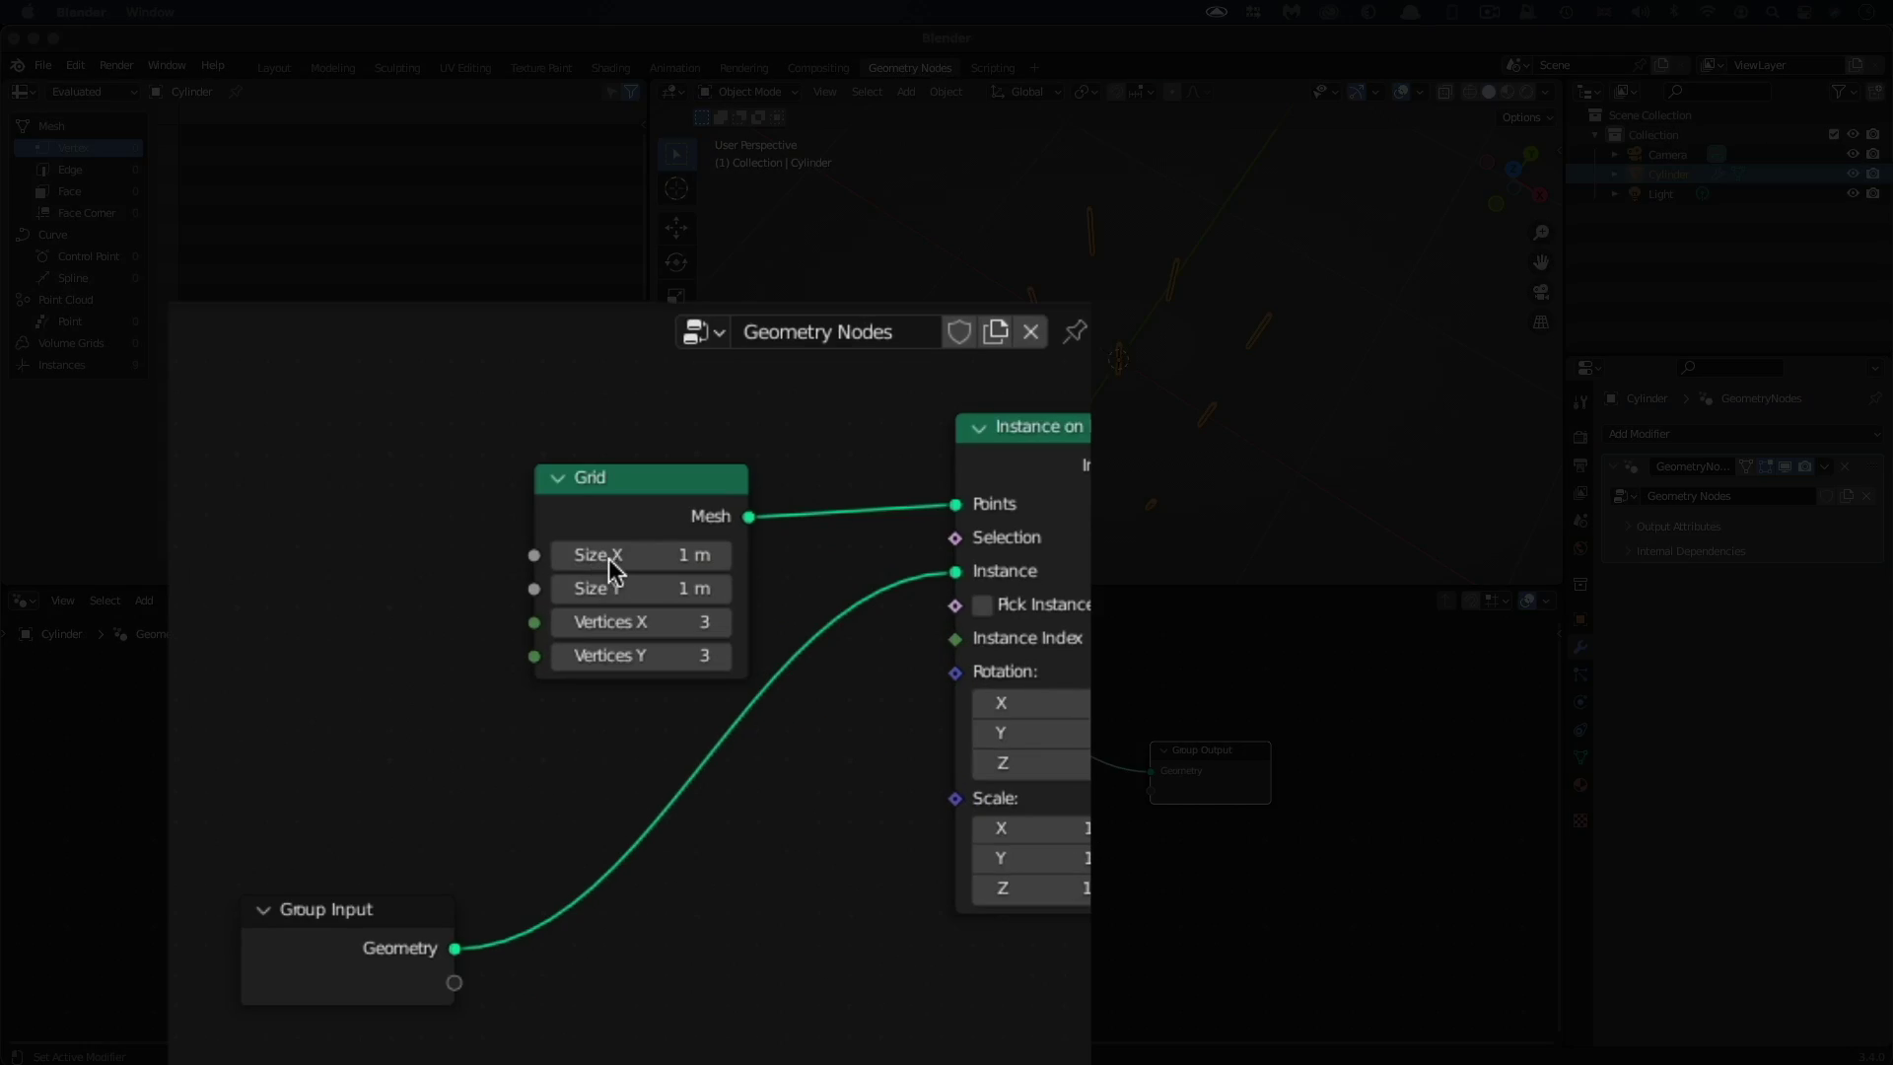
Set the Grid node's Size X and Size Y to 2 m
{"action": "left_click", "coordinate": [617, 727]}
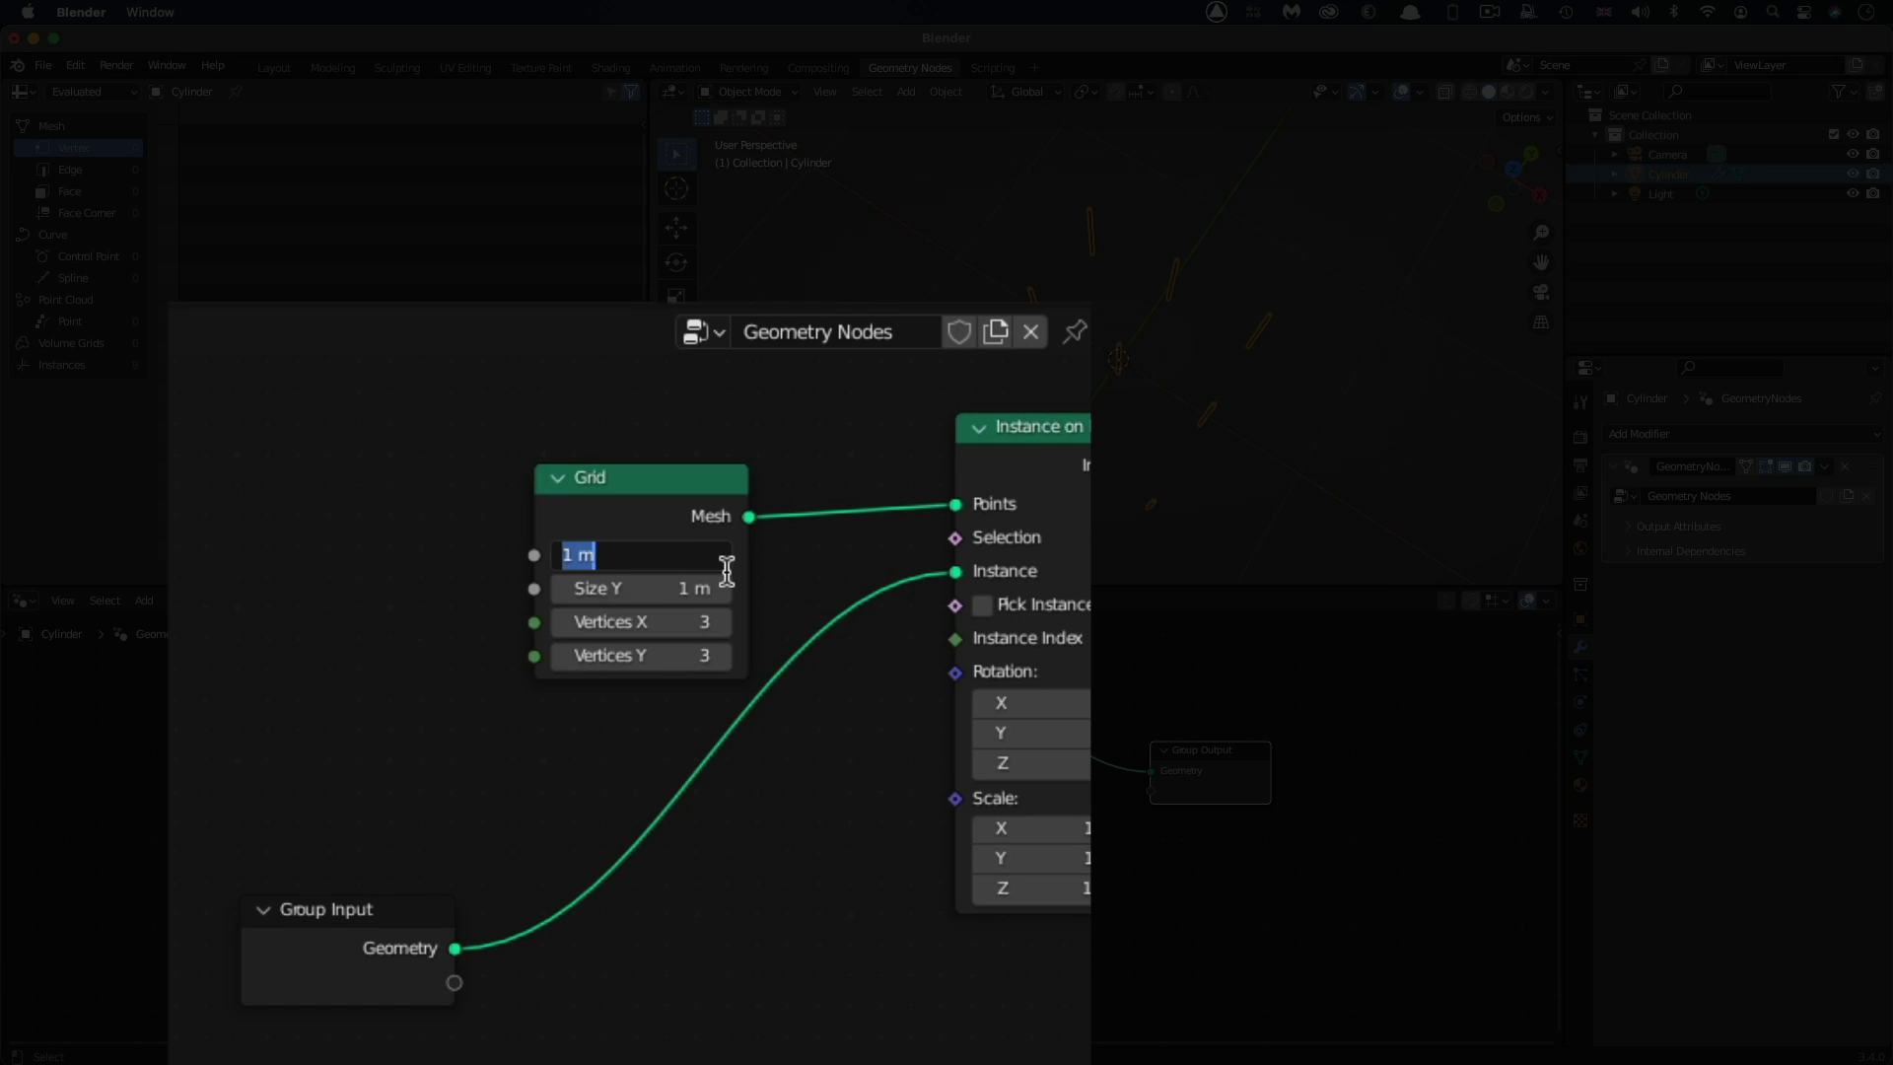
{"action": "type", "text": "2"}
{"action": "key", "text": "Tab"}
{"action": "type", "text": "2"}
{"action": "key", "text": "Return"}
Set the Grid node's Vertices X and Vertices Y to 100 and check the dense block of instances
{"action": "left_click", "coordinate": [696, 623]}
{"action": "type", "text": "100"}
{"action": "key", "text": "Tab"}
{"action": "type", "text": "100"}
{"action": "key", "text": "Return"}
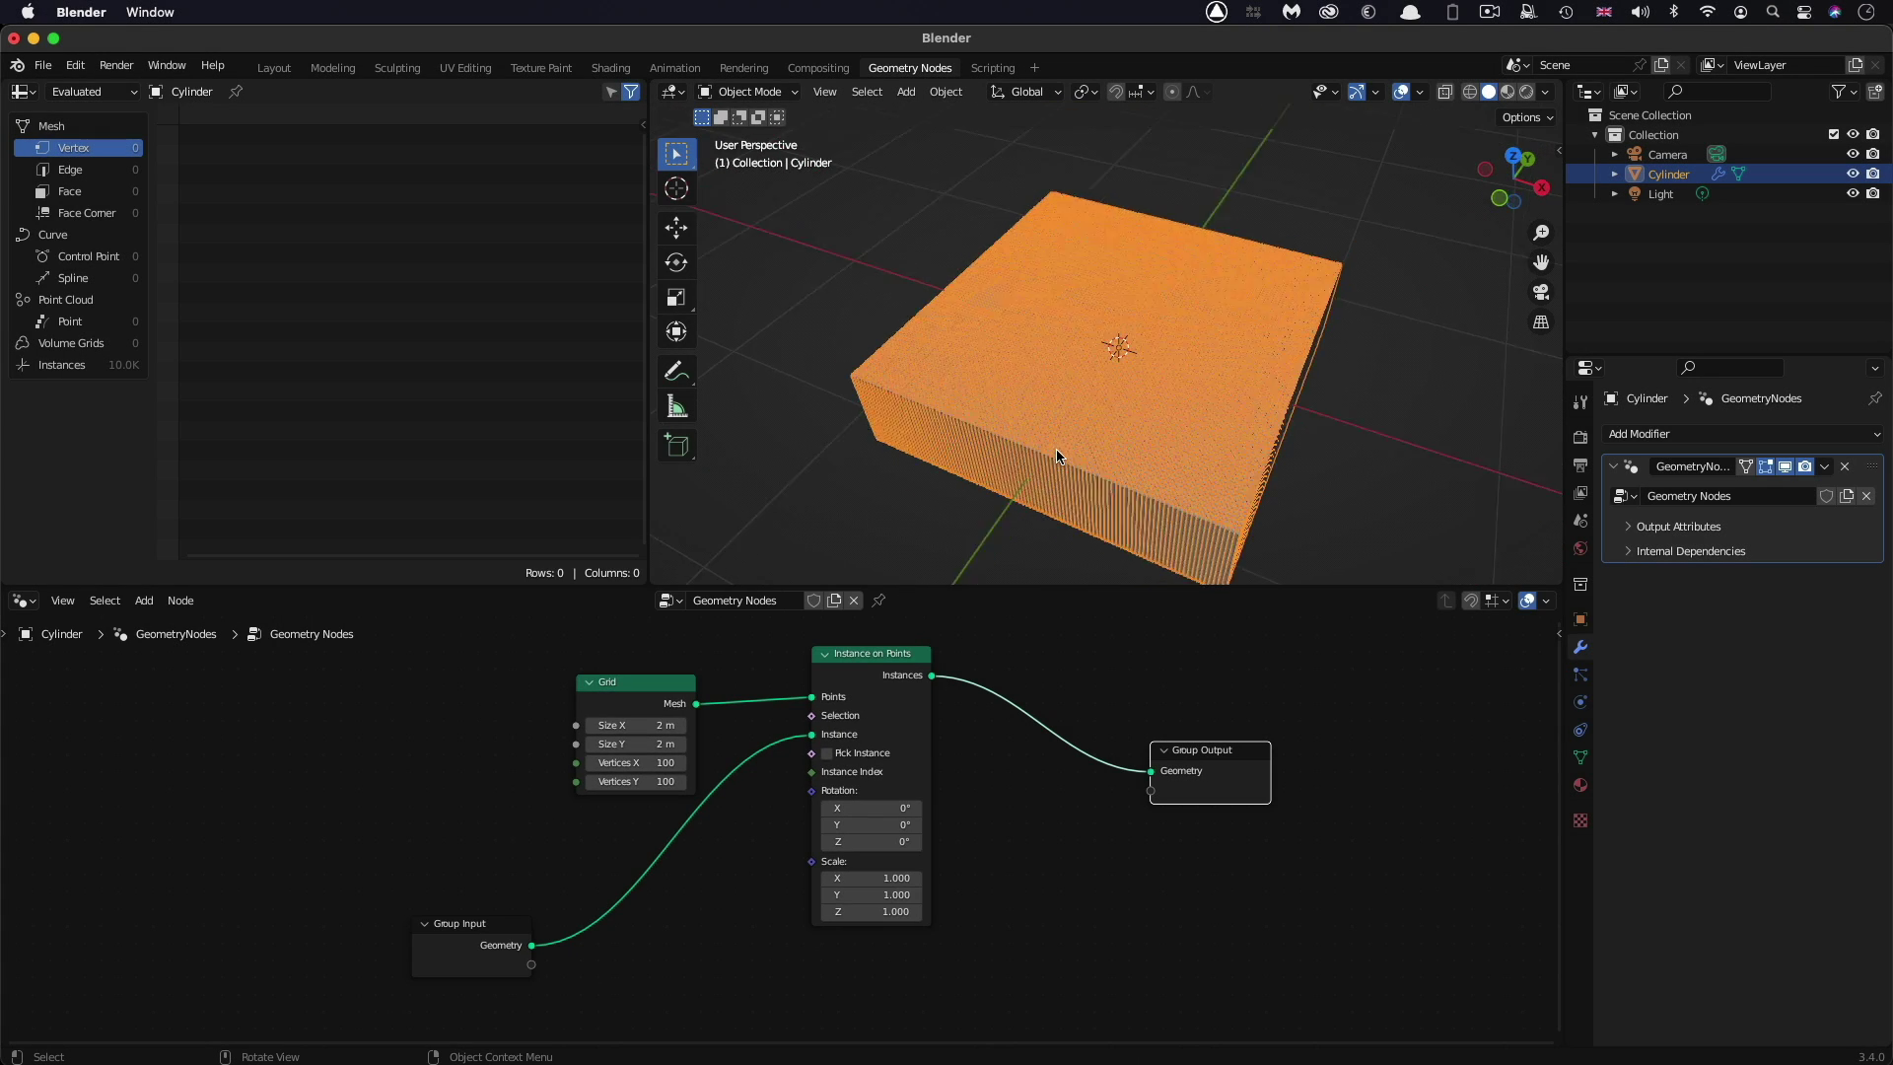
{"action": "scroll", "coordinate": [1056, 452], "scroll_direction": "up", "scroll_amount": 3}
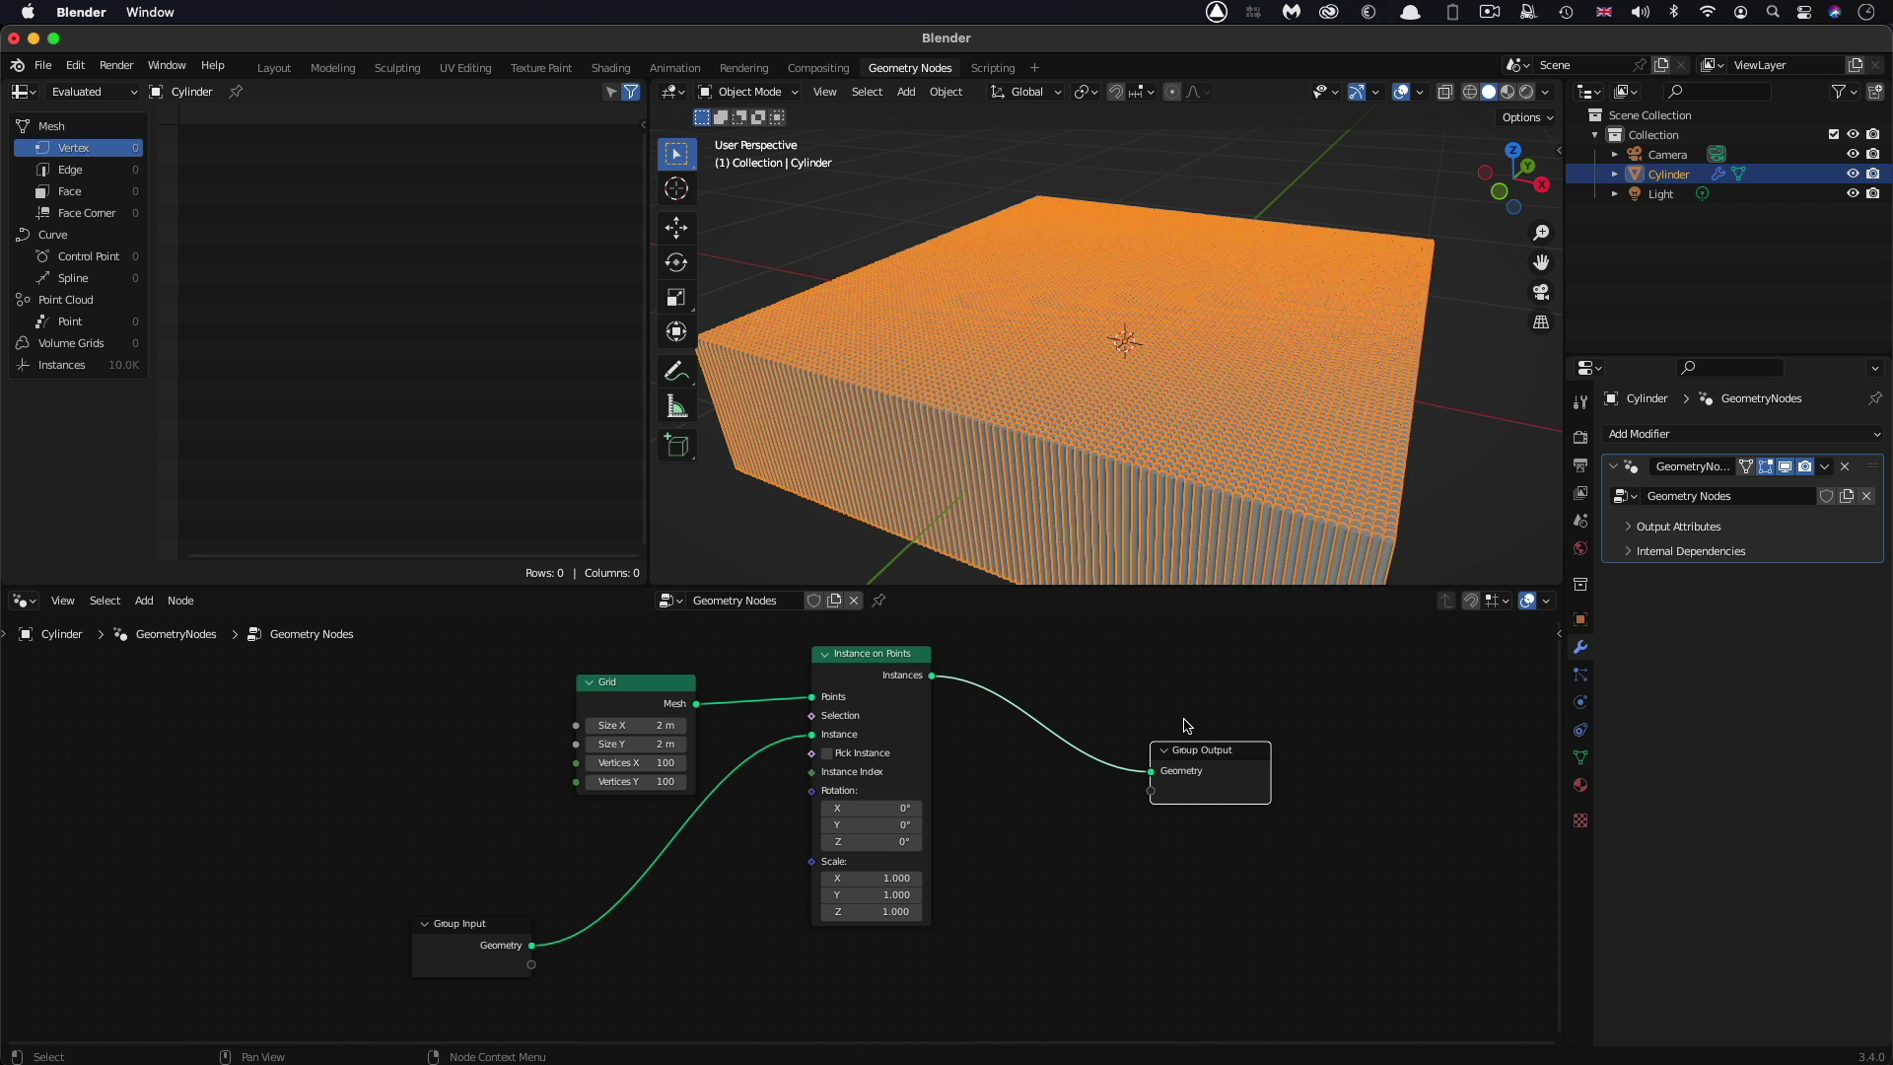
{"action": "scroll", "coordinate": [1103, 493], "scroll_direction": "down", "scroll_amount": 5}
{"action": "scroll", "coordinate": [1103, 493], "scroll_direction": "down", "scroll_amount": 2}
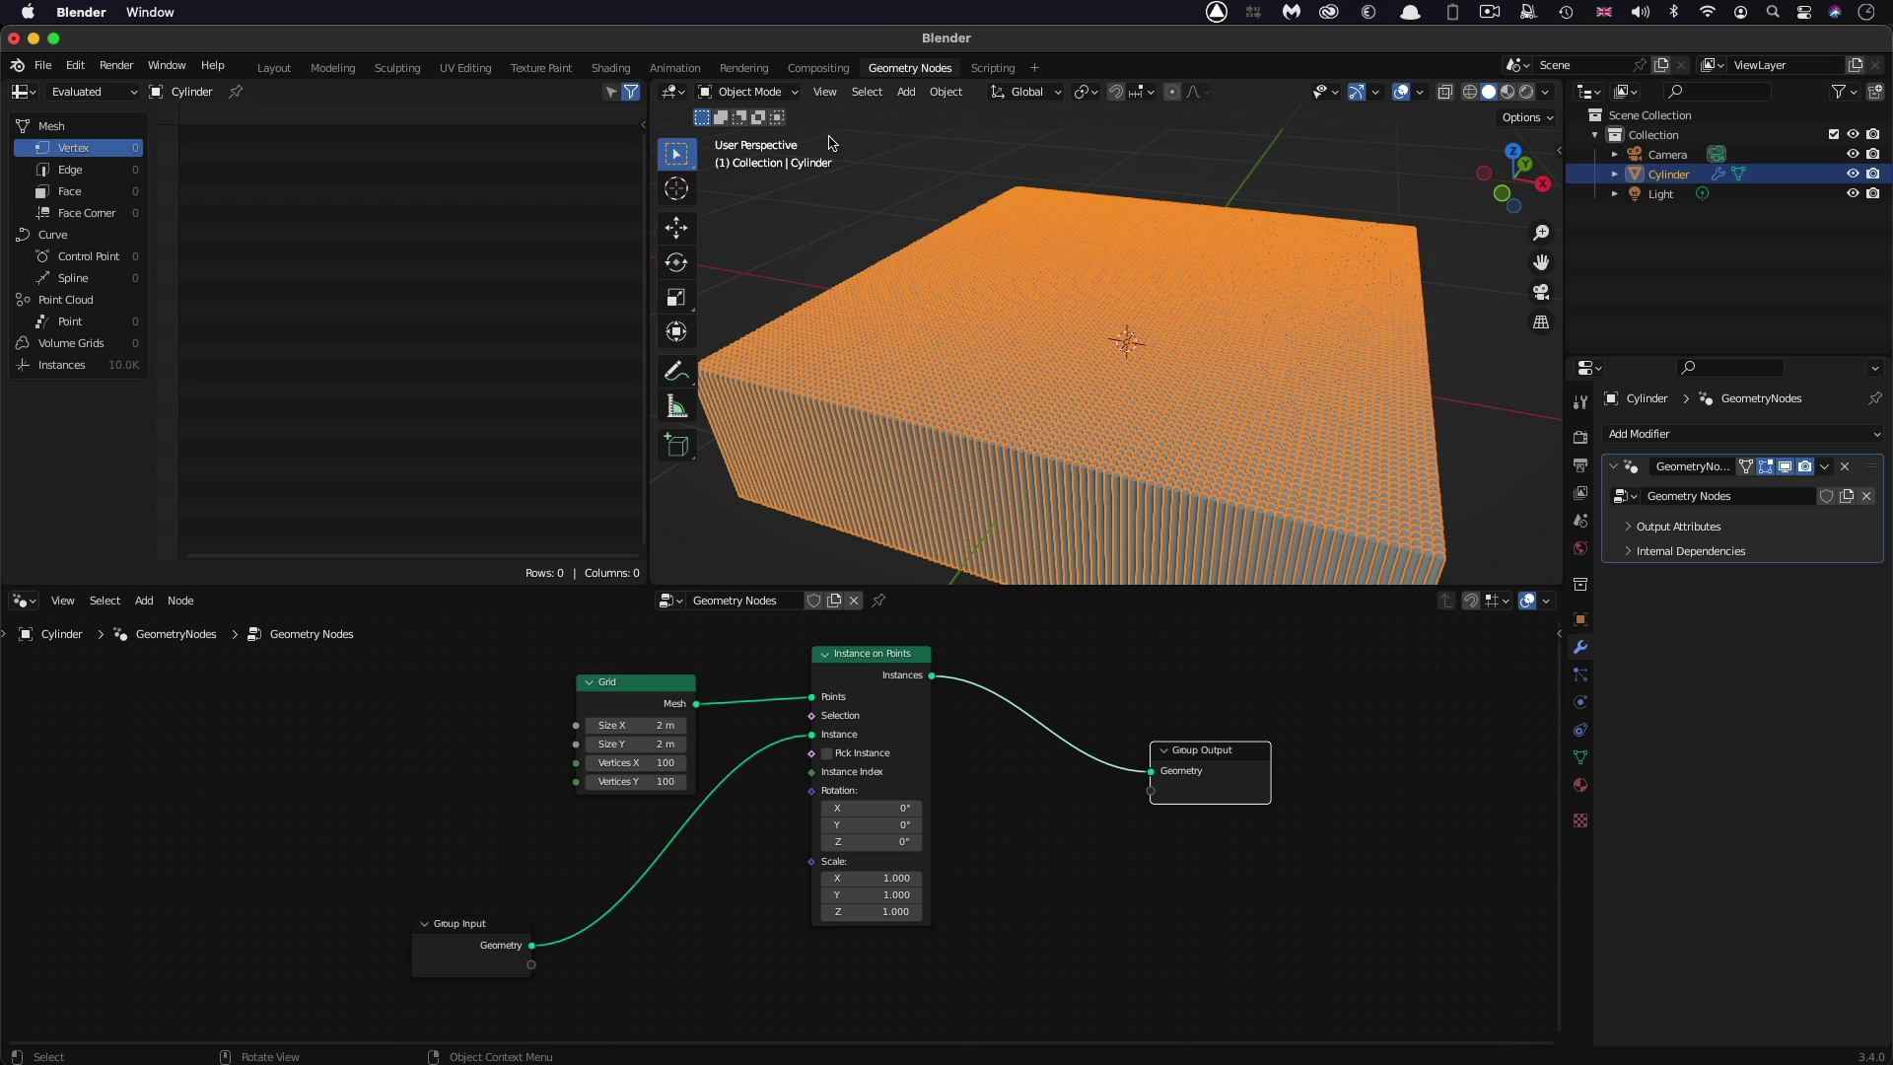
Switch to the Layout workspace and hide the cylinder in the viewport
{"action": "left_click", "coordinate": [274, 68]}
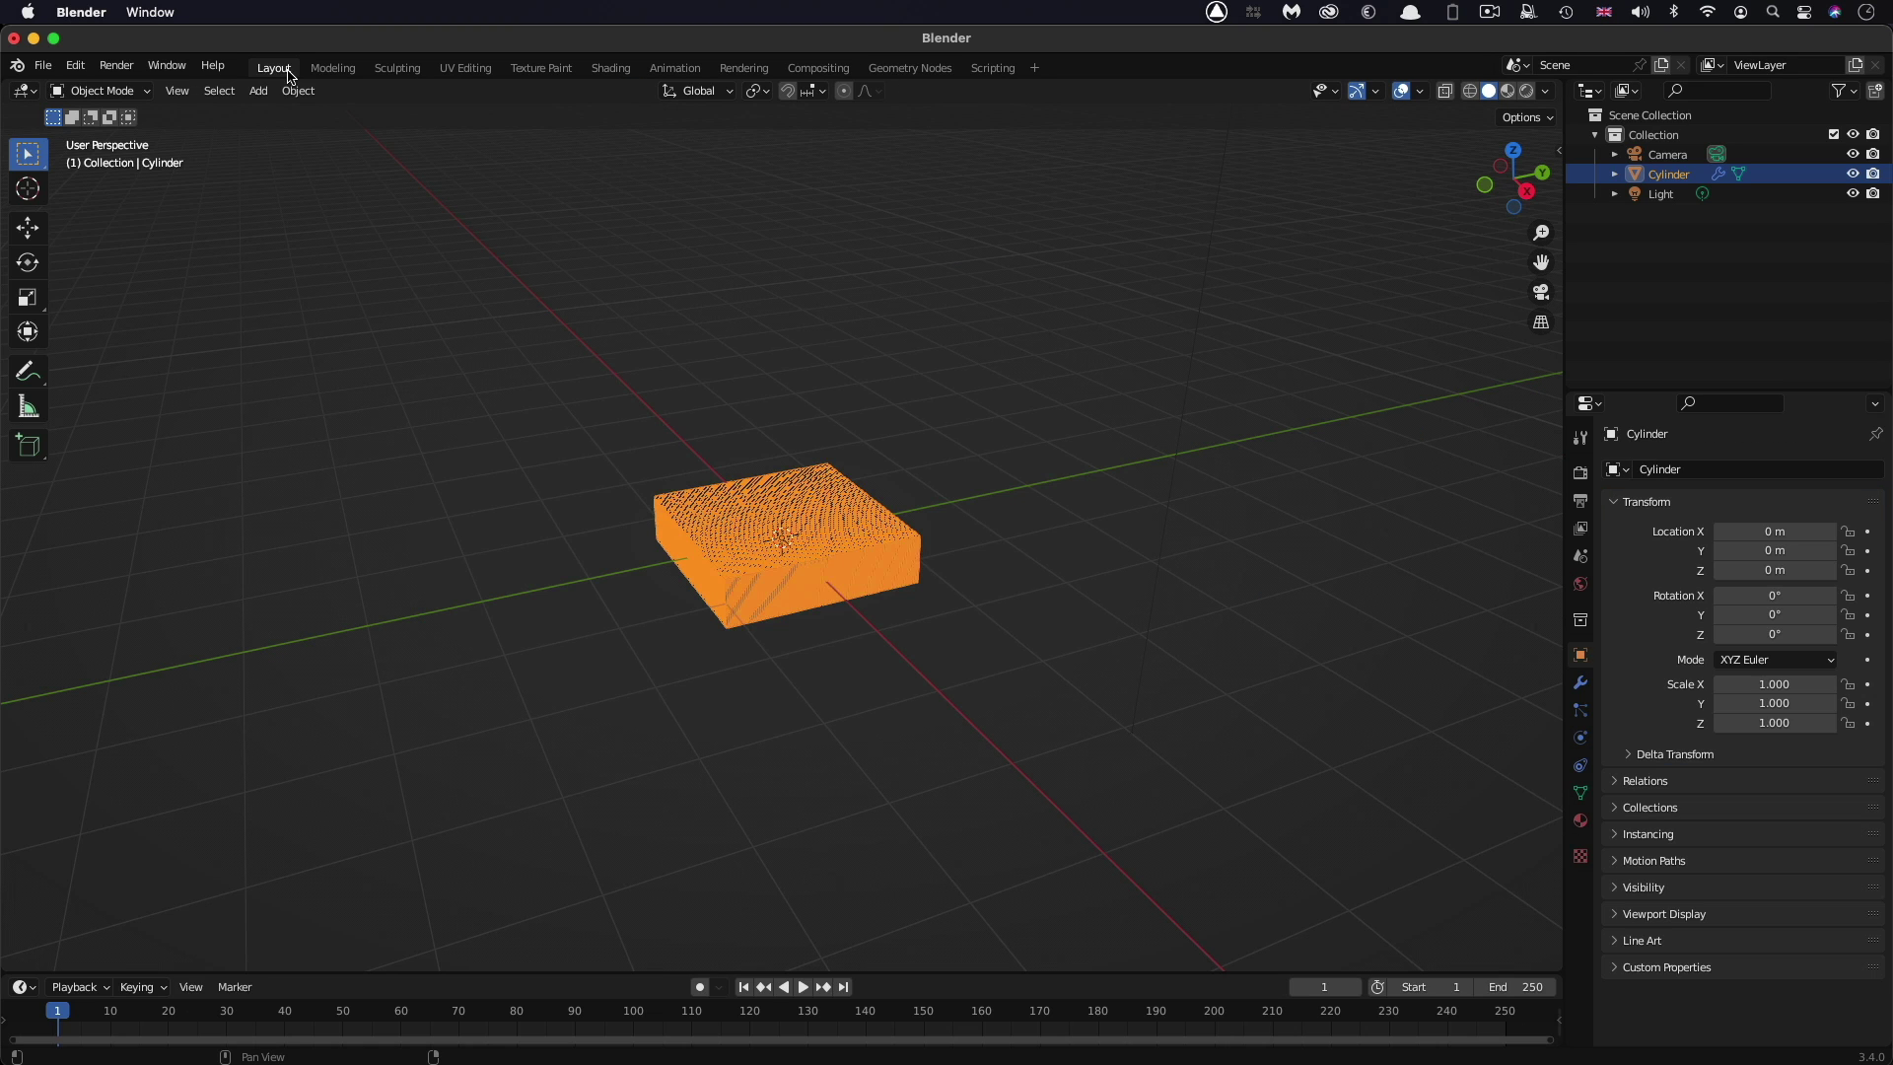
{"action": "left_click", "coordinate": [1854, 175]}
{"action": "scroll", "coordinate": [904, 558], "scroll_direction": "left", "scroll_amount": 10}
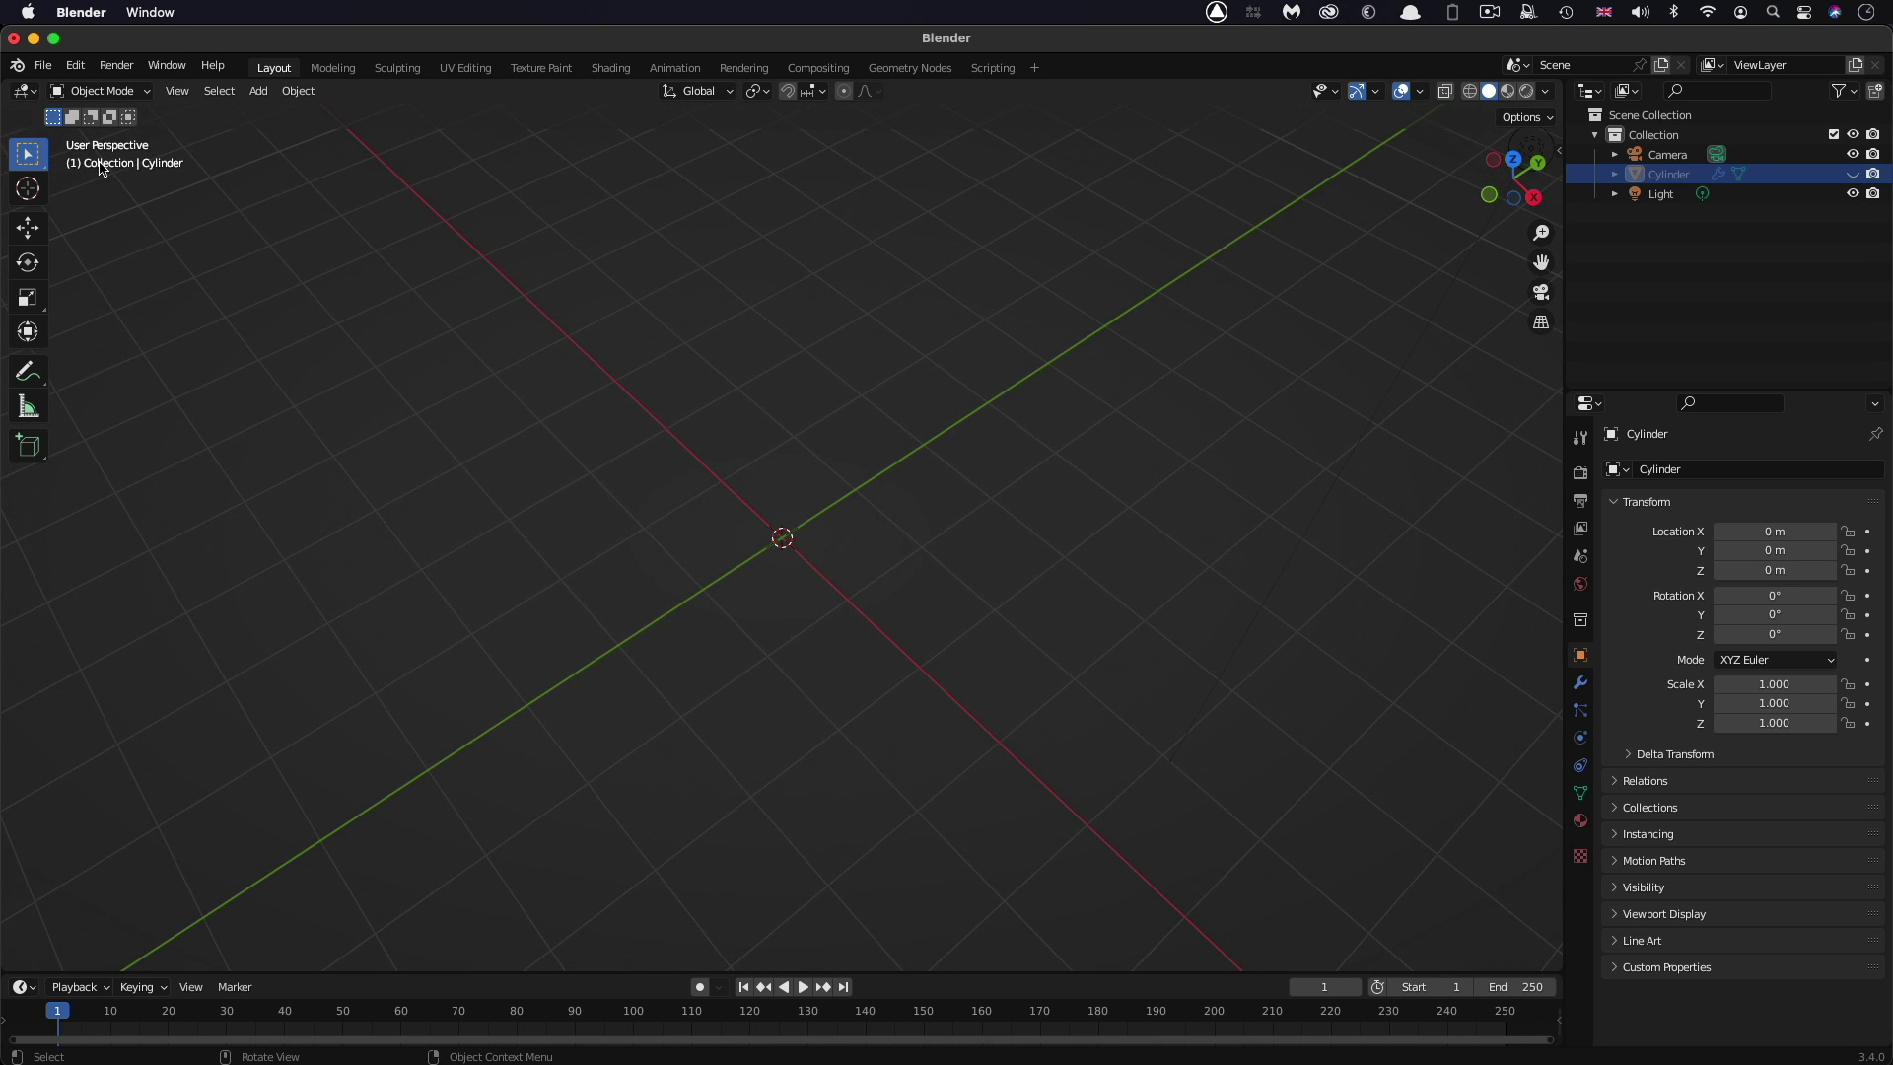
Add a text object and replace its default wording with 2023
{"action": "left_click", "coordinate": [259, 90]}
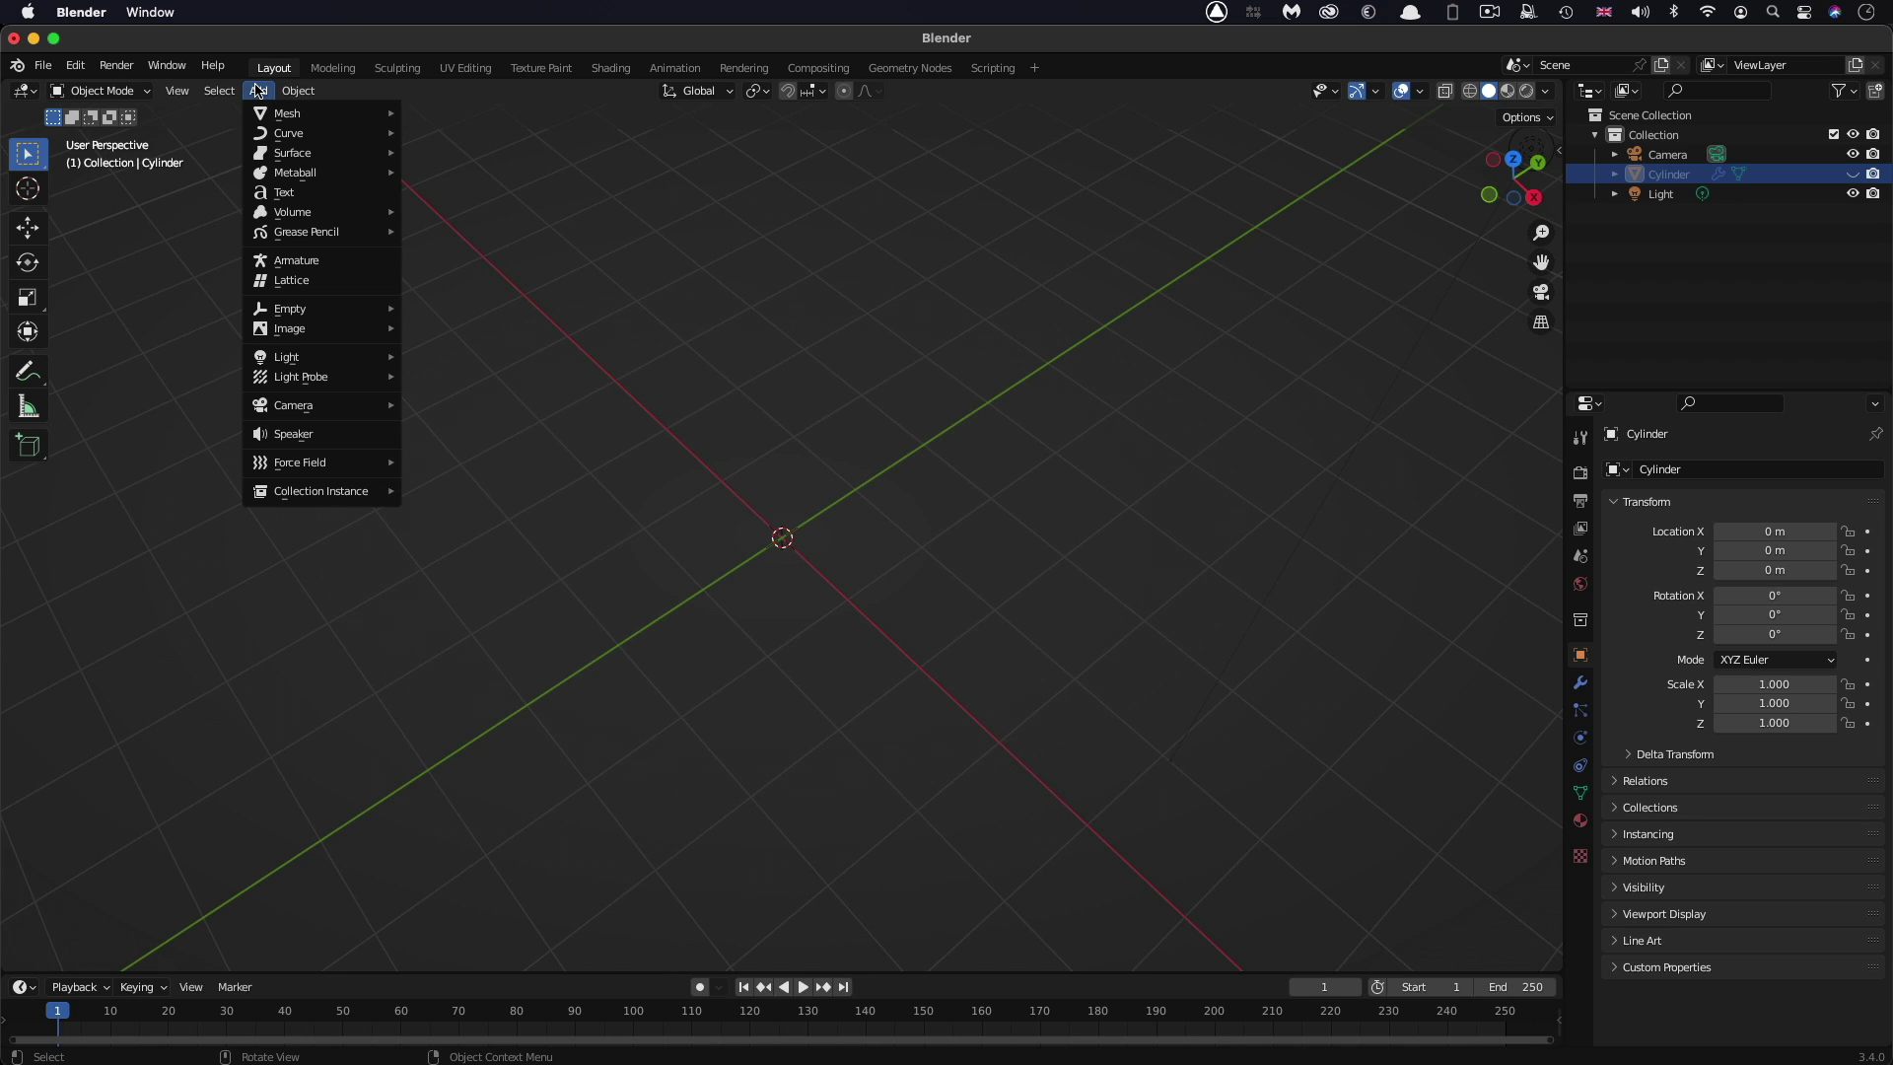
{"action": "left_click", "coordinate": [284, 192]}
{"action": "left_click", "coordinate": [100, 90]}
{"action": "left_click", "coordinate": [101, 135]}
{"action": "key", "text": "BackSpace"}
{"action": "key", "text": "BackSpace"}
{"action": "key", "text": "BackSpace"}
{"action": "key", "text": "BackSpace"}
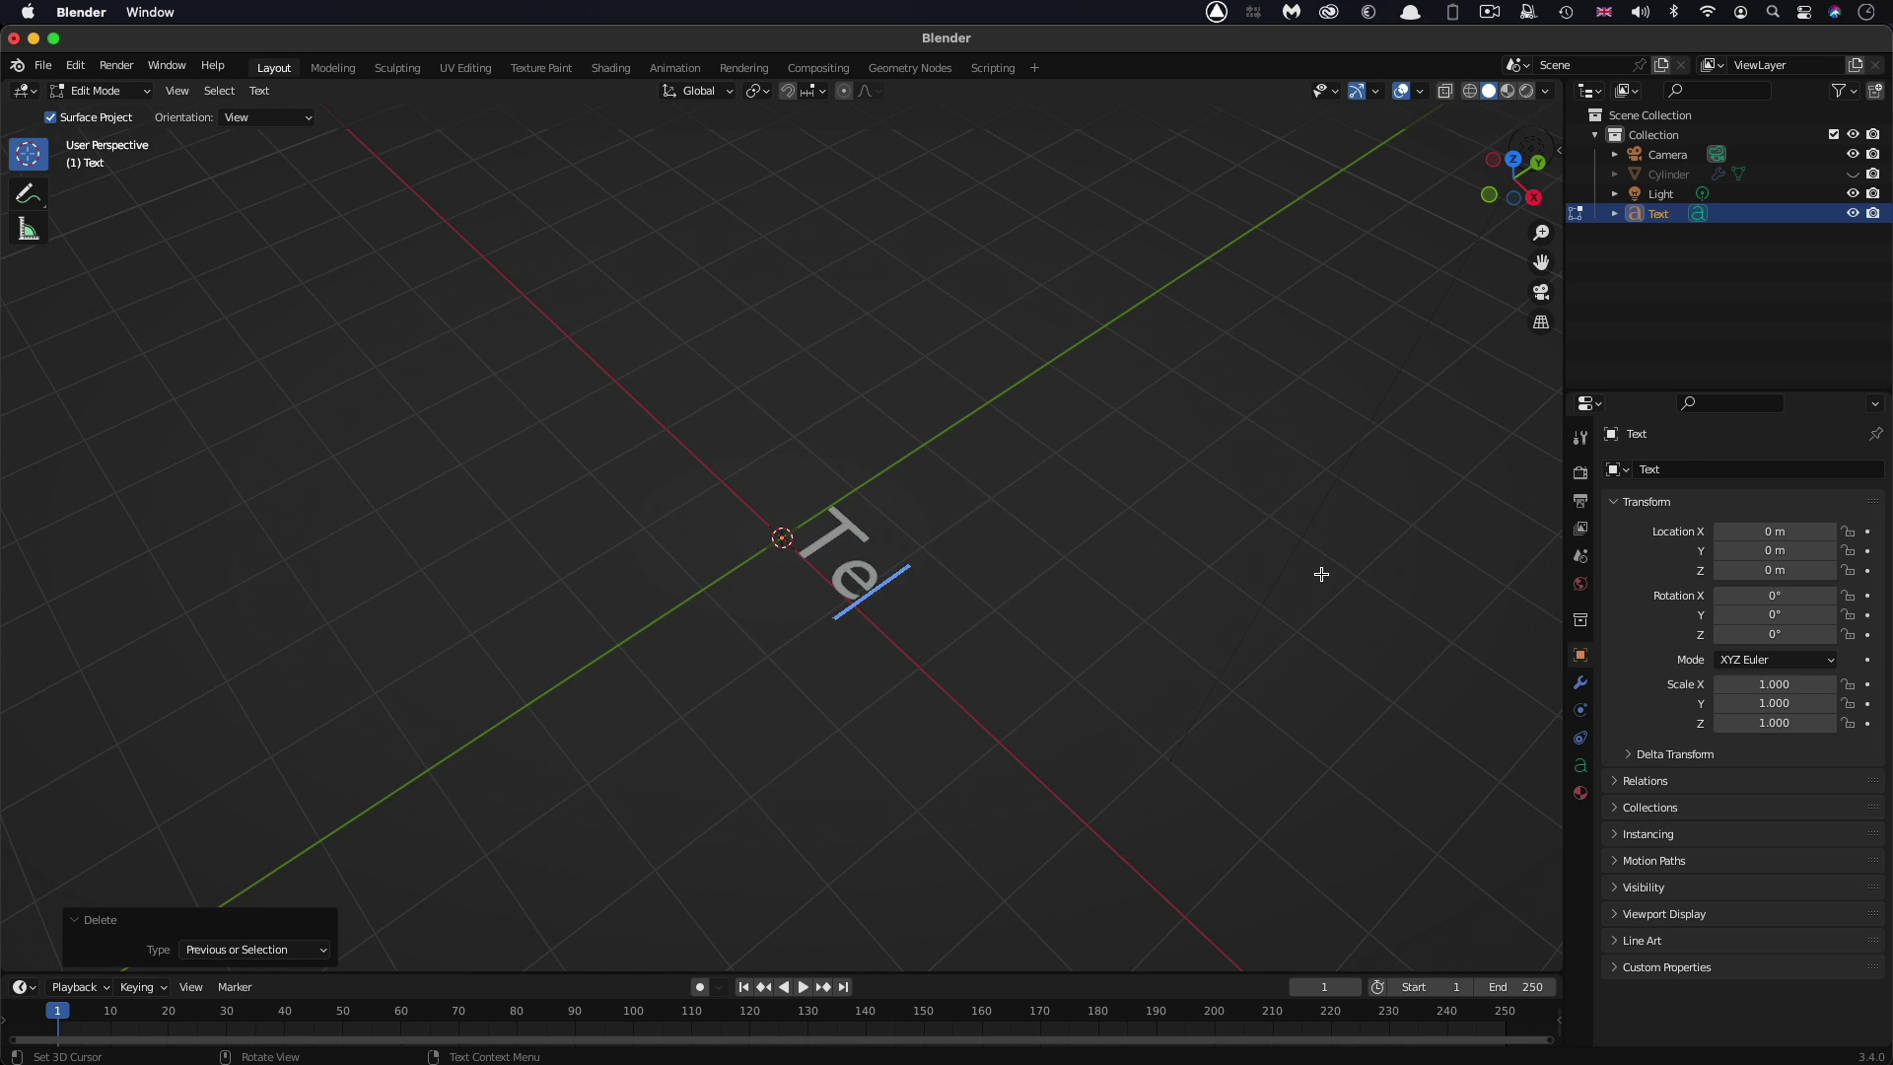
{"action": "type", "text": "2023"}
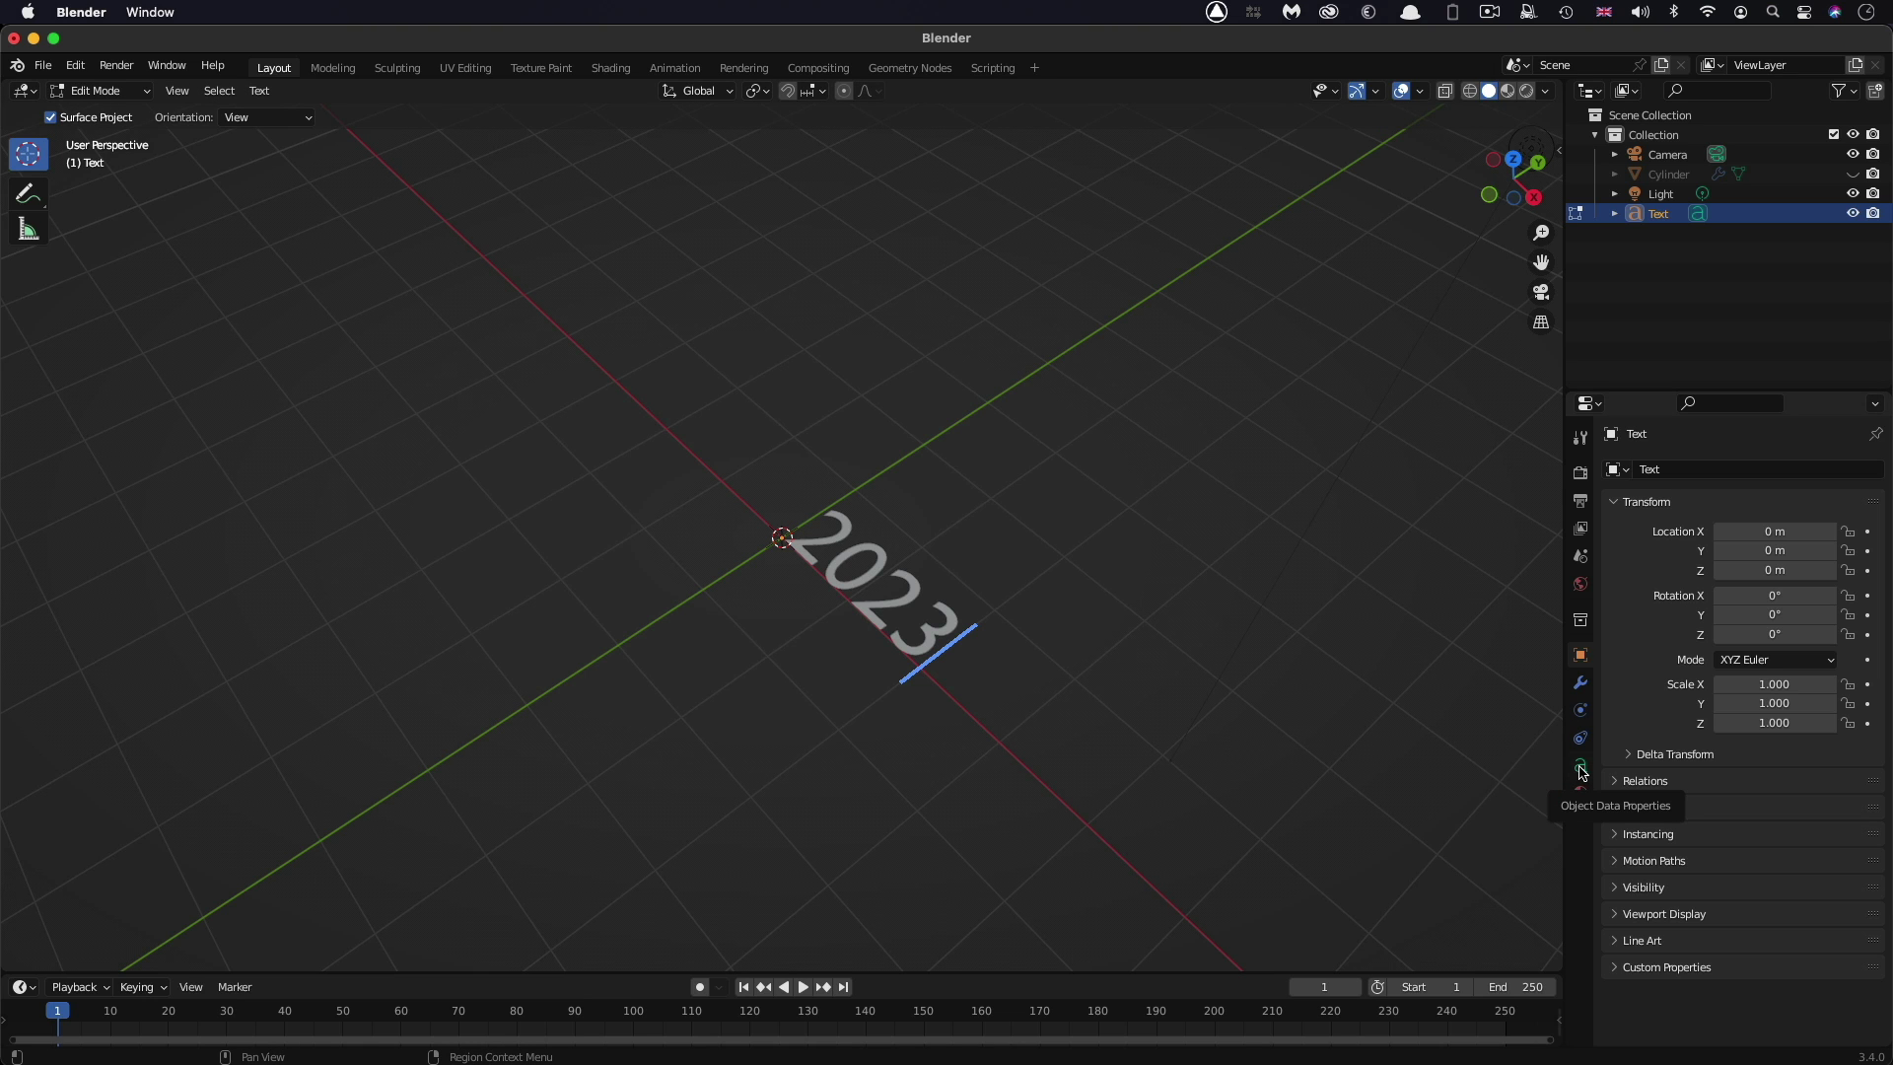
Set the text's paragraph alignment to Center both horizontally and vertically
{"action": "left_click", "coordinate": [1581, 772]}
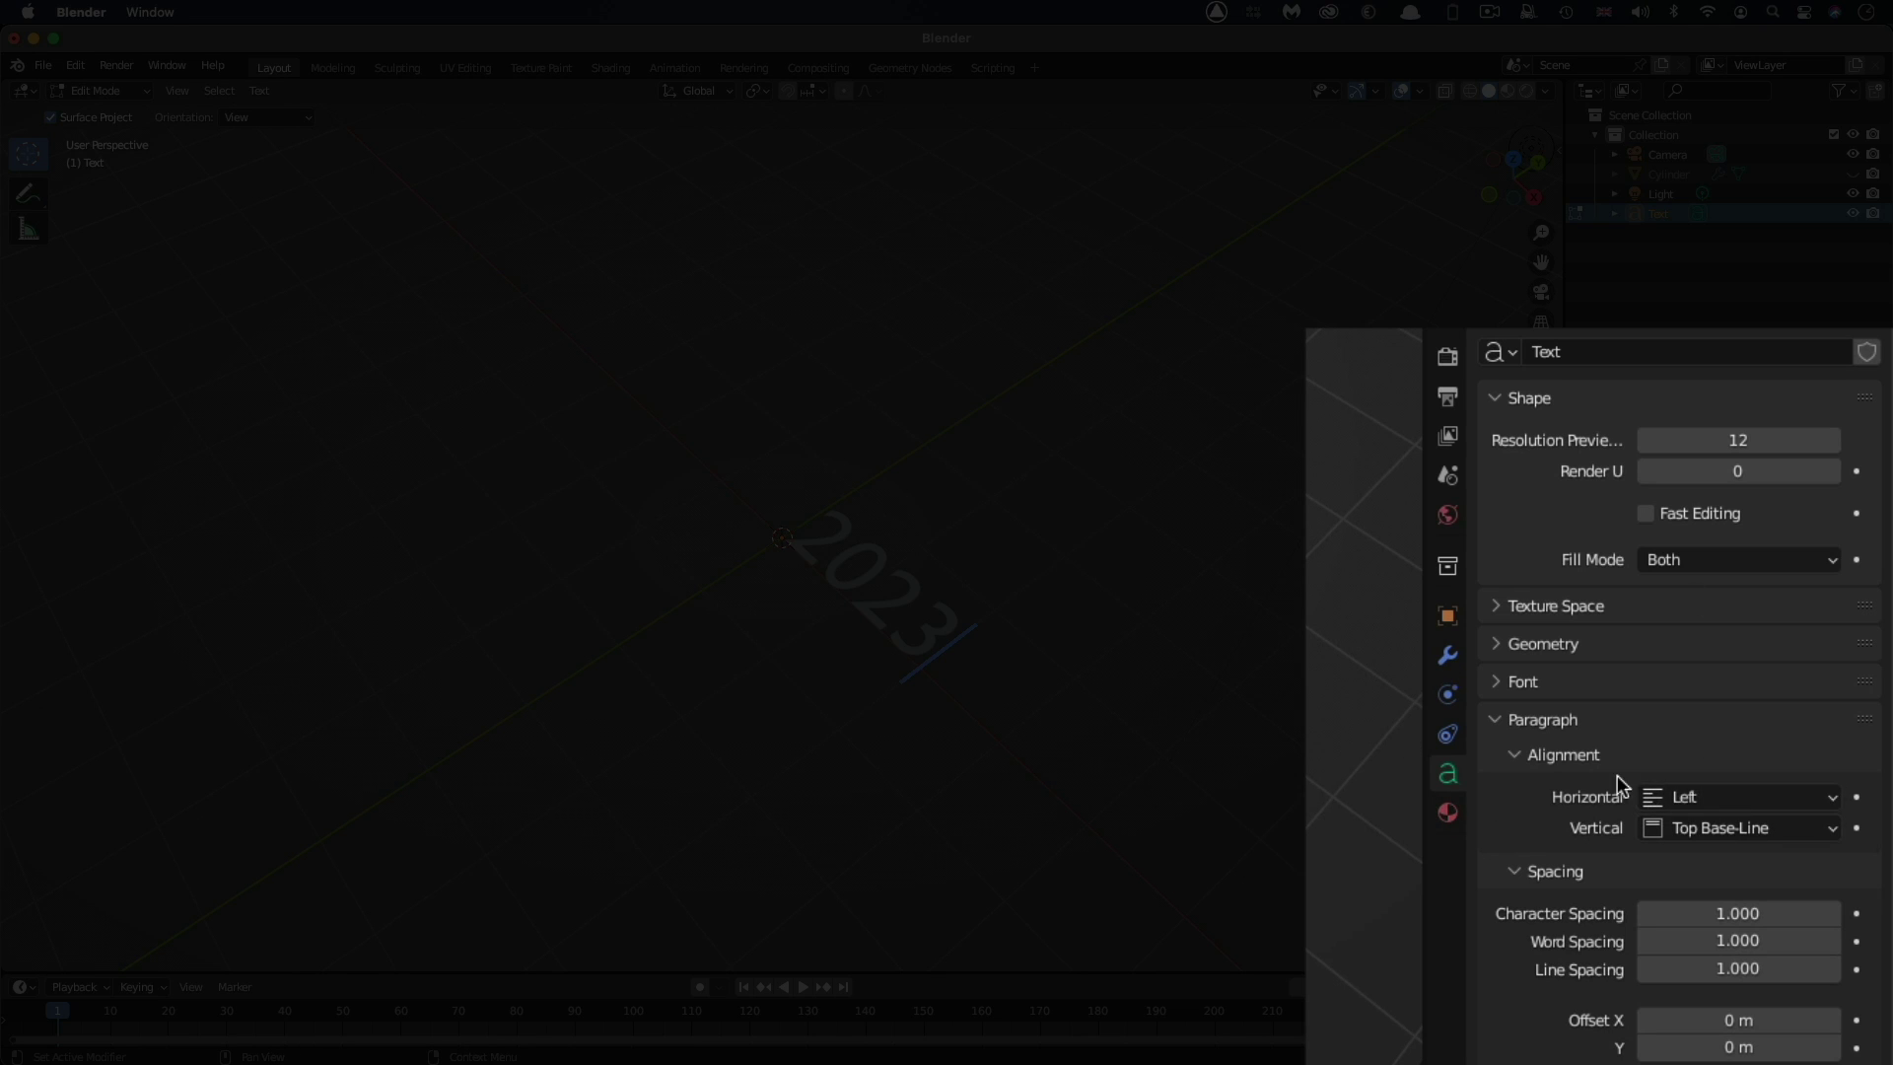
{"action": "left_click", "coordinate": [1652, 801]}
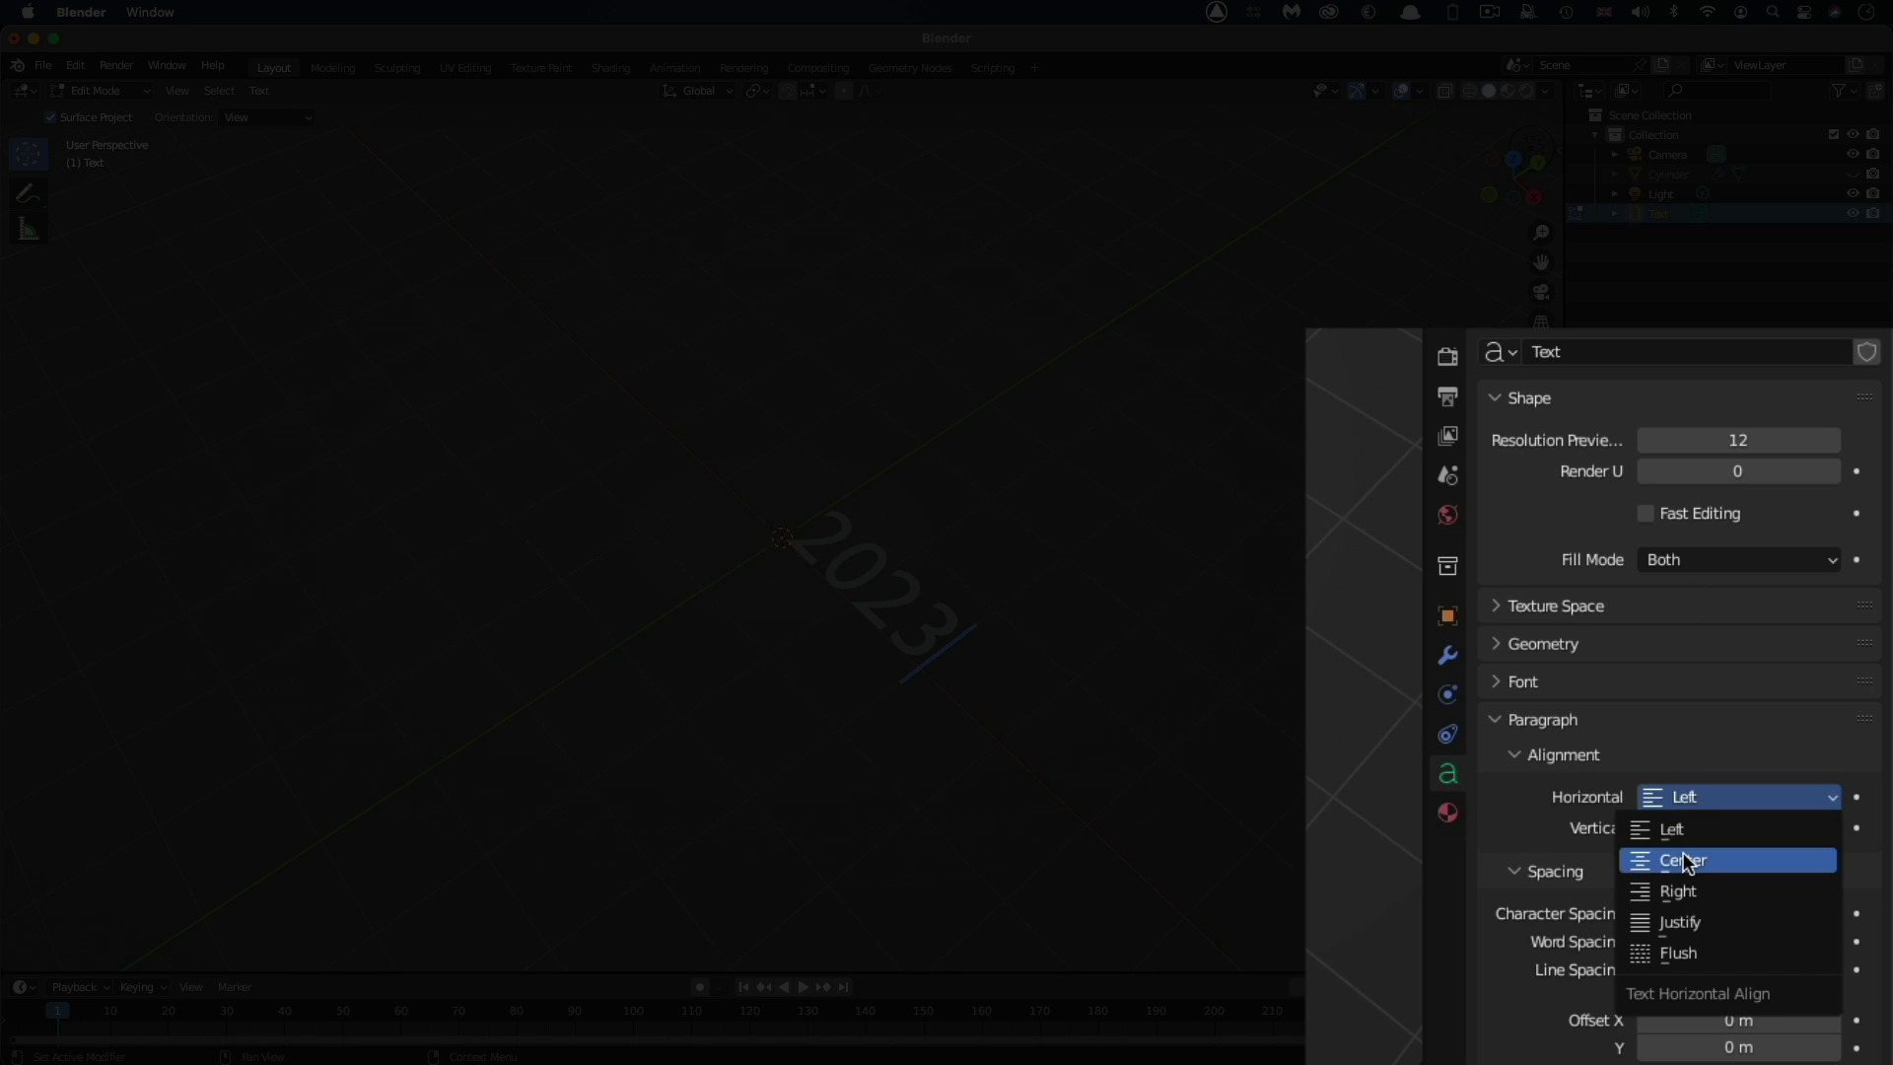
{"action": "left_click", "coordinate": [1694, 860]}
{"action": "left_click", "coordinate": [1717, 829]}
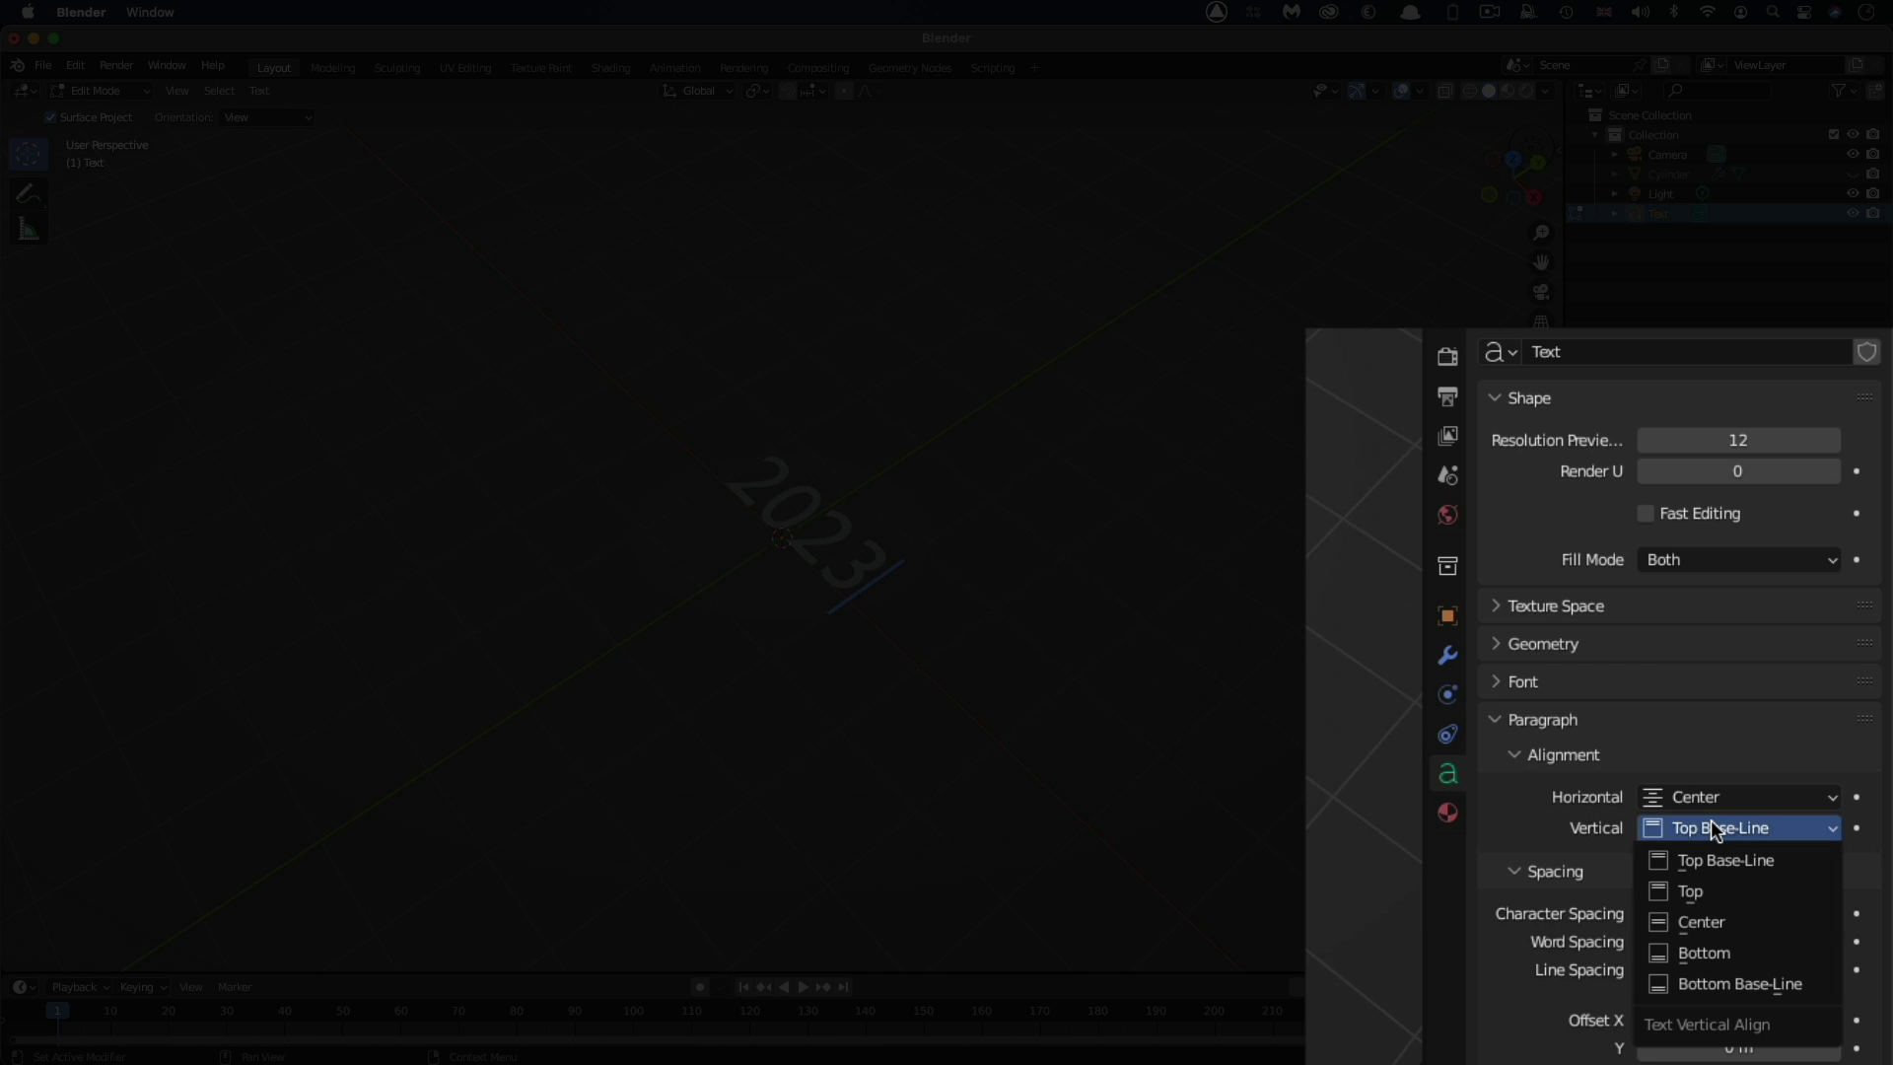
{"action": "left_click", "coordinate": [1698, 921]}
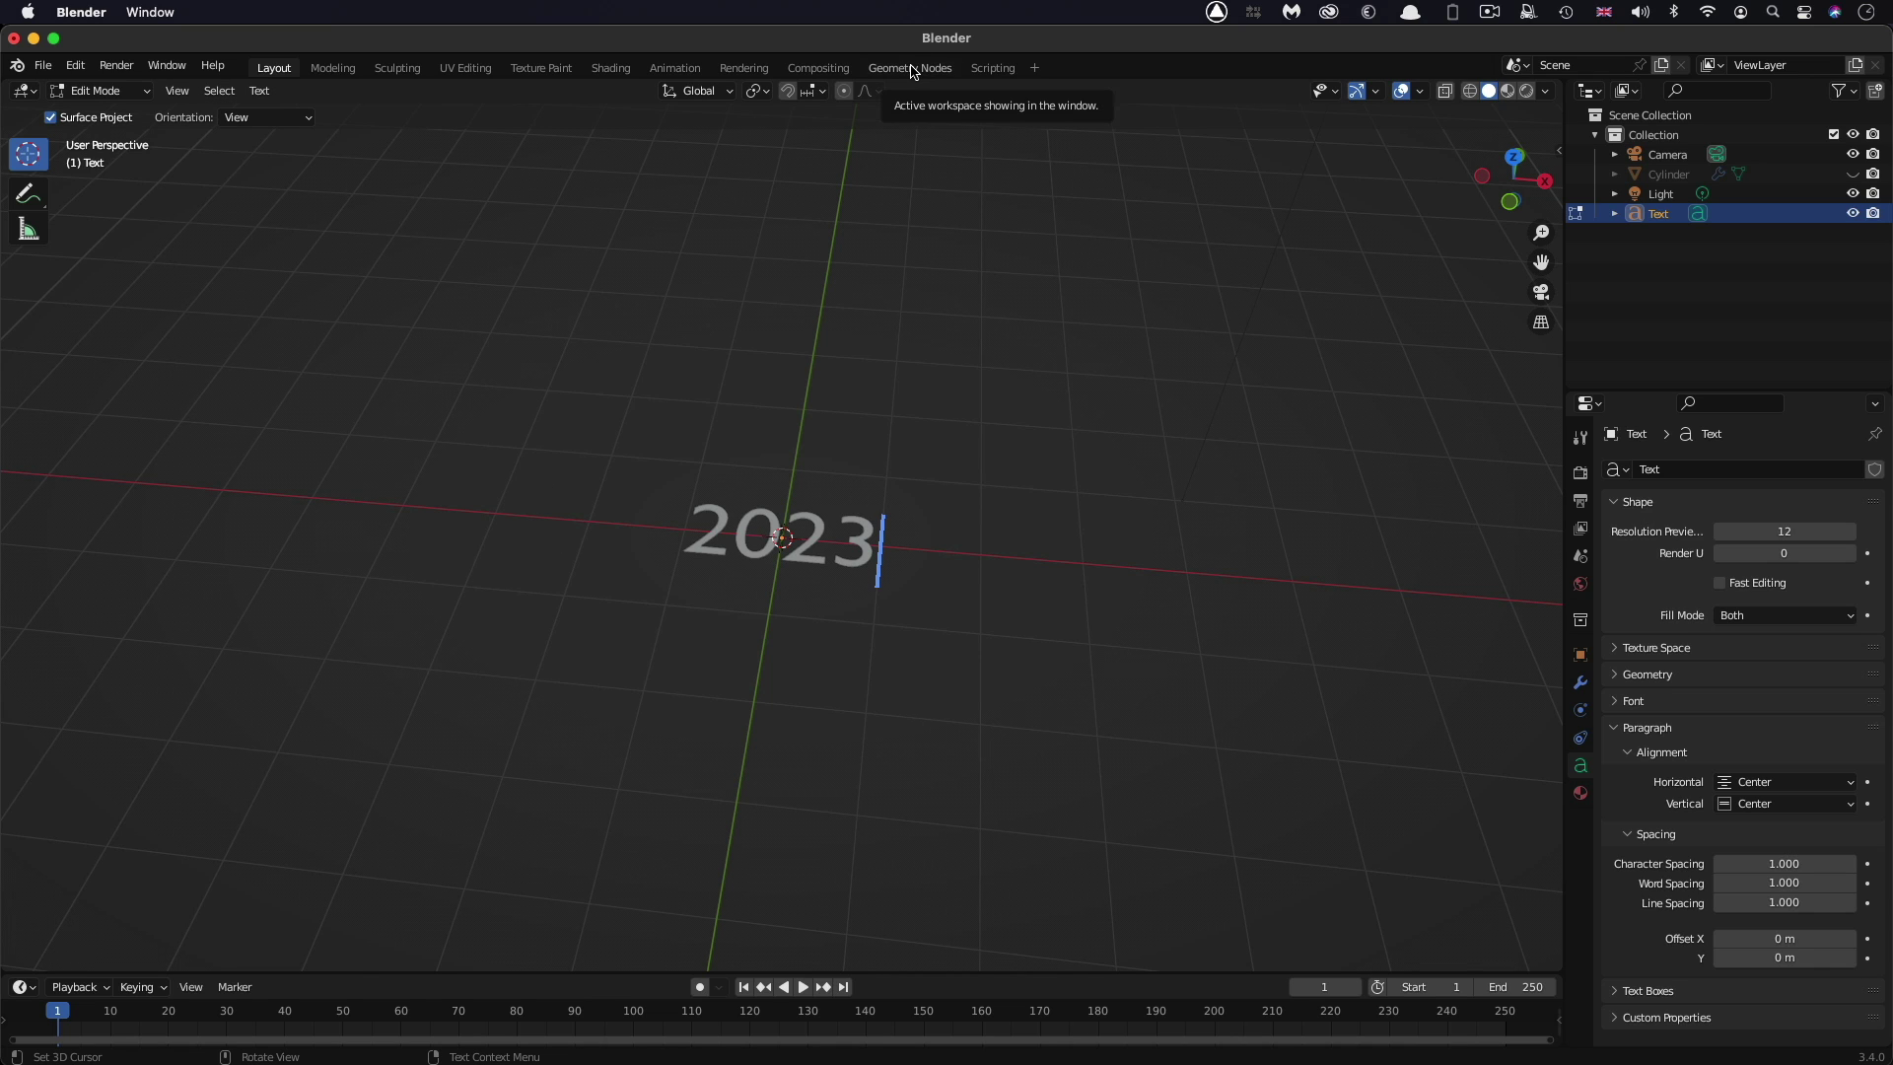
Return to the Geometry Nodes workspace and put the text object back in Object Mode
{"action": "left_click", "coordinate": [909, 68]}
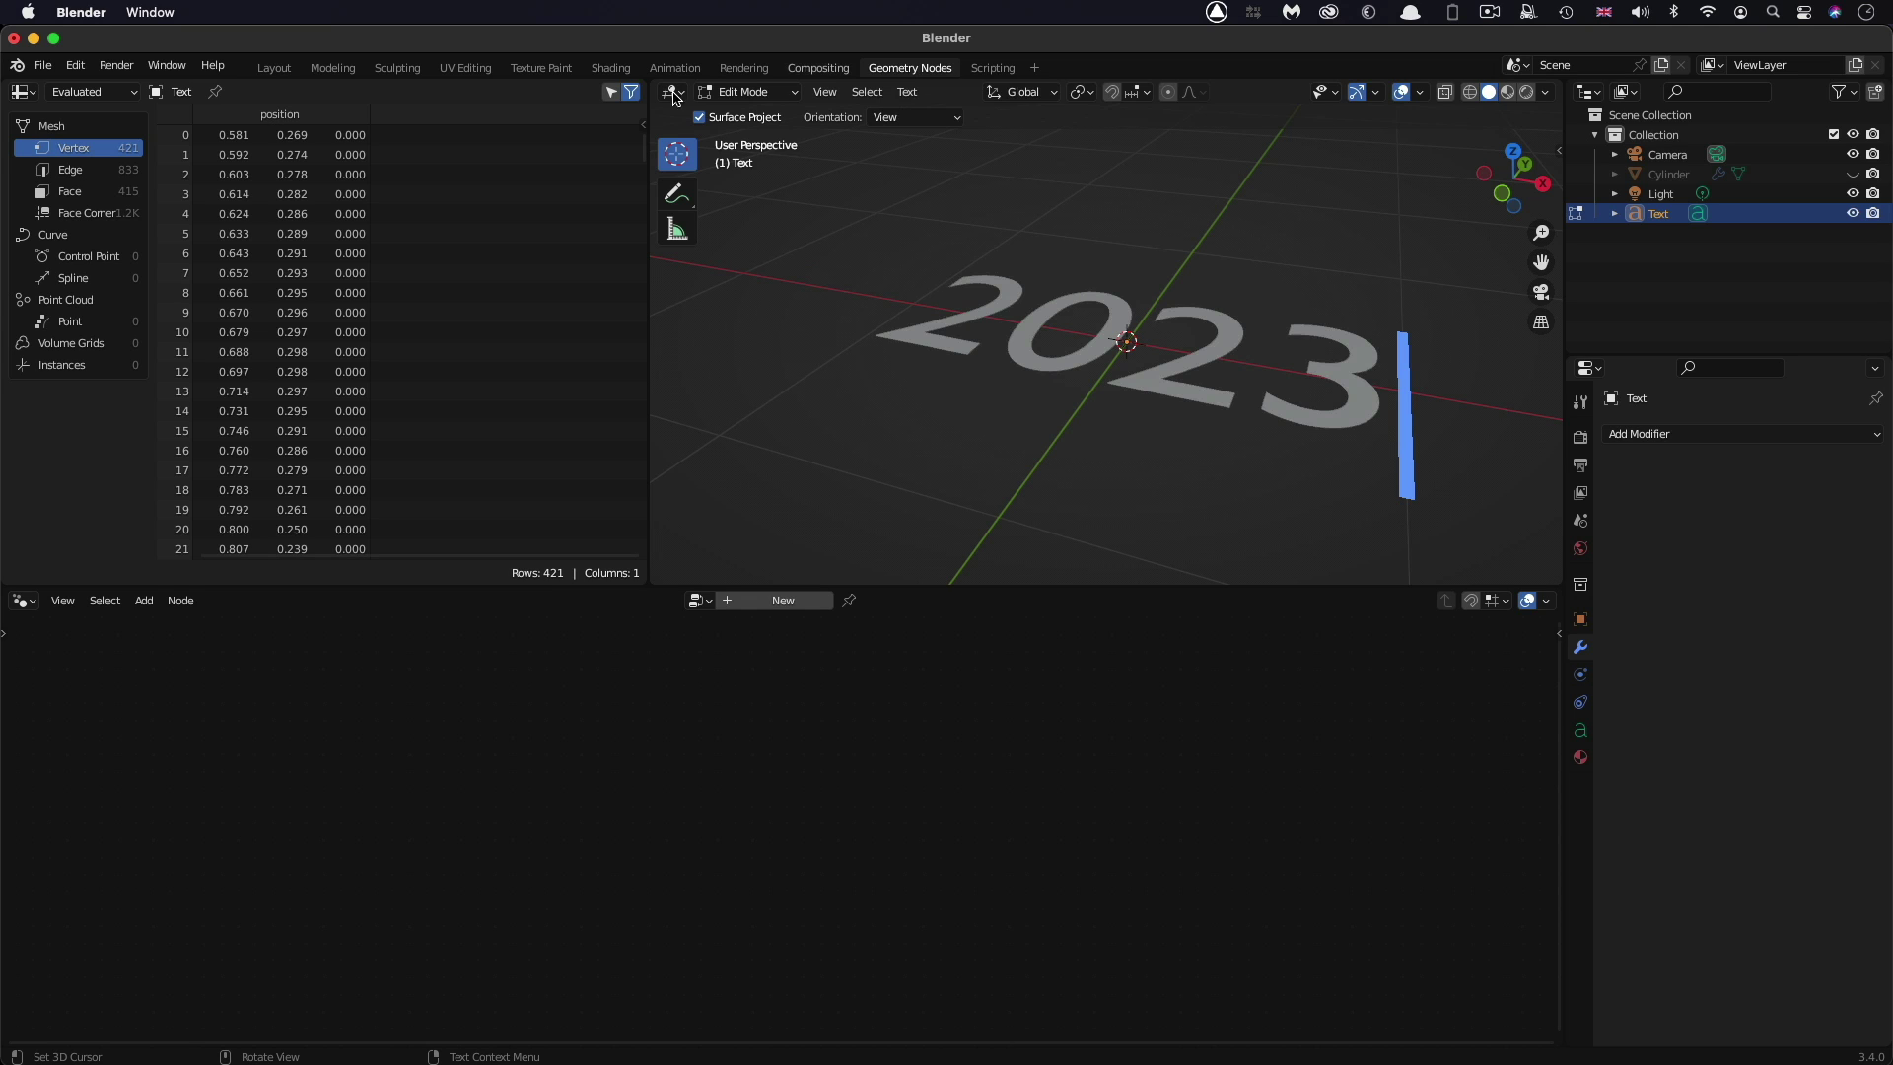
{"action": "left_click", "coordinate": [754, 96]}
{"action": "left_click", "coordinate": [746, 110]}
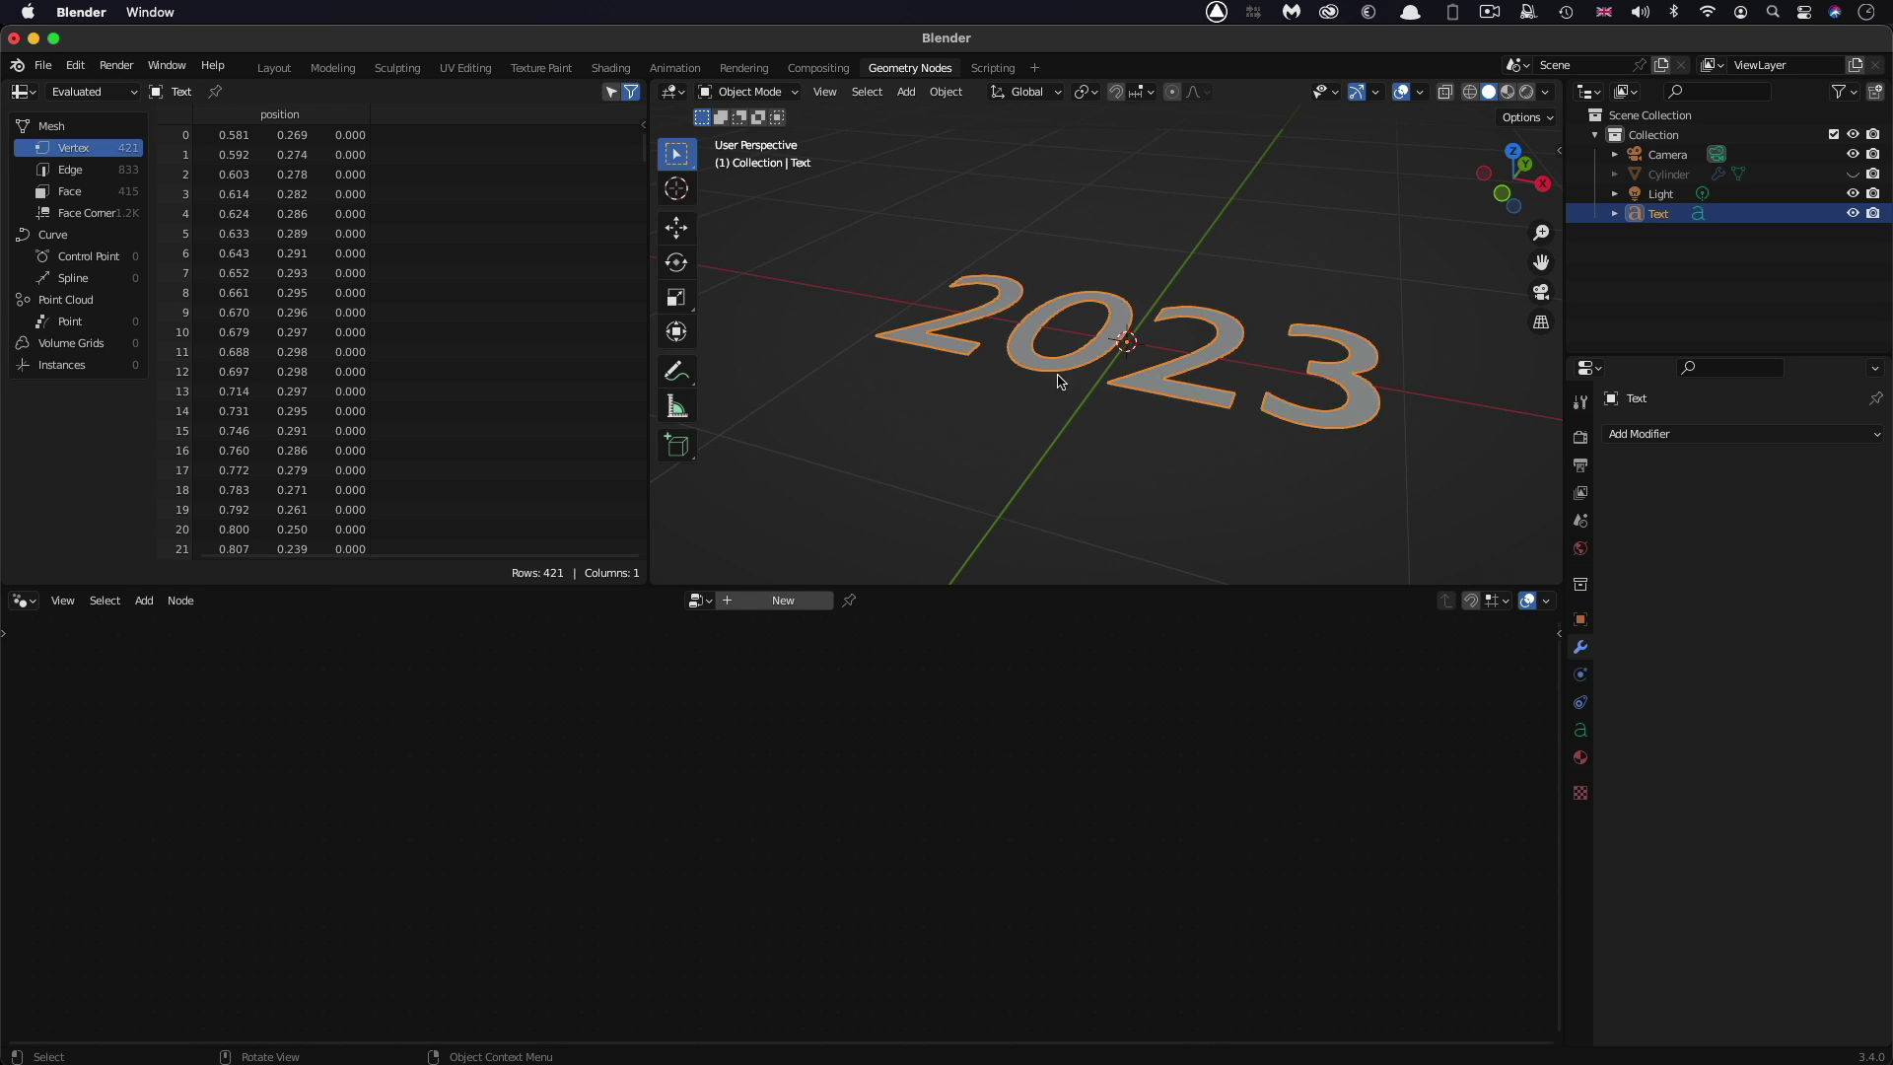
Bring the Text object into the cylinder's node tree as an Object Info node and move Group Output aside to make room
{"action": "left_click", "coordinate": [1677, 176]}
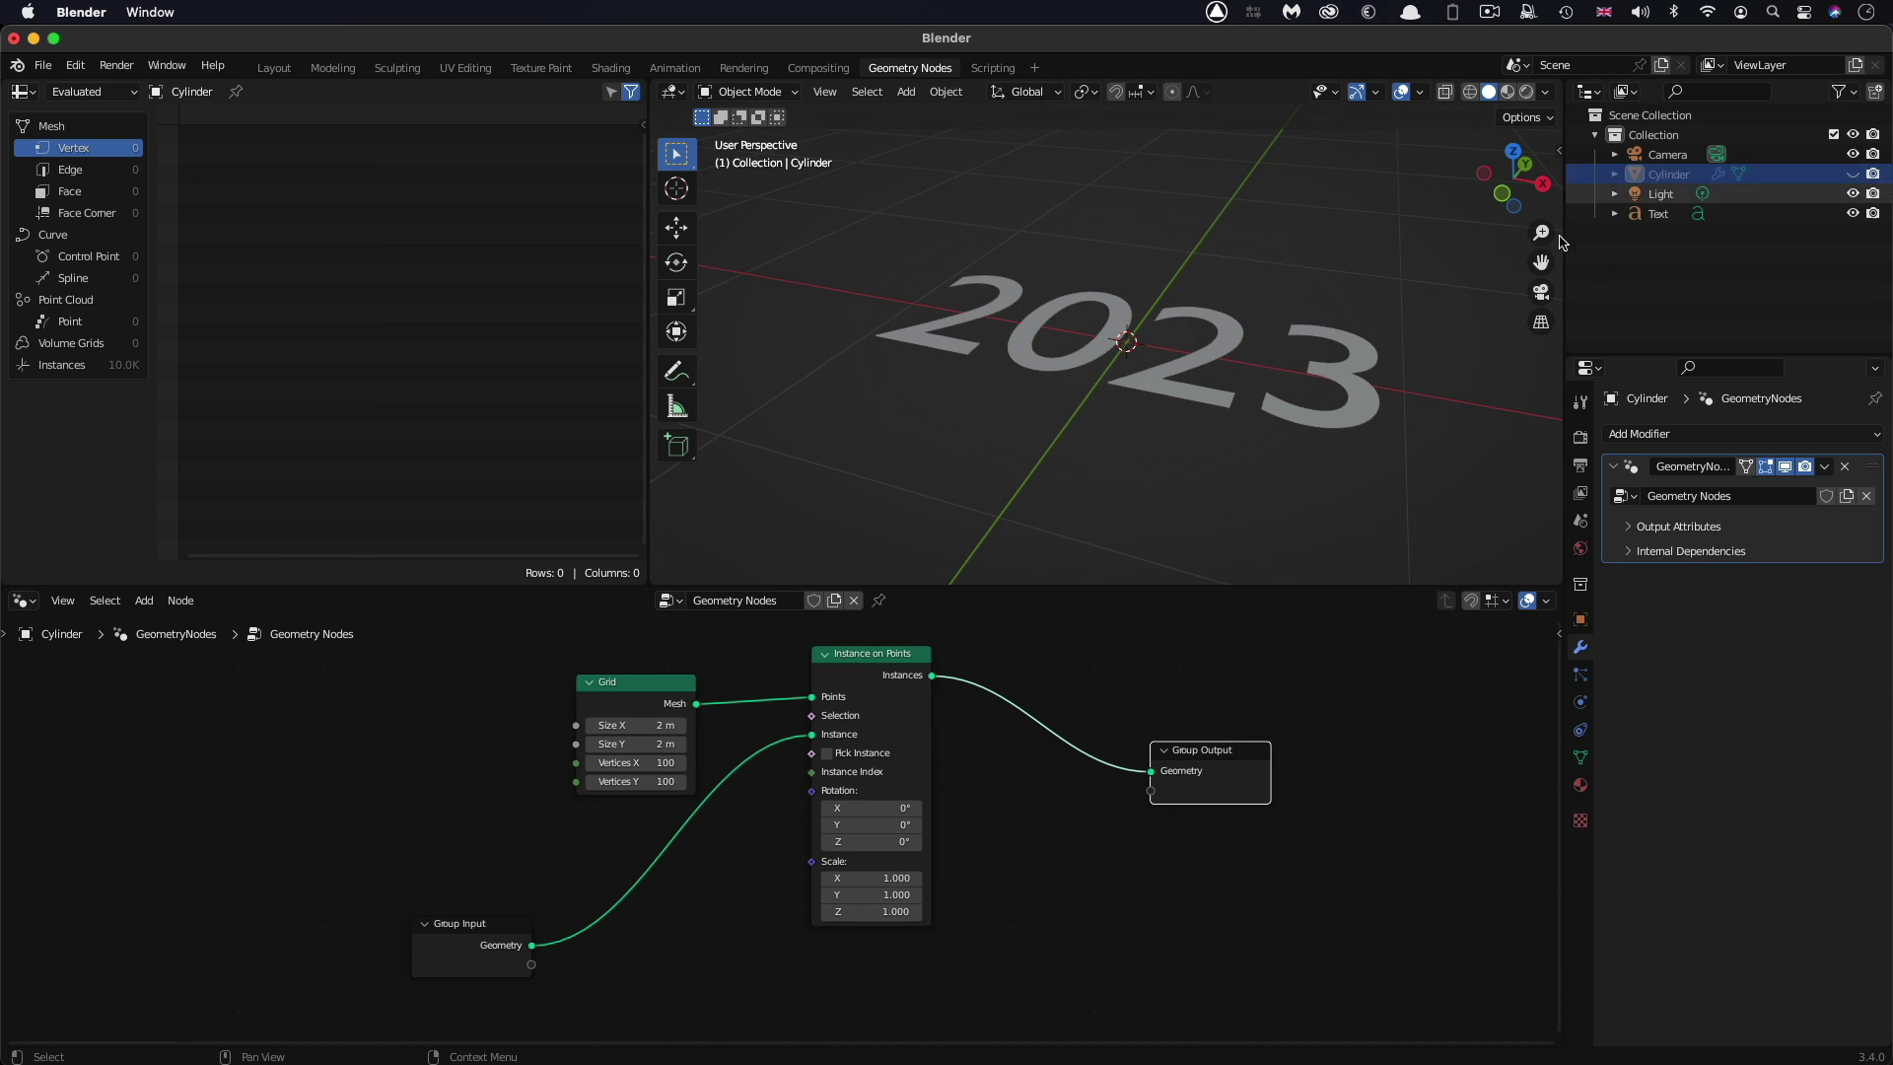
{"action": "left_click_drag", "start_coordinate": [903, 664], "coordinate": [892, 666]}
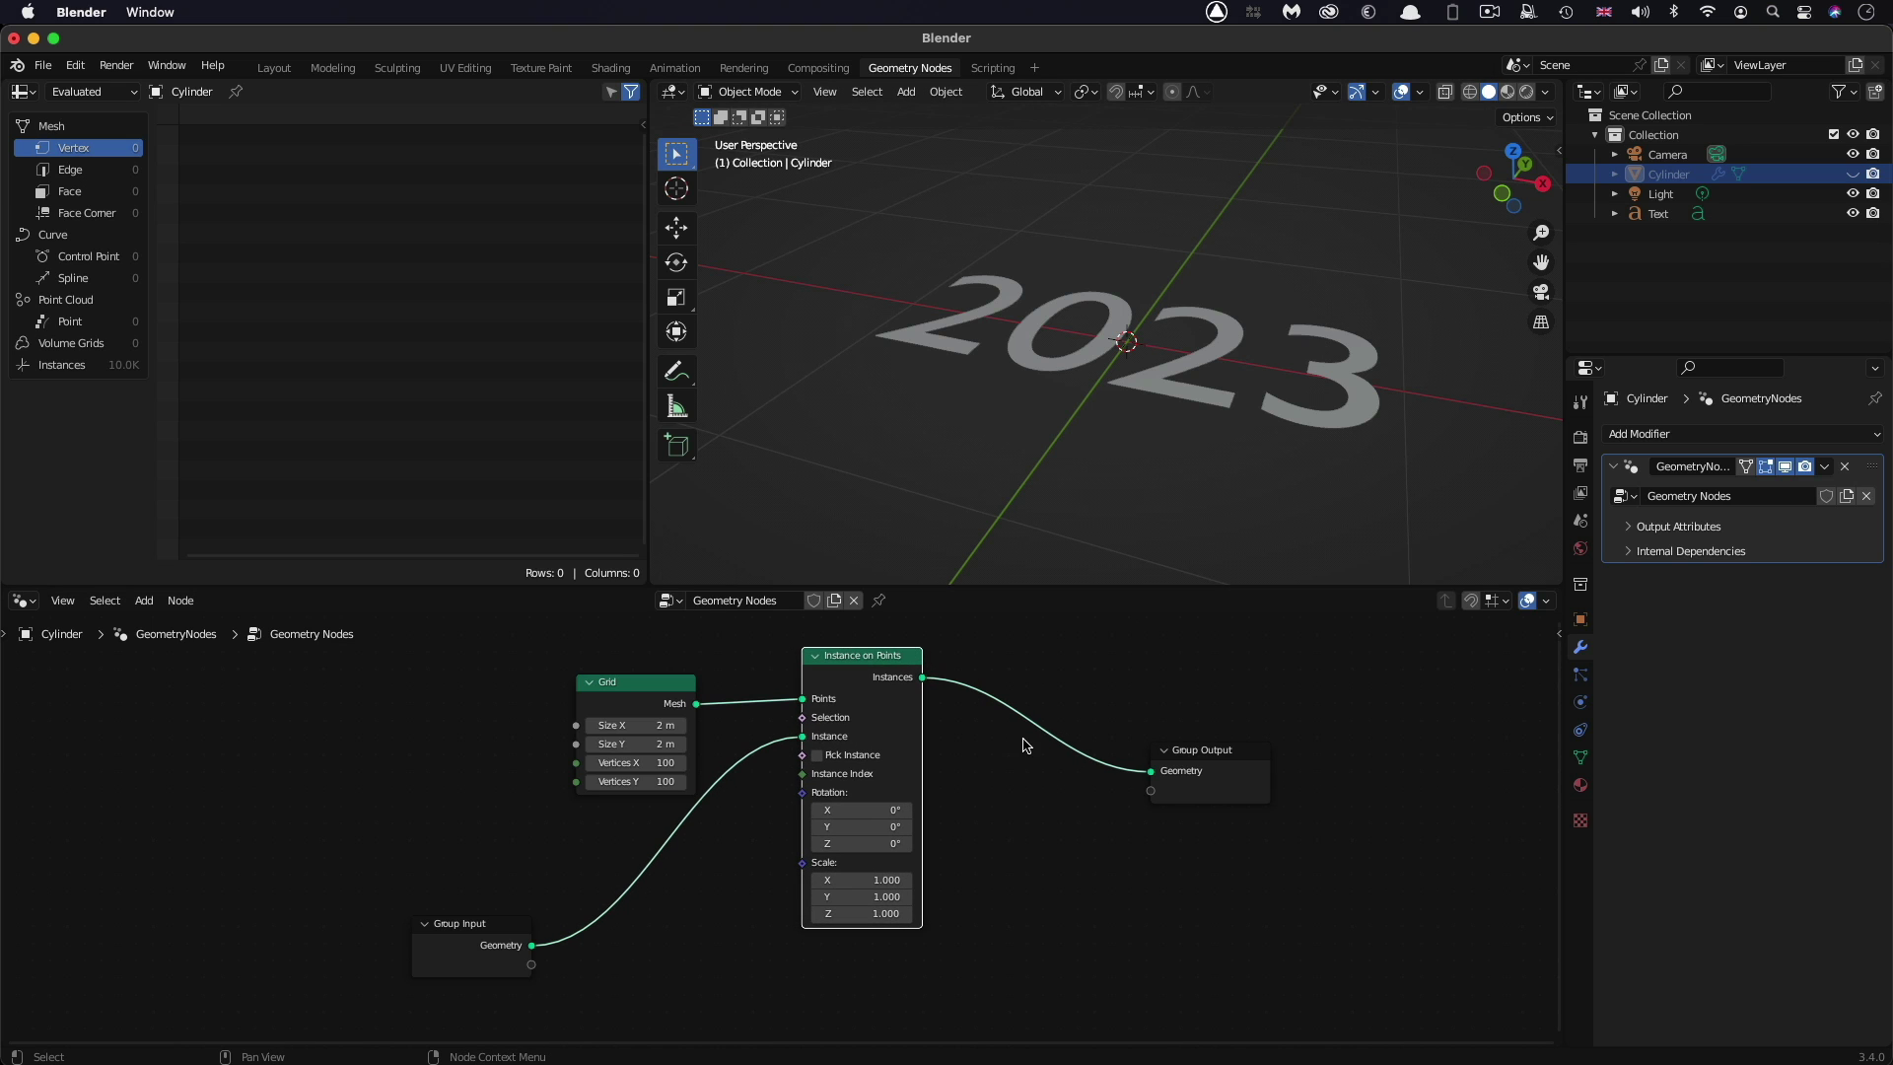
{"action": "left_click_drag", "start_coordinate": [1659, 219], "coordinate": [1010, 821]}
{"action": "left_click_drag", "start_coordinate": [1210, 756], "coordinate": [1280, 692]}
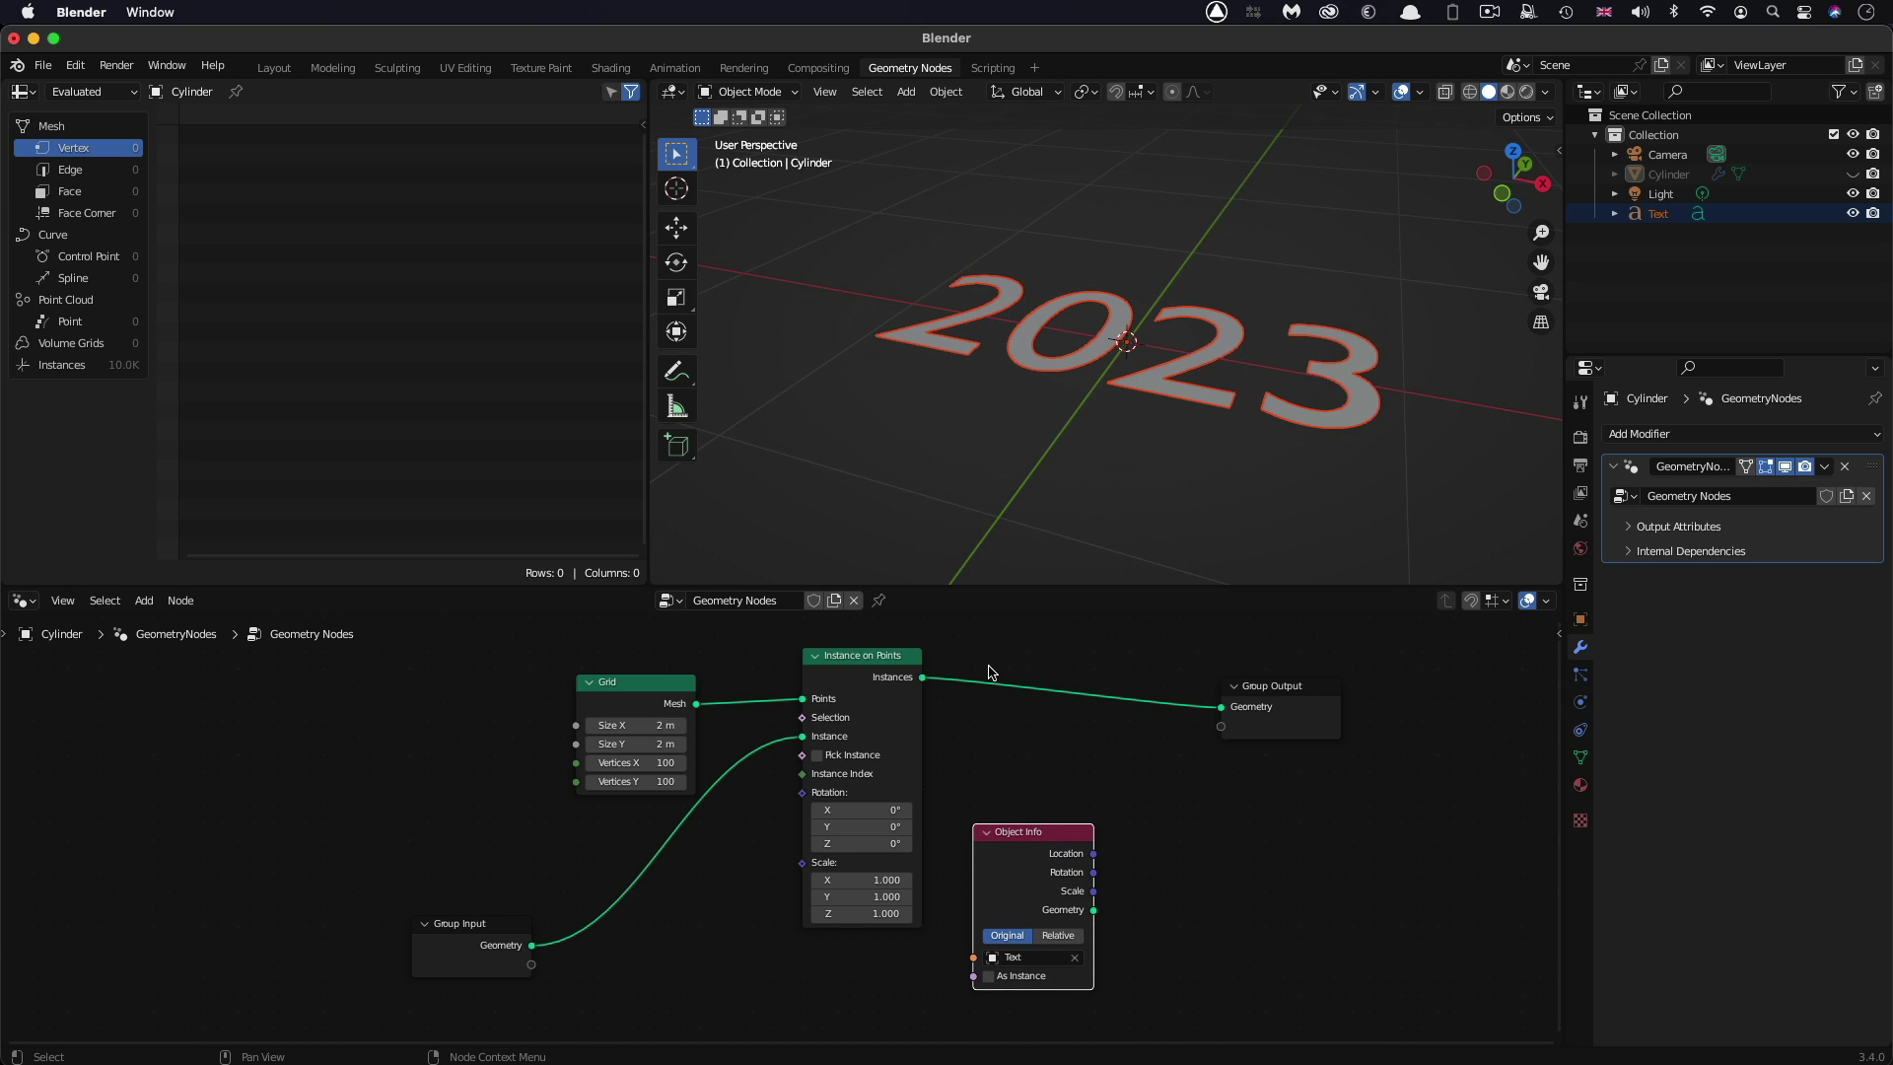
{"action": "left_click", "coordinate": [1272, 692]}
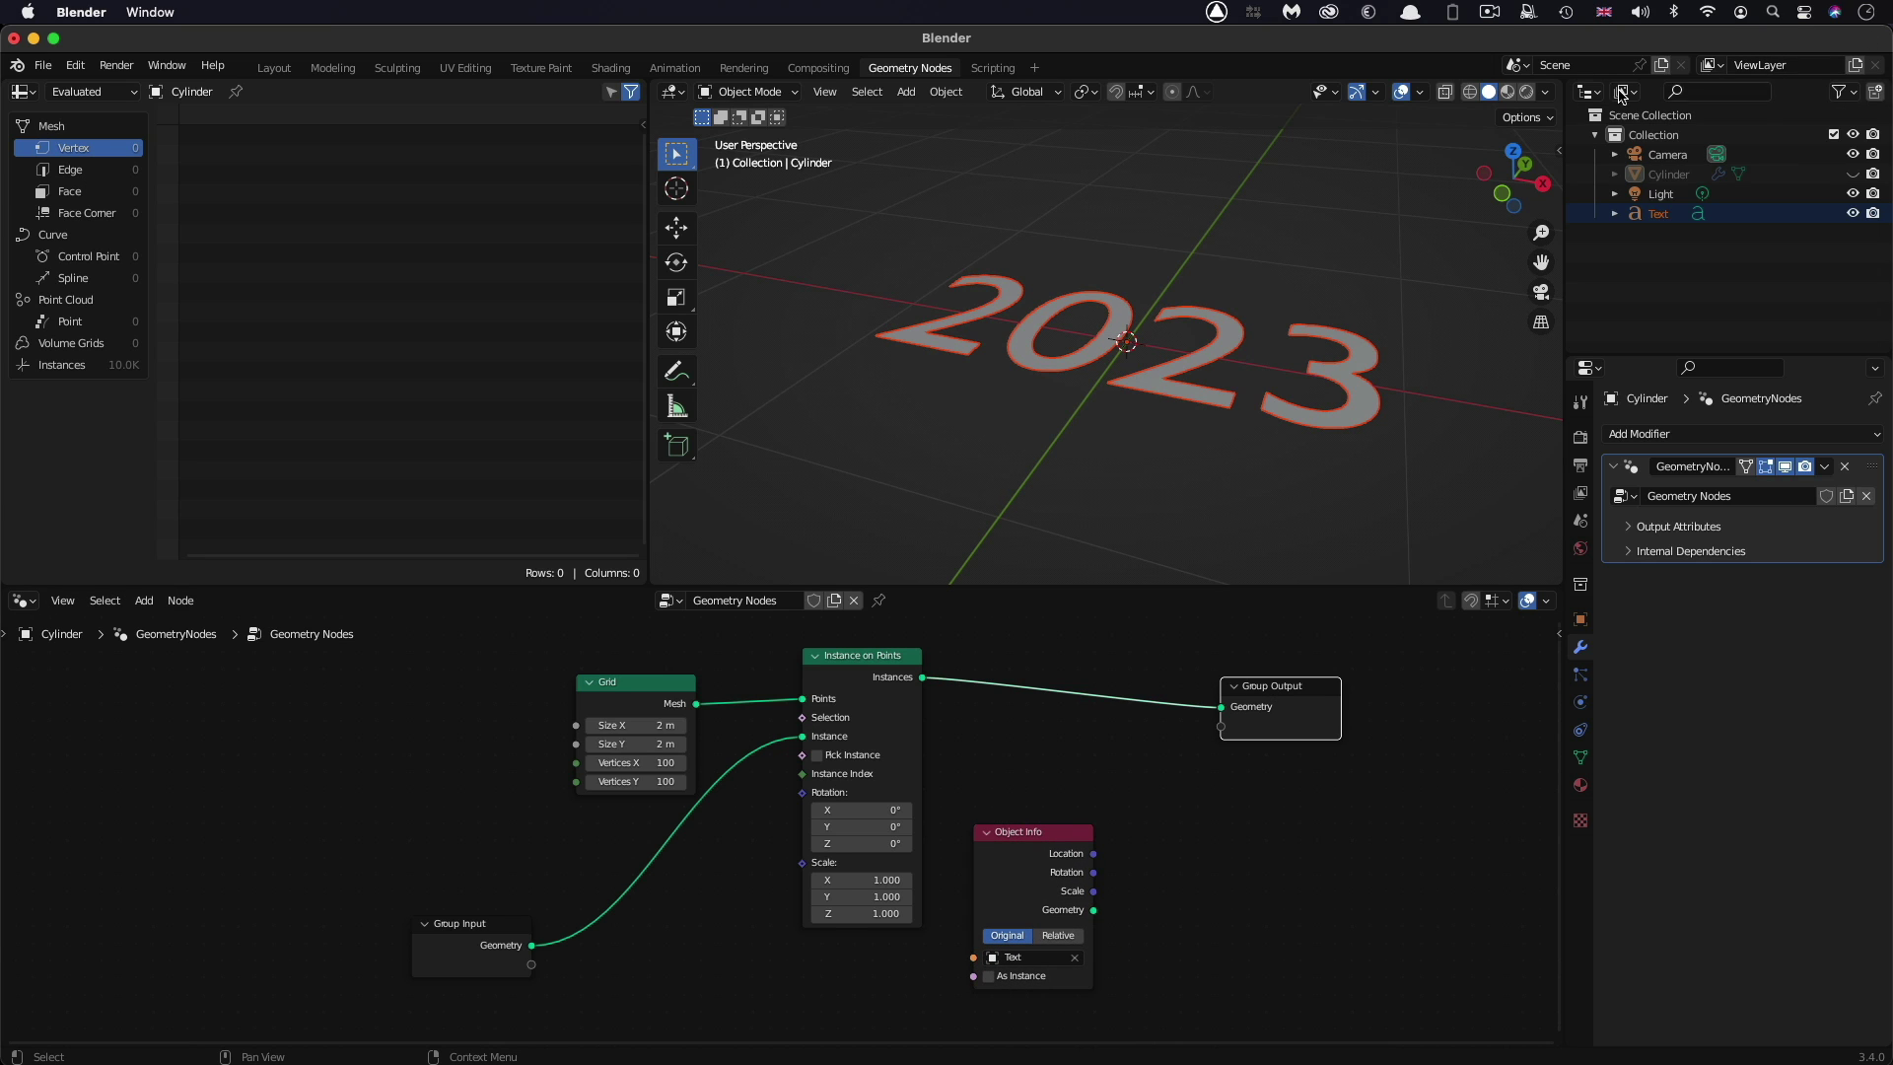
Show the cylinder again and hide the text object in both the viewport and renders
{"action": "left_click", "coordinate": [1854, 174]}
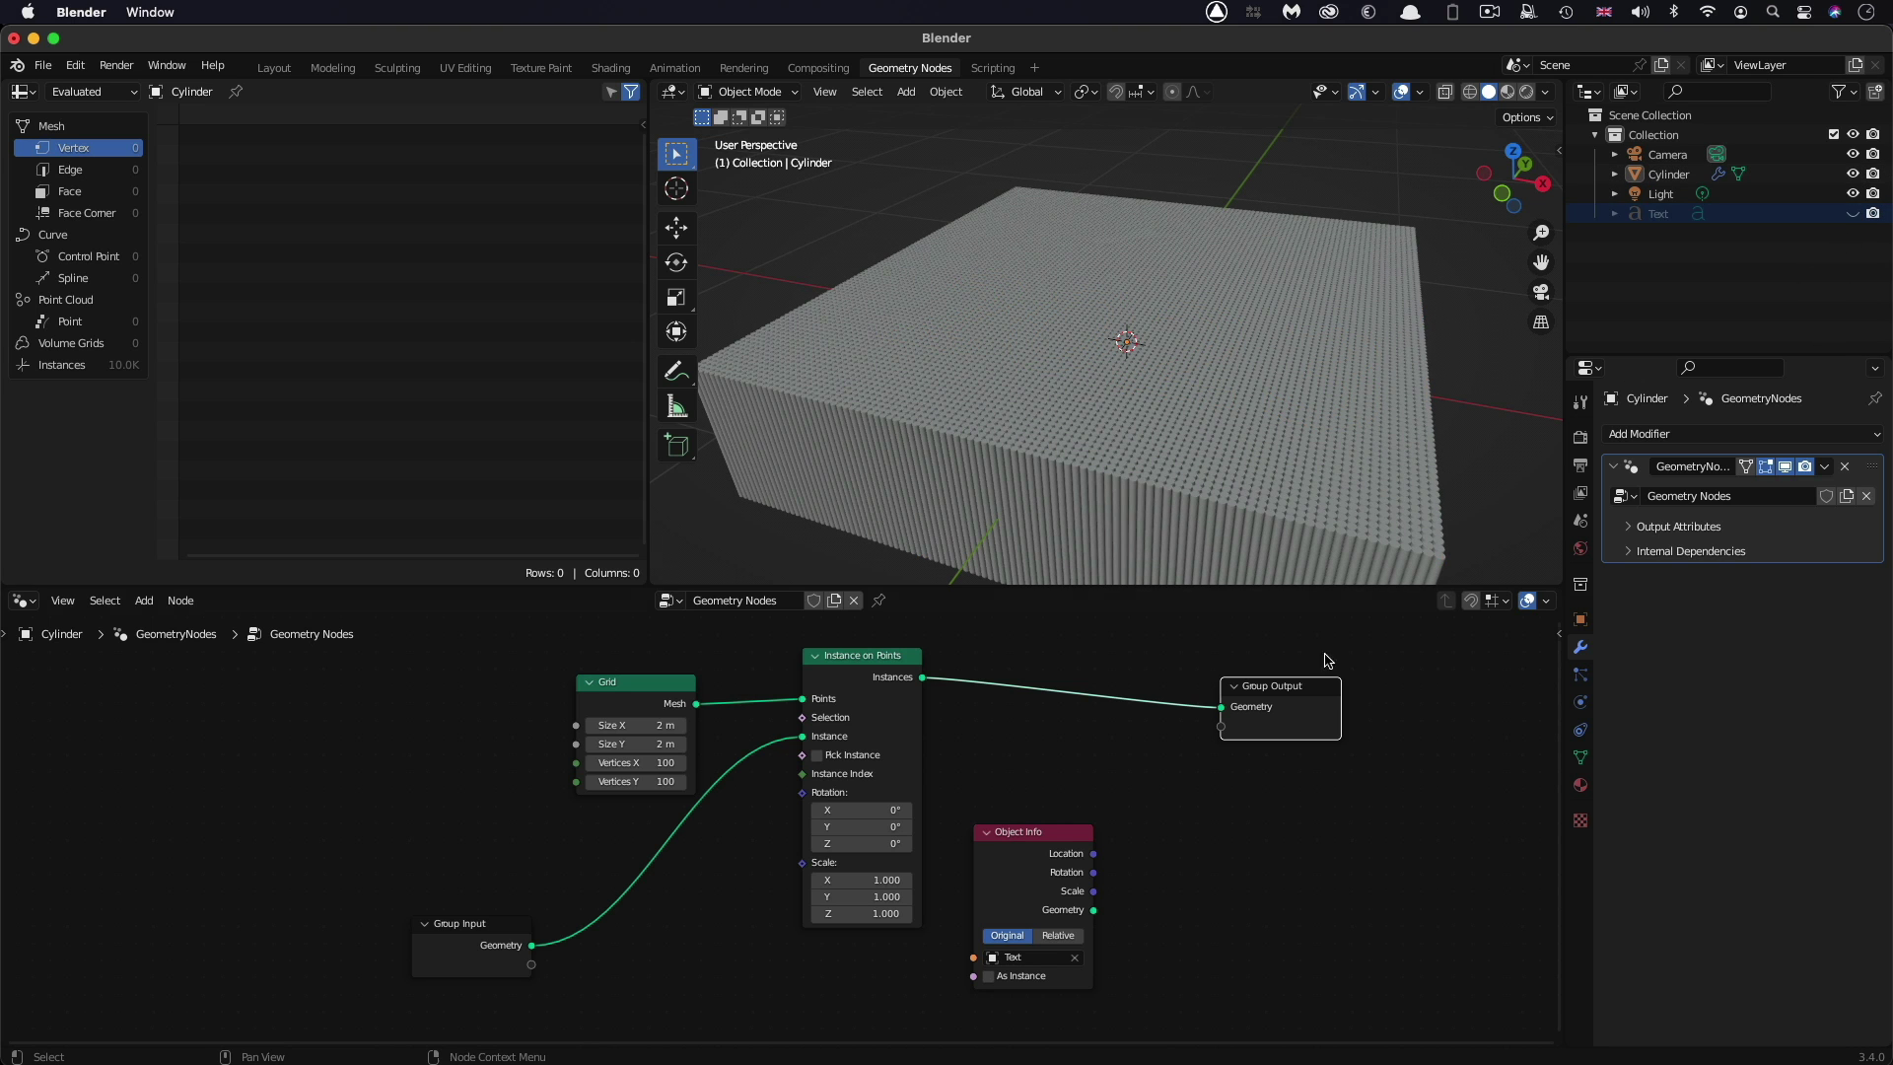
{"action": "left_click", "coordinate": [1873, 213]}
Move the Group Output and Object Info nodes further right to free space after Instance on Points
{"action": "scroll", "coordinate": [1069, 723], "scroll_direction": "right", "scroll_amount": 3}
{"action": "left_click_drag", "start_coordinate": [1139, 687], "coordinate": [1308, 697]}
{"action": "left_click_drag", "start_coordinate": [953, 836], "coordinate": [1127, 873]}
Add a Translate Instances node on the link between Instance on Points and Group Output
{"action": "left_click", "coordinate": [786, 651]}
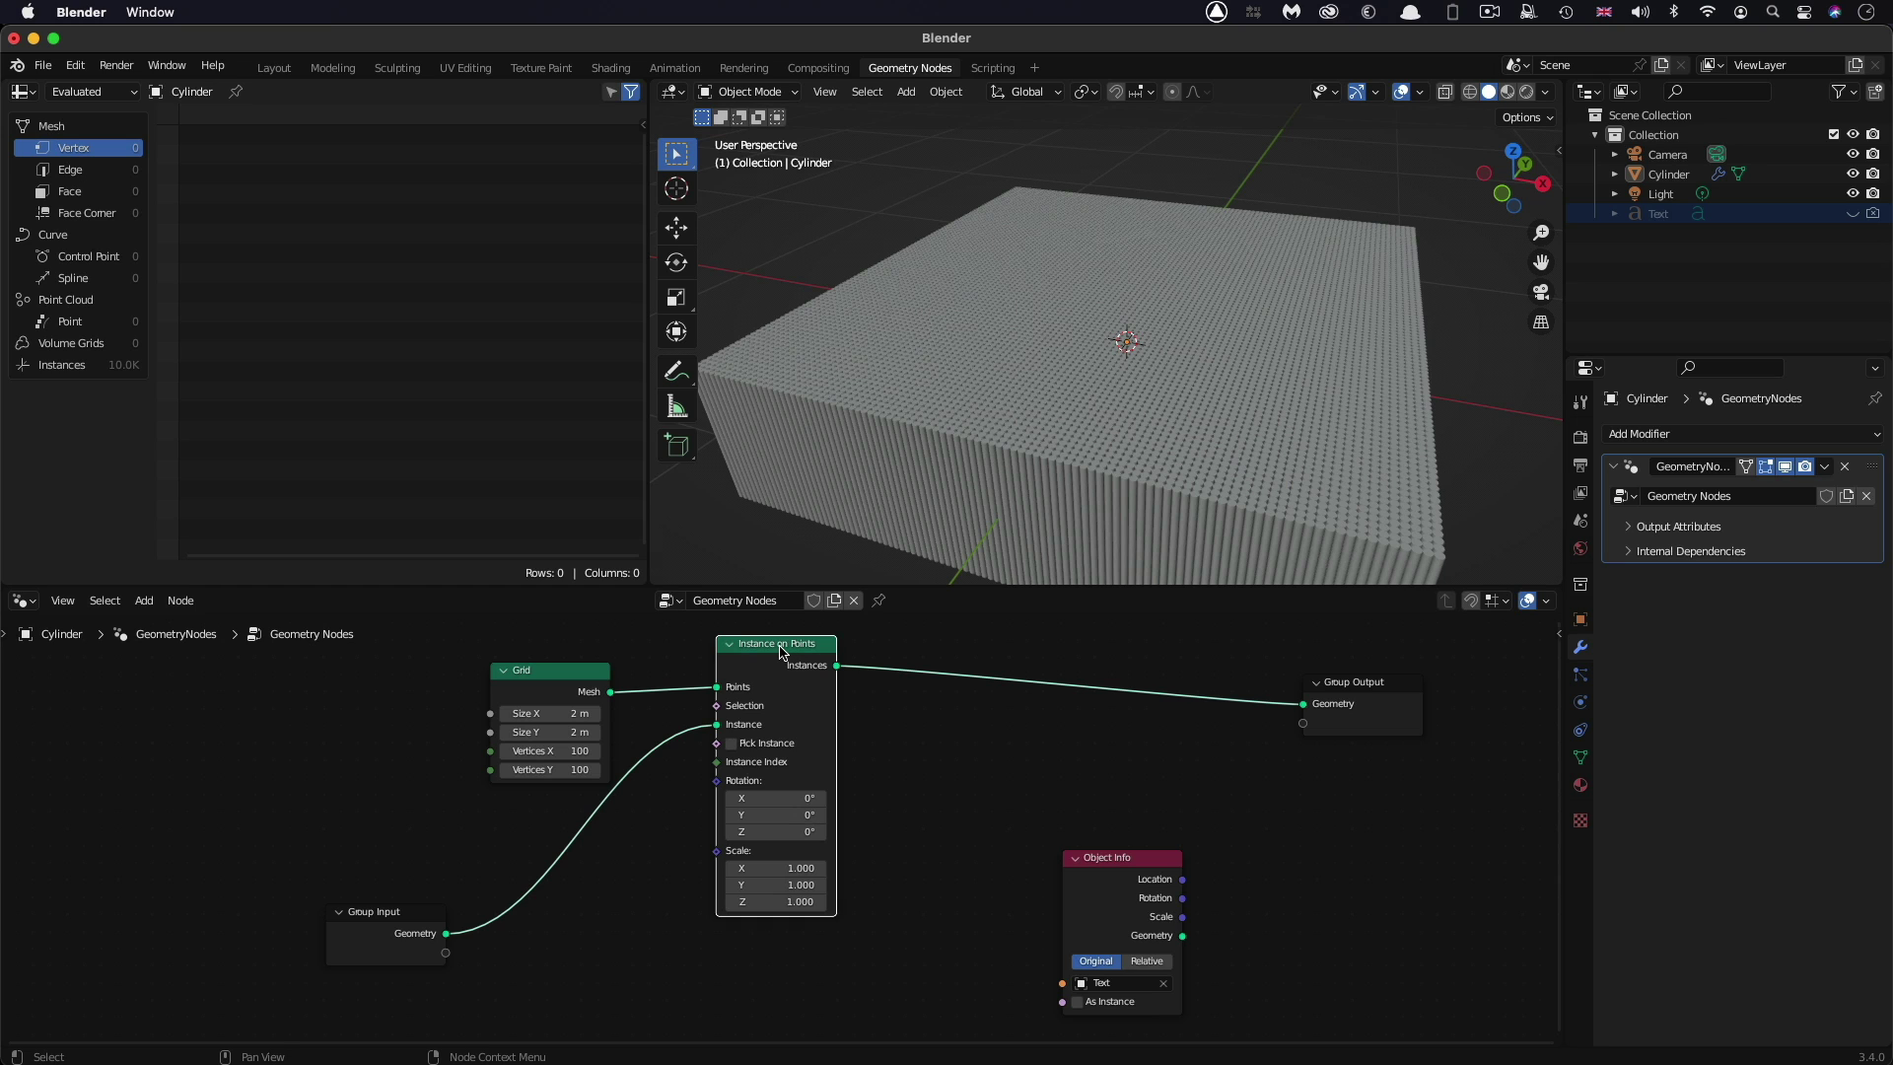
{"action": "key", "text": "shift+a"}
{"action": "type", "text": "s"}
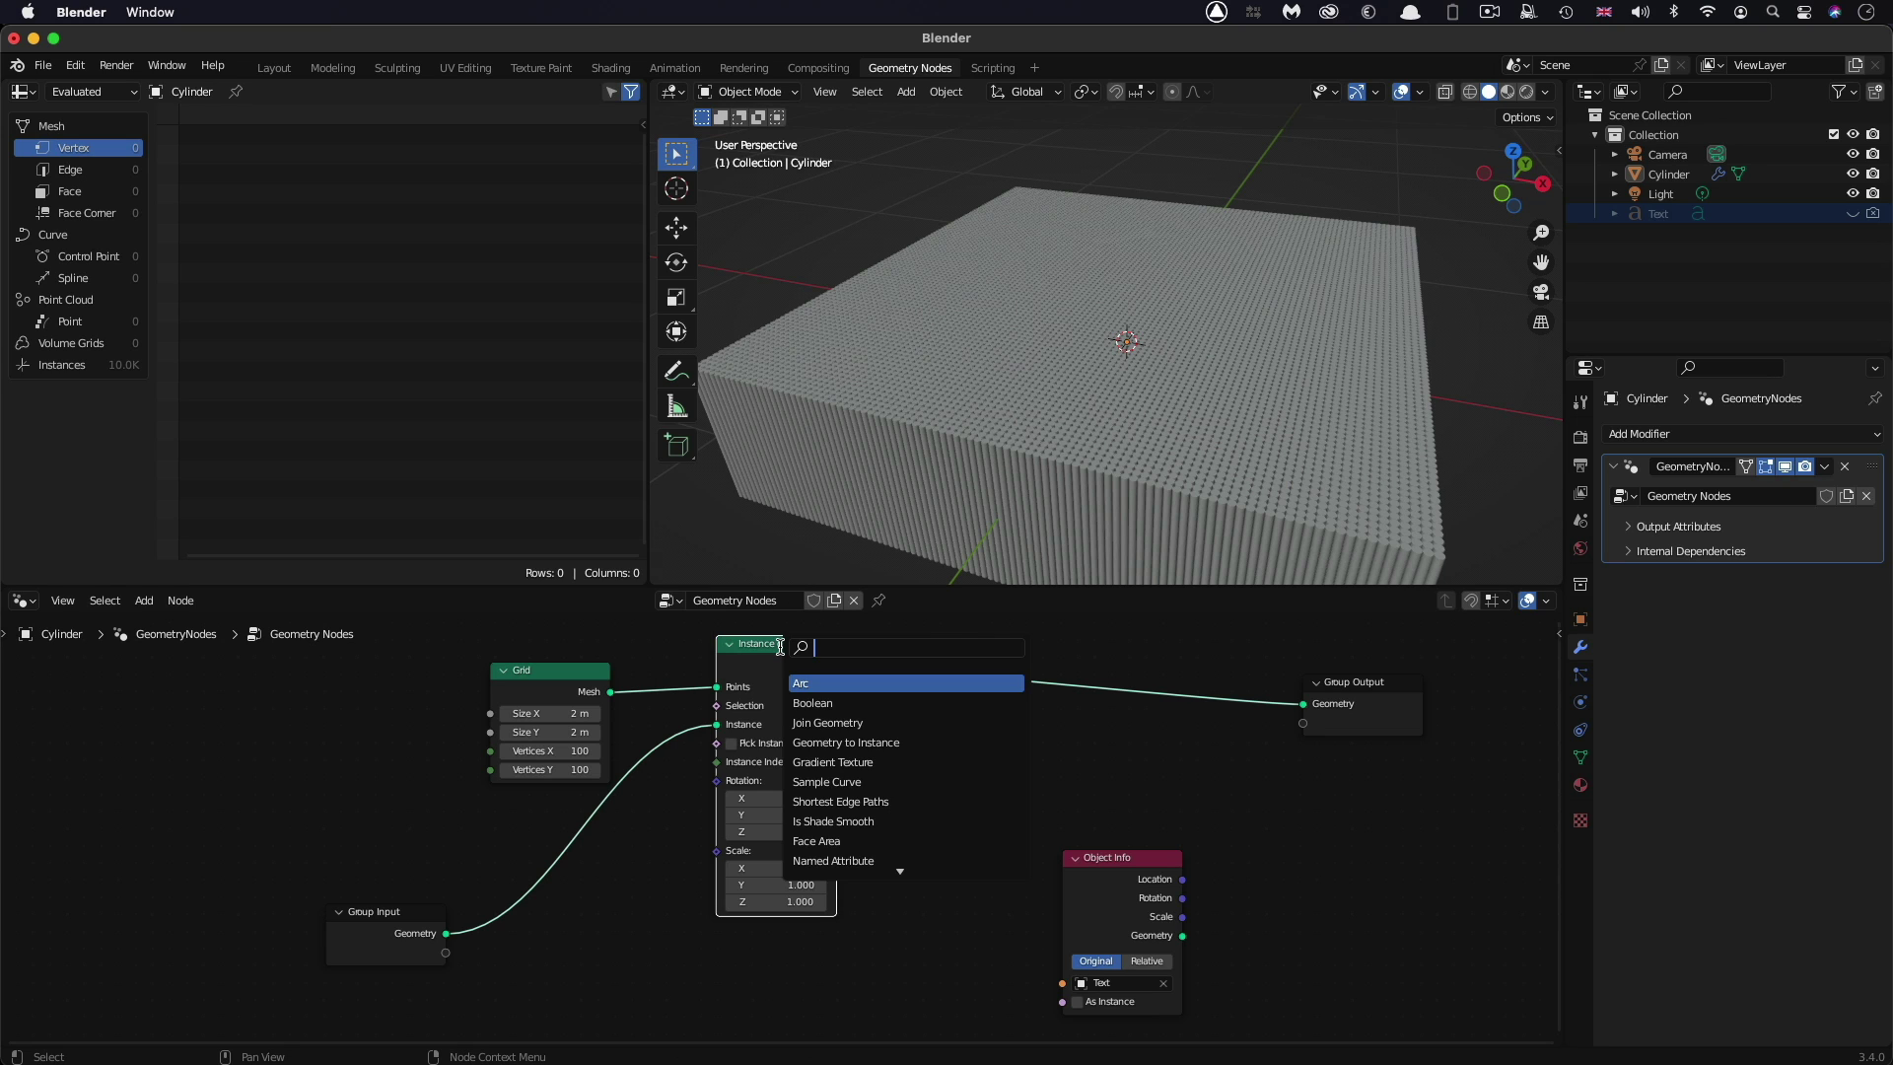
{"action": "type", "text": "trans"}
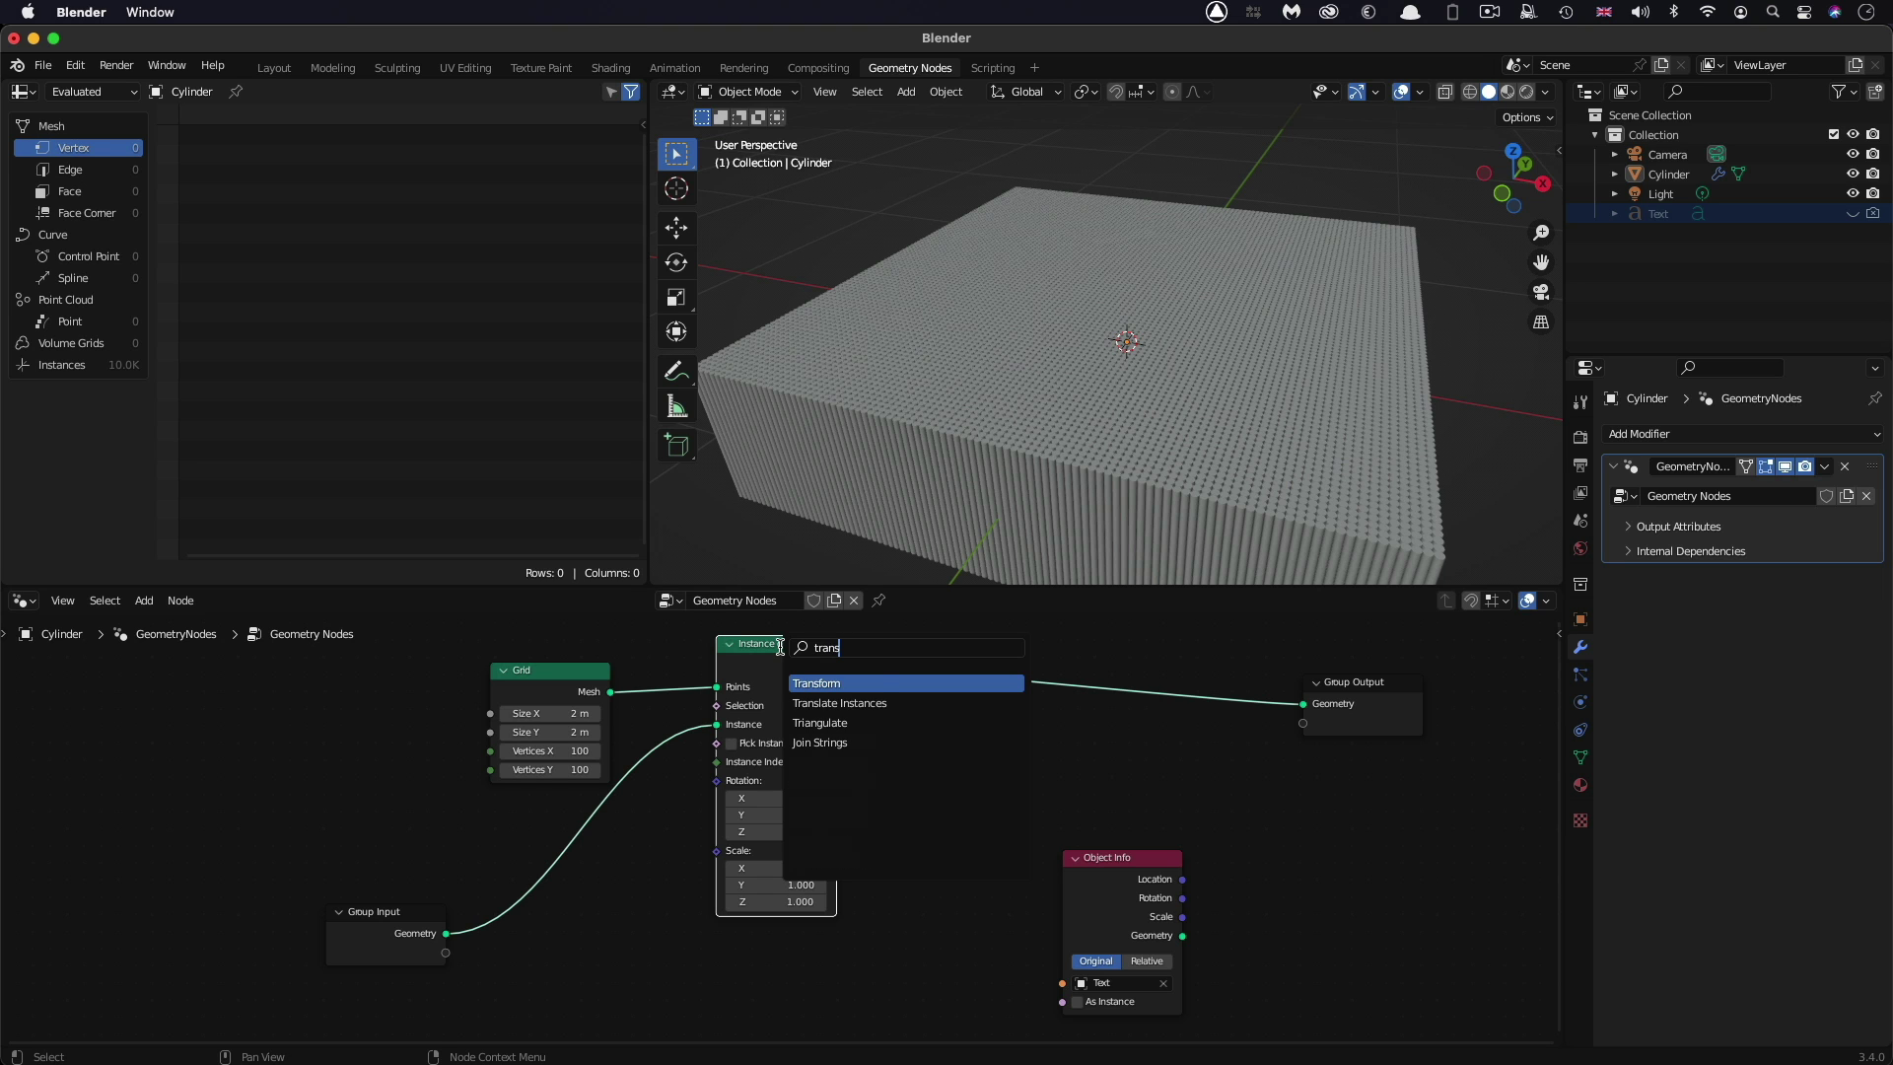
{"action": "key", "text": "Down"}
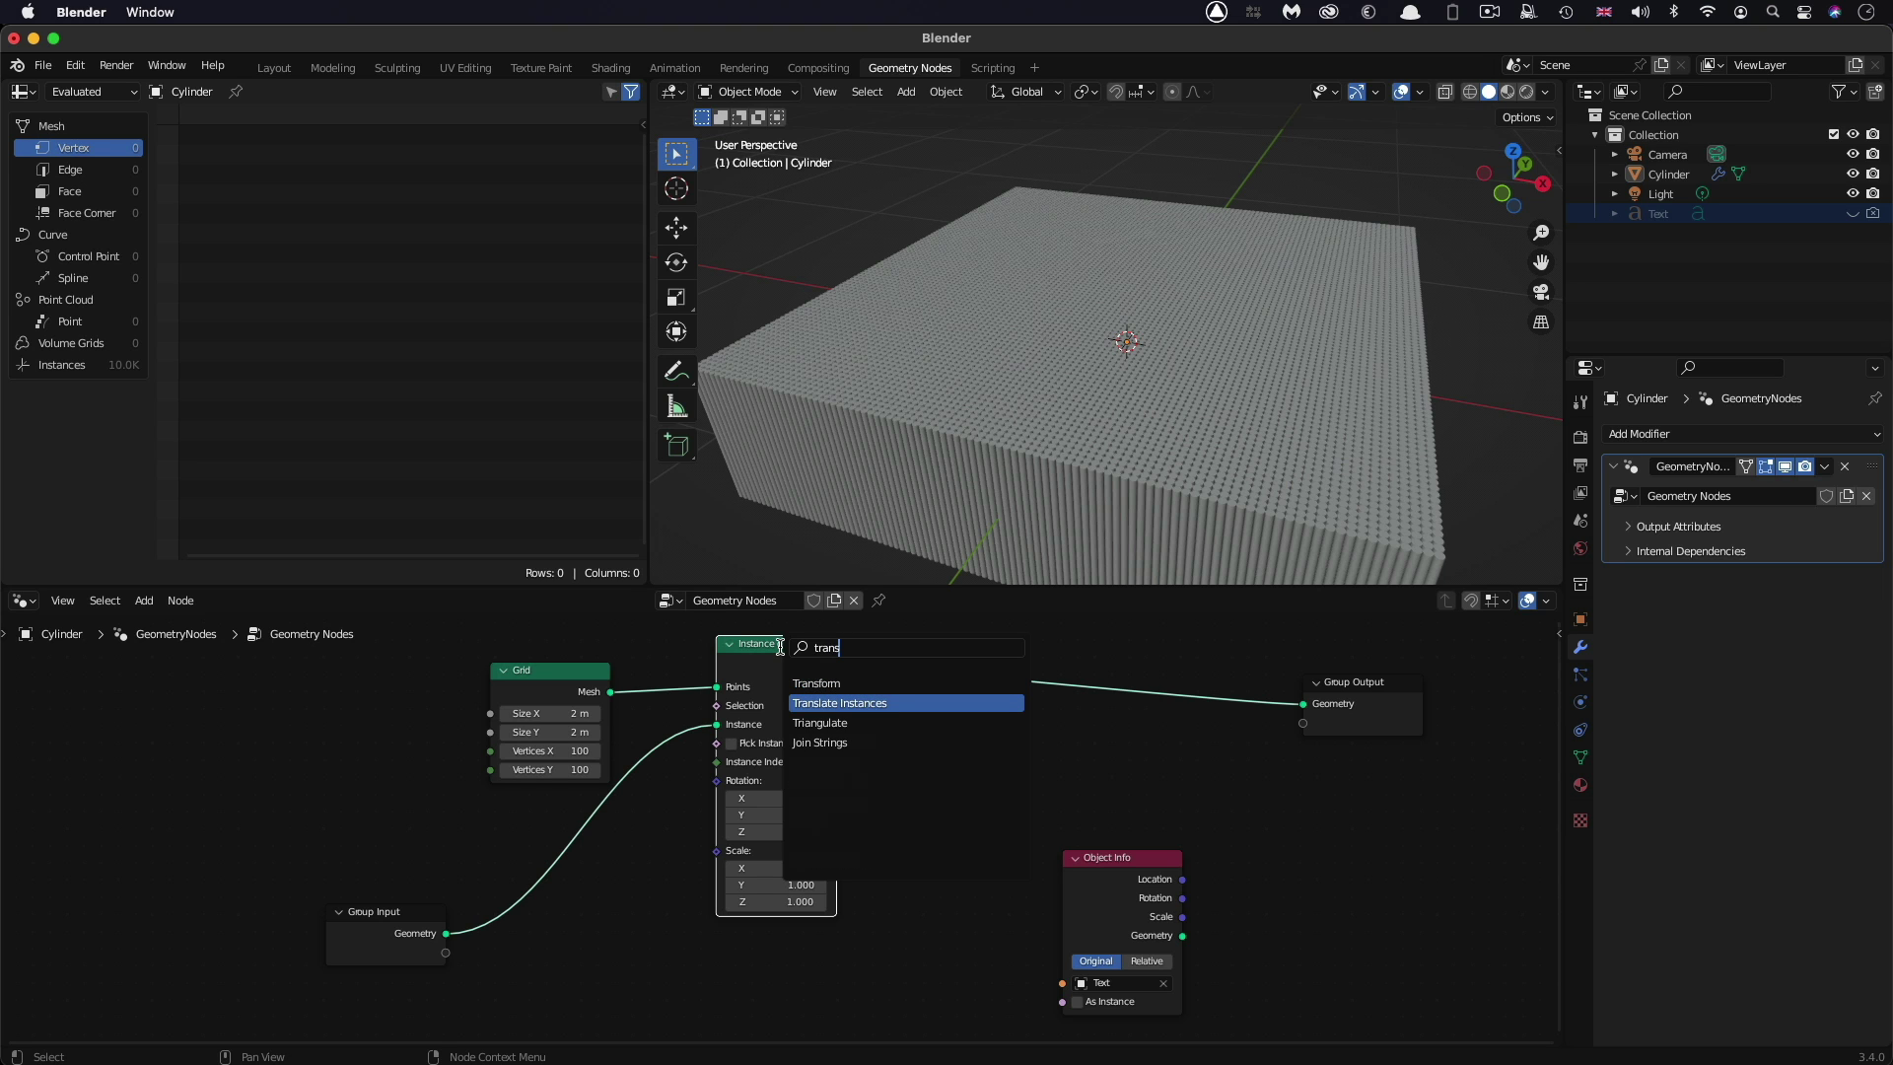
{"action": "key", "text": "Return"}
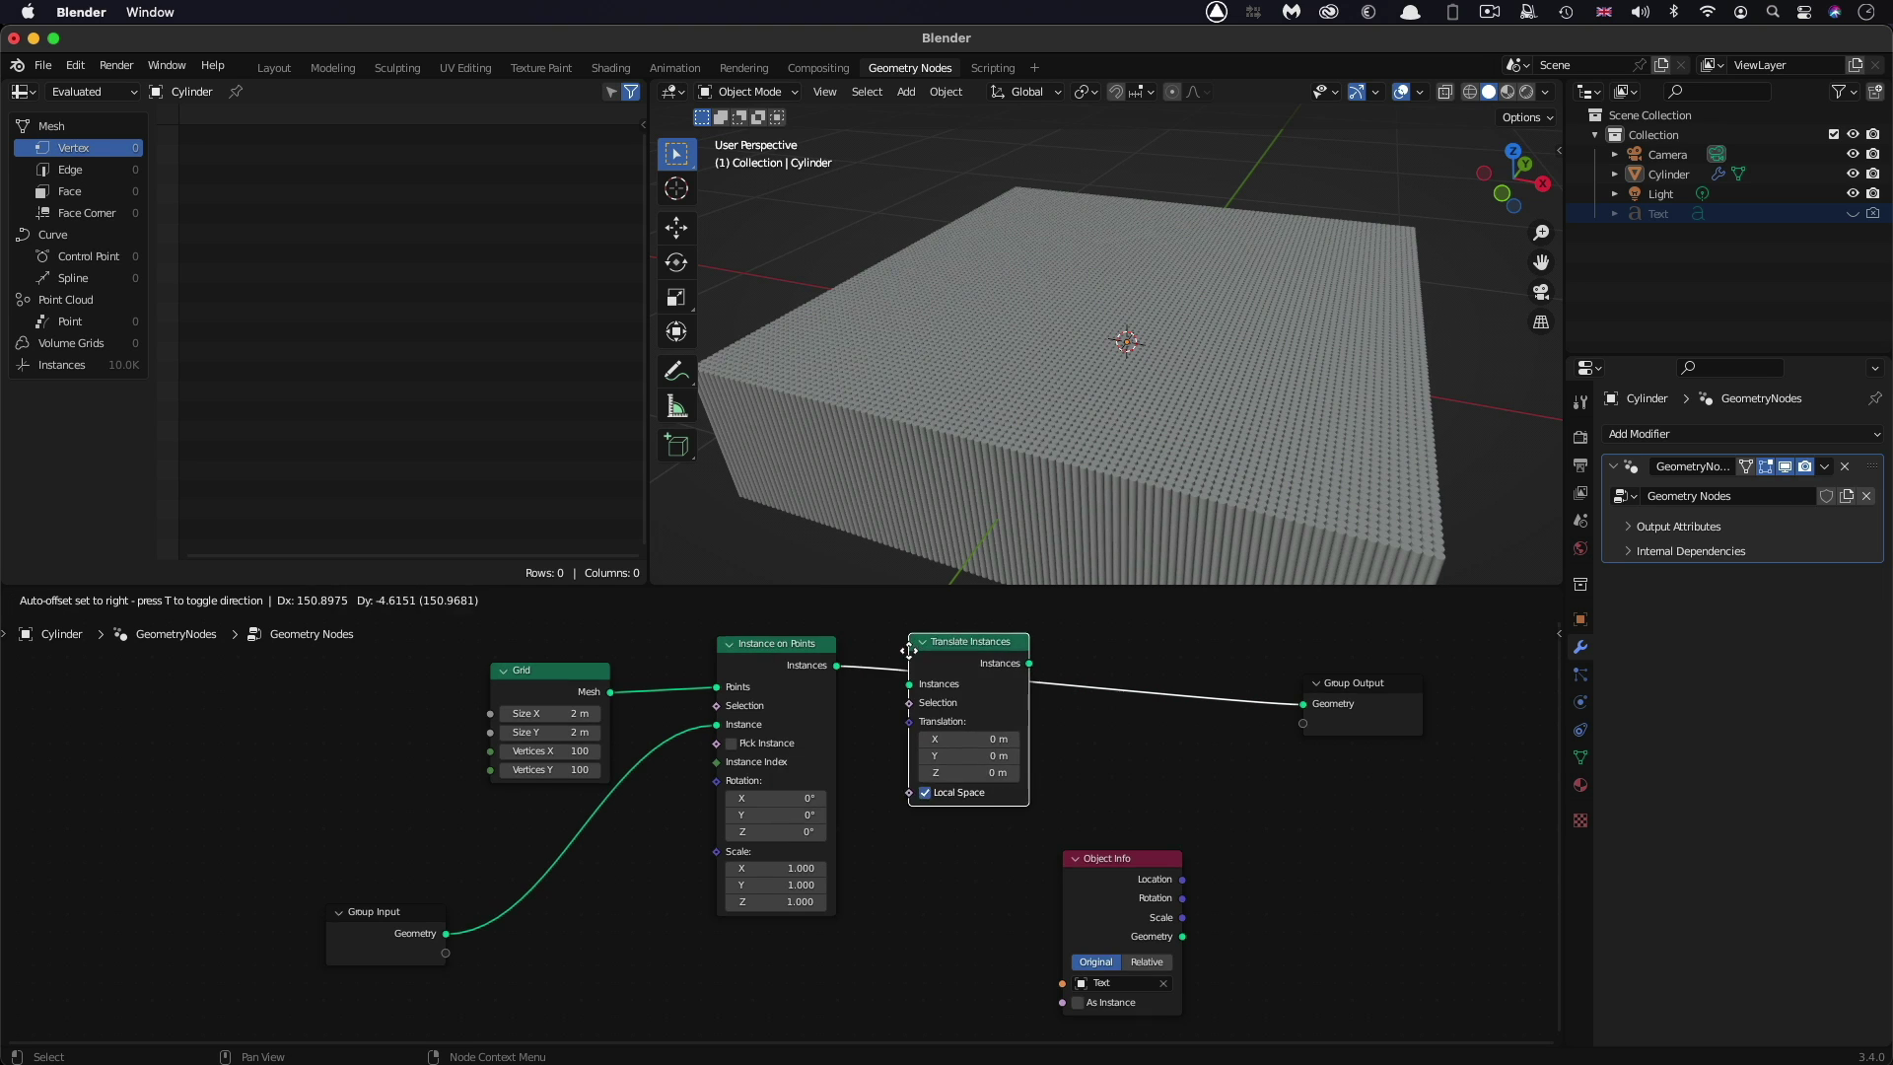
{"action": "left_click", "coordinate": [919, 665]}
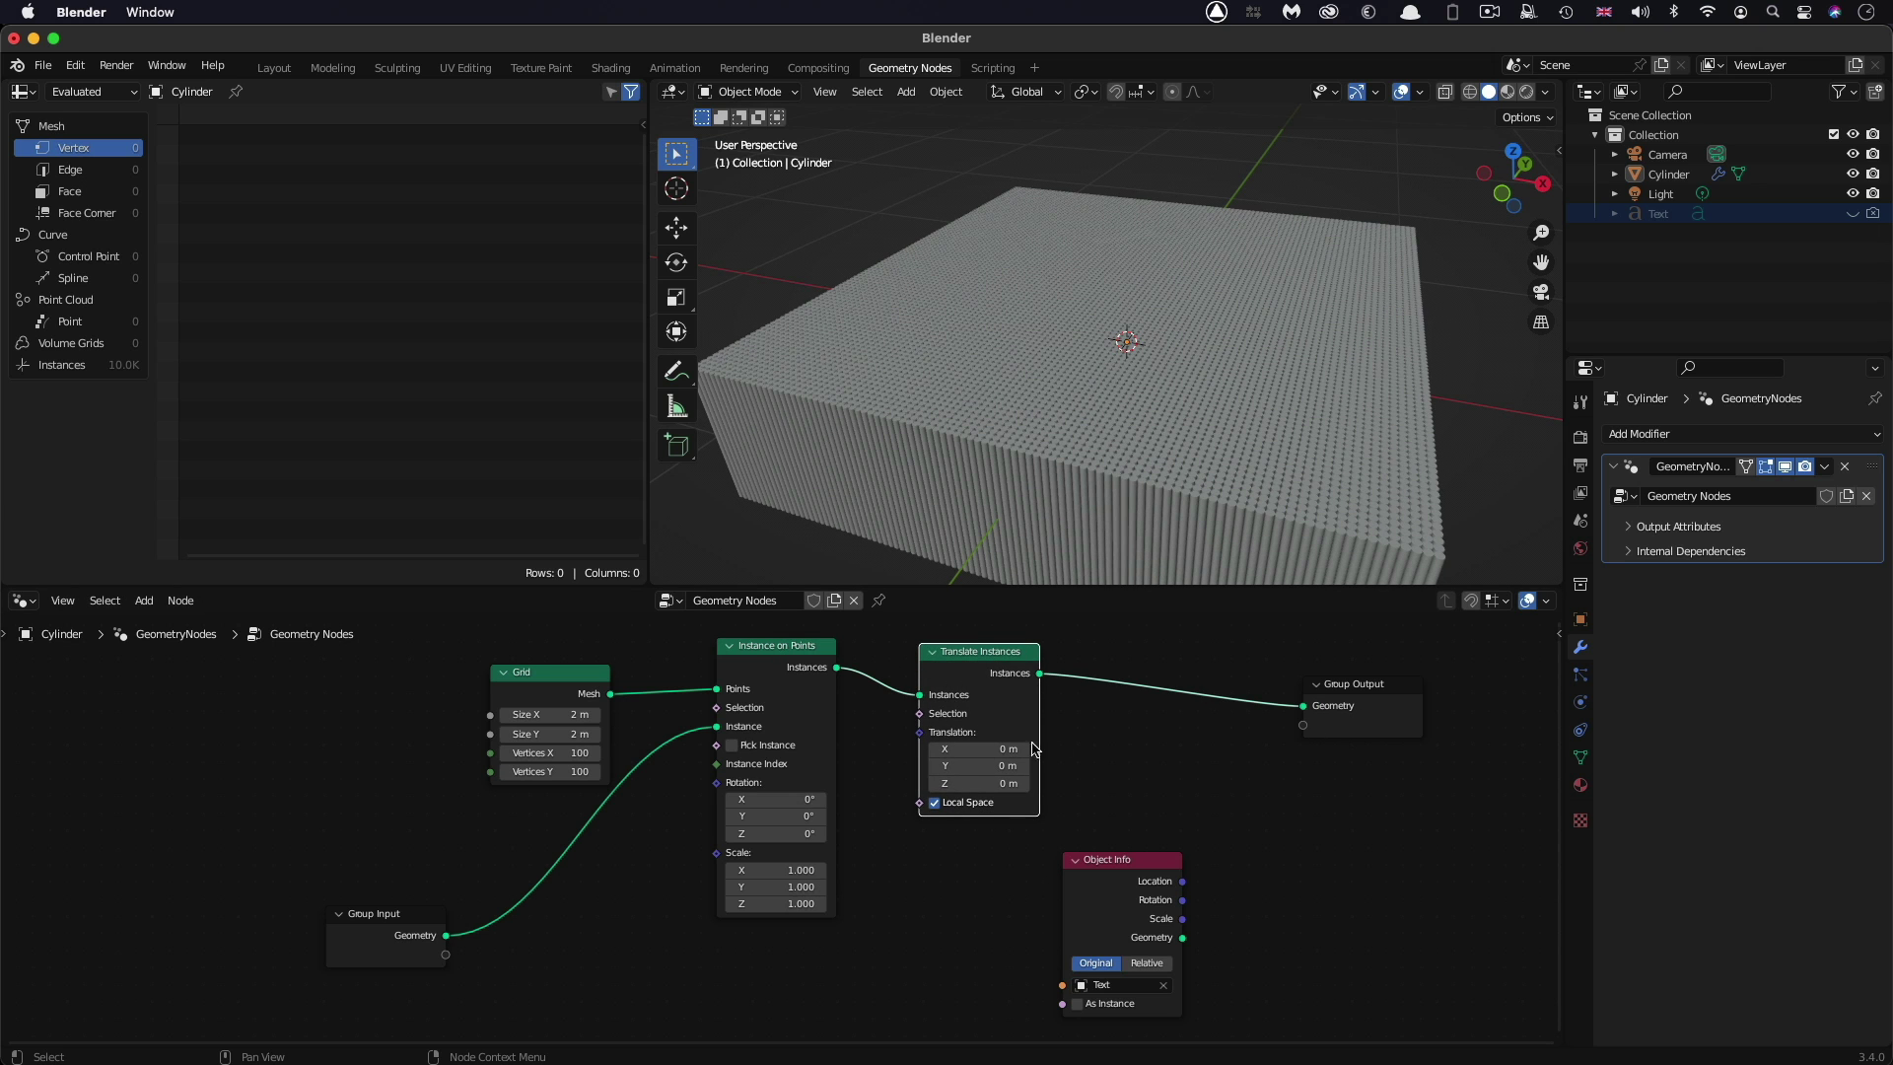
Try a Z translation of -0.2 m on the Translate Instances node and set it back to 0 m
{"action": "mouse_move", "coordinate": [986, 783]}
{"action": "left_mouse_down"}
{"action": "mouse_move", "coordinate": [1046, 783]}
{"action": "mouse_move", "coordinate": [994, 783]}
{"action": "left_mouse_up"}
{"action": "left_click", "coordinate": [990, 783]}
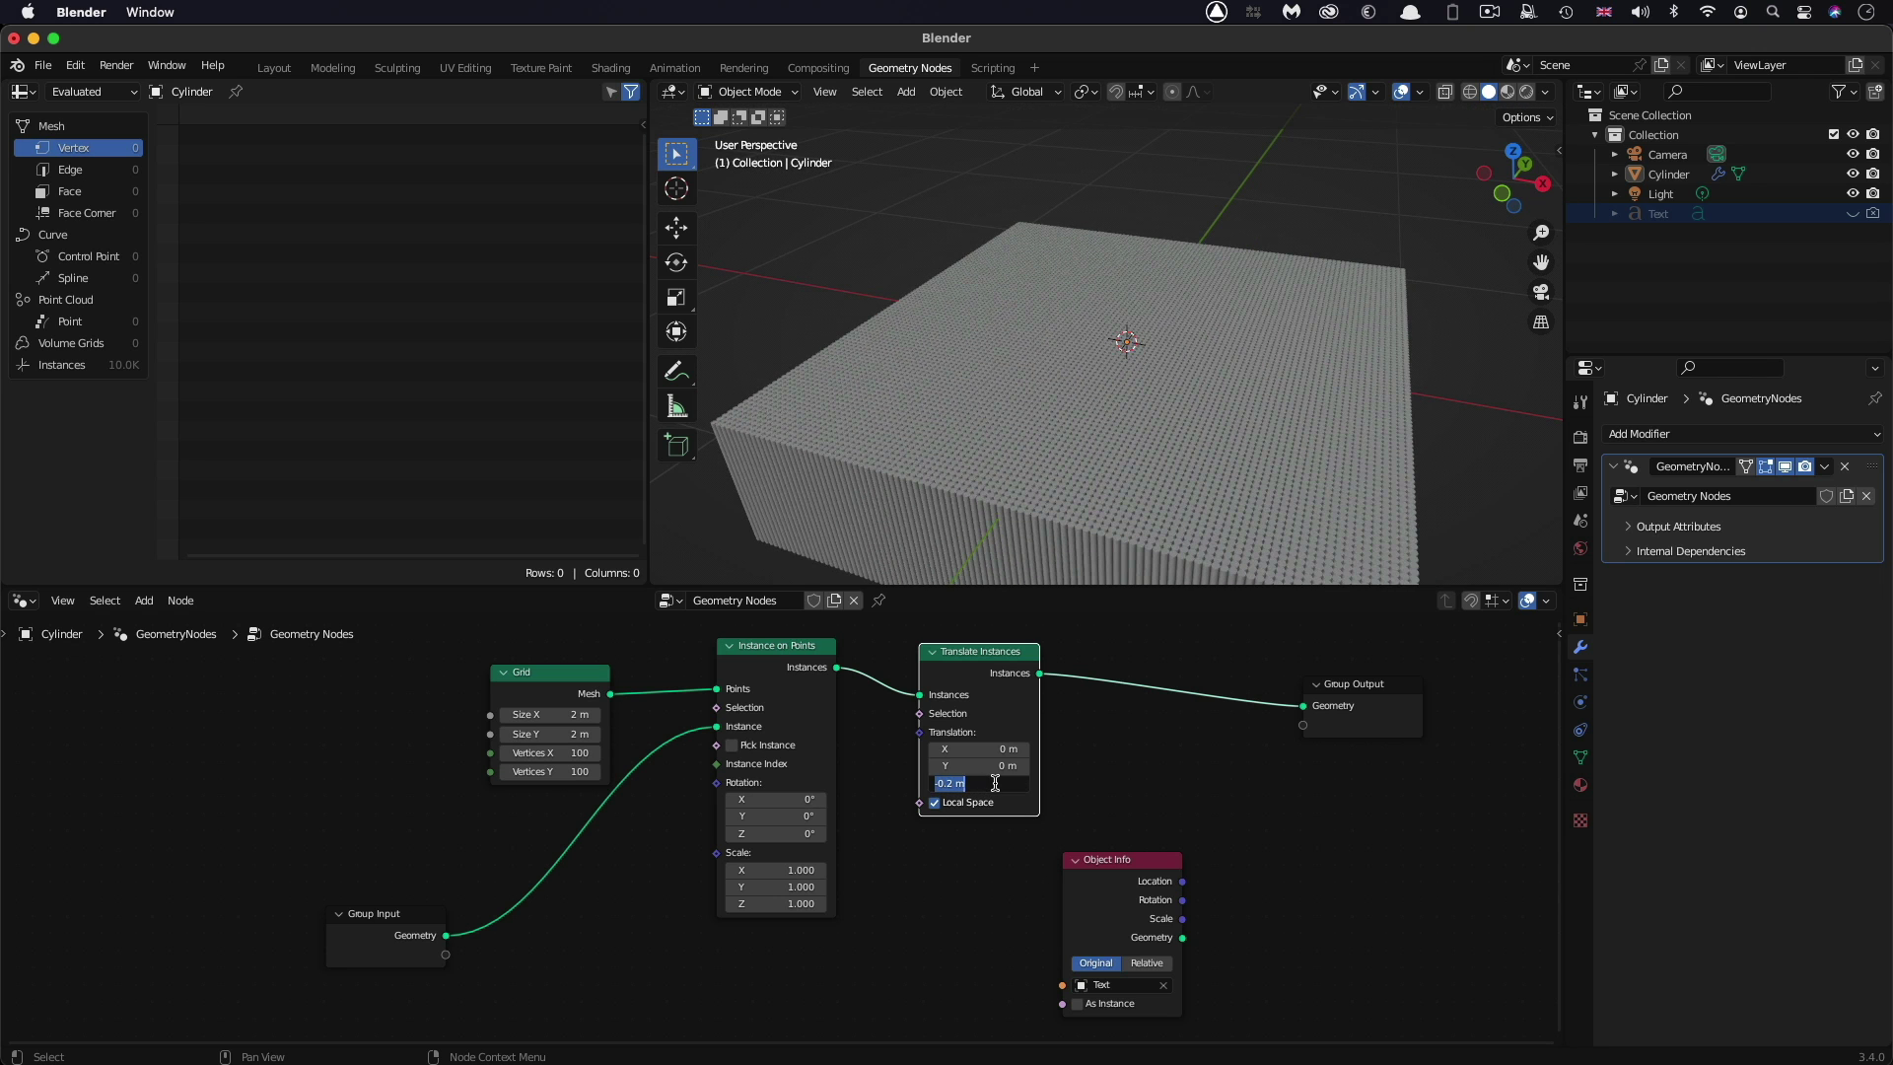
{"action": "type", "text": "0"}
{"action": "key", "text": "Return"}
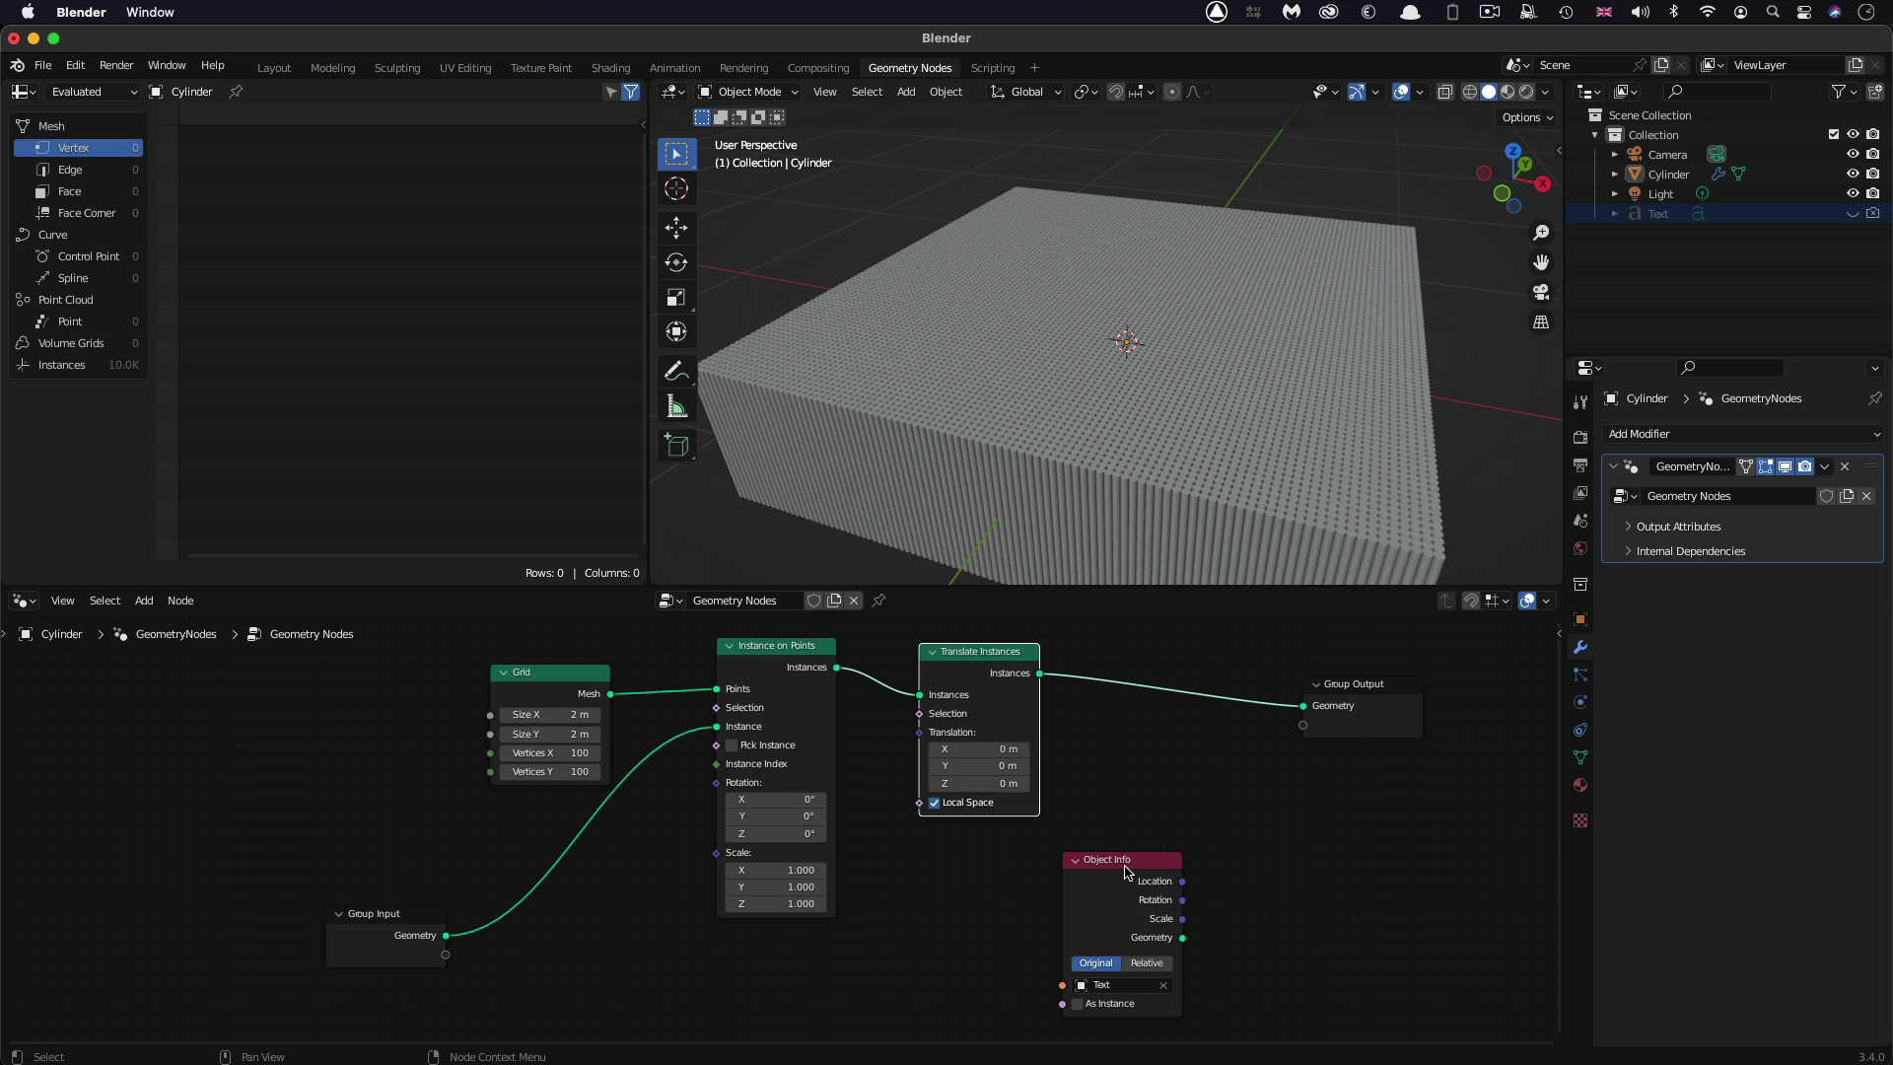
Place the Object Info node below Translate Instances and add a Geometry Proximity node to its right
{"action": "left_click_drag", "start_coordinate": [1127, 870], "coordinate": [995, 850]}
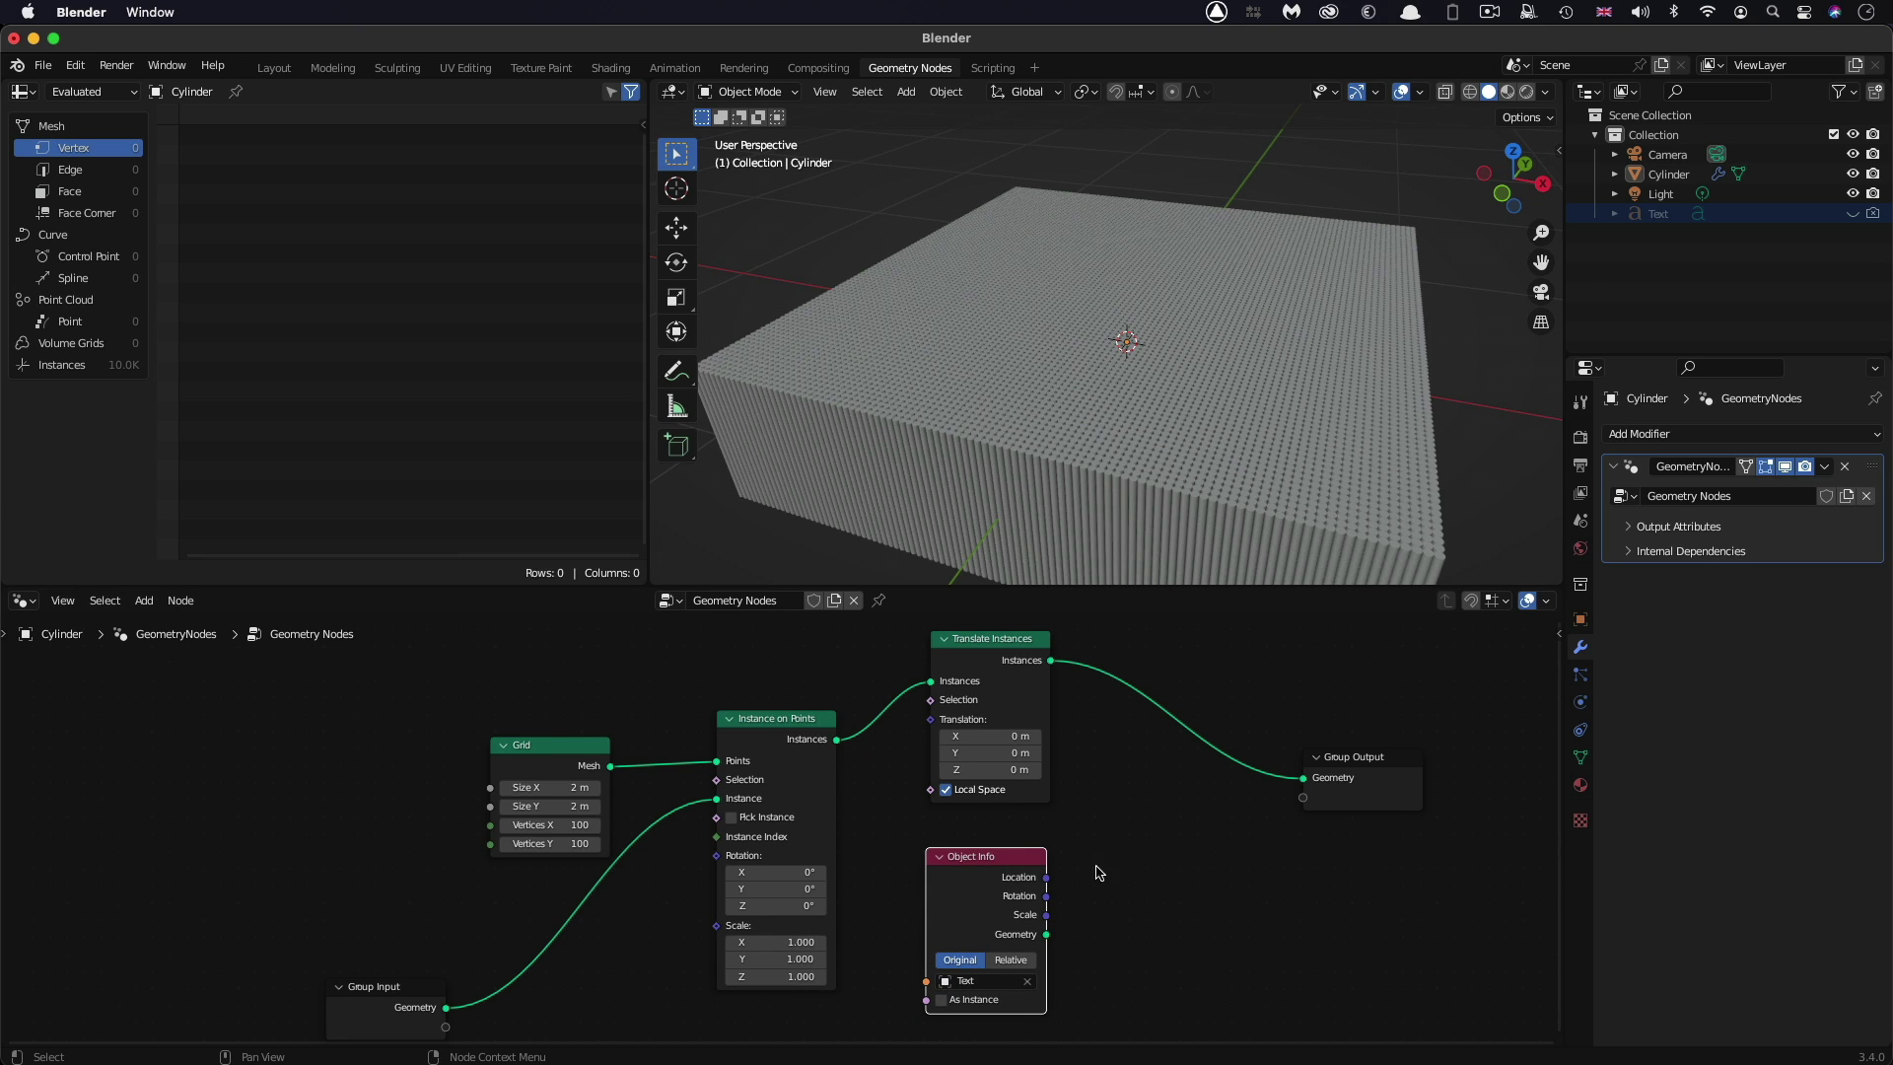
{"action": "left_click", "coordinate": [1183, 887]}
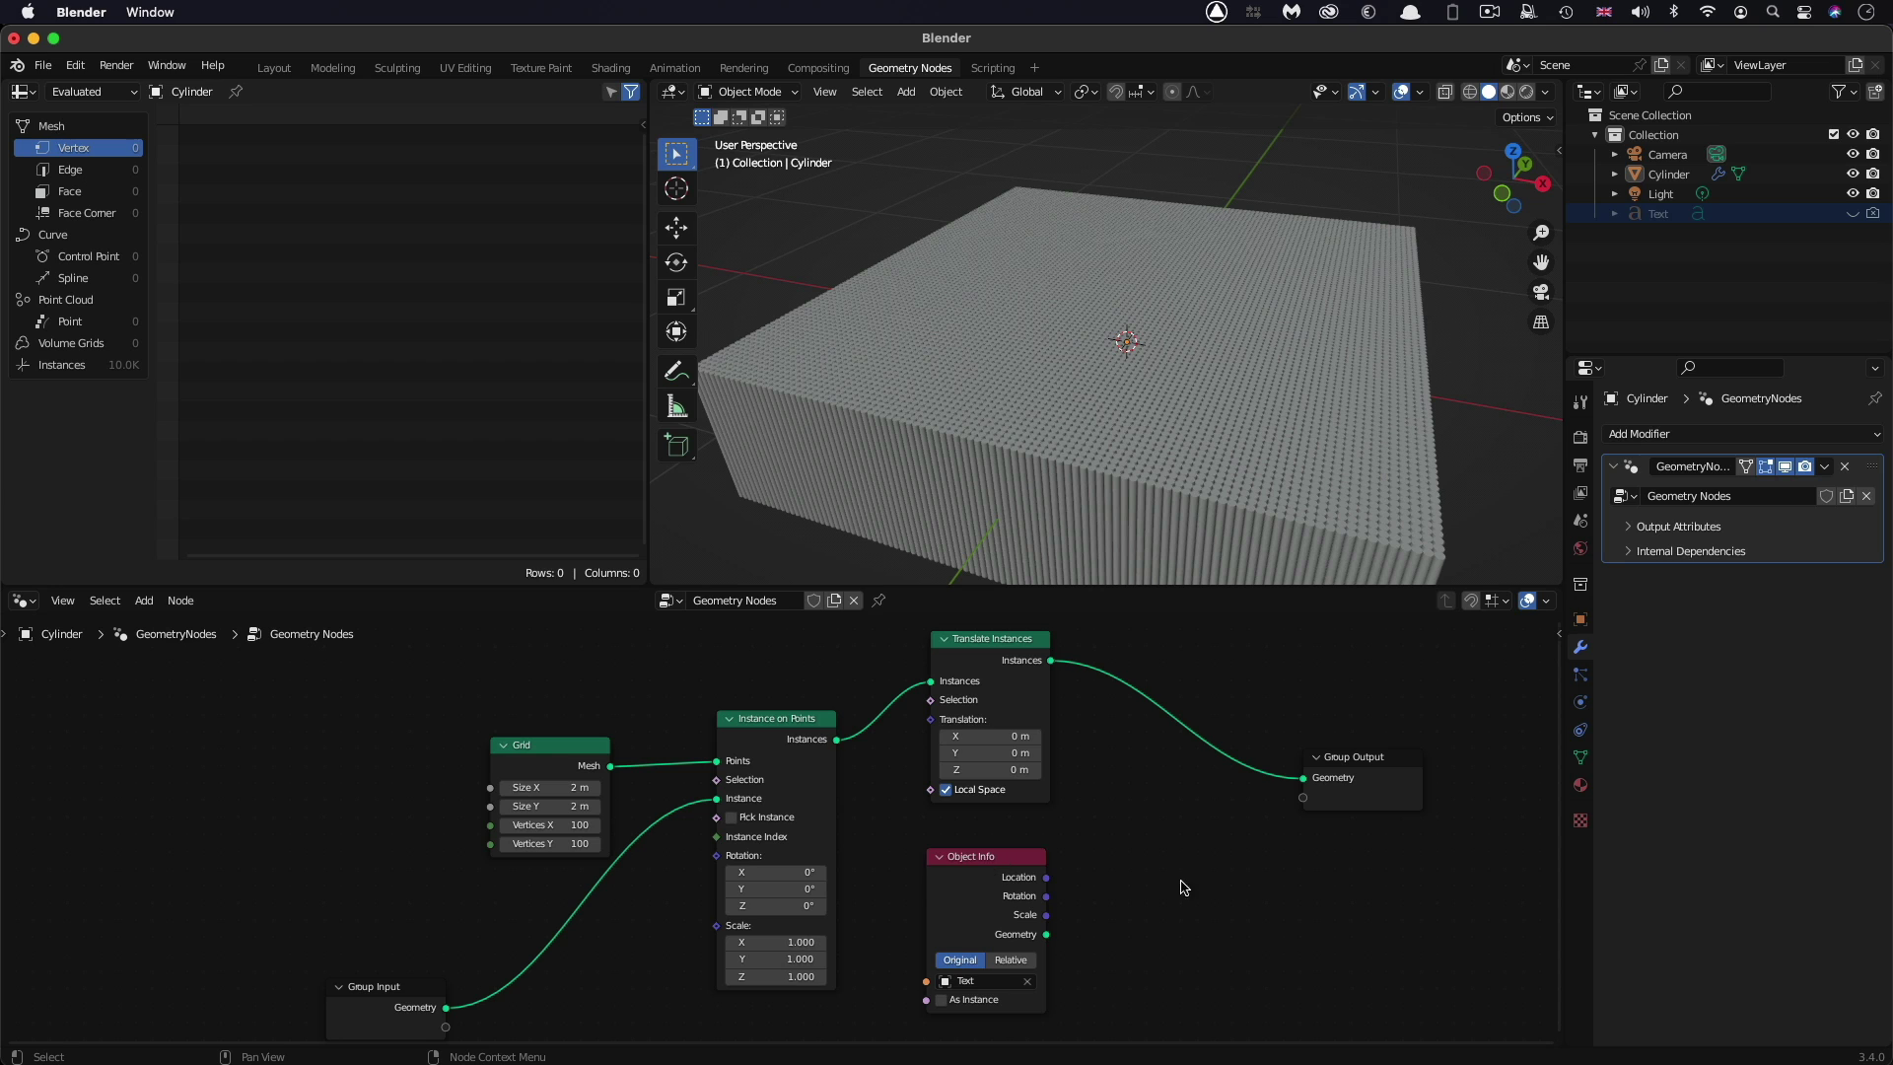
{"action": "left_click", "coordinate": [973, 859]}
{"action": "key", "text": "shift+a"}
{"action": "type", "text": "s"}
{"action": "type", "text": "geo"}
{"action": "key", "text": "Down"}
{"action": "key", "text": "Down"}
{"action": "key", "text": "Down"}
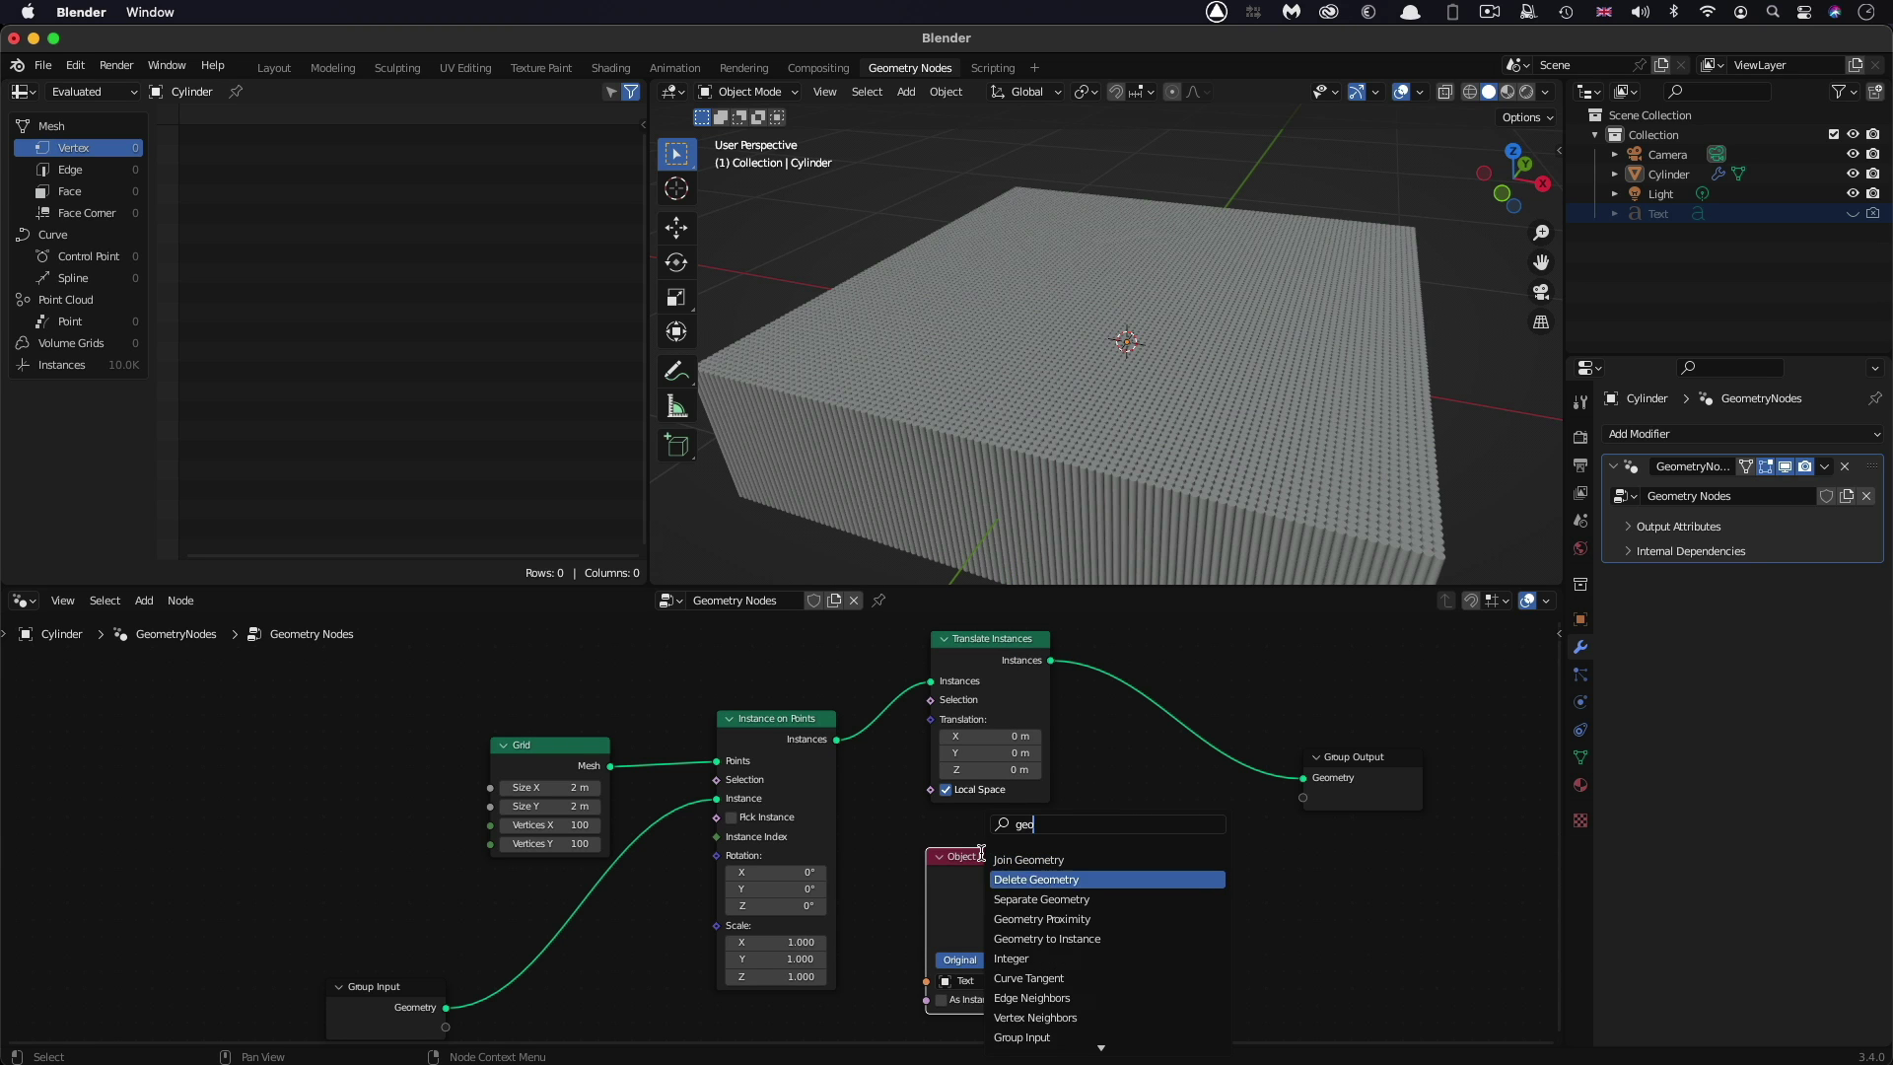
{"action": "key", "text": "Return"}
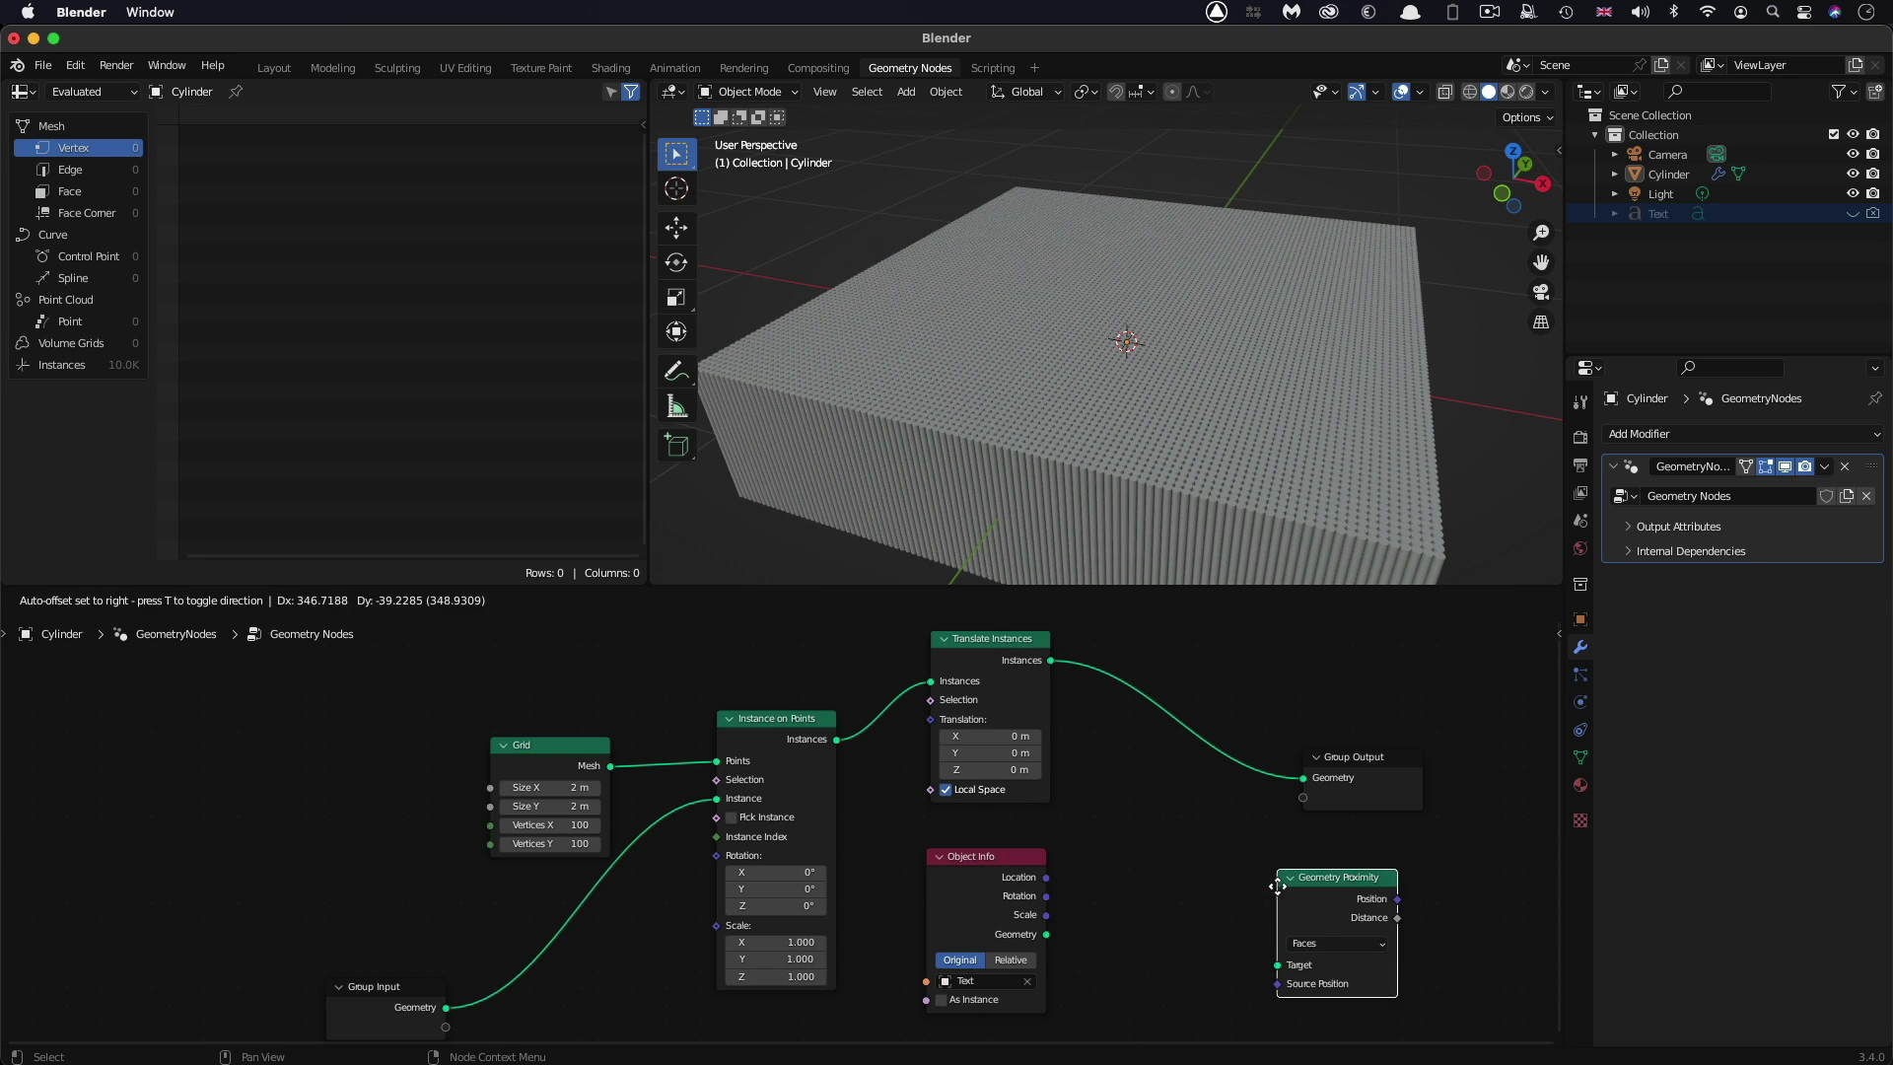
{"action": "left_click", "coordinate": [1167, 875]}
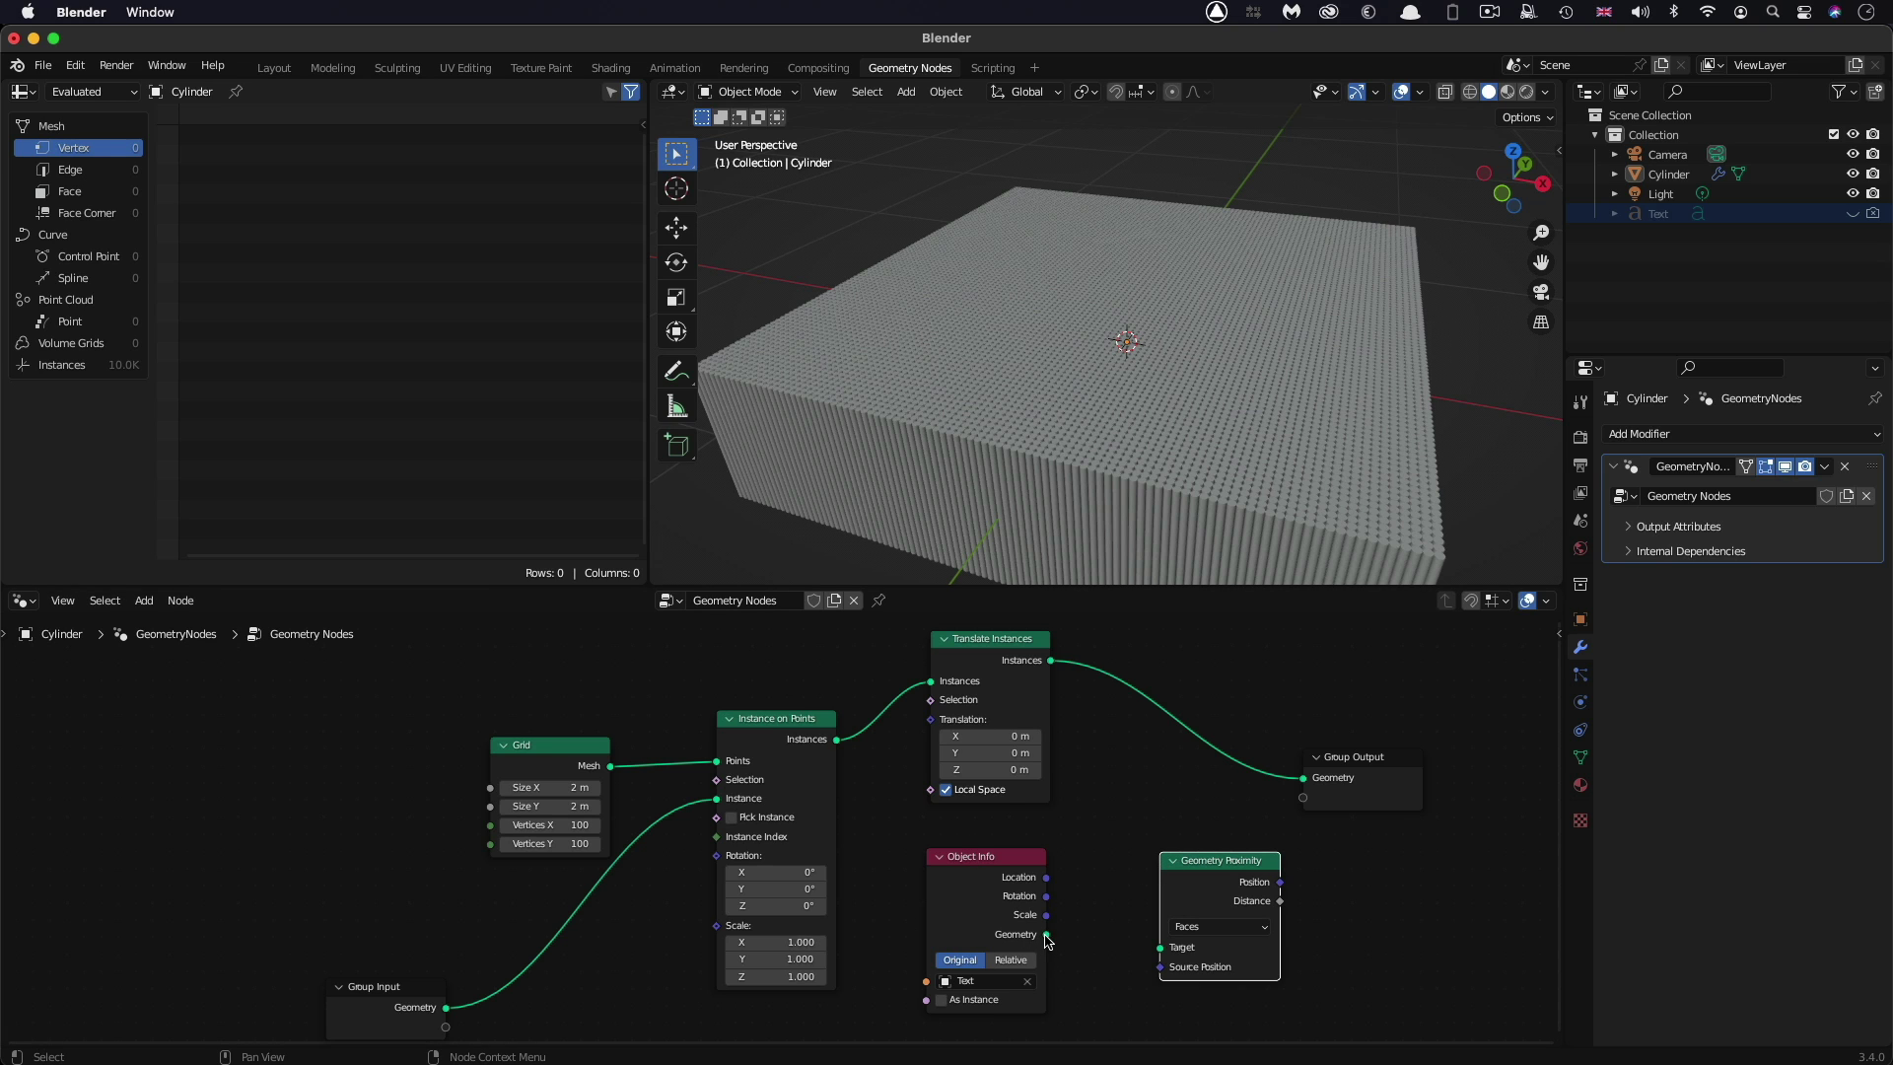
Link Object Info's Geometry to Geometry Proximity's Target and spread the proximity, Translate Instances and Group Output nodes apart
{"action": "left_click_drag", "start_coordinate": [1046, 937], "coordinate": [1164, 952]}
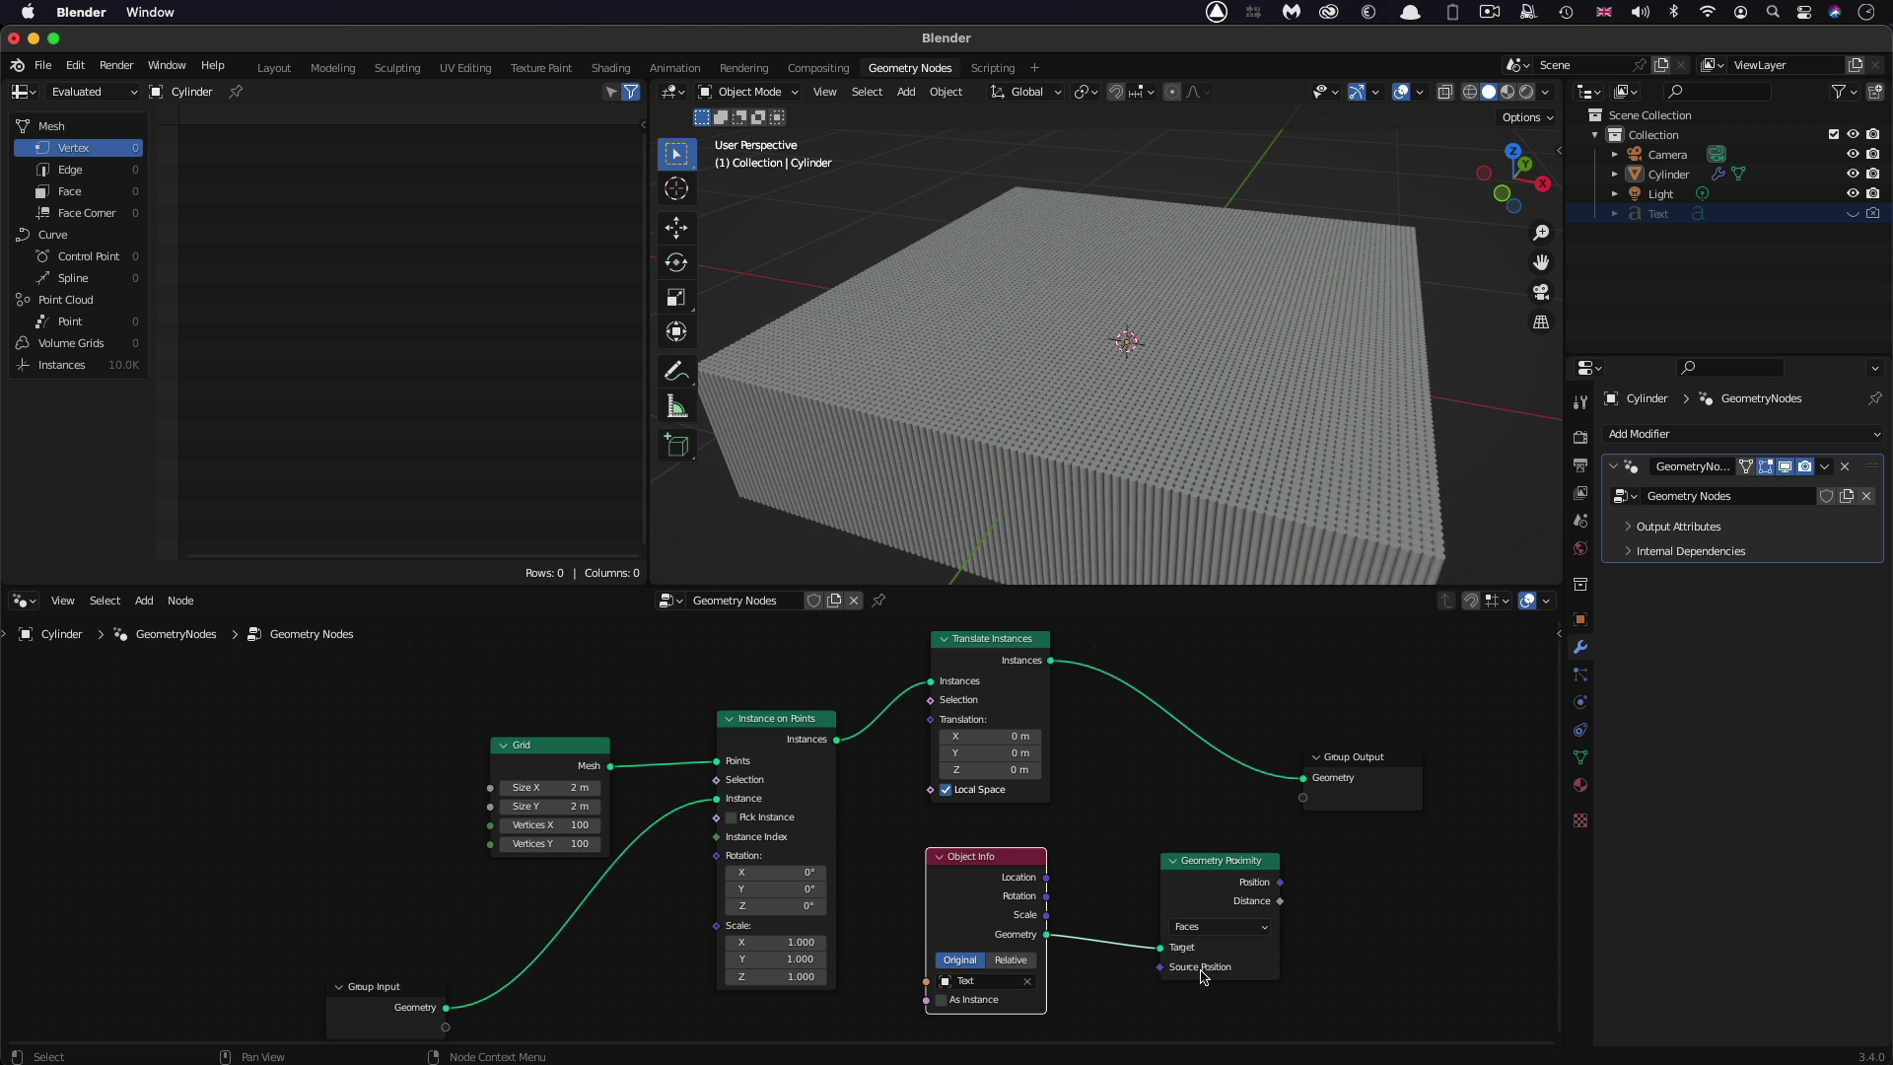
{"action": "left_click_drag", "start_coordinate": [1223, 861], "coordinate": [1146, 838]}
{"action": "left_click_drag", "start_coordinate": [1355, 757], "coordinate": [1368, 743]}
{"action": "left_click_drag", "start_coordinate": [1019, 660], "coordinate": [1211, 656]}
{"action": "left_click_drag", "start_coordinate": [1370, 761], "coordinate": [1463, 756]}
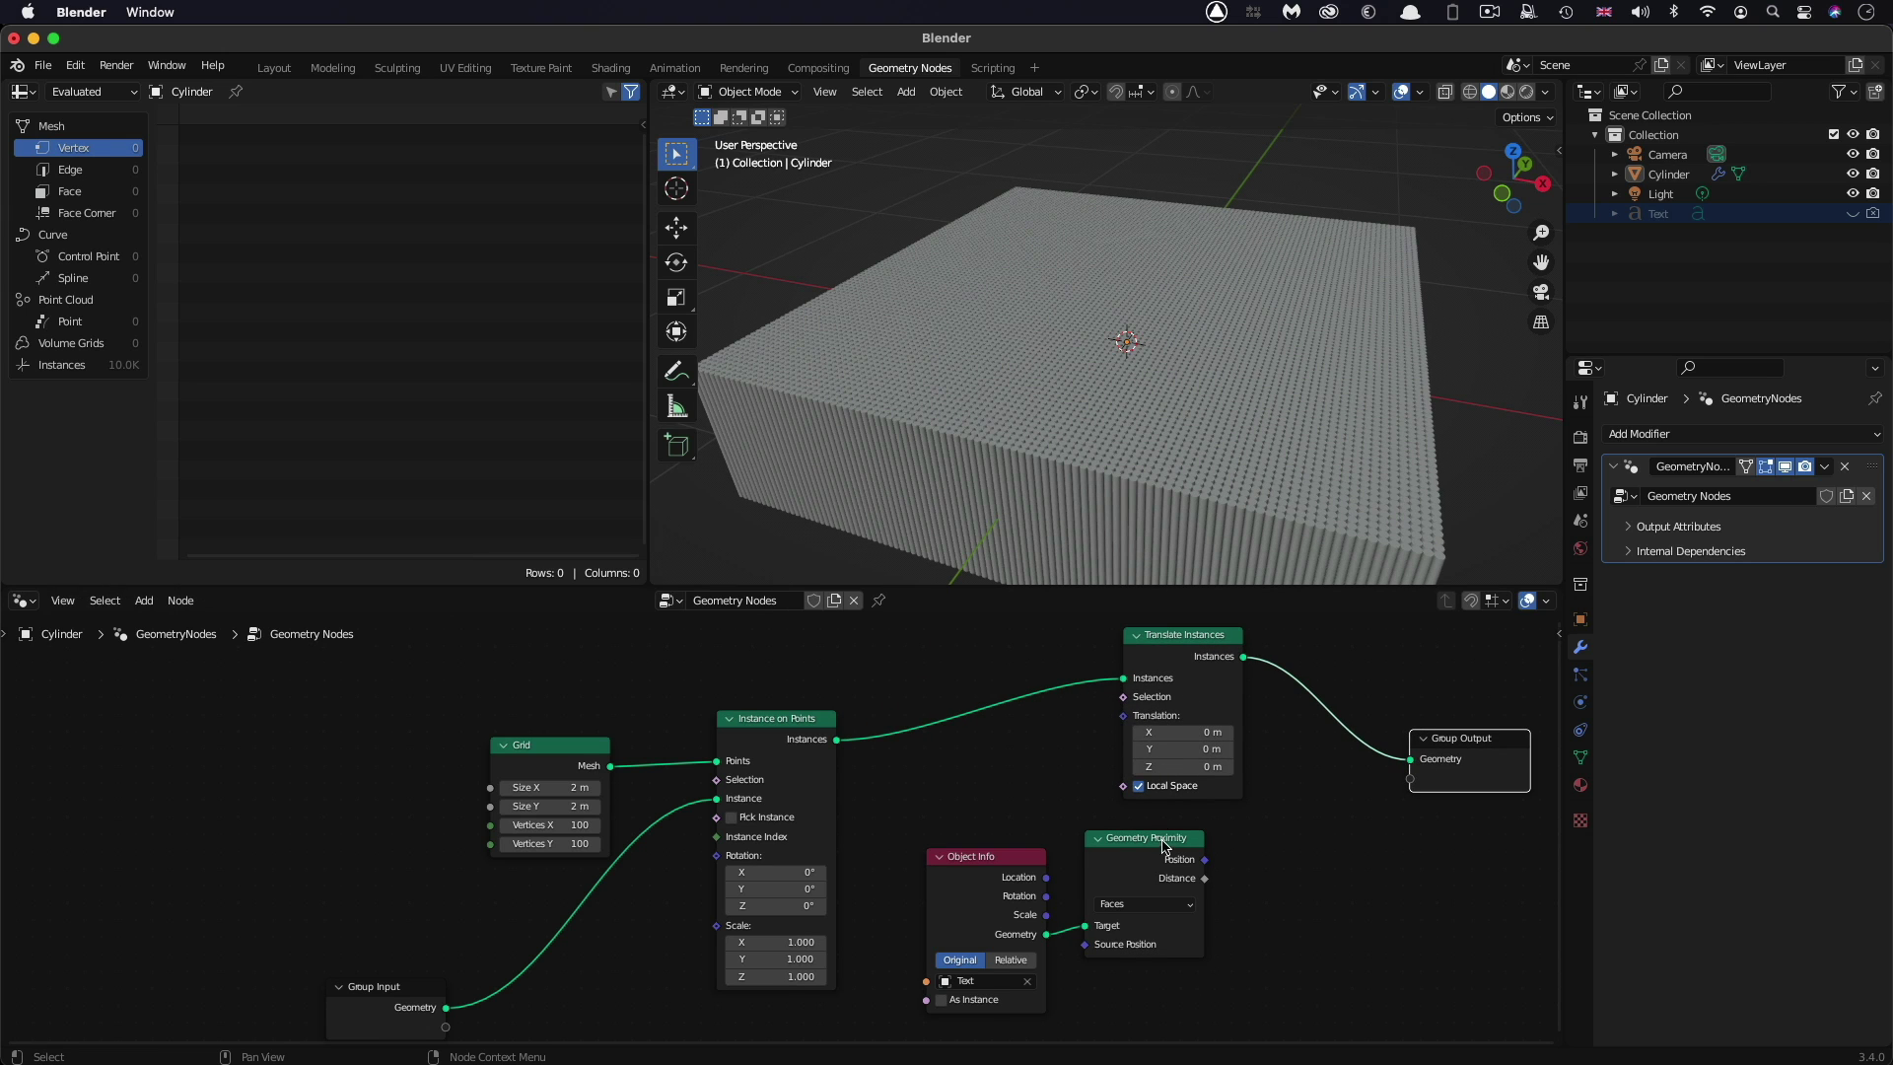
{"action": "left_click_drag", "start_coordinate": [1163, 846], "coordinate": [1146, 851]}
{"action": "left_click_drag", "start_coordinate": [1192, 636], "coordinate": [1274, 636]}
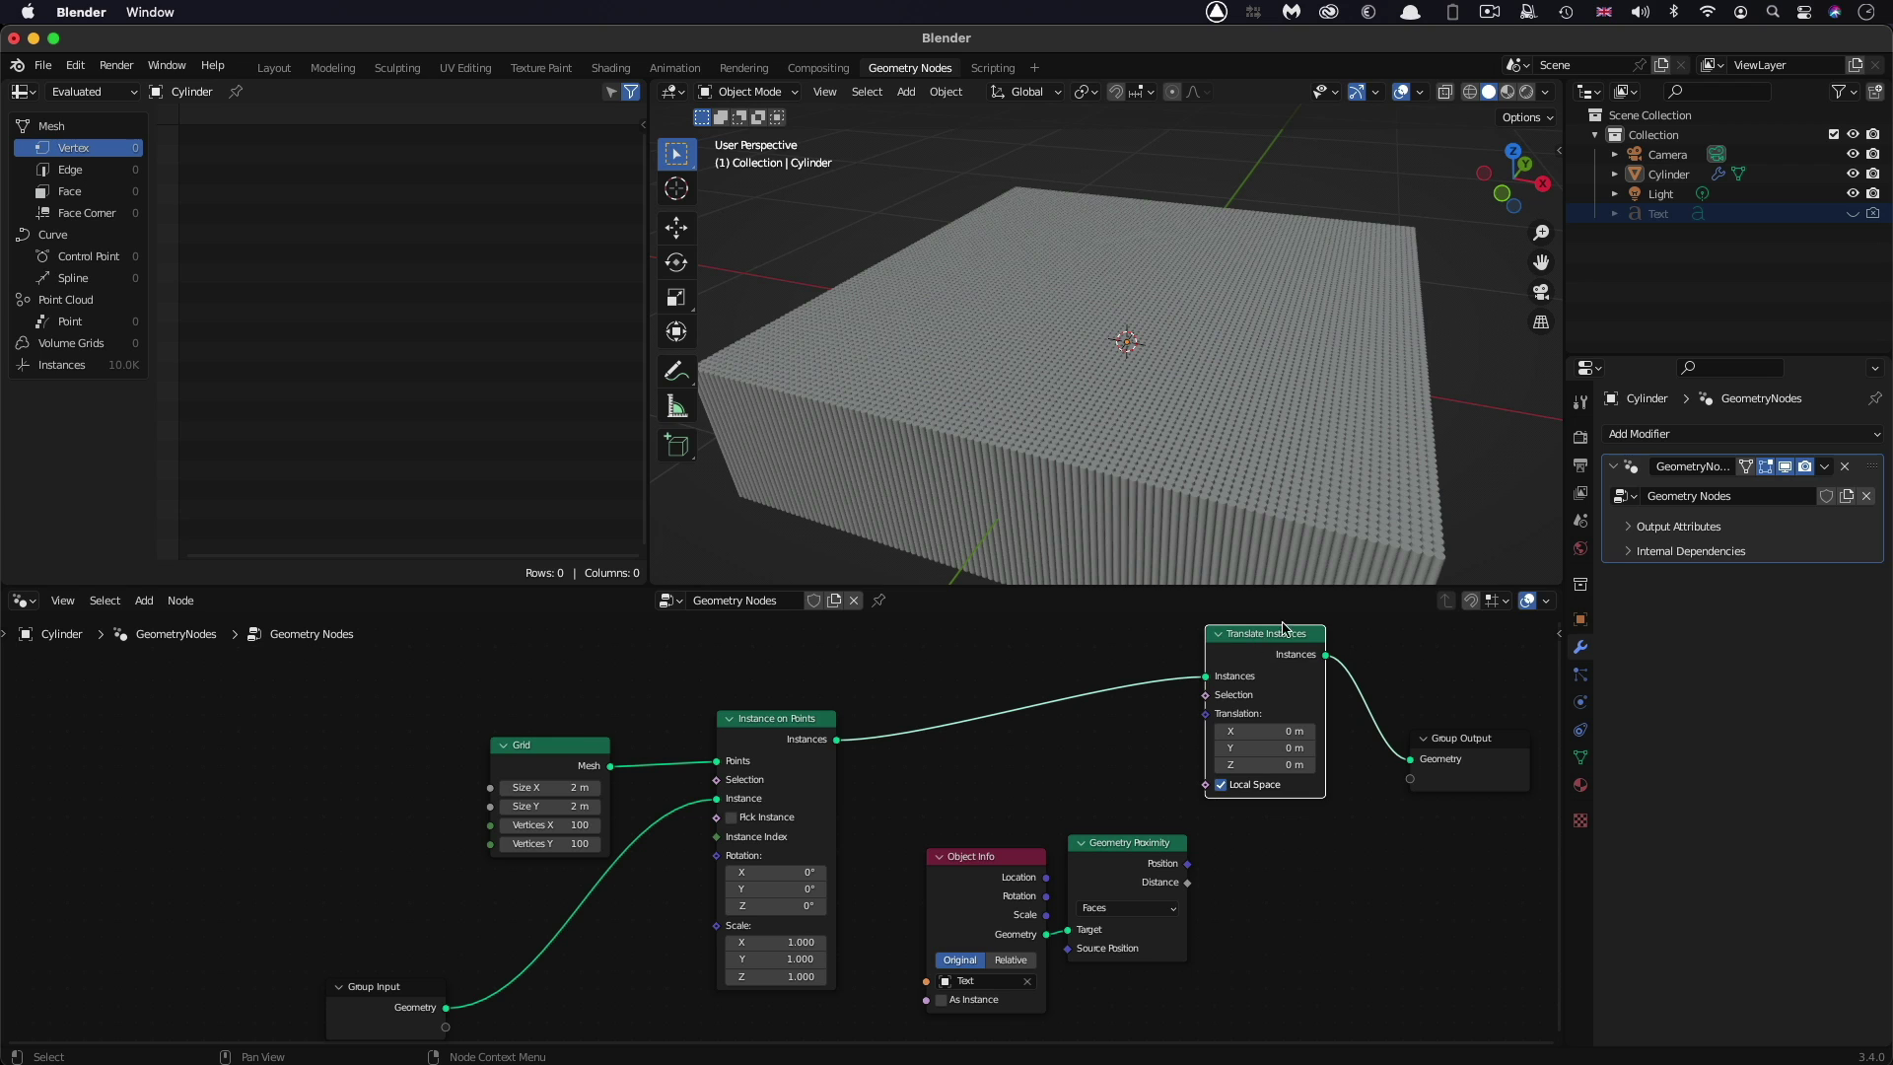
{"action": "left_click_drag", "start_coordinate": [1304, 628], "coordinate": [1341, 643]}
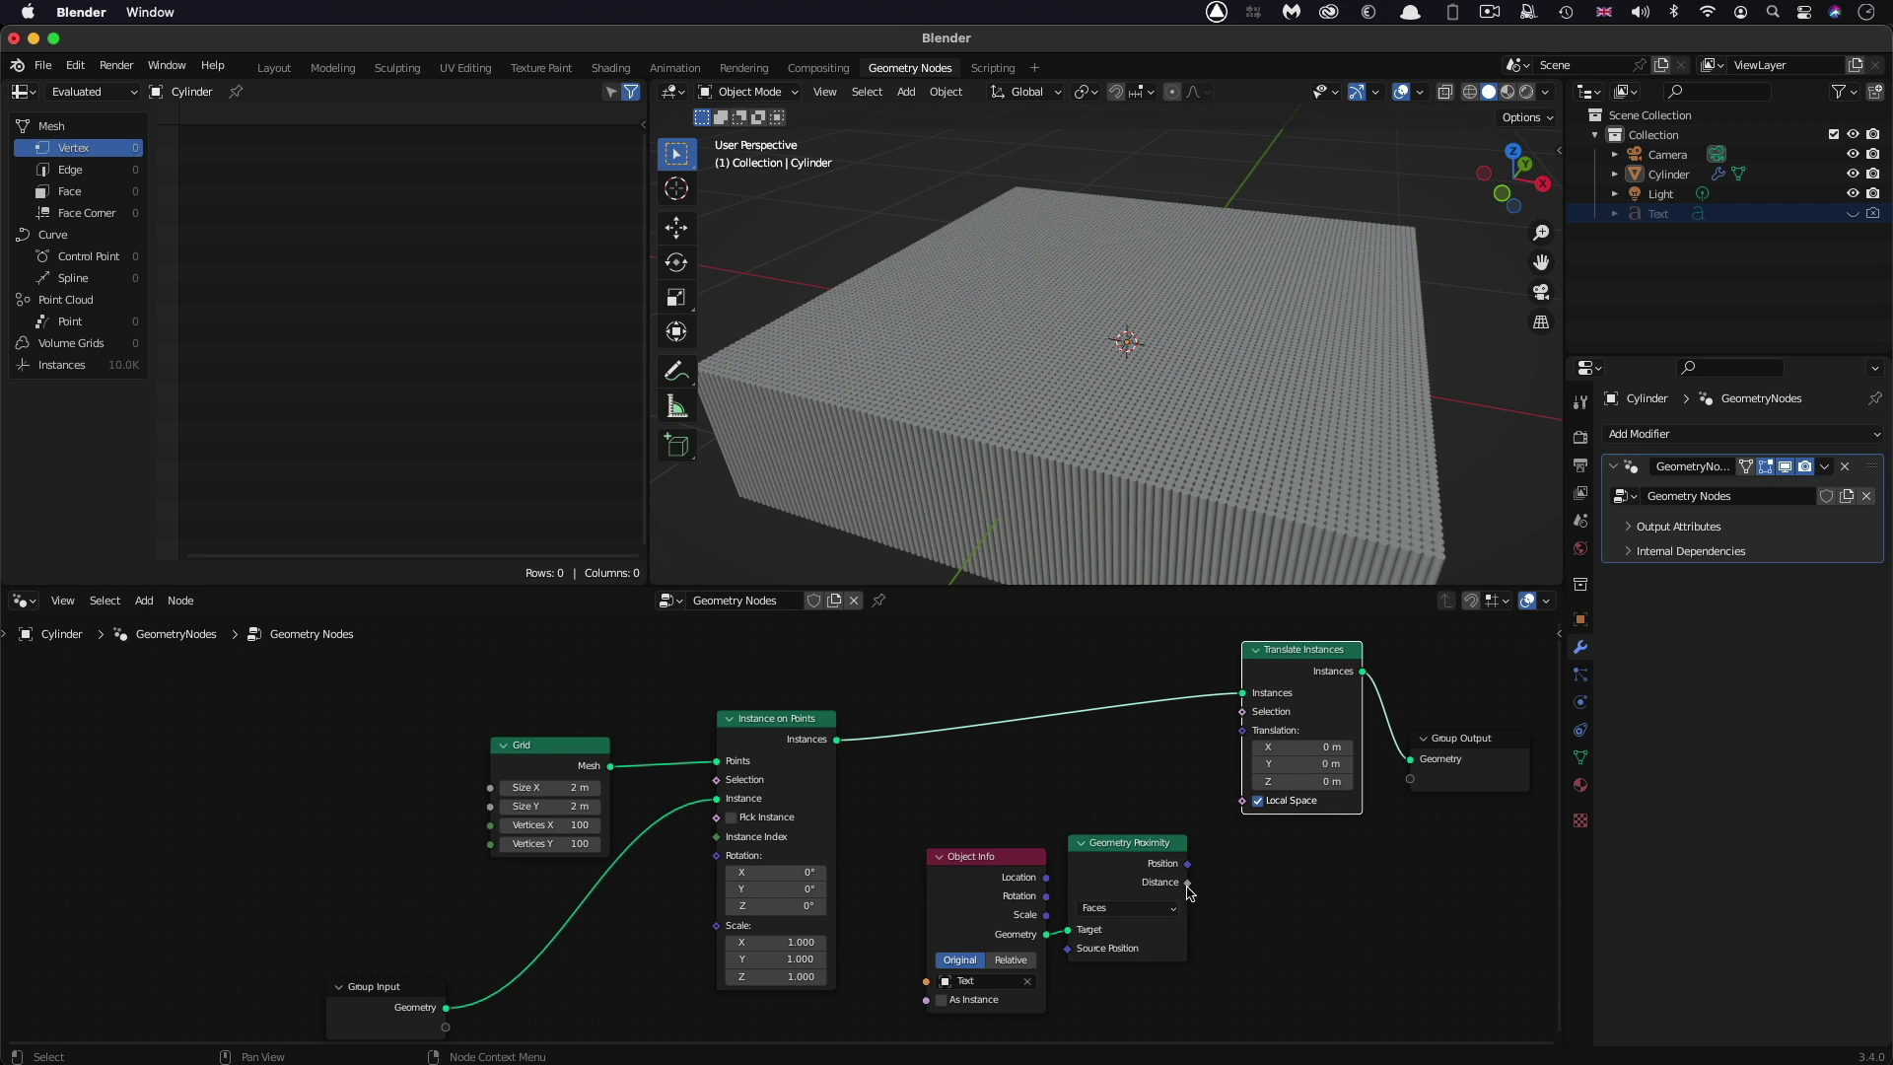
Link Geometry Proximity's Distance output to the Translation input of Translate Instances and inspect the displaced cylinders from above
{"action": "left_click_drag", "start_coordinate": [1188, 883], "coordinate": [1242, 731]}
{"action": "scroll", "coordinate": [1203, 504], "scroll_direction": "up", "scroll_amount": 10}
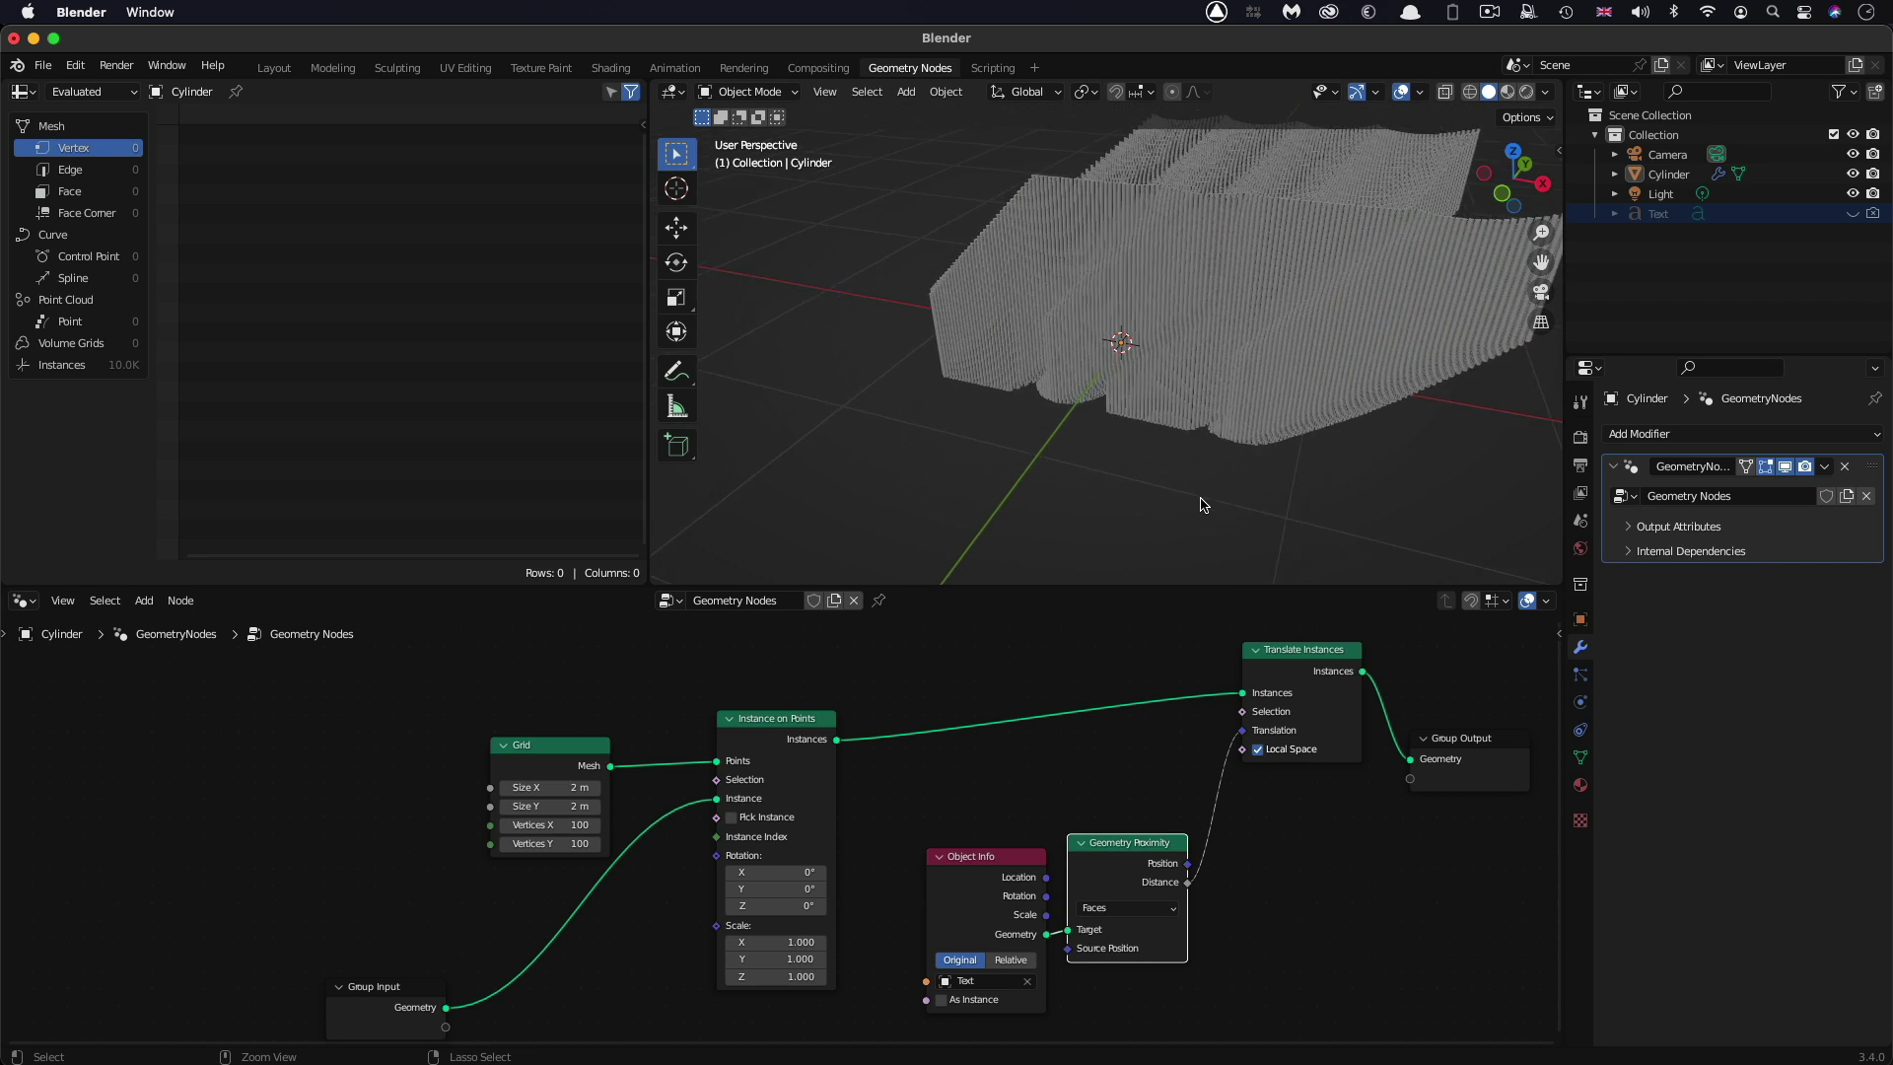
{"action": "scroll", "coordinate": [1198, 503], "scroll_direction": "down", "scroll_amount": 10}
{"action": "scroll", "coordinate": [1187, 483], "scroll_direction": "up", "scroll_amount": 10}
{"action": "scroll", "coordinate": [1187, 486], "scroll_direction": "down", "scroll_amount": 8}
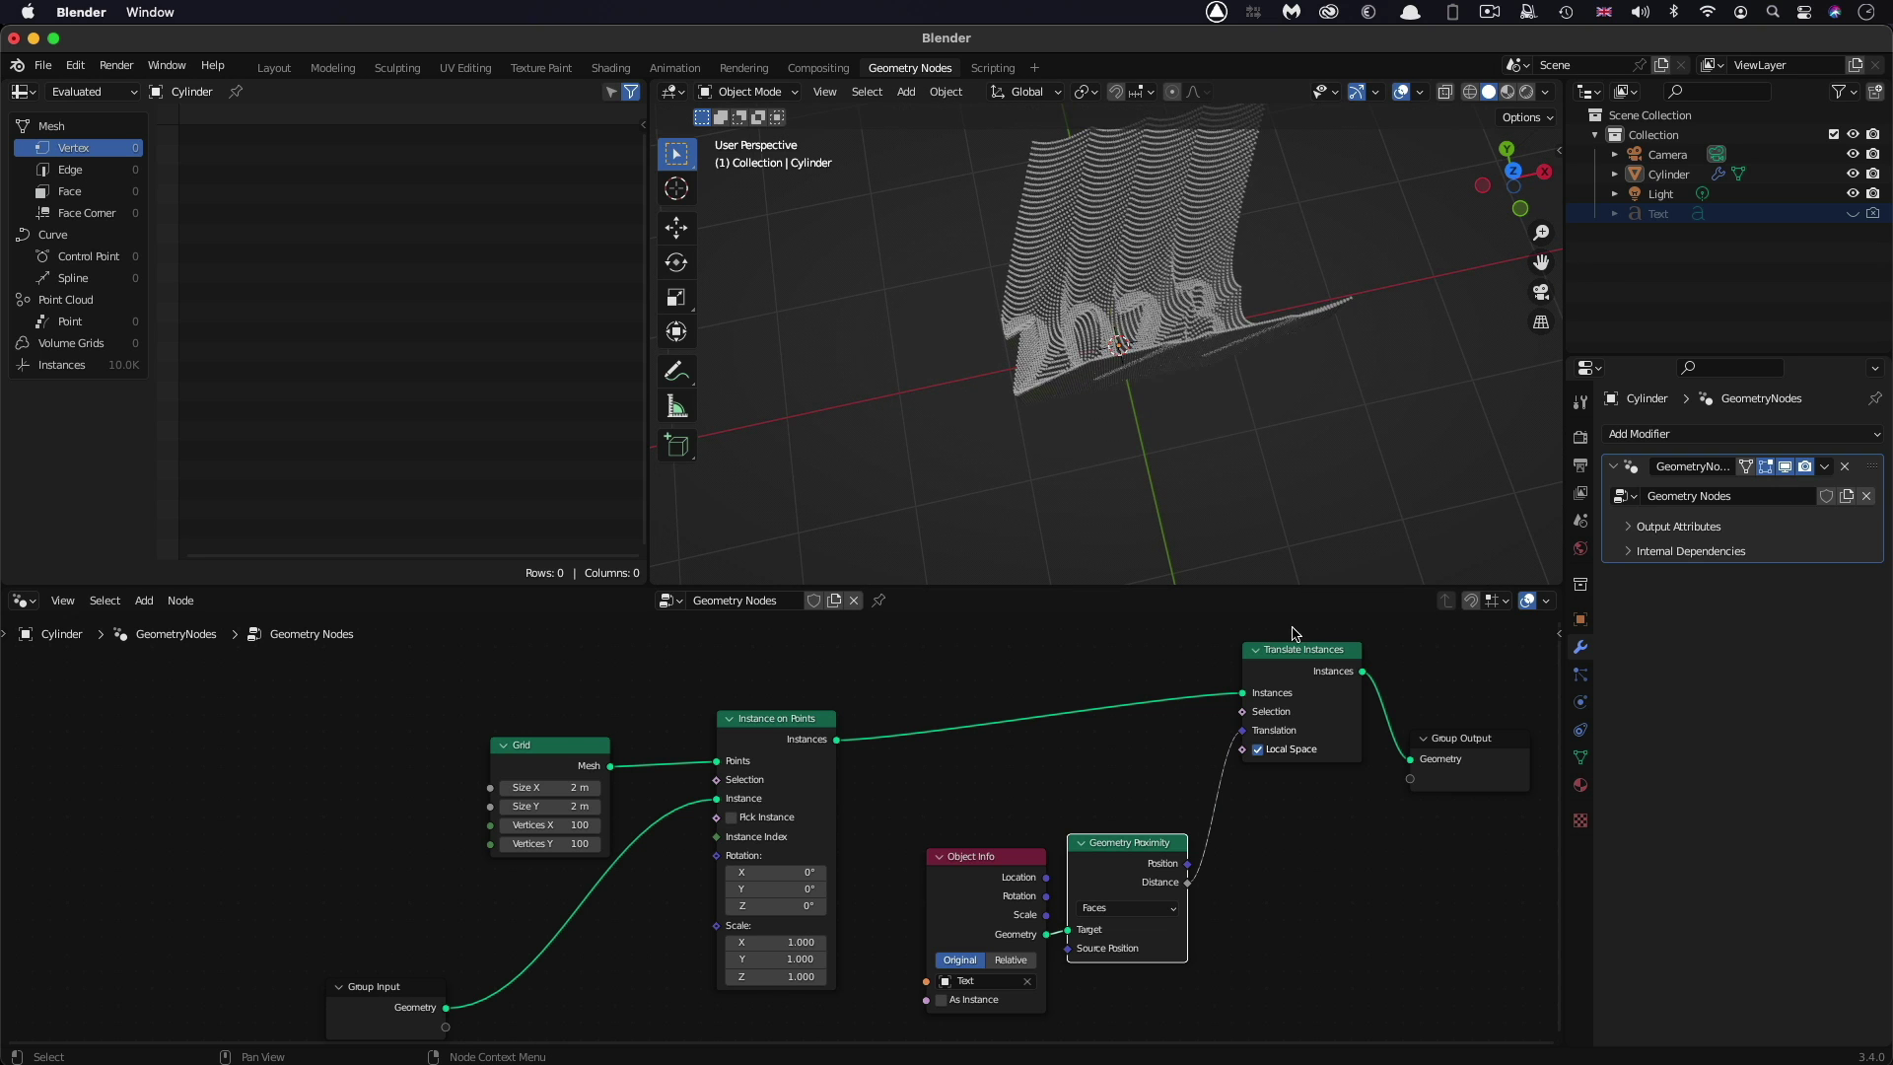
Move Translate Instances and Group Output right and Object Info and Geometry Proximity left to open space between them
{"action": "left_click_drag", "start_coordinate": [1315, 662], "coordinate": [1326, 662]}
{"action": "left_click_drag", "start_coordinate": [1456, 756], "coordinate": [1493, 714]}
{"action": "left_click_drag", "start_coordinate": [1322, 654], "coordinate": [1372, 676]}
{"action": "left_click_drag", "start_coordinate": [1134, 847], "coordinate": [1042, 793]}
{"action": "left_click", "coordinate": [986, 856], "text": "shift"}
{"action": "left_click", "coordinate": [1279, 926]}
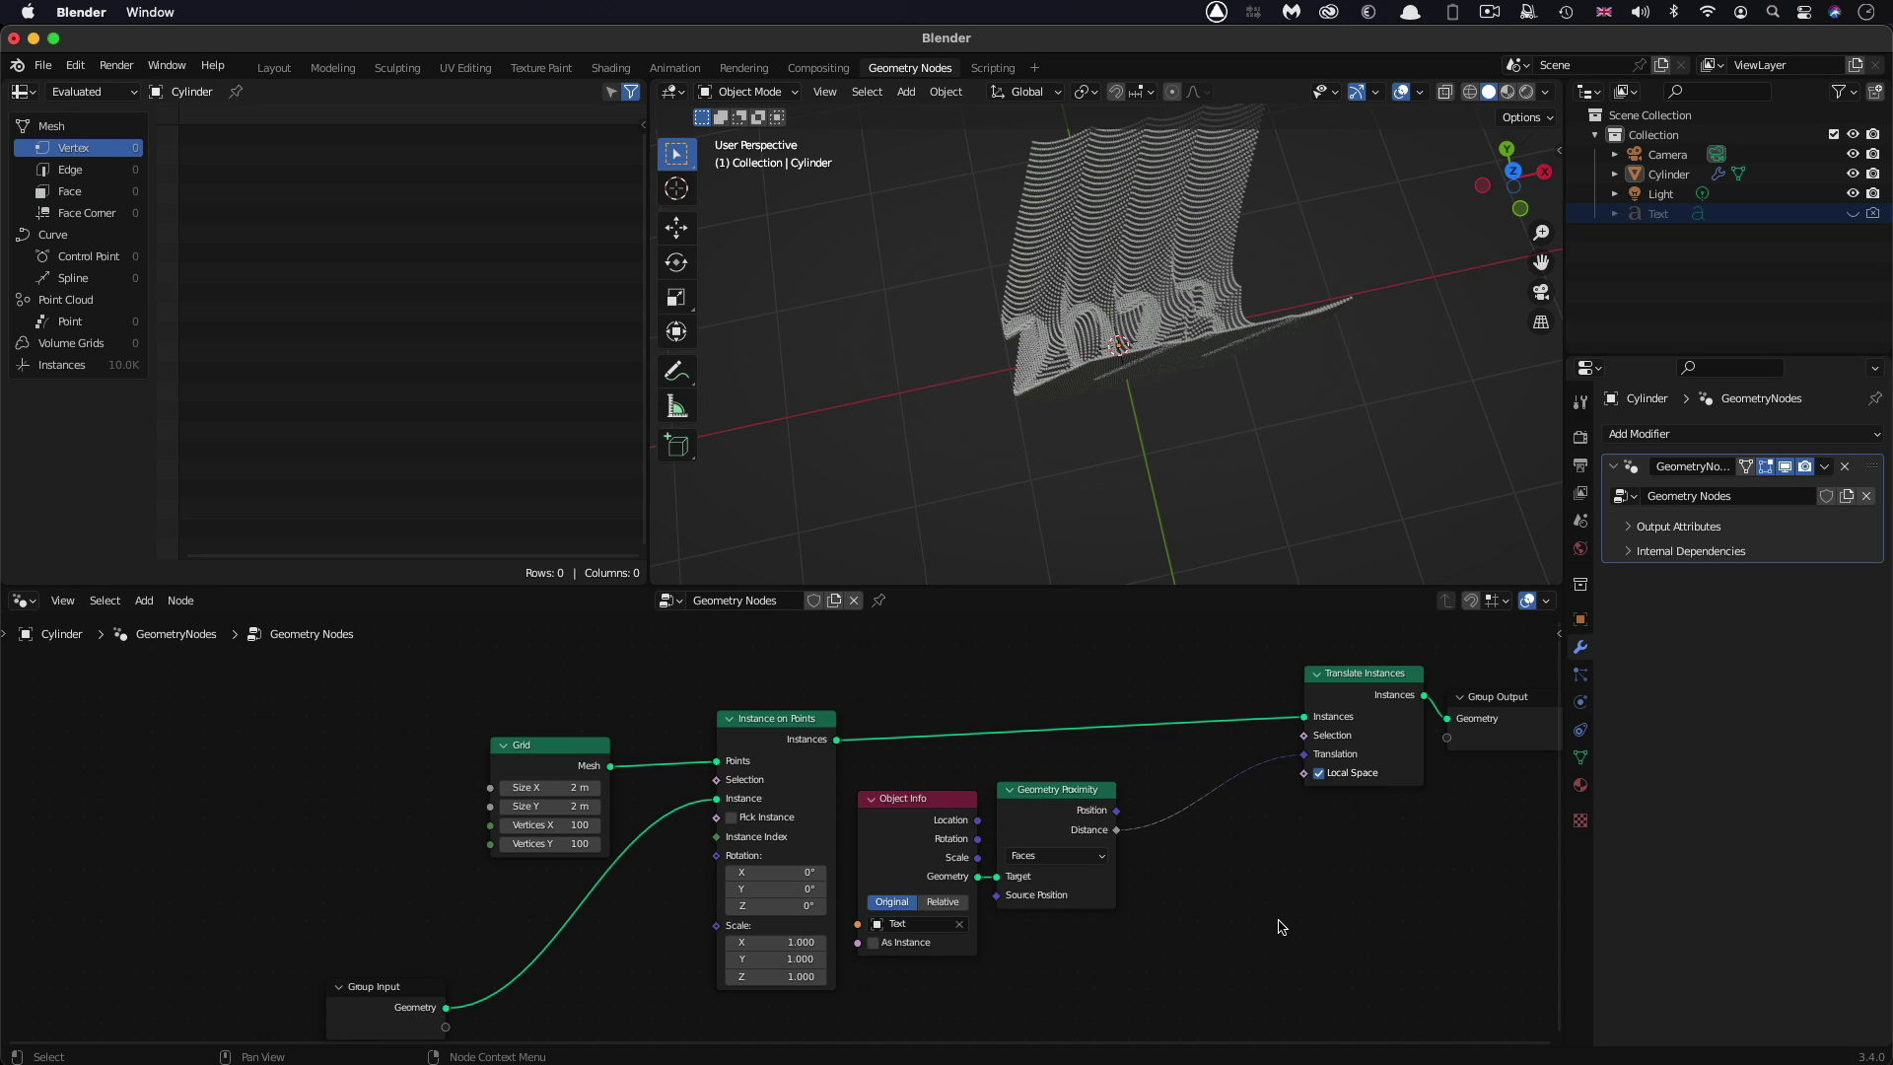
Add a Vector Math node below Translate Instances and set its operation to Multiply
{"action": "key", "text": "shift+a"}
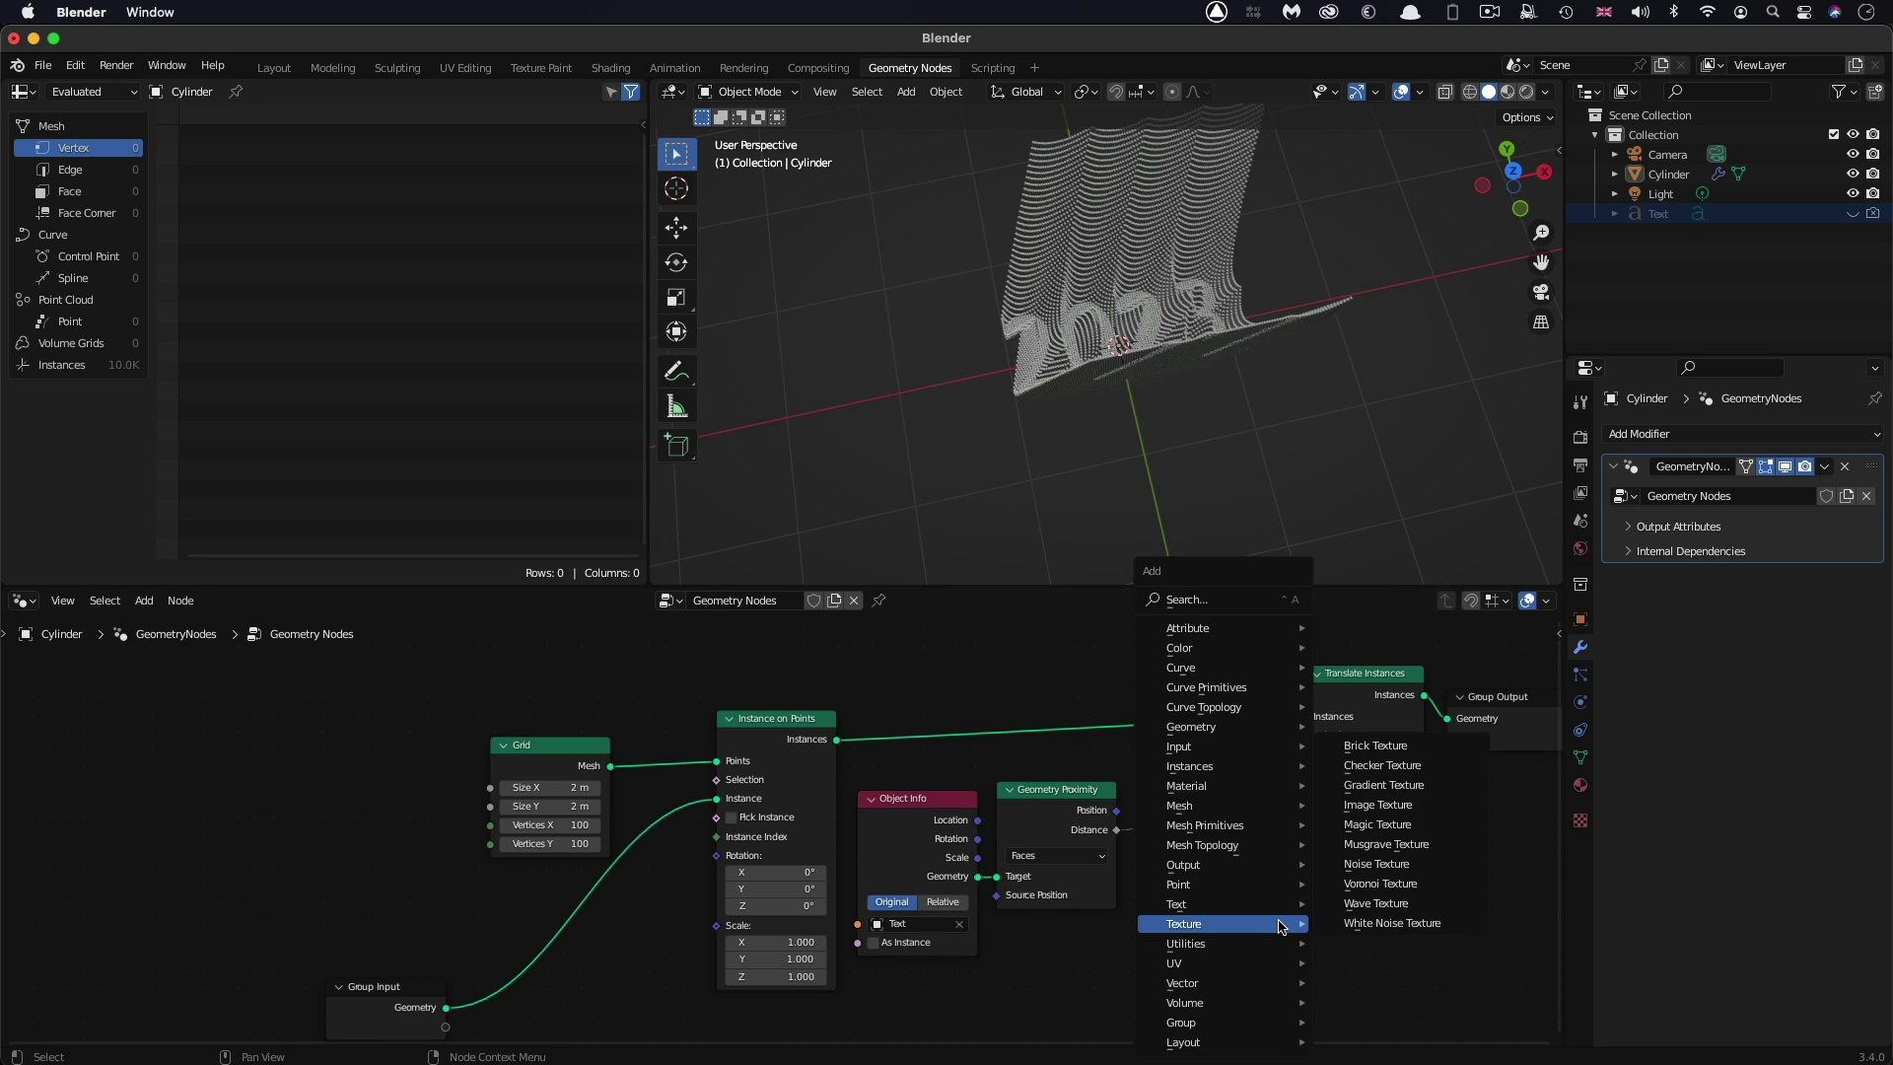
{"action": "type", "text": "s"}
{"action": "type", "text": "vecto"}
{"action": "key", "text": "Down"}
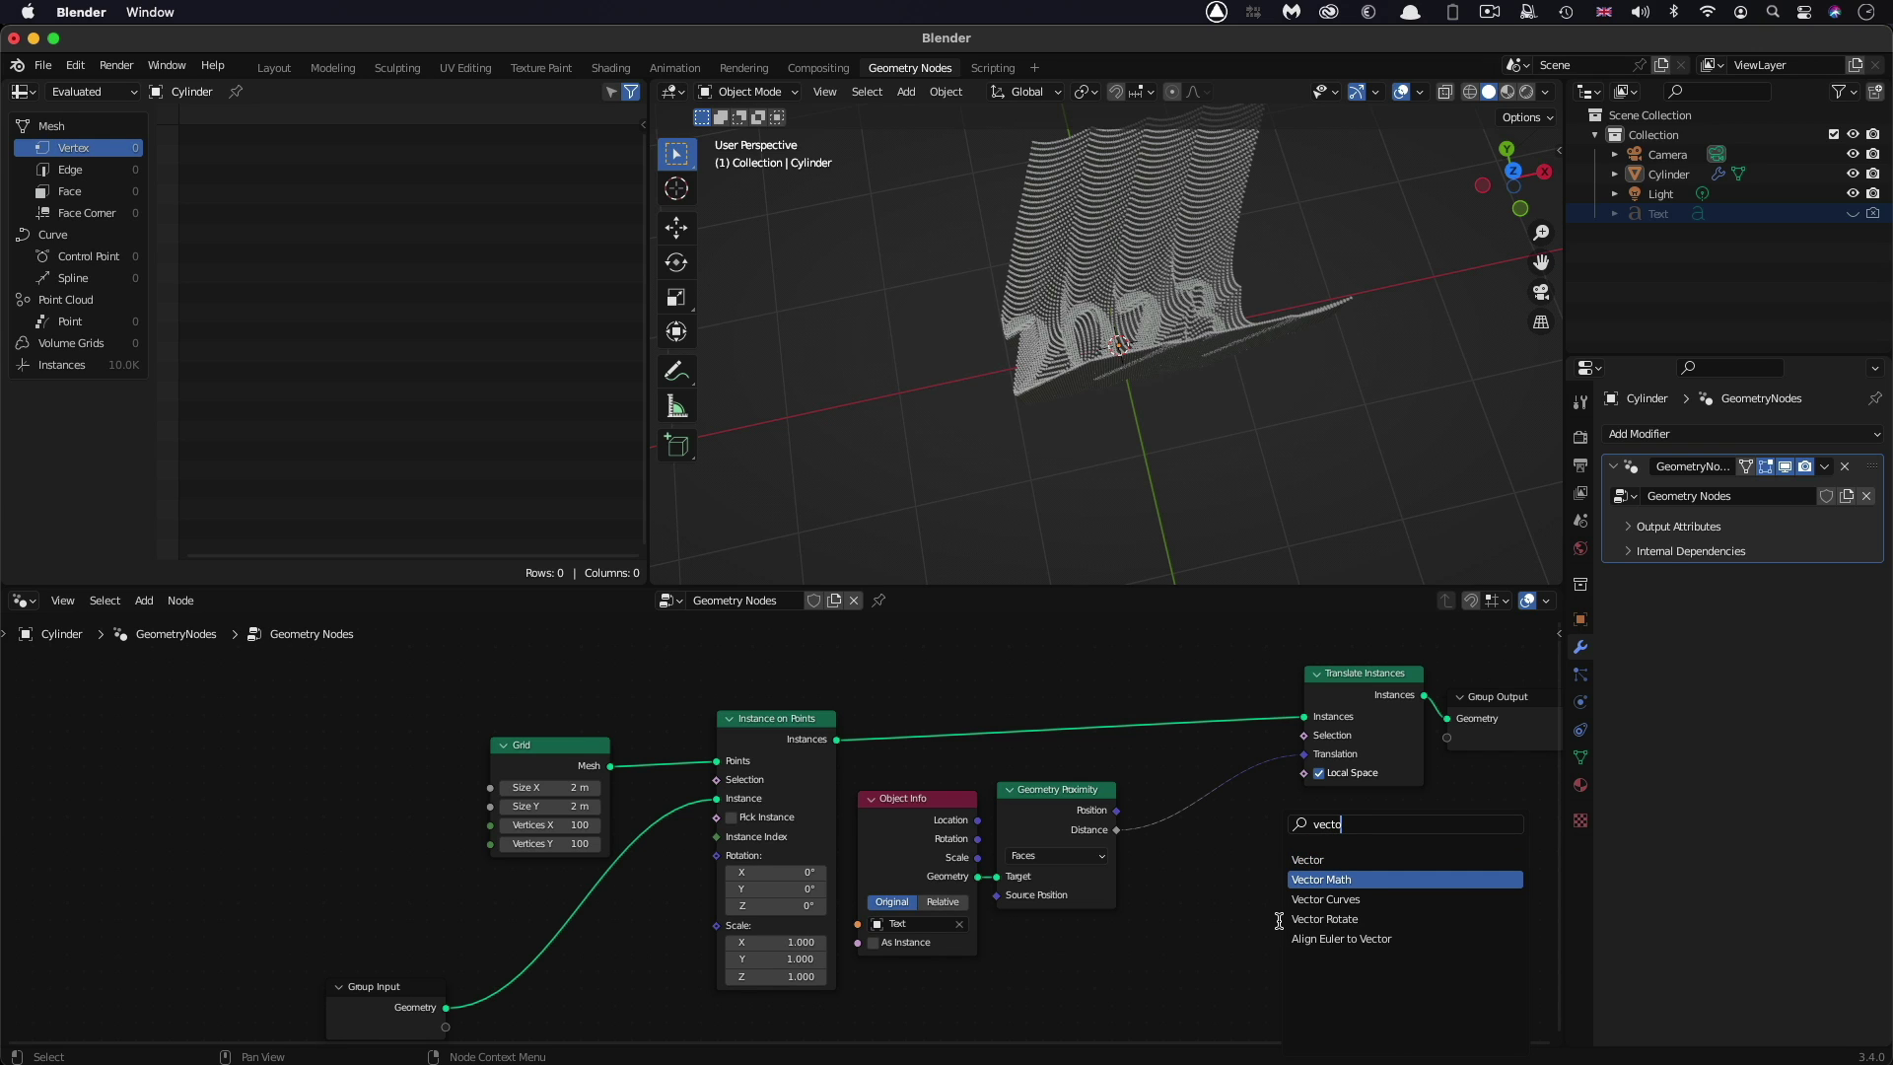
{"action": "key", "text": "Return"}
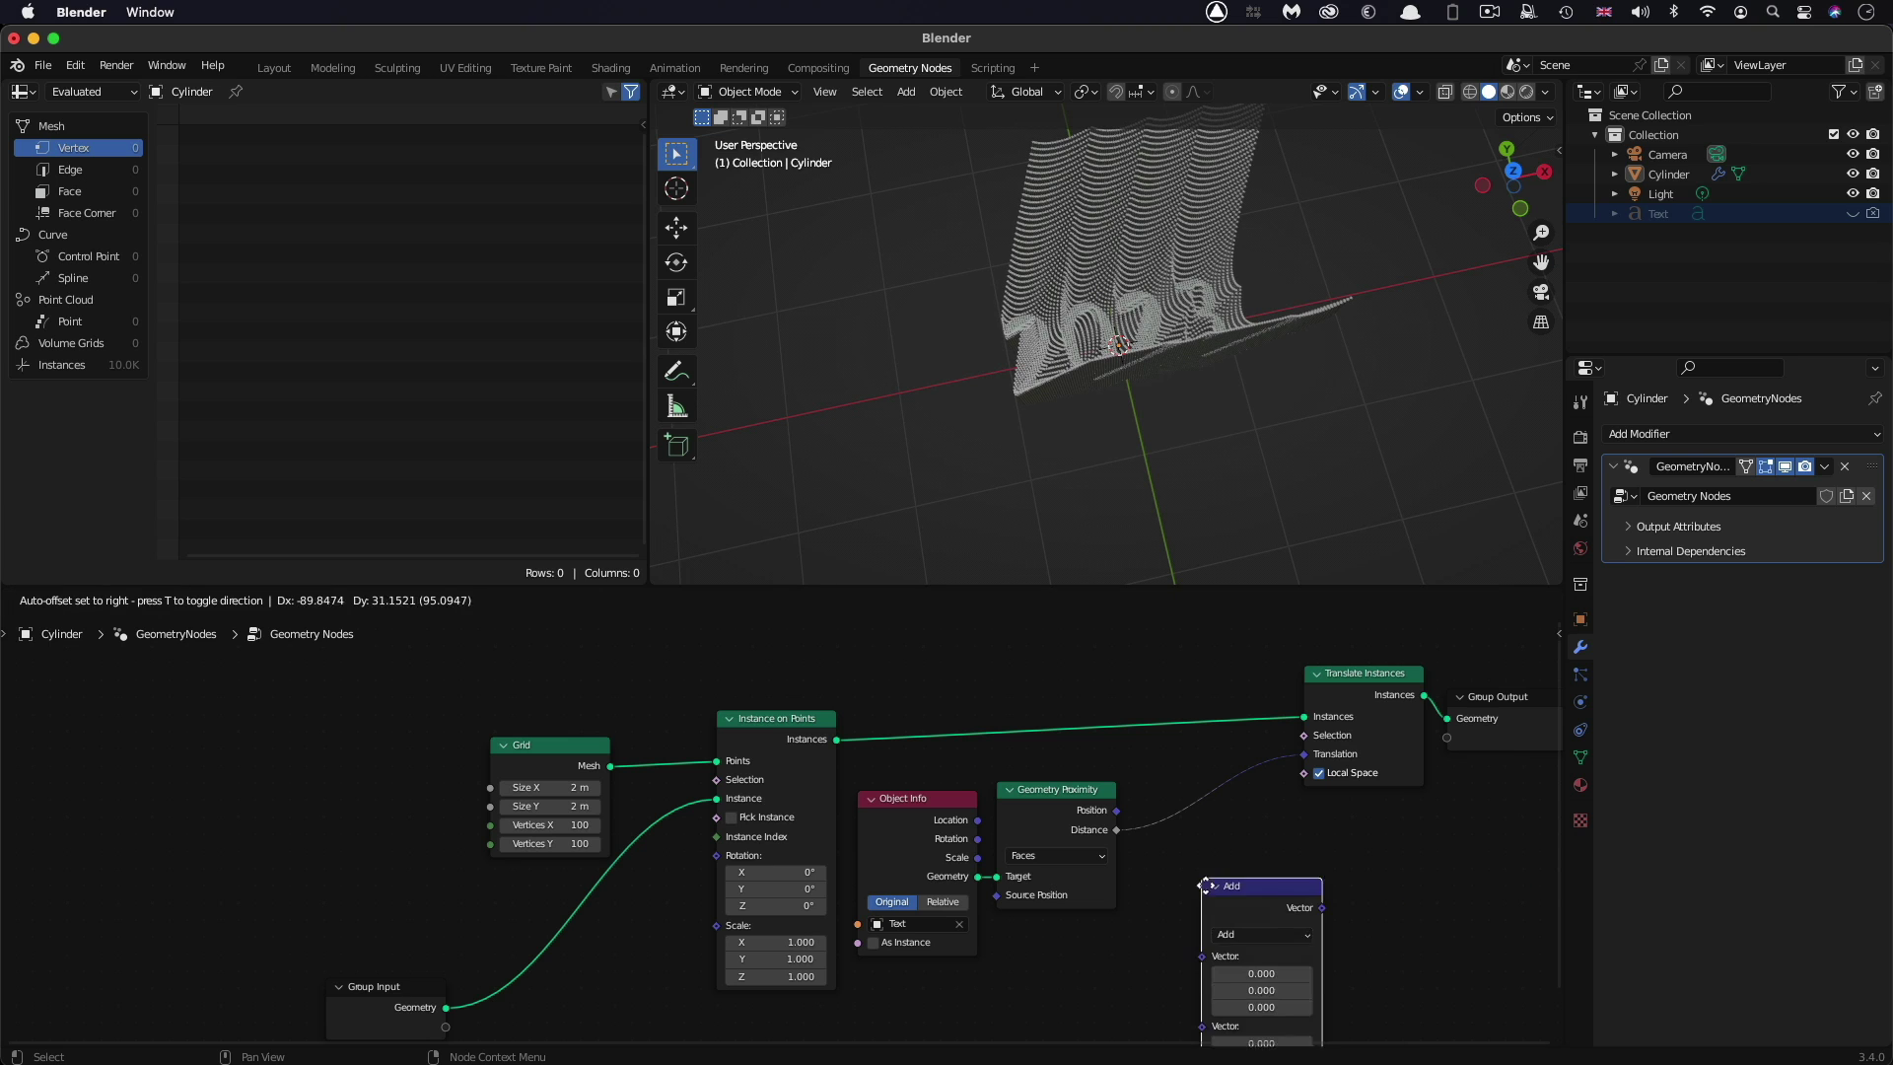
{"action": "left_click", "coordinate": [1252, 820]}
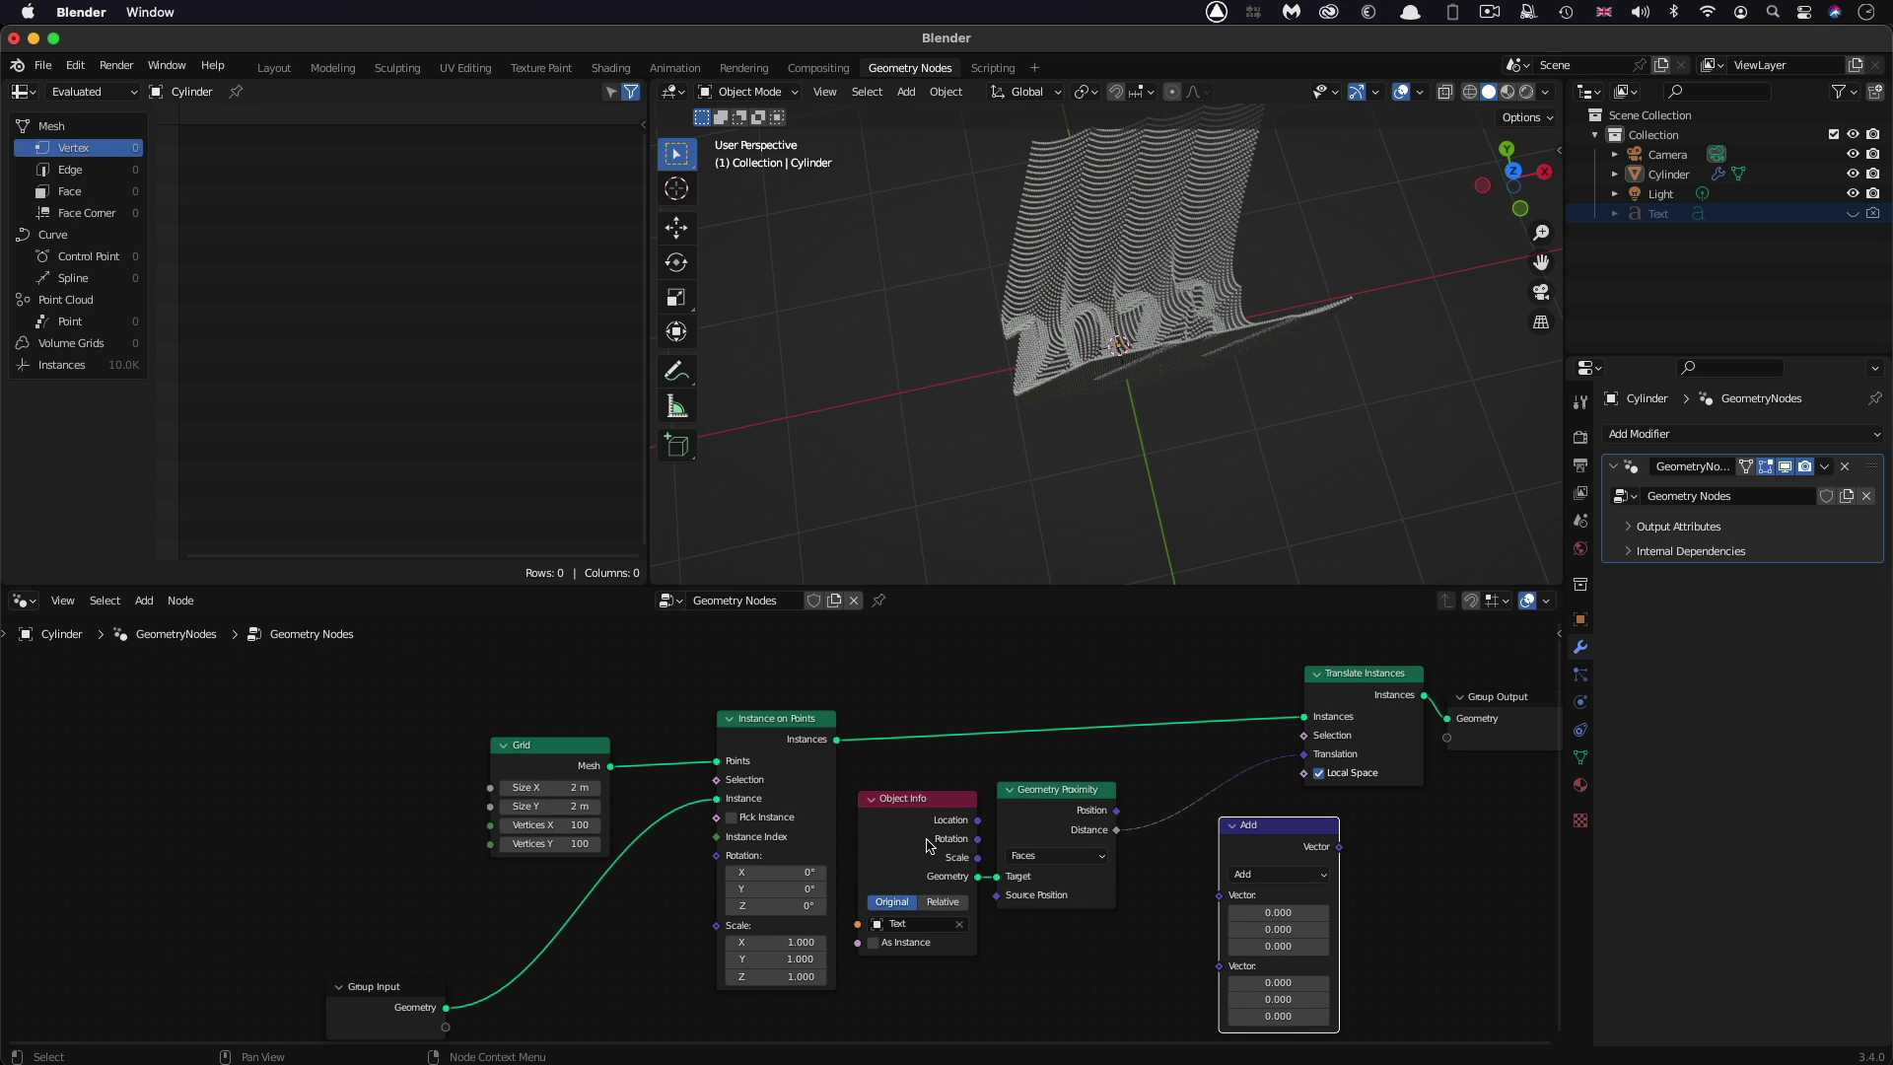
{"action": "left_click", "coordinate": [1286, 874]}
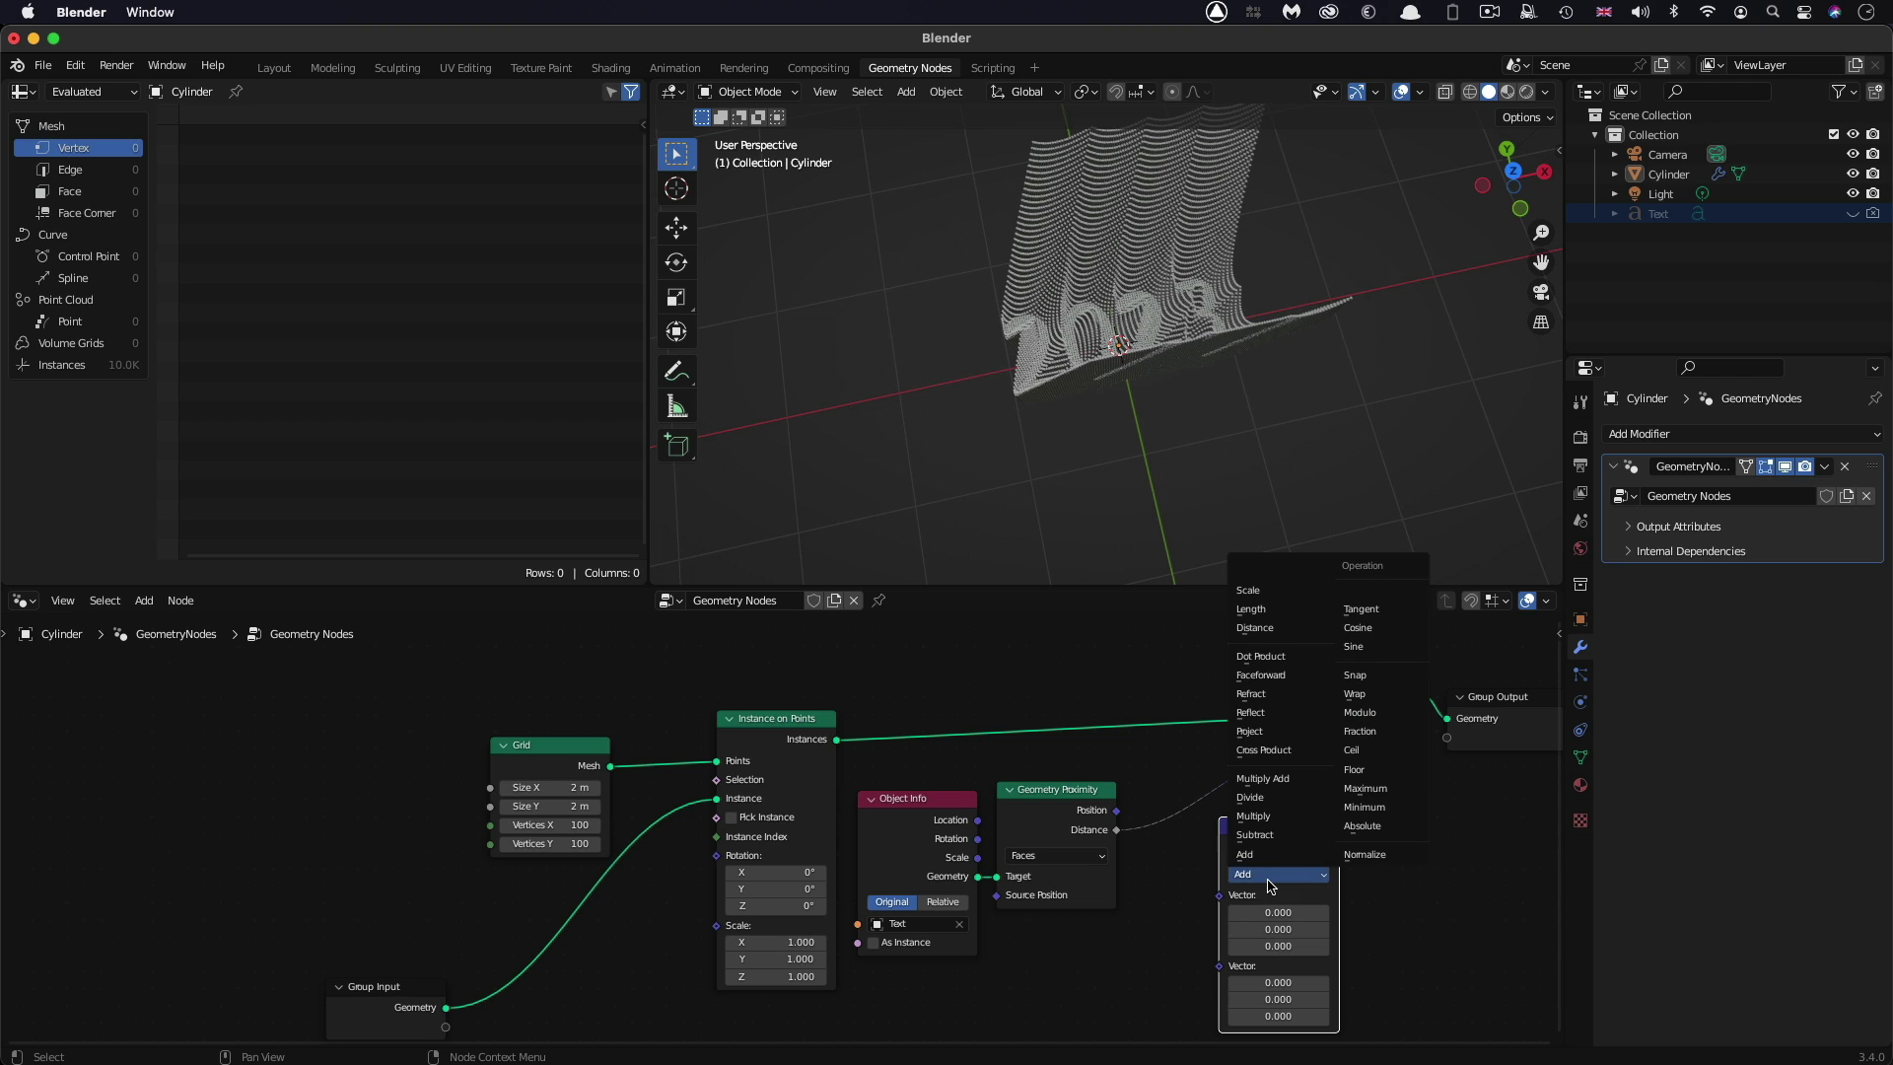
{"action": "left_click", "coordinate": [1261, 817]}
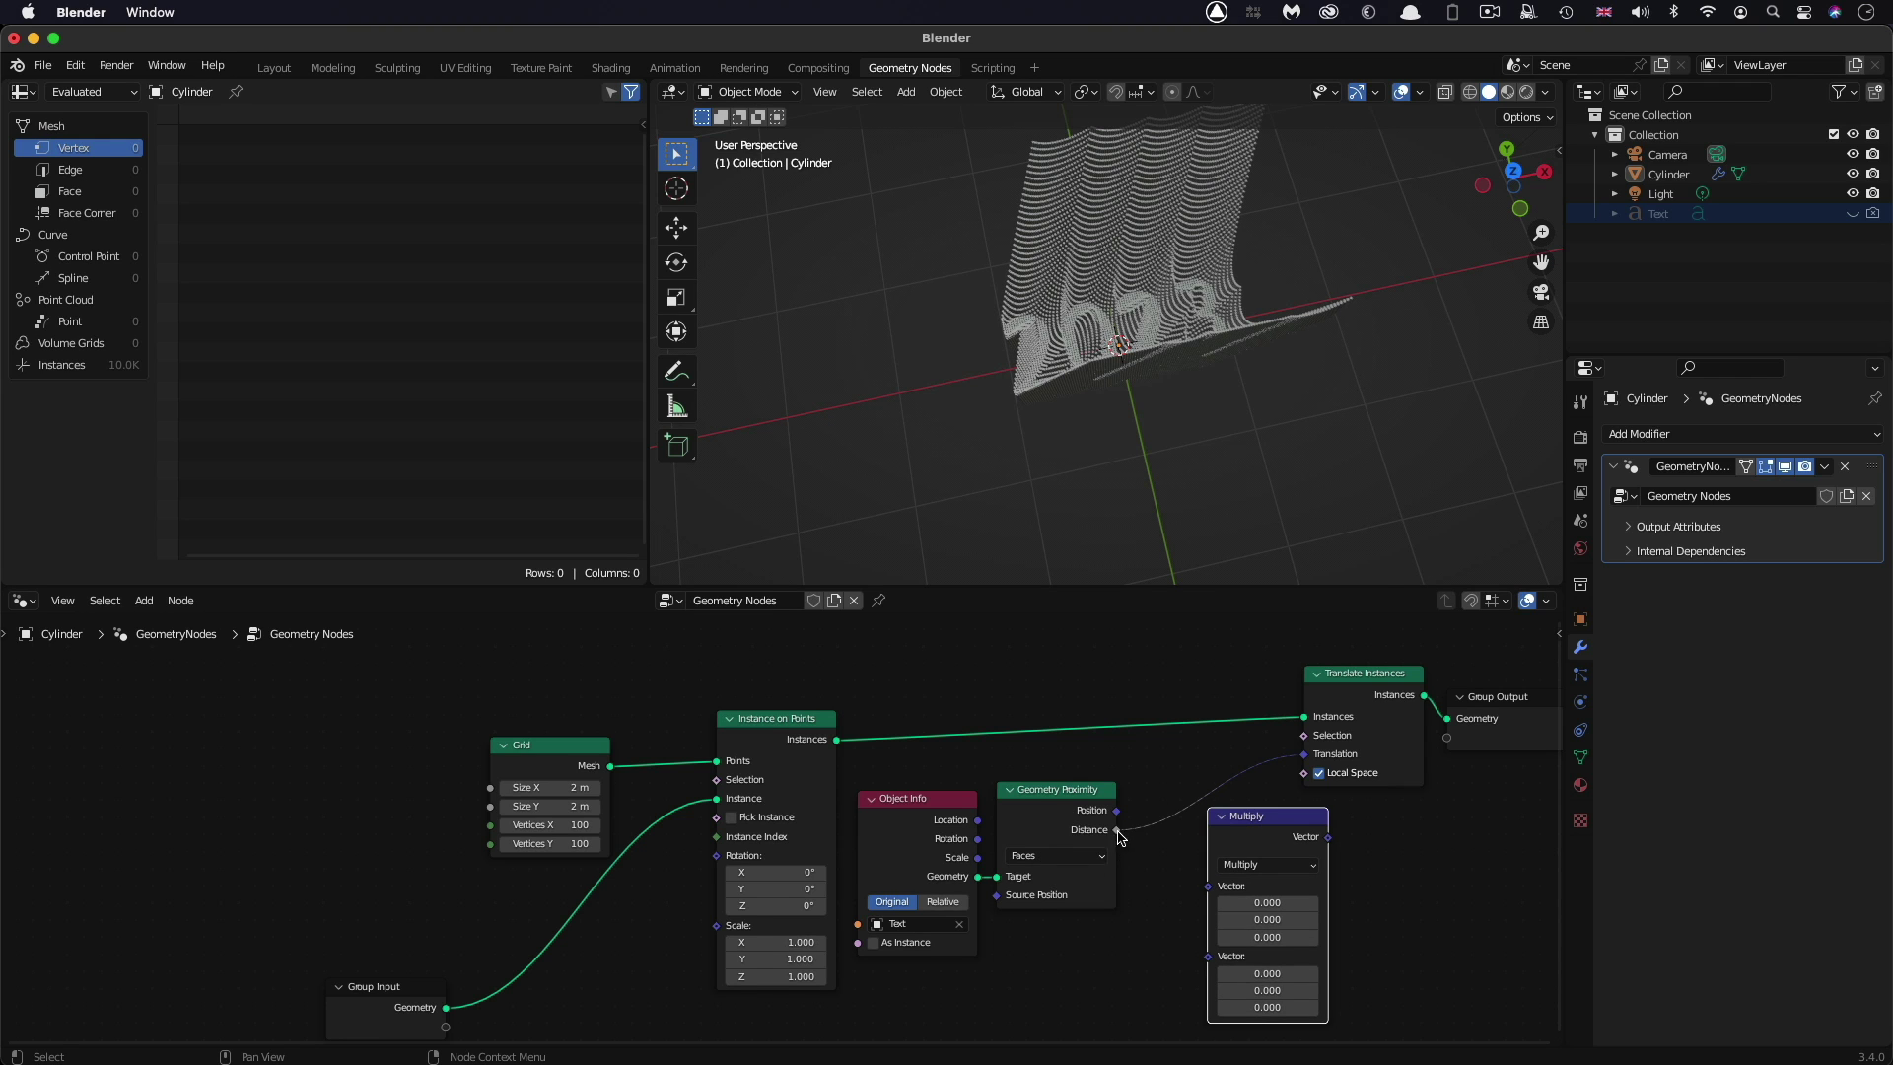
Route Geometry Proximity's Distance through the Multiply node into Translation, and place Multiply between the two nodes
{"action": "left_click_drag", "start_coordinate": [1117, 830], "coordinate": [1211, 891]}
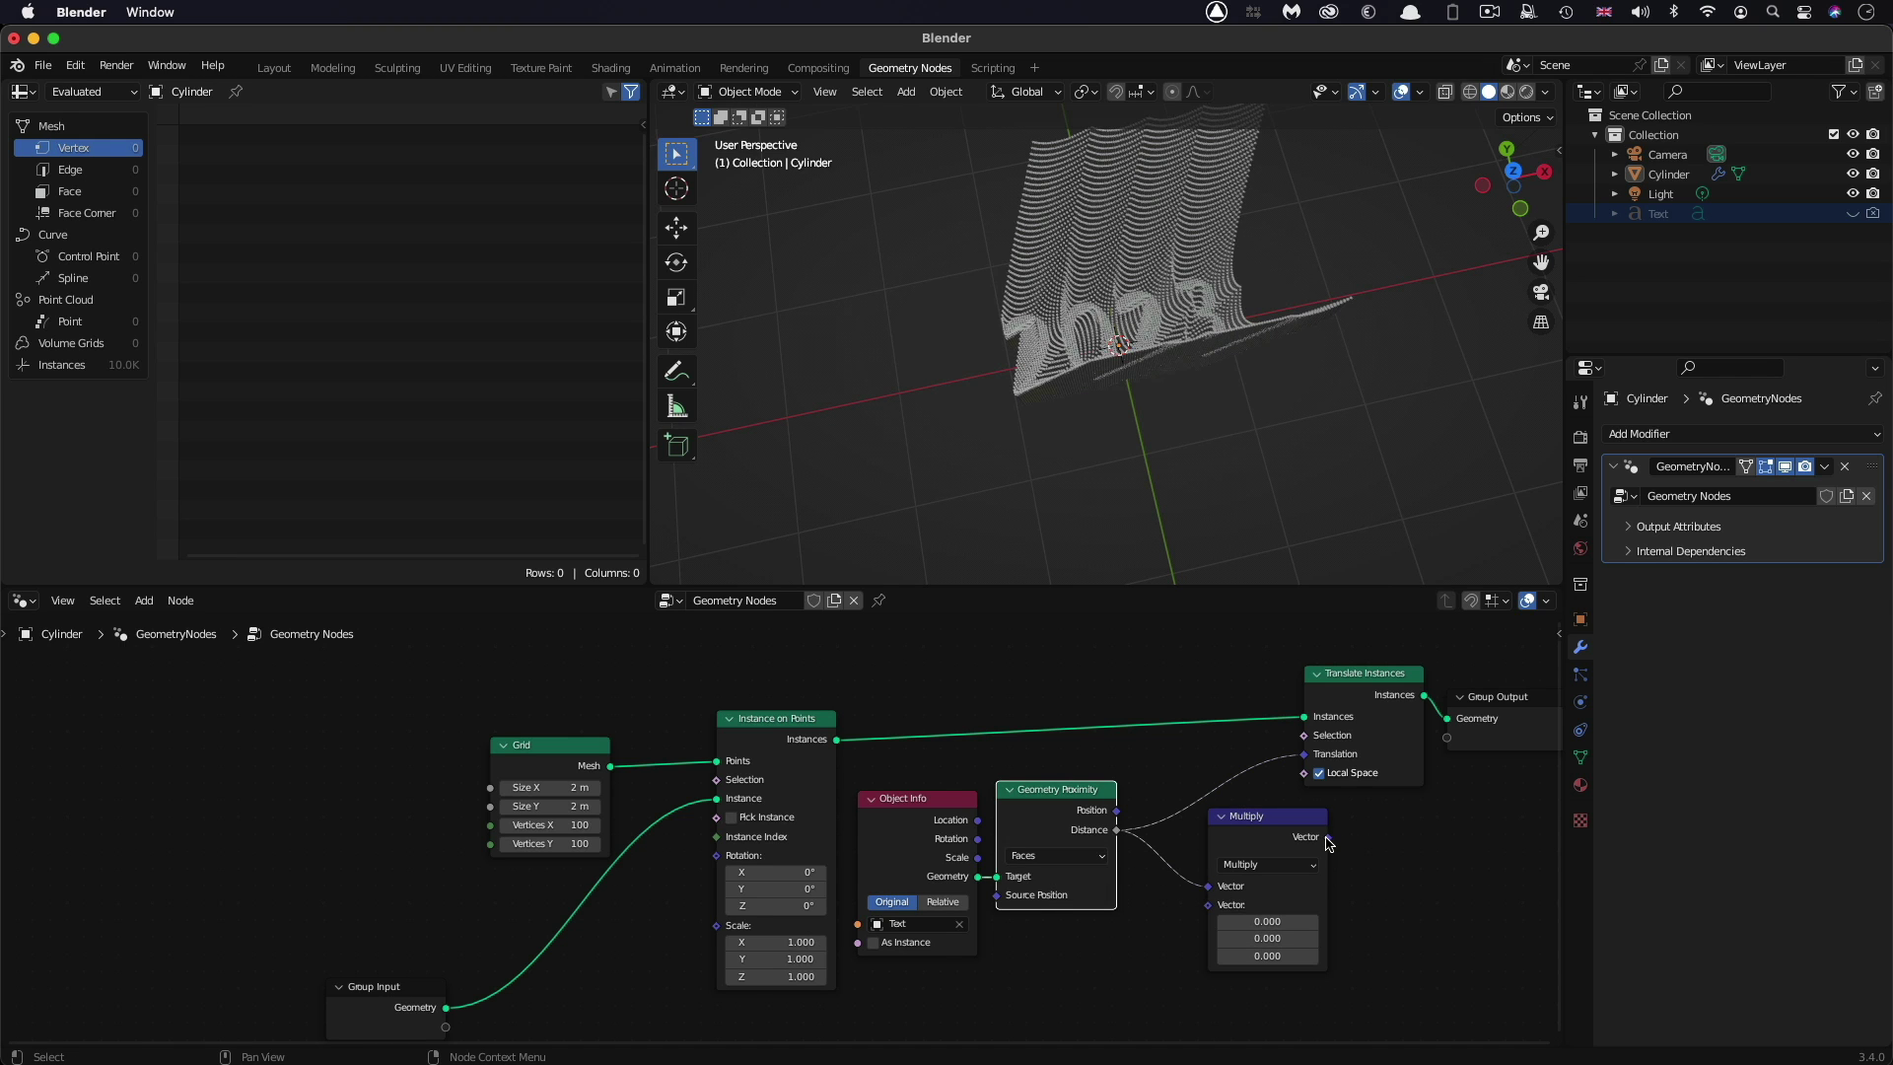
{"action": "left_click_drag", "start_coordinate": [1235, 818], "coordinate": [1305, 755]}
{"action": "left_click_drag", "start_coordinate": [1245, 833], "coordinate": [1225, 769]}
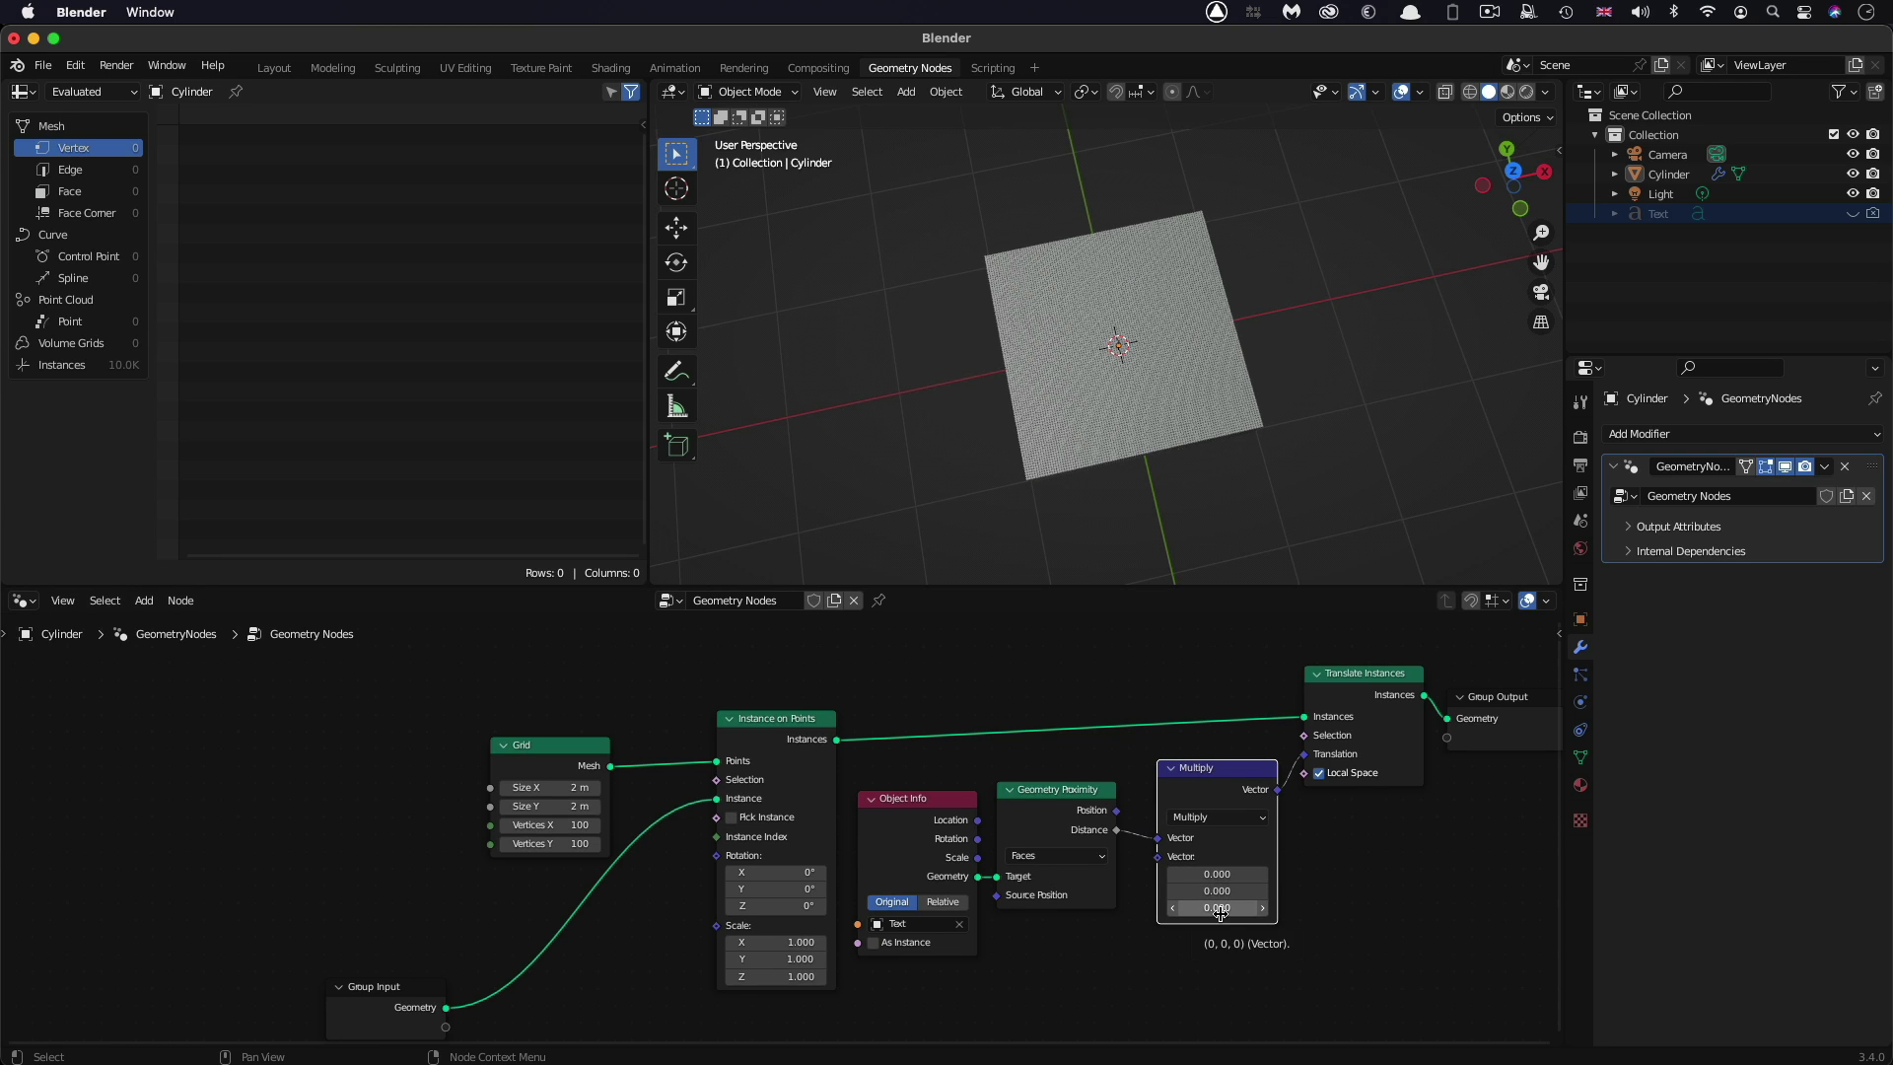
Set the Z component of the Multiply node's second vector to -10
{"action": "left_click_drag", "start_coordinate": [1221, 879], "coordinate": [1134, 907]}
{"action": "key", "text": "BackSpace"}
{"action": "left_click", "coordinate": [1247, 907]}
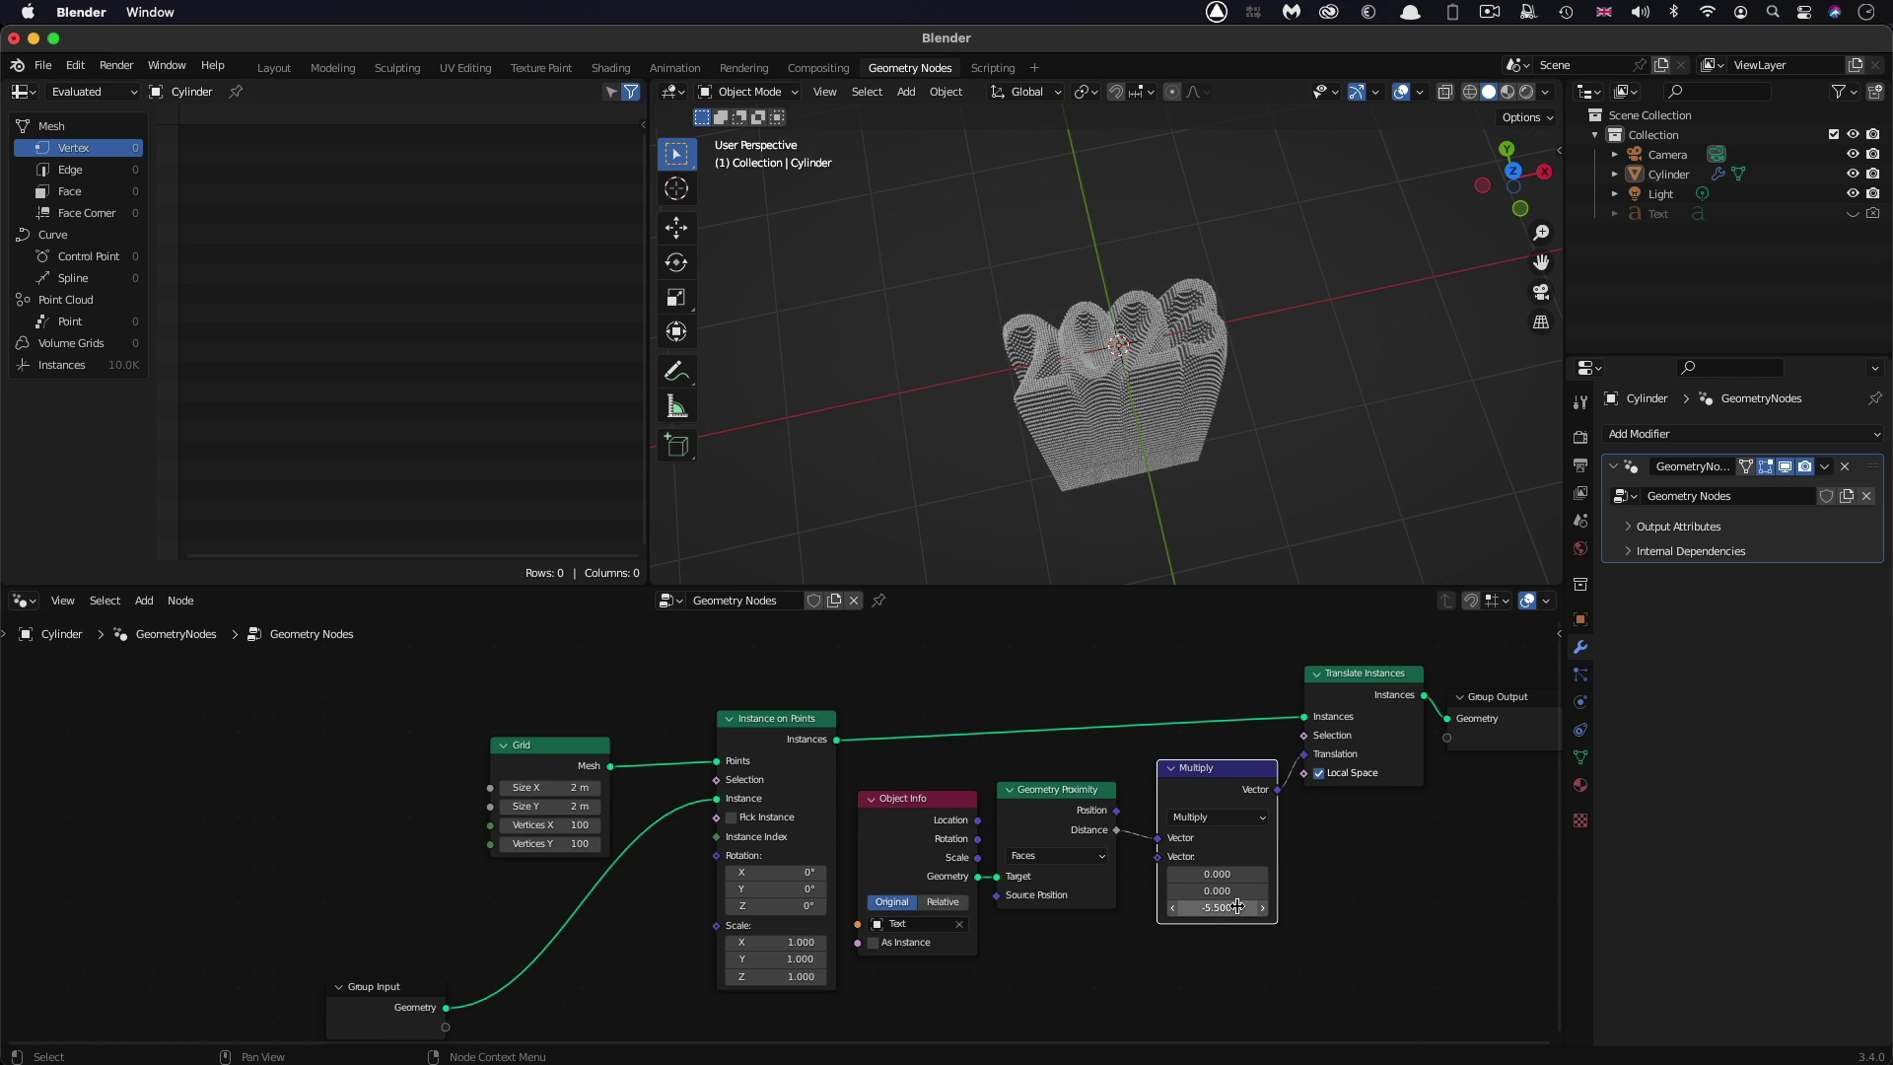
{"action": "type", "text": "-10"}
{"action": "key", "text": "Return"}
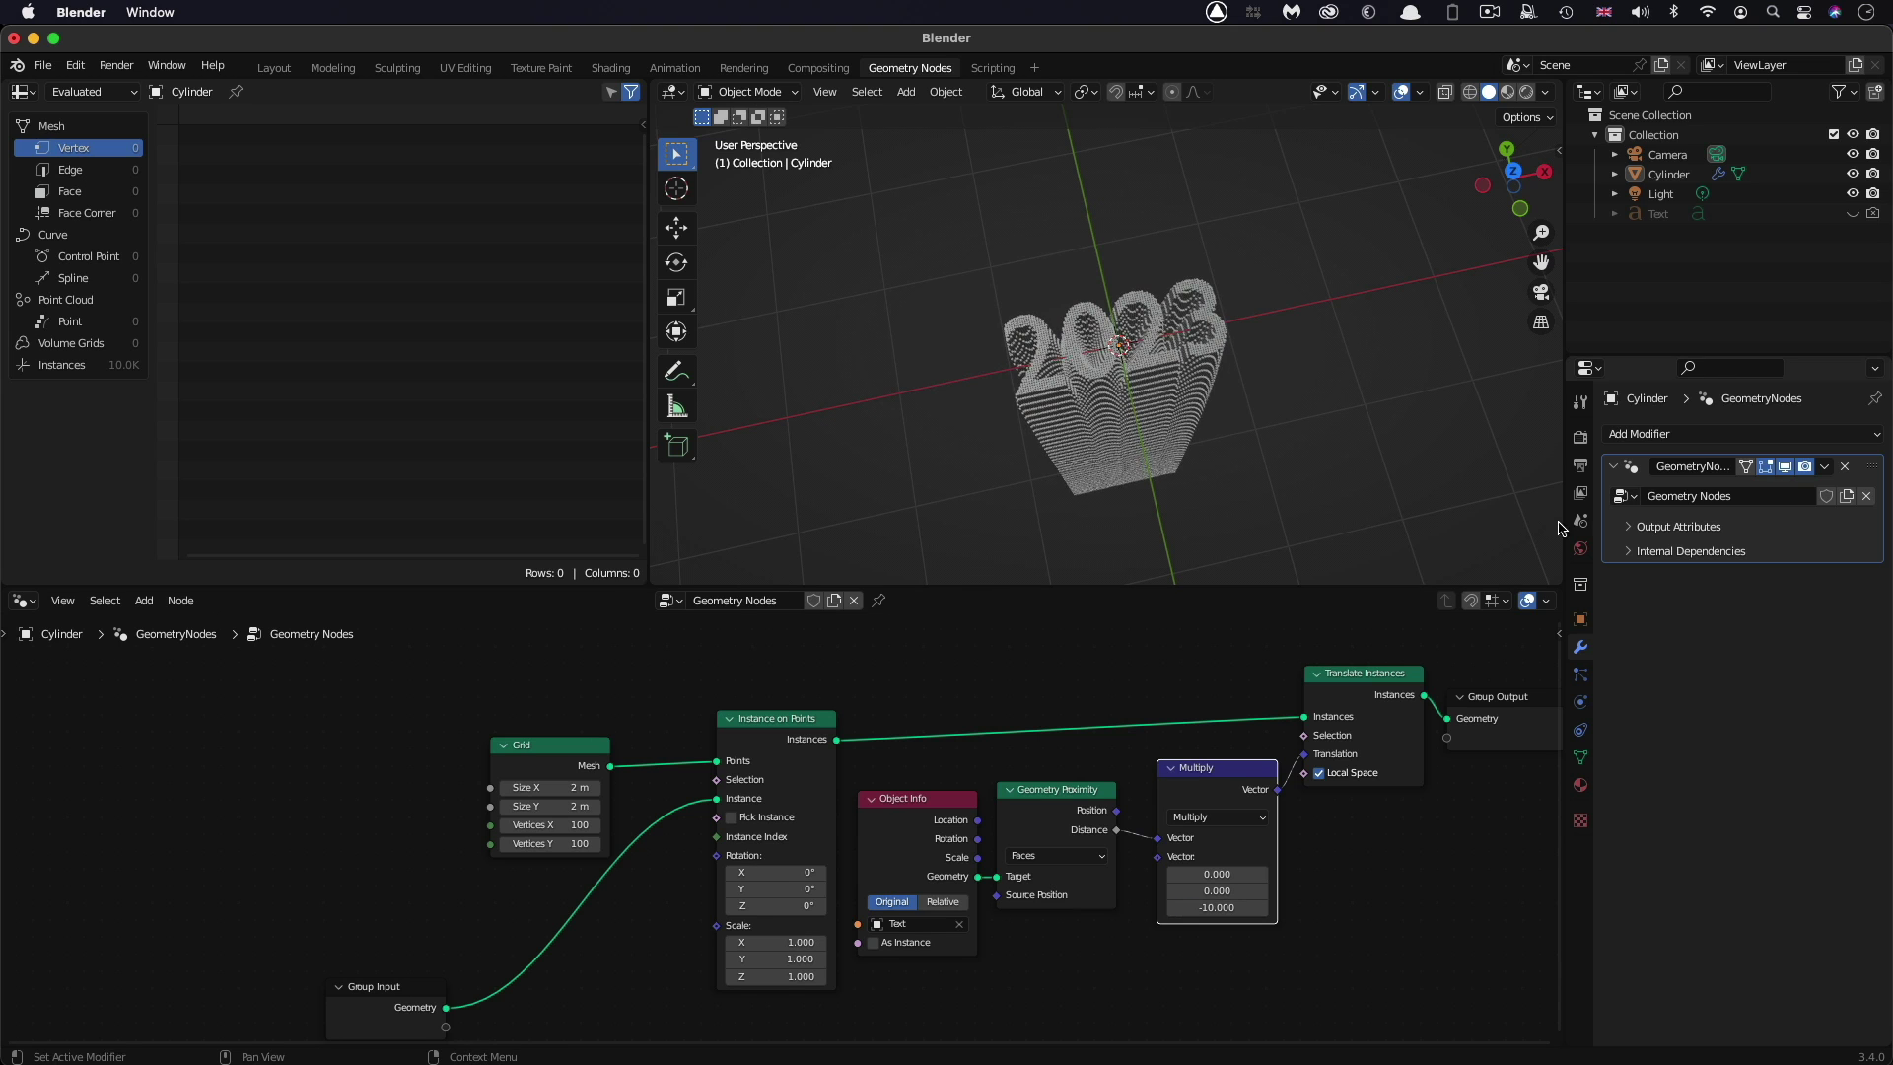
Inspect the displaced cylinders from several angles, try a Z factor of -8.5 on the Multiply node, and restore -10
{"action": "scroll", "coordinate": [1392, 530], "scroll_direction": "right", "scroll_amount": 5}
{"action": "scroll", "coordinate": [1392, 530], "scroll_direction": "right", "scroll_amount": 5}
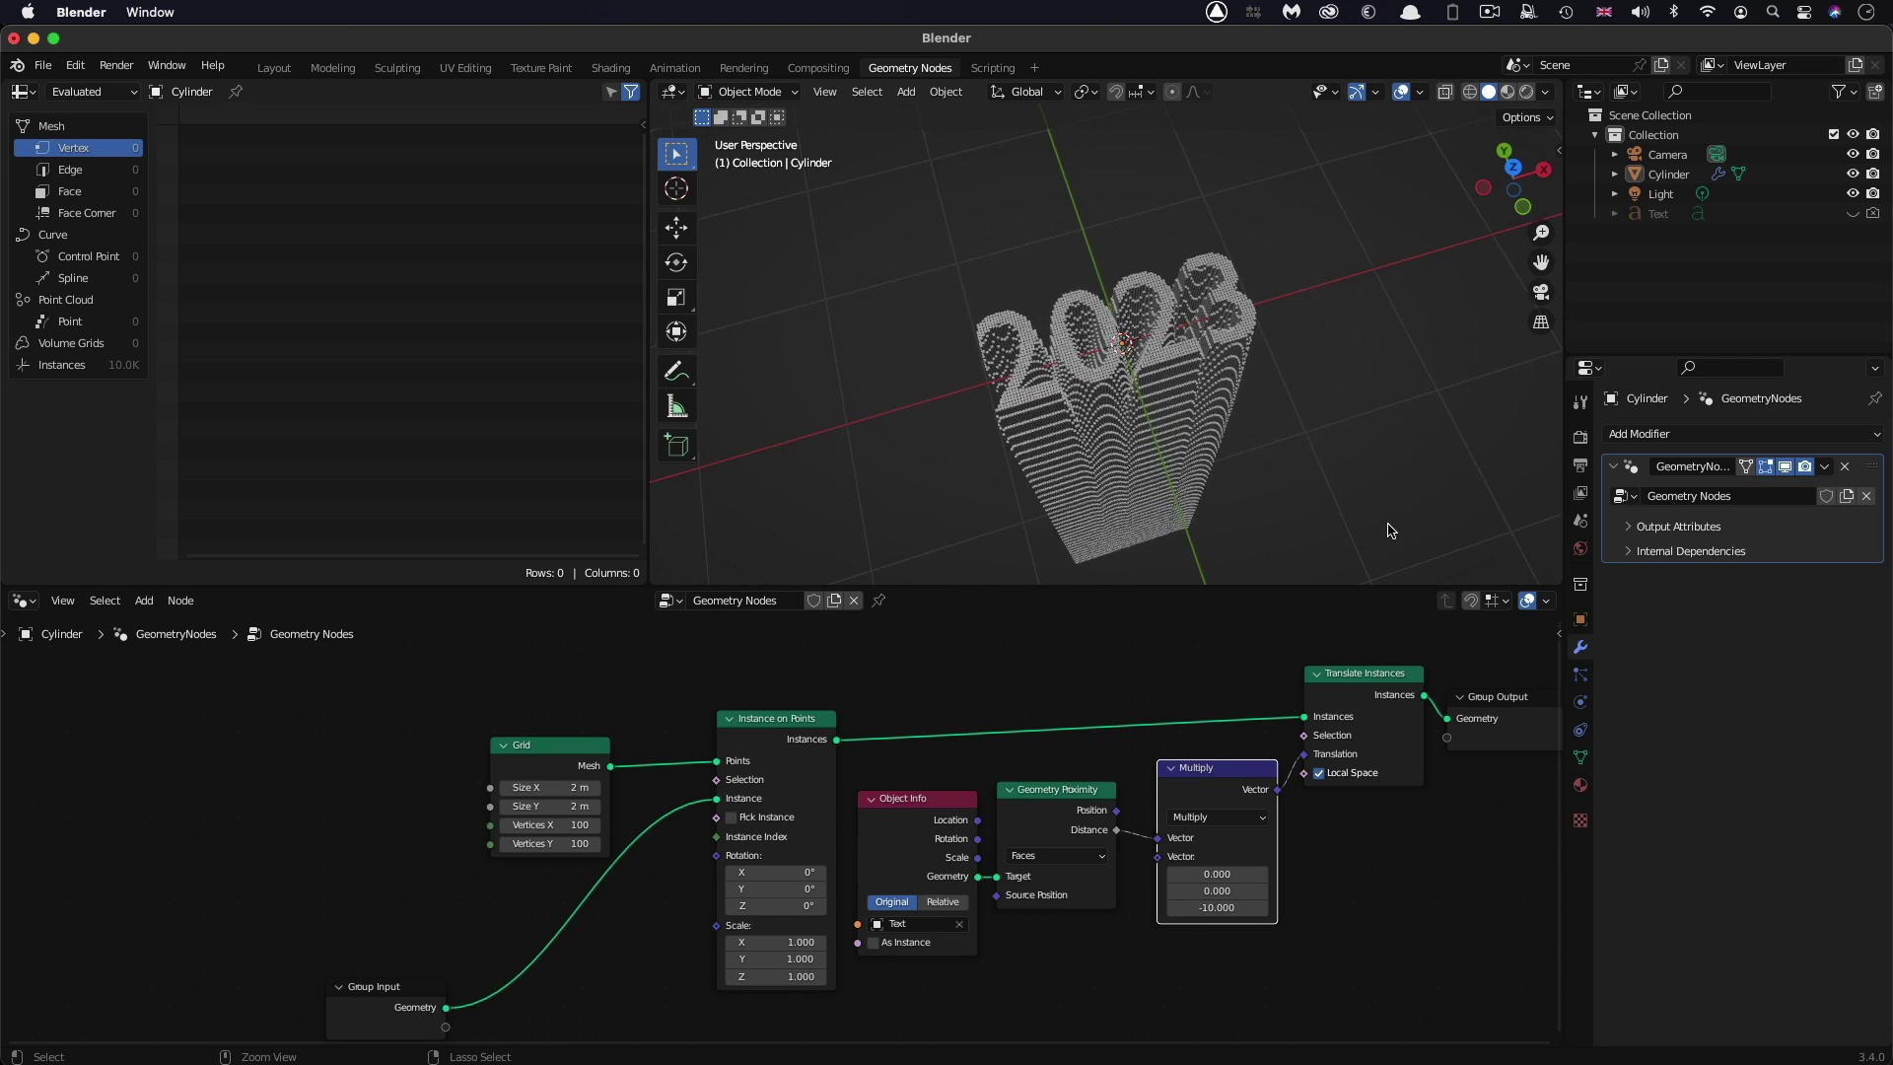
{"action": "scroll", "coordinate": [1380, 541], "scroll_direction": "down", "scroll_amount": 10}
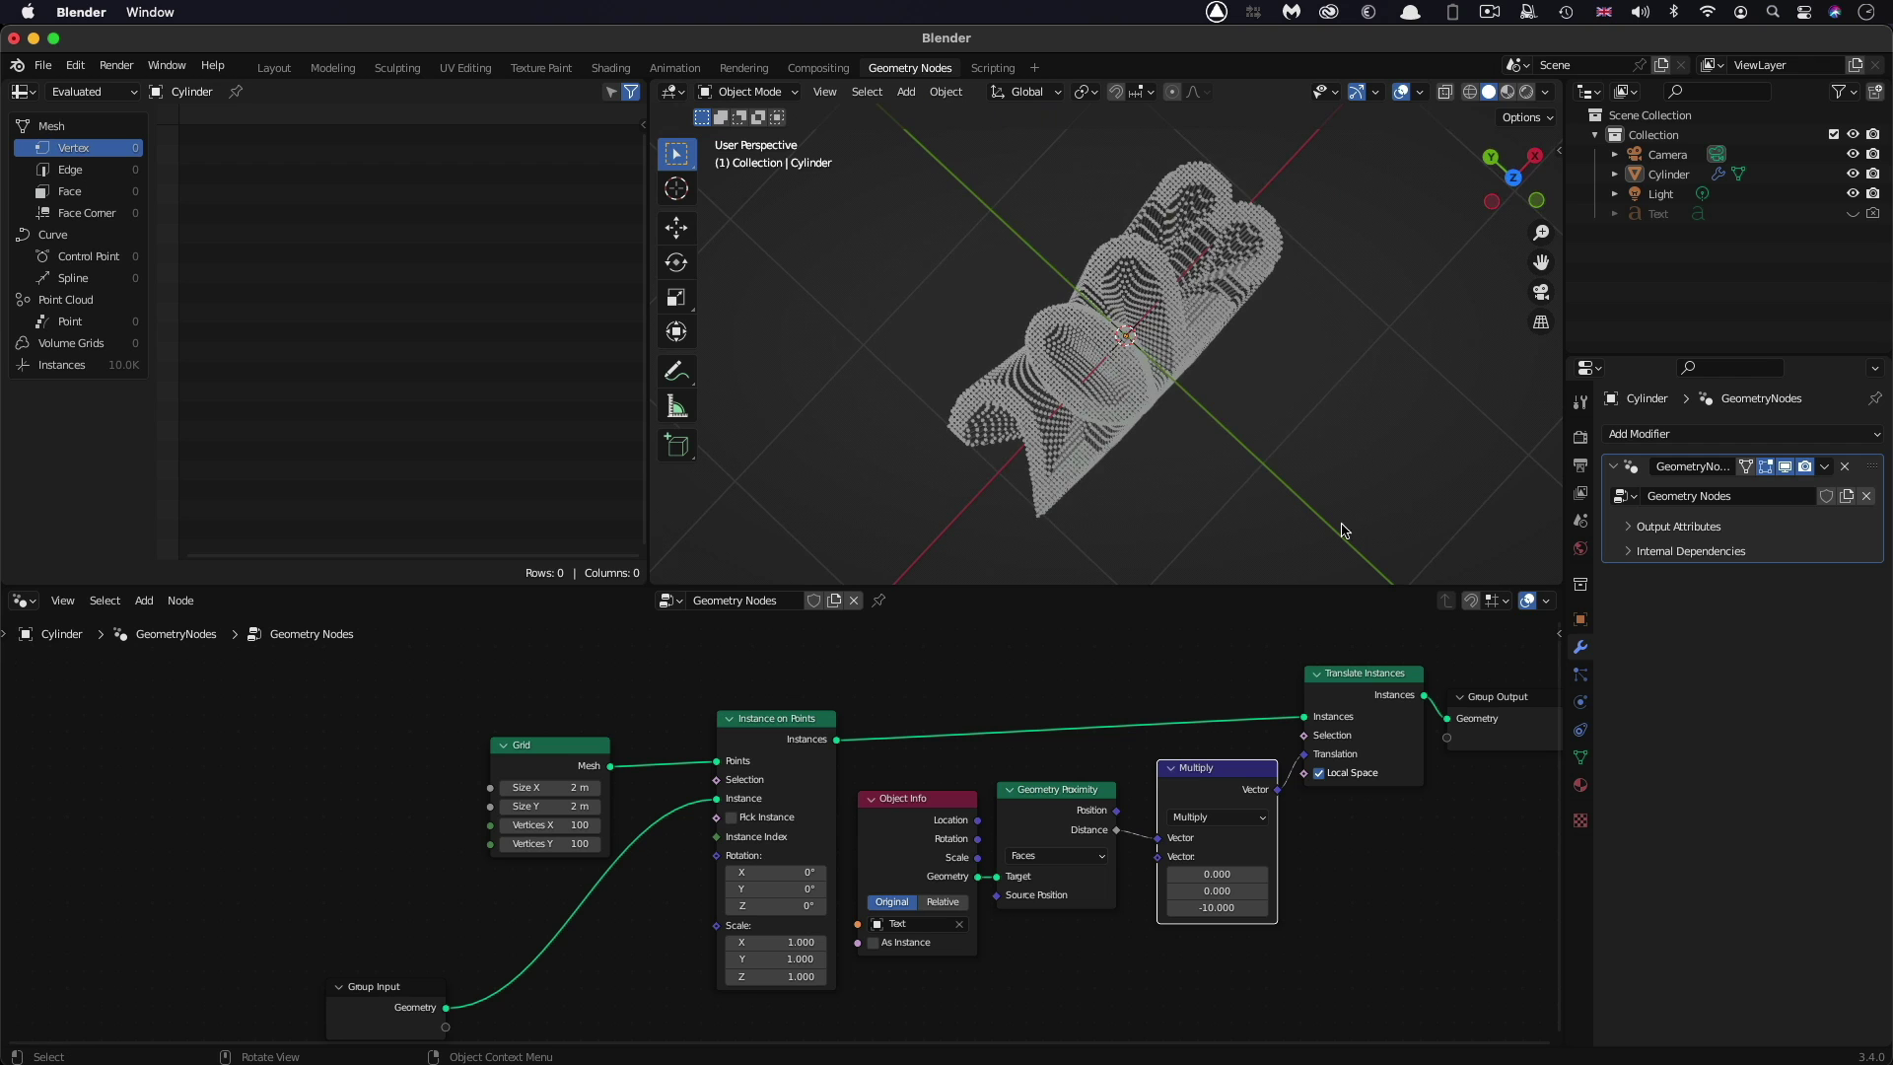
{"action": "scroll", "coordinate": [1242, 511], "scroll_direction": "down", "scroll_amount": 10}
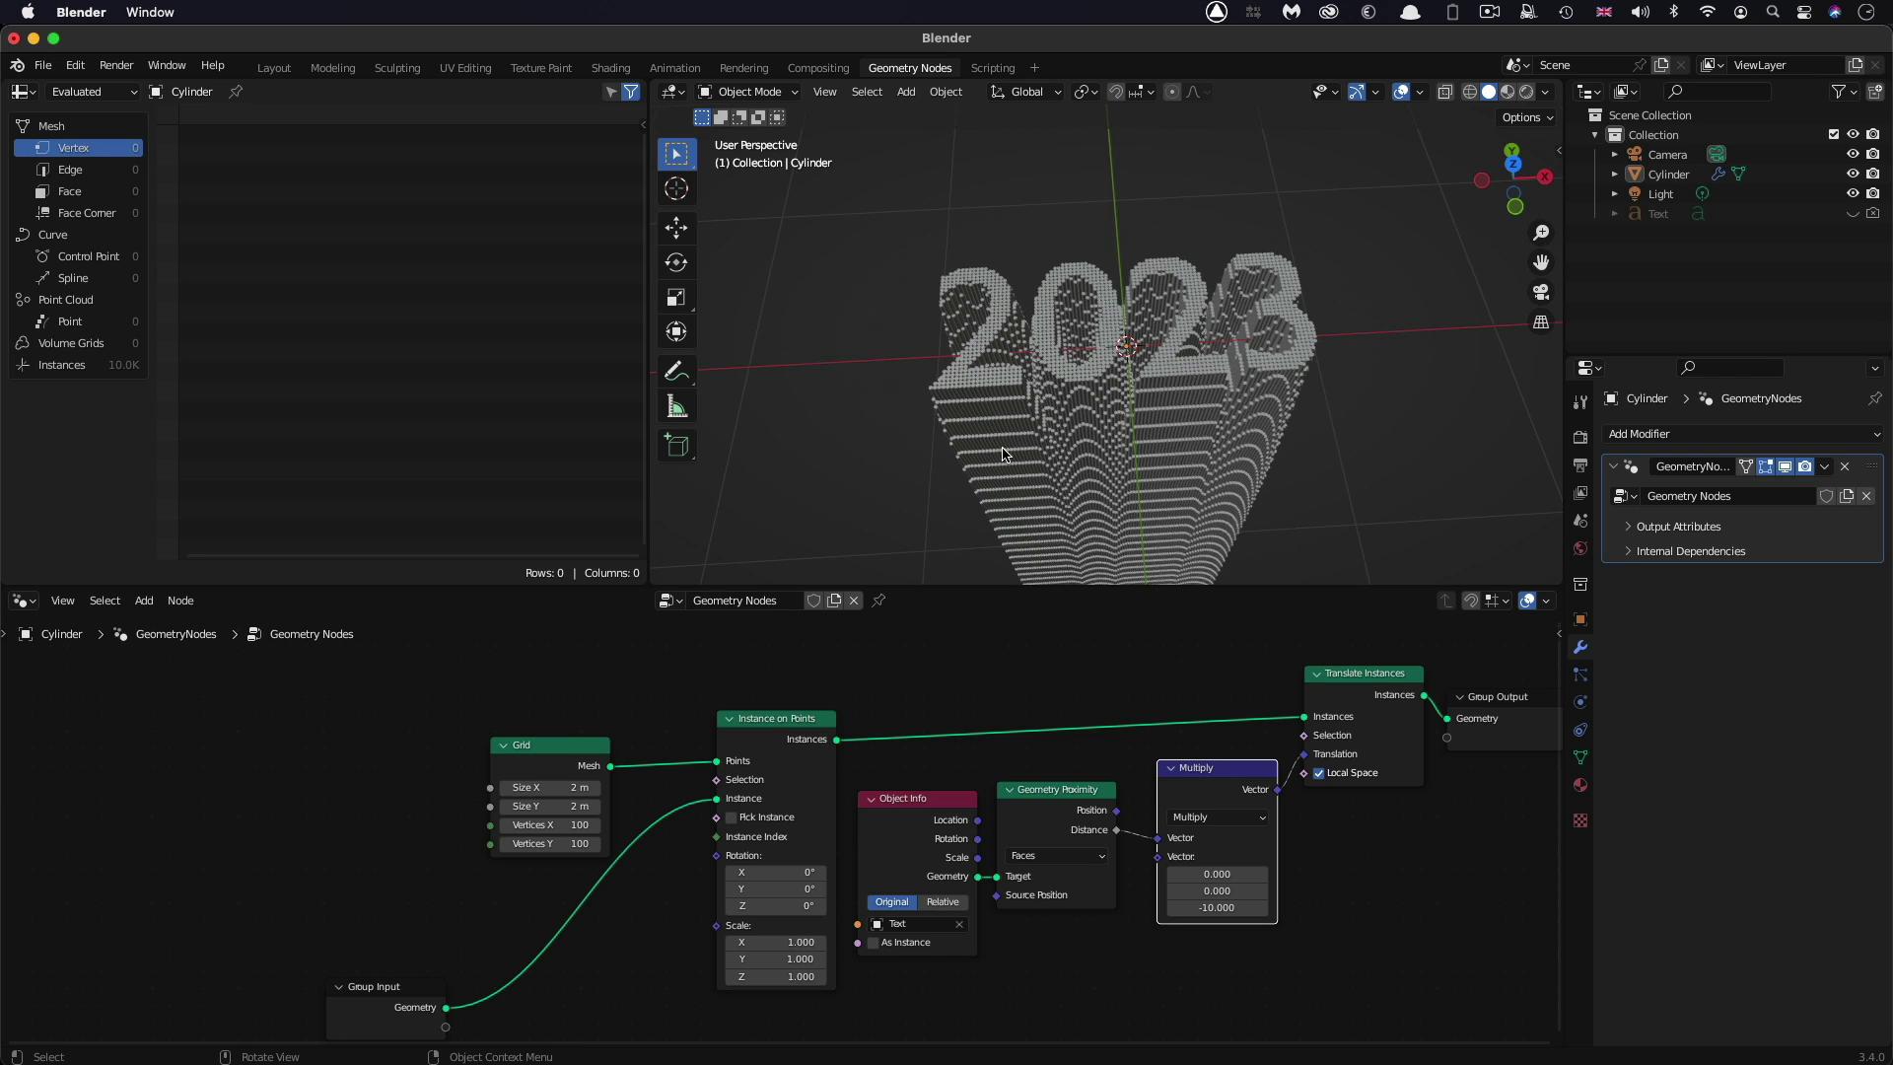
{"action": "scroll", "coordinate": [1004, 454], "scroll_direction": "down", "scroll_amount": 8, "text": "ctrl"}
{"action": "scroll", "coordinate": [1004, 454], "scroll_direction": "up", "scroll_amount": 4}
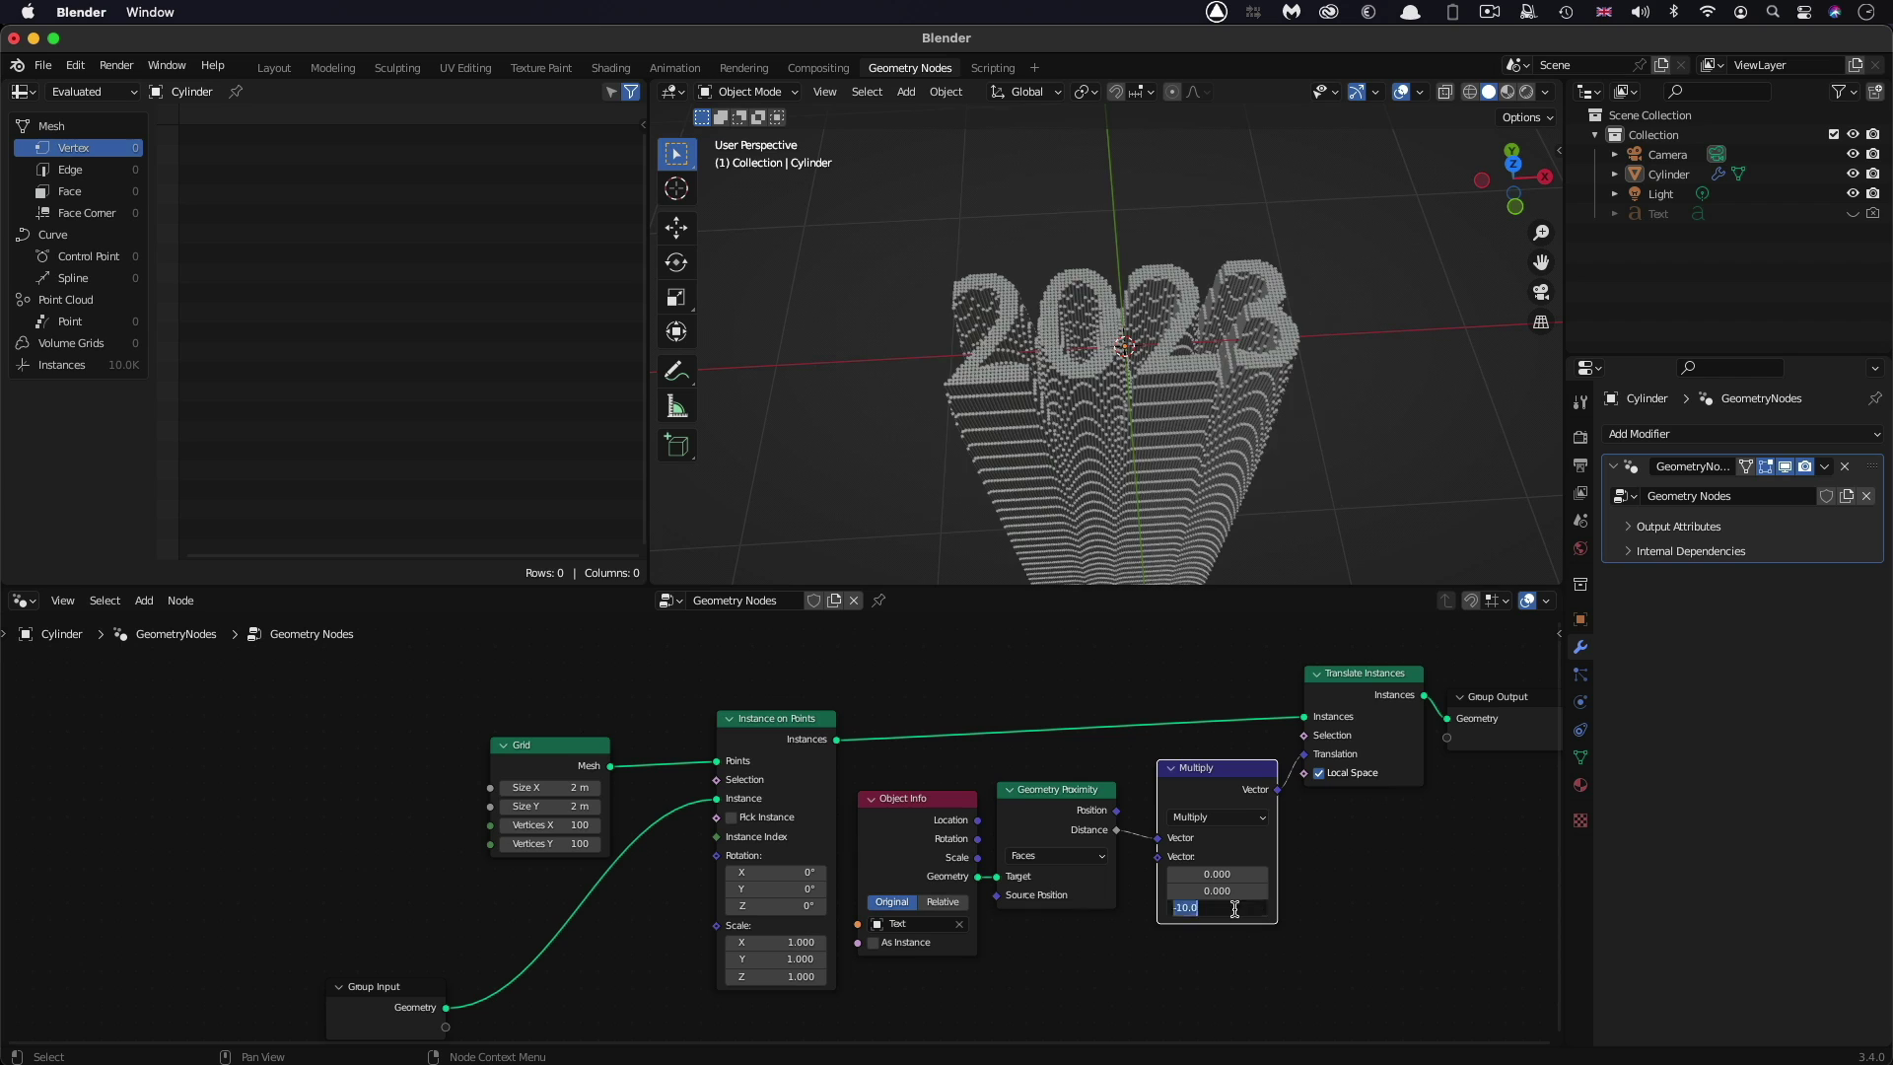
{"action": "key", "text": "BackSpace"}
{"action": "left_click_drag", "start_coordinate": [1235, 908], "coordinate": [986, 908]}
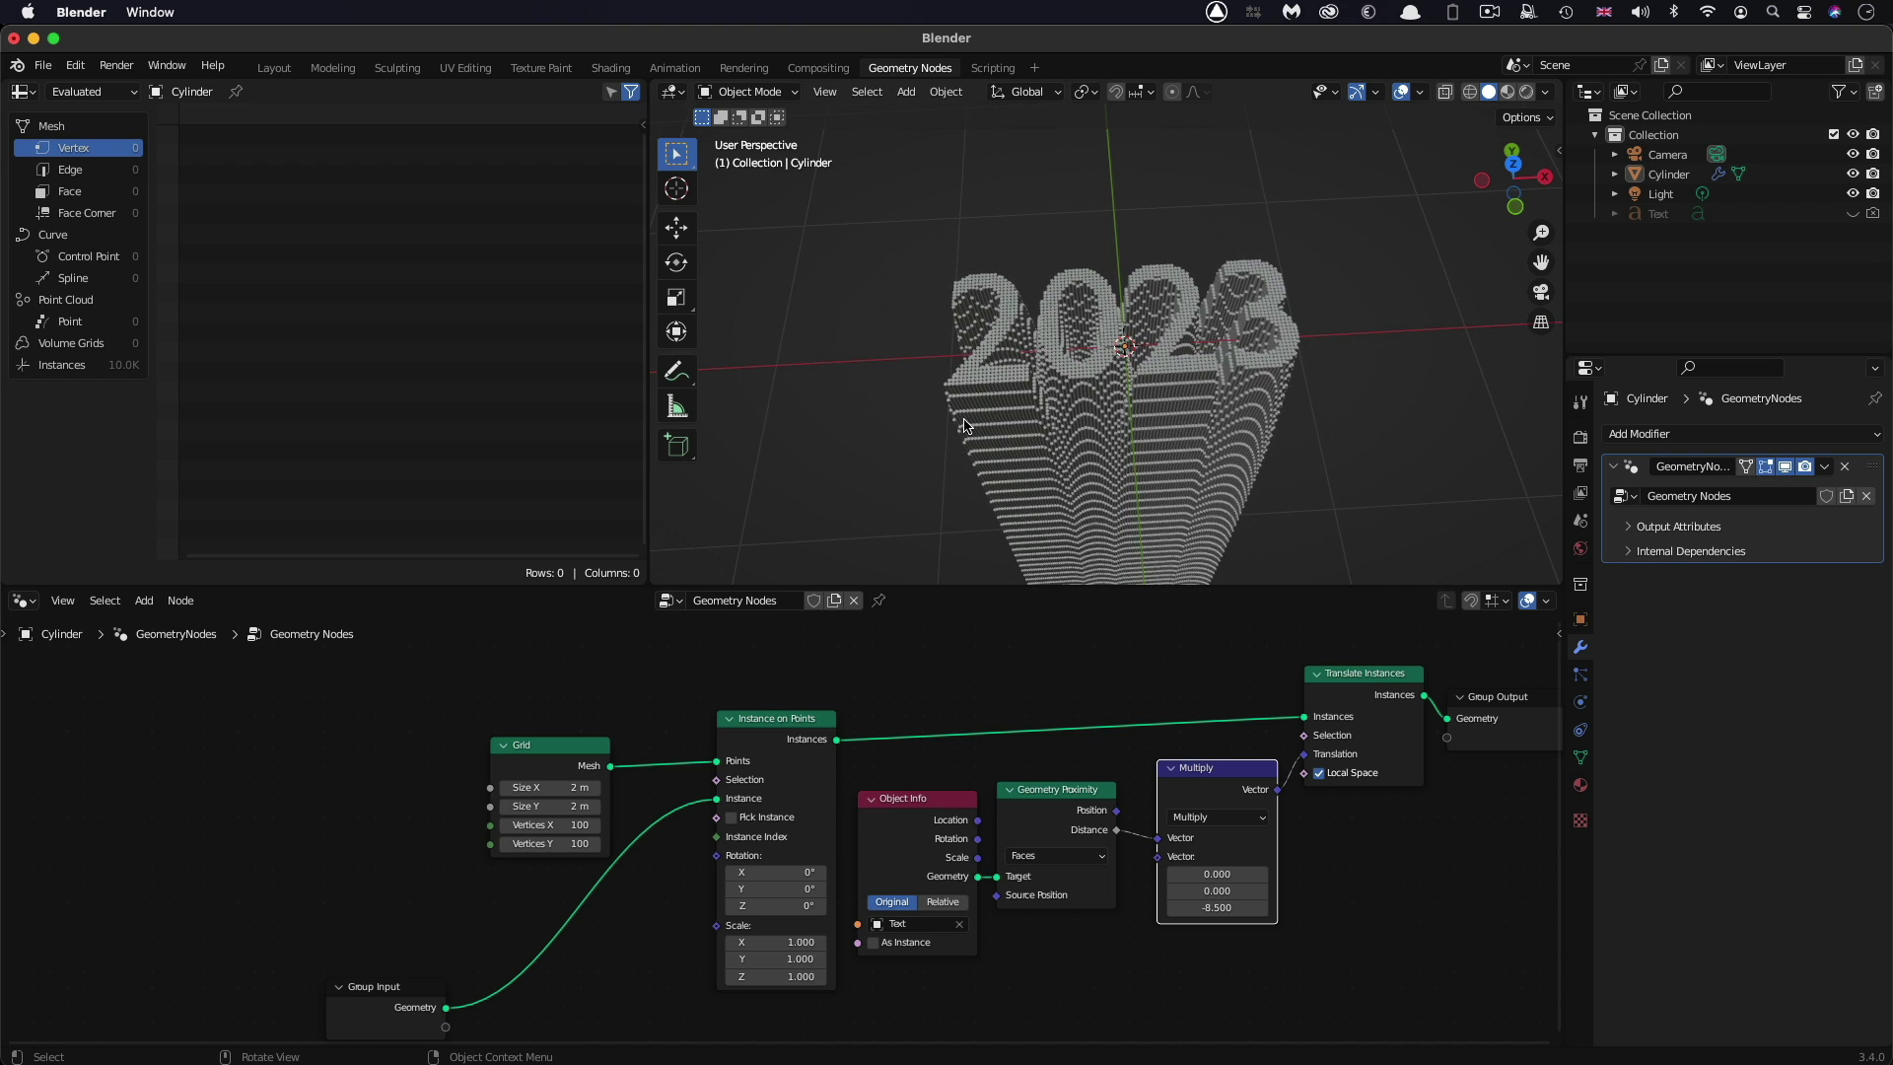
{"action": "left_click", "coordinate": [1238, 908]}
{"action": "type", "text": "-10"}
{"action": "key", "text": "Return"}
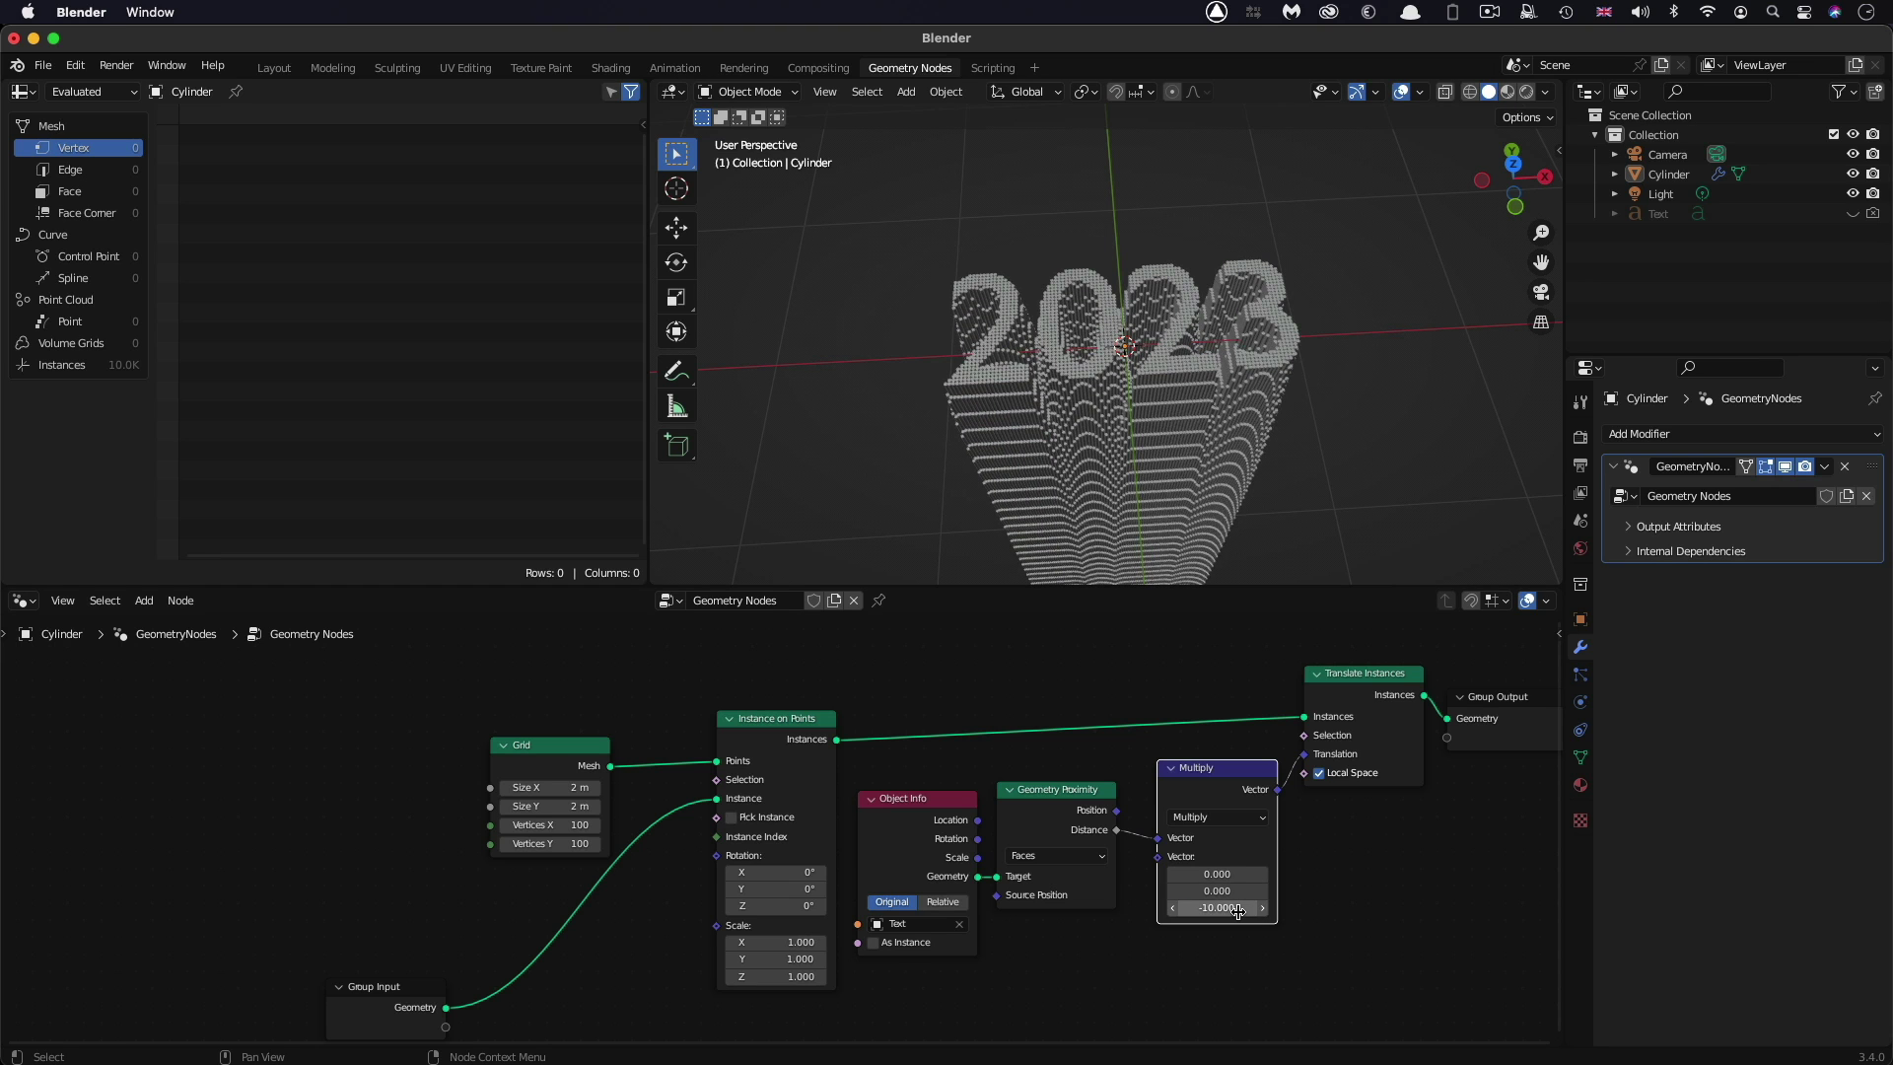
Move Translate Instances and Group Output right and insert a Vector Math node on the link from Multiply to Translation
{"action": "scroll", "coordinate": [1412, 866], "scroll_direction": "right", "scroll_amount": 10}
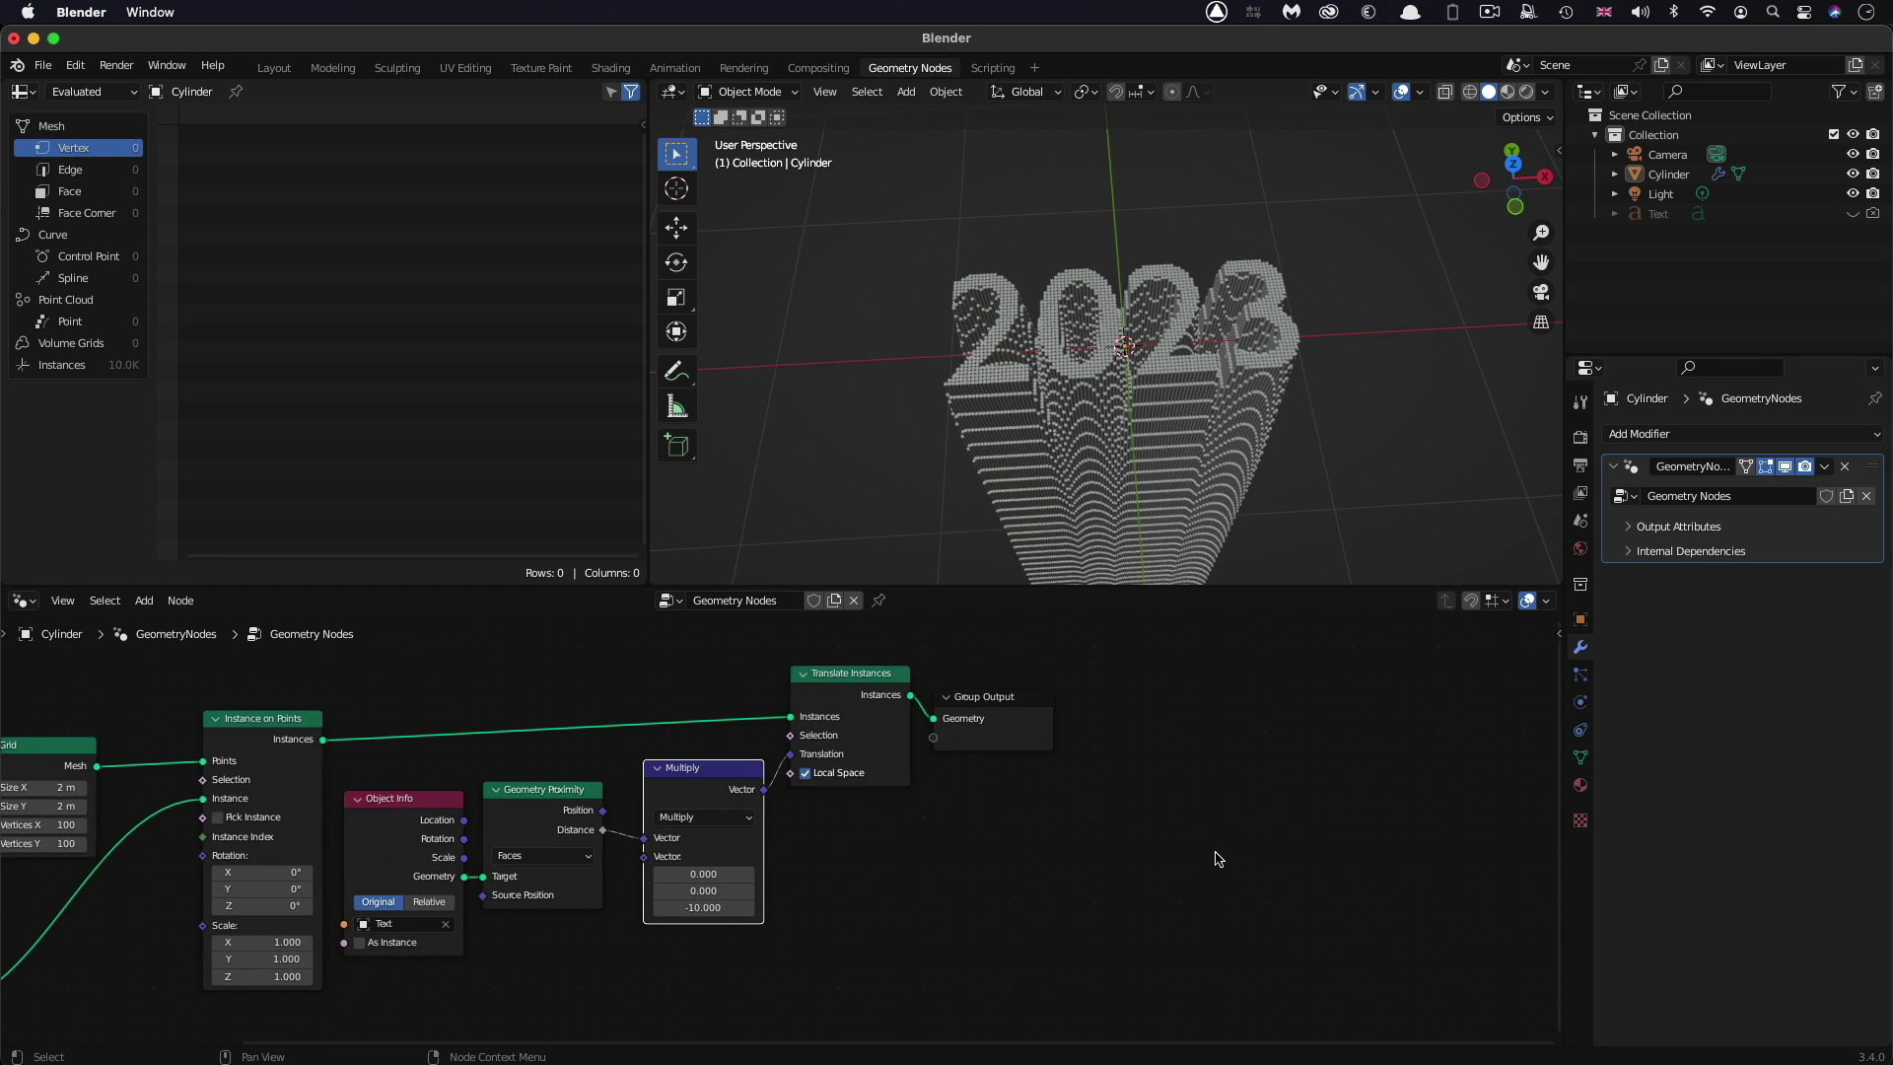
{"action": "left_click_drag", "start_coordinate": [1213, 850], "coordinate": [1022, 655]}
{"action": "key", "text": "shift+a"}
{"action": "type", "text": "s"}
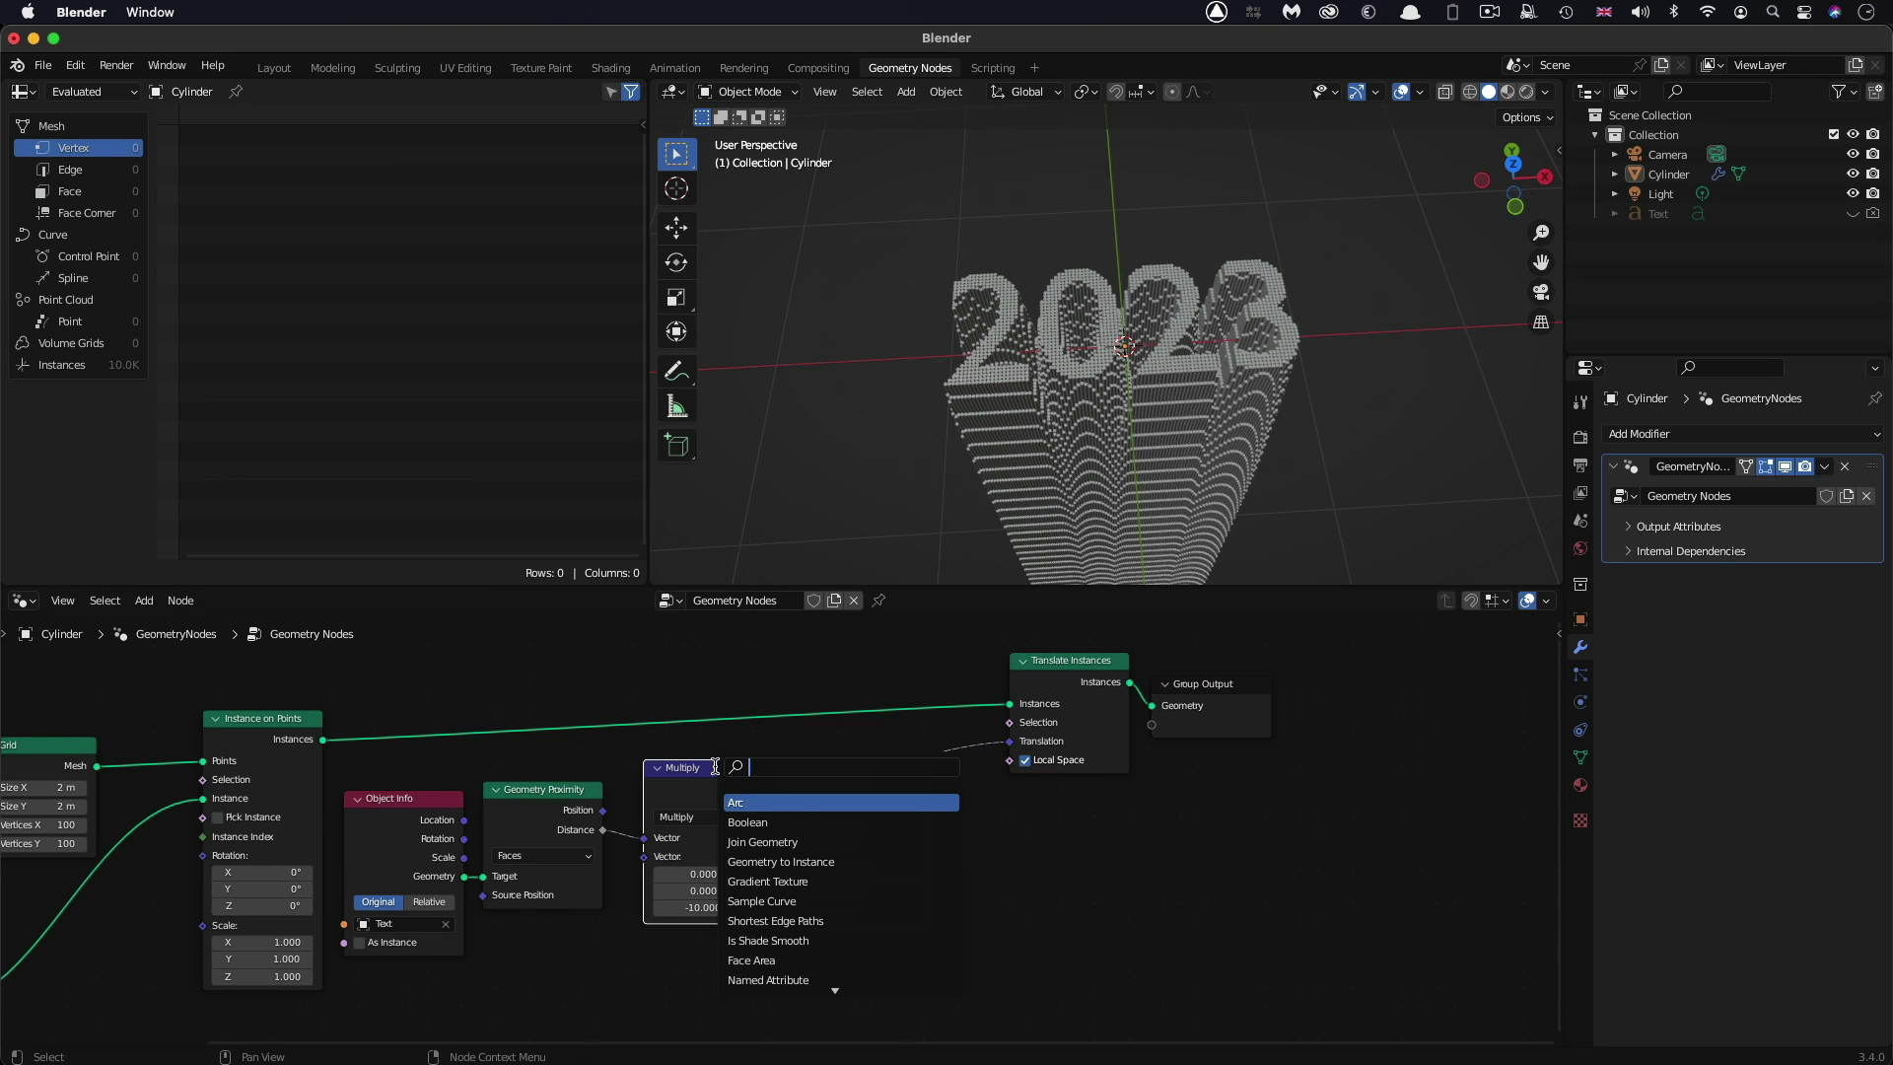
{"action": "type", "text": "vet"}
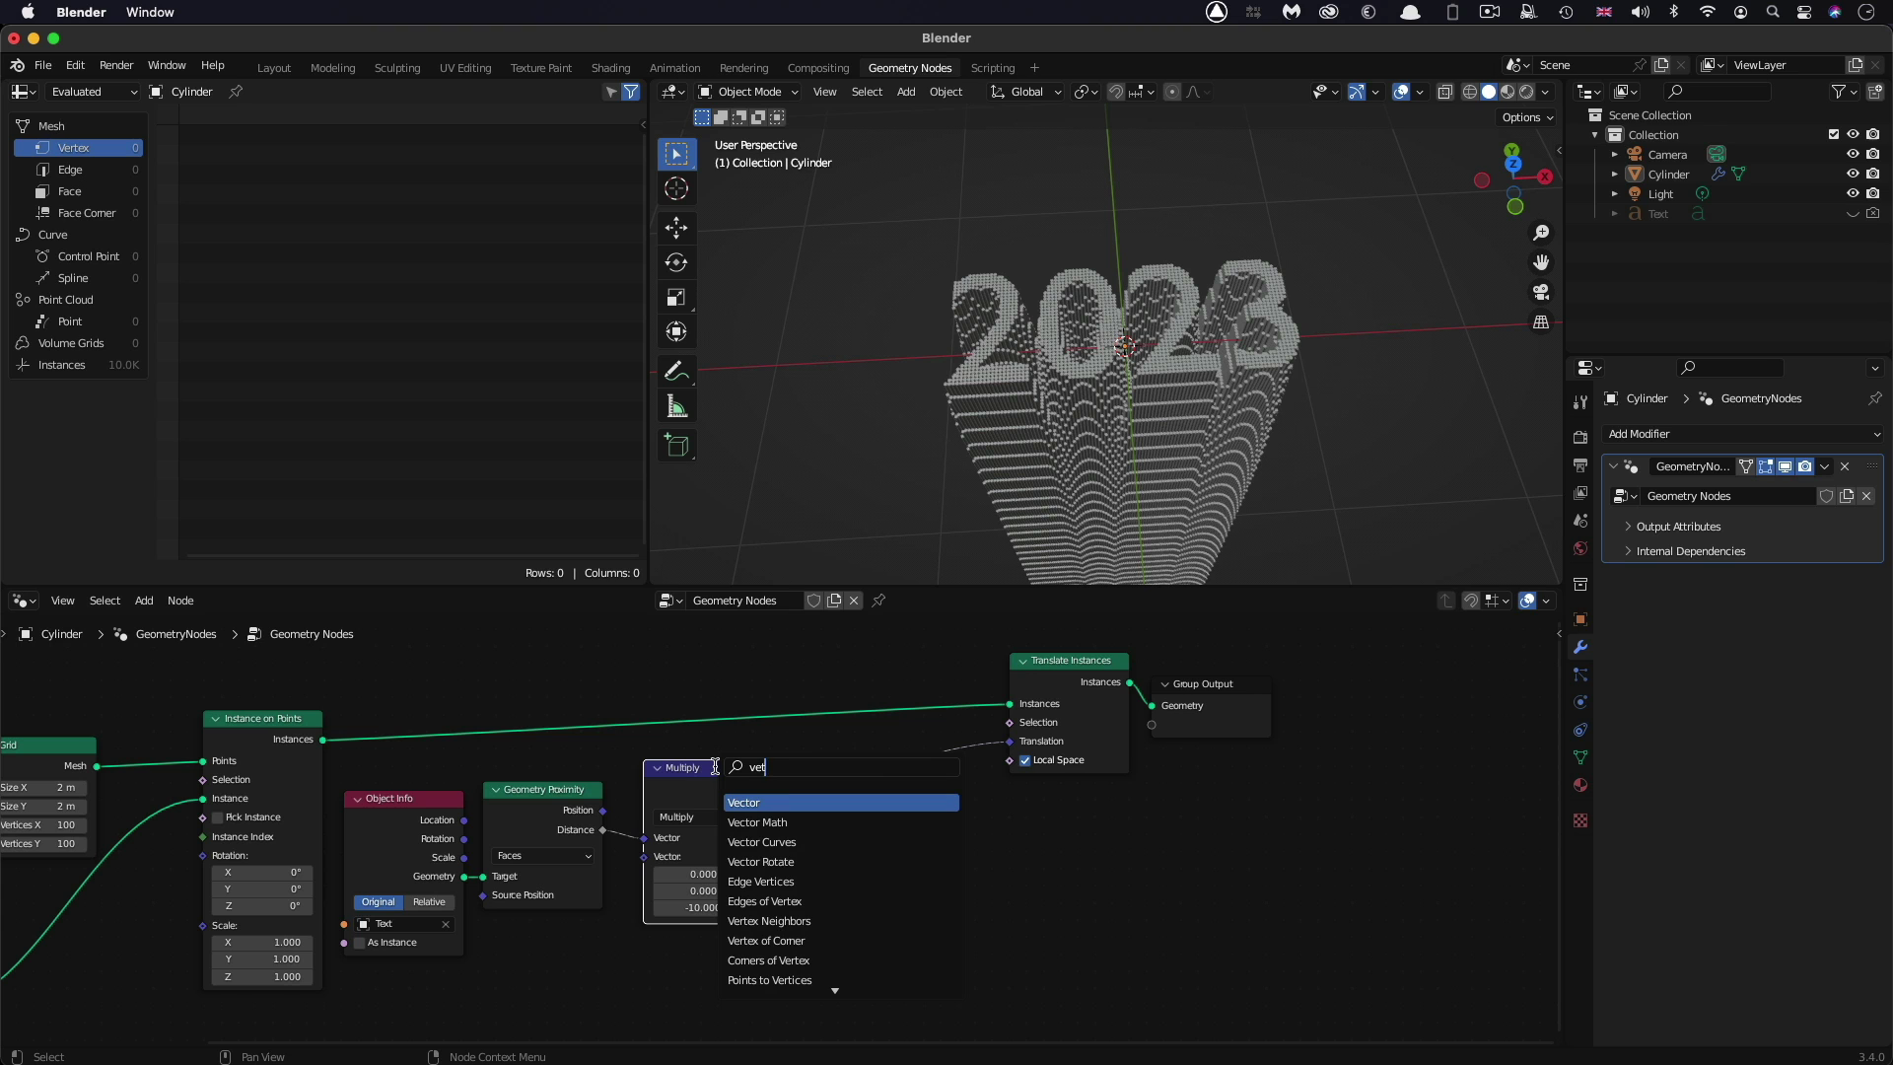
{"action": "key", "text": "Down"}
{"action": "key", "text": "Return"}
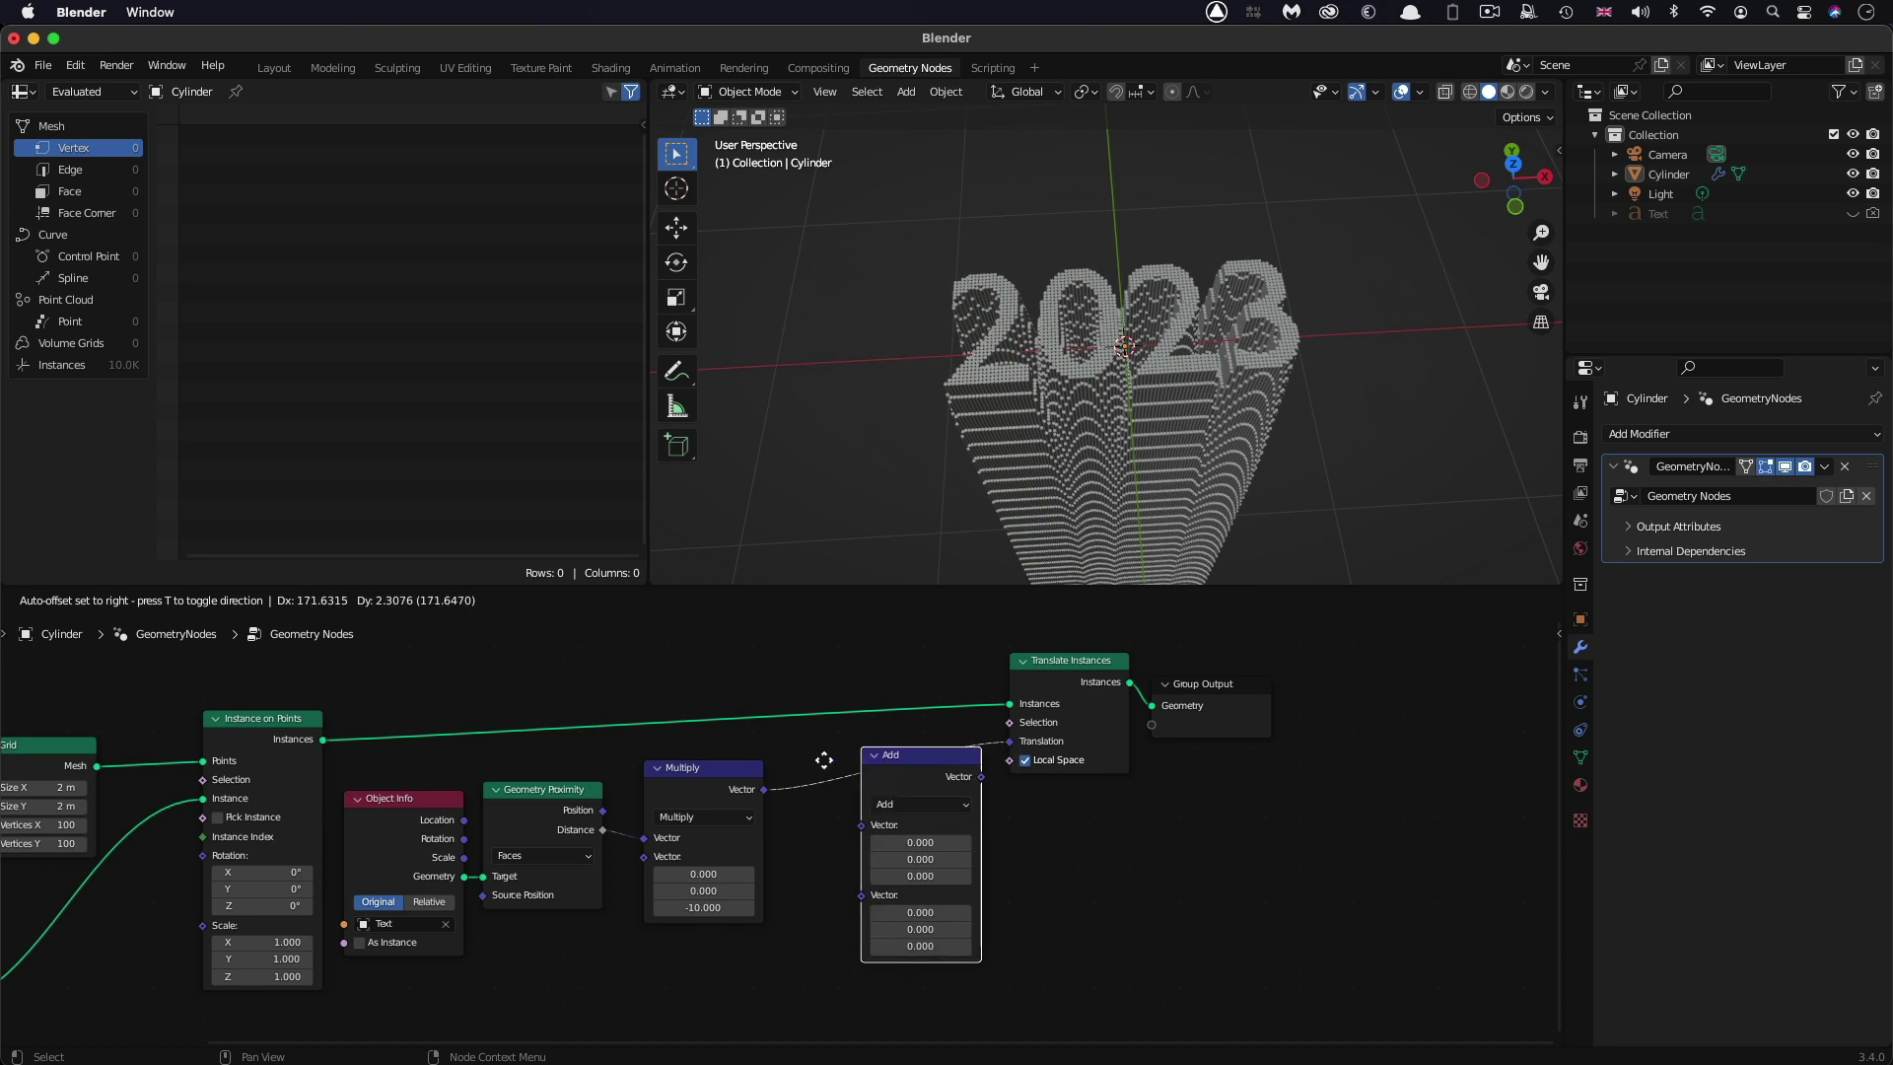
{"action": "left_click", "coordinate": [827, 757]}
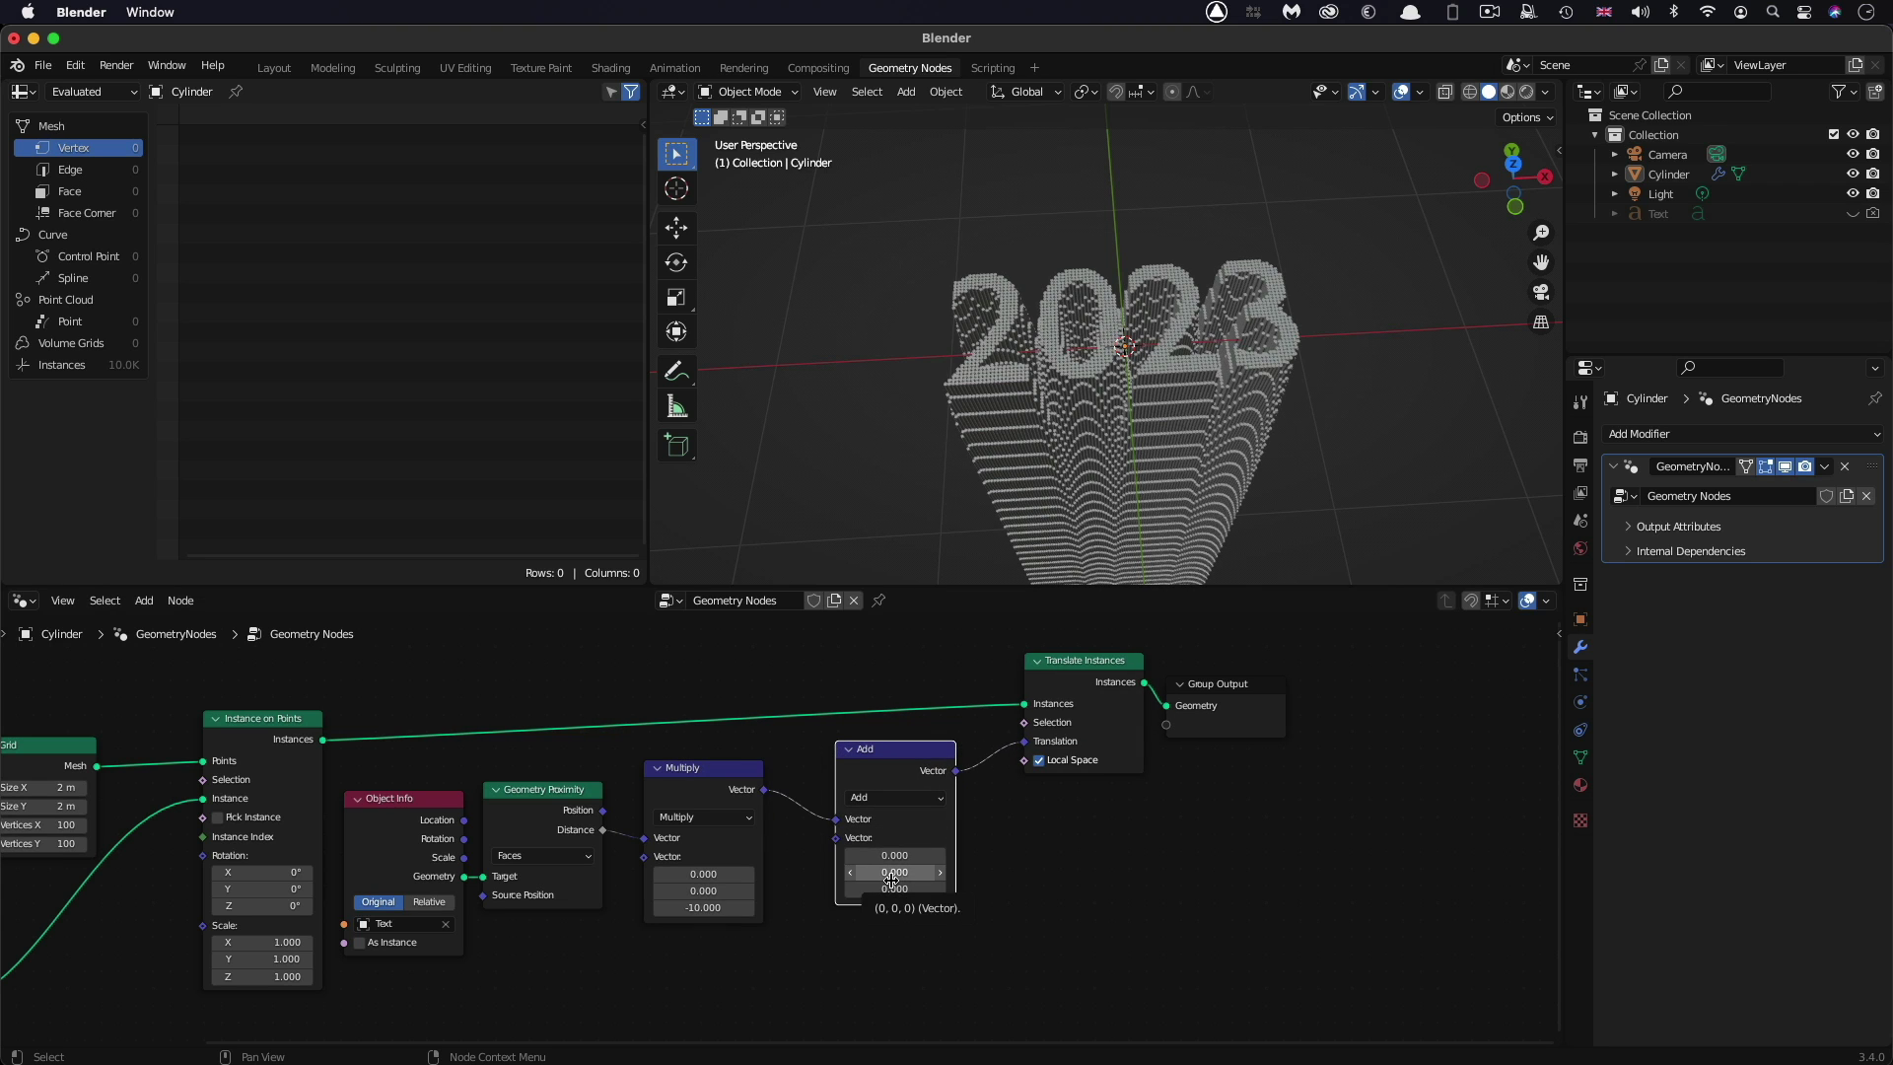
Set the new Vector Math node's operation to Maximum with a Z value of -0.1
{"action": "left_click", "coordinate": [897, 799]}
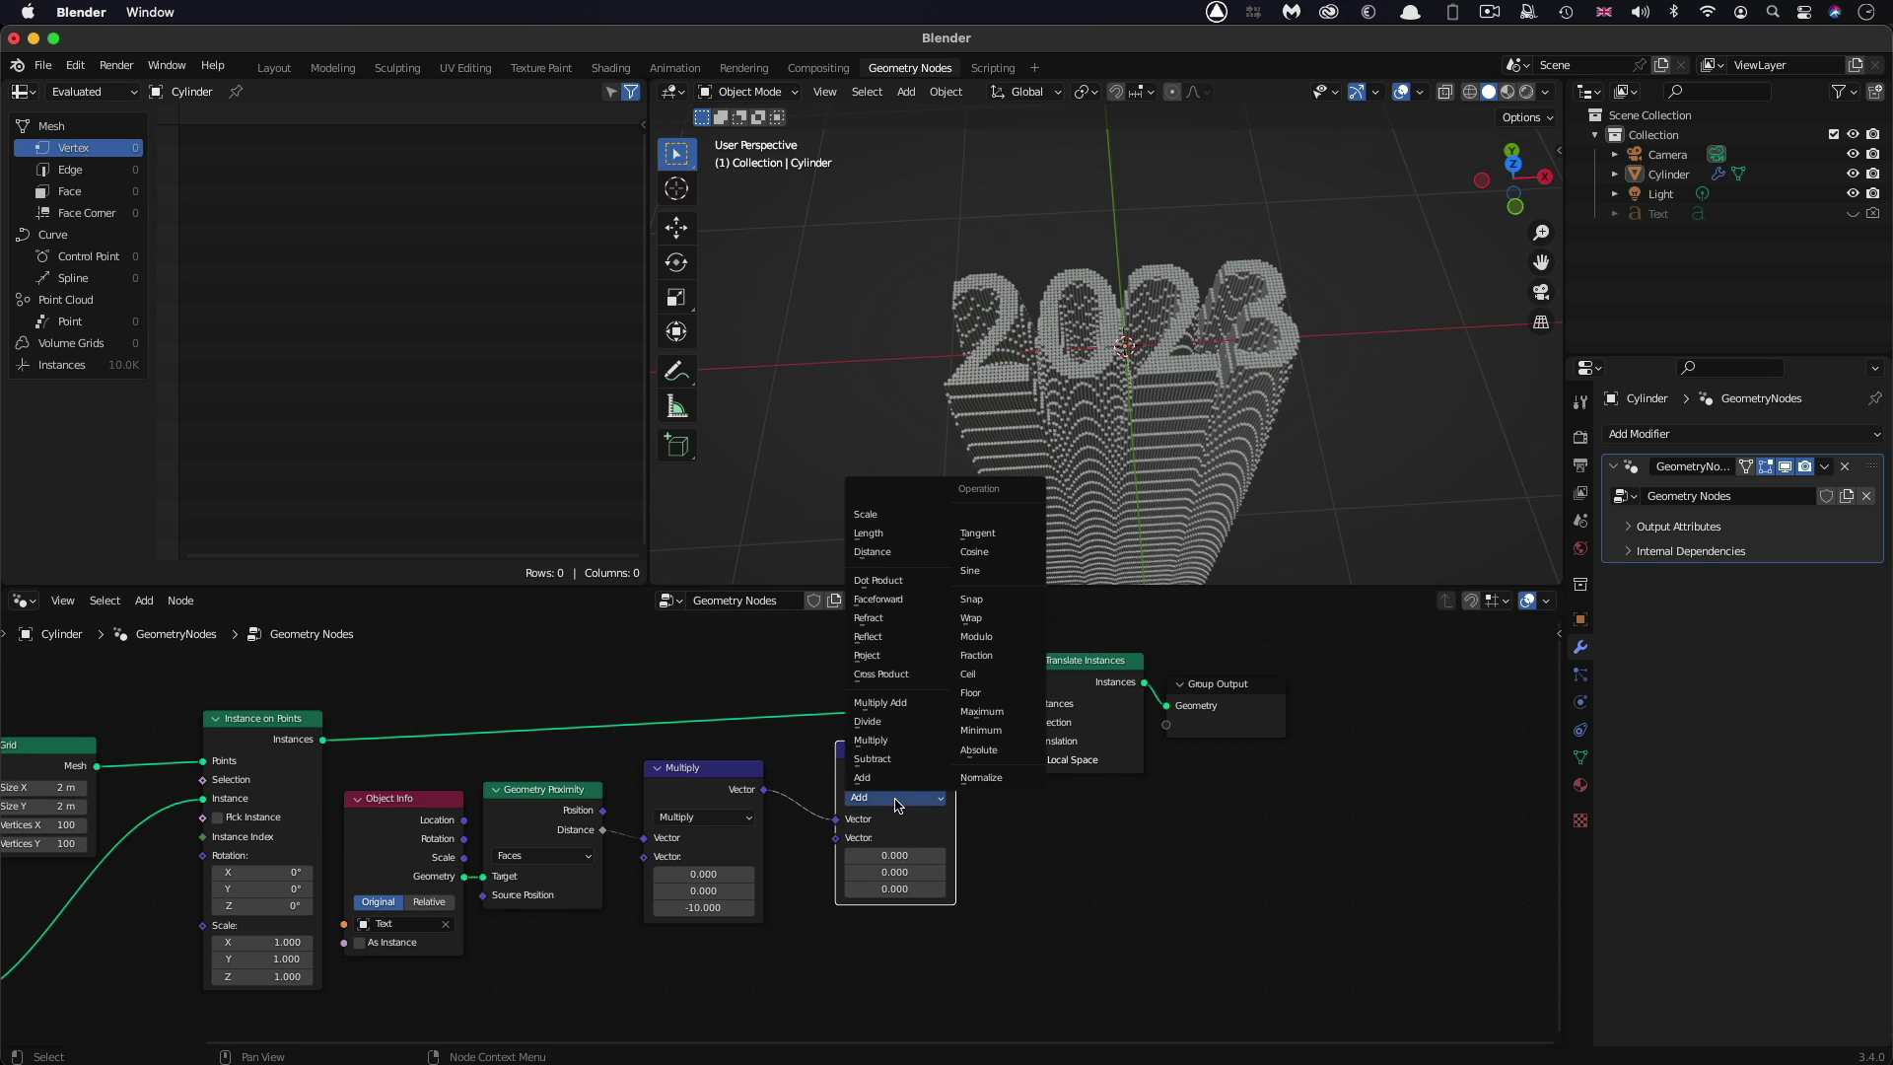
{"action": "left_click", "coordinate": [993, 712]}
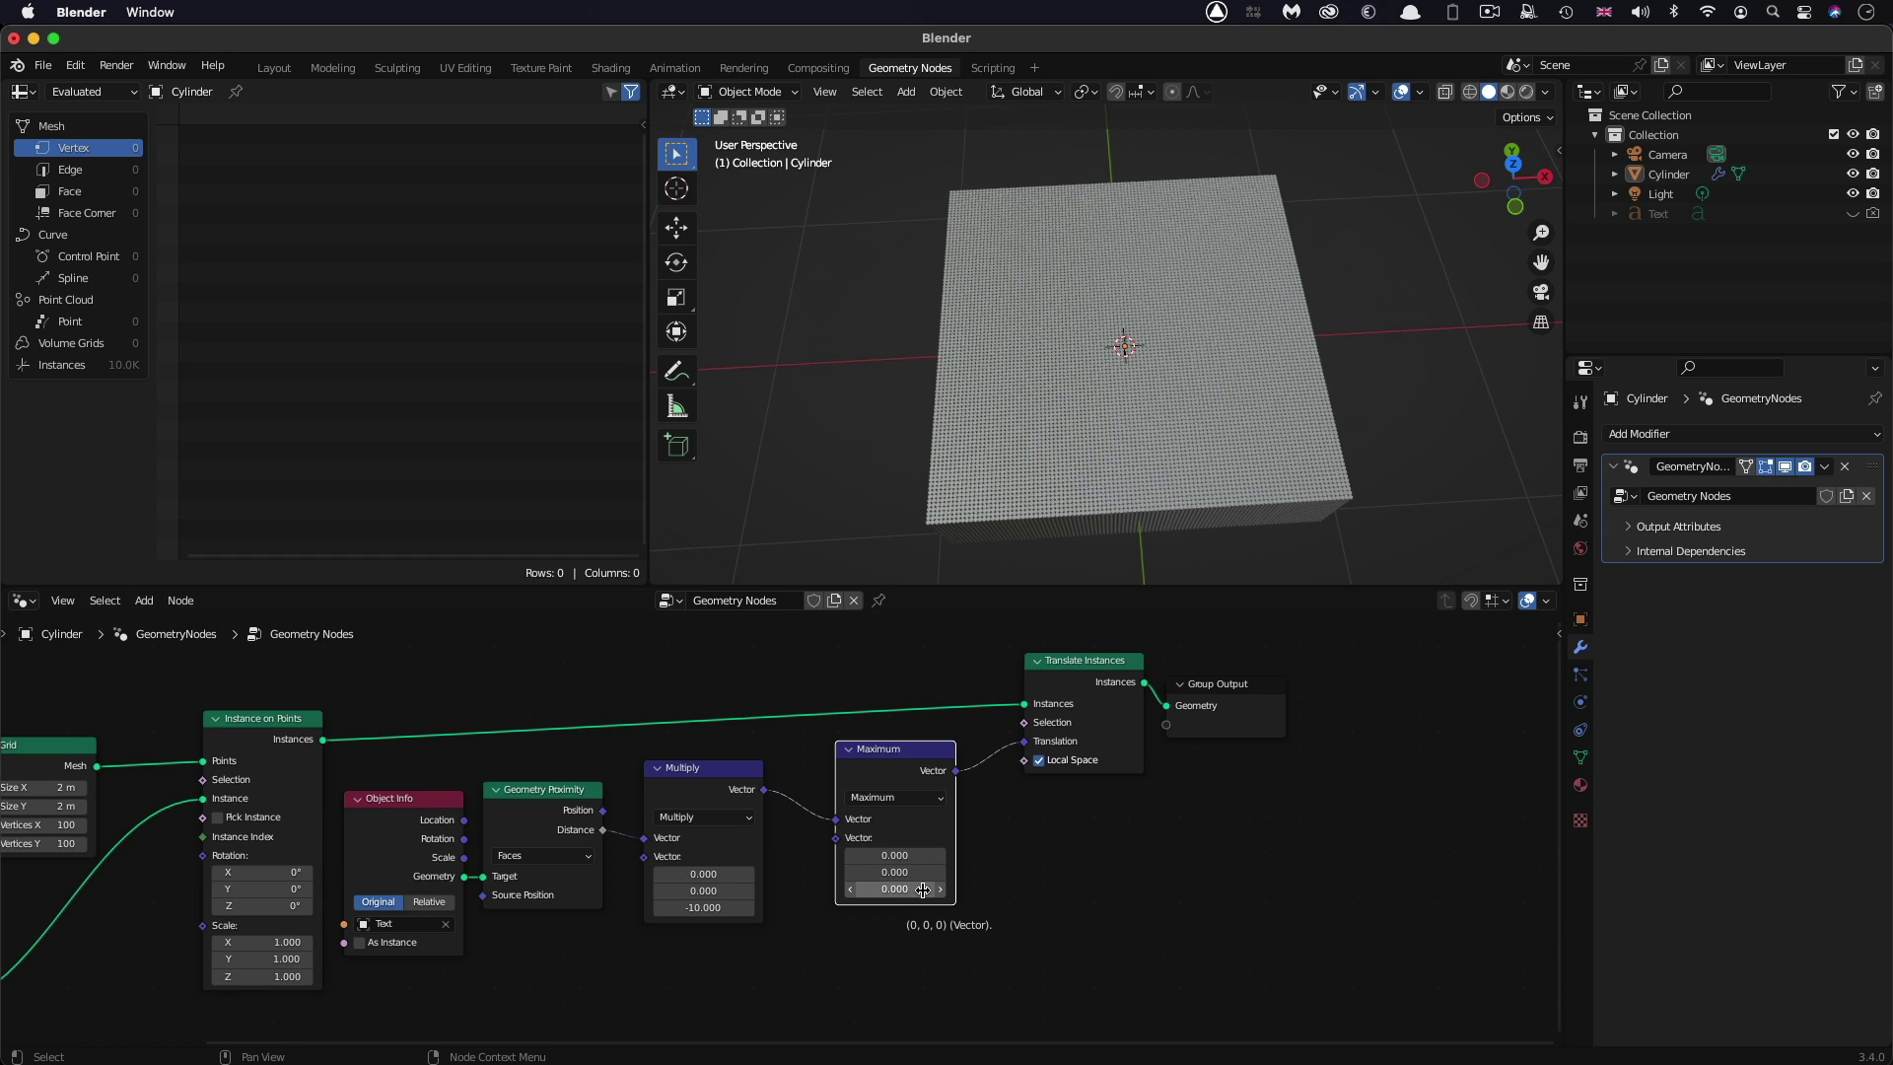
{"action": "left_click", "coordinate": [923, 891]}
{"action": "key", "text": "Return"}
Inspect the raised numerals up close and try a Z factor of -11 and a weaker one near zero on the Multiply node
{"action": "scroll", "coordinate": [1047, 355], "scroll_direction": "down", "scroll_amount": 5}
{"action": "scroll", "coordinate": [1047, 355], "scroll_direction": "up", "scroll_amount": 5, "text": "ctrl"}
{"action": "scroll", "coordinate": [1051, 362], "scroll_direction": "up", "scroll_amount": 5}
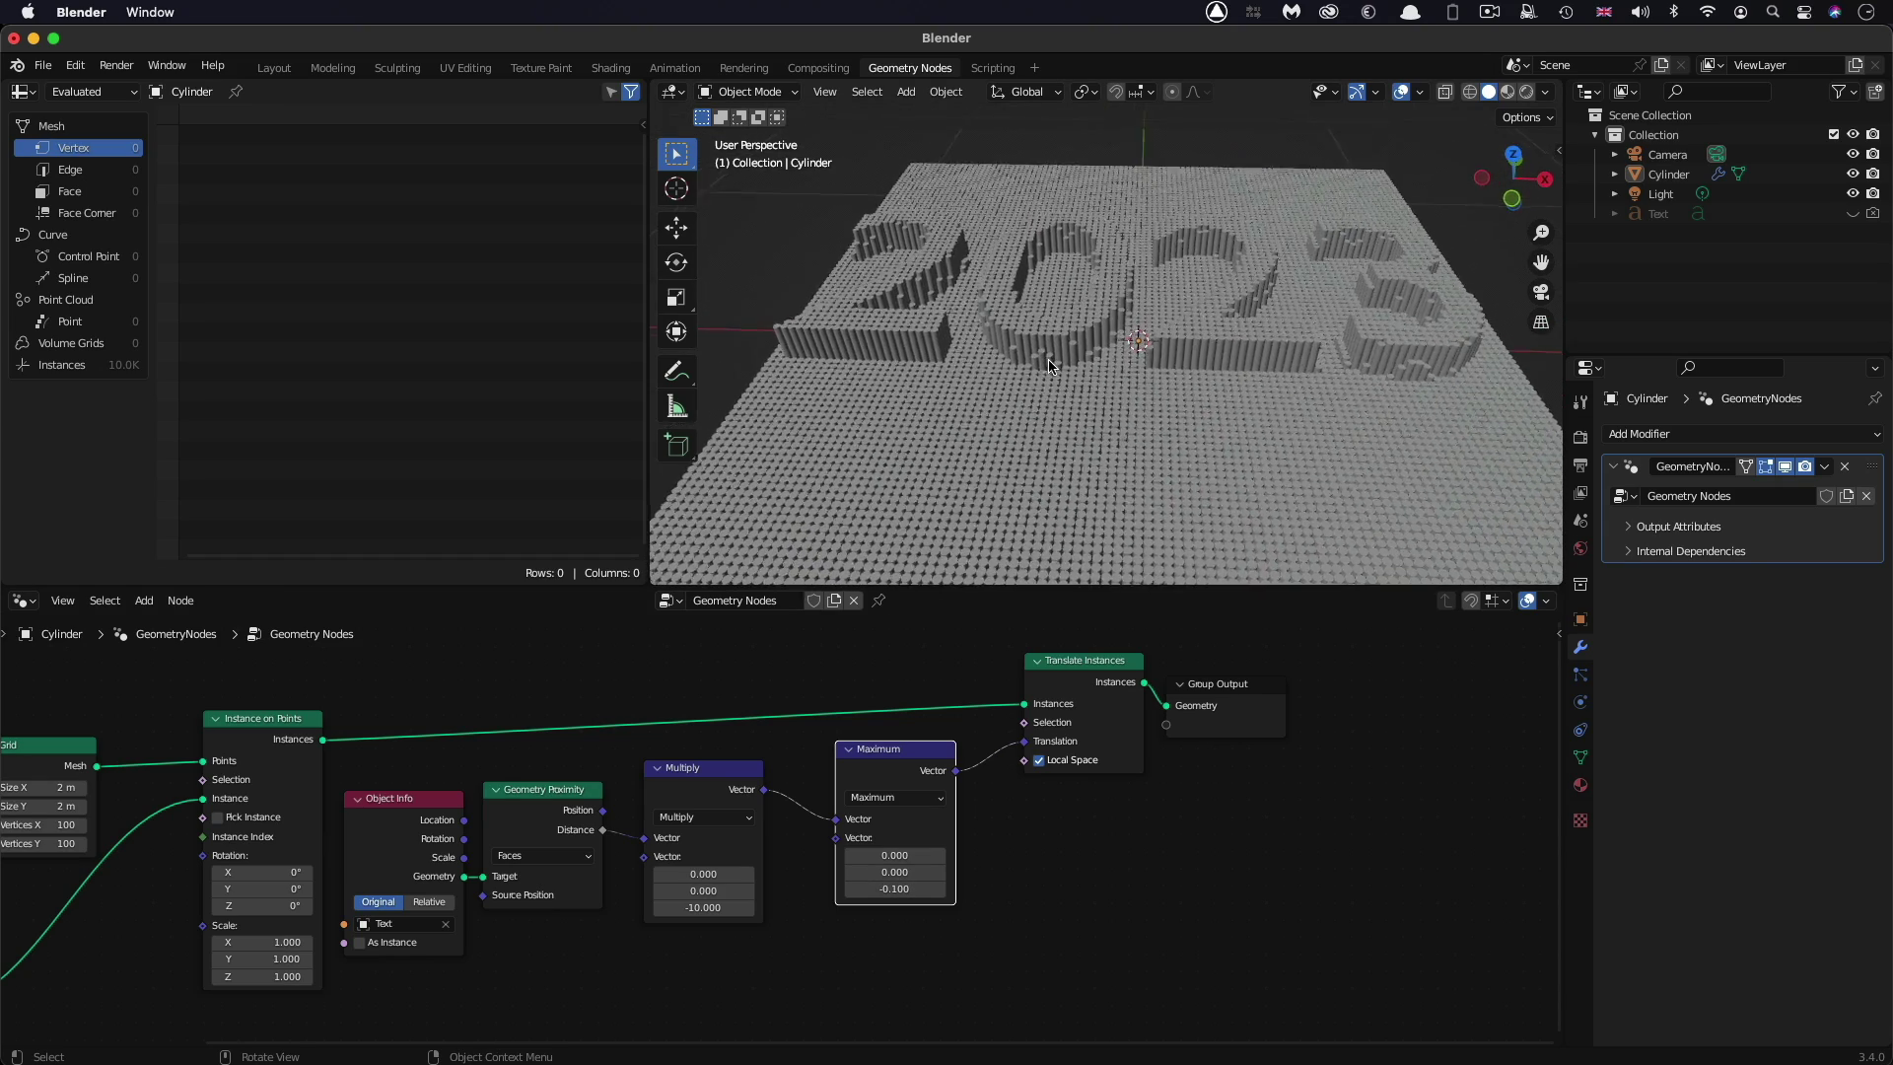
{"action": "key", "text": "BackSpace"}
{"action": "scroll", "coordinate": [691, 907], "scroll_direction": "down", "scroll_amount": 1, "text": "ctrl"}
{"action": "left_click", "coordinate": [711, 913]}
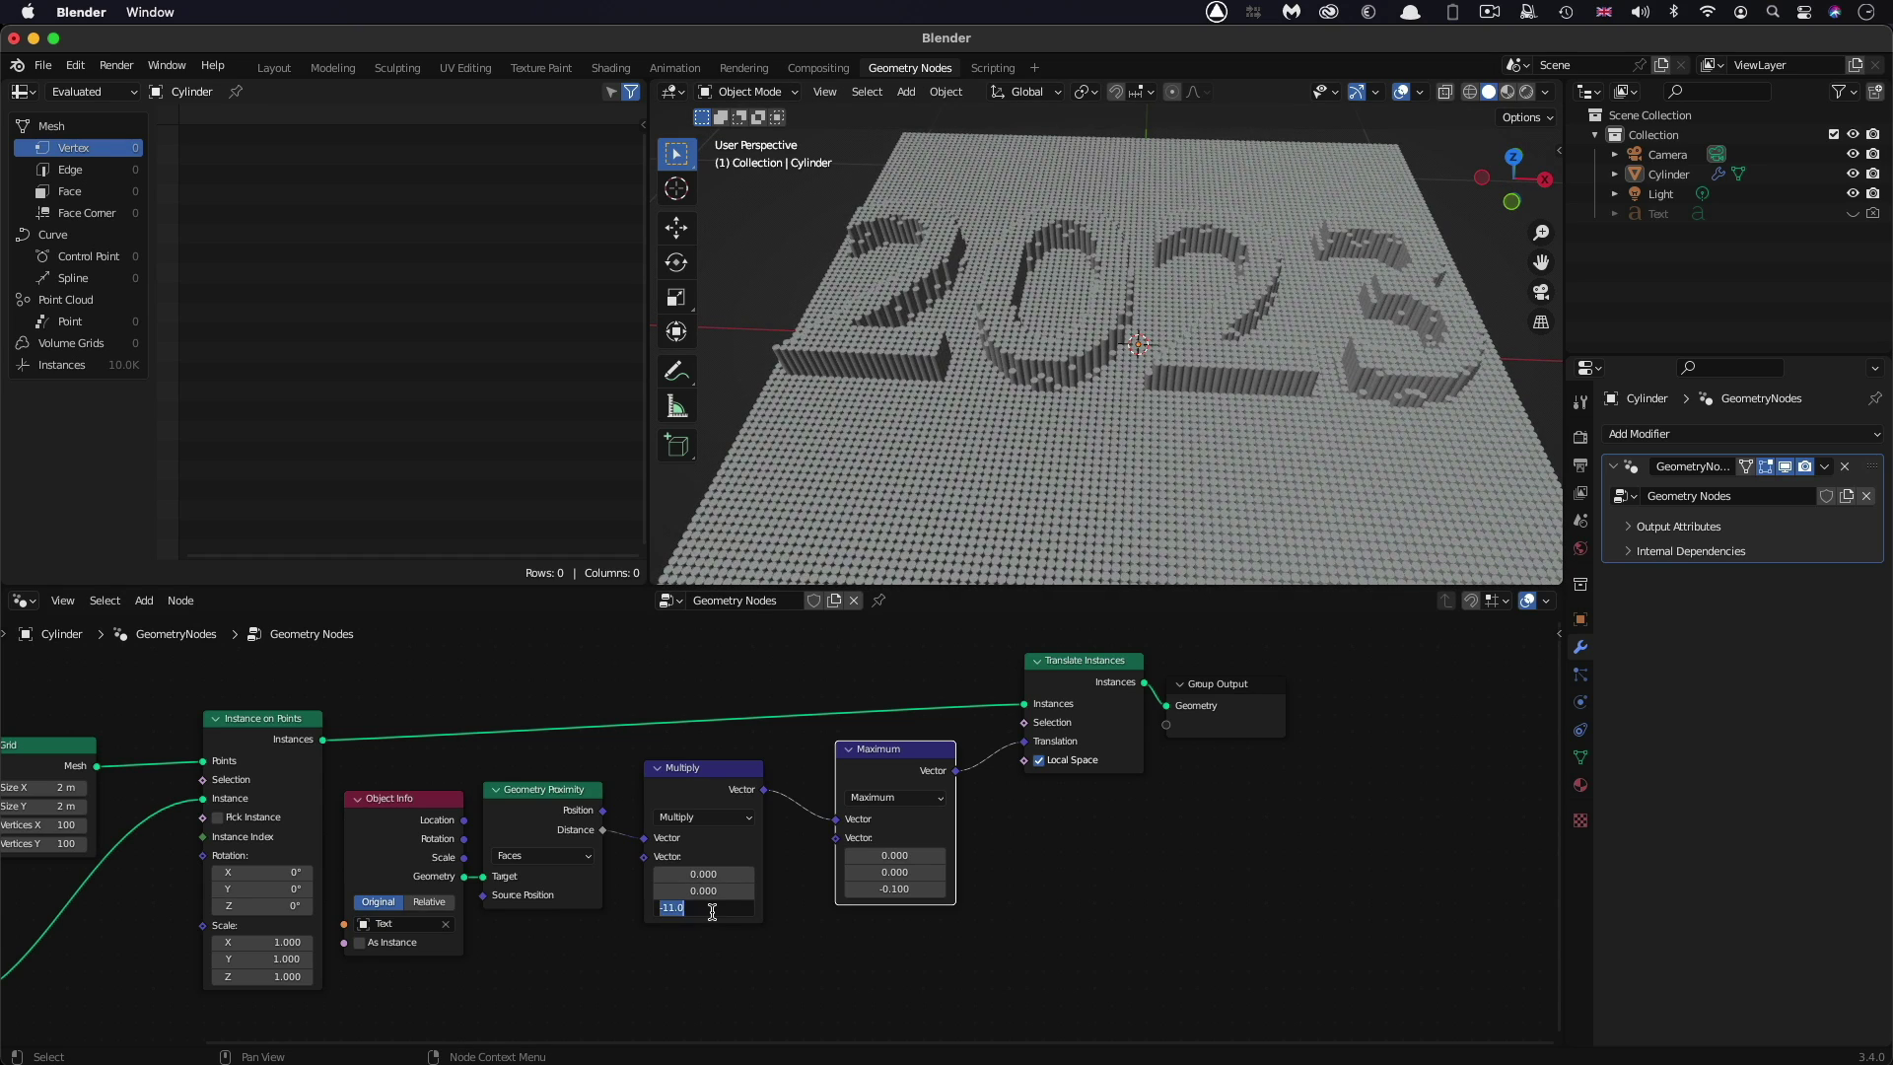
{"action": "type", "text": "-0.8"}
{"action": "key", "text": "Return"}
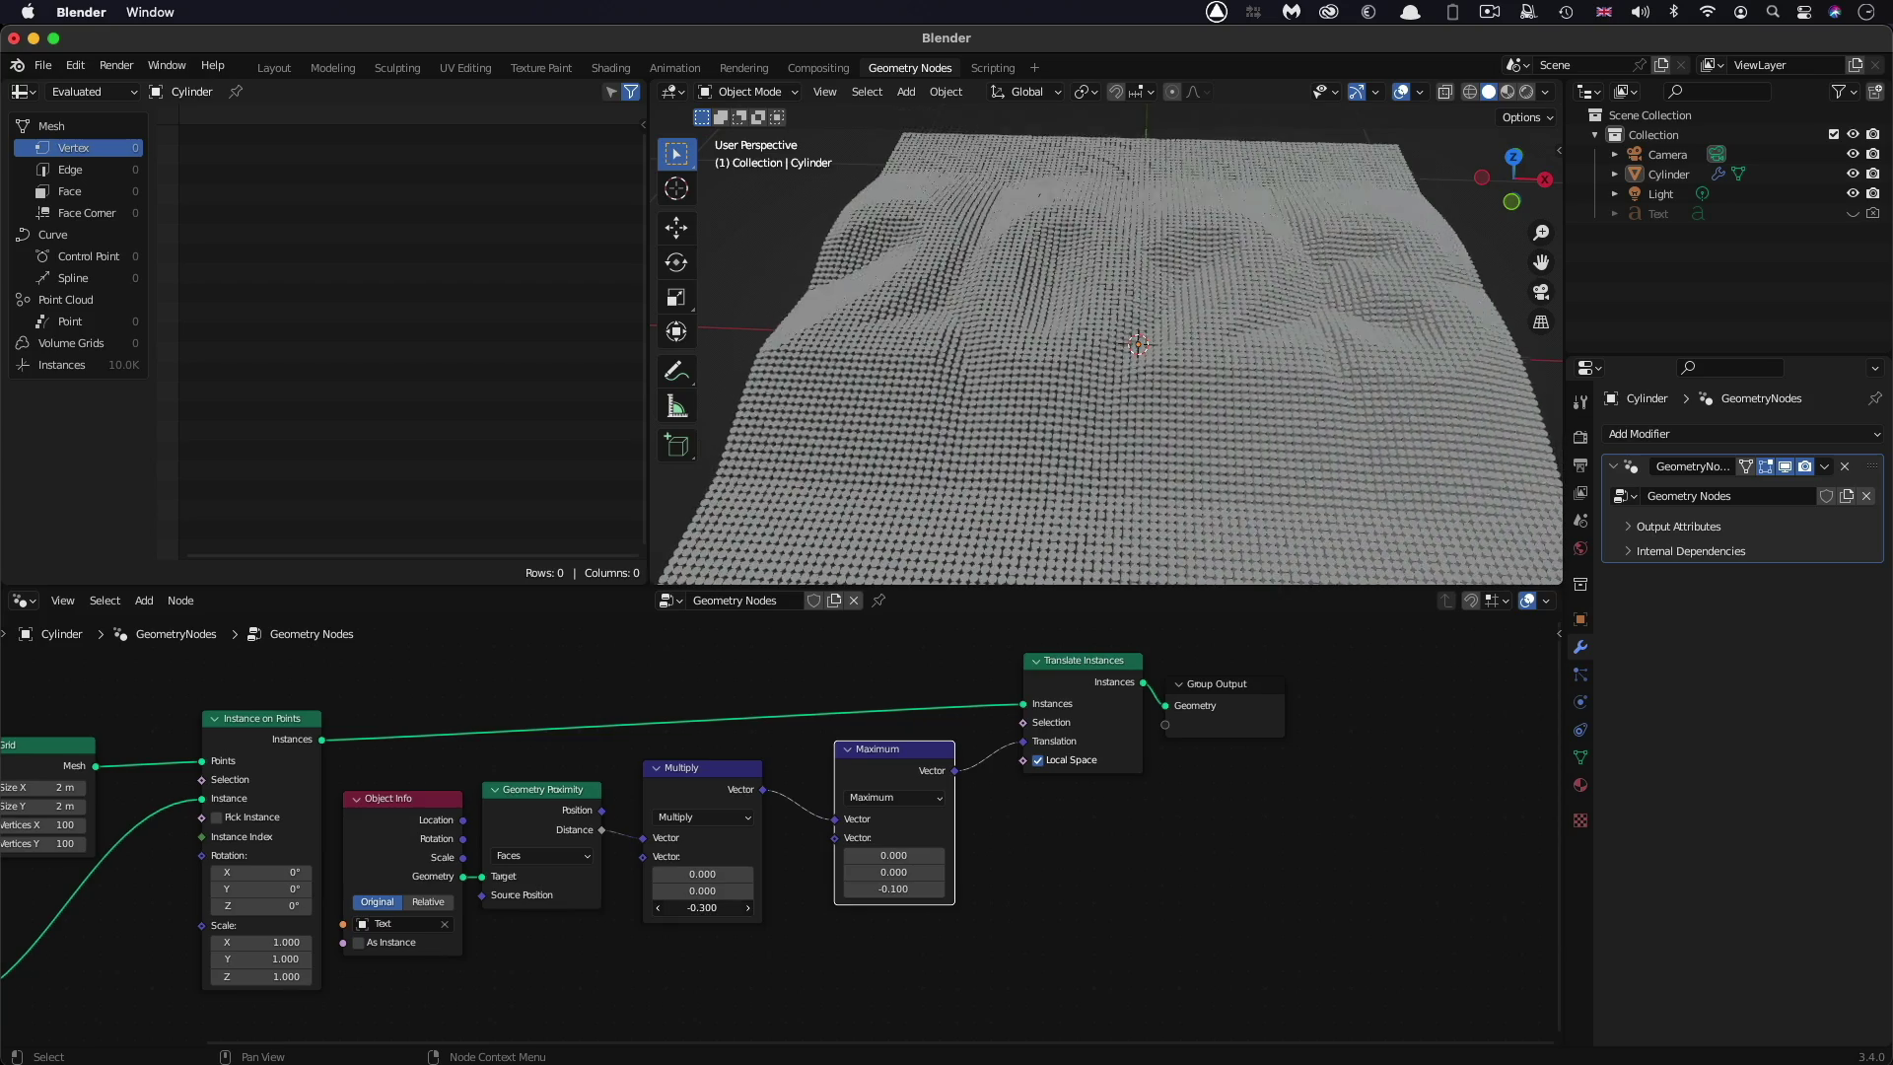
Set the Multiply node's Z factor to -181.1 and the Maximum node's Z value to -0.2
{"action": "left_click_drag", "start_coordinate": [702, 907], "coordinate": [917, 883]}
{"action": "left_click", "coordinate": [917, 889]}
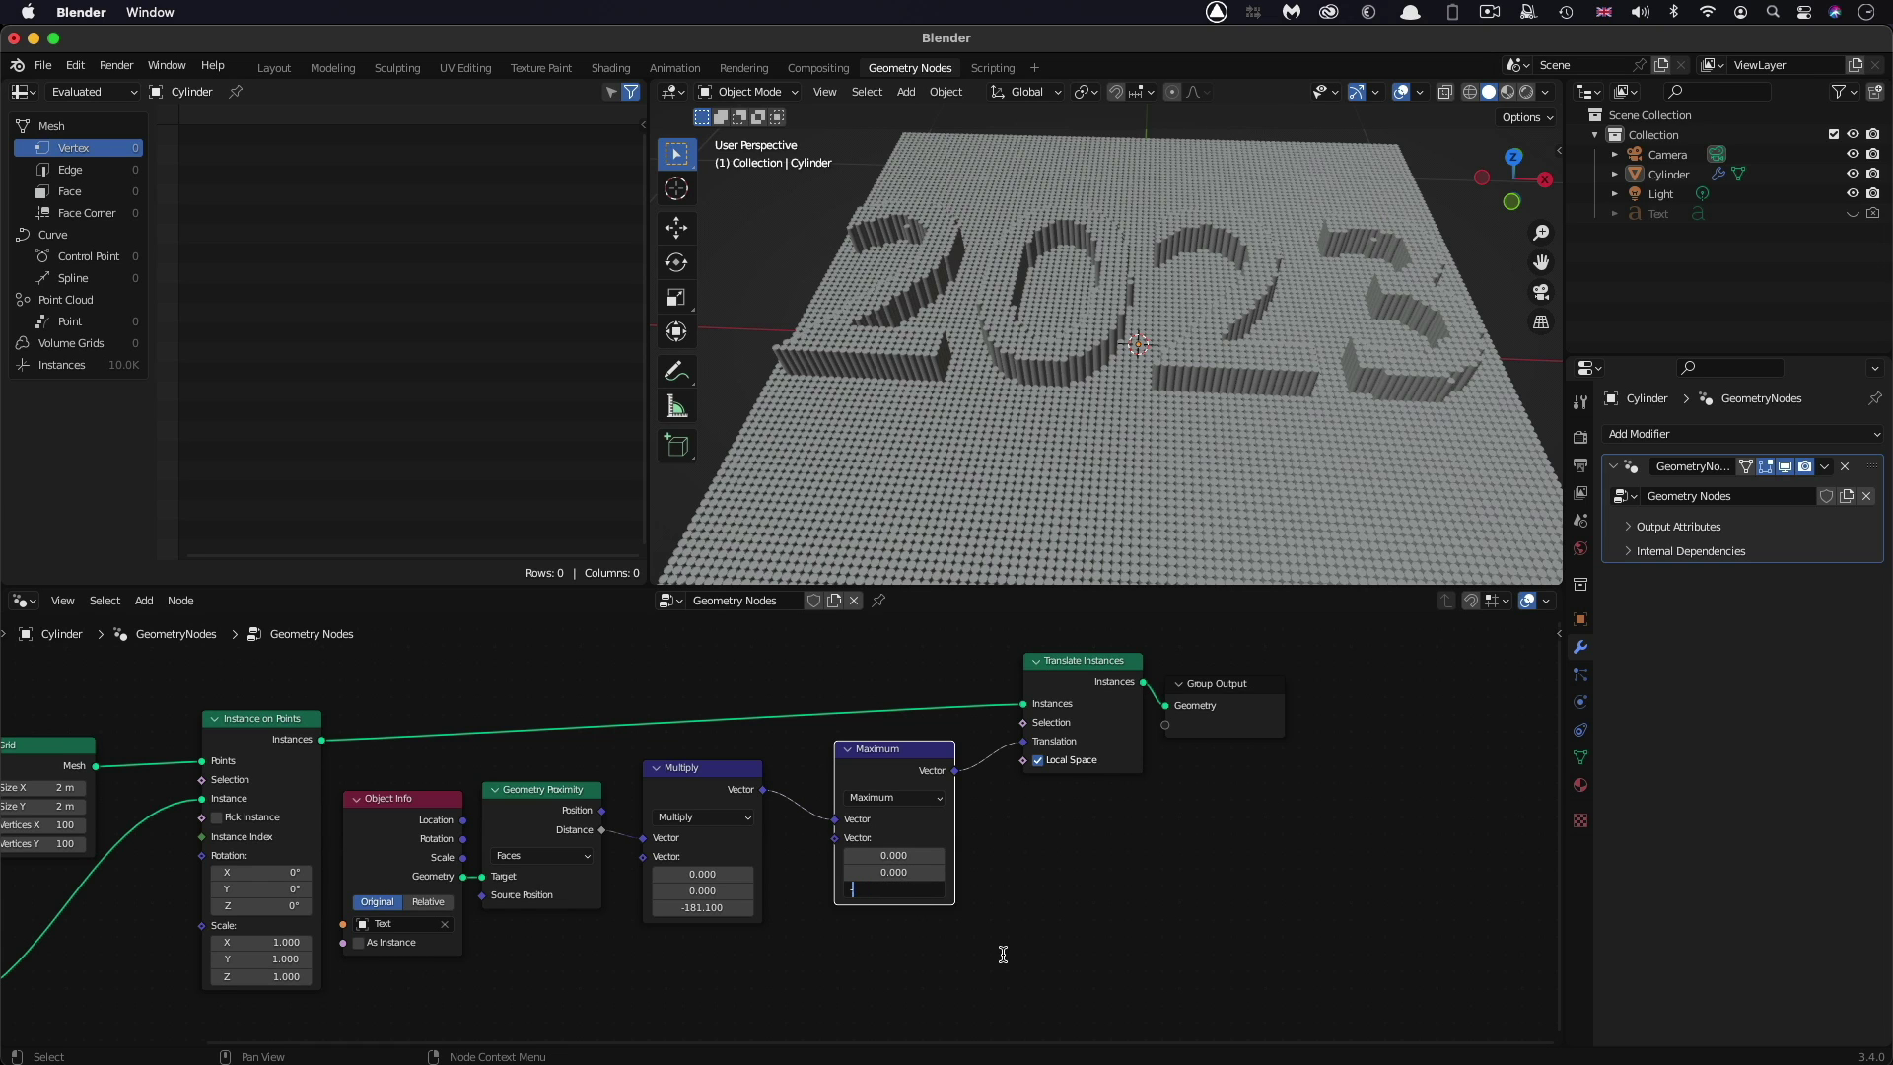
{"action": "key", "text": "Return"}
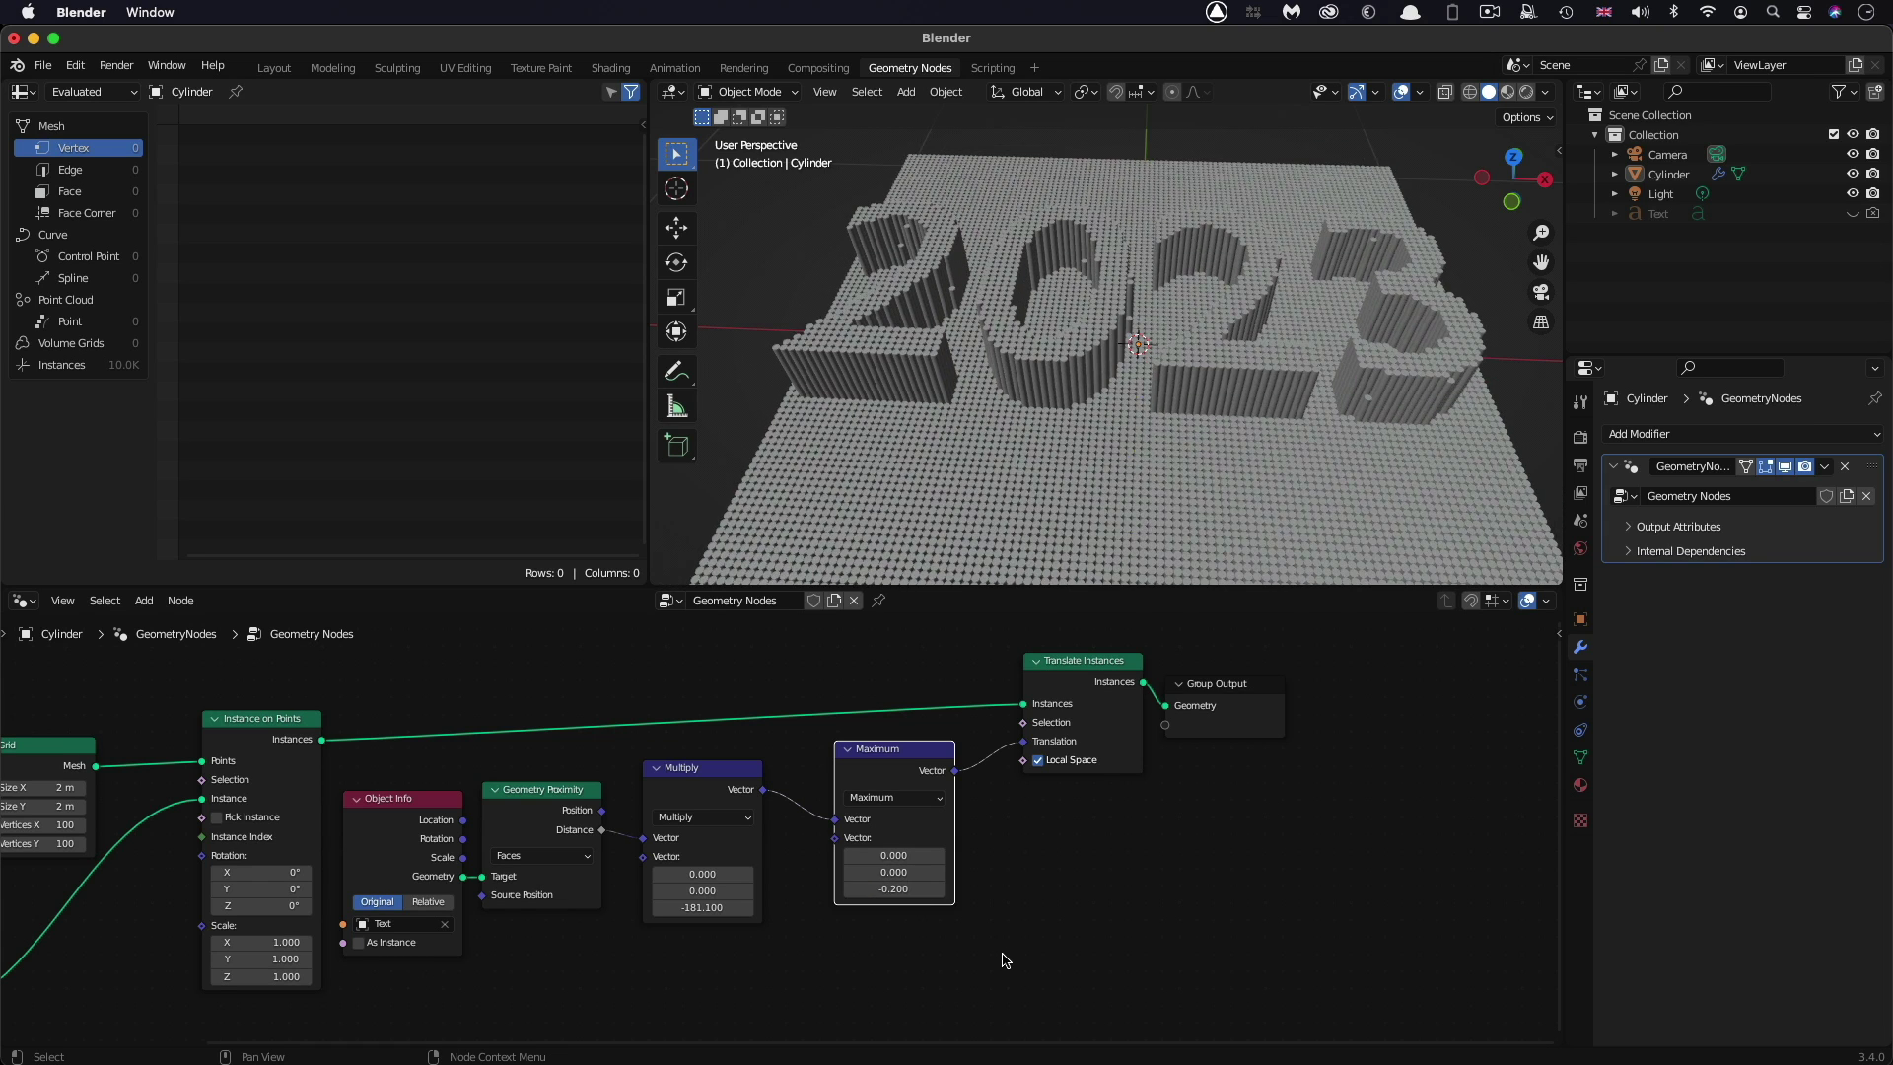
Set the Maximum node's Z value to -0.15
{"action": "mouse_move", "coordinate": [909, 889]}
{"action": "left_mouse_down"}
{"action": "mouse_move", "coordinate": [873, 889]}
{"action": "mouse_move", "coordinate": [905, 893]}
{"action": "left_mouse_up"}
{"action": "left_click", "coordinate": [914, 891]}
{"action": "key", "text": "BackSpace"}
{"action": "type", "text": "-.15"}
{"action": "key", "text": "Return"}
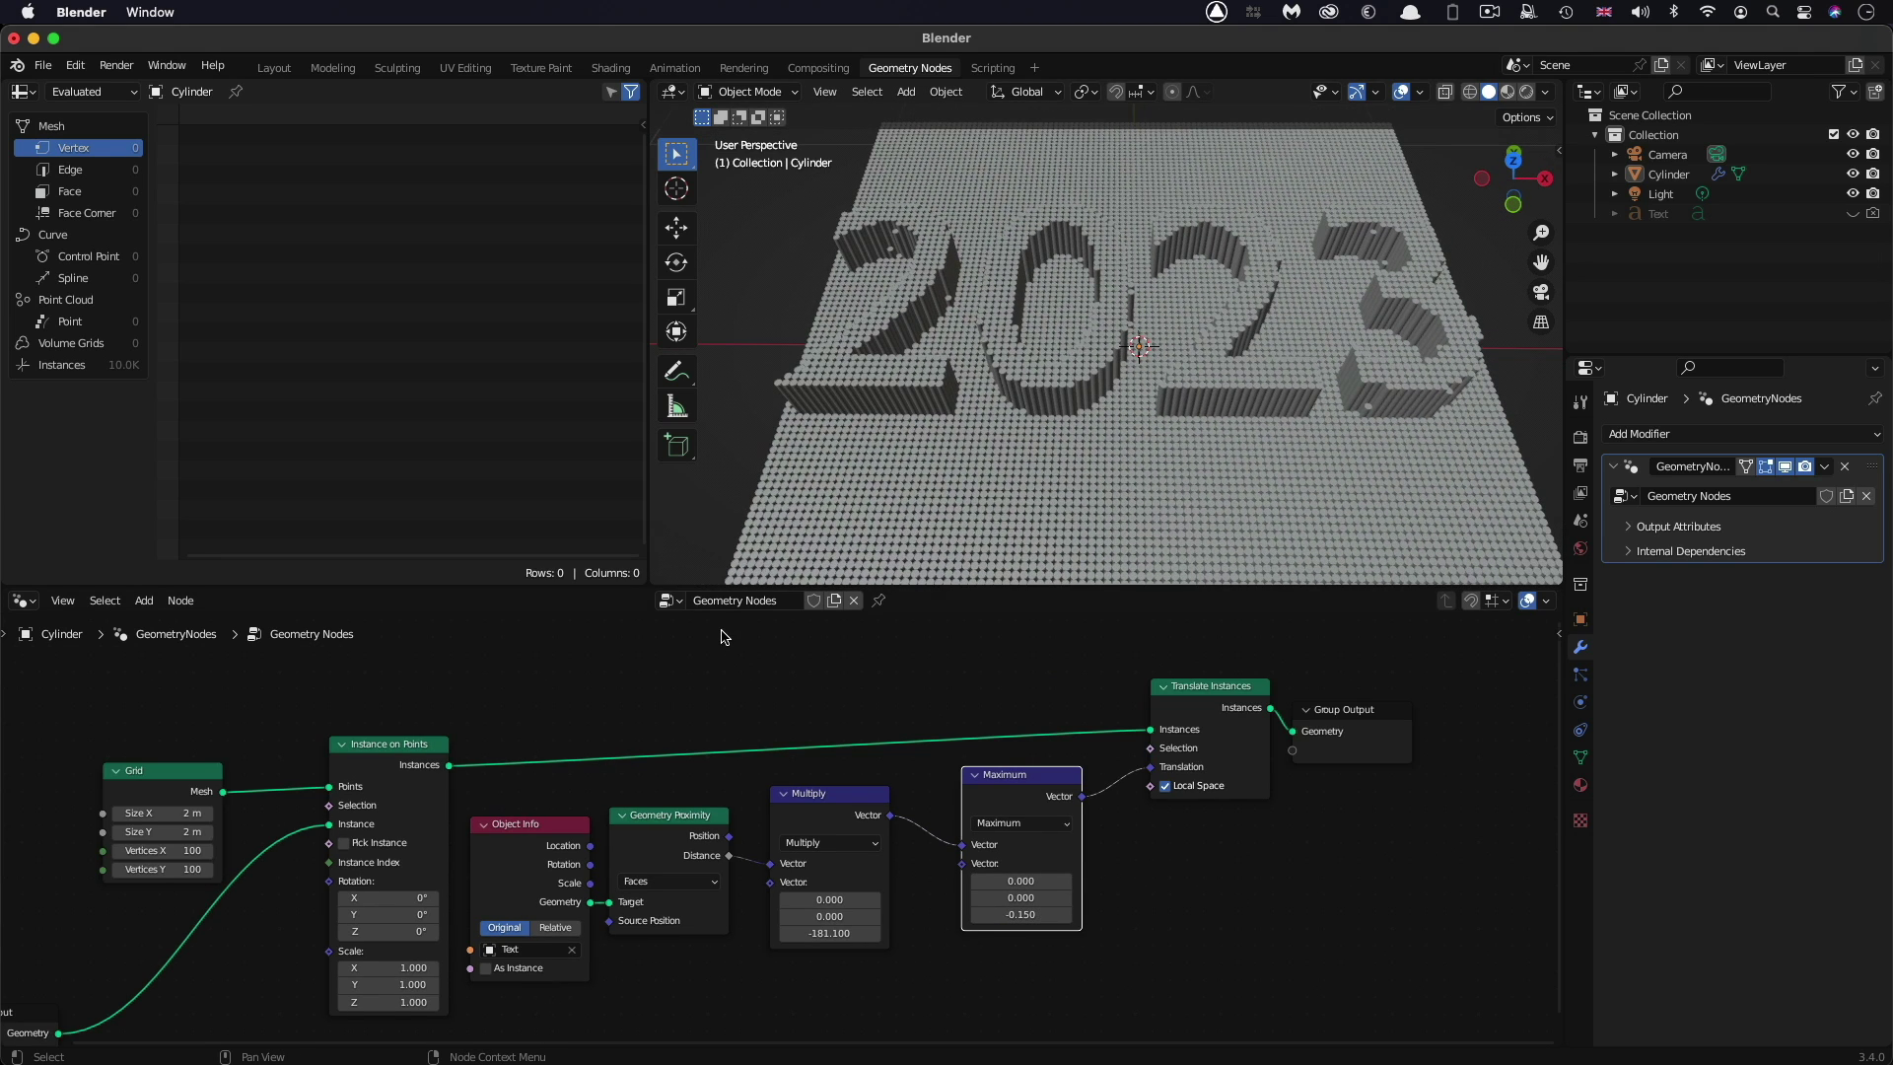
Select the hidden Text object, make it visible in the viewport and enter Edit Mode on it
{"action": "left_click", "coordinate": [1665, 216]}
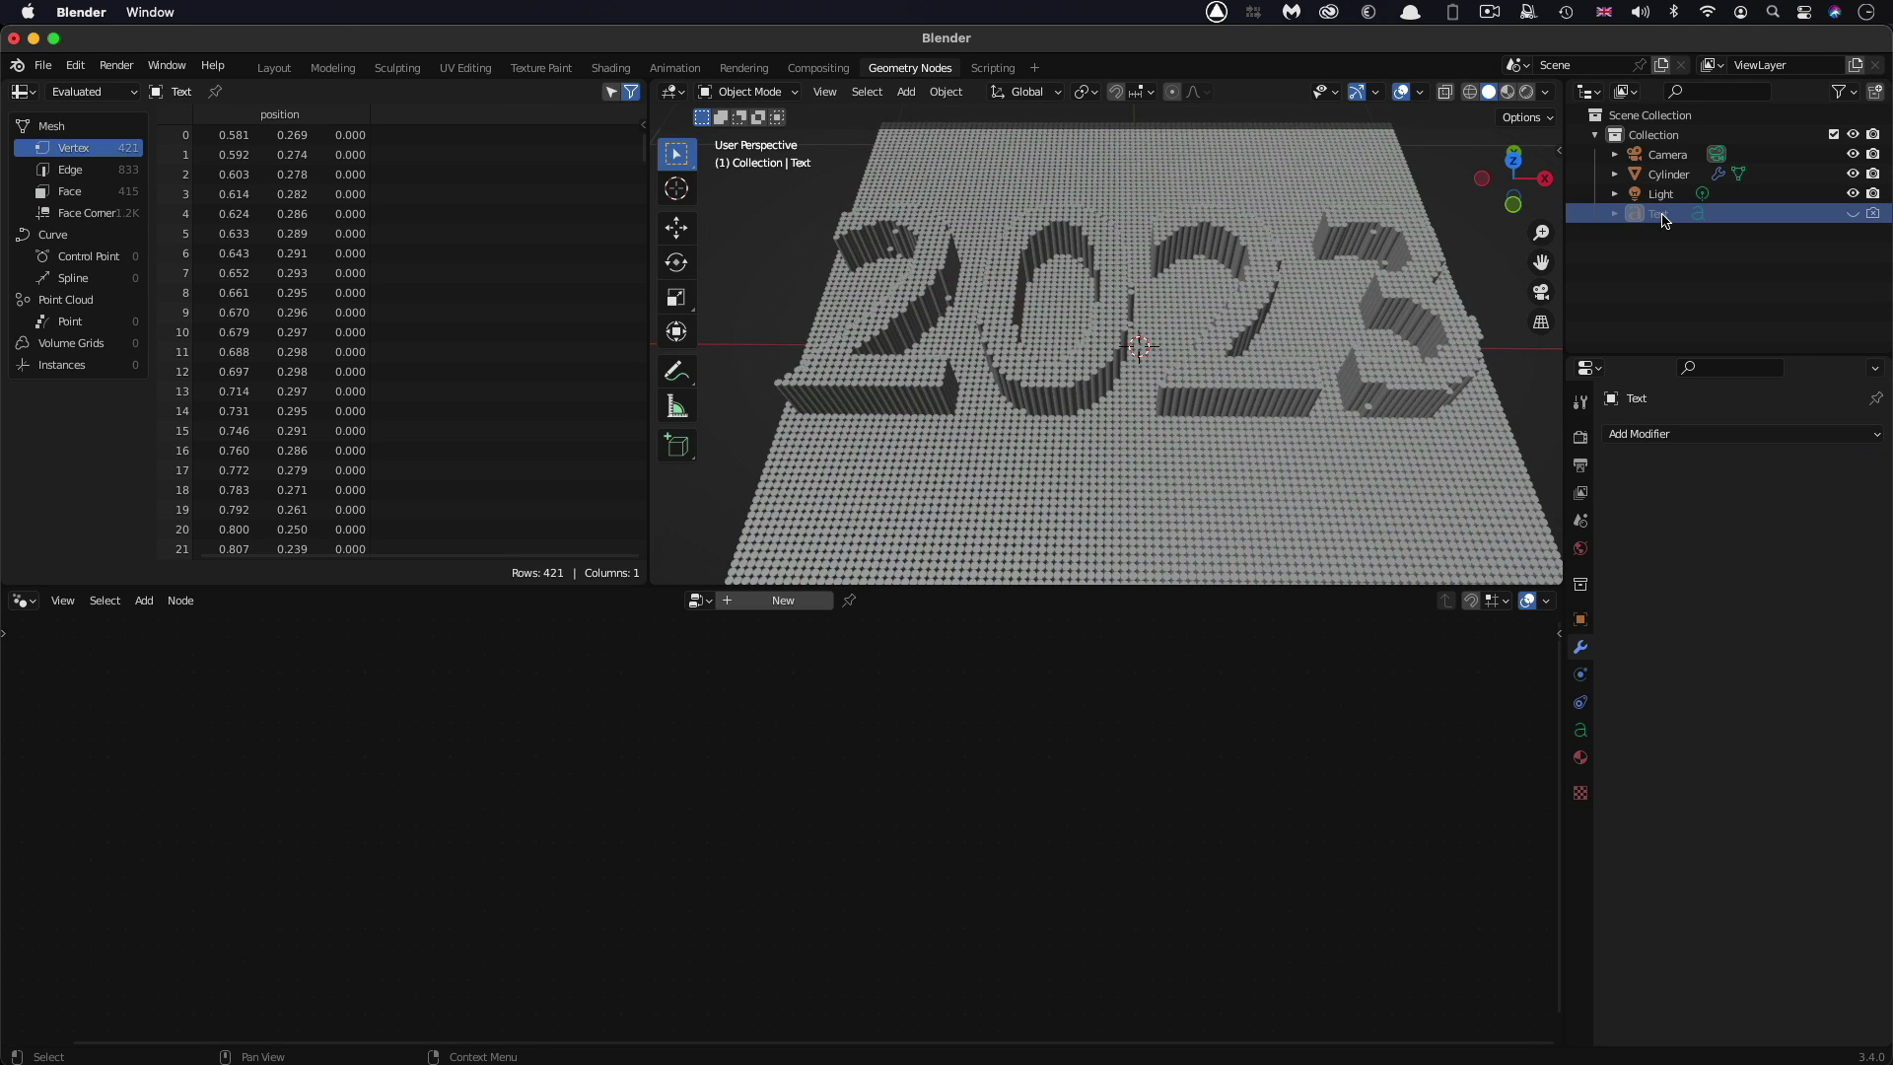
{"action": "left_click", "coordinate": [1853, 213]}
{"action": "left_click", "coordinate": [752, 93]}
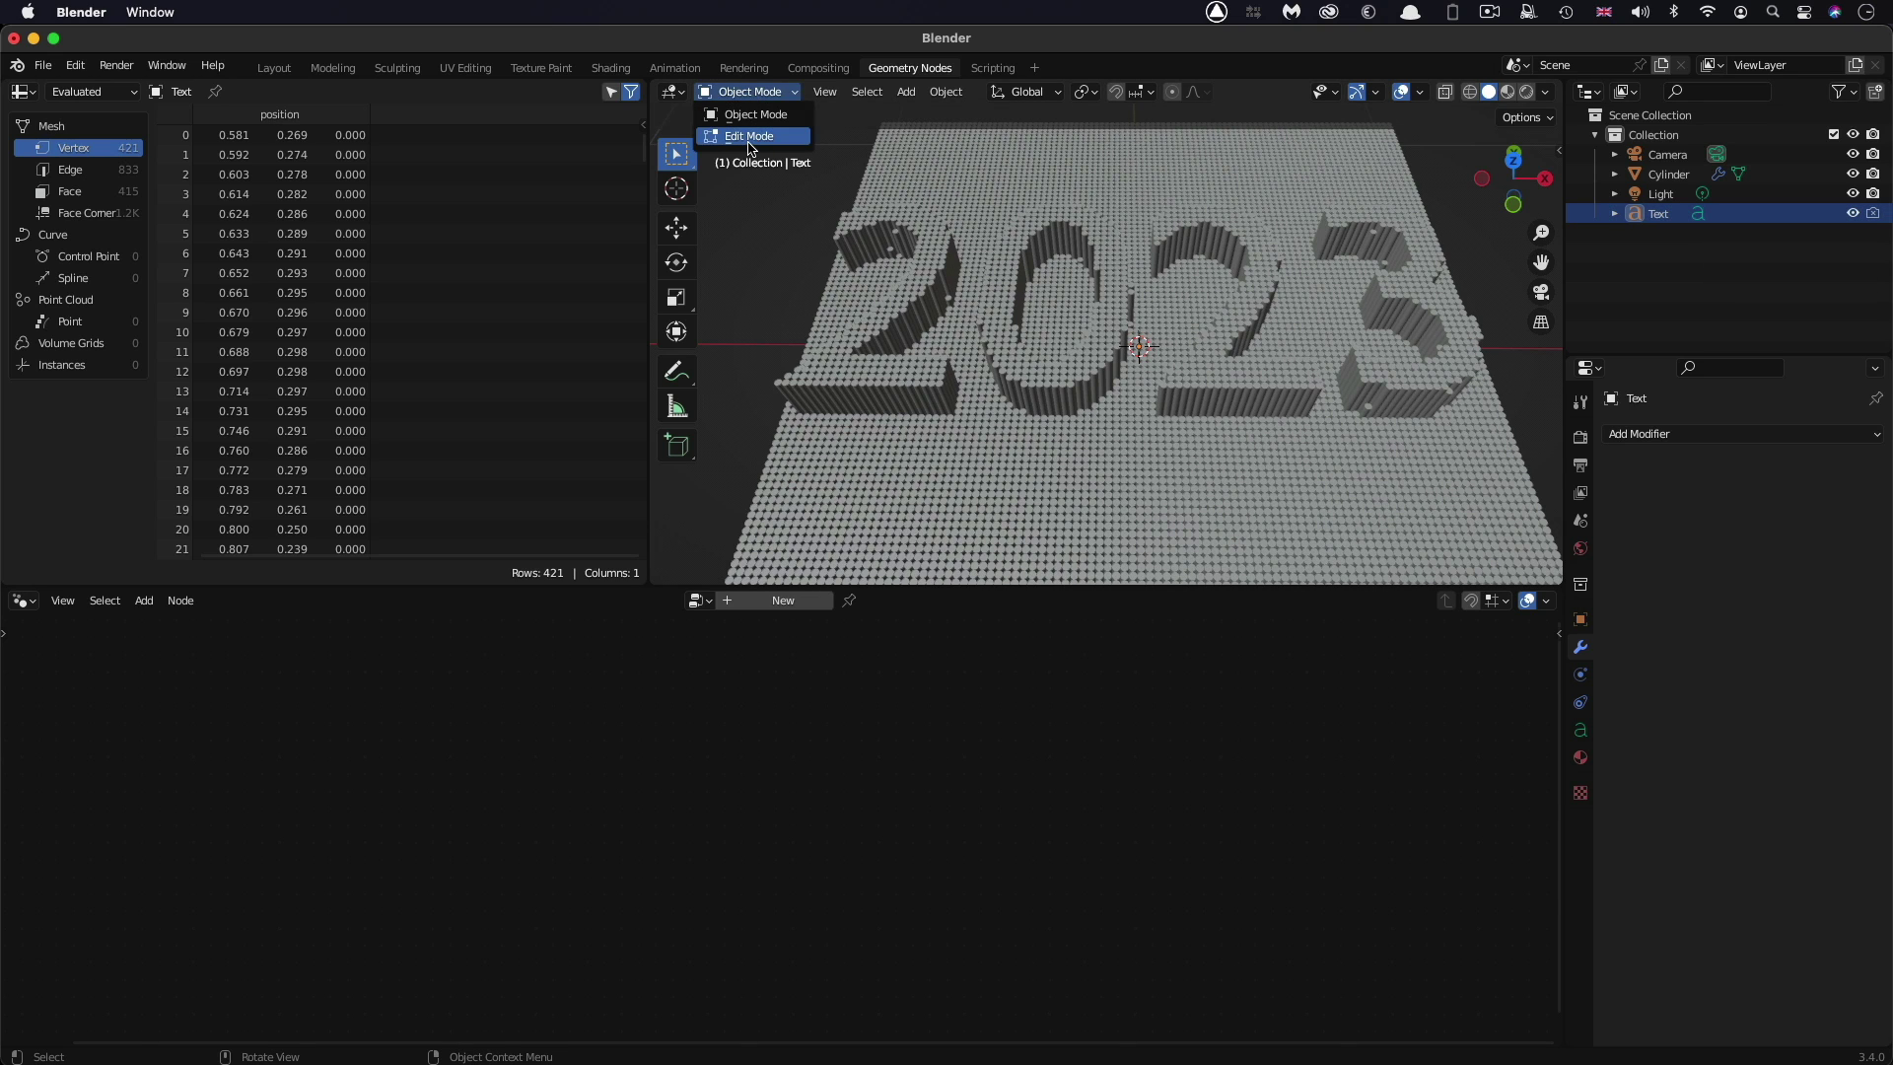
{"action": "left_click", "coordinate": [753, 137]}
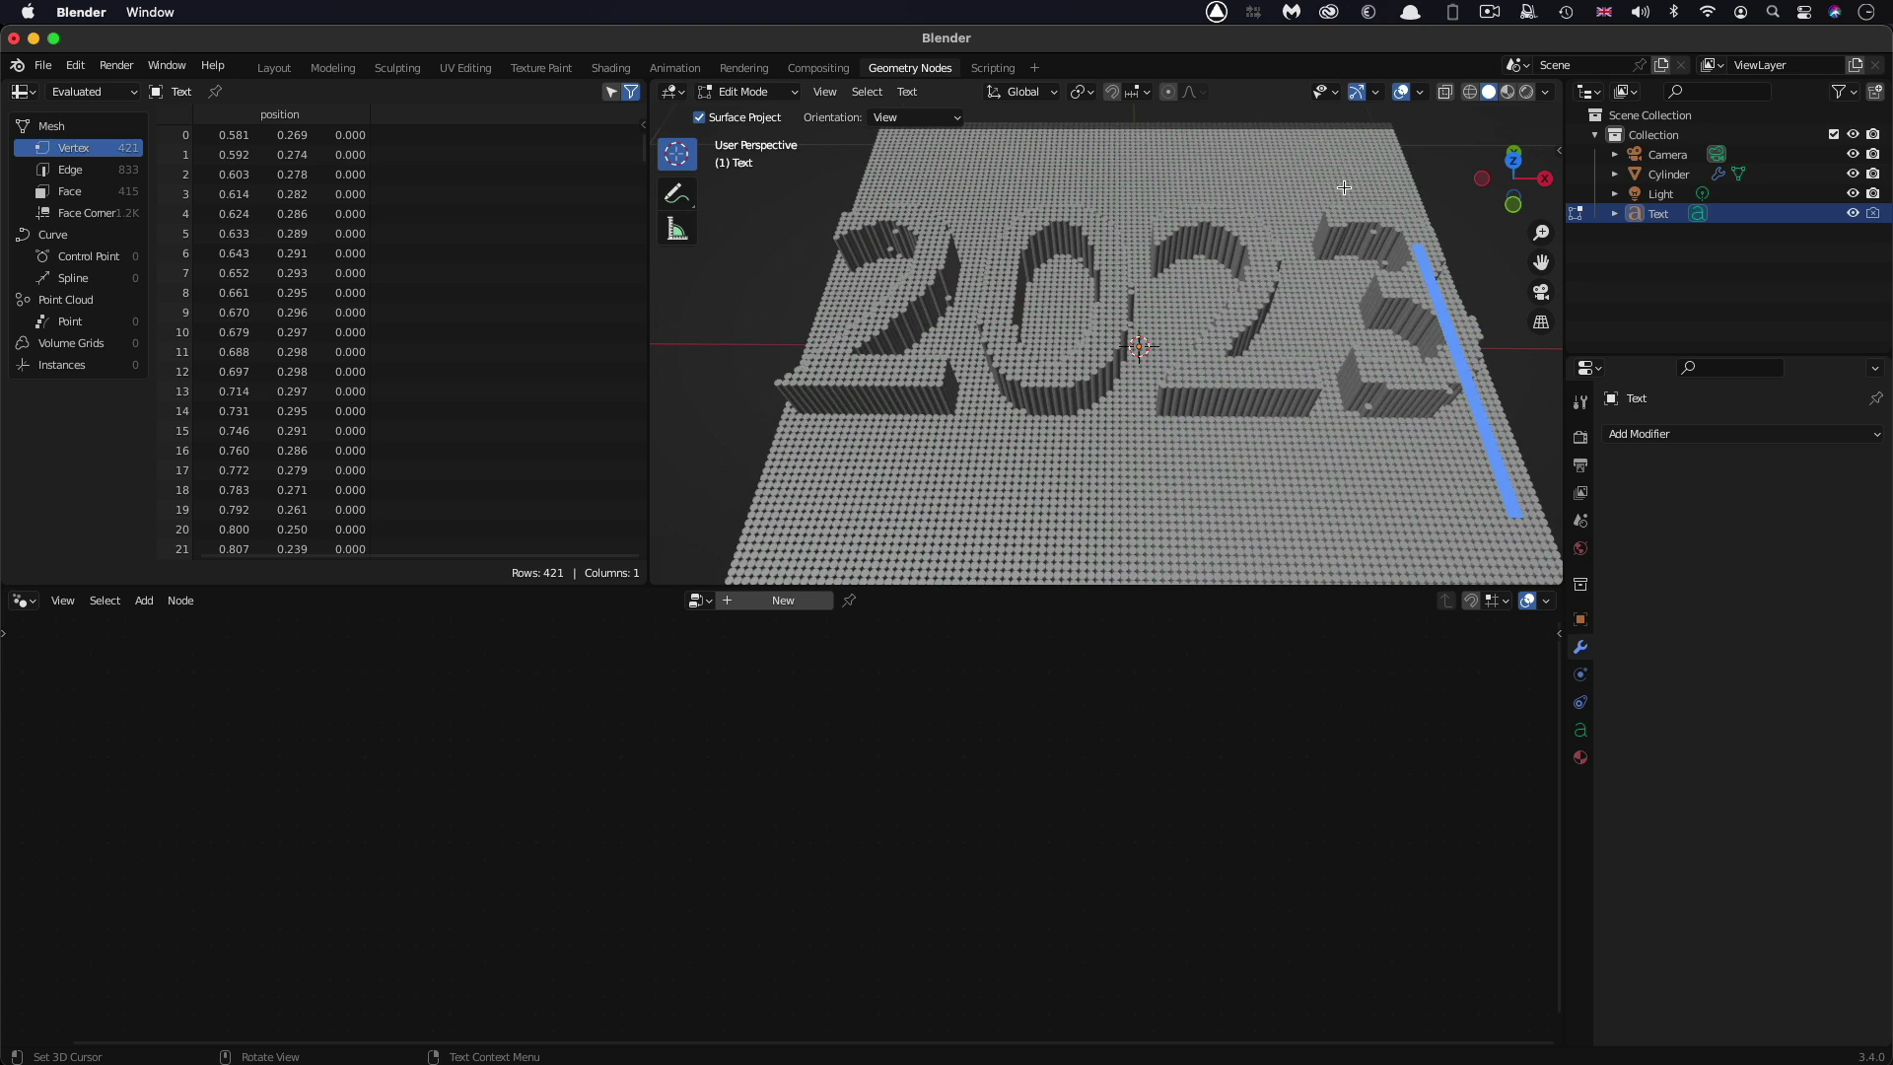
Try 2024 and hello as the text content, and restore it to 2023
{"action": "key", "text": "BackSpace"}
{"action": "type", "text": "4"}
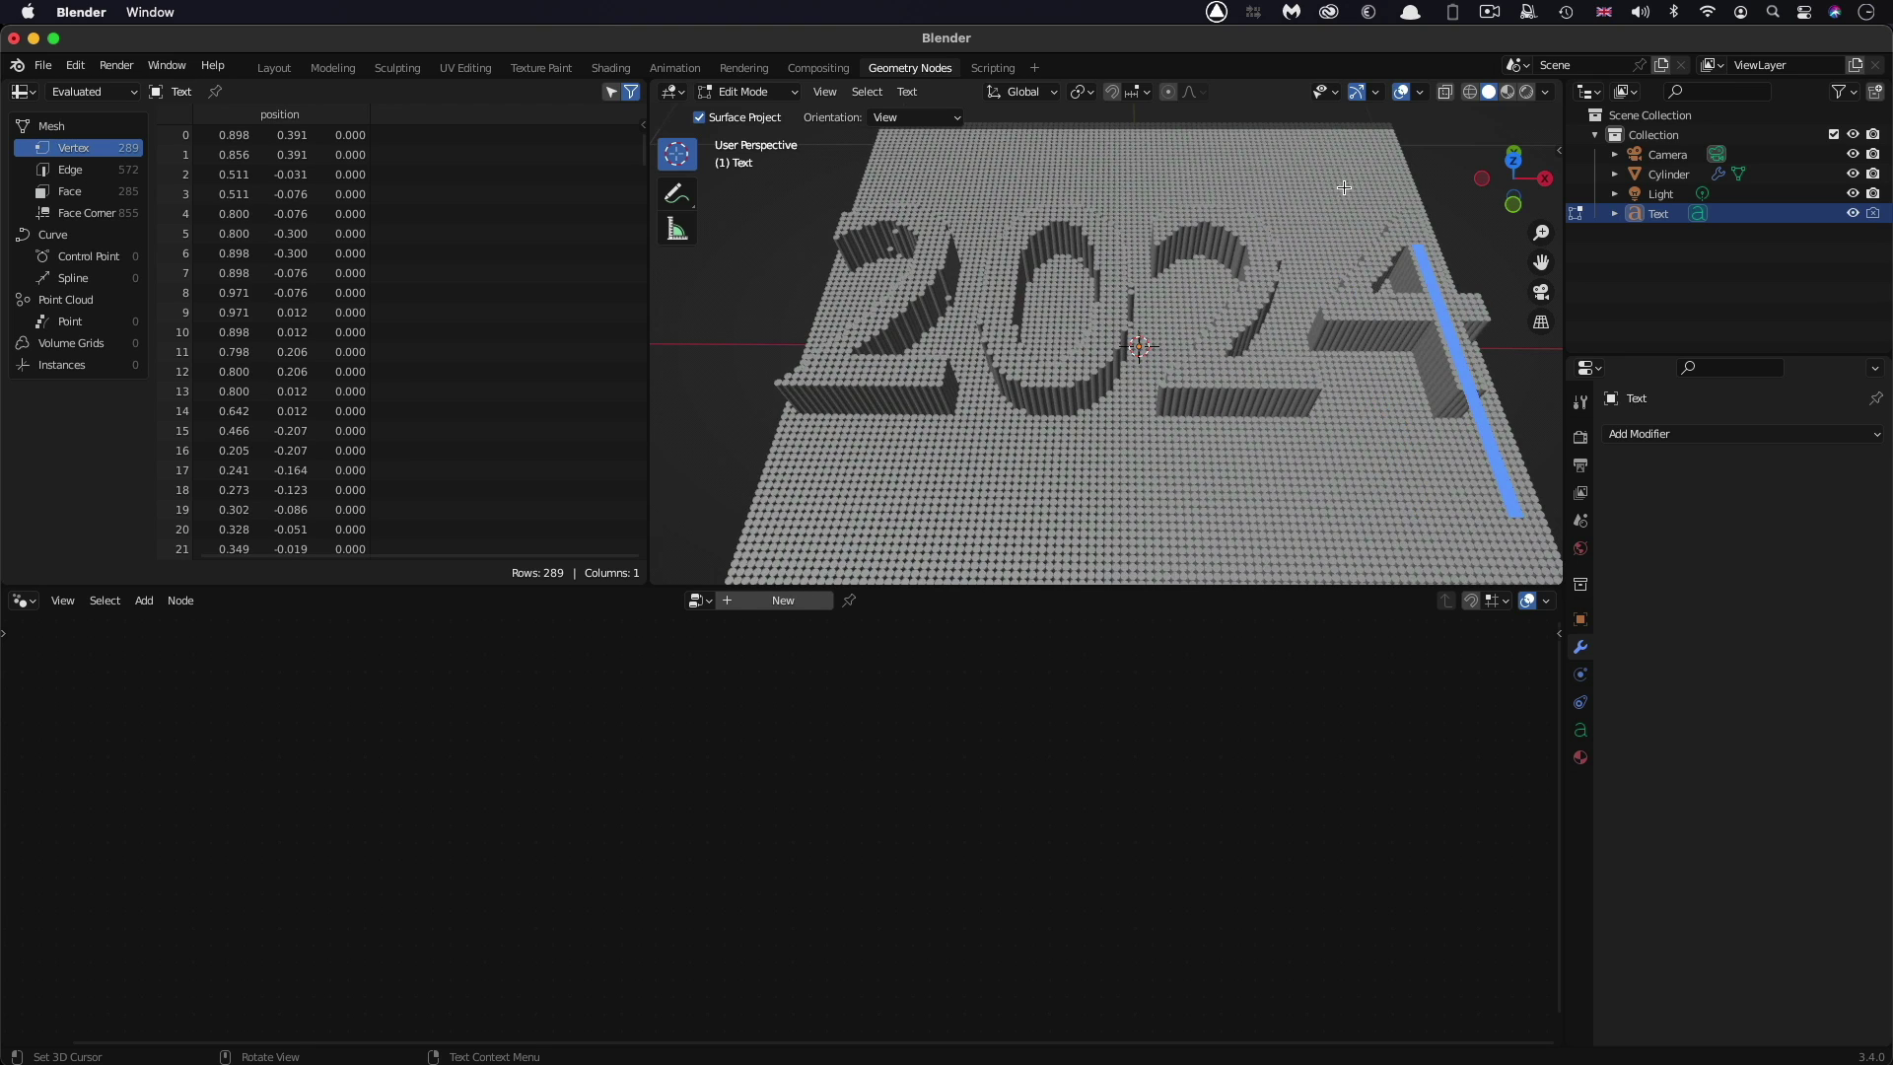
{"action": "key", "text": "BackSpace"}
{"action": "key", "text": "BackSpace"}
{"action": "key", "text": "BackSpace"}
{"action": "key", "text": "BackSpace"}
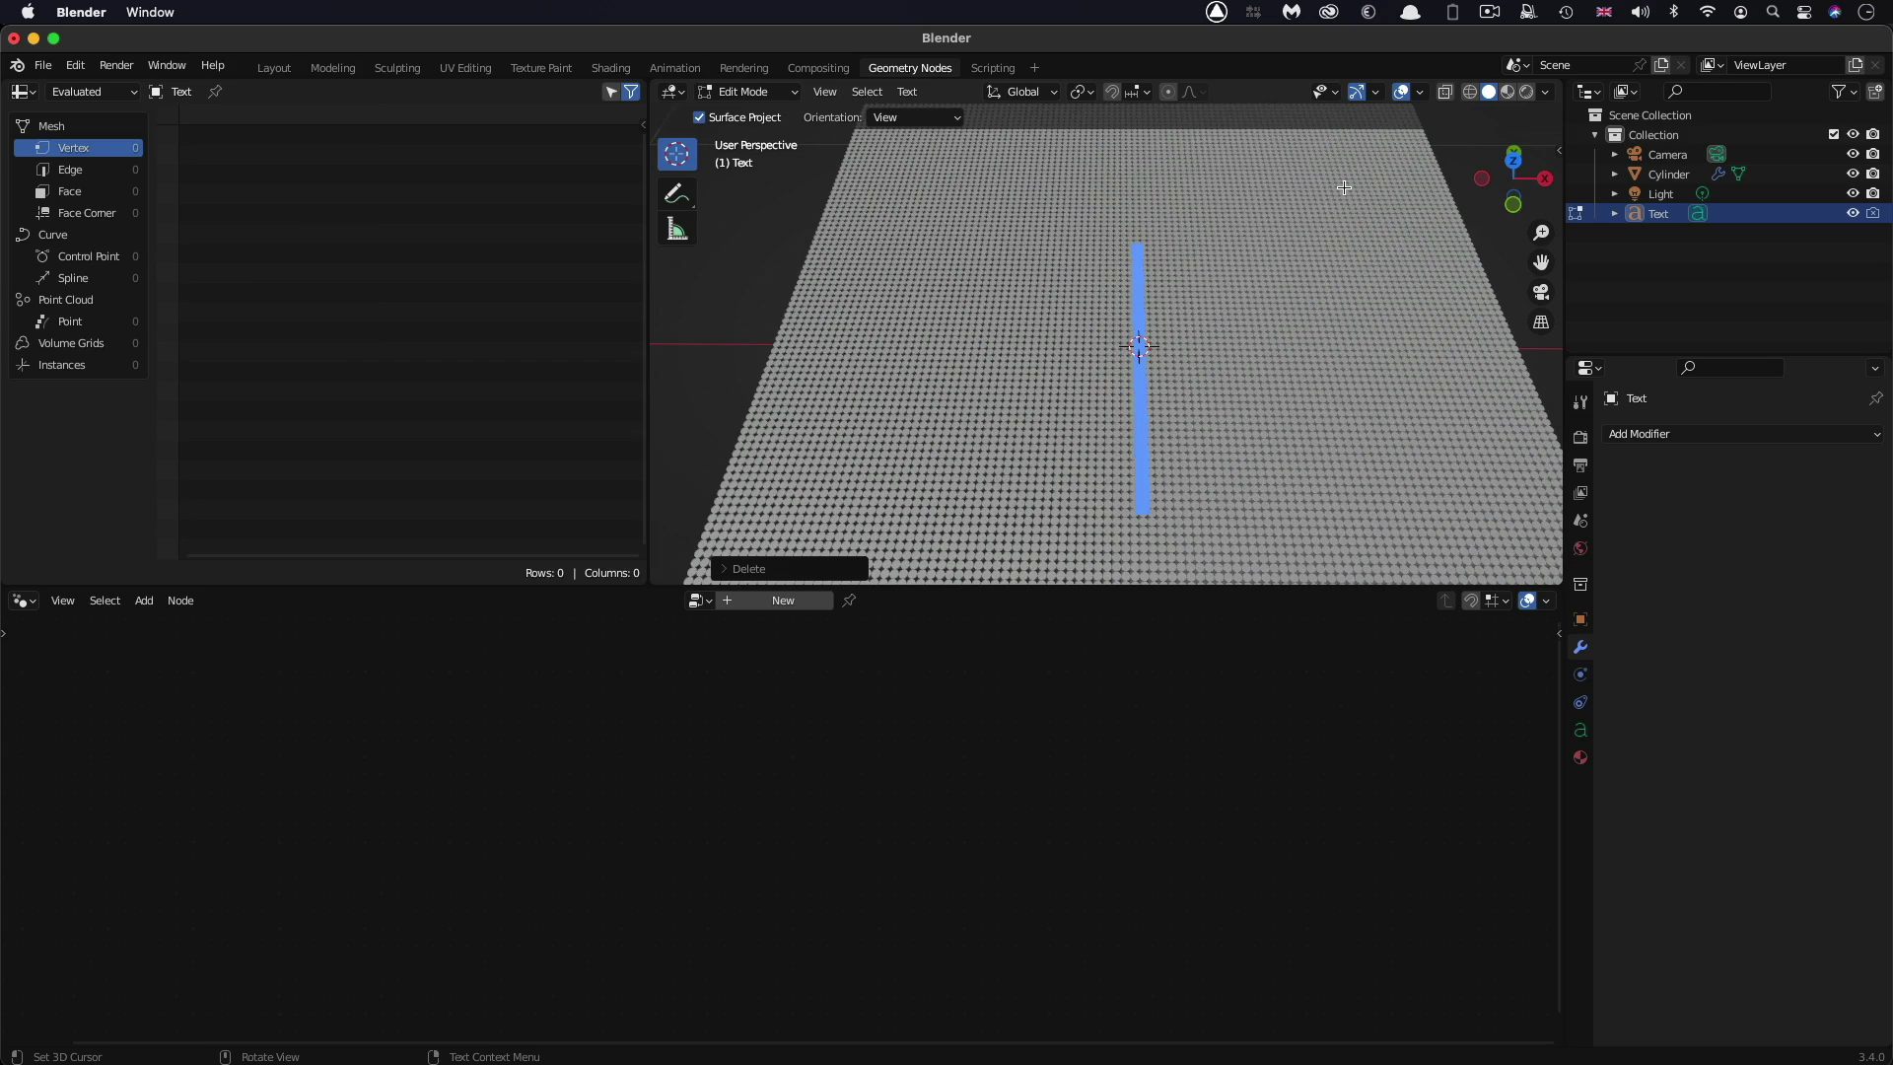
{"action": "type", "text": "hello"}
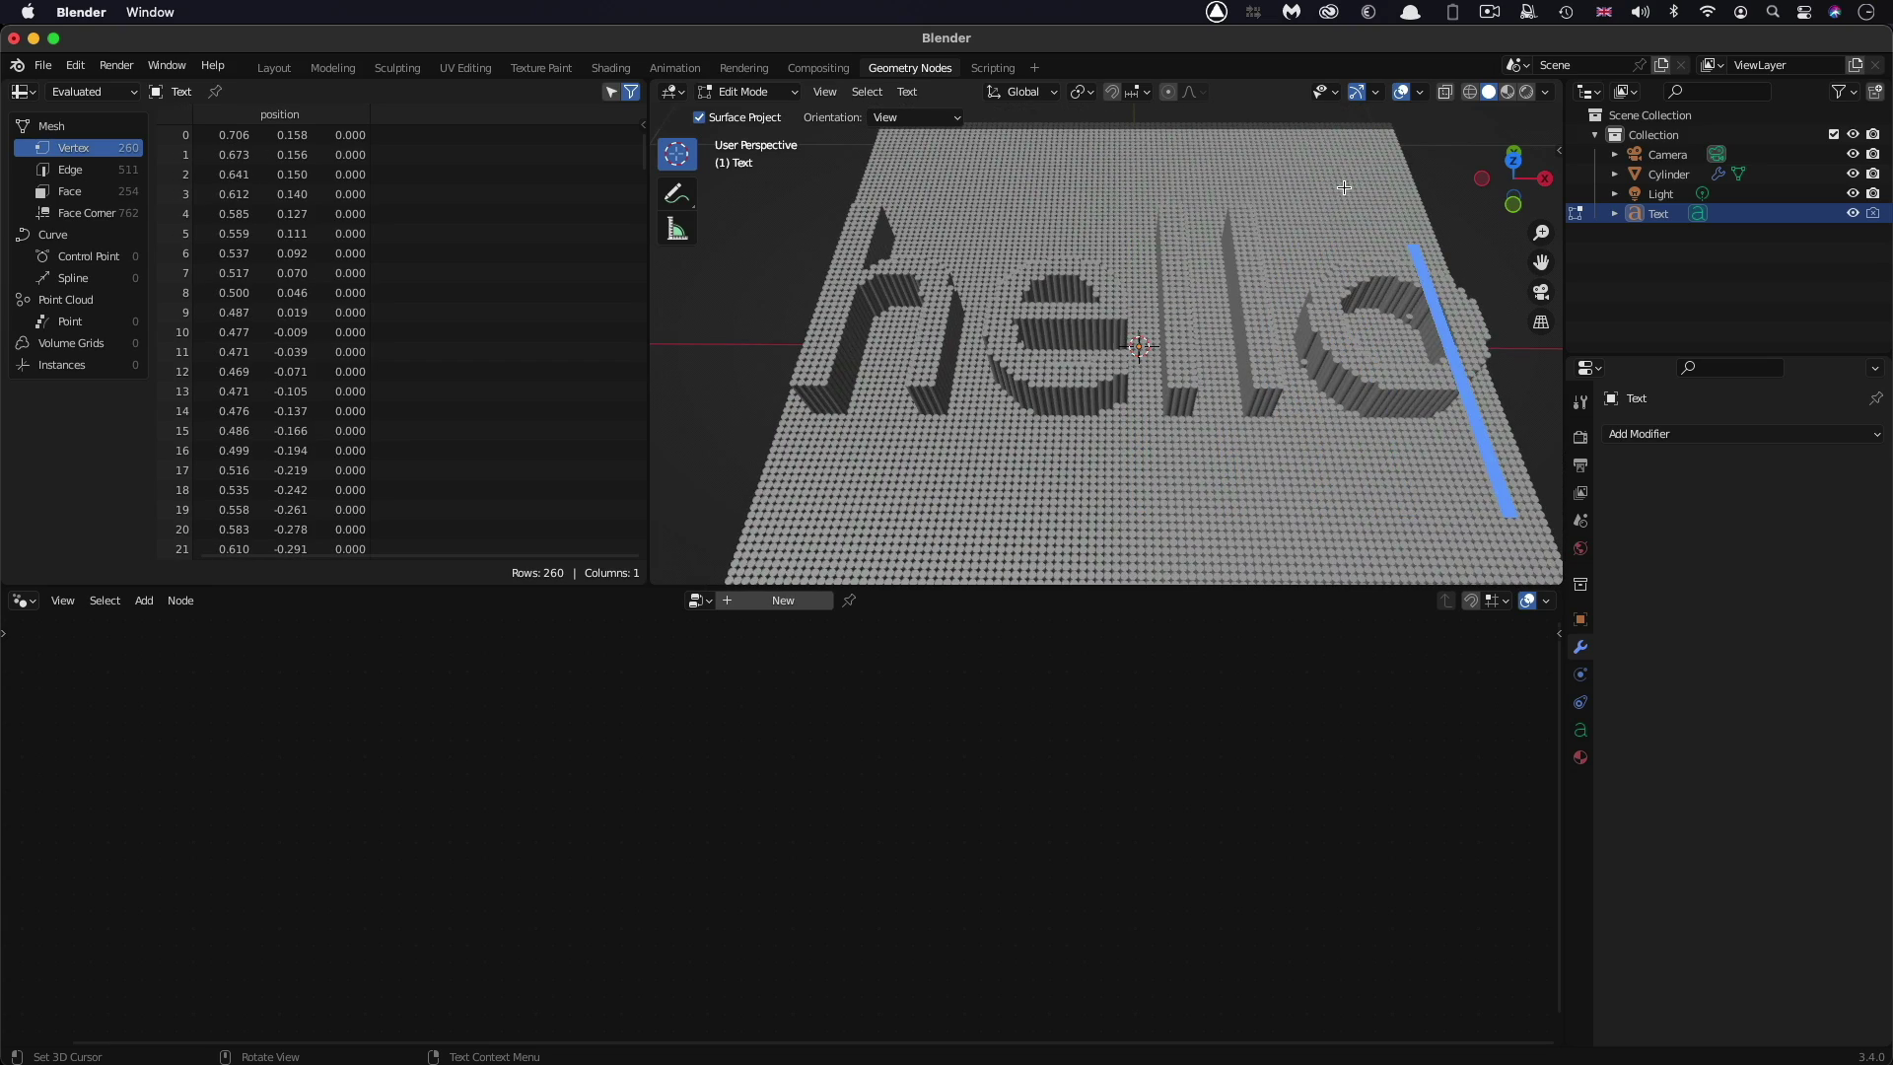
{"action": "key", "text": "BackSpace"}
{"action": "key", "text": "BackSpace"}
{"action": "key", "text": "BackSpace"}
{"action": "key", "text": "BackSpace"}
{"action": "key", "text": "BackSpace"}
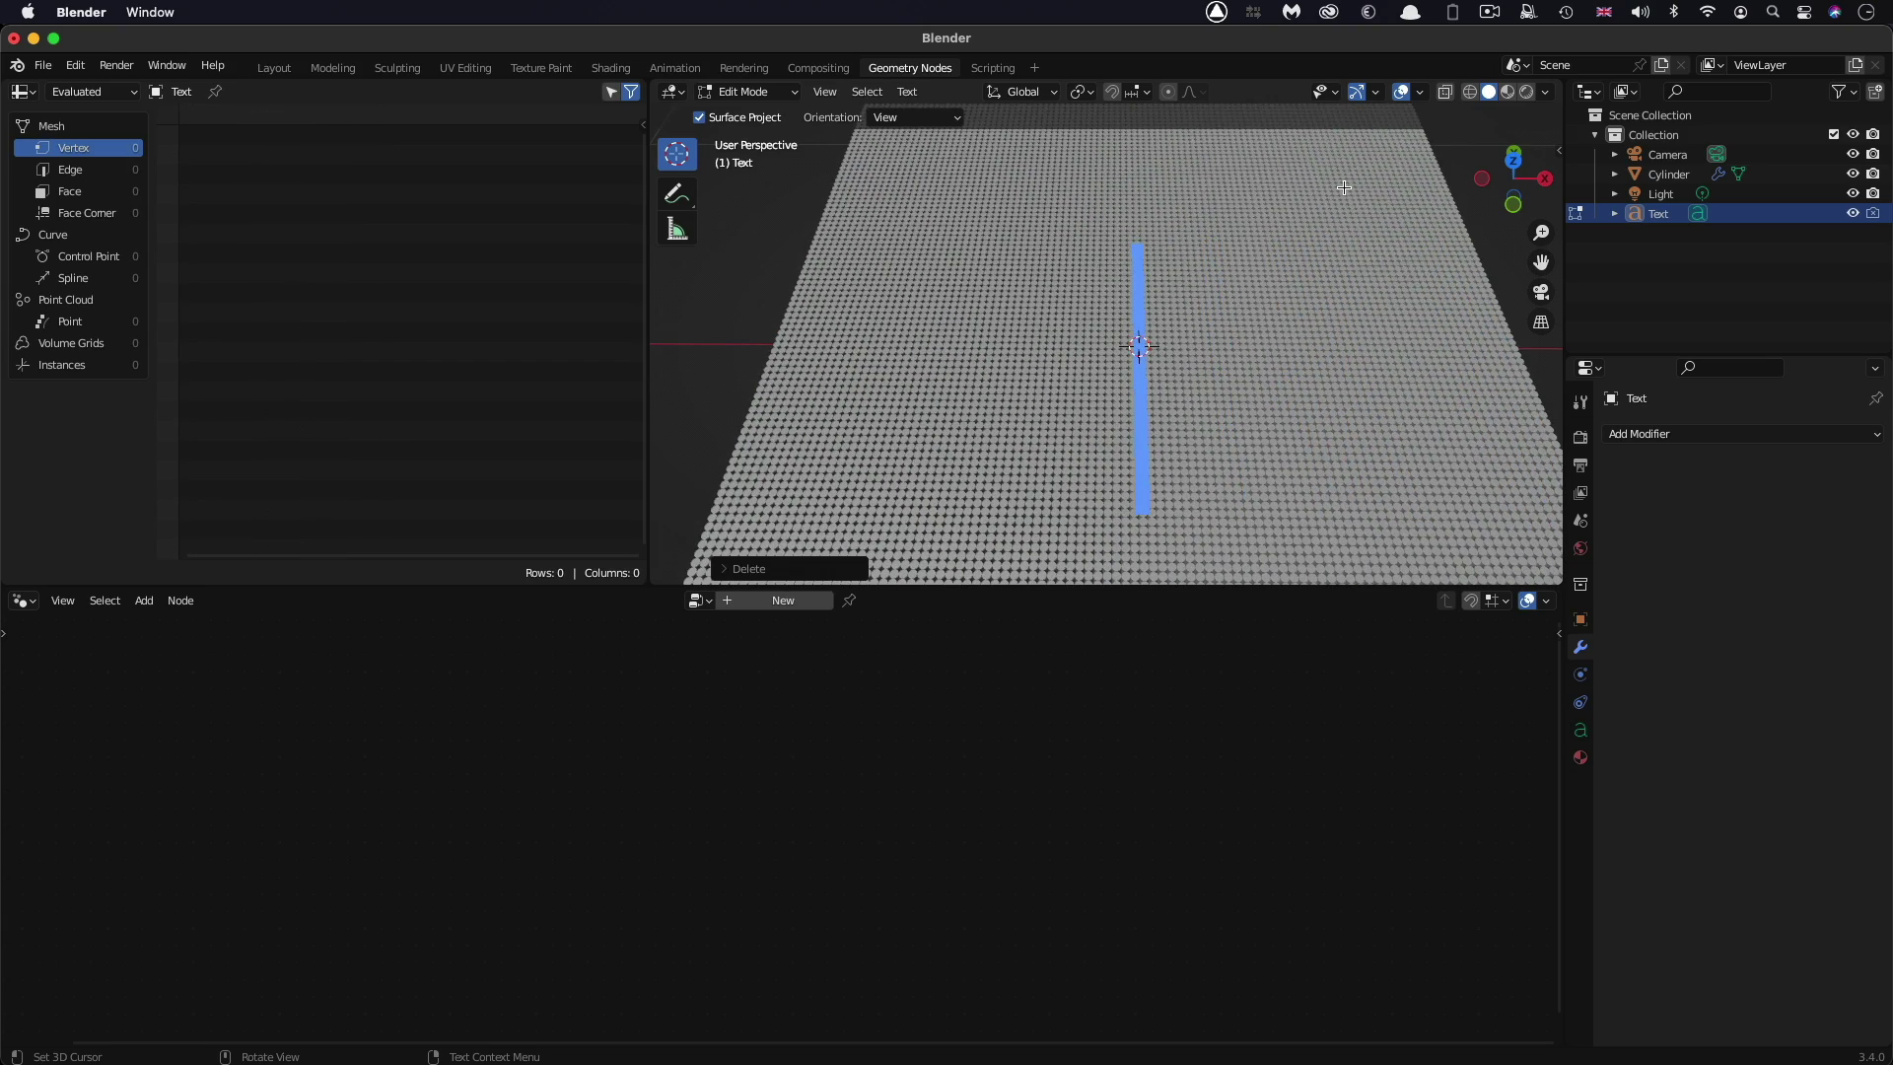
{"action": "type", "text": "2025"}
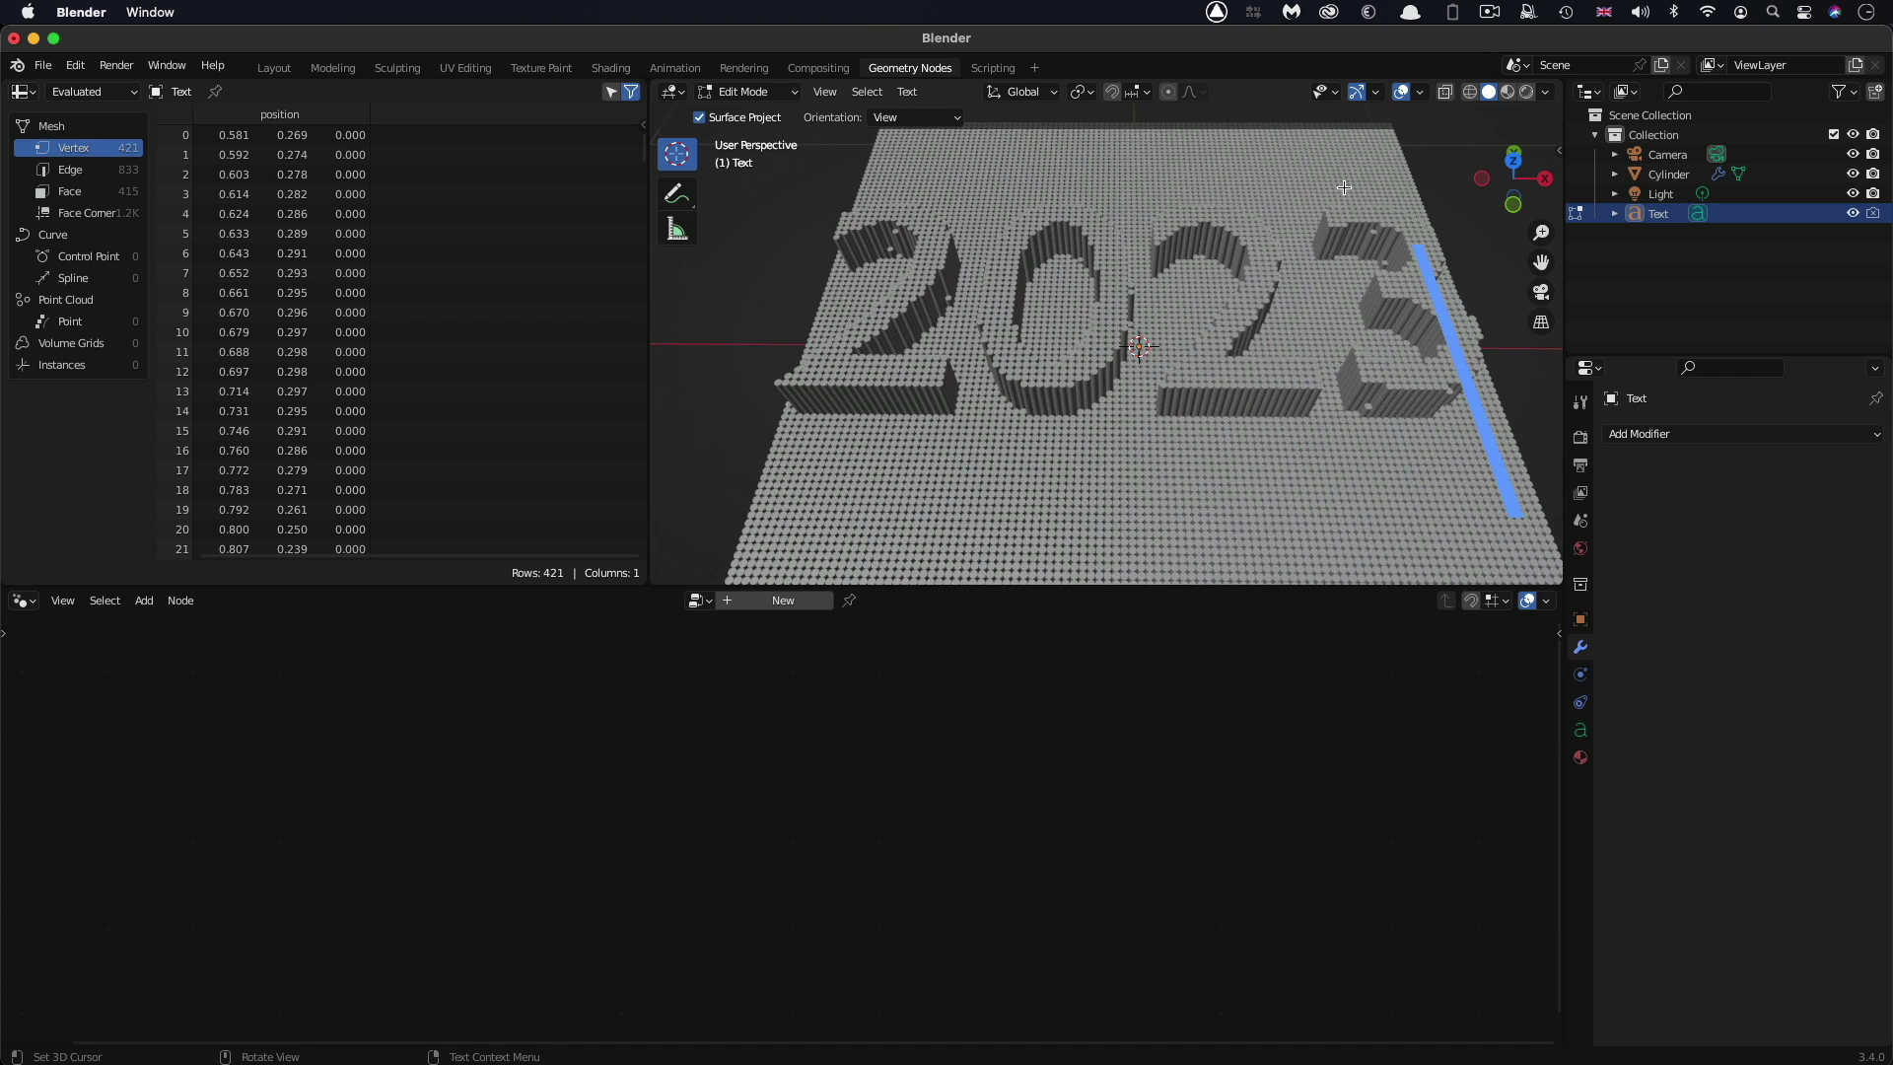
Load Duera Normal Bold as the Text object's regular font
{"action": "left_click", "coordinate": [1581, 729]}
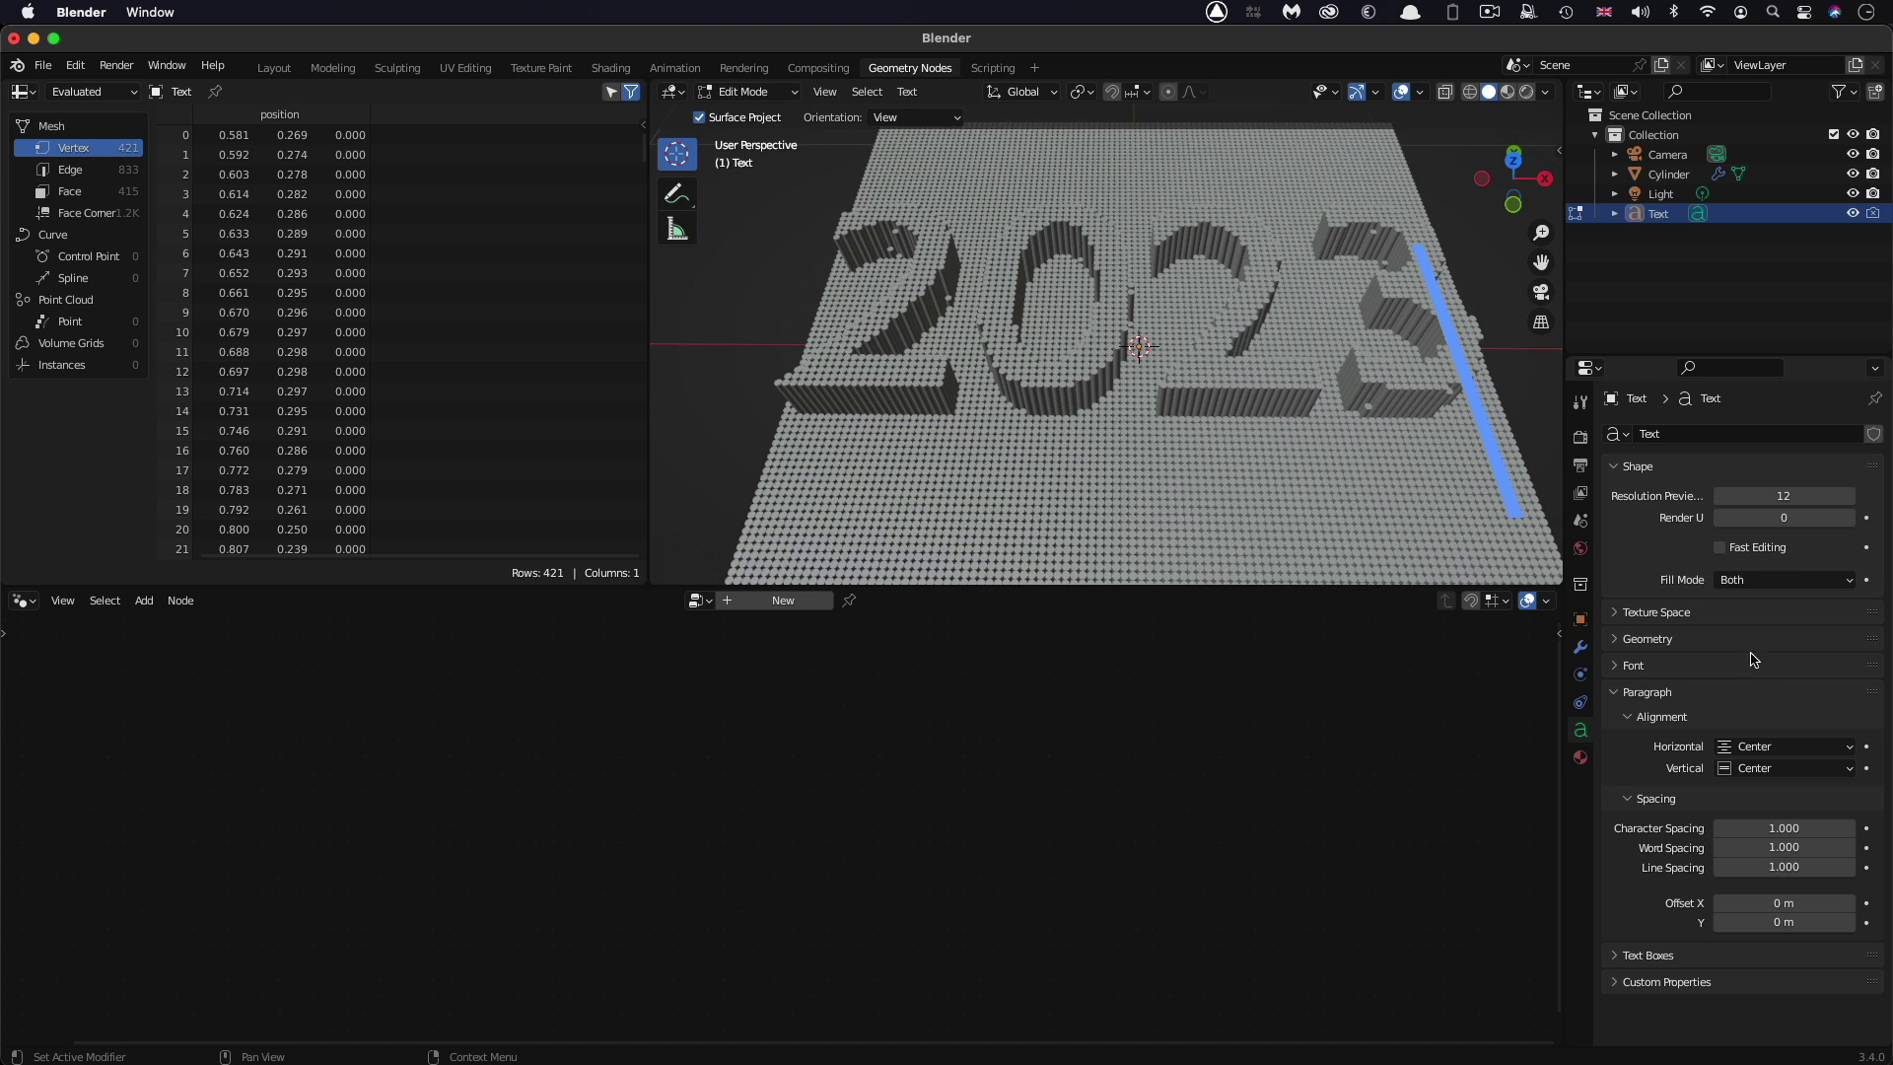
{"action": "left_click", "coordinate": [1620, 667]}
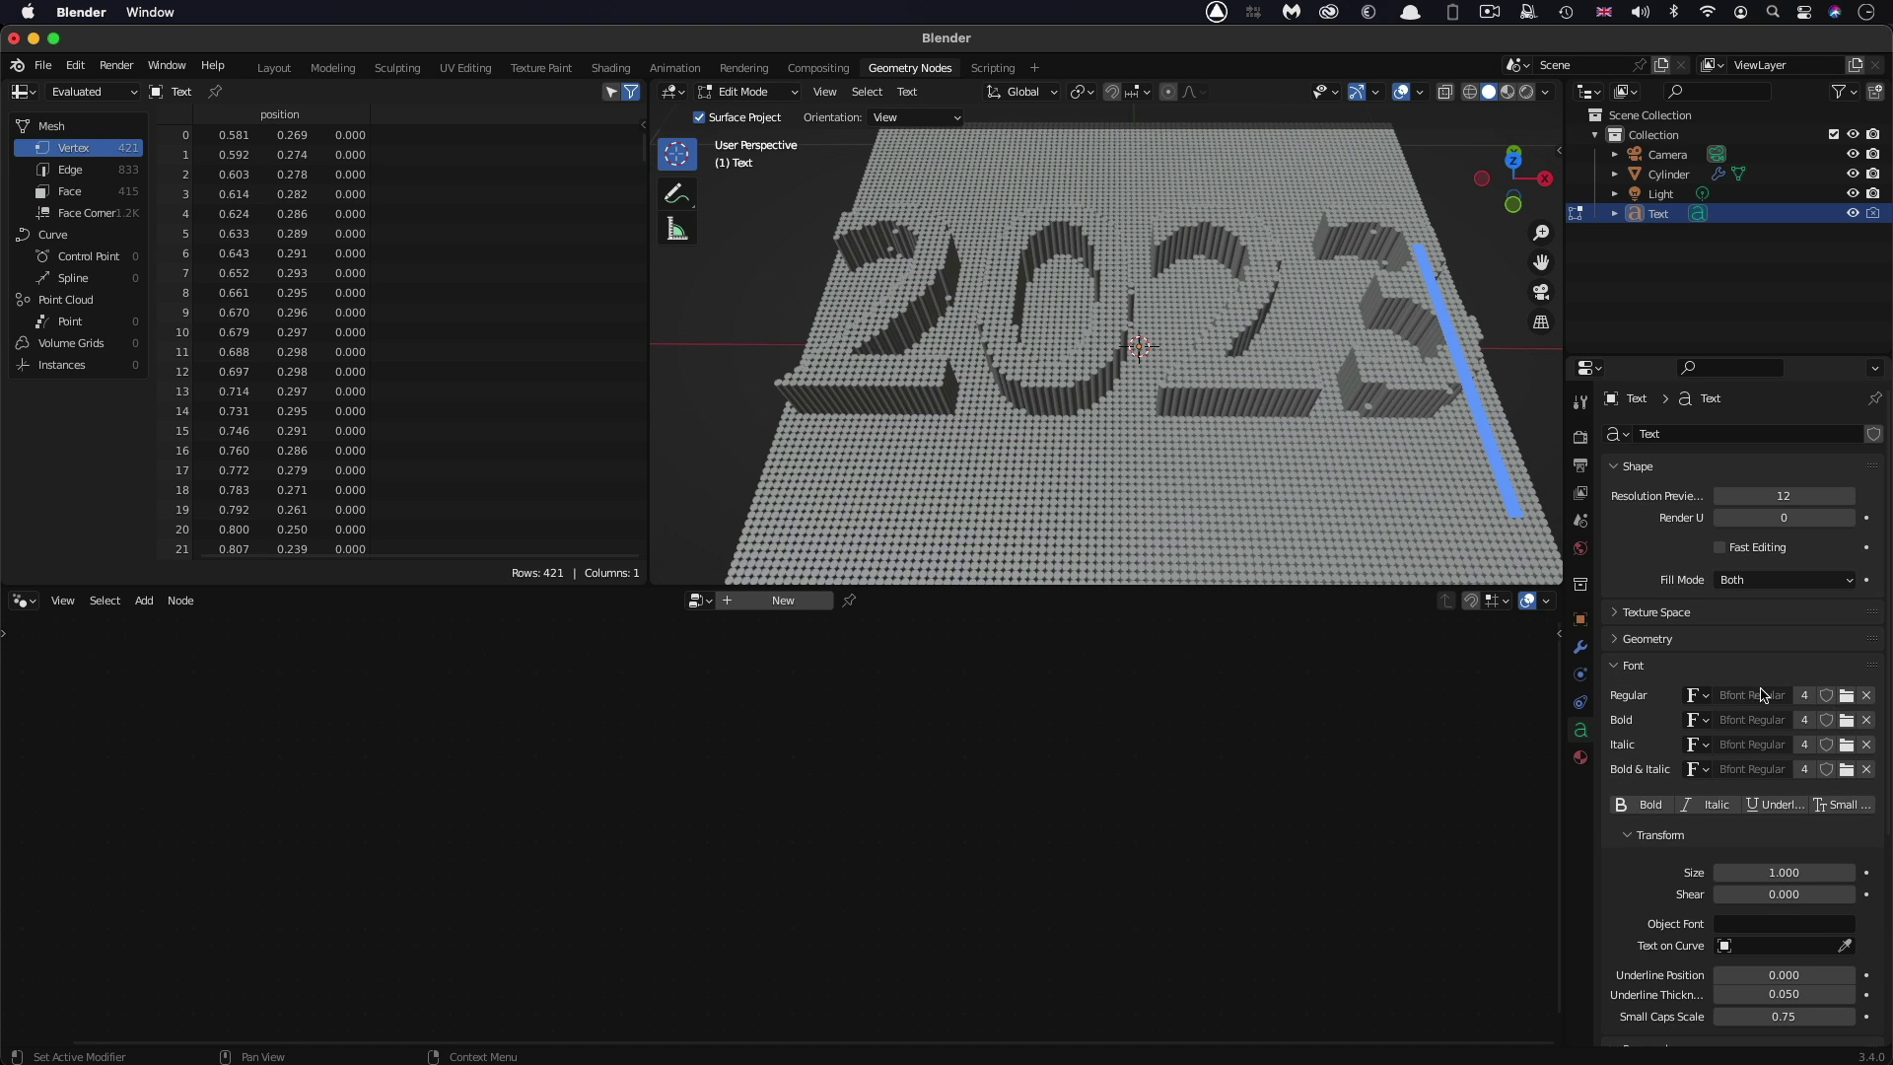
{"action": "left_click", "coordinate": [1847, 695]}
{"action": "scroll", "coordinate": [1298, 512], "scroll_direction": "down", "scroll_amount": 5}
{"action": "left_click", "coordinate": [1295, 511]}
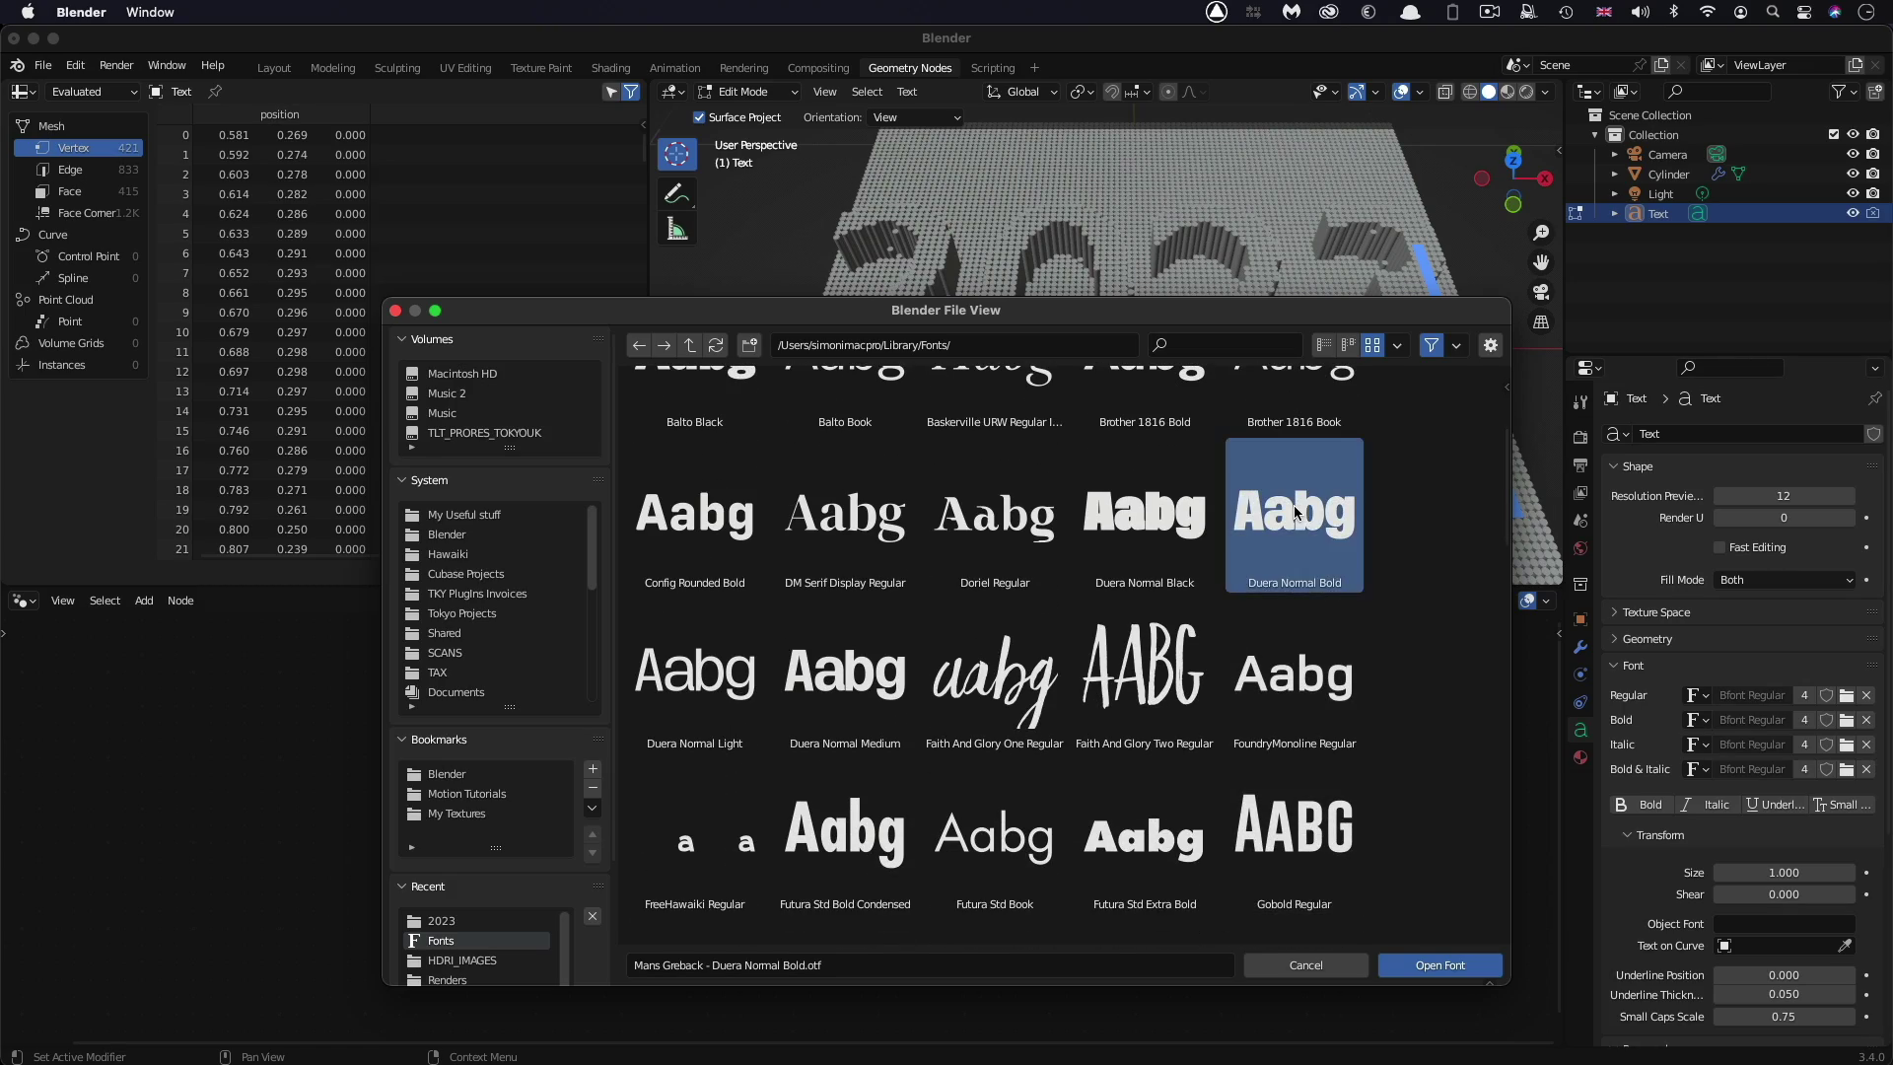
{"action": "left_click", "coordinate": [1440, 965]}
Return to Object Mode and make the Cylinder the active object so its node tree is shown
{"action": "middle_click_drag", "start_coordinate": [1311, 474], "coordinate": [1222, 389]}
{"action": "left_click", "coordinate": [1666, 174]}
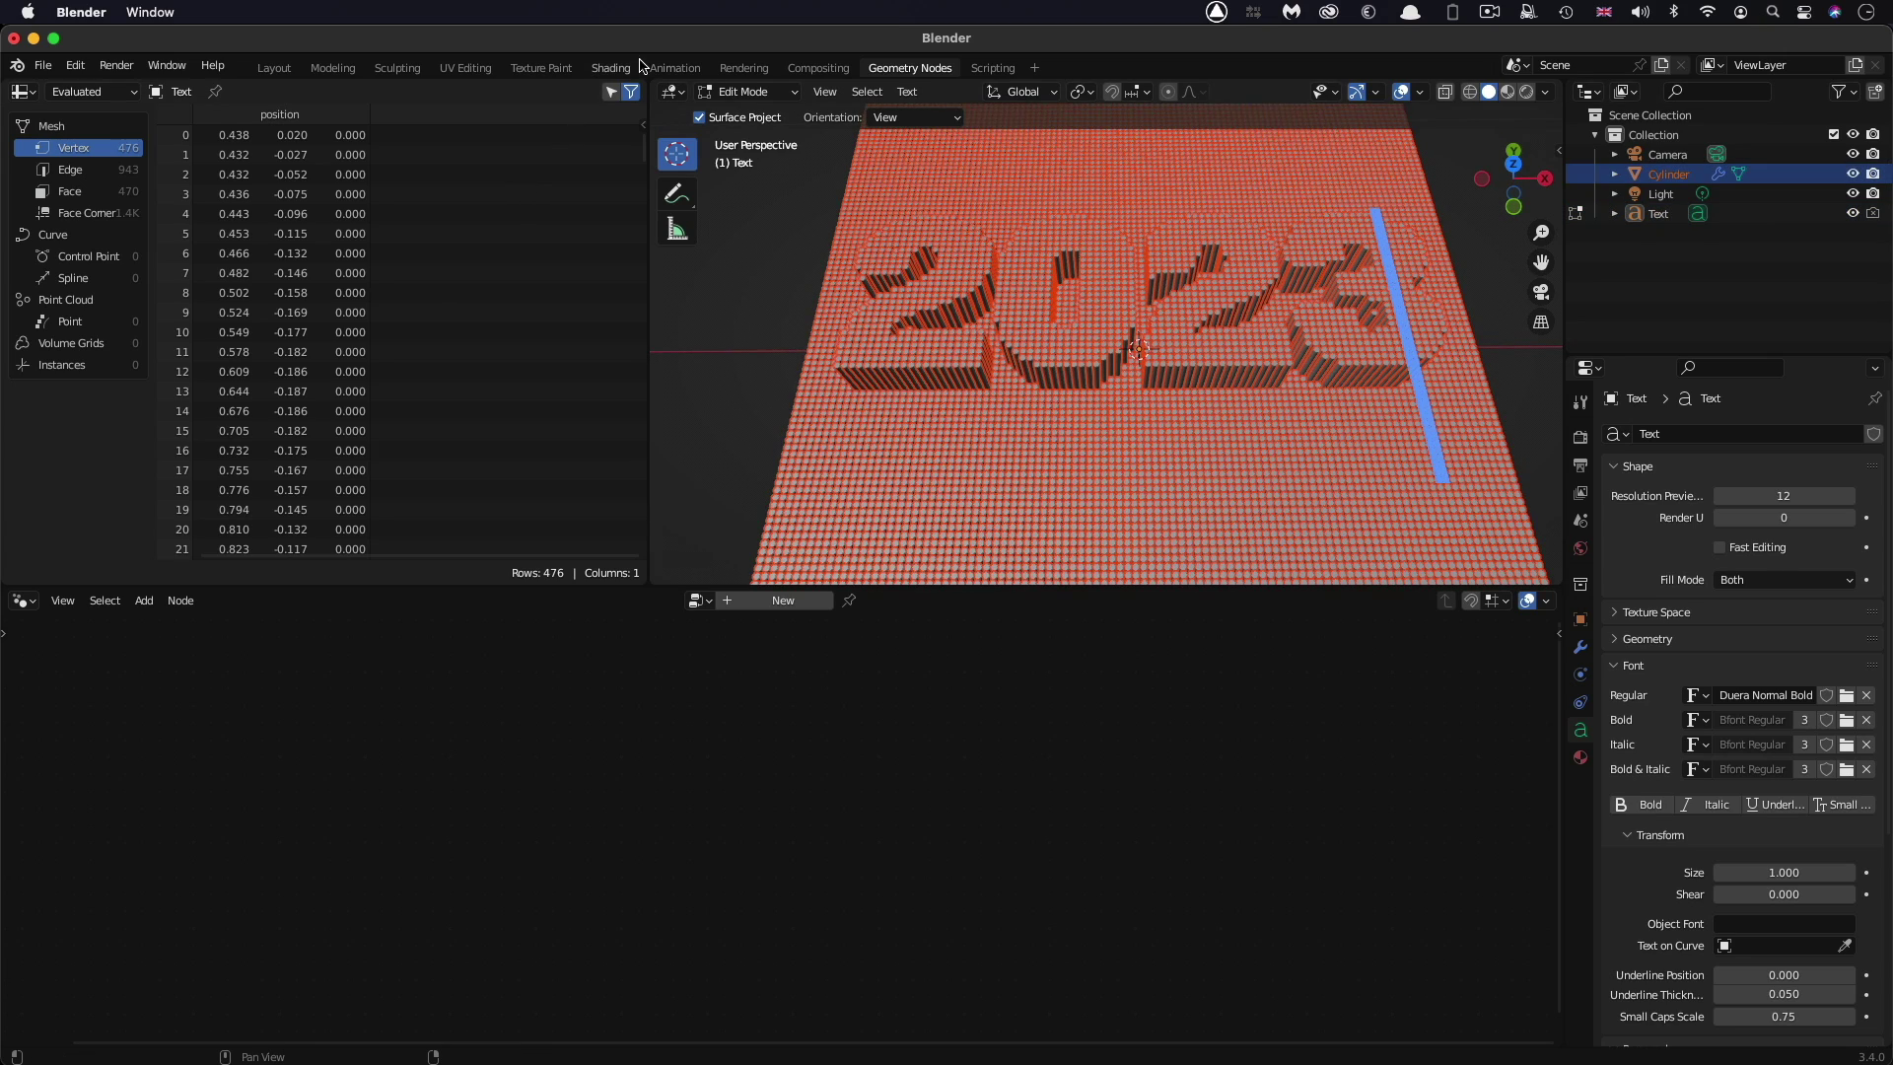
{"action": "left_click", "coordinate": [747, 91]}
{"action": "left_click", "coordinate": [752, 116]}
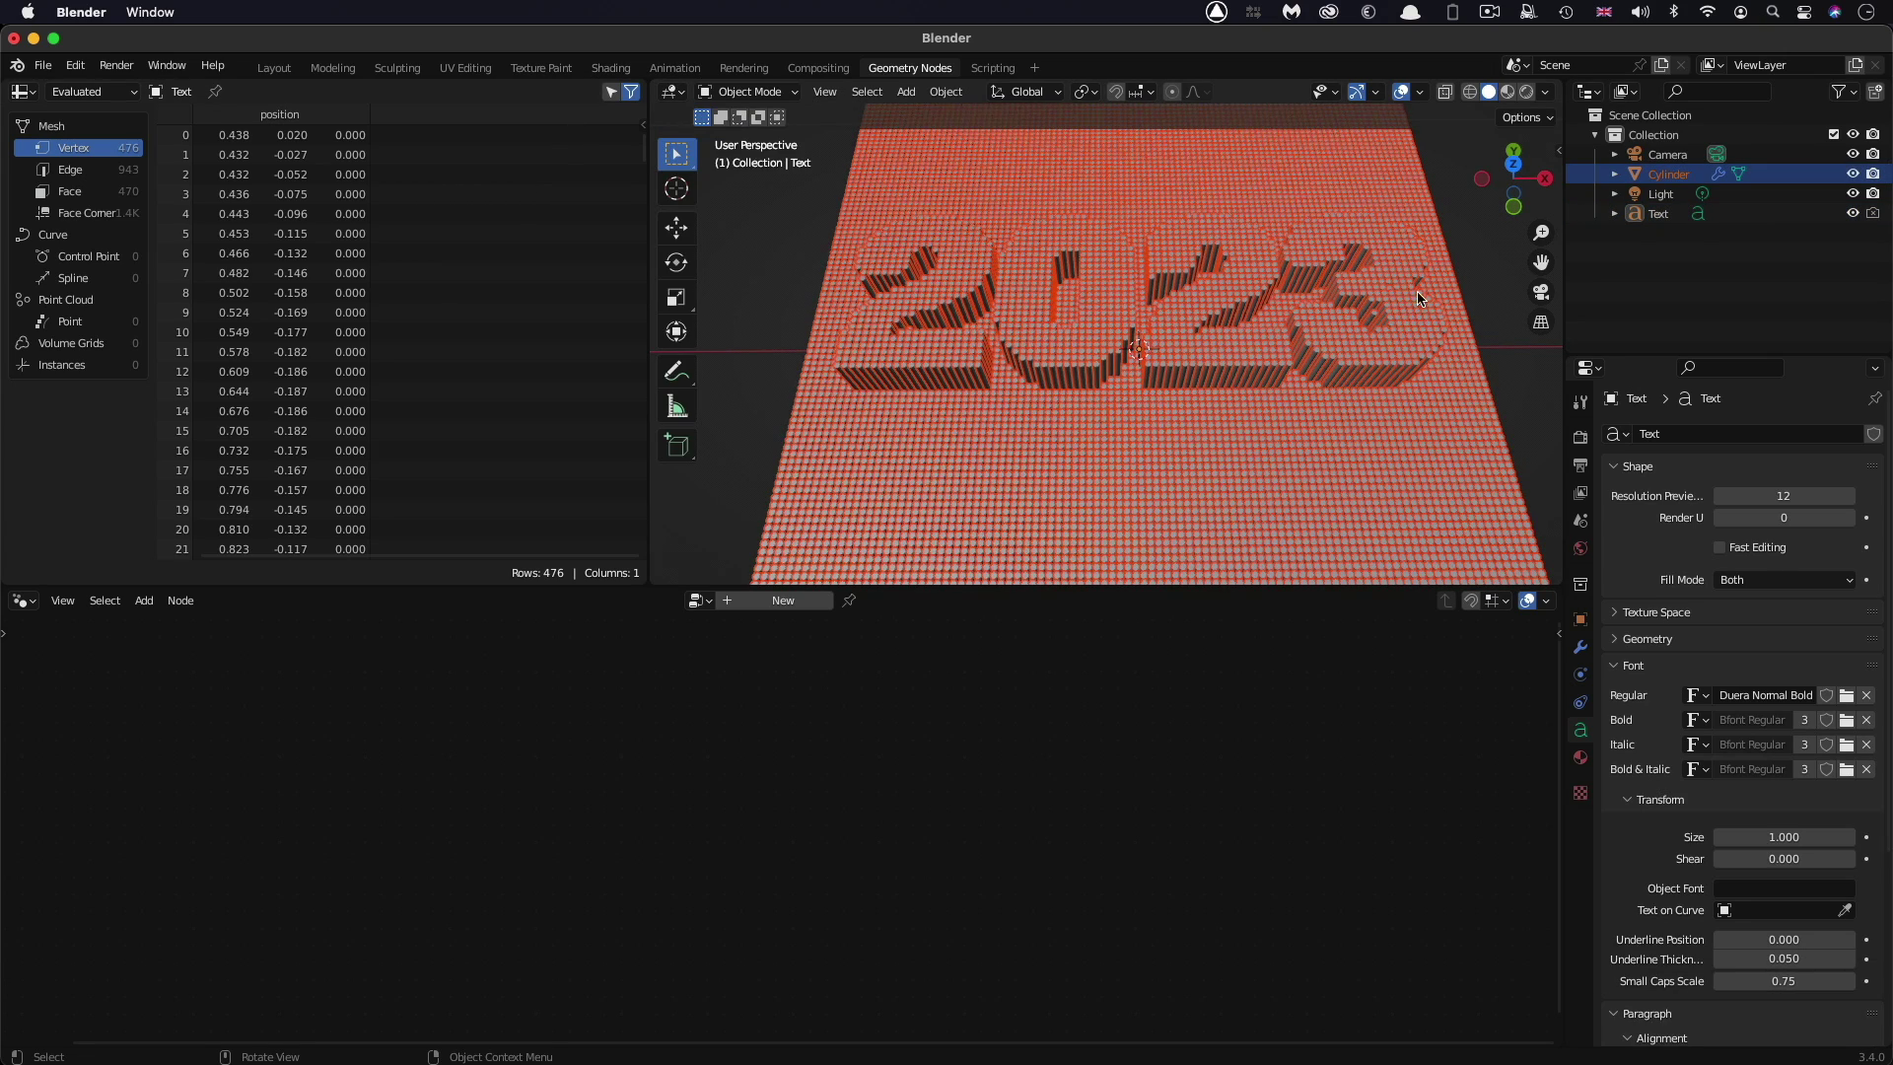
{"action": "left_click", "coordinate": [1250, 461]}
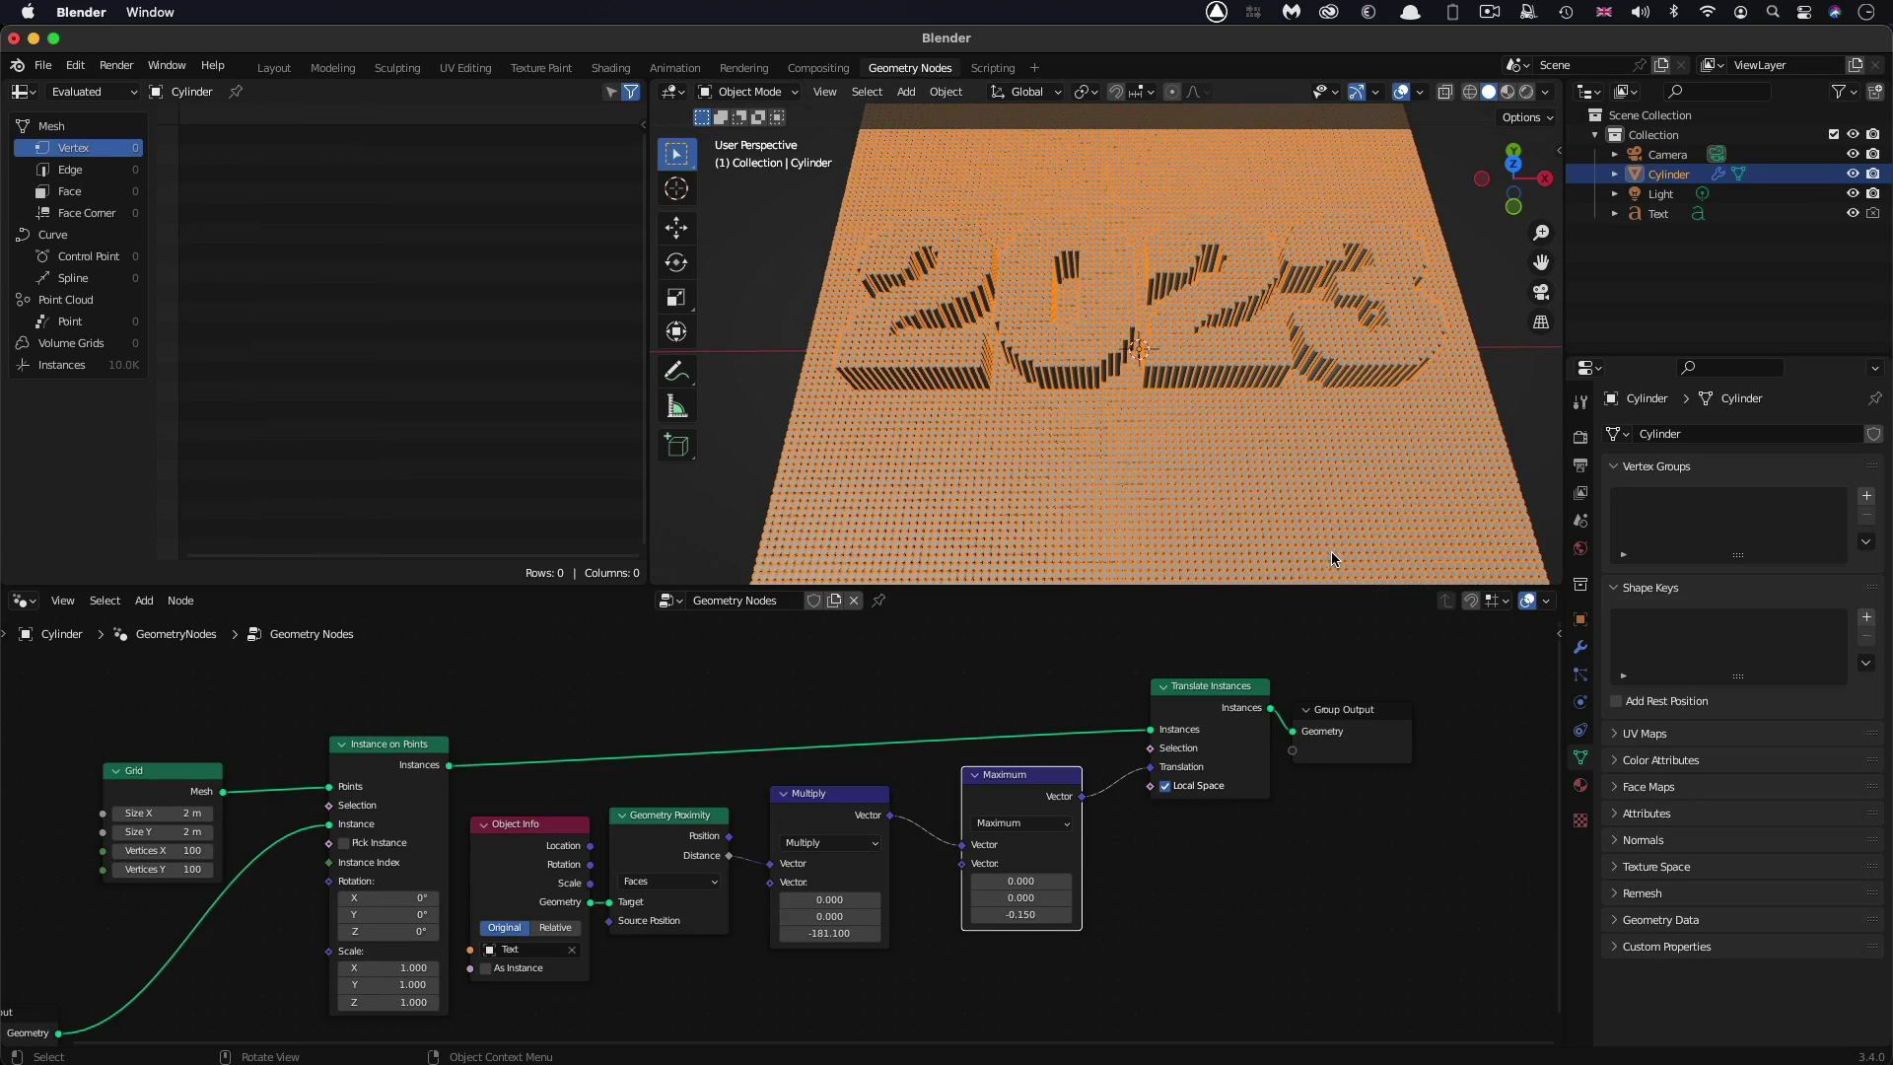
Turn off the viewport overlays and examine the raised numerals up close
{"action": "scroll", "coordinate": [1112, 483], "scroll_direction": "up", "scroll_amount": 10}
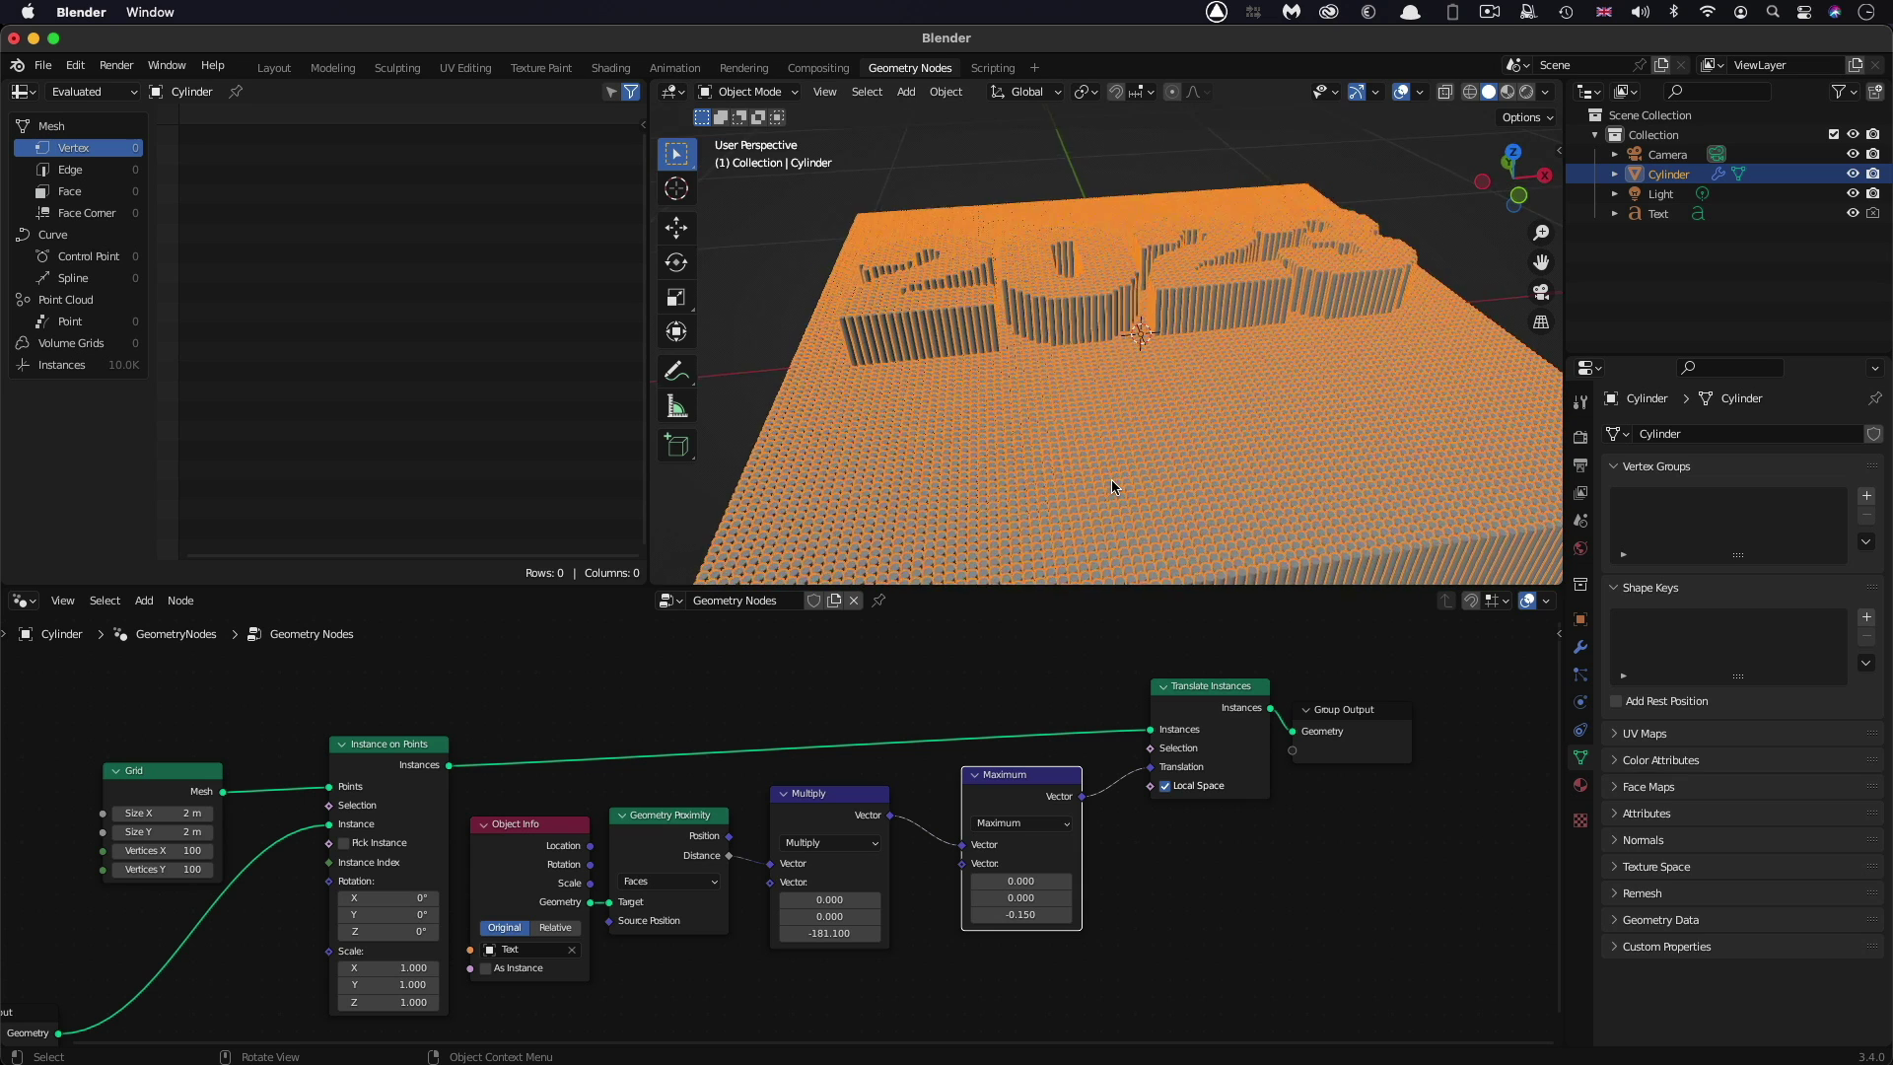
{"action": "scroll", "coordinate": [1113, 488], "scroll_direction": "down", "scroll_amount": 5}
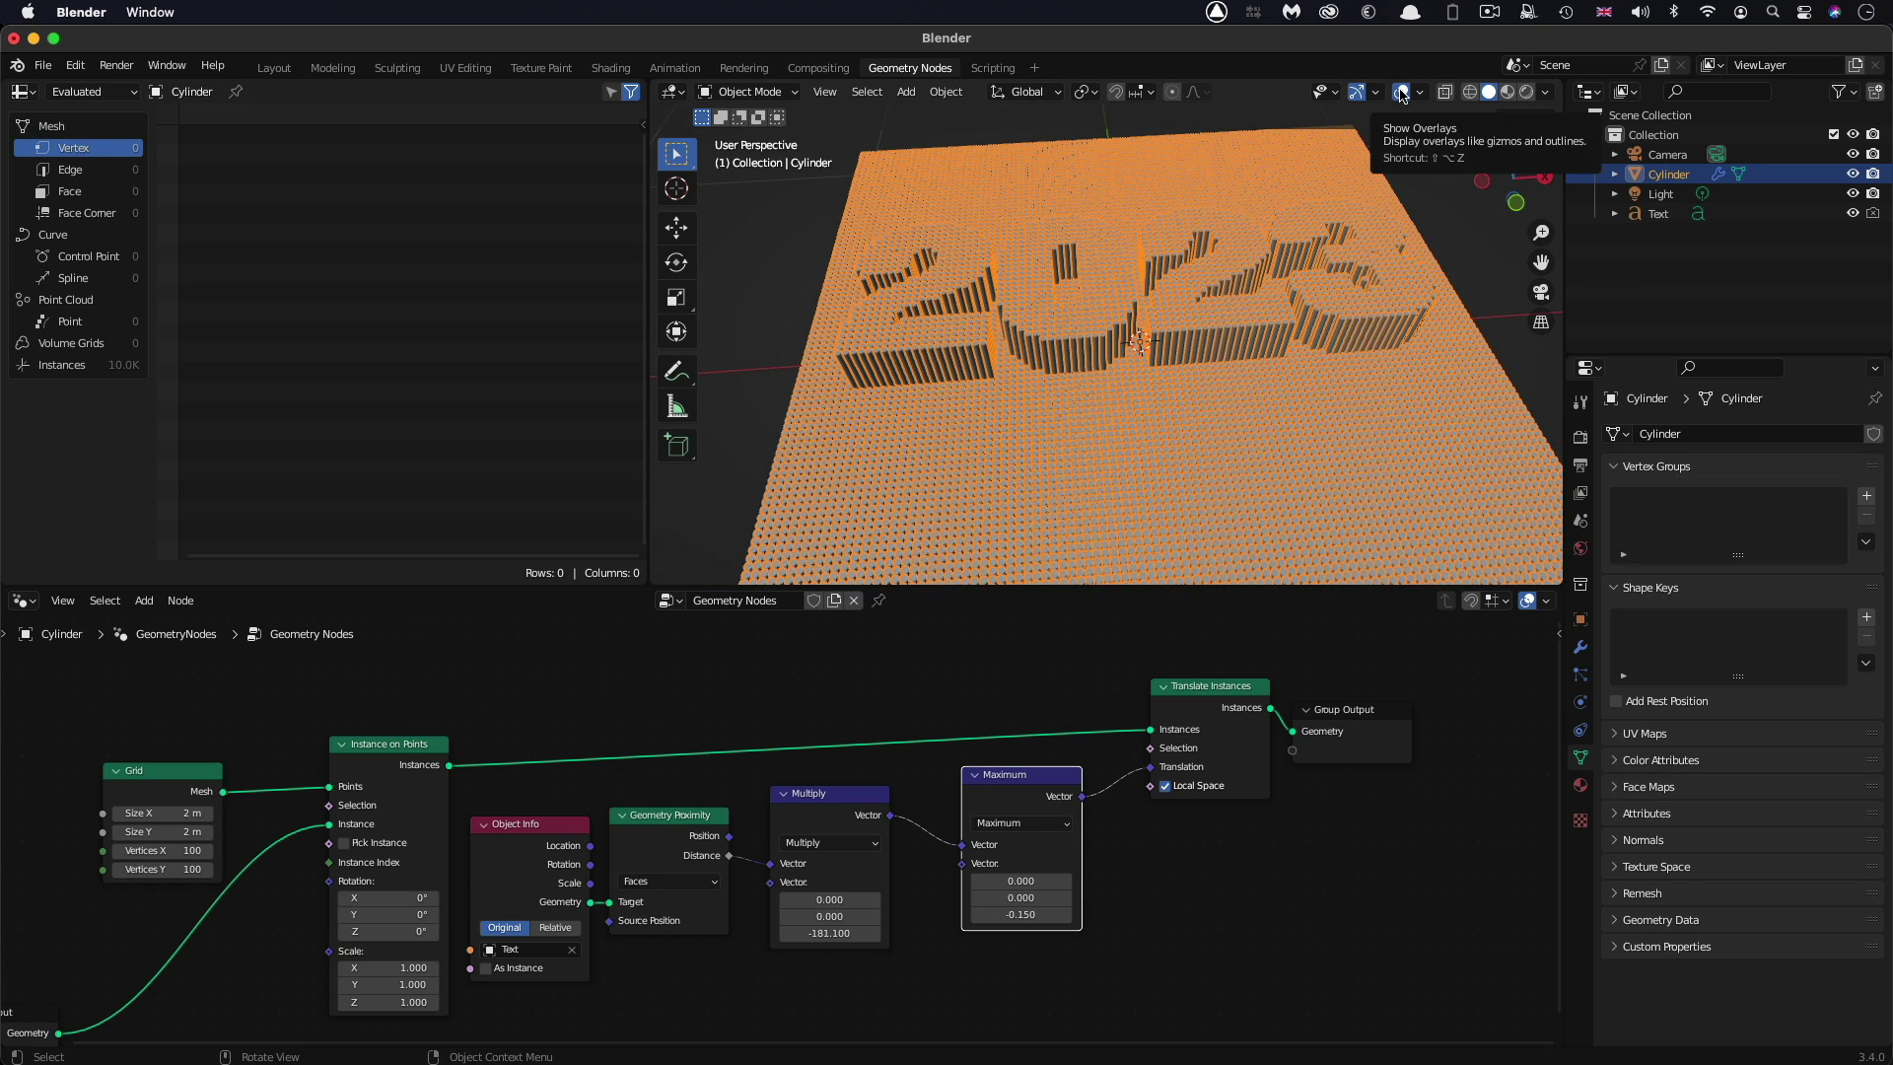
{"action": "left_click", "coordinate": [1401, 94]}
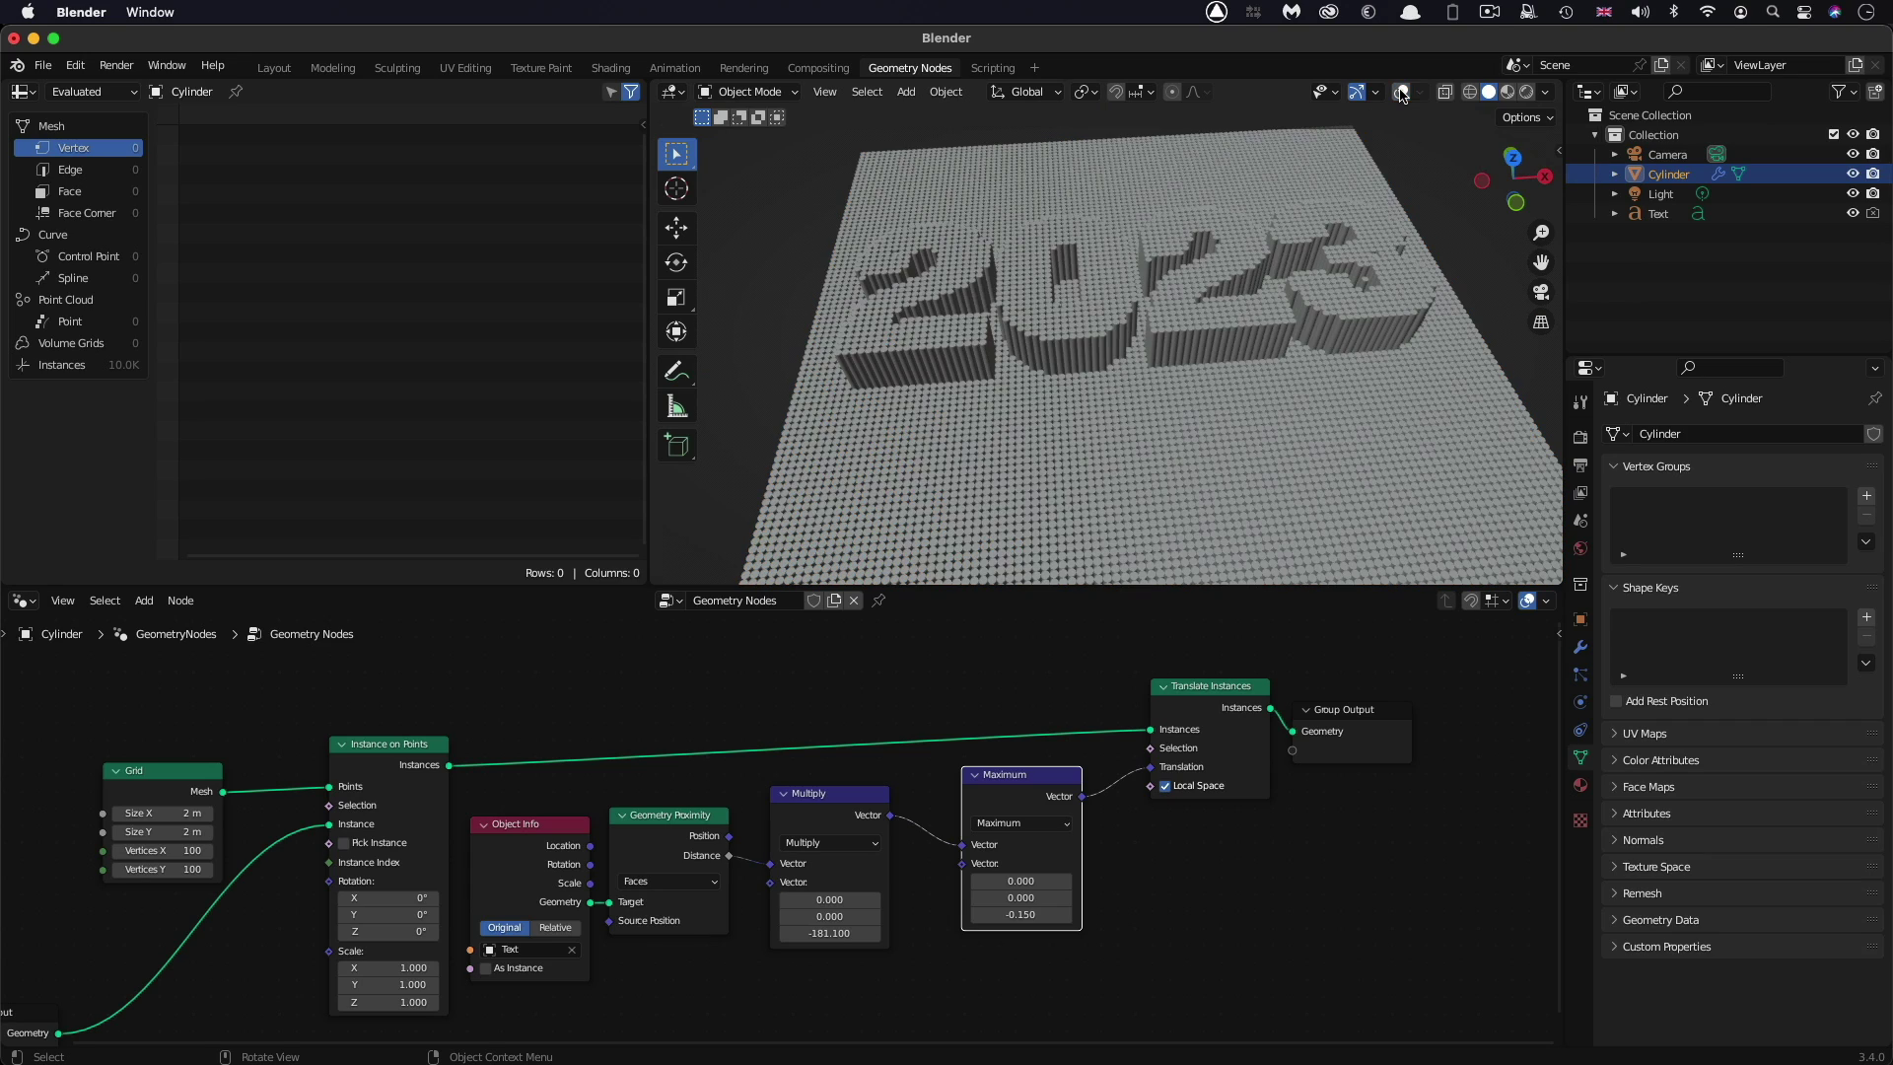
{"action": "scroll", "coordinate": [1160, 393], "scroll_direction": "up", "scroll_amount": 5}
{"action": "scroll", "coordinate": [1159, 392], "scroll_direction": "up", "scroll_amount": 5, "text": "ctrl"}
{"action": "scroll", "coordinate": [1158, 393], "scroll_direction": "down", "scroll_amount": 5, "text": "ctrl"}
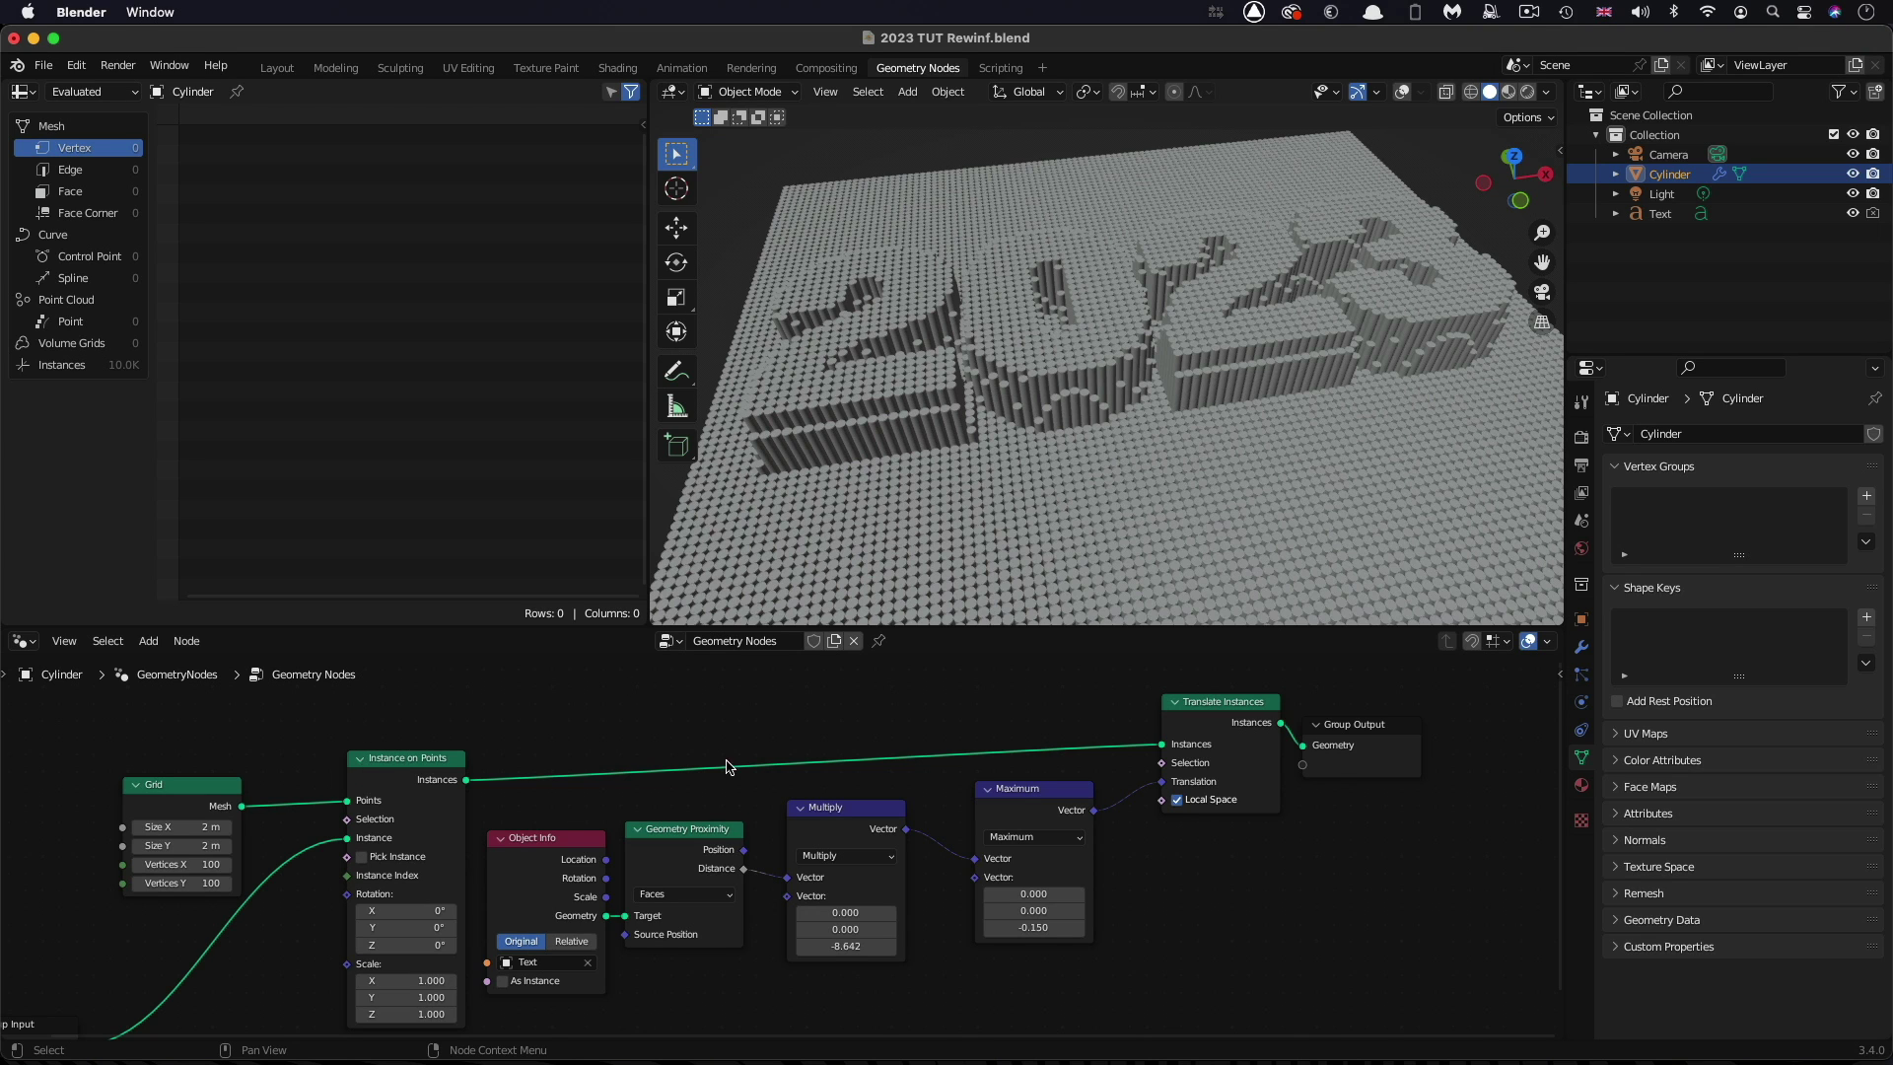
Split the node editor area horizontally and turn its lower part into a Timeline
{"action": "left_click", "coordinate": [65, 642]}
{"action": "mouse_move", "coordinate": [116, 840]}
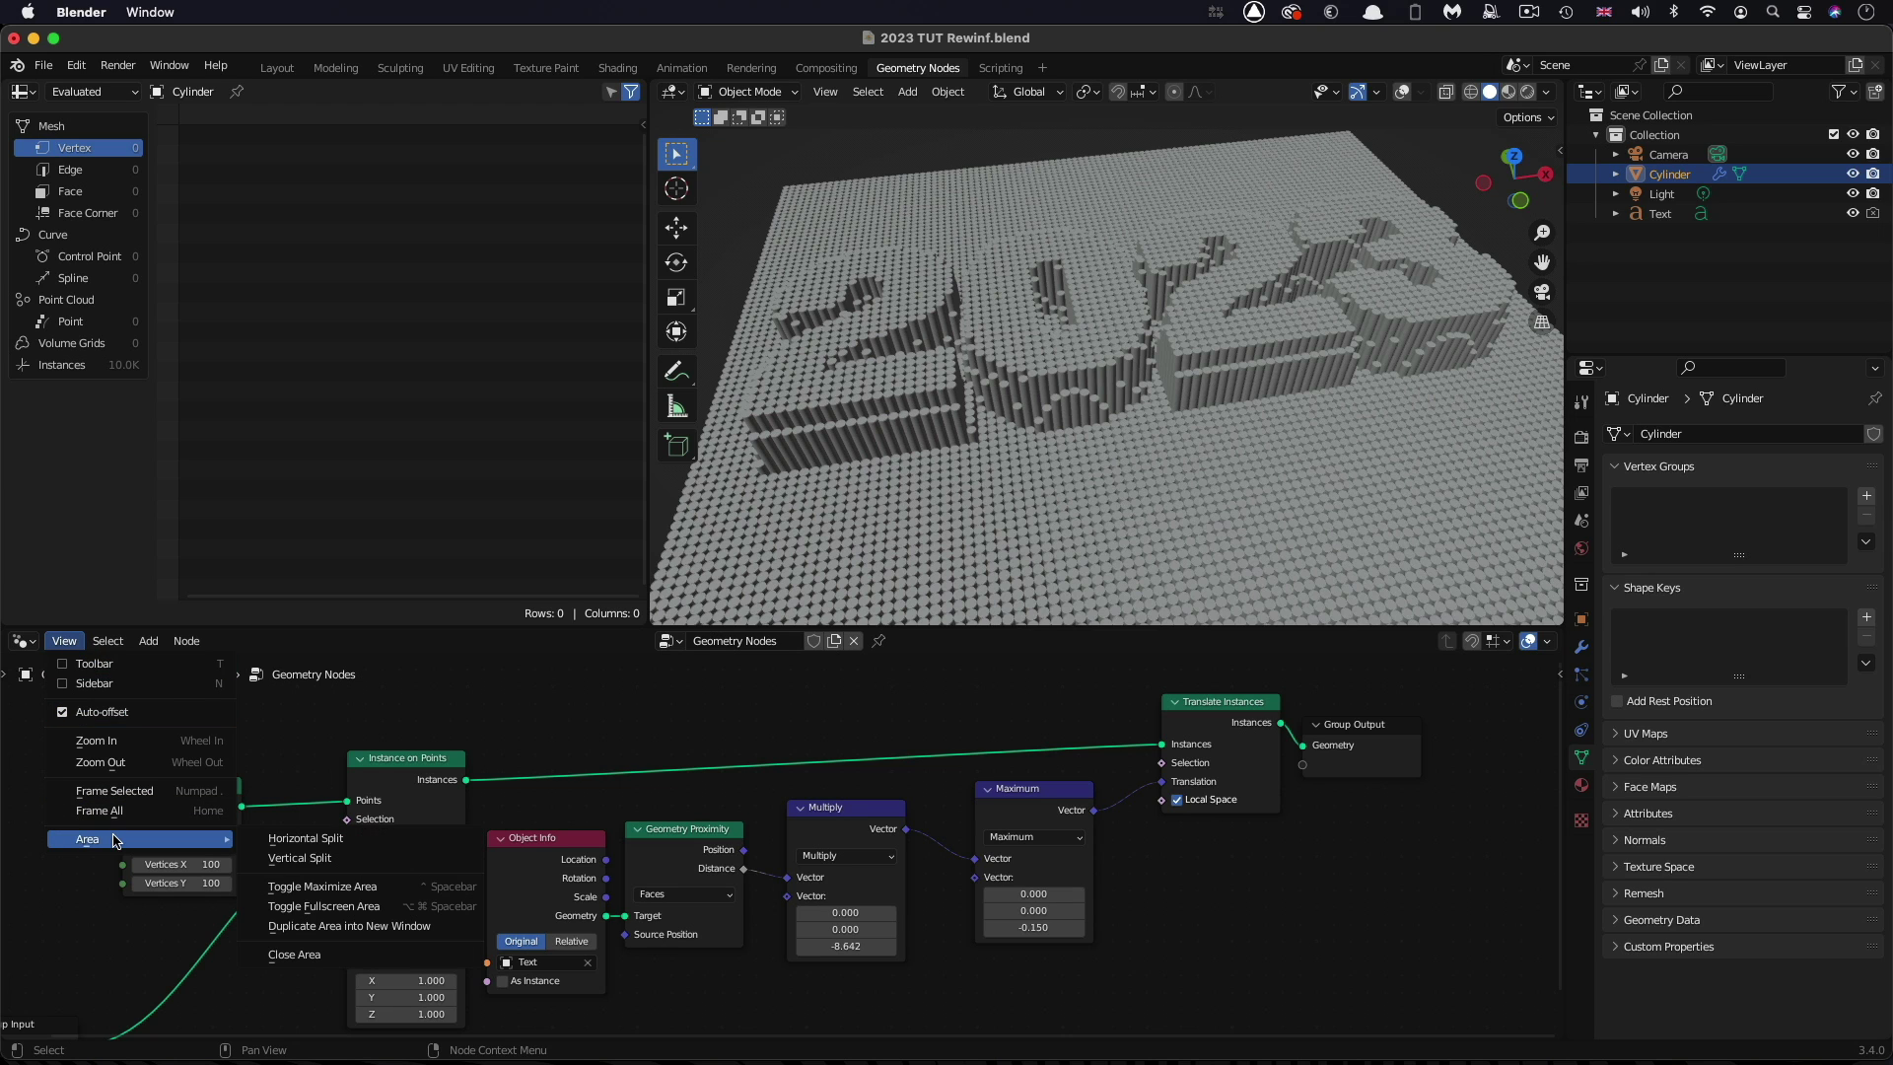
{"action": "left_click", "coordinate": [310, 840]}
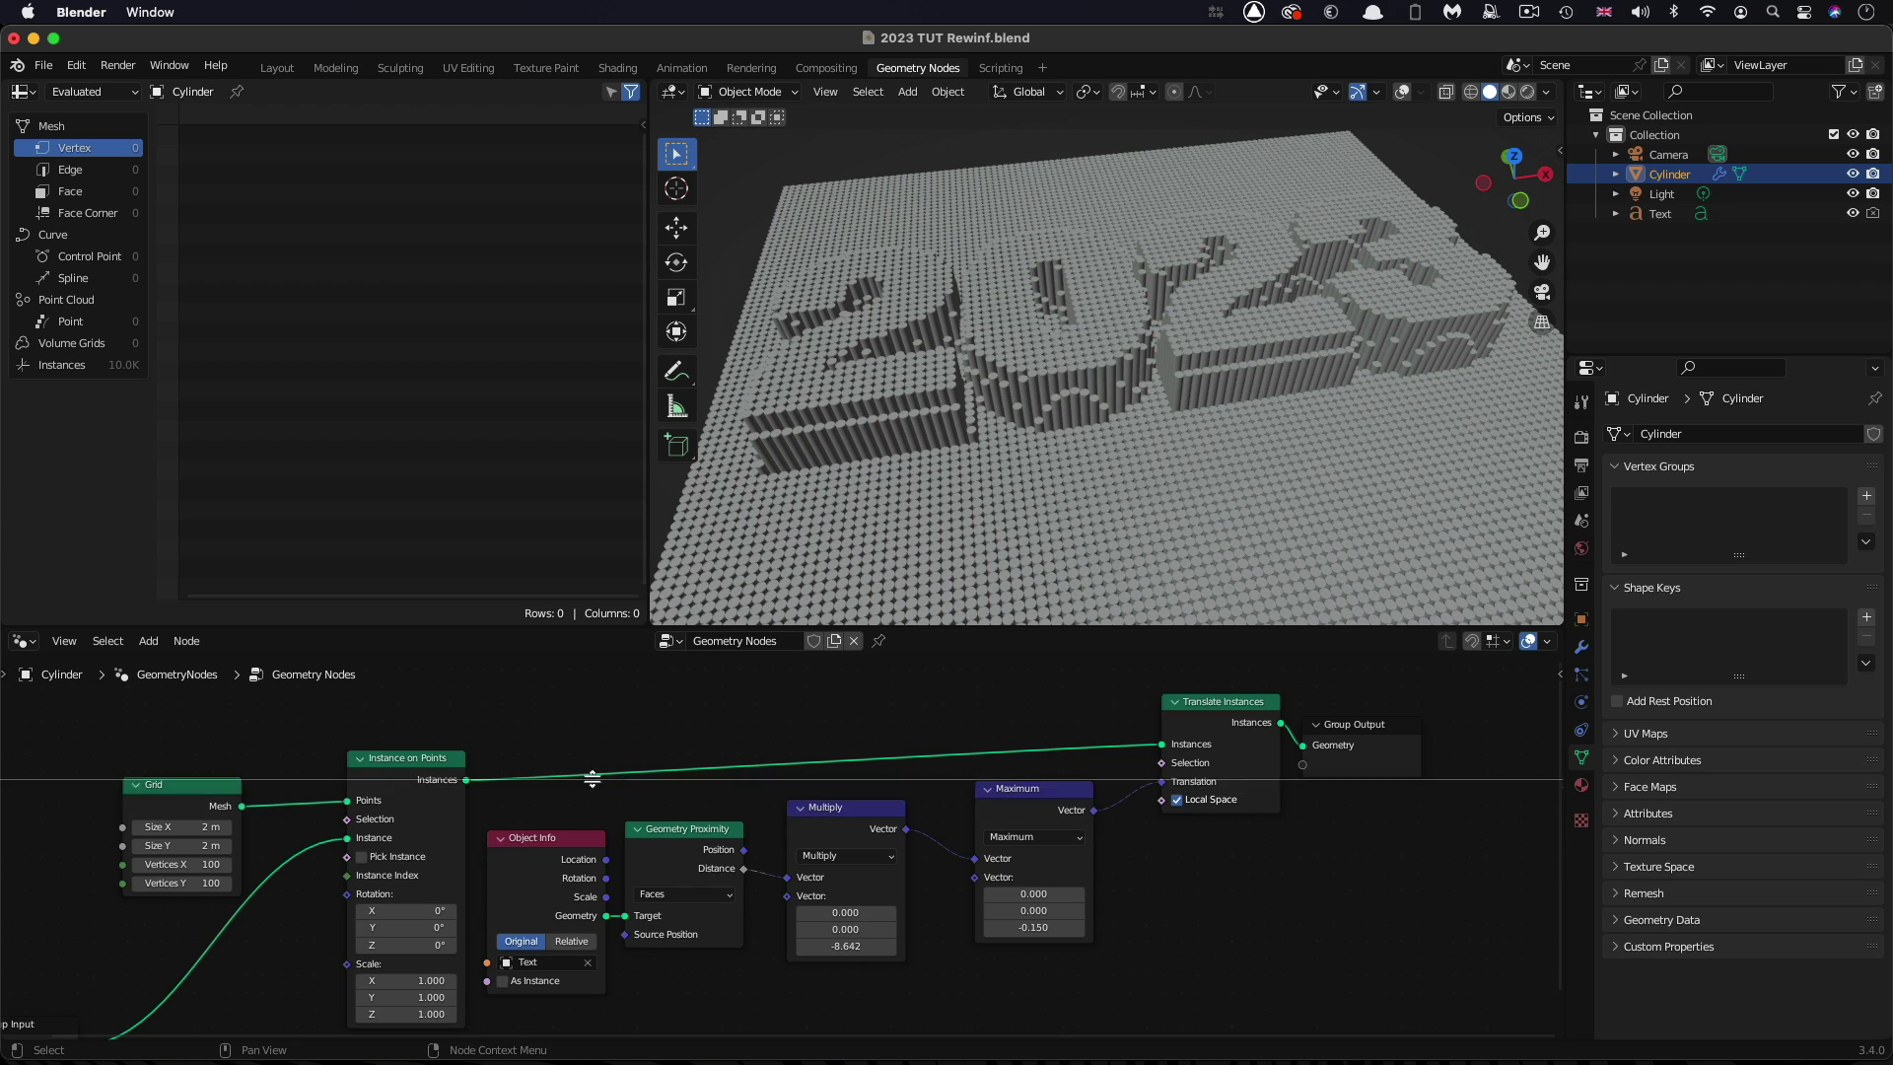
{"action": "left_click", "coordinate": [574, 739]}
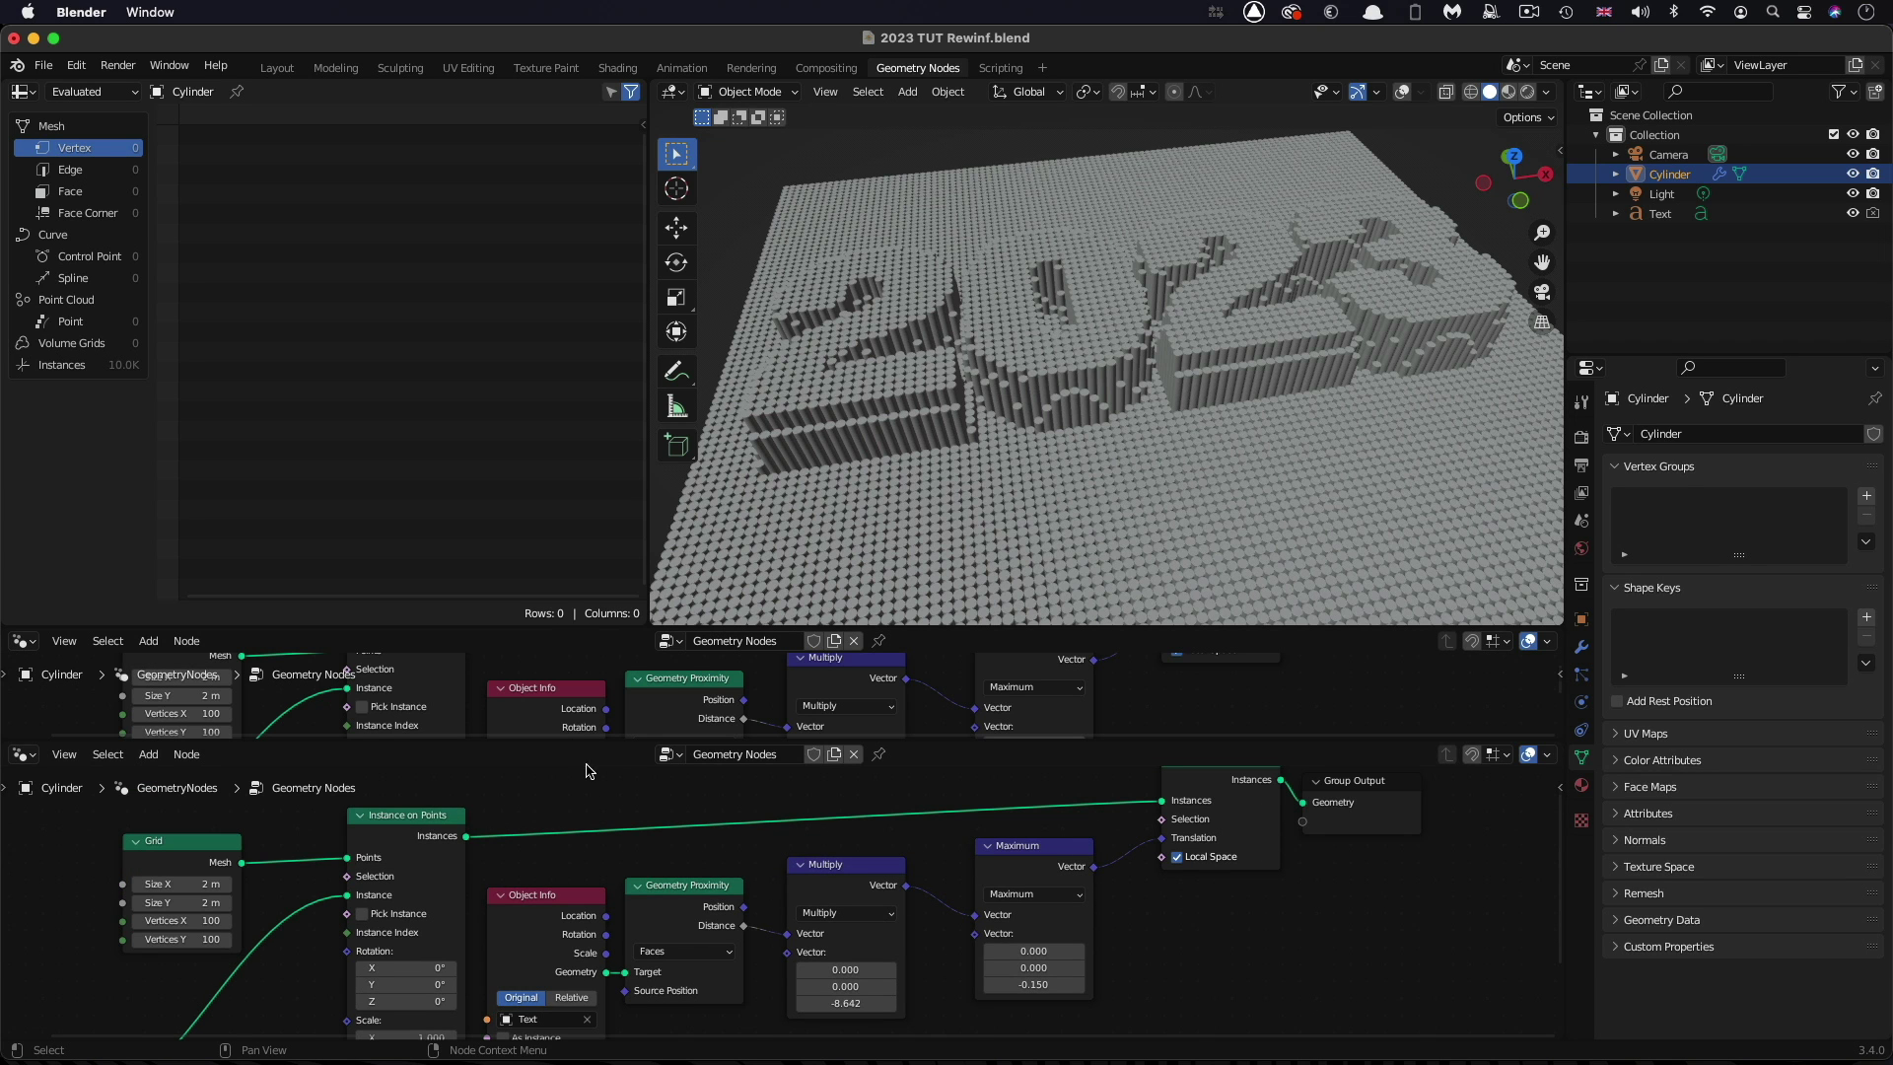
{"action": "left_click", "coordinate": [24, 754]}
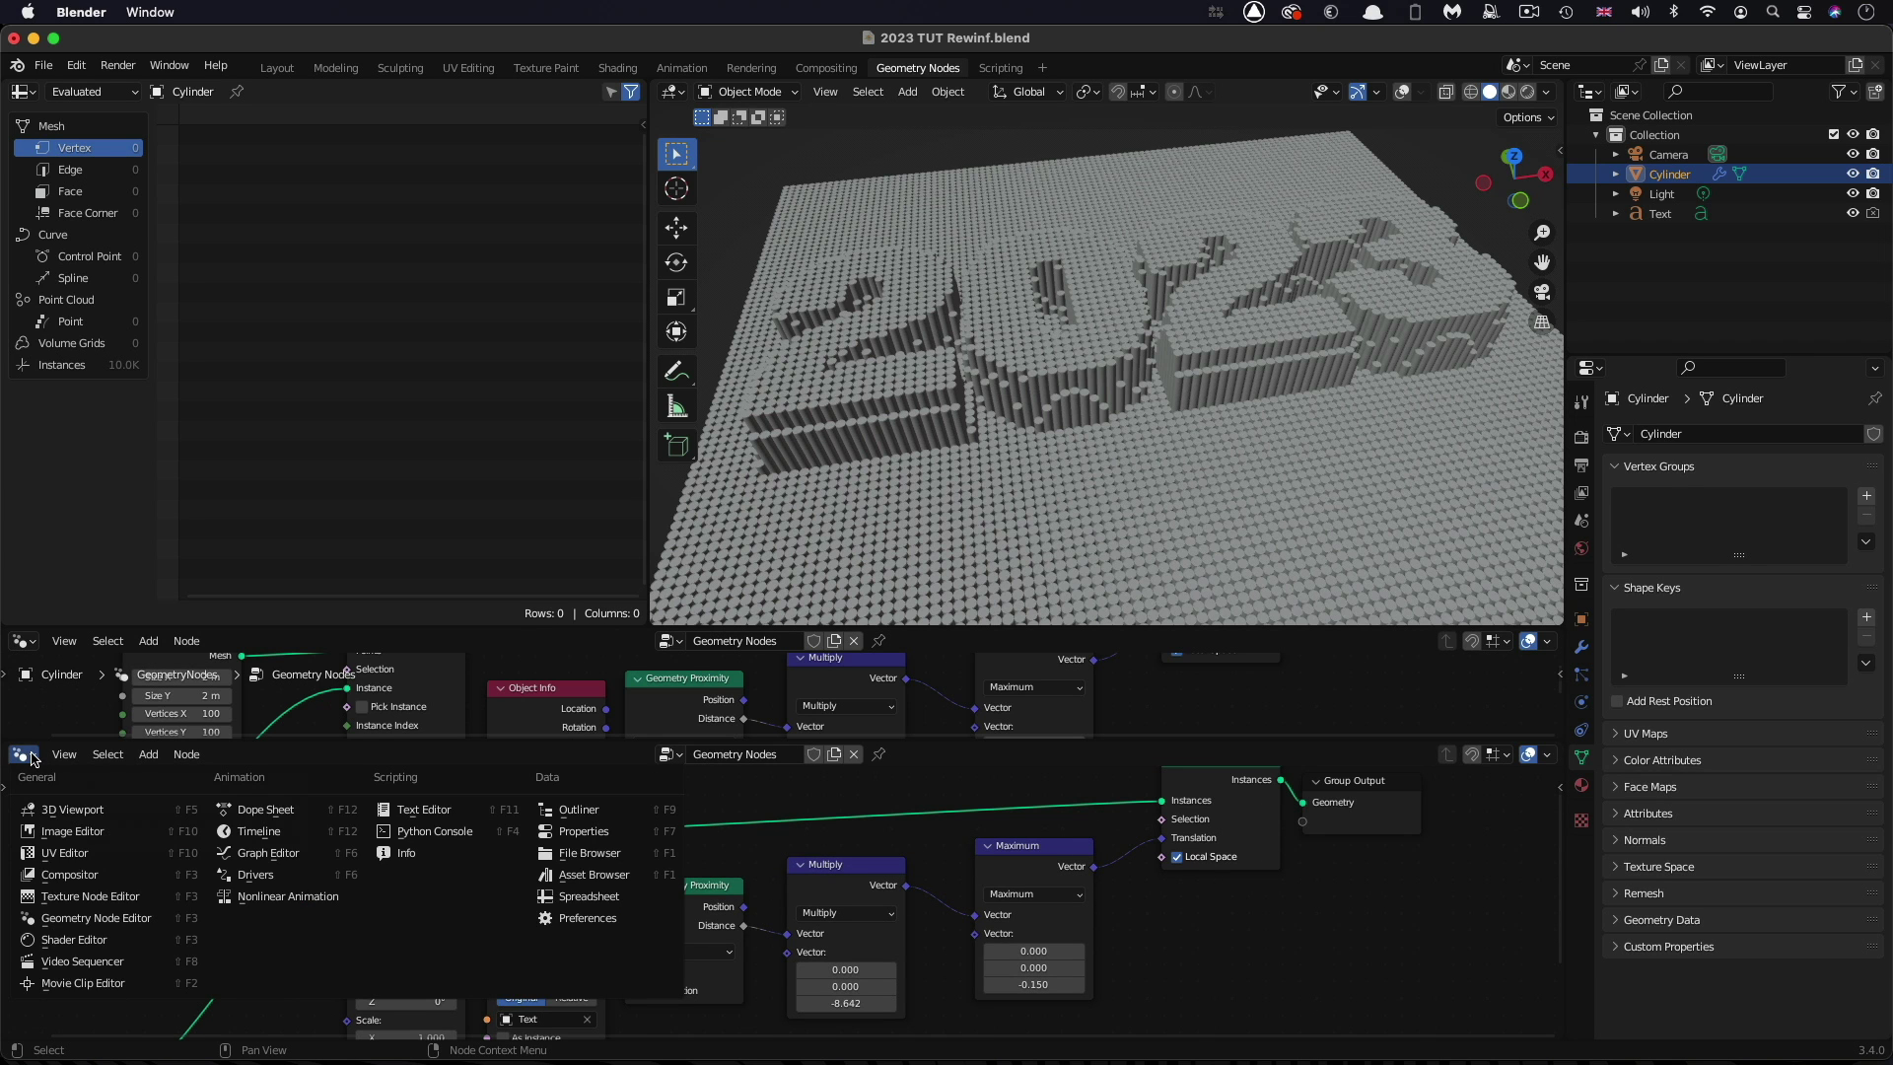
{"action": "left_click", "coordinate": [254, 834]}
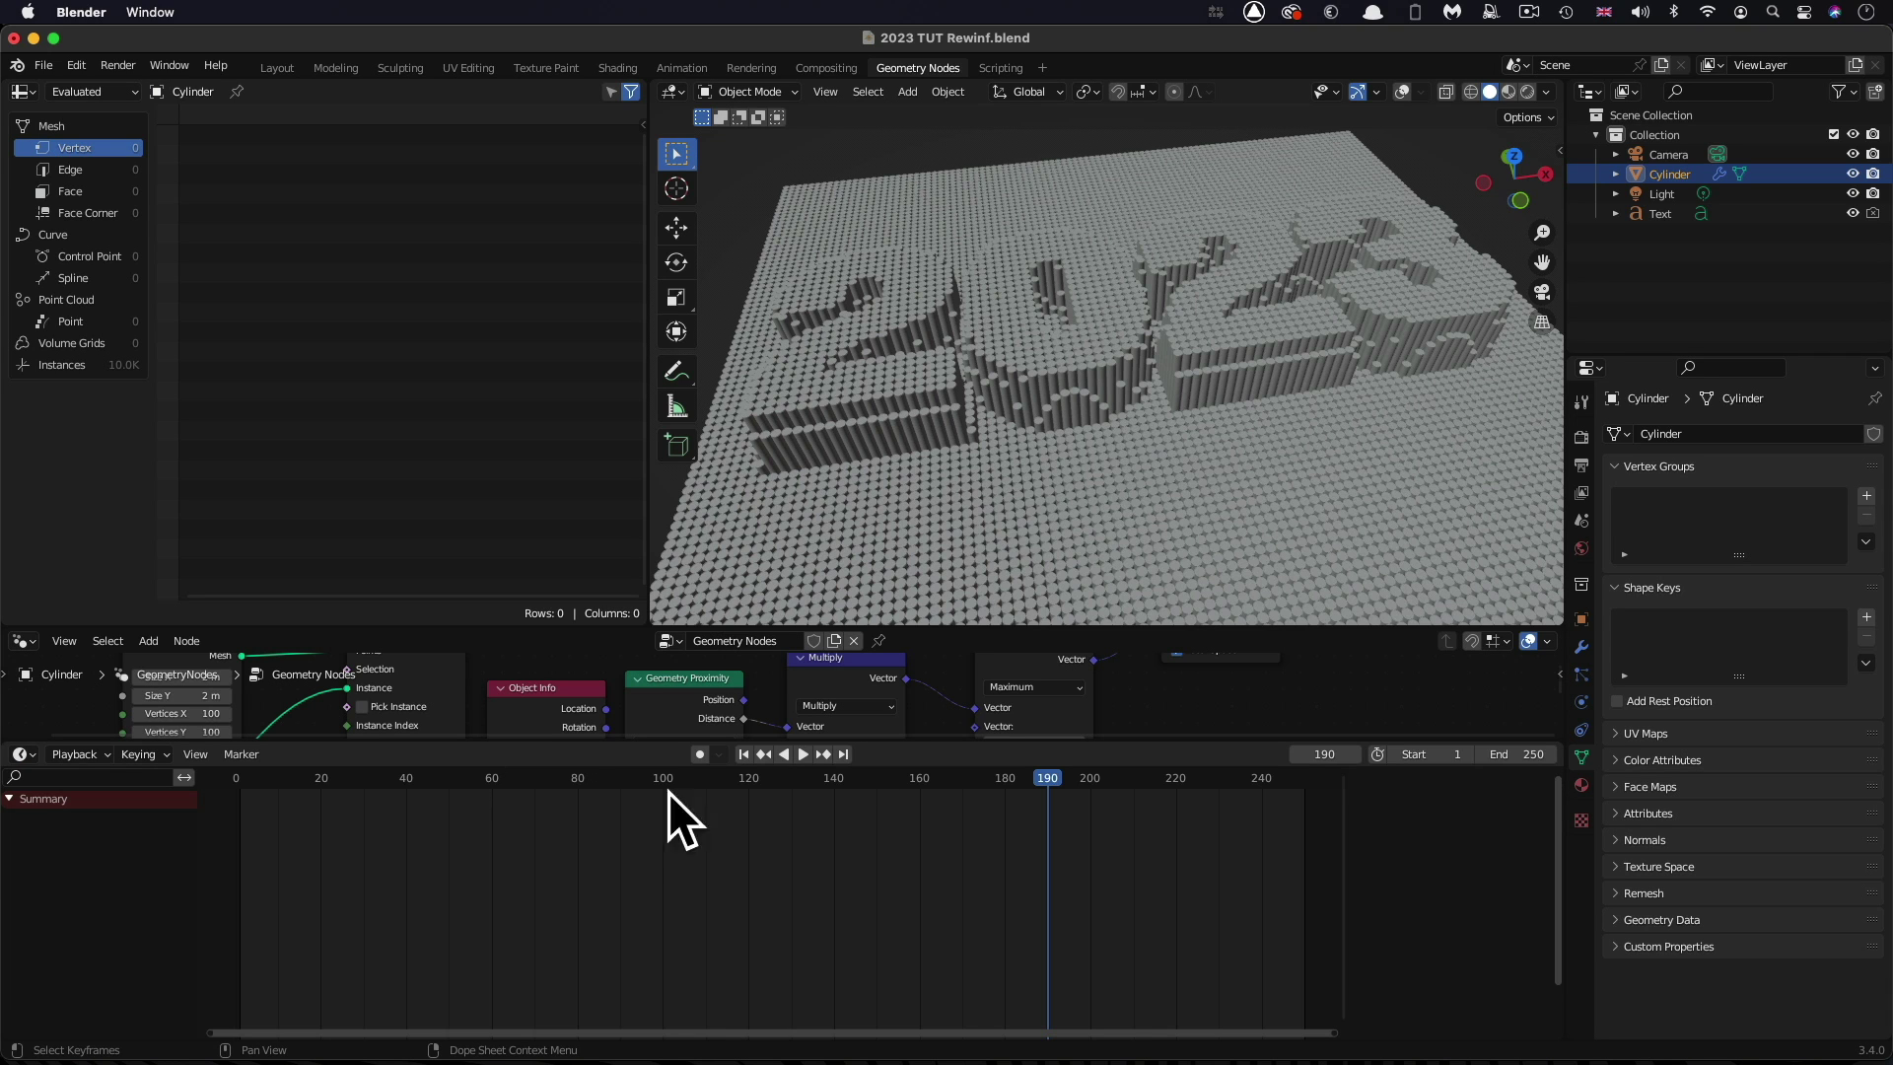
Enlarge the node editor and keyframe the Multiply node's vector at frame 1 with a Z factor of 0
{"action": "left_click", "coordinate": [744, 754]}
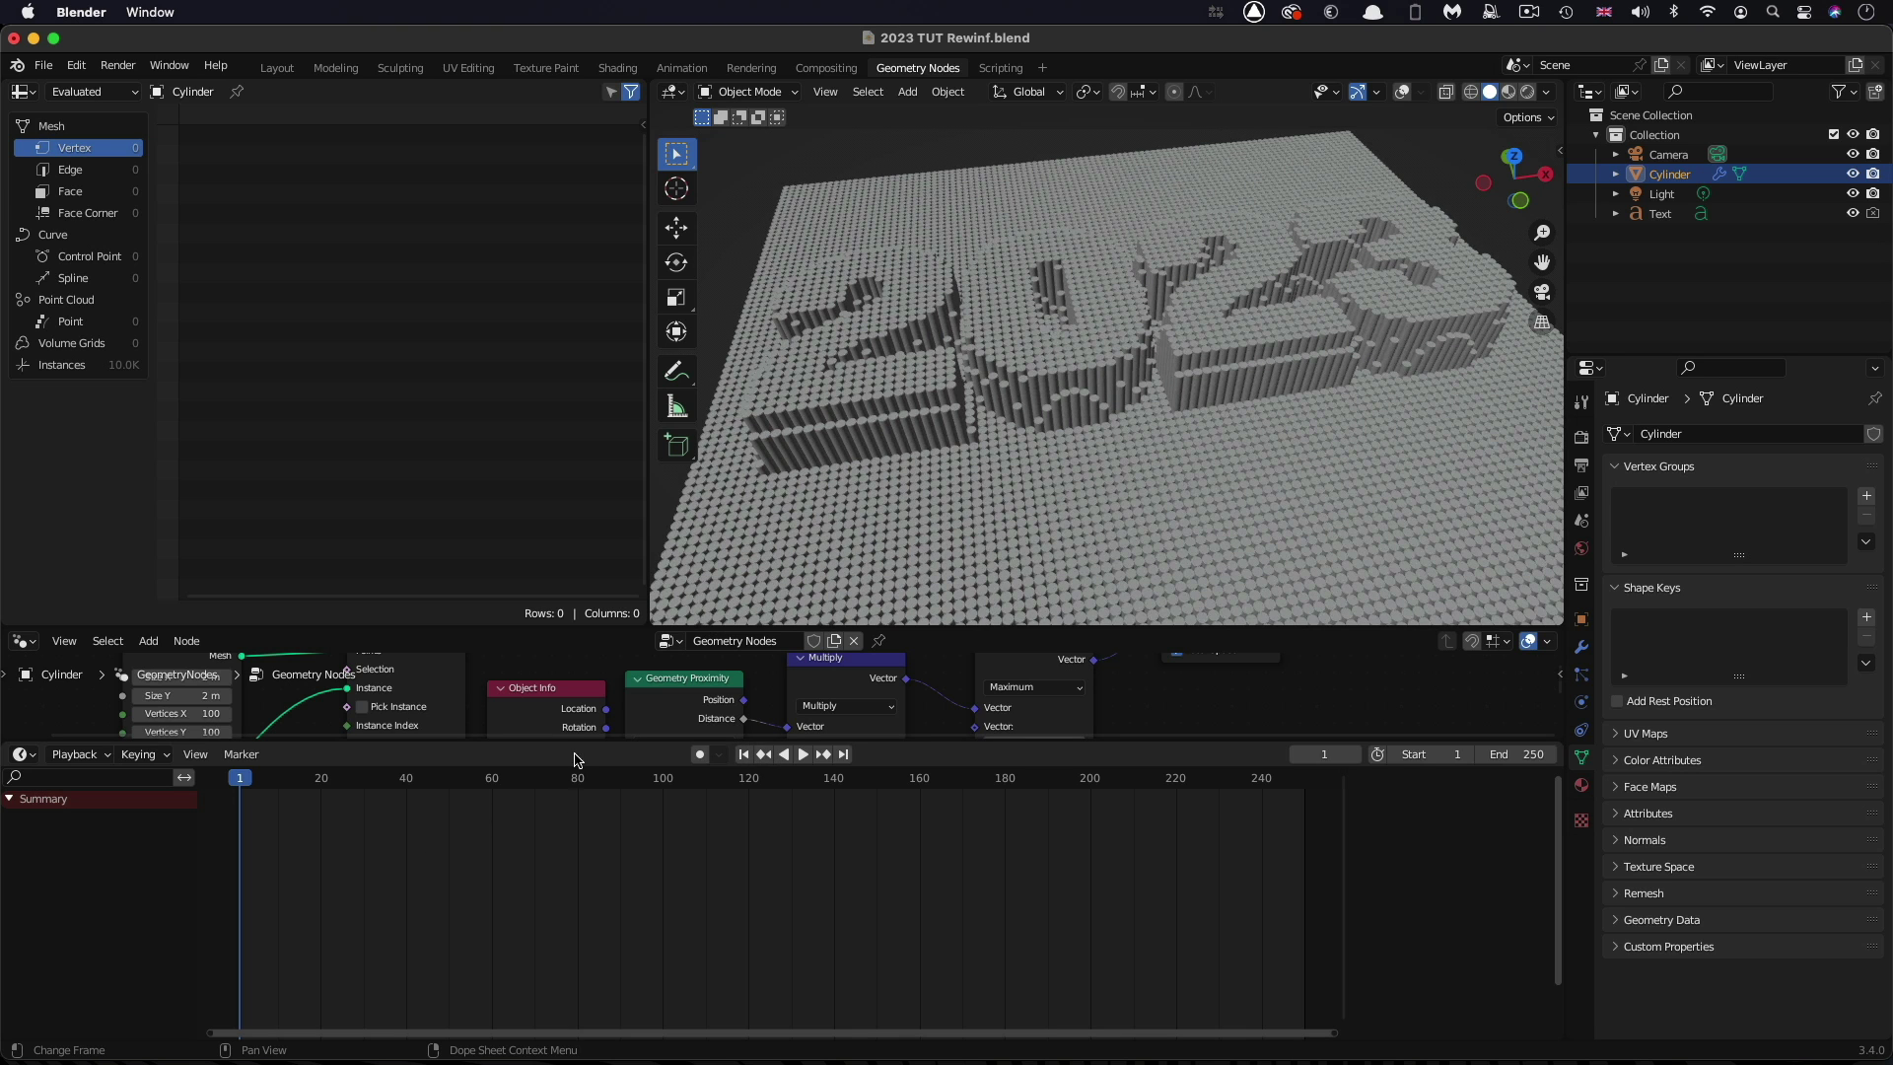
{"action": "left_click_drag", "start_coordinate": [576, 737], "coordinate": [651, 880]}
{"action": "left_click_drag", "start_coordinate": [872, 704], "coordinate": [878, 690]}
{"action": "left_click", "coordinate": [877, 832]}
{"action": "type", "text": "0"}
{"action": "key", "text": "Return"}
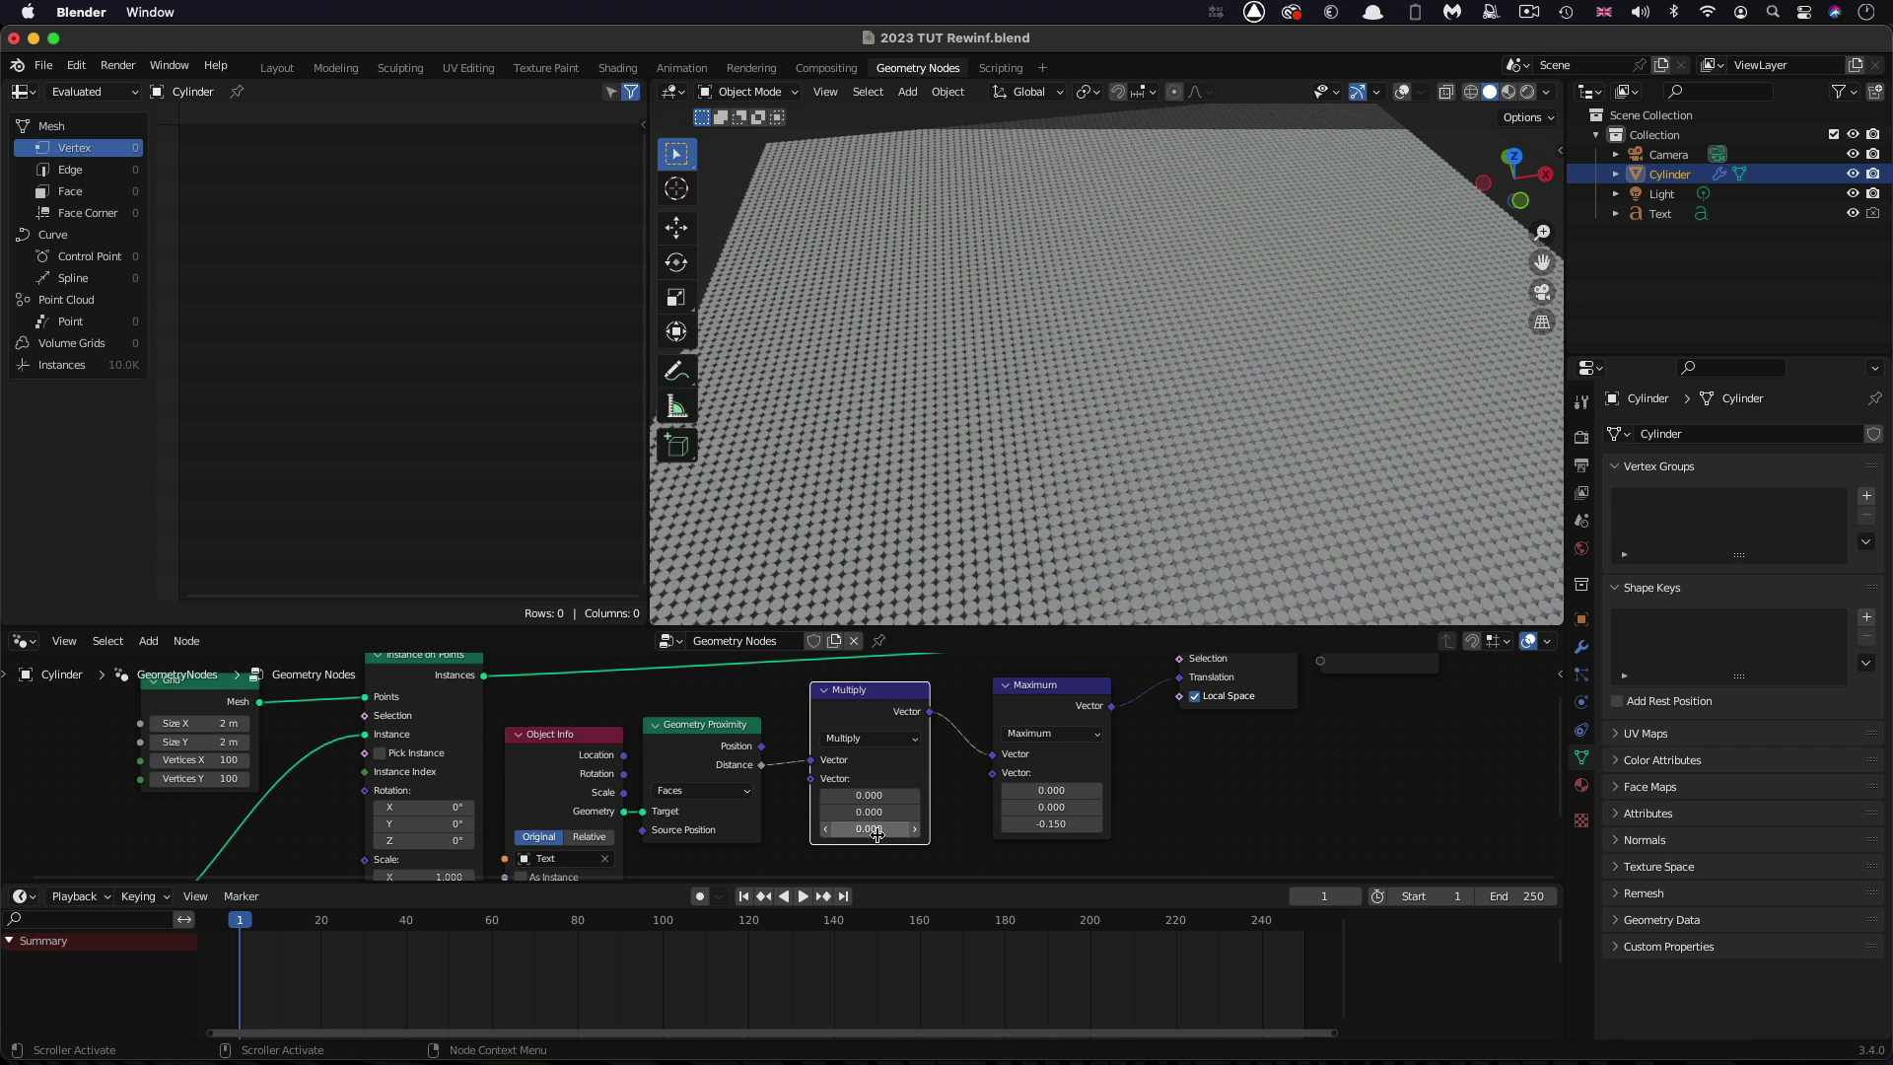
{"action": "key", "text": "i"}
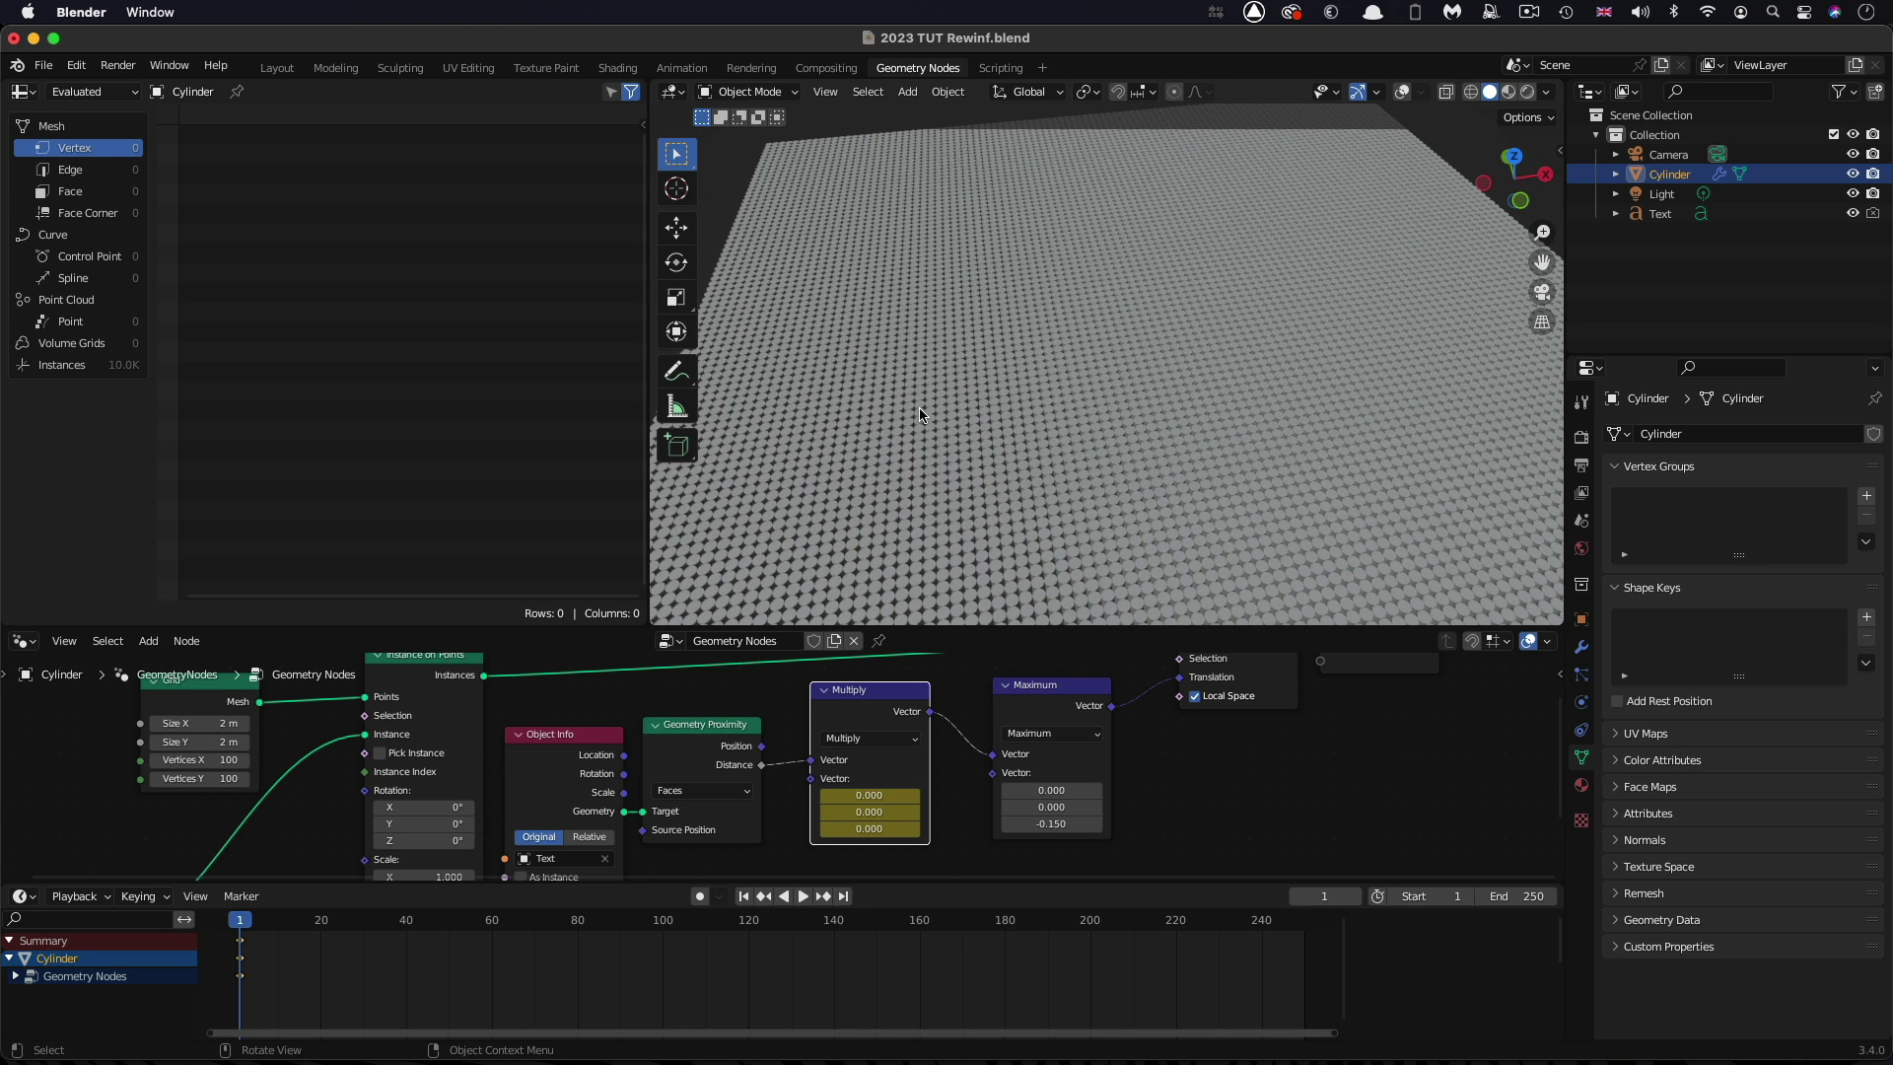
Keyframe the Multiply node's vector at frame 250 with a Z factor of -15
{"action": "left_click", "coordinate": [844, 896]}
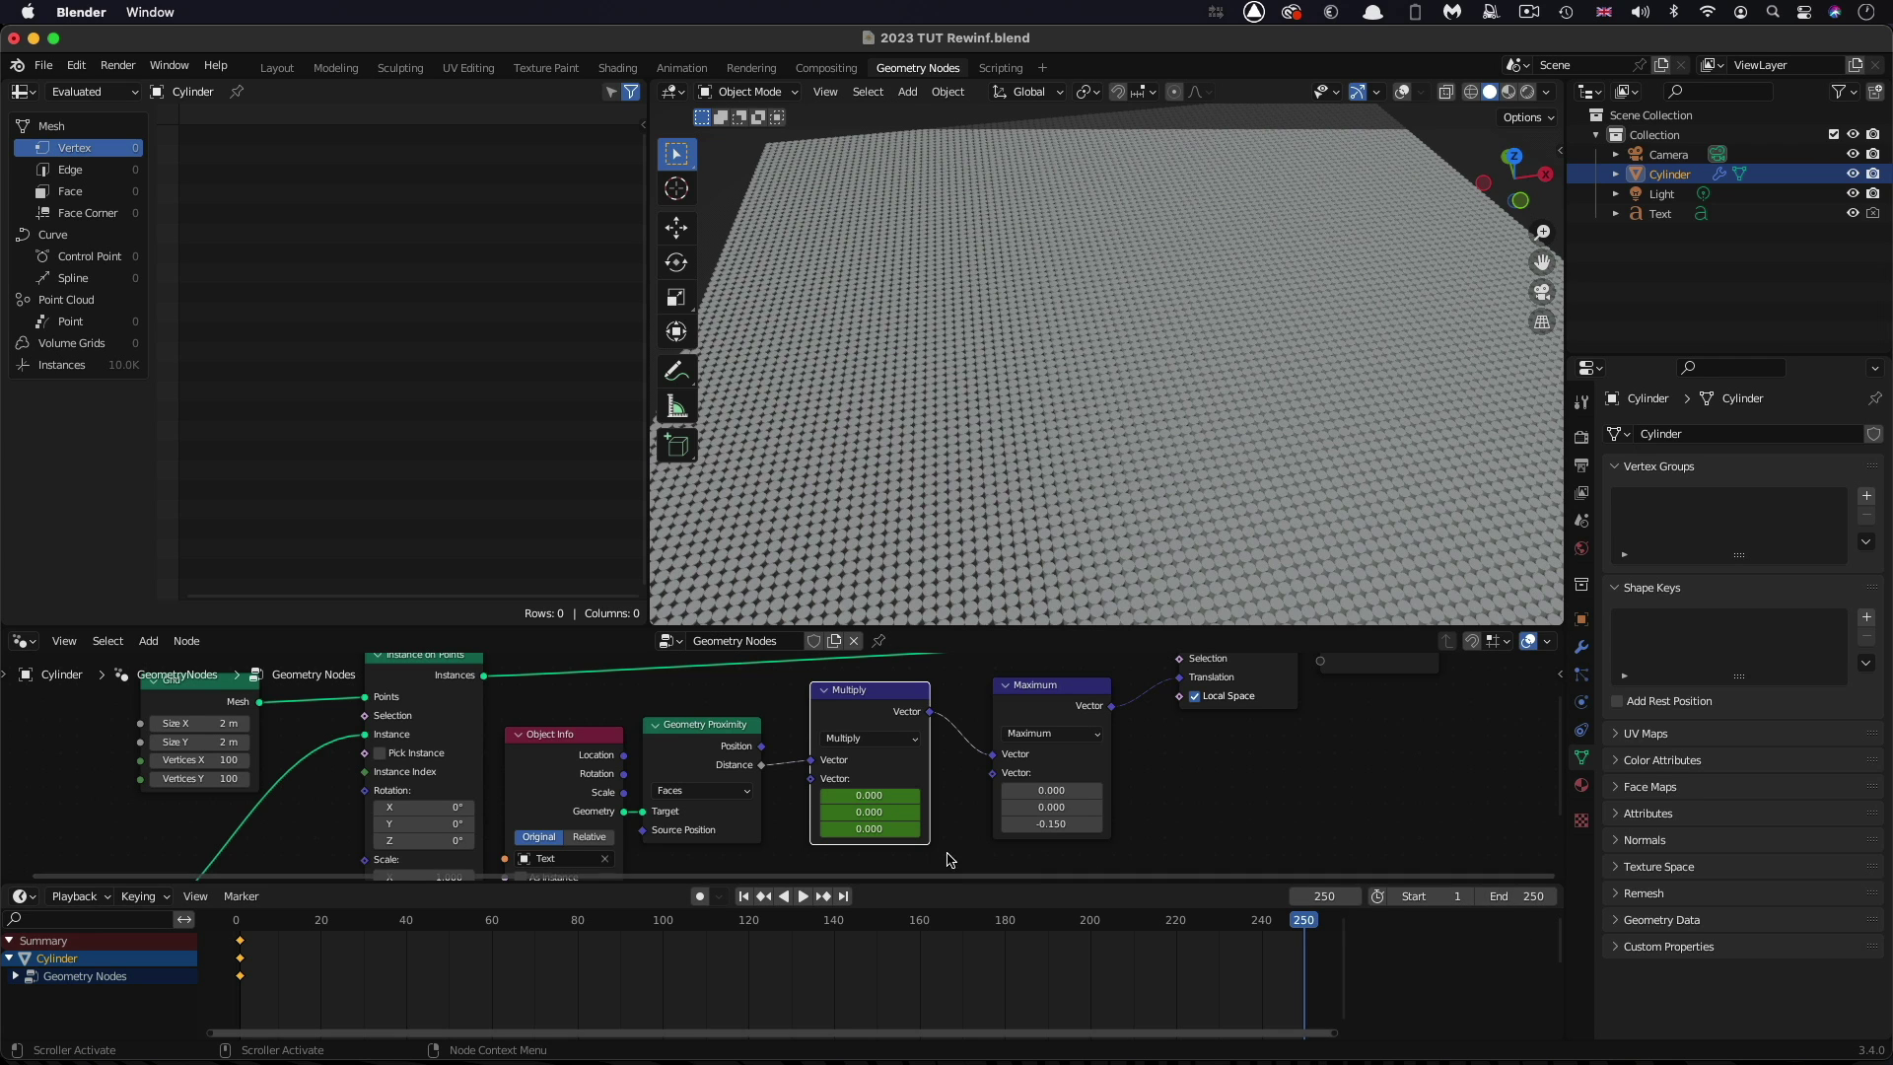
{"action": "double_click", "coordinate": [888, 827]}
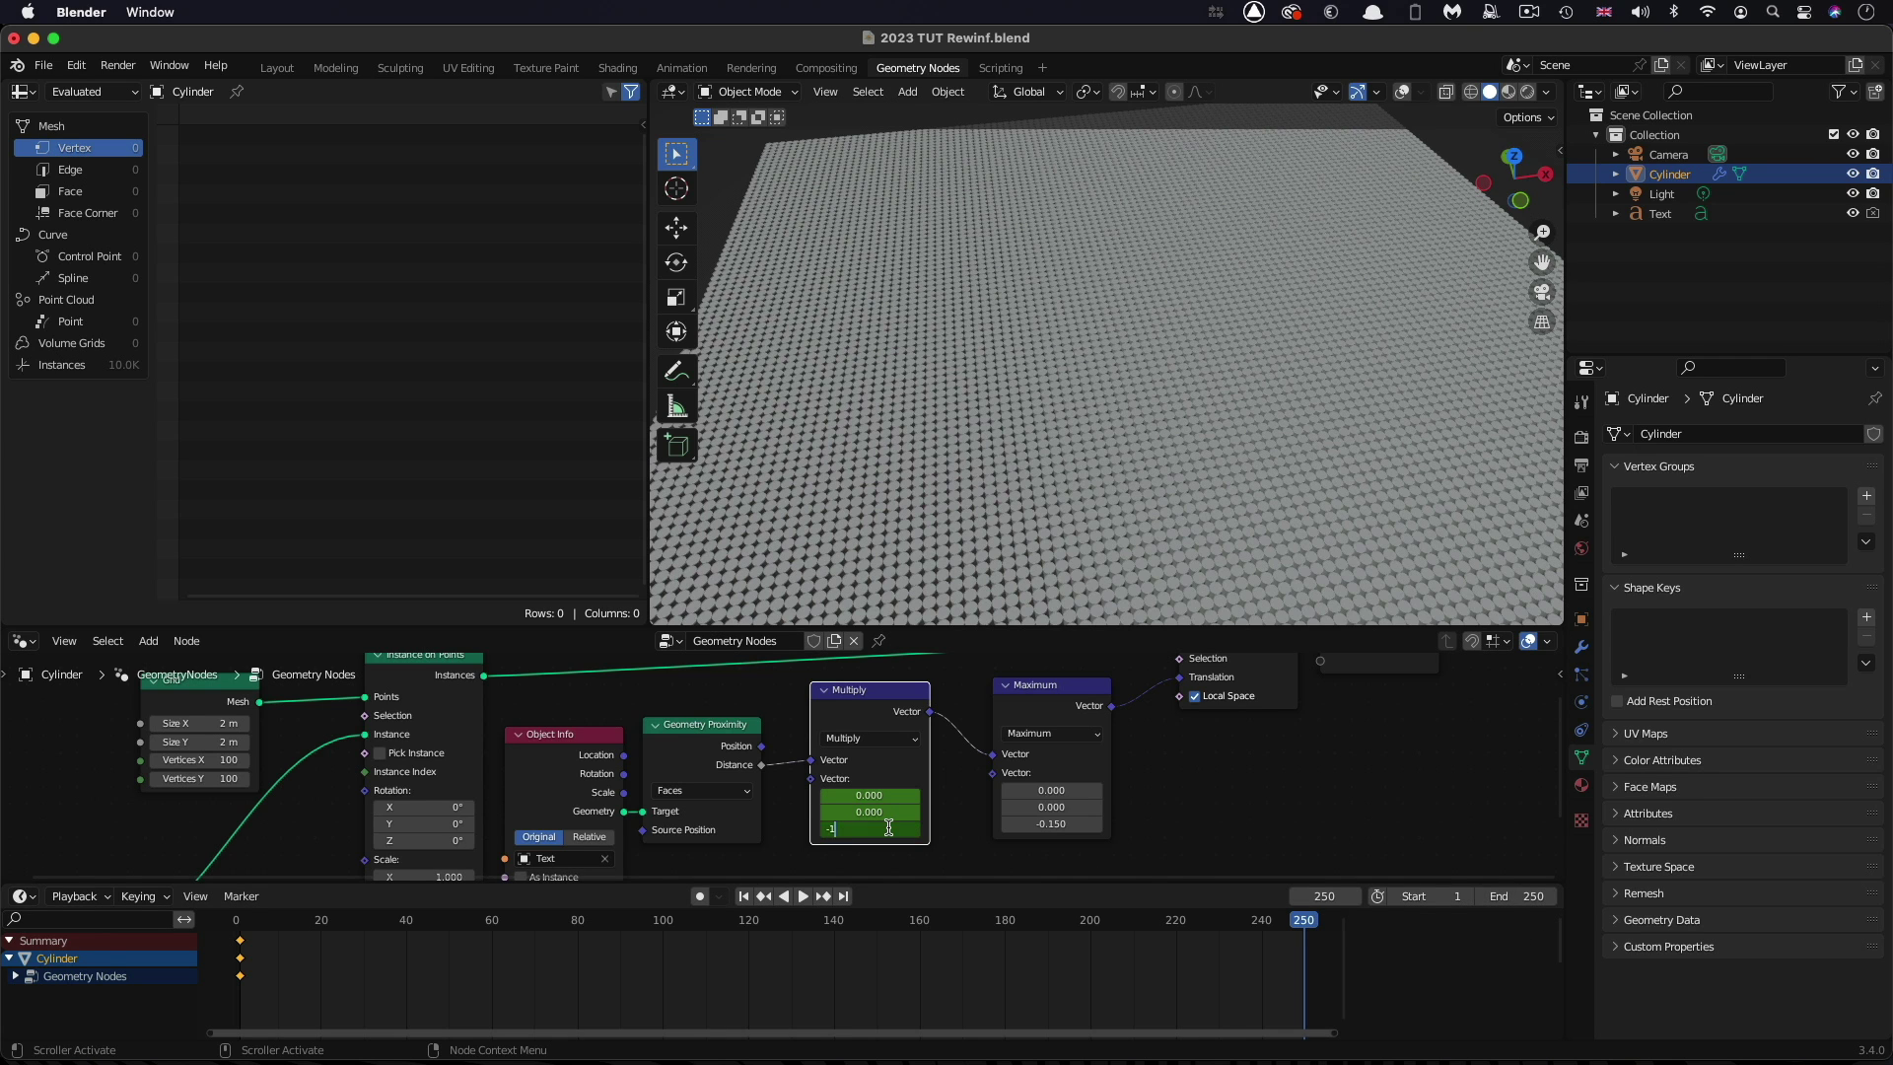
{"action": "type", "text": "-15"}
{"action": "key", "text": "Return"}
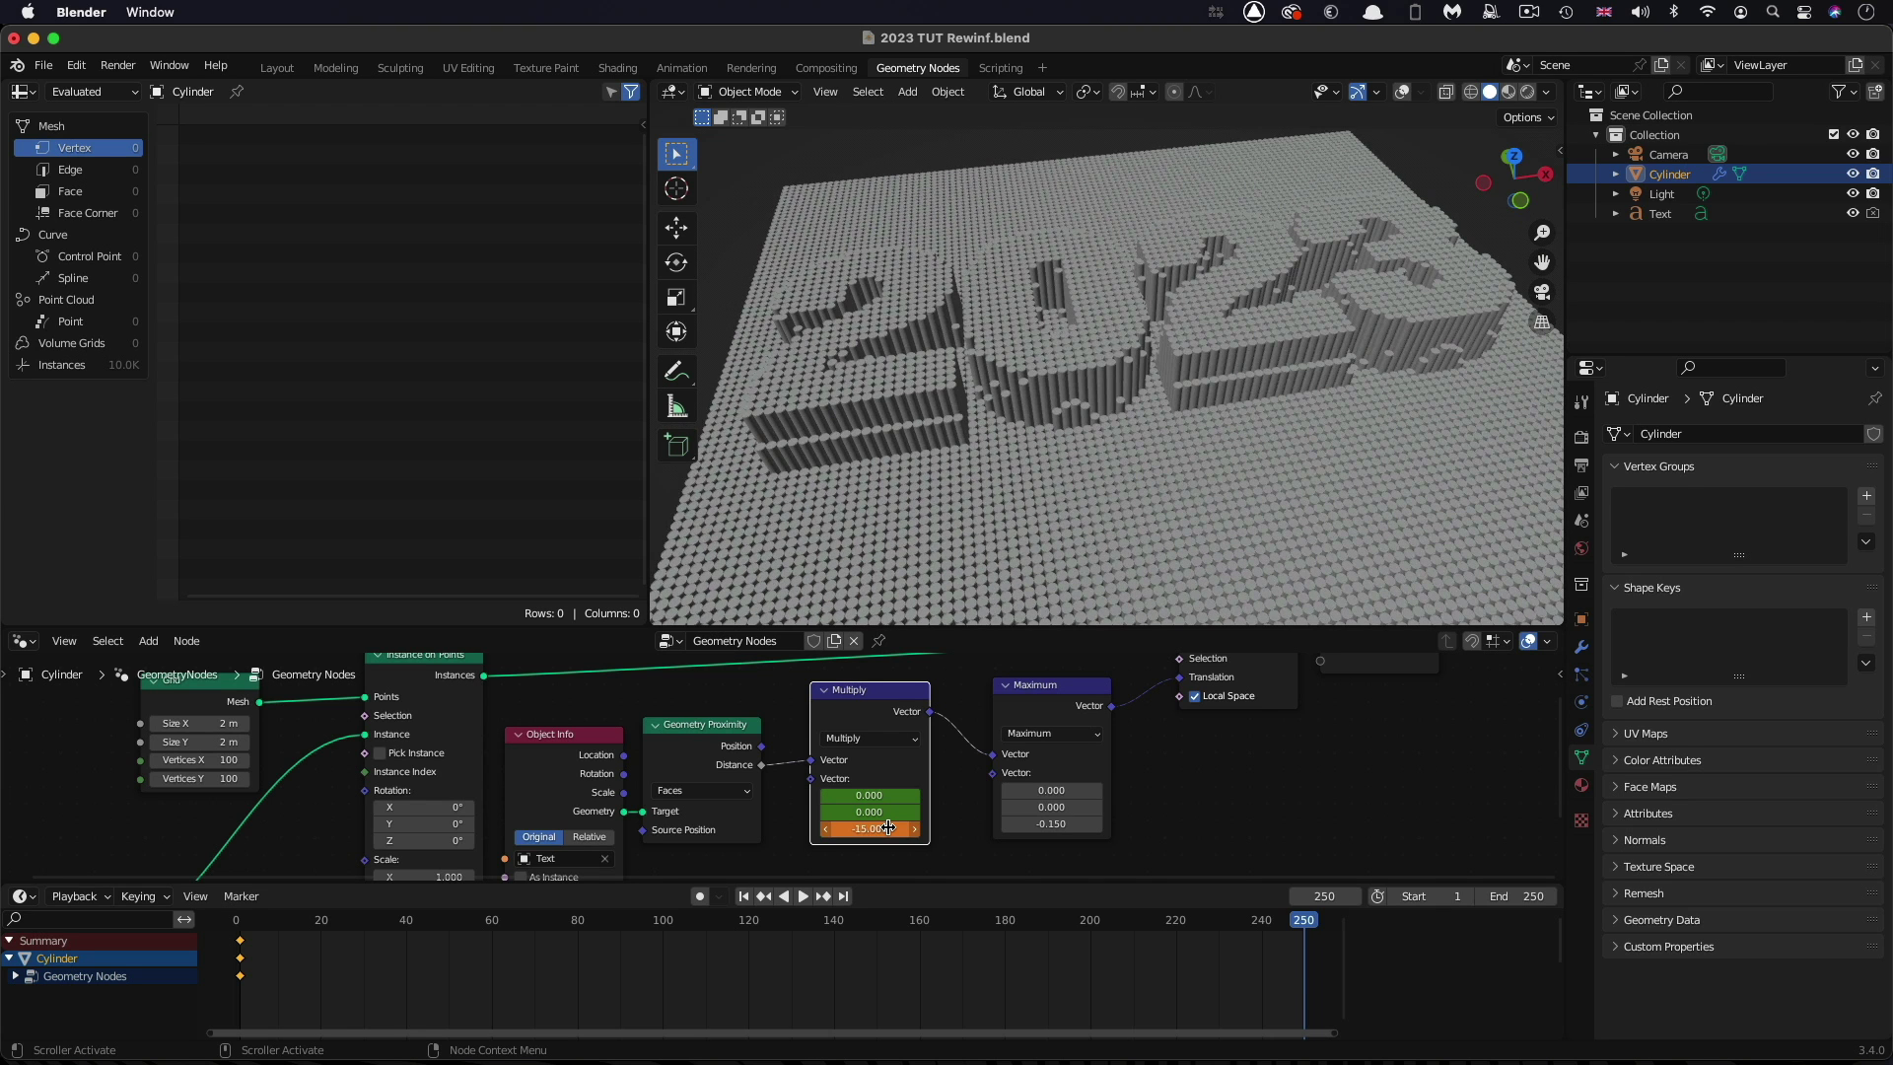
{"action": "key", "text": "i"}
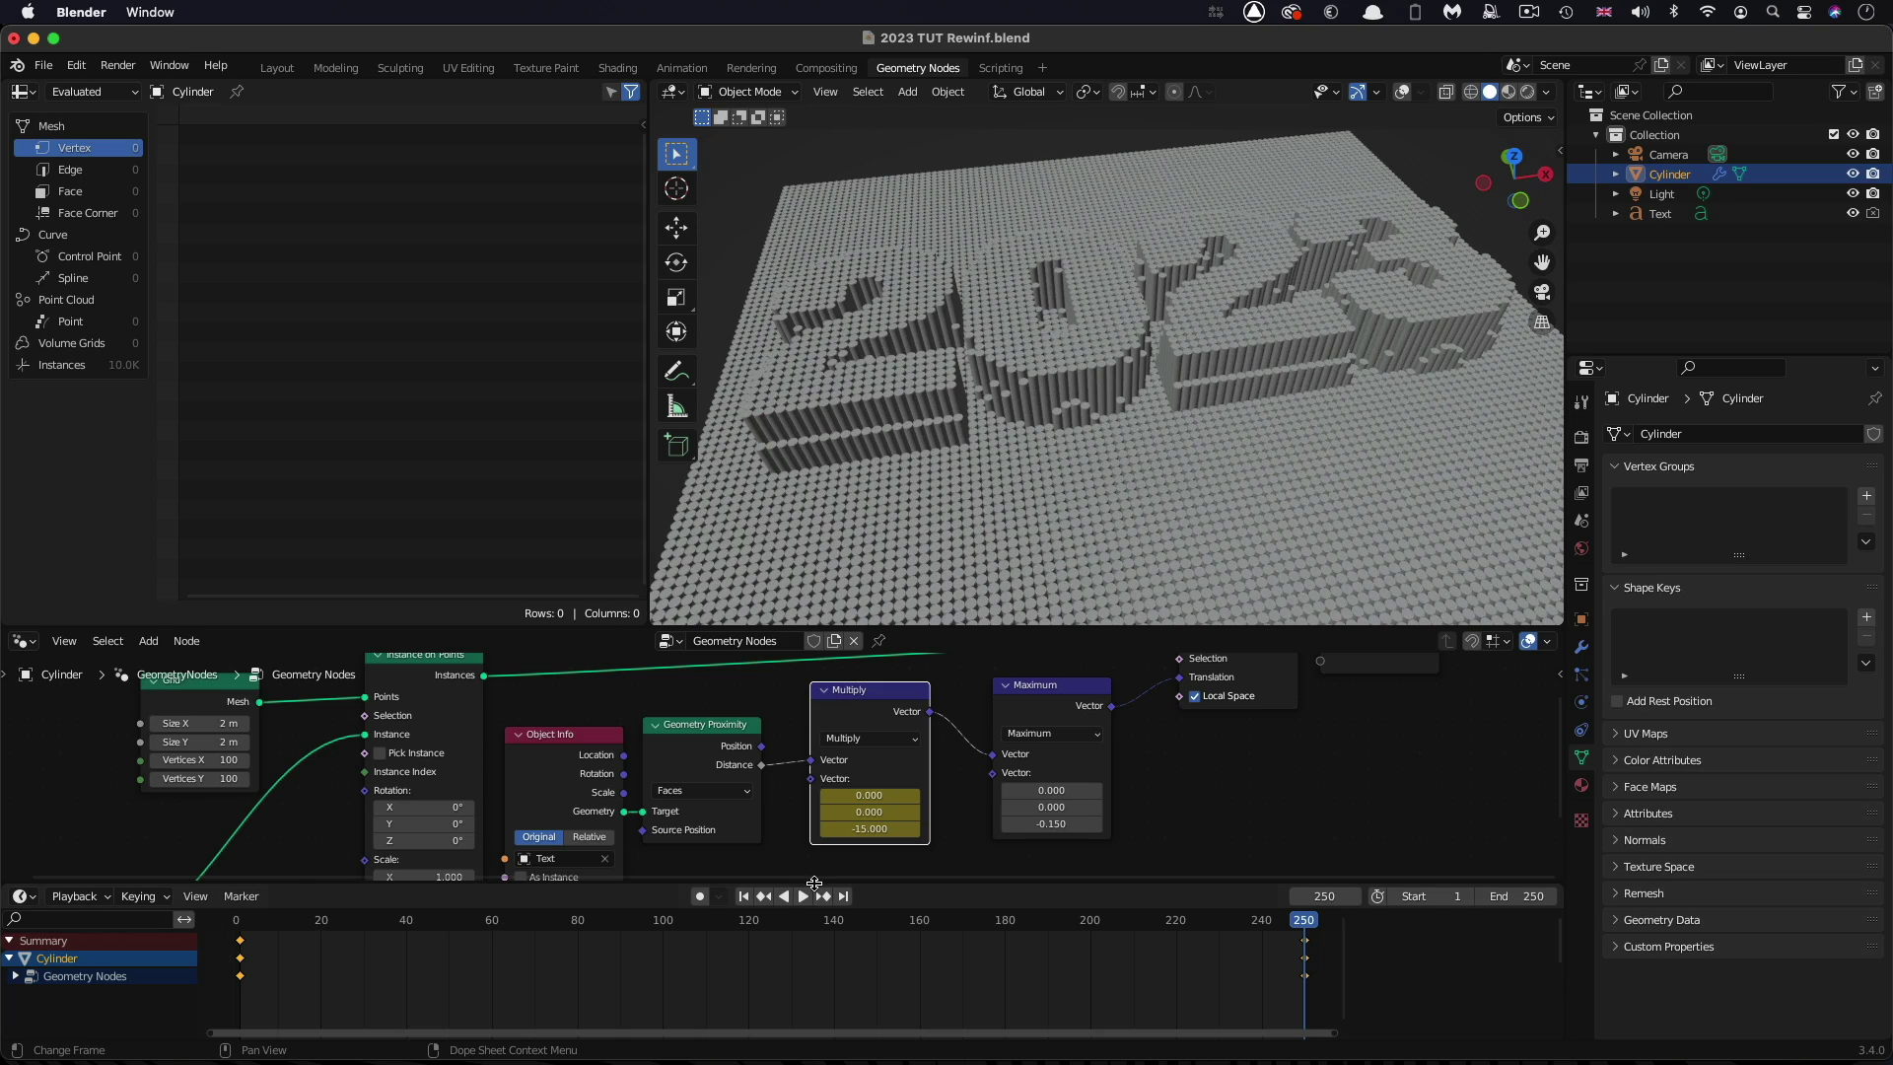
Play the animation from frame 1 to check how the numerals rise, and stop the playback
{"action": "left_click", "coordinate": [744, 897]}
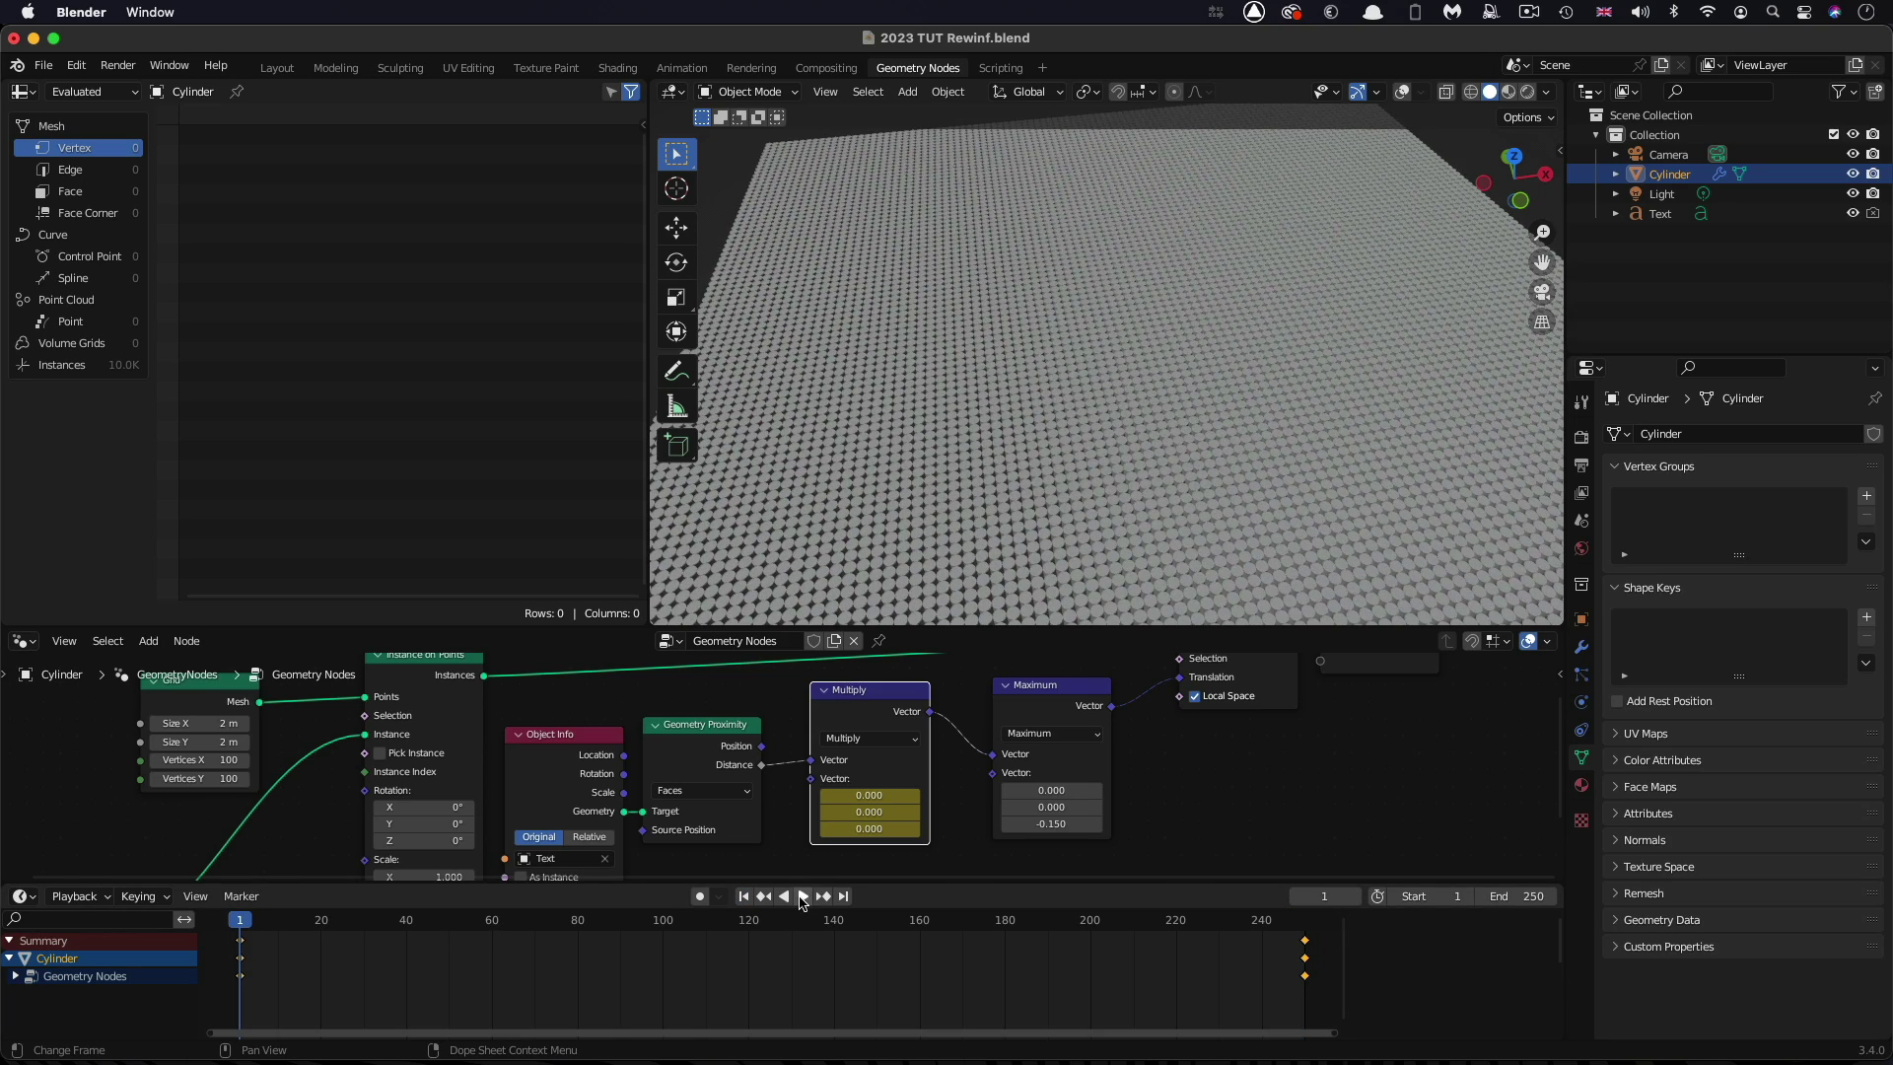
{"action": "left_click", "coordinate": [804, 898]}
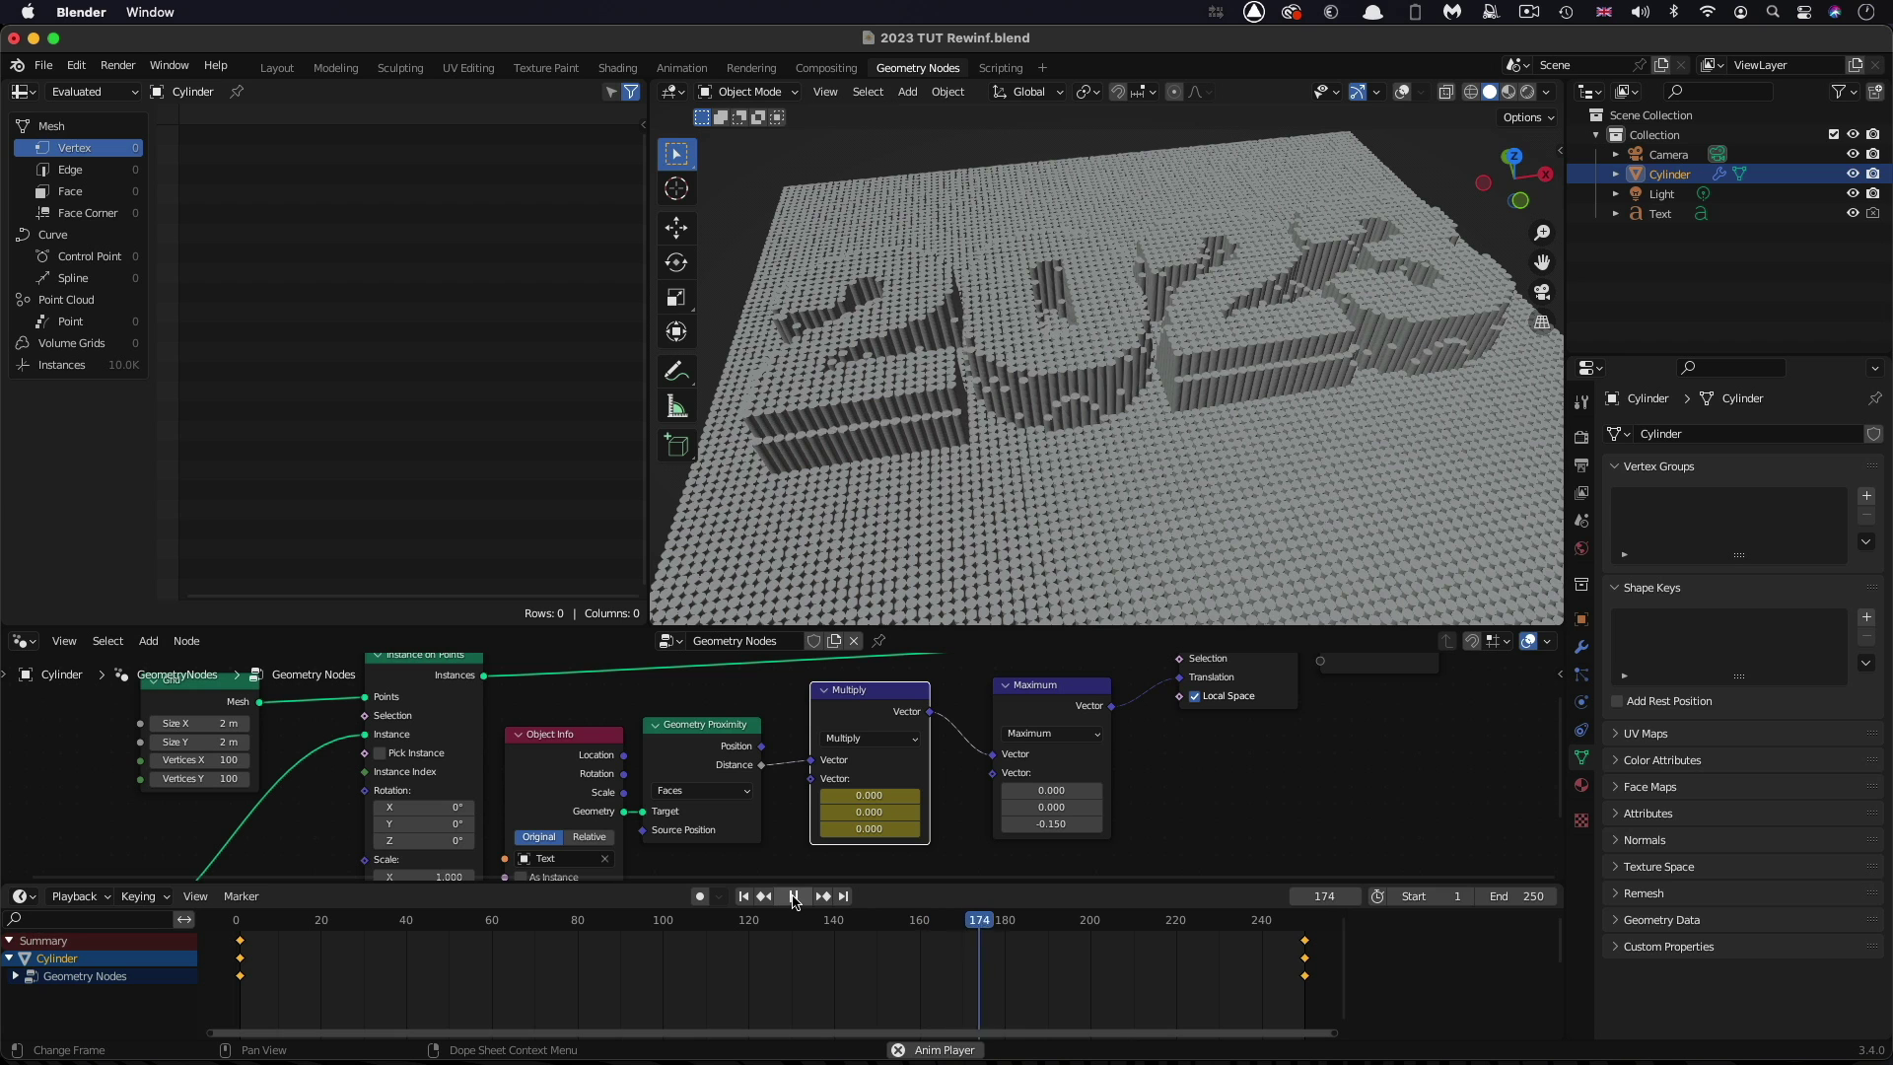
{"action": "key", "text": "space"}
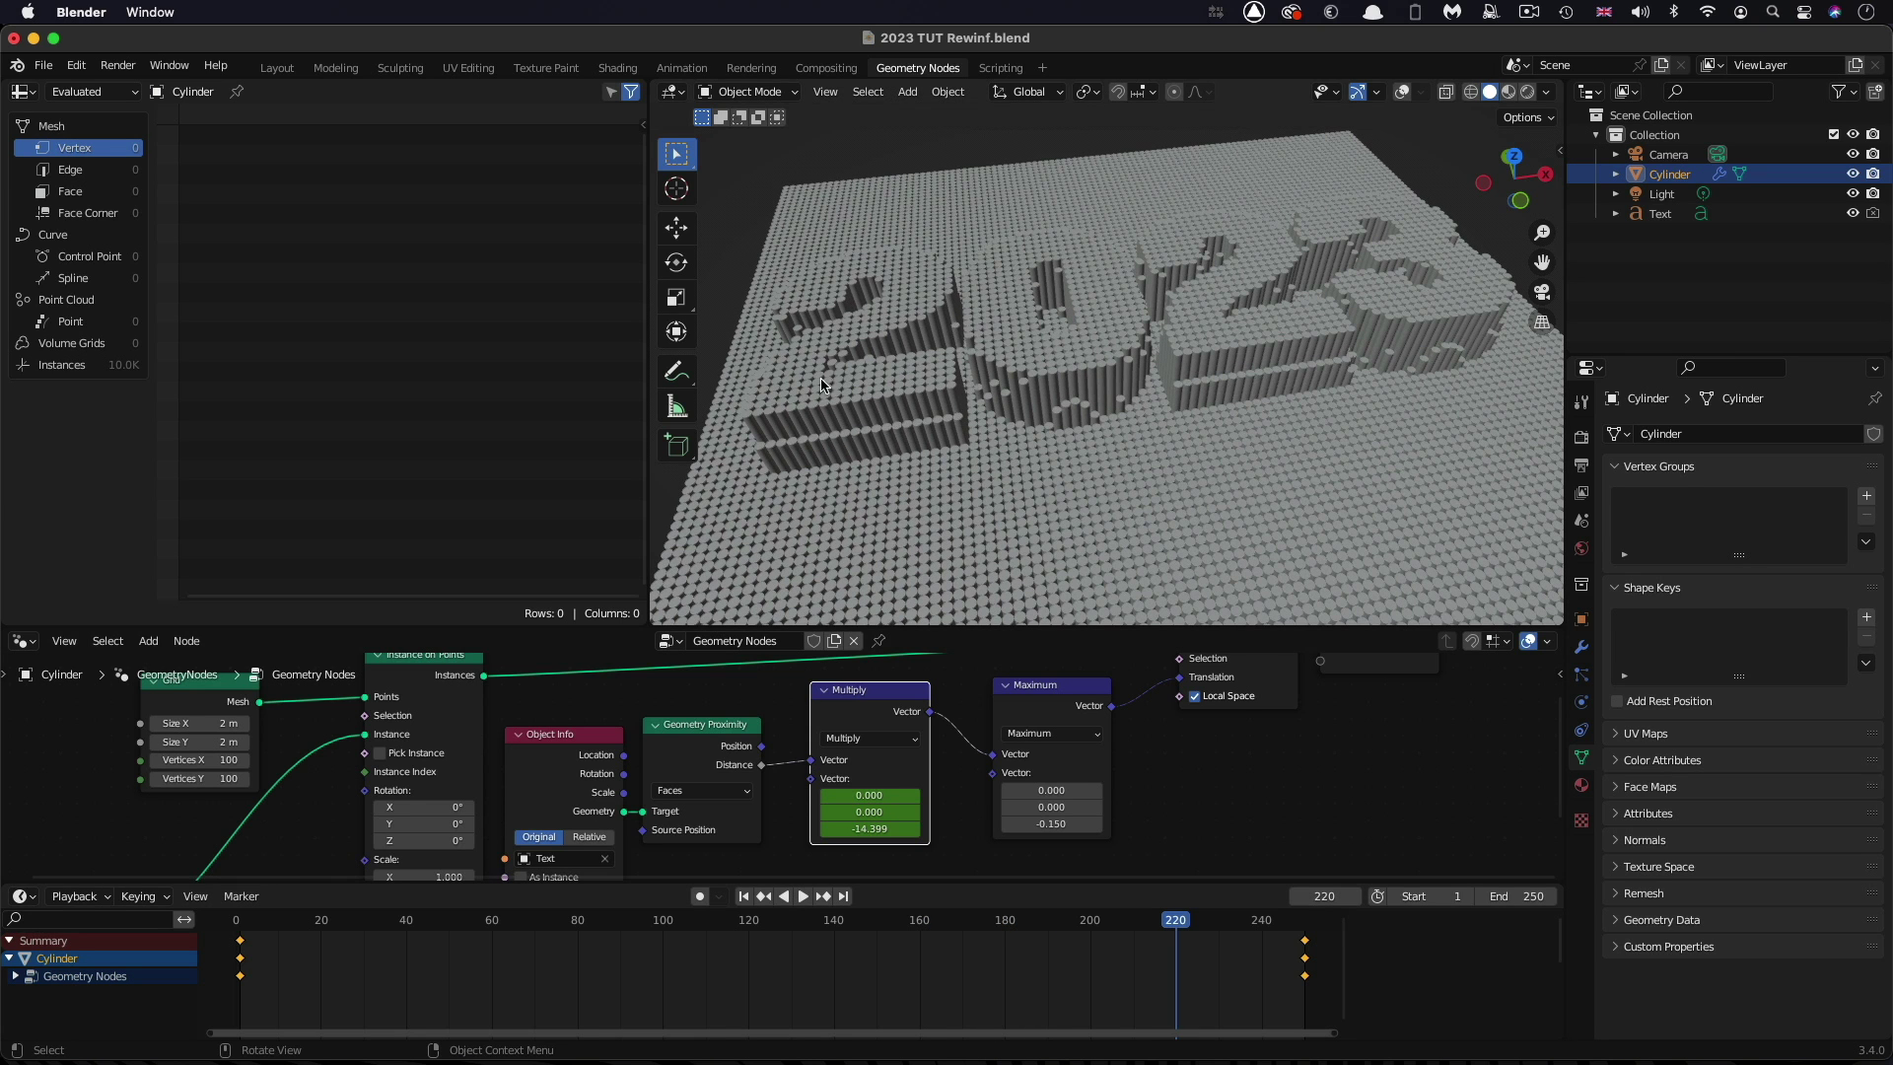
Turn the Timeline into a Graph Editor and enlarge it to show the start of the Multiply node's animation curve
{"action": "left_click", "coordinate": [32, 901]}
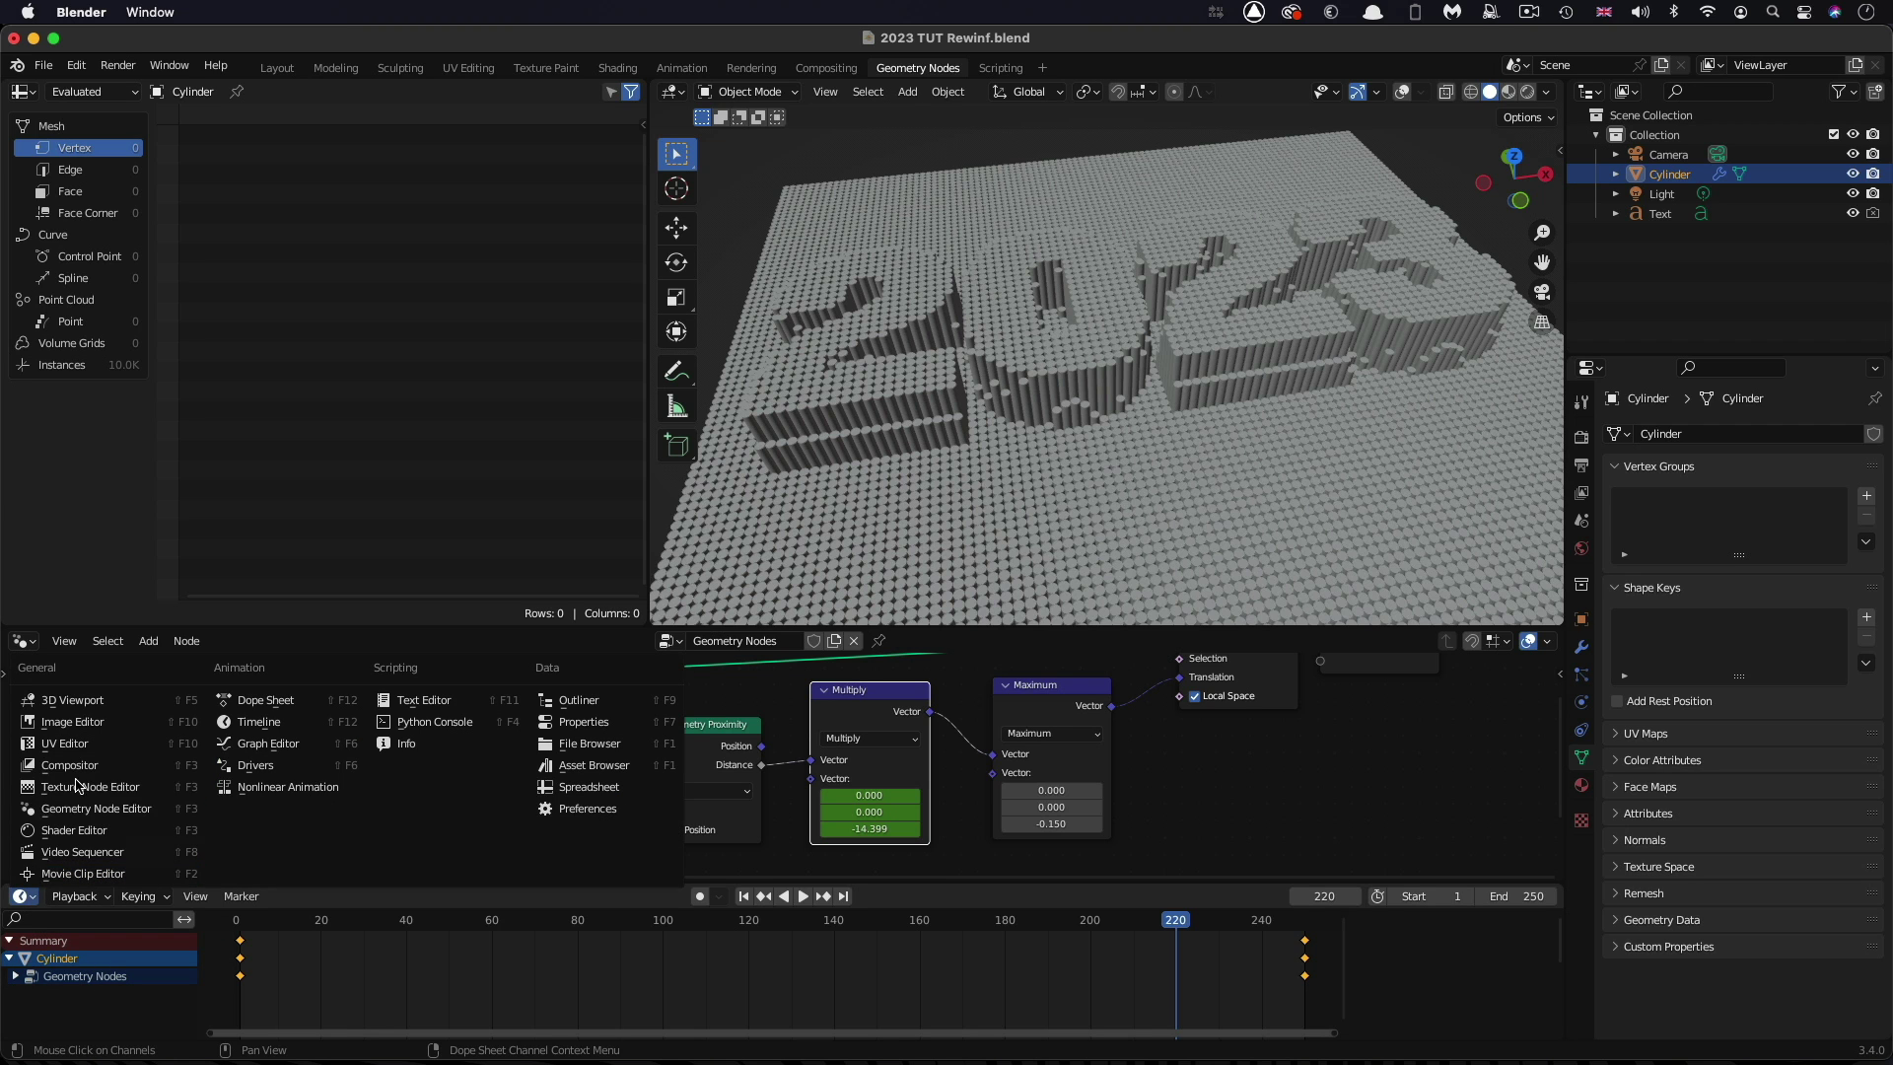
{"action": "left_click", "coordinate": [257, 745]}
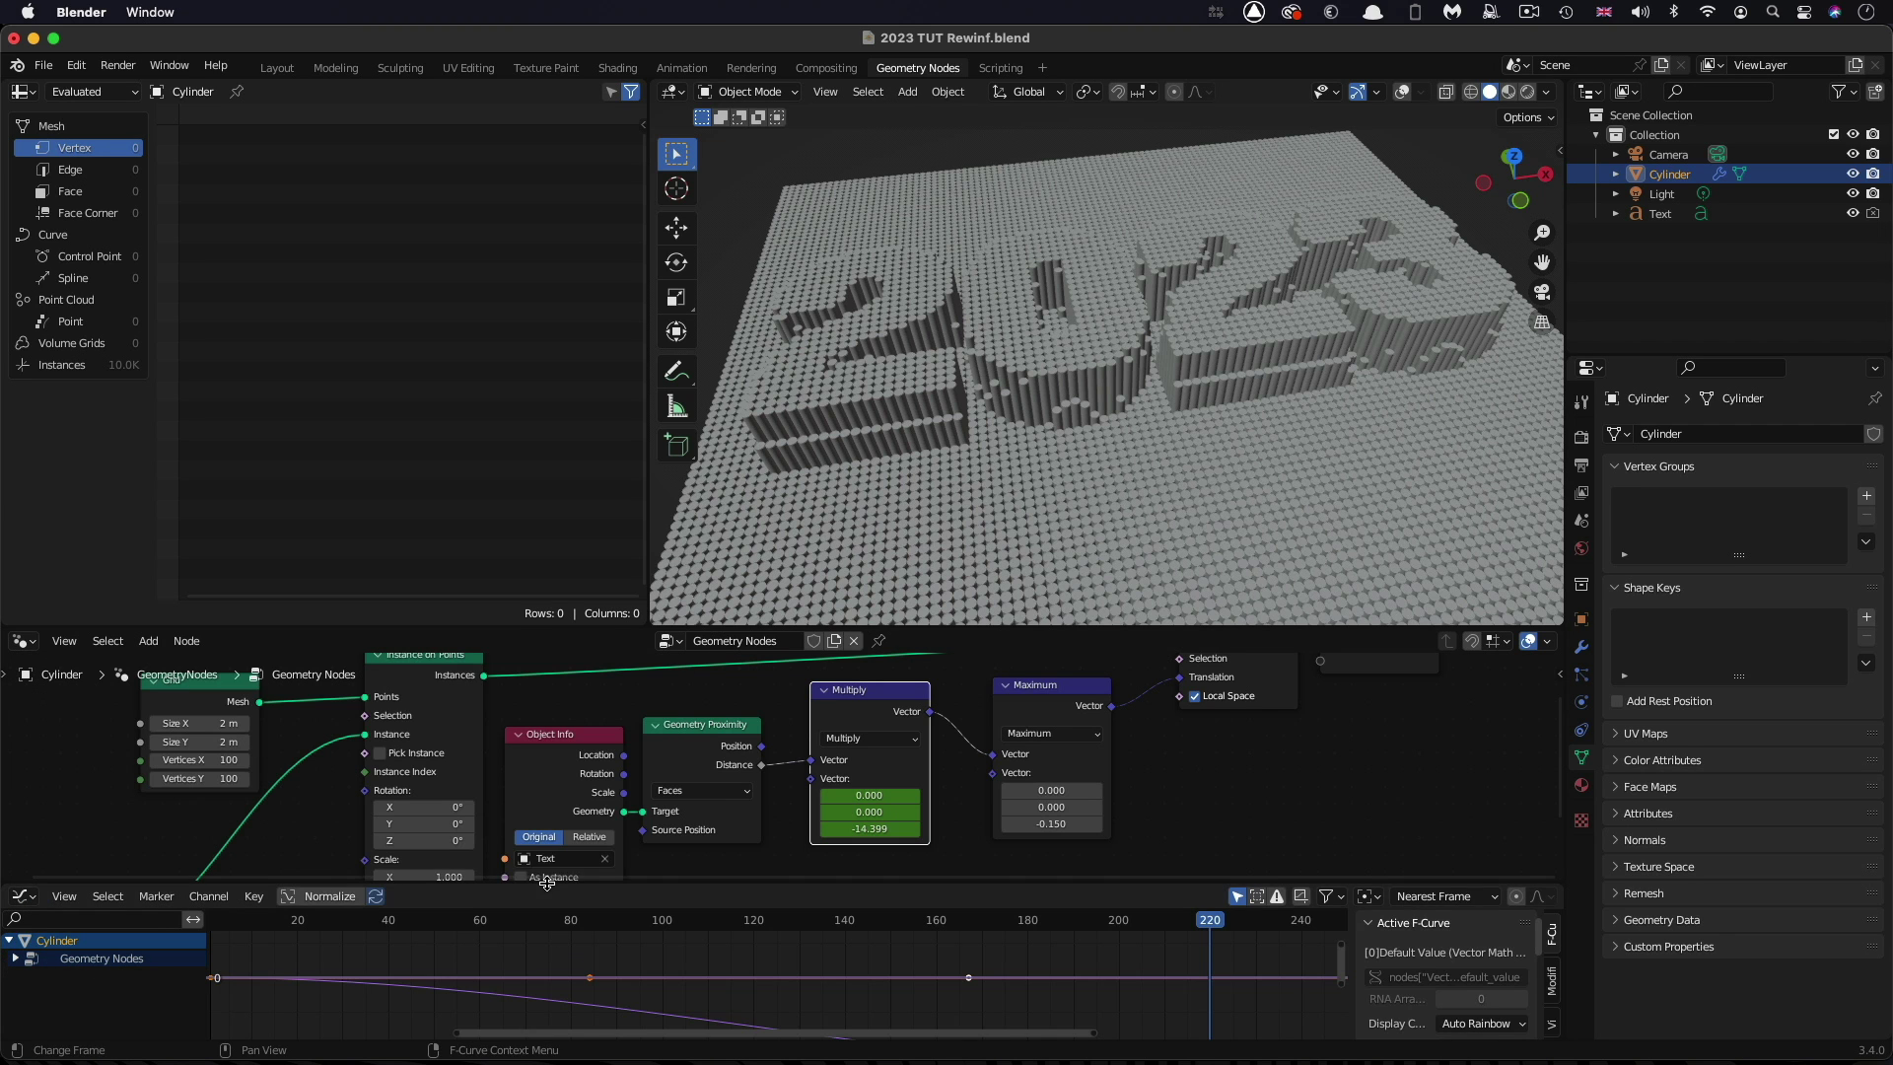
{"action": "left_click_drag", "start_coordinate": [550, 884], "coordinate": [533, 749]}
{"action": "scroll", "coordinate": [507, 866], "scroll_direction": "left", "scroll_amount": 5}
{"action": "left_click_drag", "start_coordinate": [330, 878], "coordinate": [441, 979]}
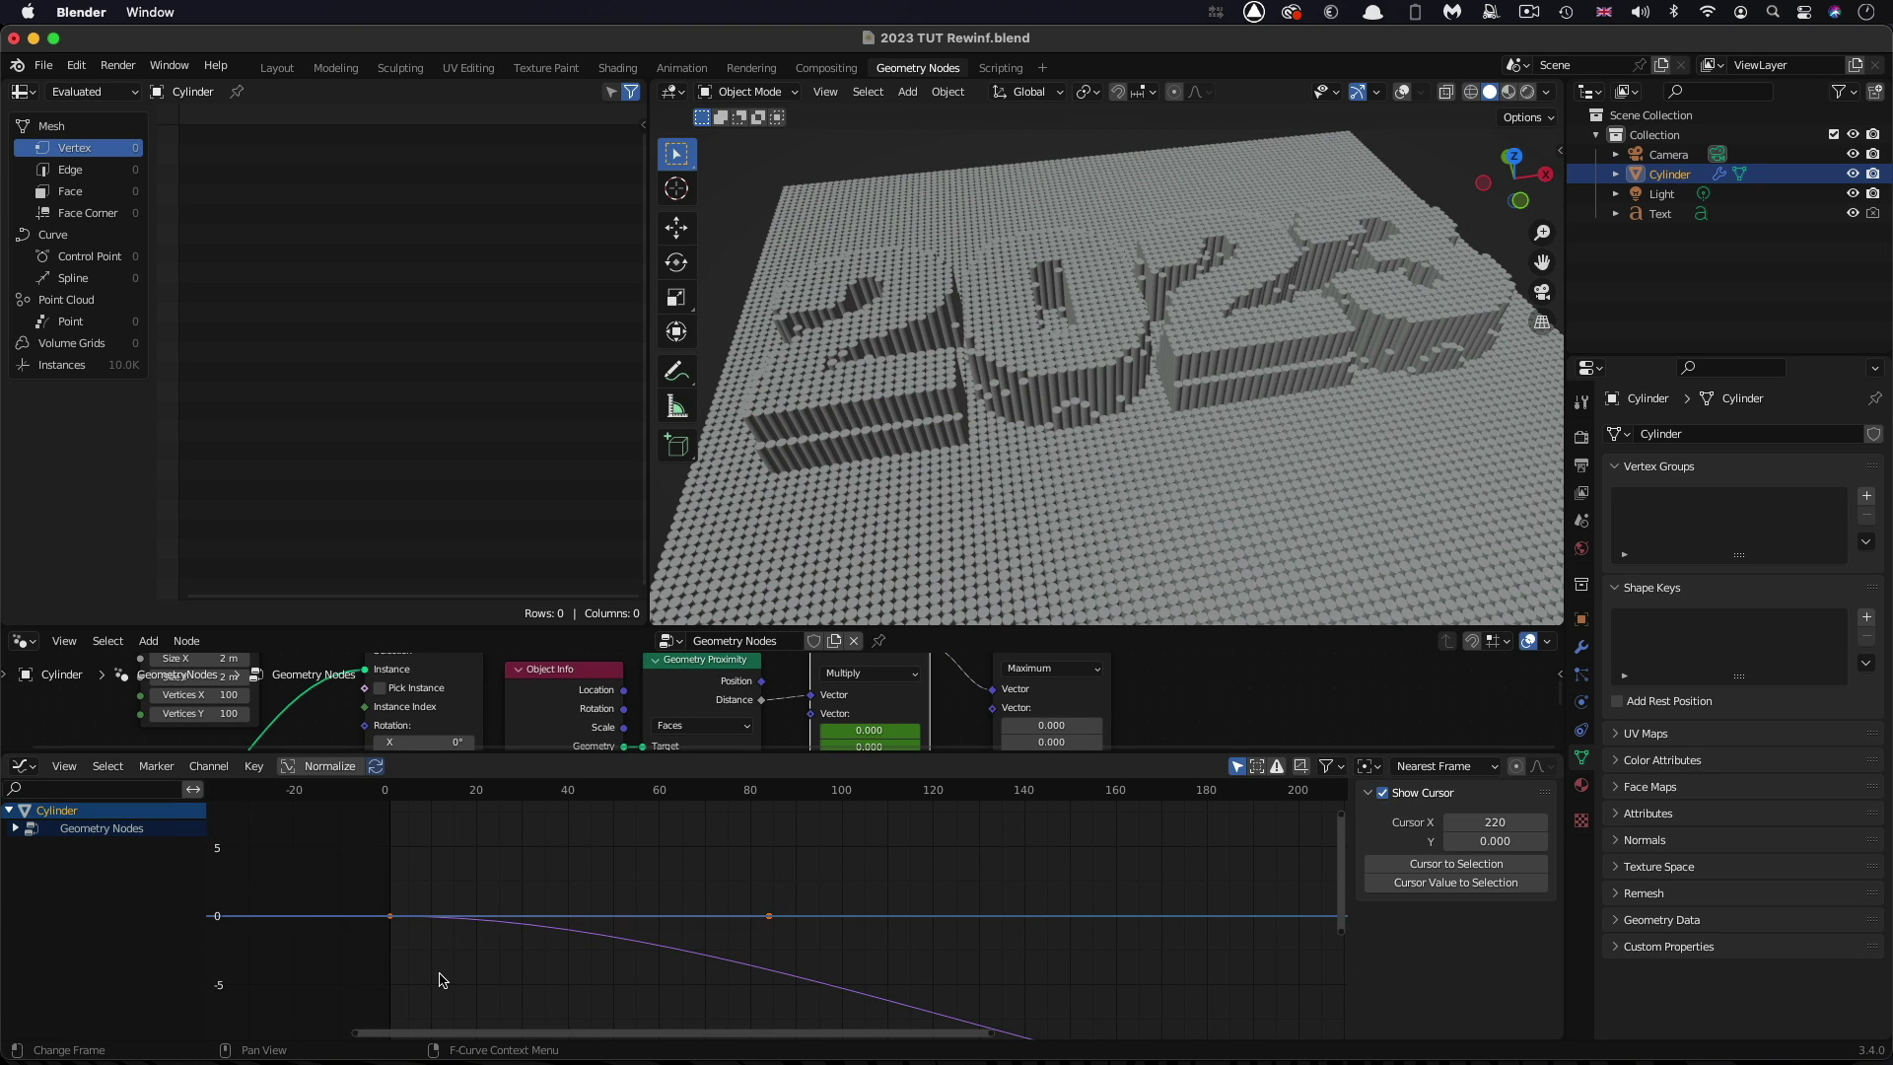
Set the keyframe interpolation at frame 1 to Quadratic and scrub through the frames to check the rise
{"action": "right_click", "coordinate": [392, 919]}
{"action": "mouse_move", "coordinate": [385, 902]}
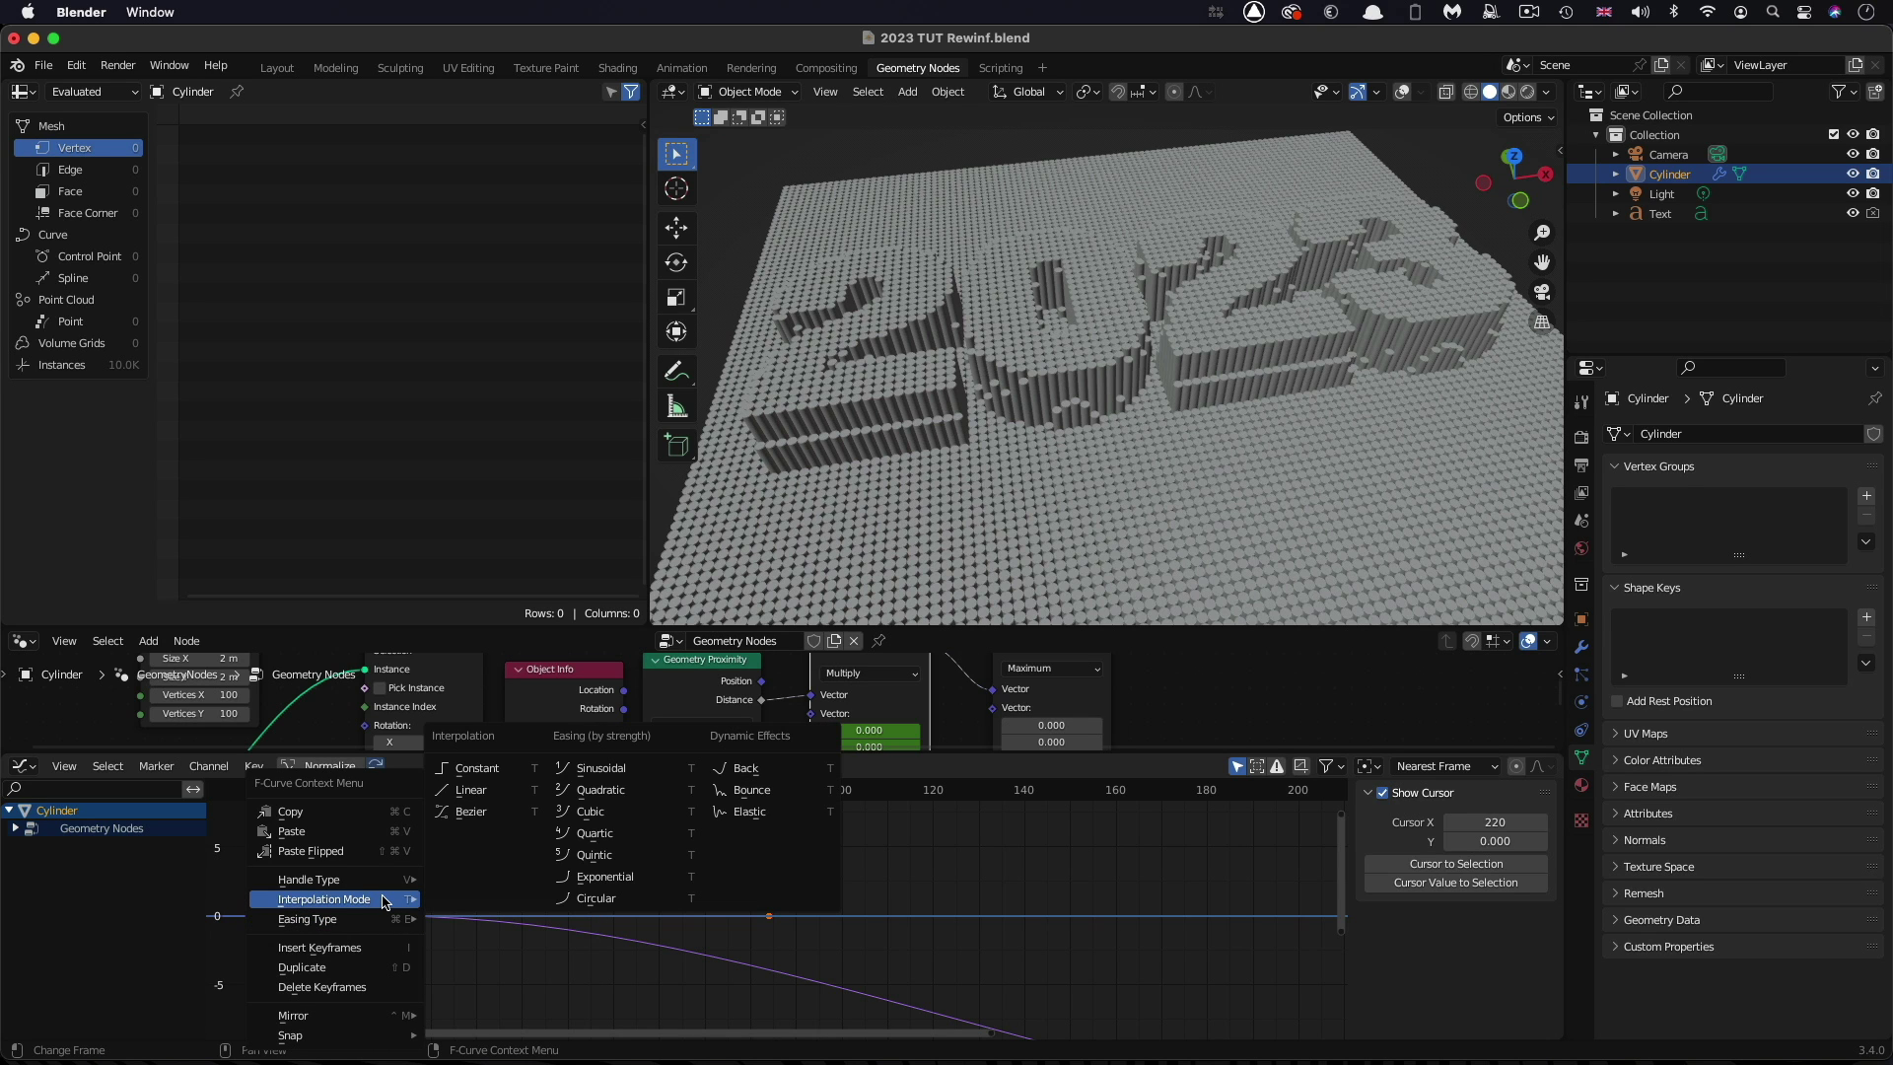
{"action": "left_click", "coordinate": [611, 794]}
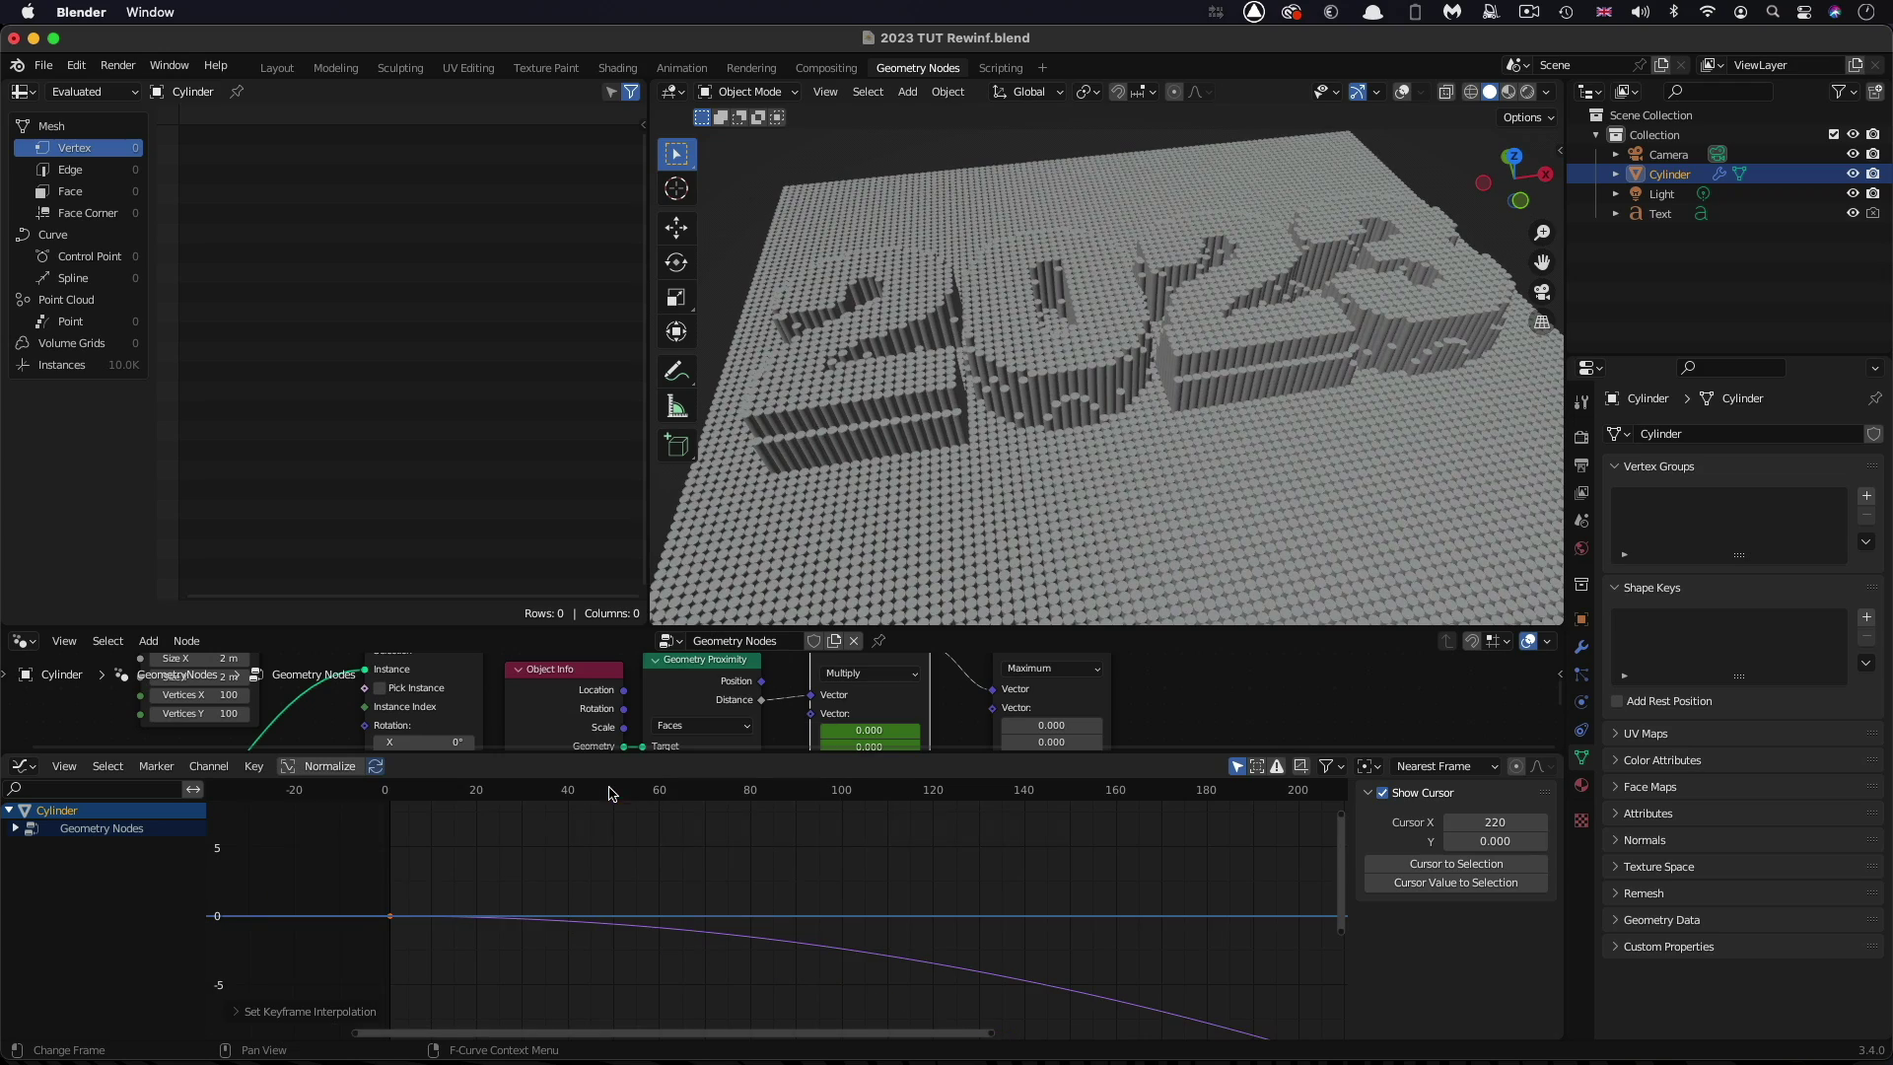
{"action": "left_click_drag", "start_coordinate": [419, 793], "coordinate": [734, 883]}
Replay the animation from frame 1 with the Graph Editor turned back into a Timeline, and collapse that area to its header
{"action": "left_click", "coordinate": [22, 766]}
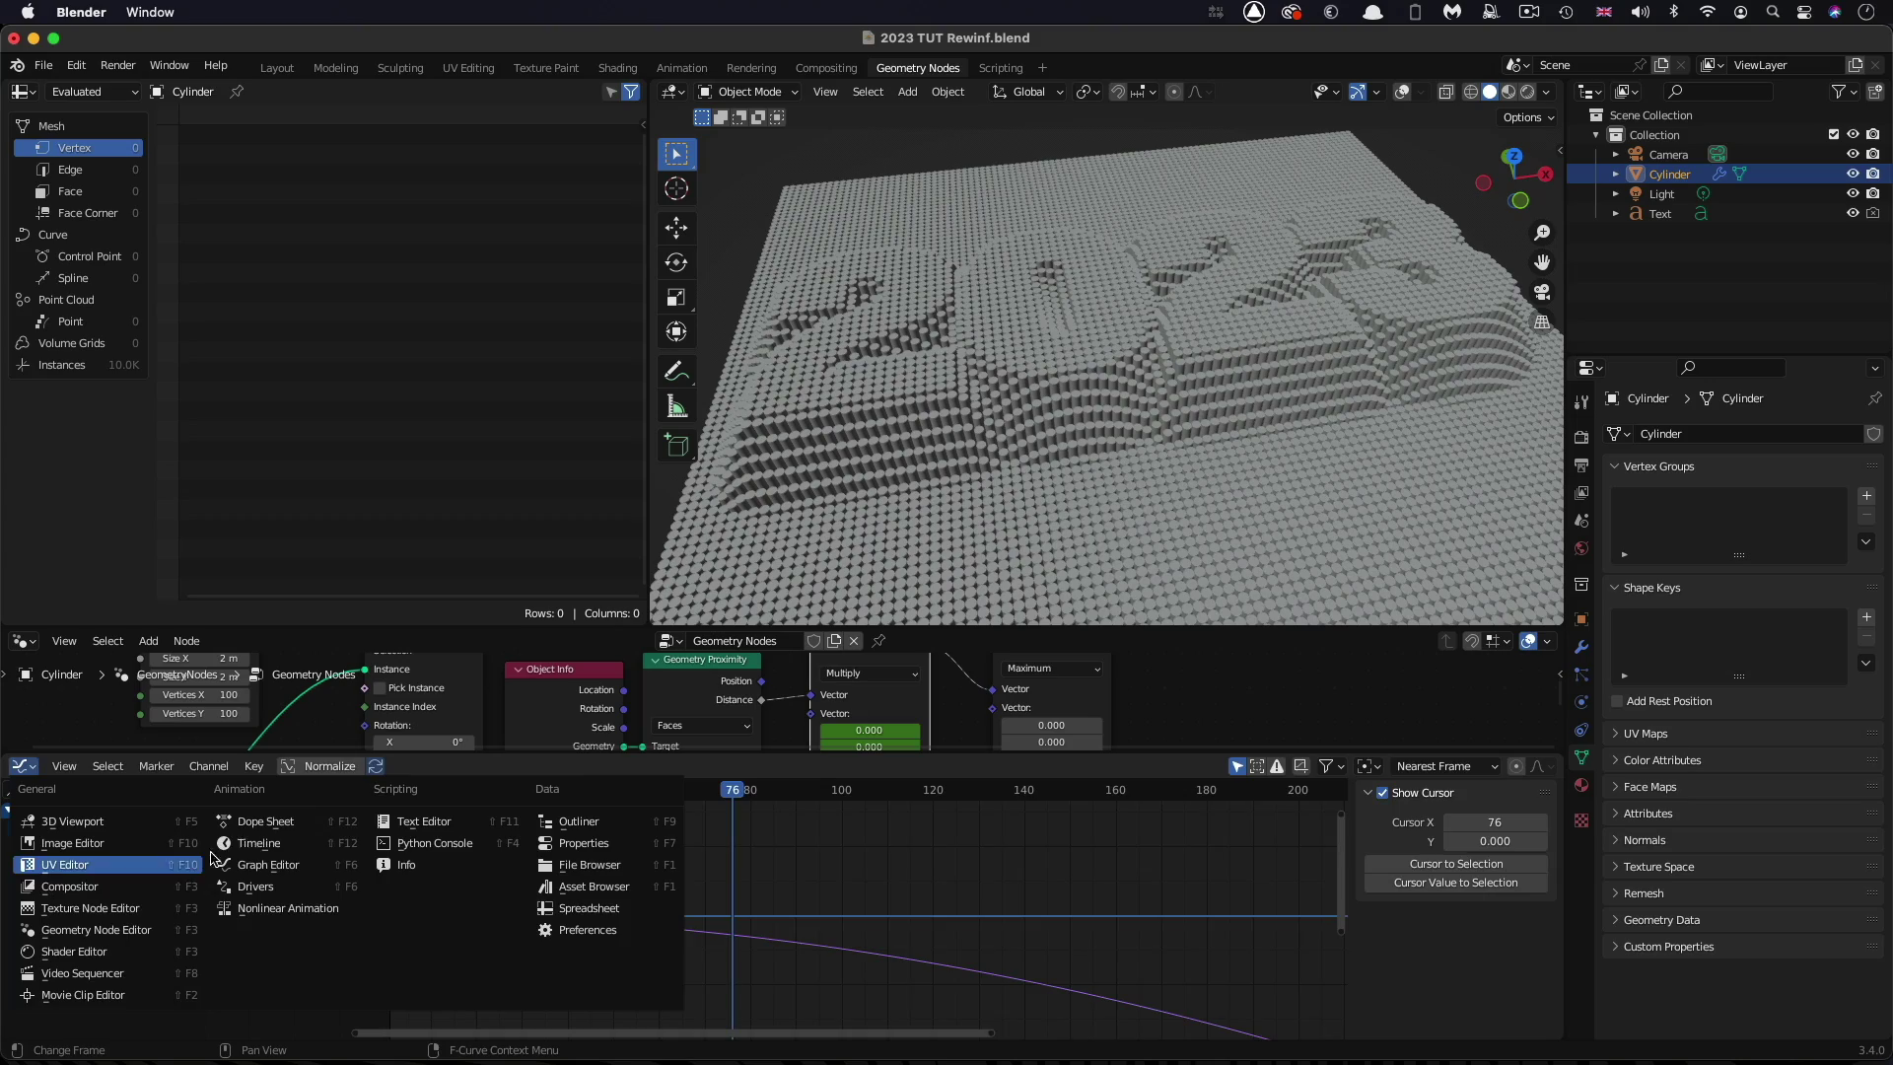
{"action": "left_click", "coordinate": [266, 843]}
{"action": "left_click", "coordinate": [745, 768]}
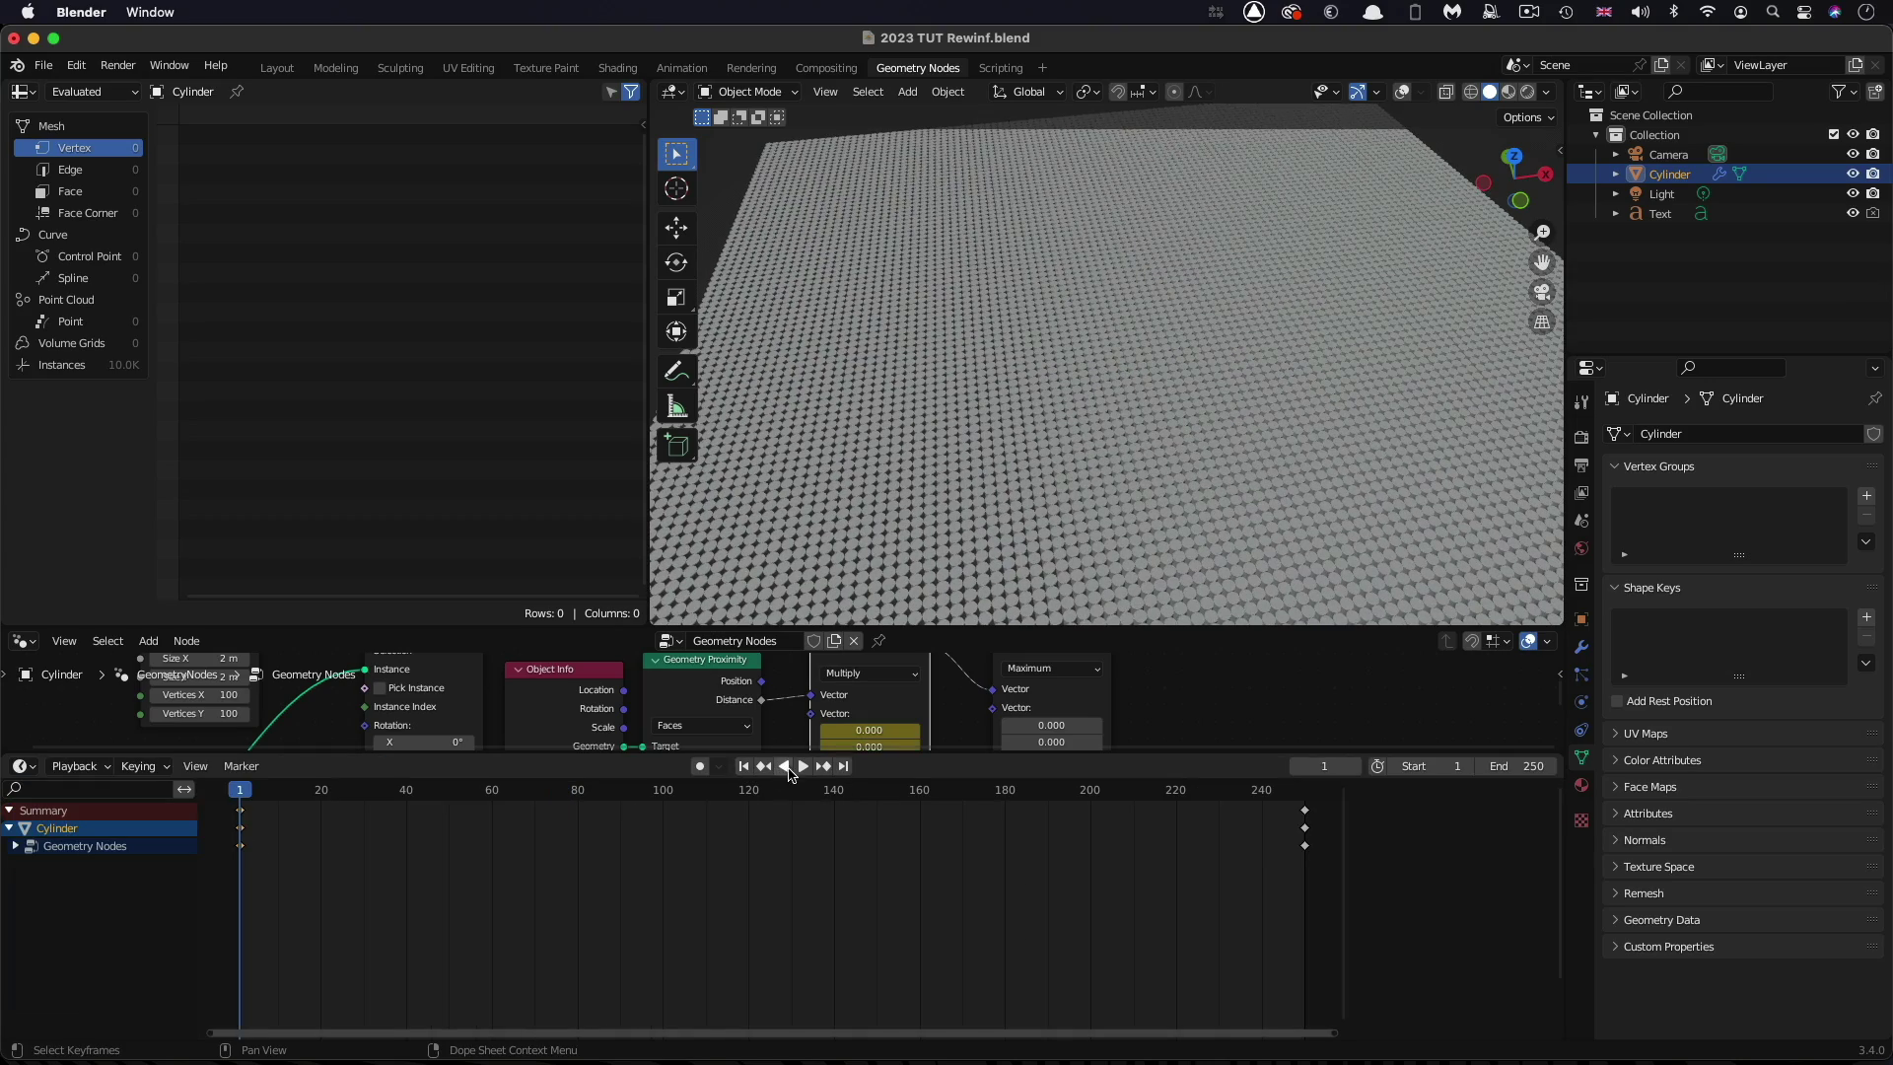
{"action": "left_click", "coordinate": [803, 767]}
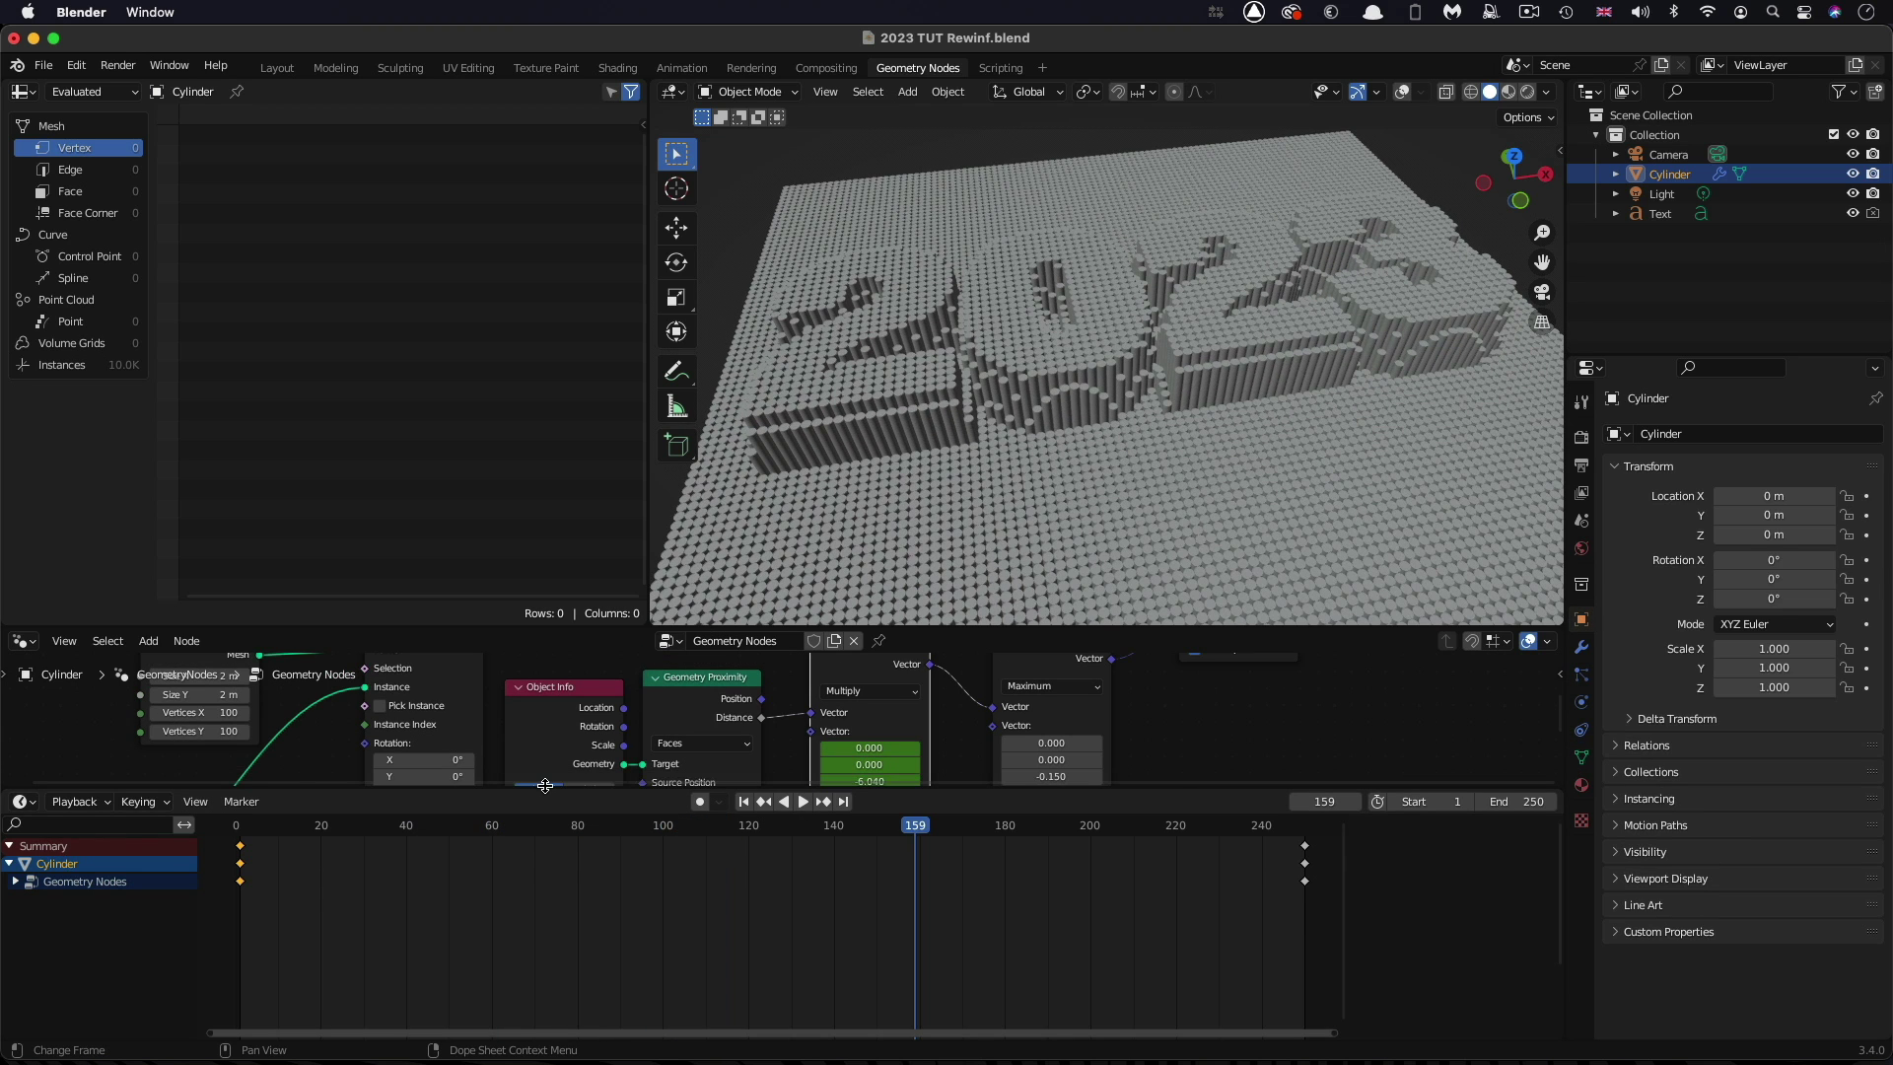
{"action": "left_click_drag", "start_coordinate": [545, 786], "coordinate": [543, 1015]}
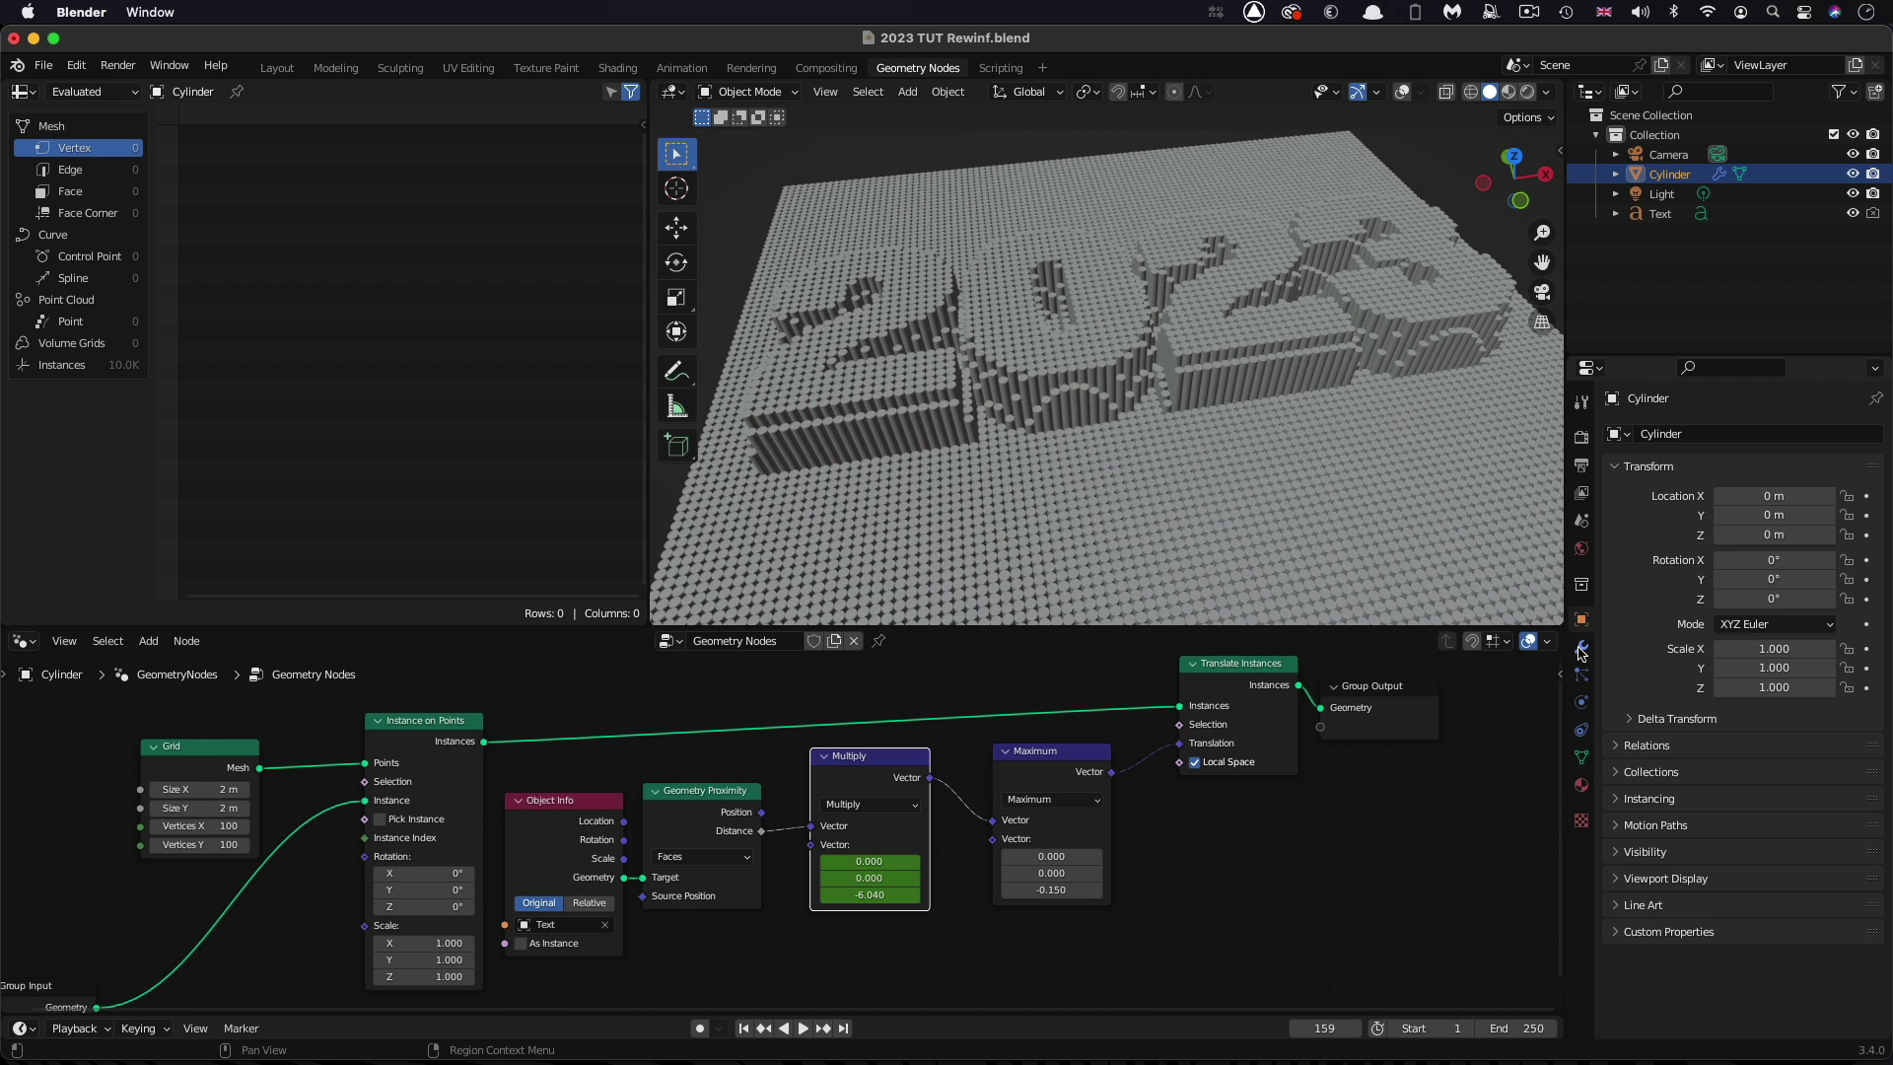
Examine the cylinders up close and toggle the GeometryNodes modifier's viewport display off and back on to see the single source cylinder
{"action": "scroll", "coordinate": [1475, 535], "scroll_direction": "up", "scroll_amount": 10, "text": "ctrl"}
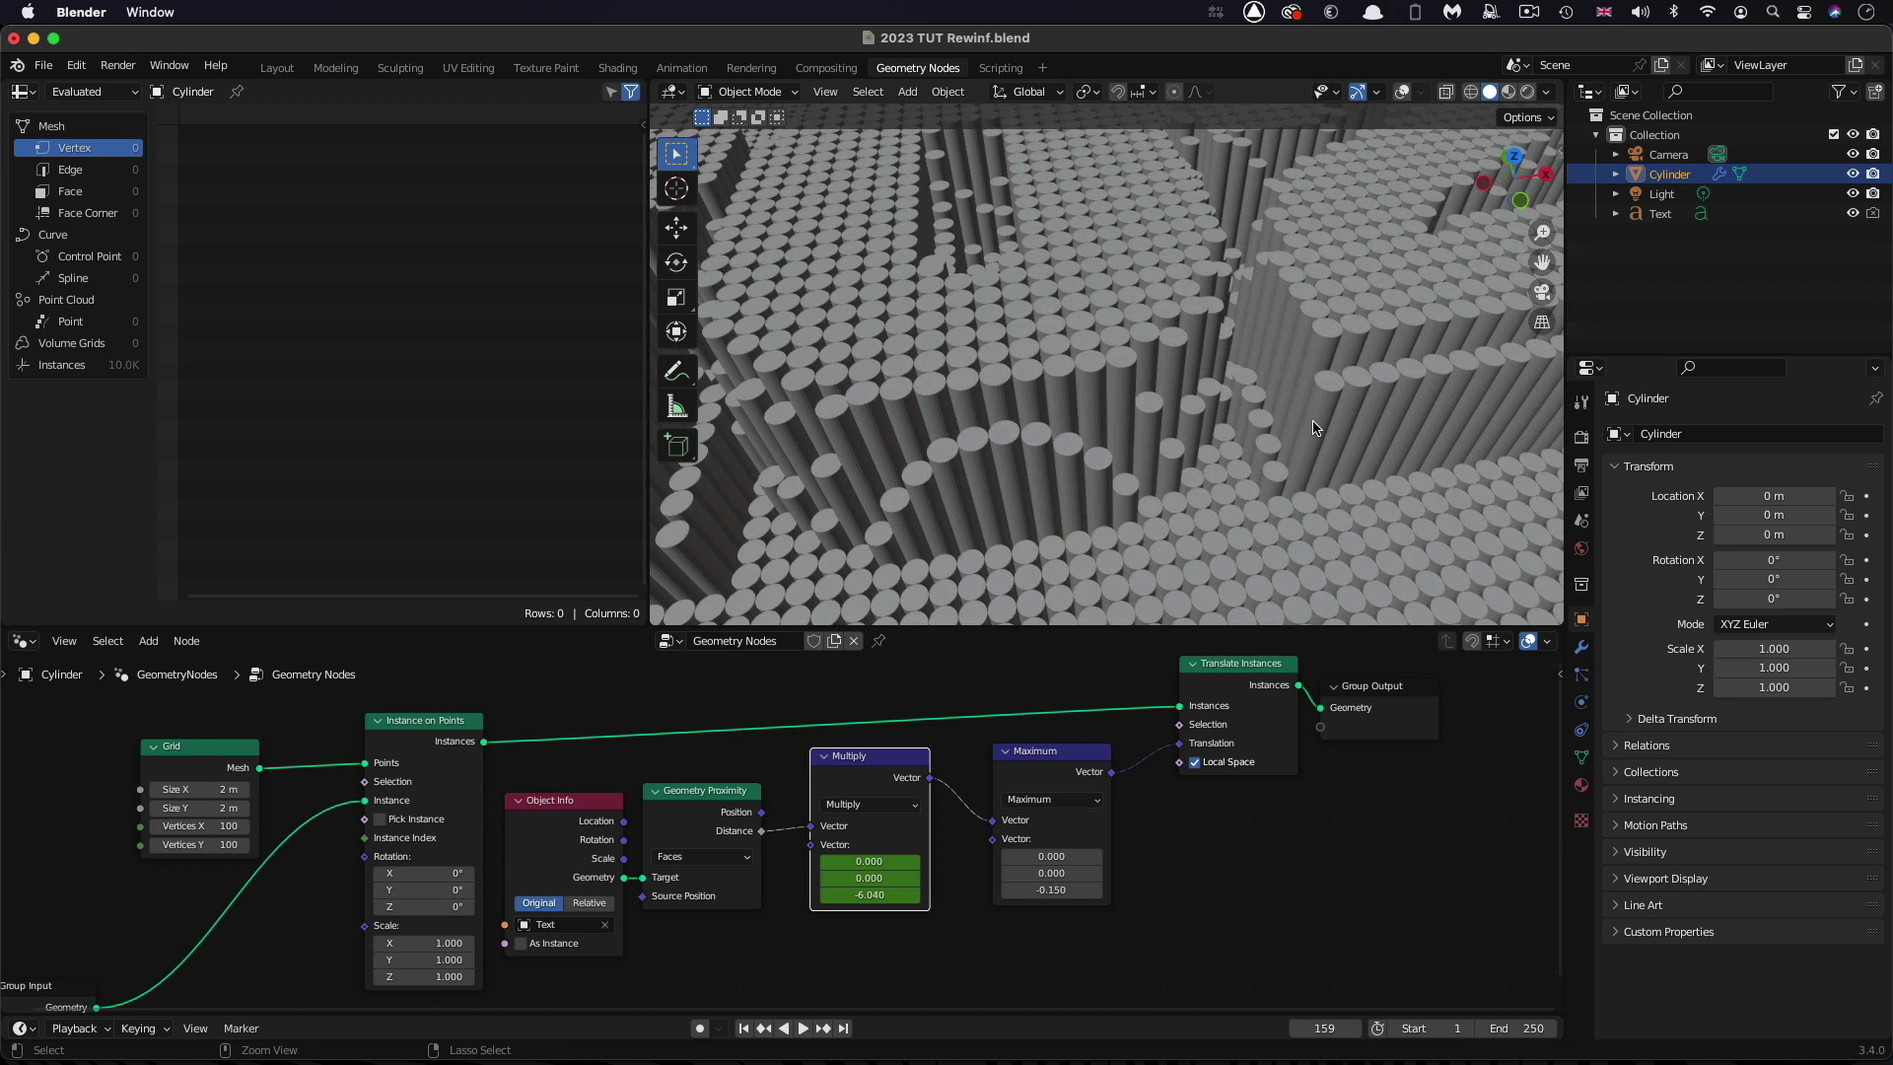
{"action": "scroll", "coordinate": [1313, 427], "scroll_direction": "up", "scroll_amount": 5, "text": "ctrl"}
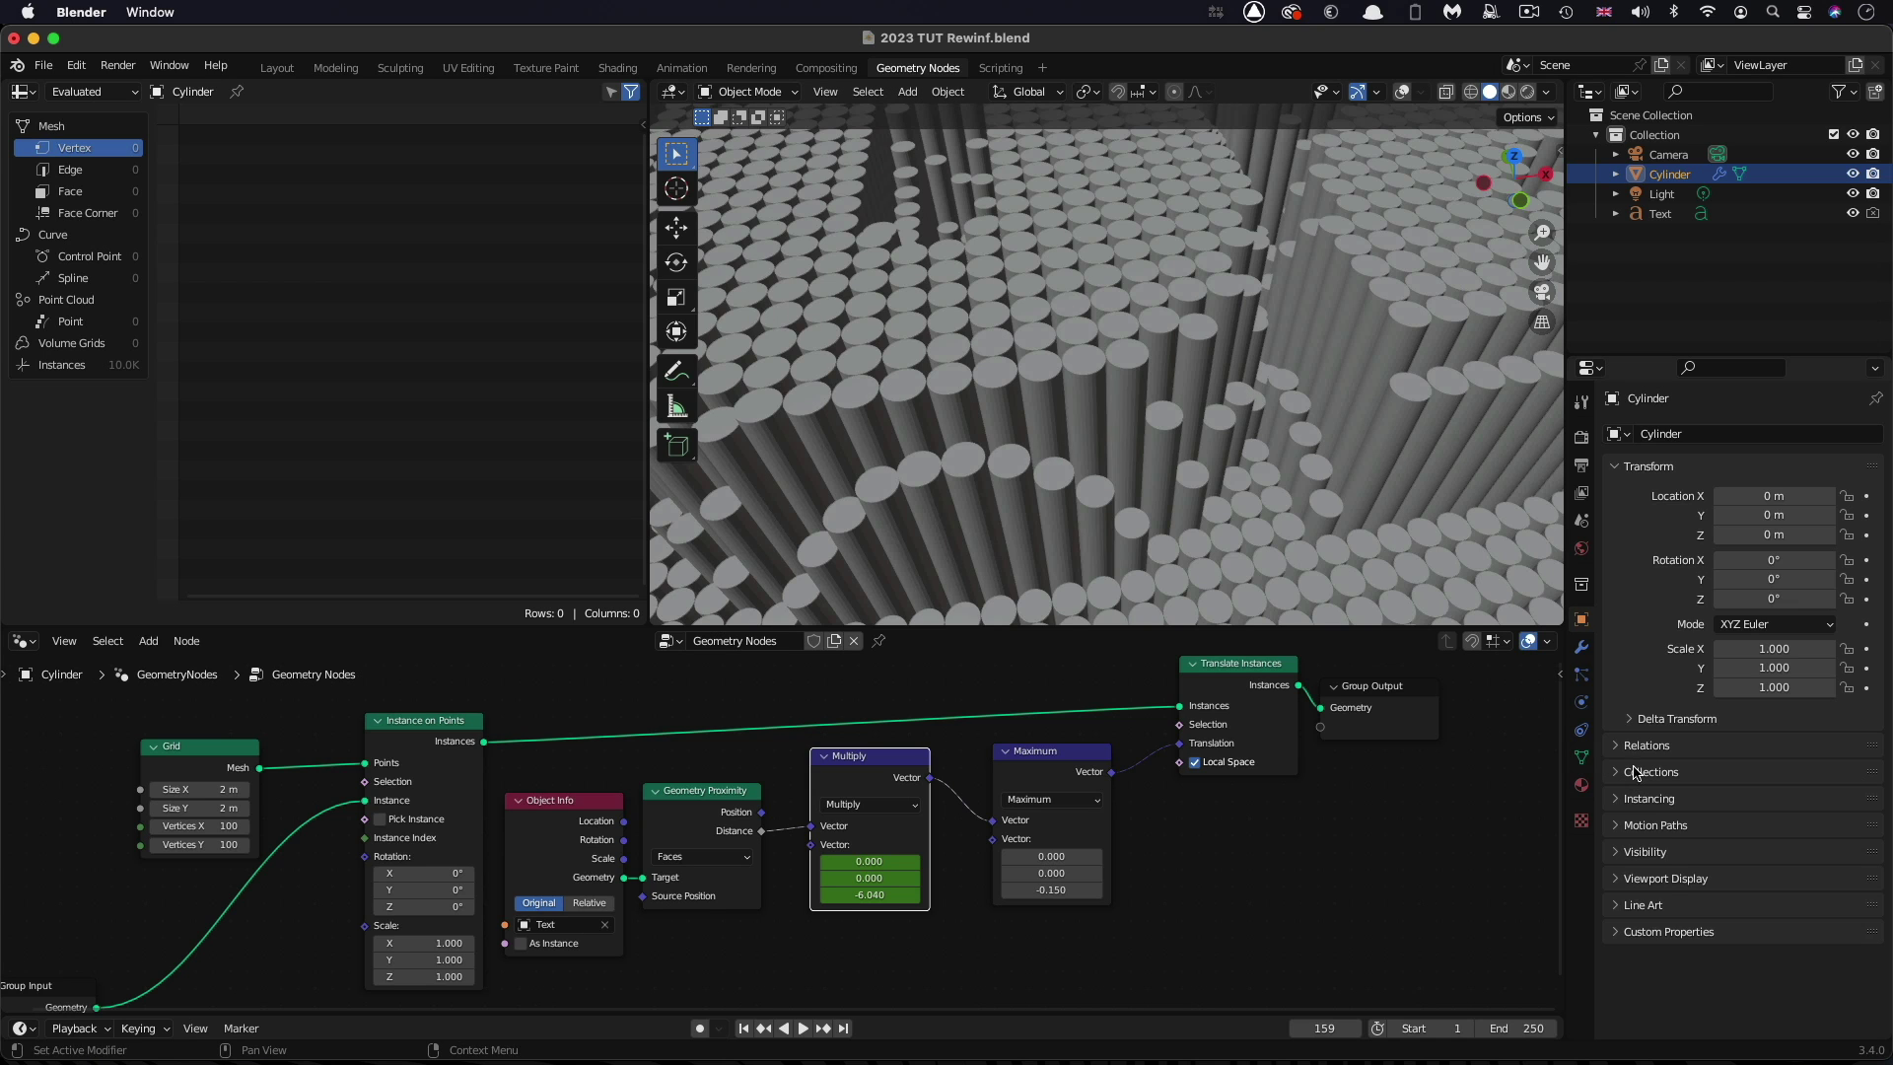
{"action": "left_click", "coordinate": [1582, 647]}
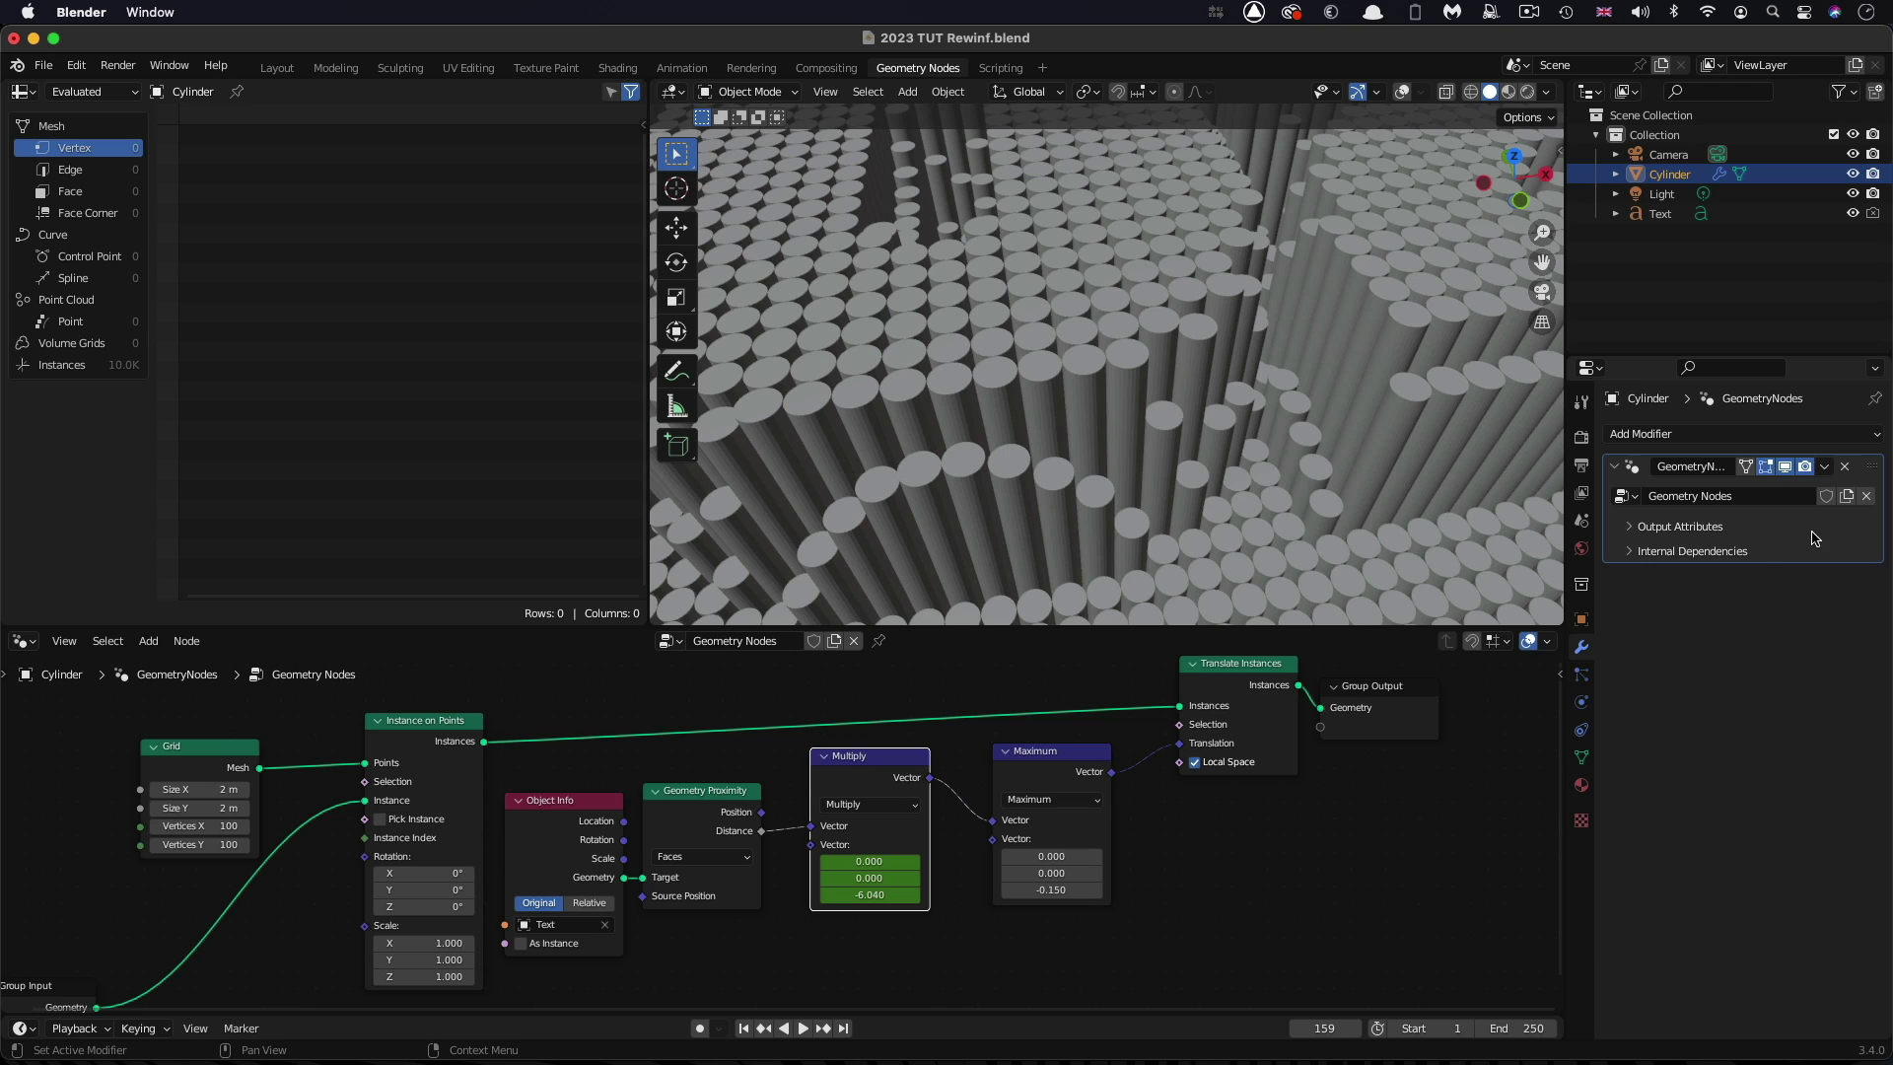
{"action": "left_click", "coordinate": [1788, 469]}
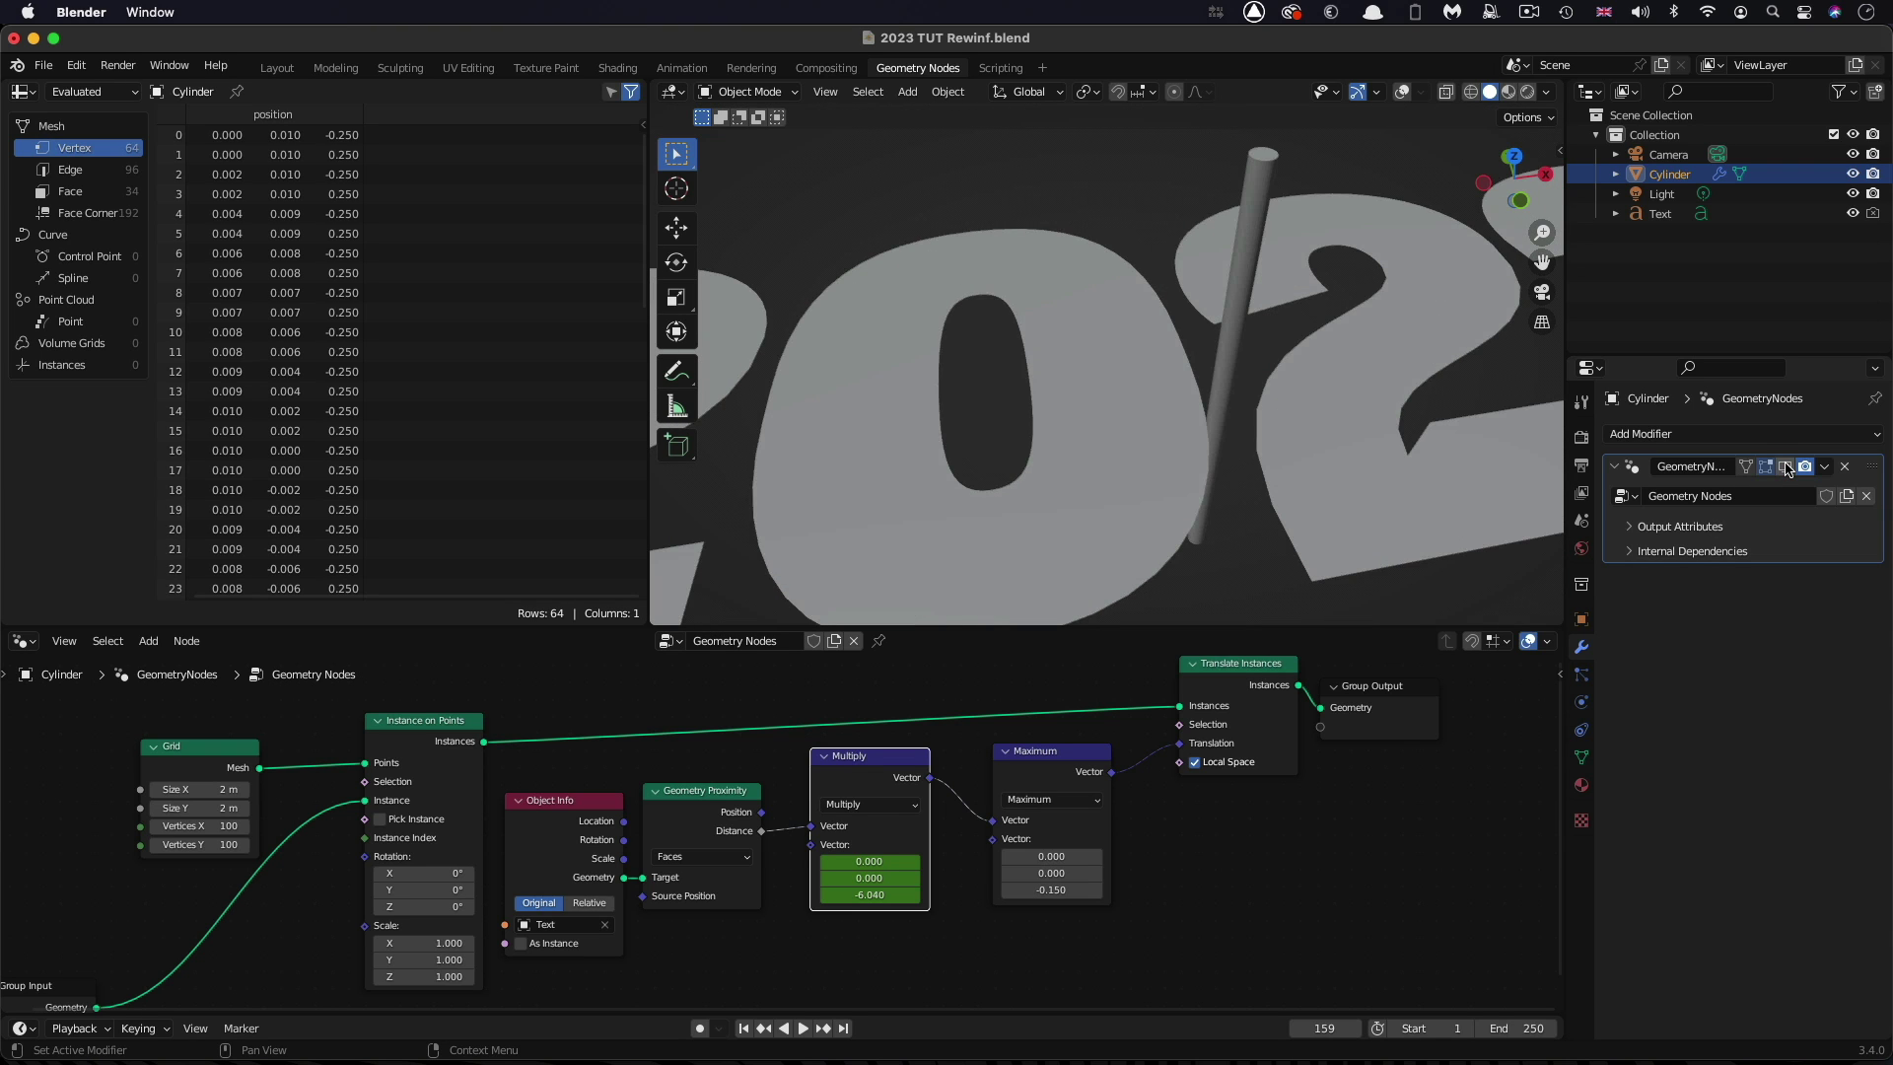
{"action": "left_click", "coordinate": [1787, 469]}
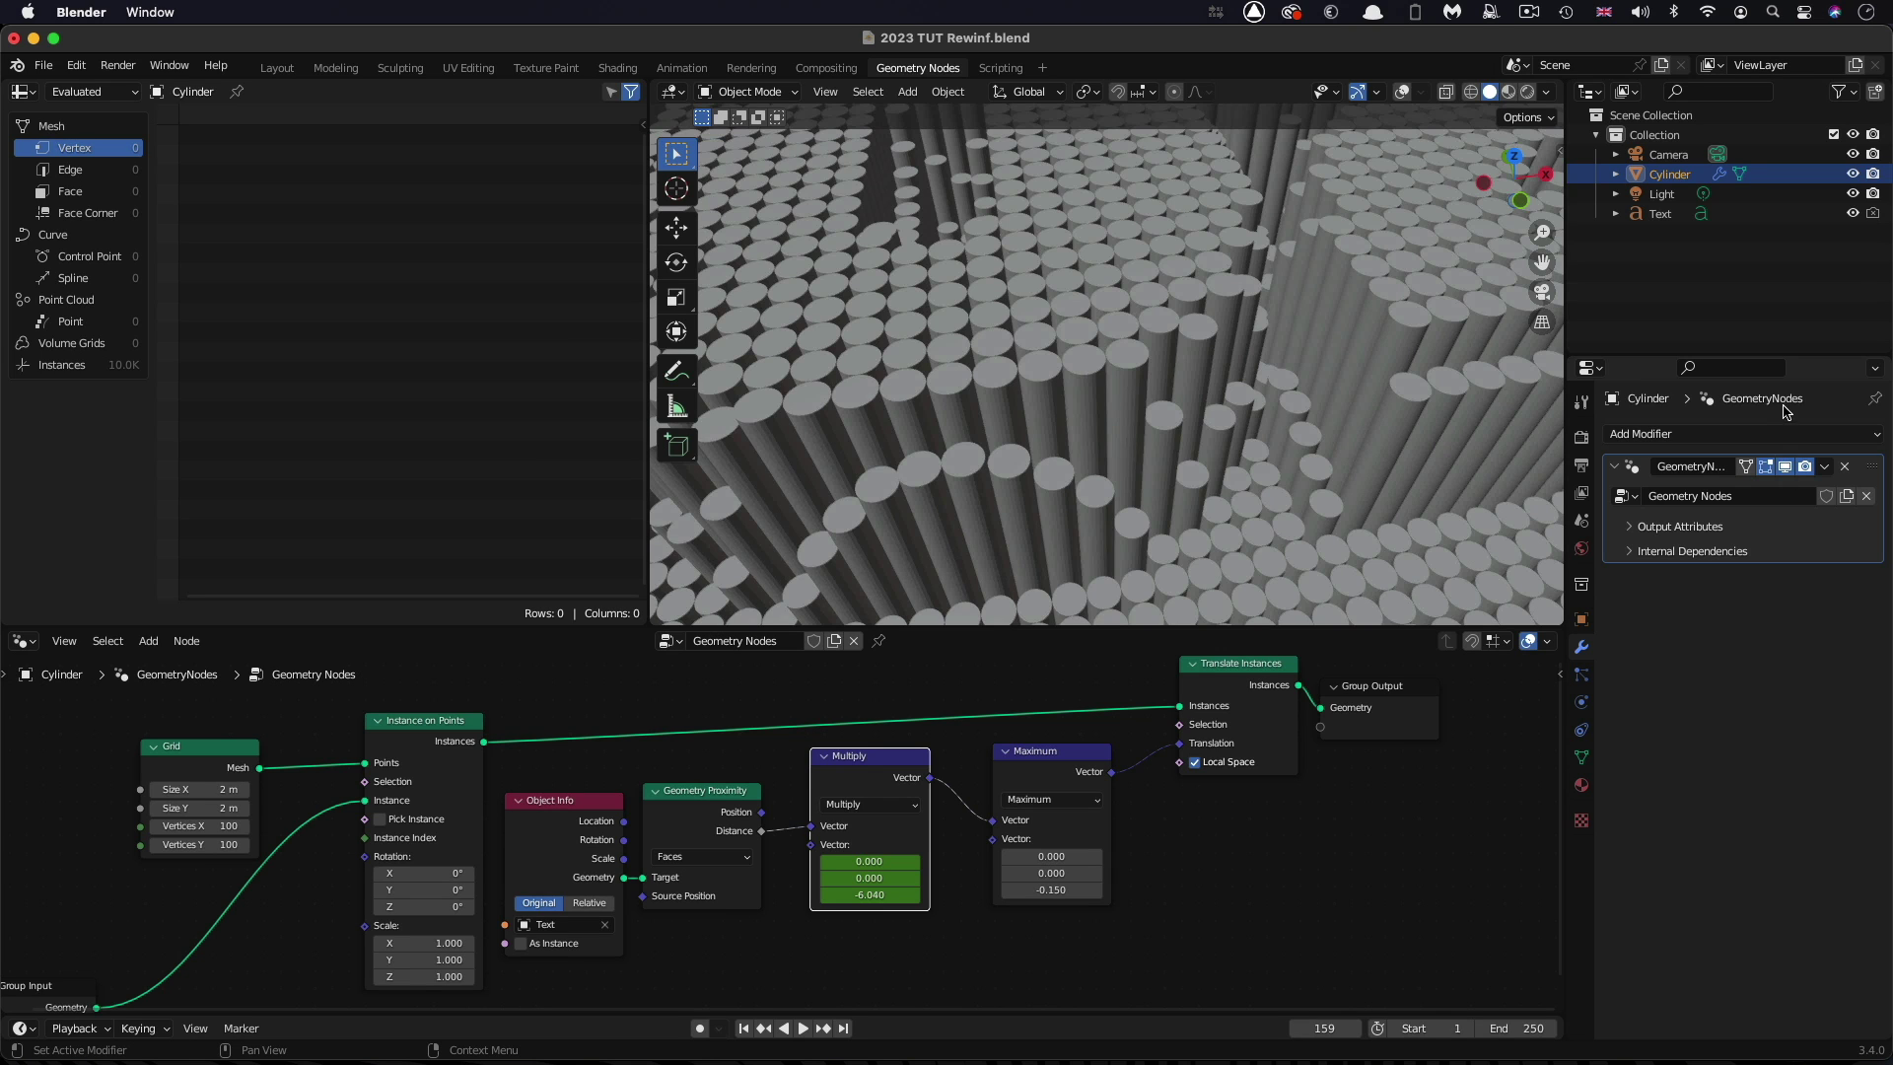
Hide the Text object in the viewport and add a Bevel modifier to the cylinder, placed above the GeometryNodes modifier
{"action": "left_click", "coordinate": [1853, 213]}
{"action": "left_click", "coordinate": [1677, 433]}
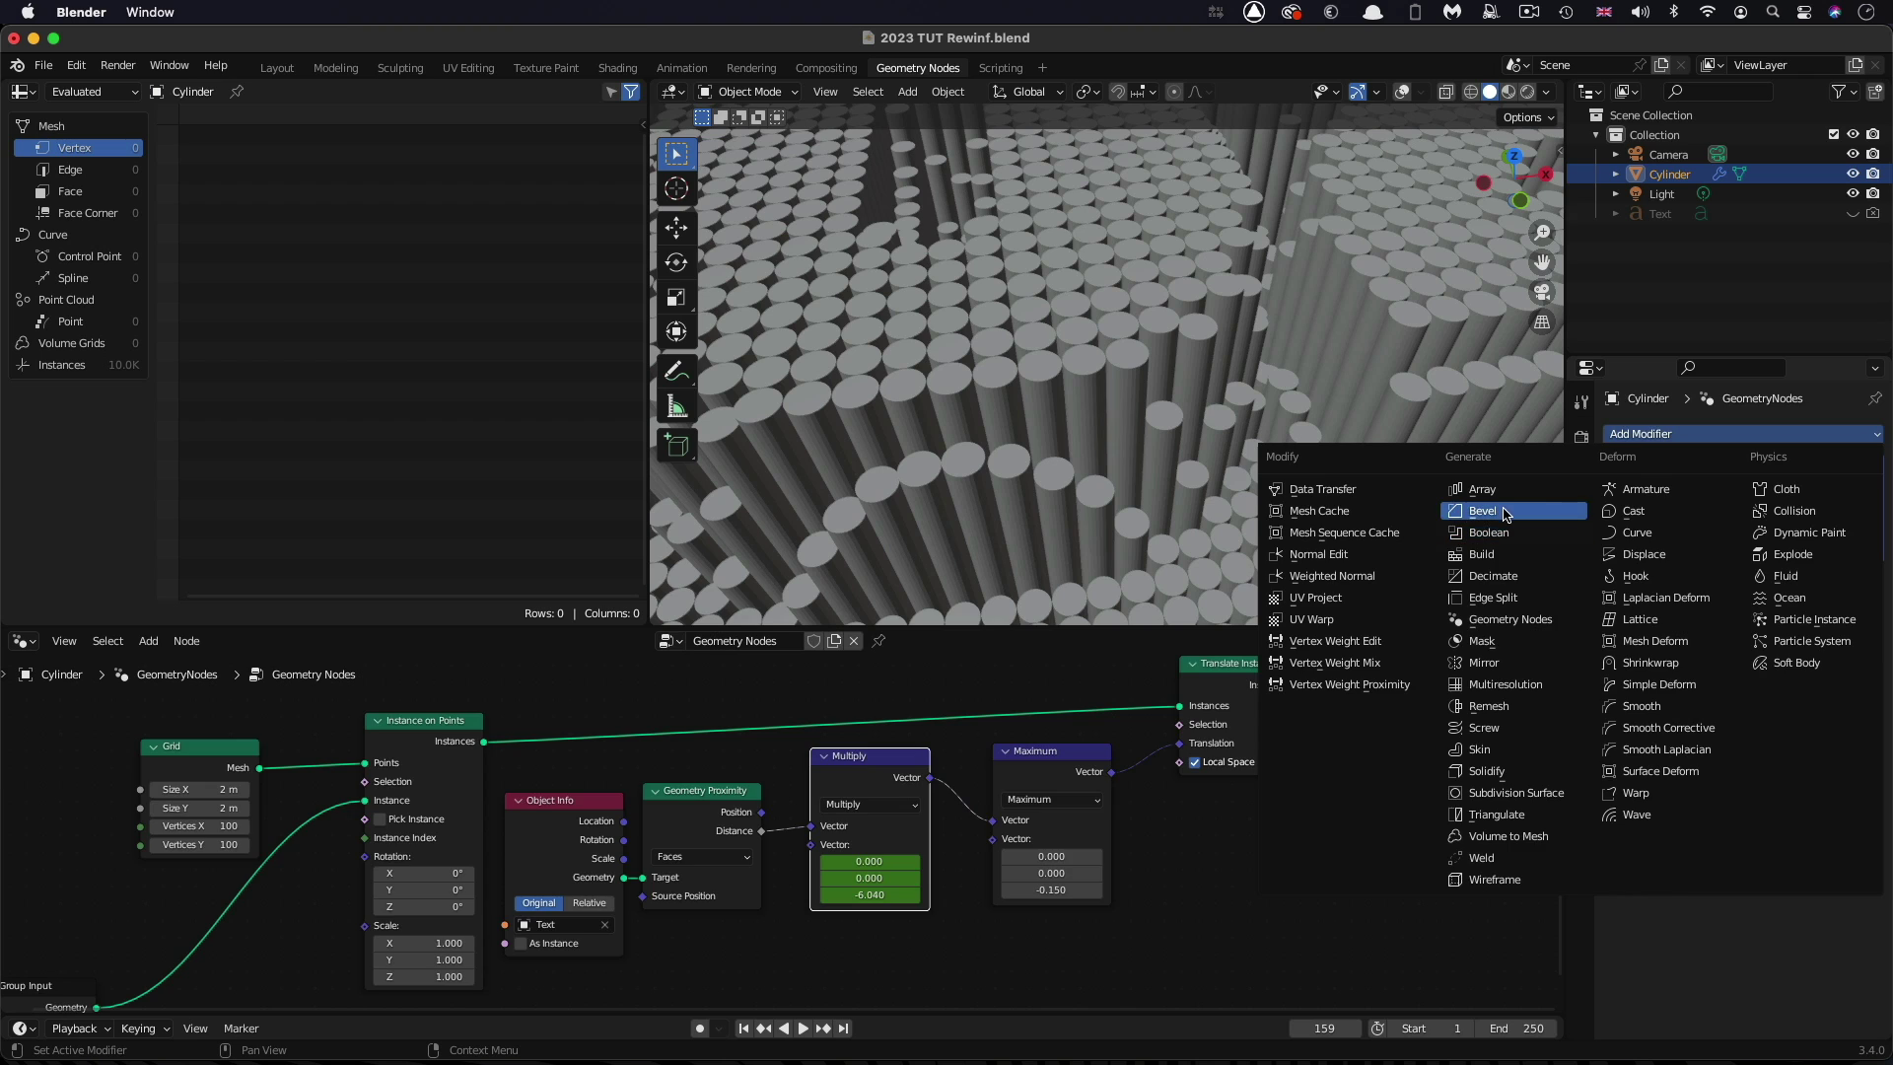
{"action": "left_click", "coordinate": [1539, 510]}
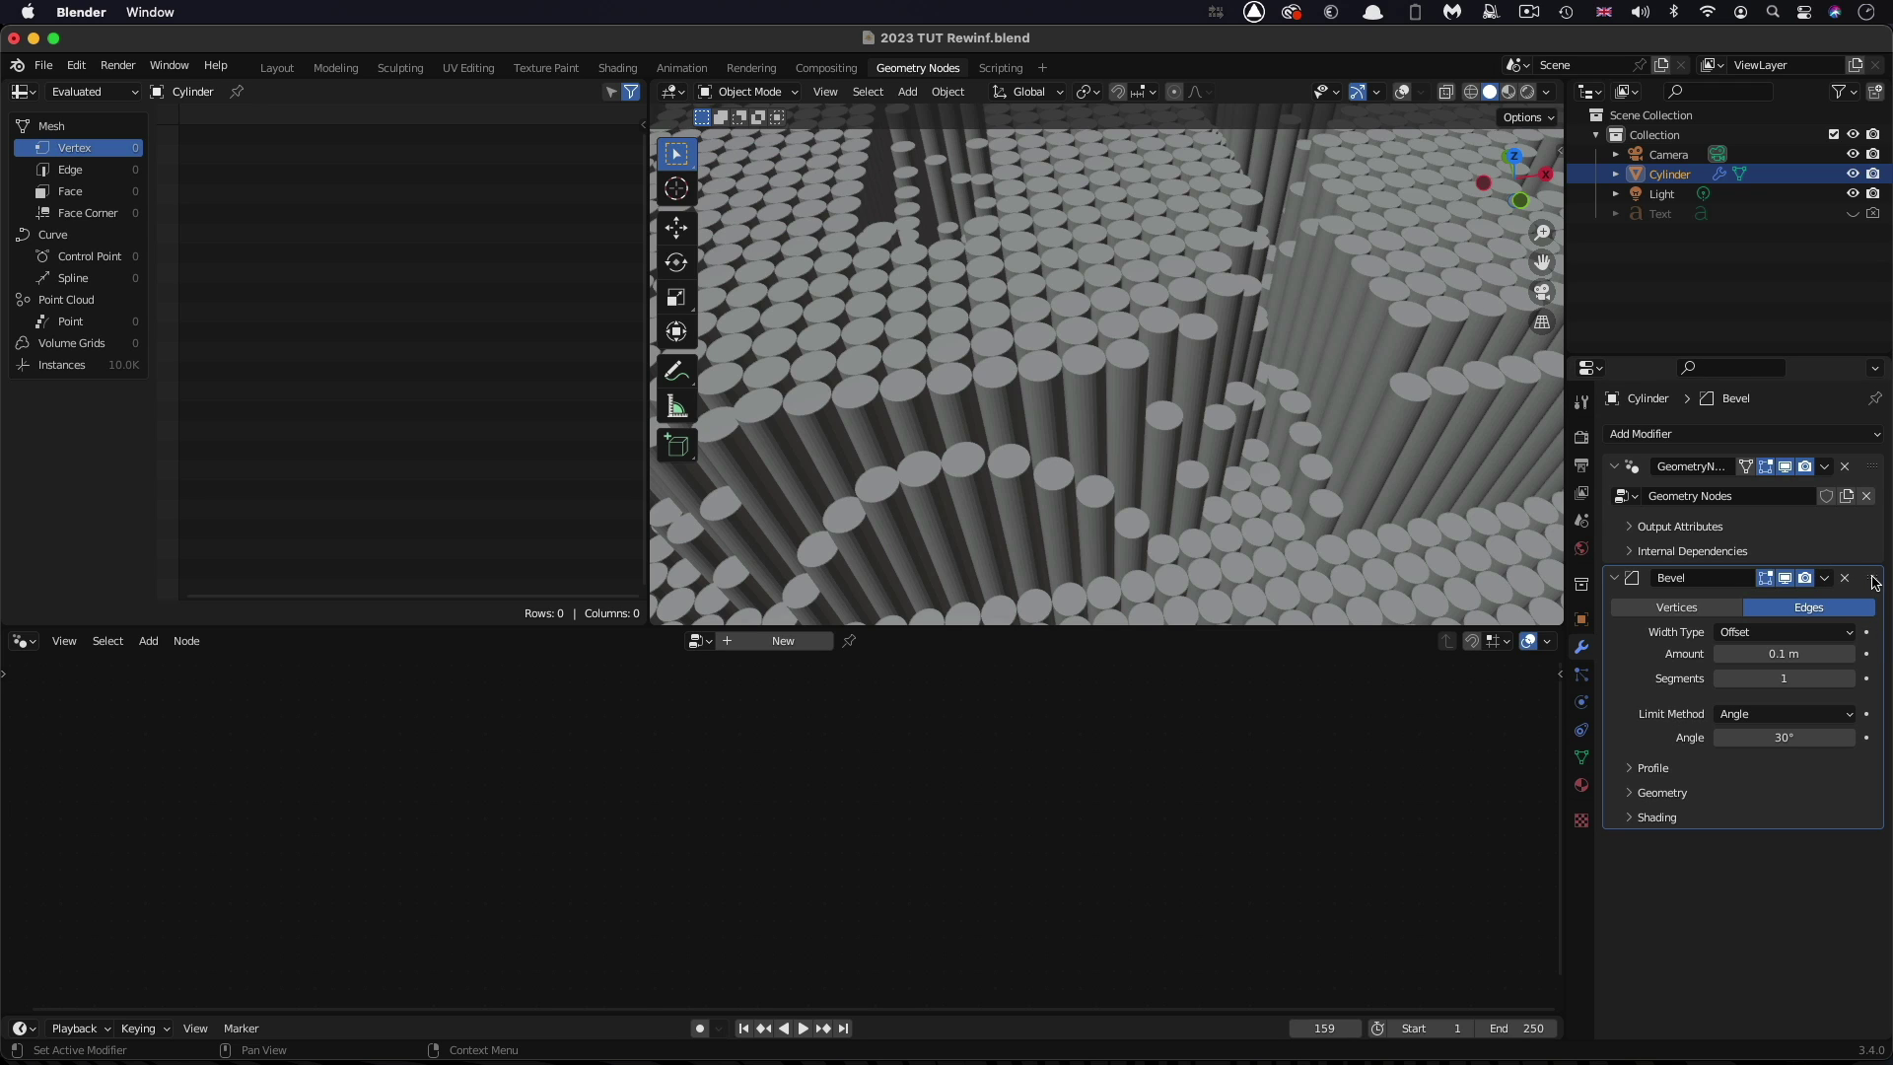
{"action": "left_click_drag", "start_coordinate": [1873, 584], "coordinate": [1866, 466]}
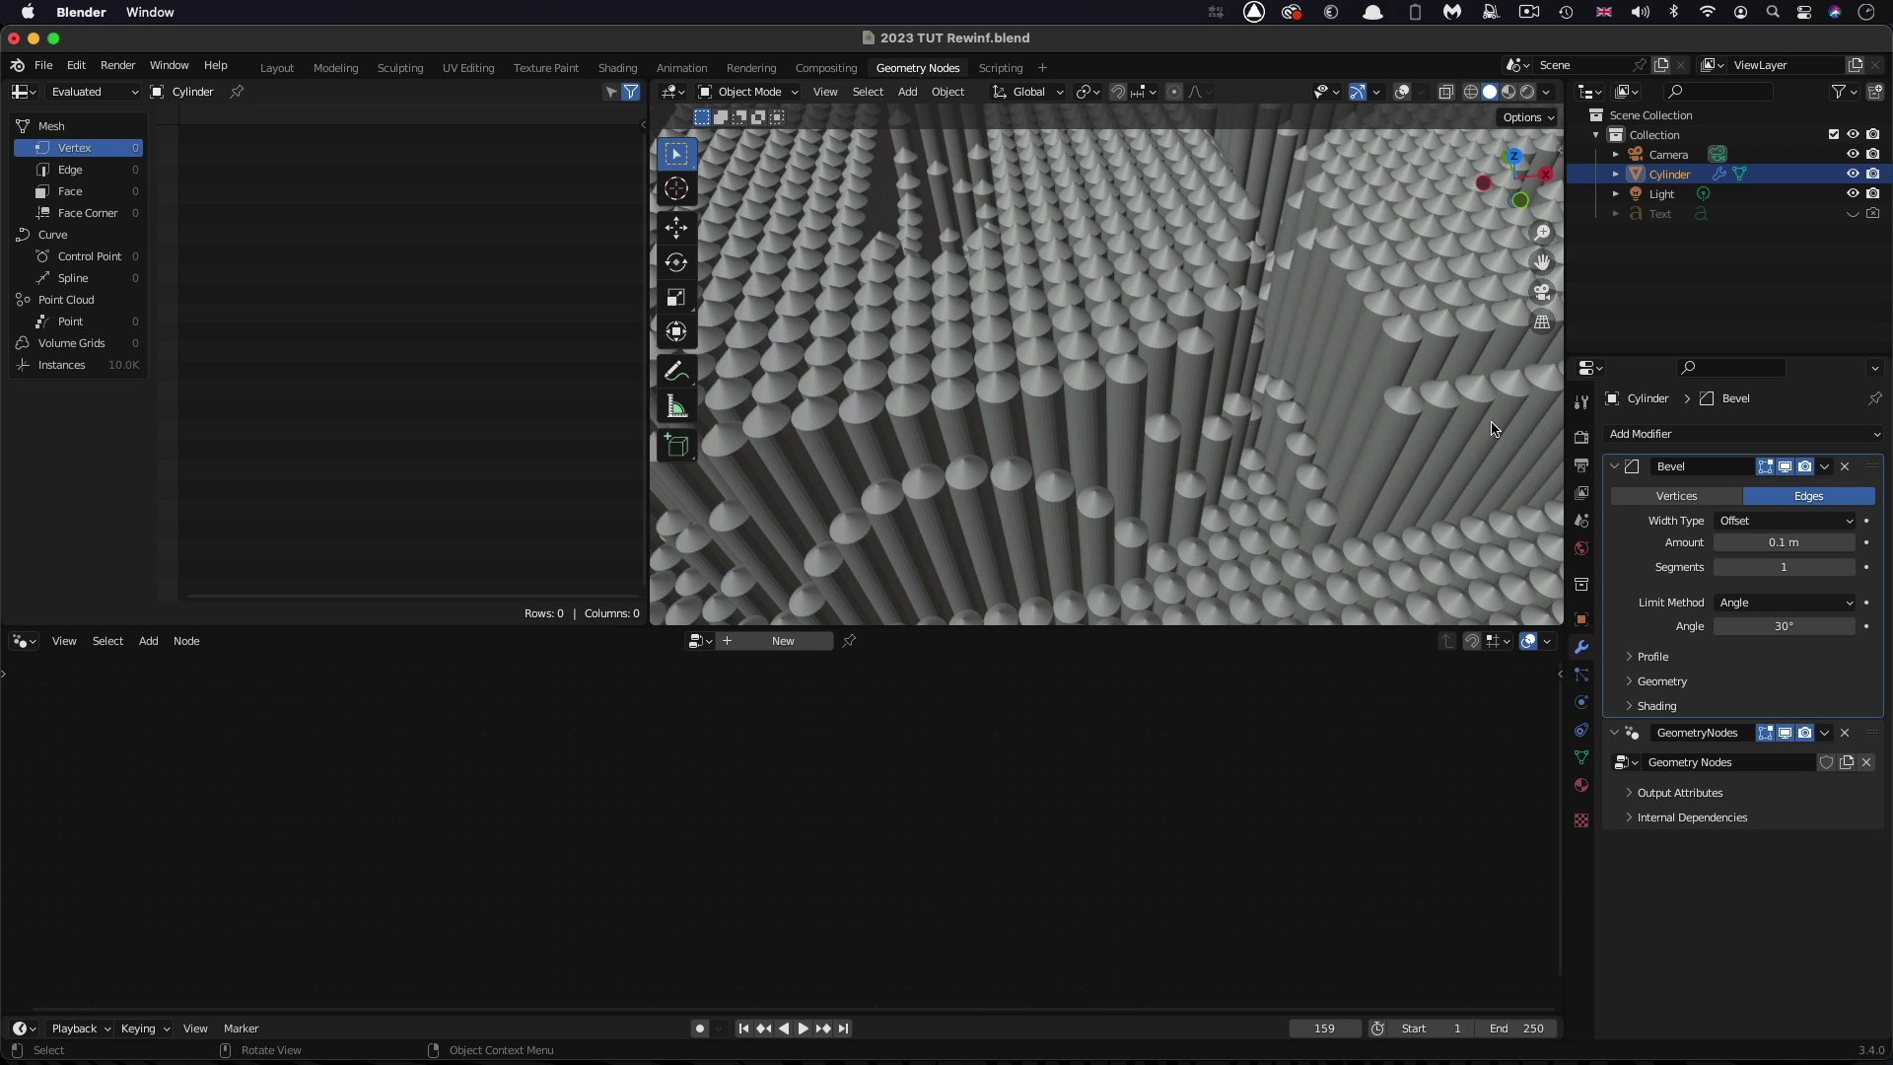
Set the Bevel modifier's amount to 0.001 m and inspect the cylinders' bevelled edges
{"action": "left_click", "coordinate": [1810, 542]}
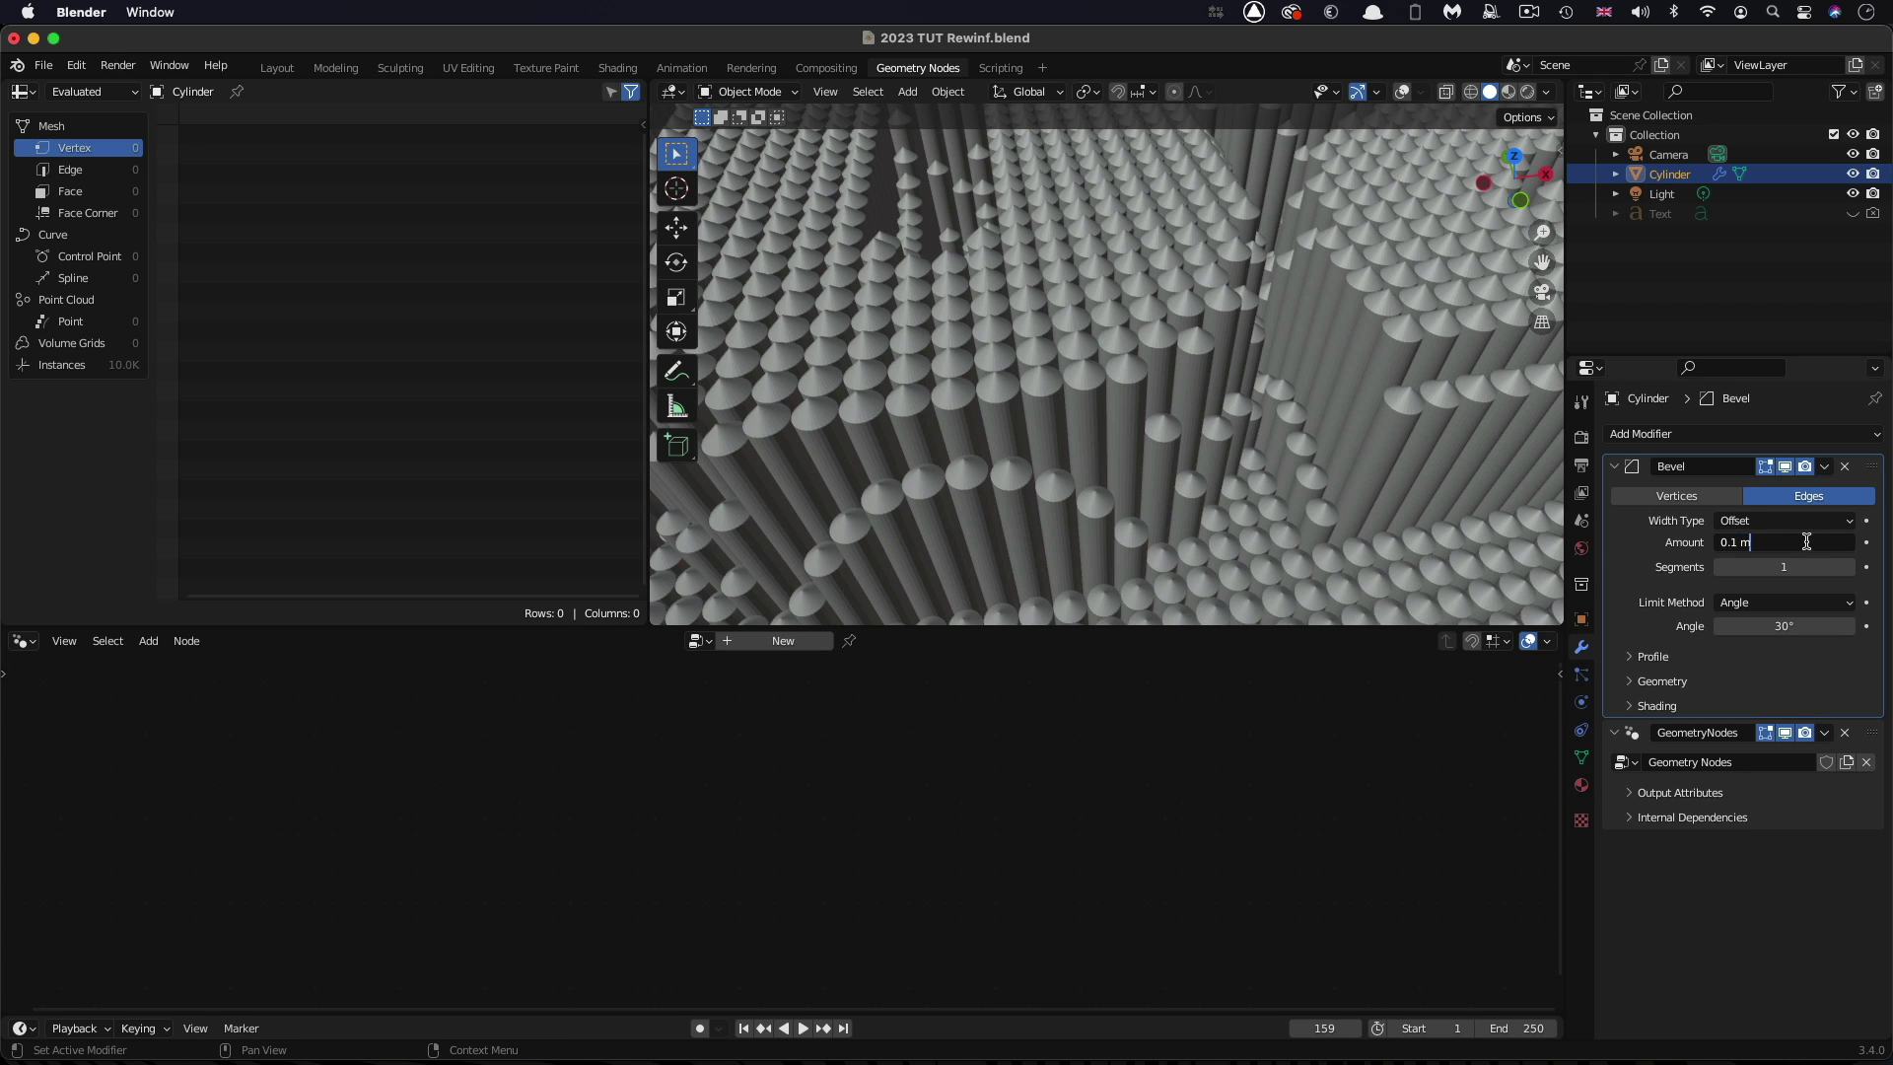
{"action": "key", "text": "ctrl+a"}
{"action": "key", "text": "BackSpace"}
{"action": "type", "text": ".001"}
{"action": "key", "text": "Return"}
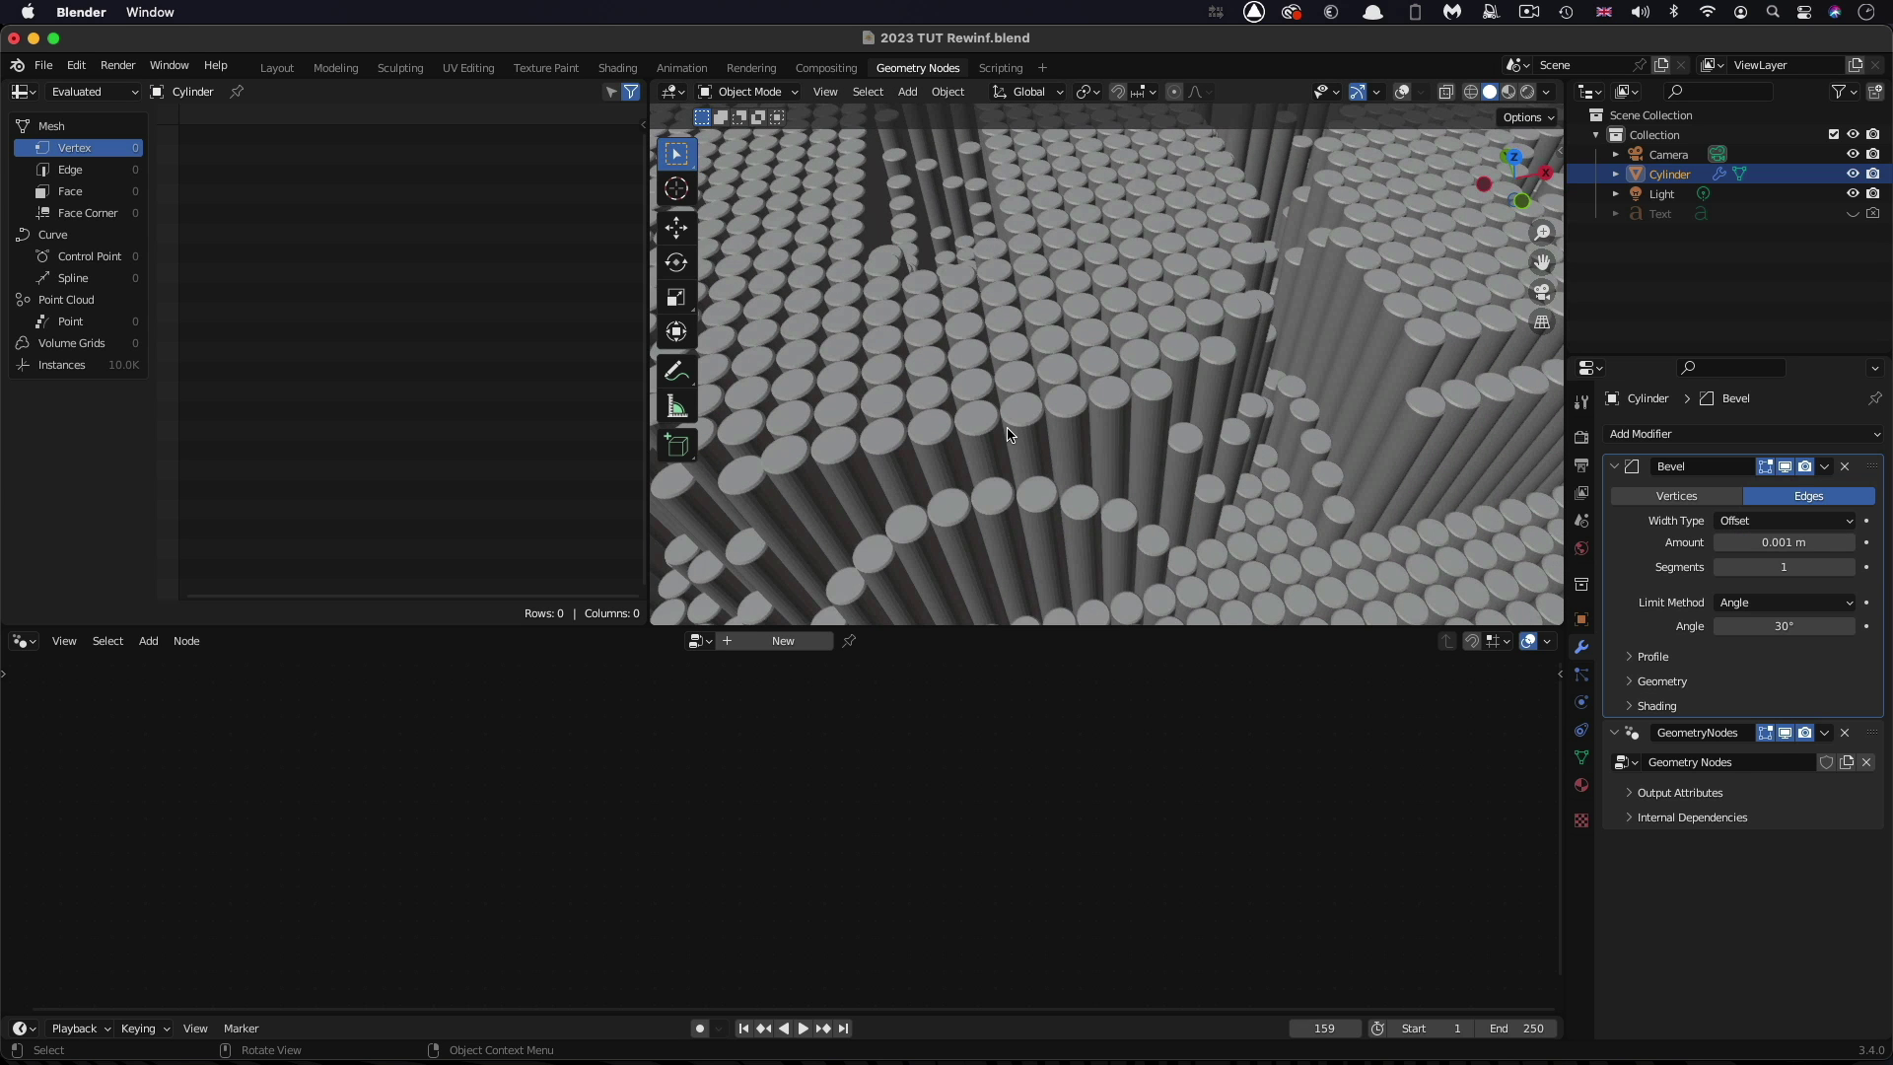
{"action": "scroll", "coordinate": [1008, 434], "scroll_direction": "down", "scroll_amount": 10}
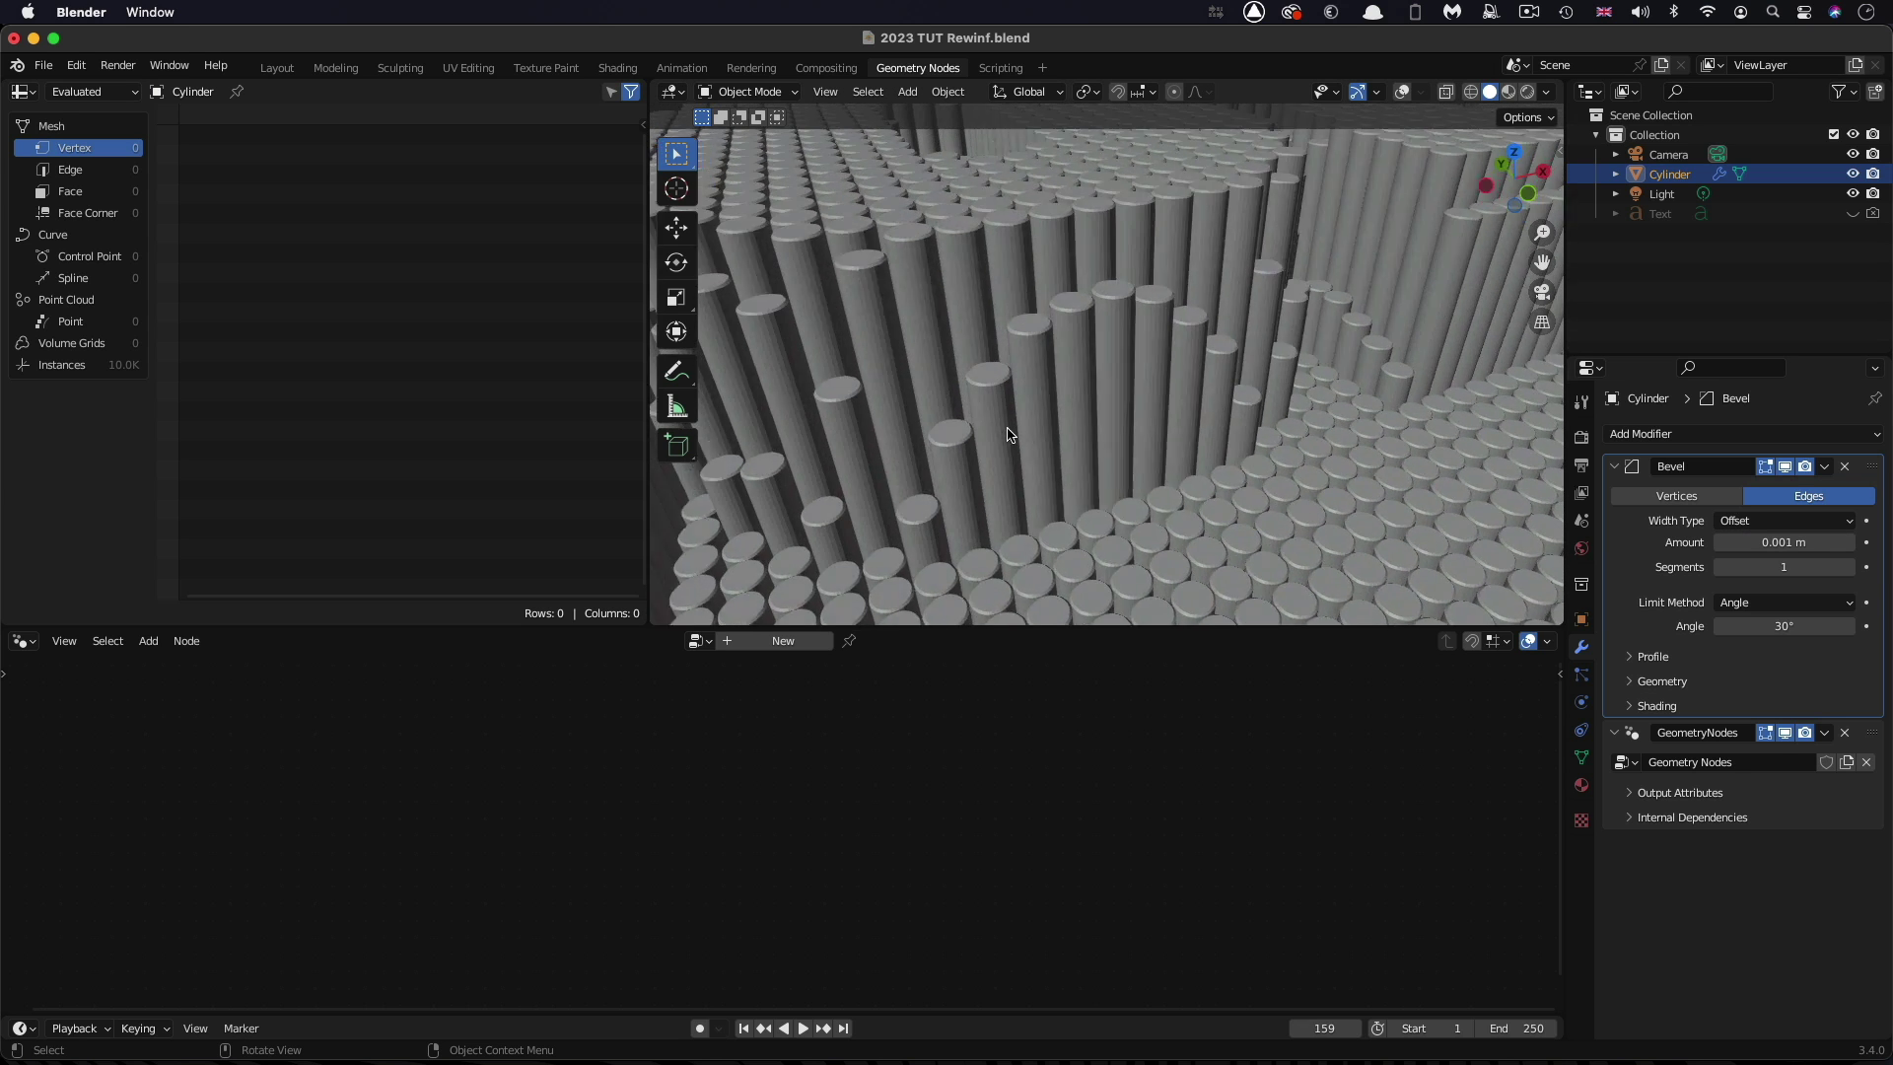
{"action": "scroll", "coordinate": [1007, 434], "scroll_direction": "down", "scroll_amount": 5}
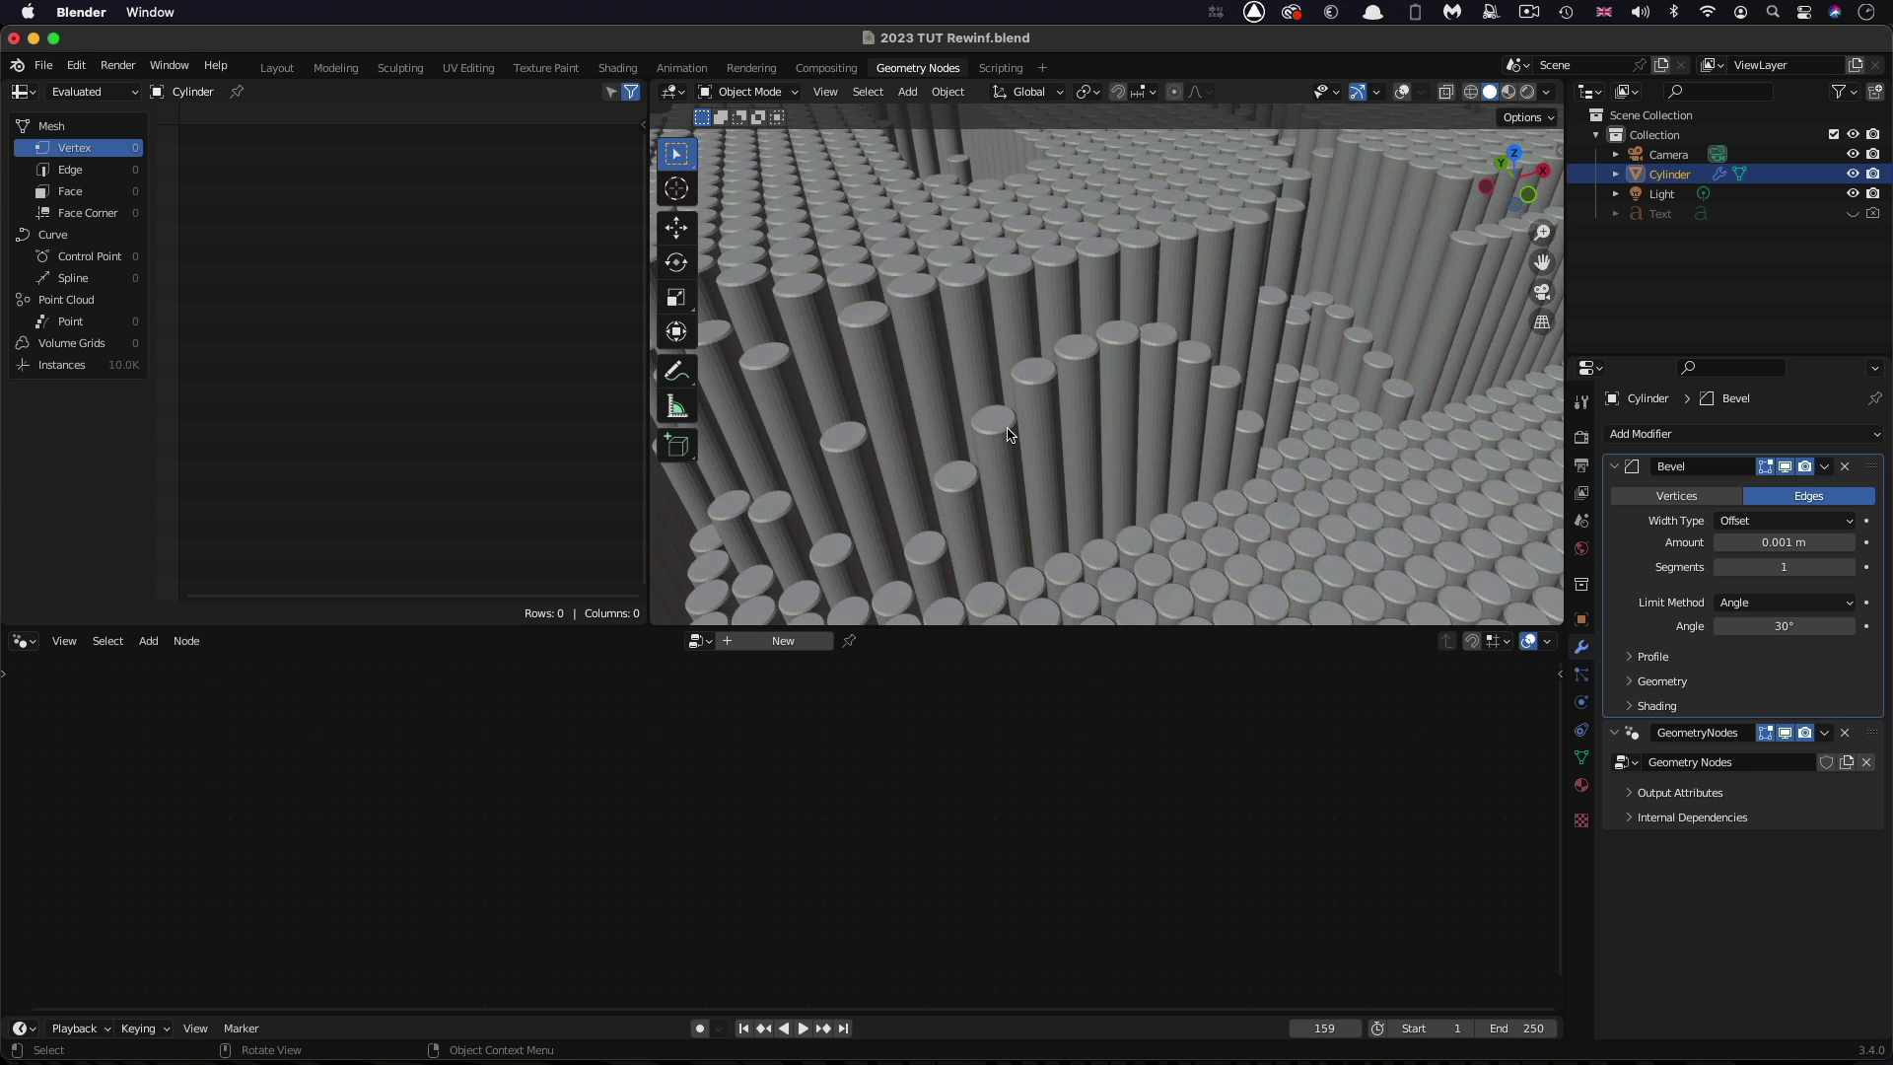
Apply Shade Smooth to the cylinder and inspect the smoothed instances from close up
{"action": "right_click", "coordinate": [974, 286]}
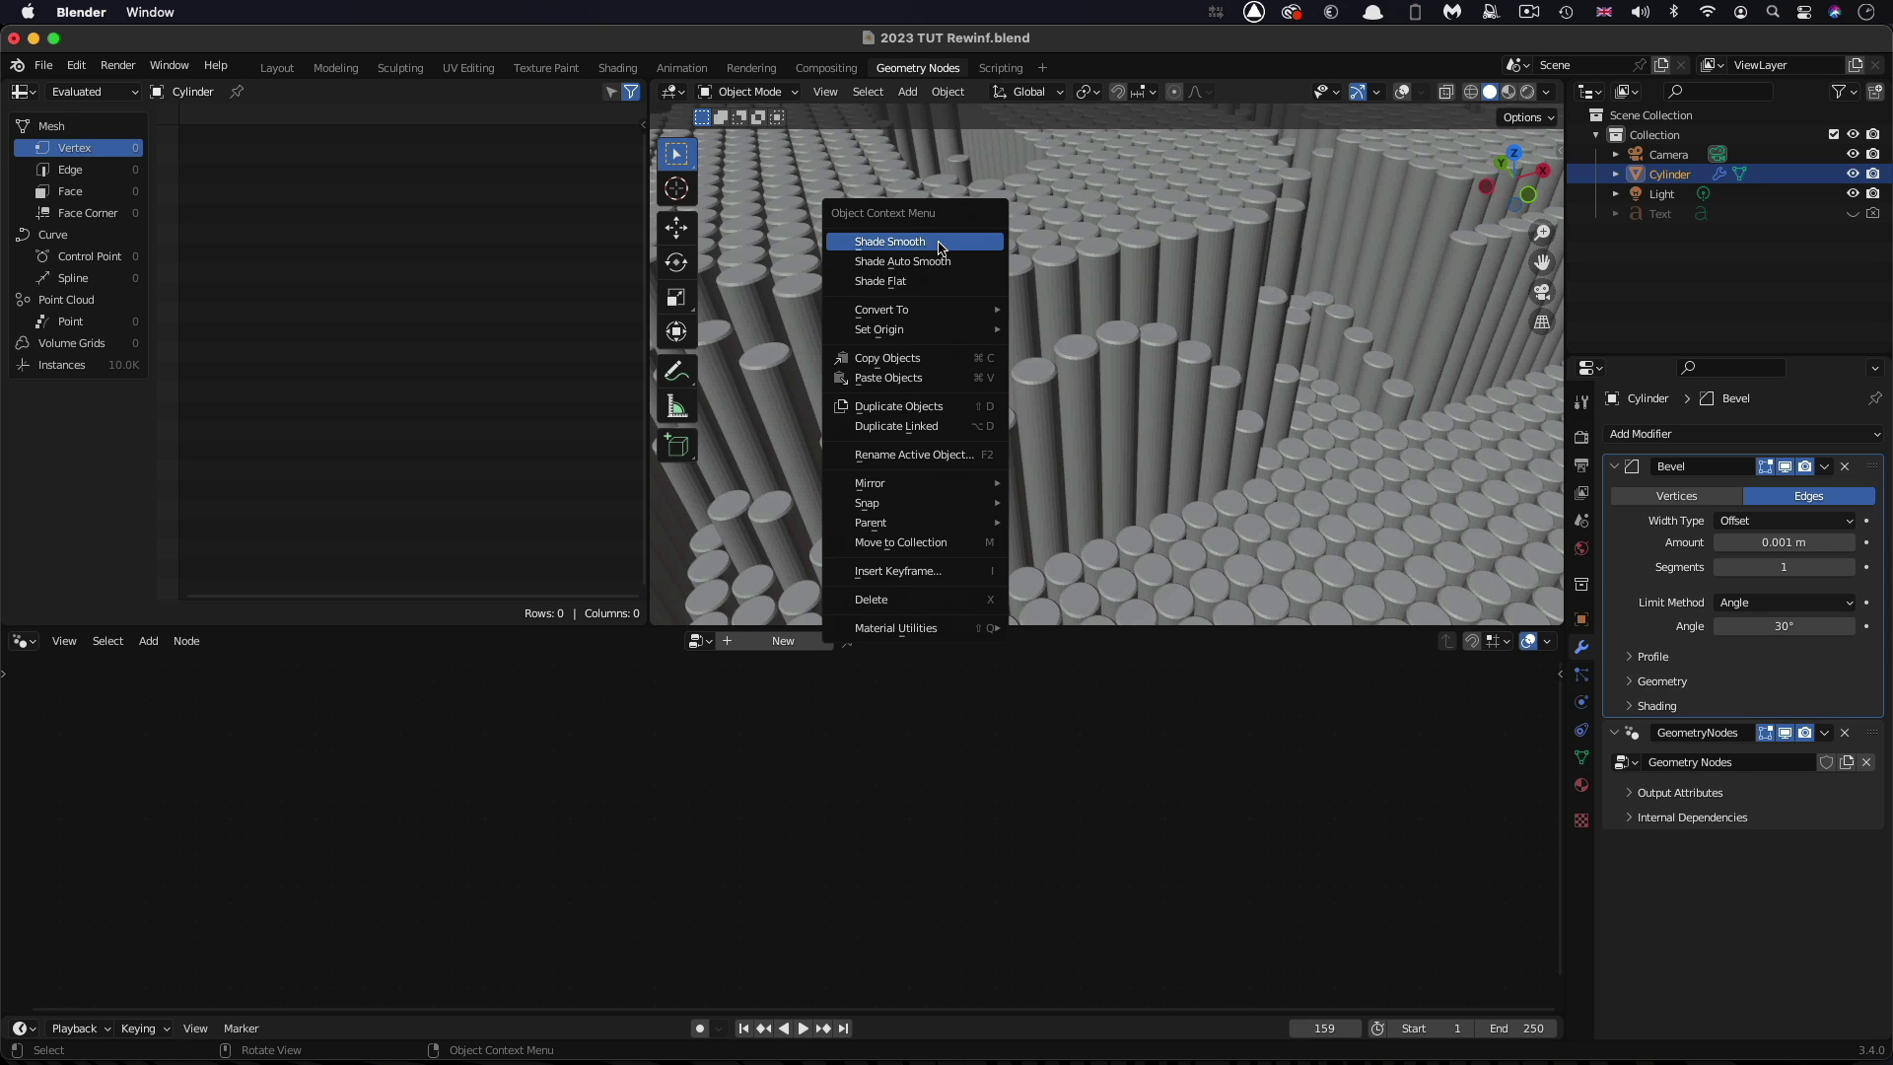
{"action": "left_click", "coordinate": [938, 243]}
{"action": "scroll", "coordinate": [1061, 426], "scroll_direction": "down", "scroll_amount": 5, "text": "ctrl"}
{"action": "scroll", "coordinate": [1061, 426], "scroll_direction": "up", "scroll_amount": 10}
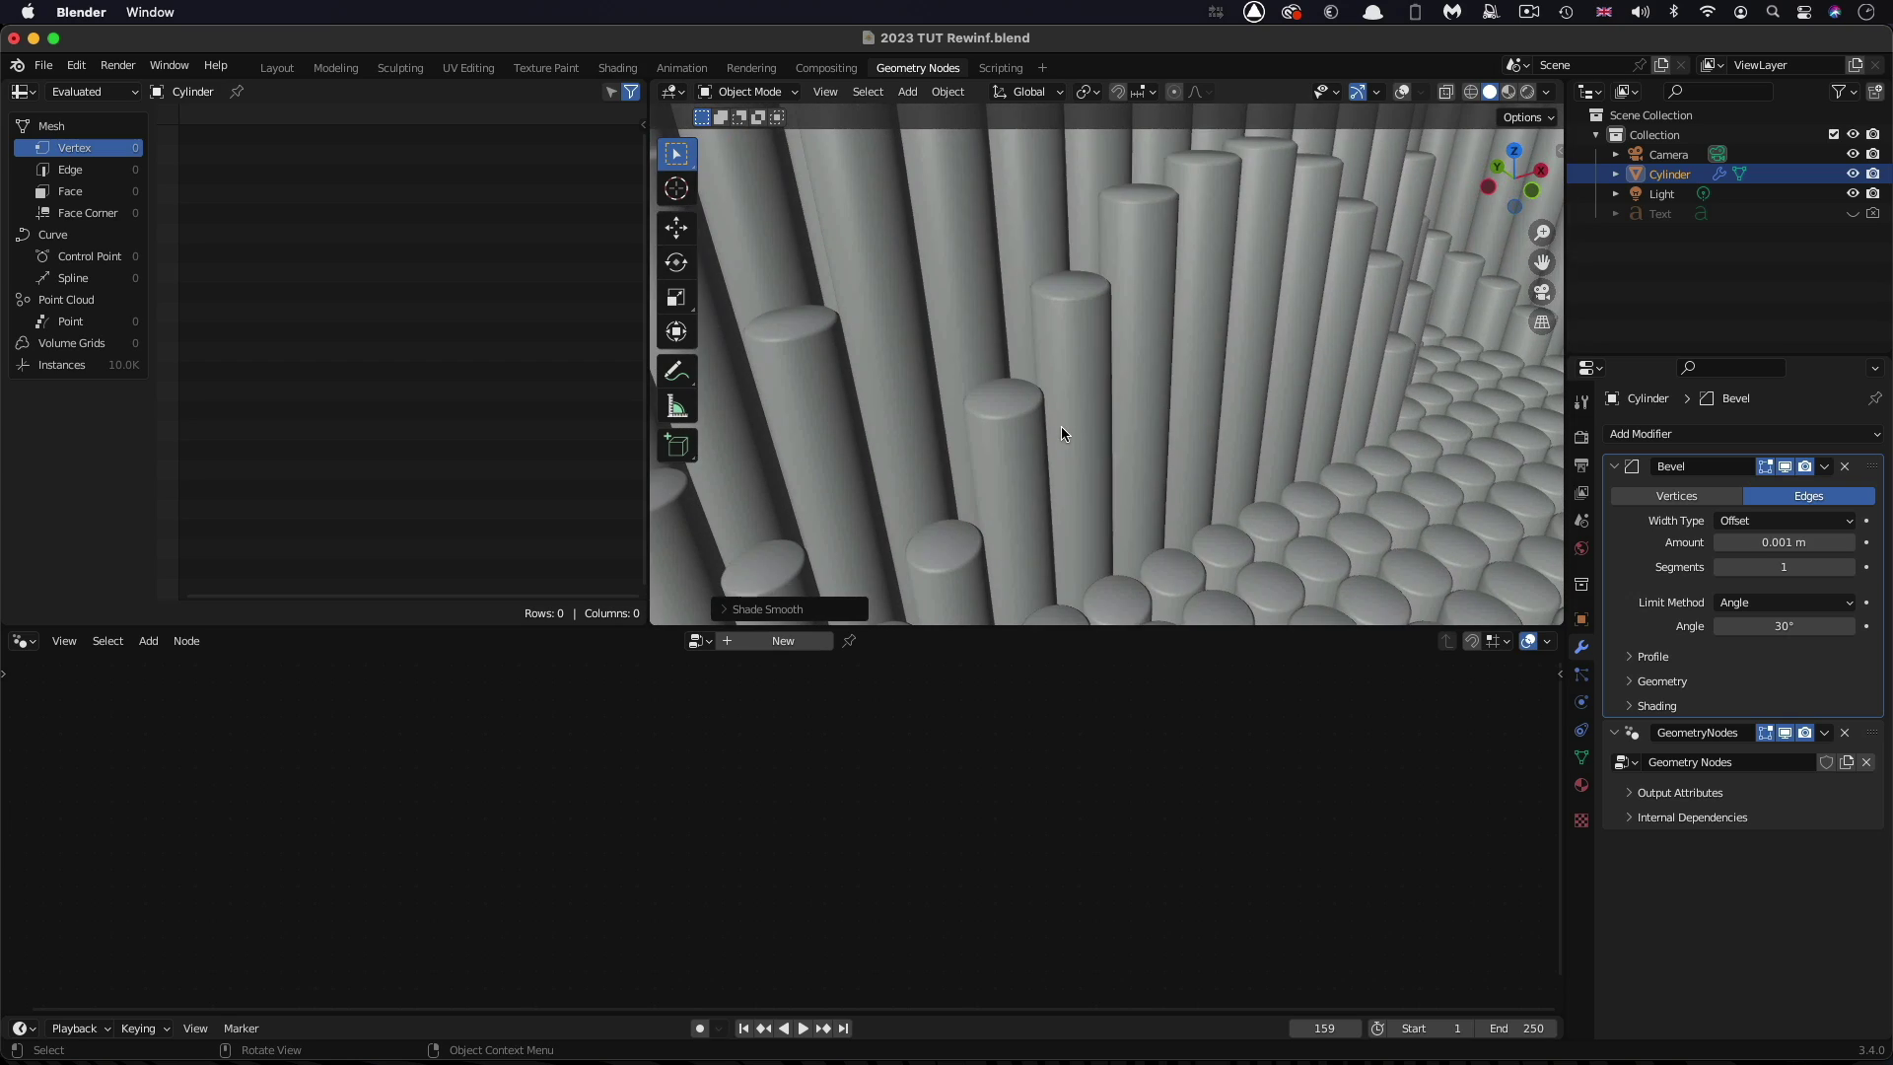
{"action": "scroll", "coordinate": [1061, 425], "scroll_direction": "down", "scroll_amount": 5, "text": "ctrl"}
{"action": "scroll", "coordinate": [1061, 426], "scroll_direction": "down", "scroll_amount": 5}
{"action": "scroll", "coordinate": [1061, 426], "scroll_direction": "up", "scroll_amount": 5, "text": "ctrl"}
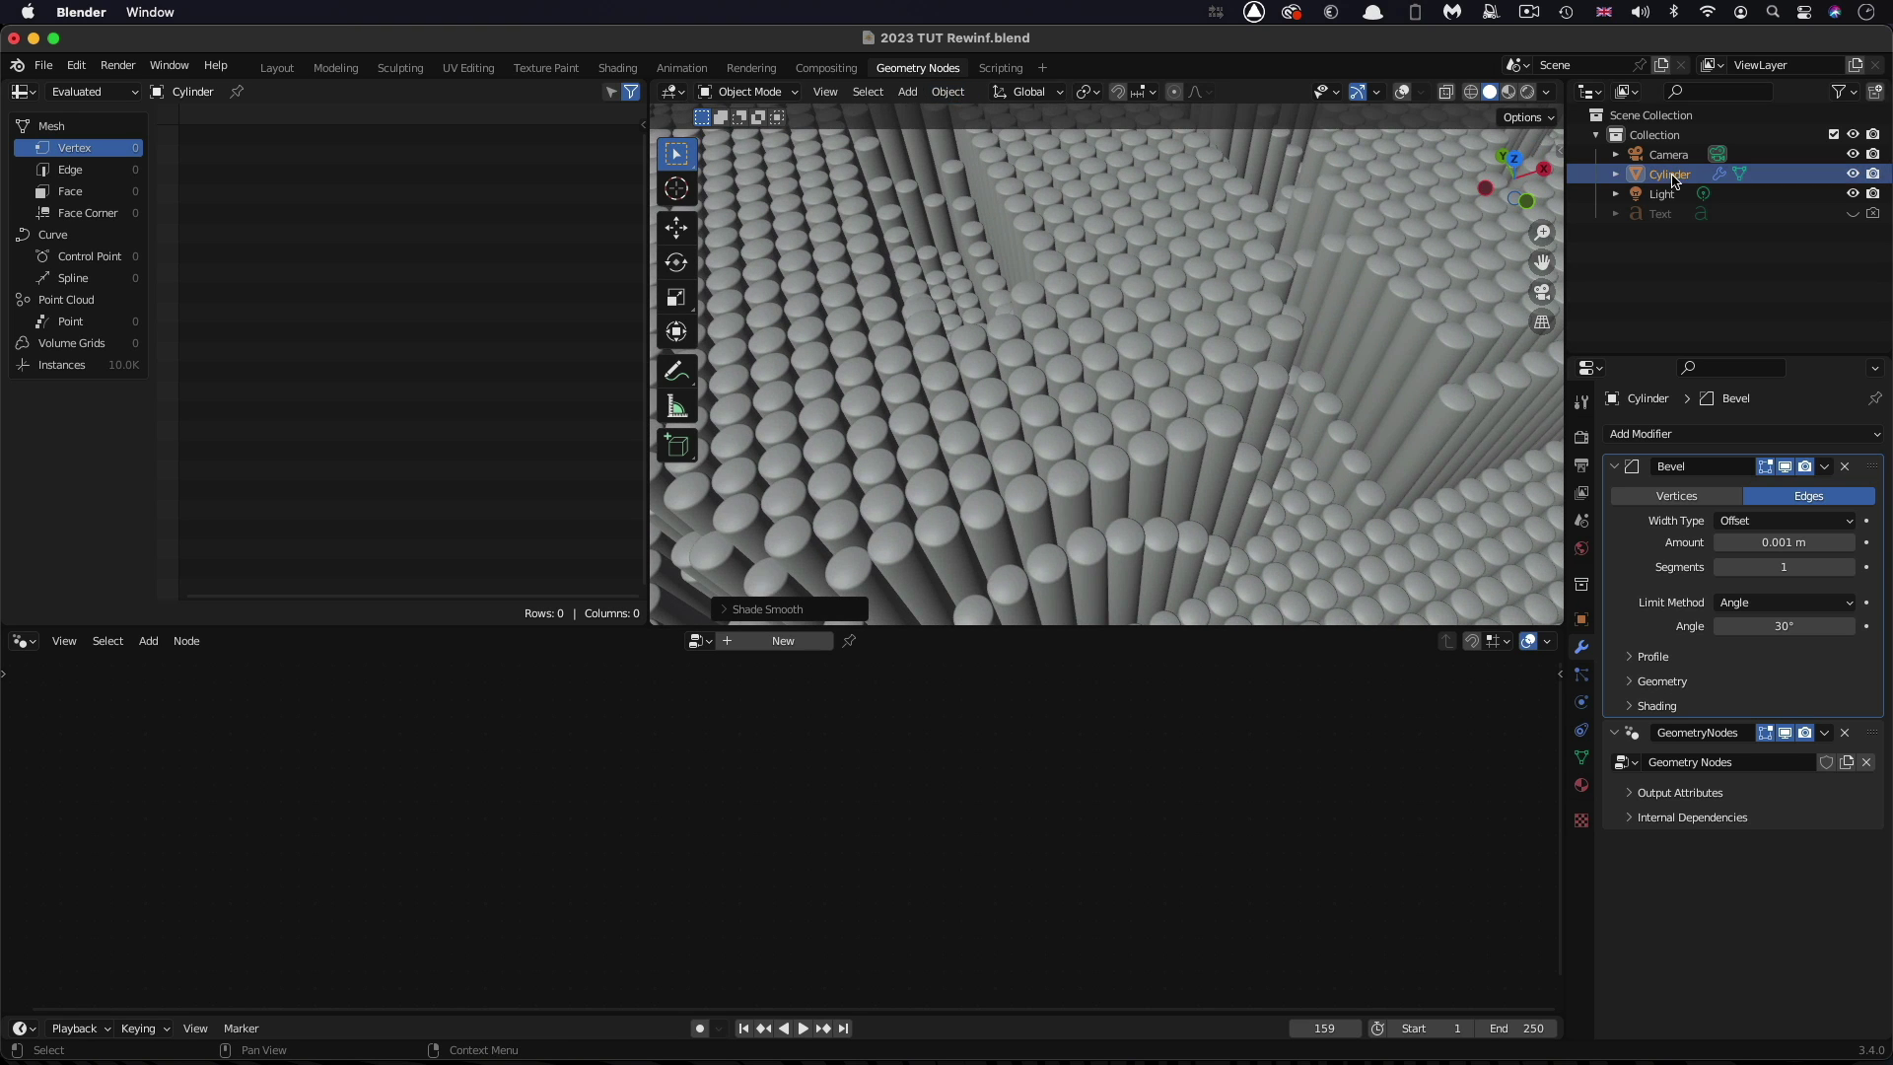
Create a new material for the cylinder in the Shading workspace and bring its Principled BSDF settings into view
{"action": "left_click", "coordinate": [618, 67]}
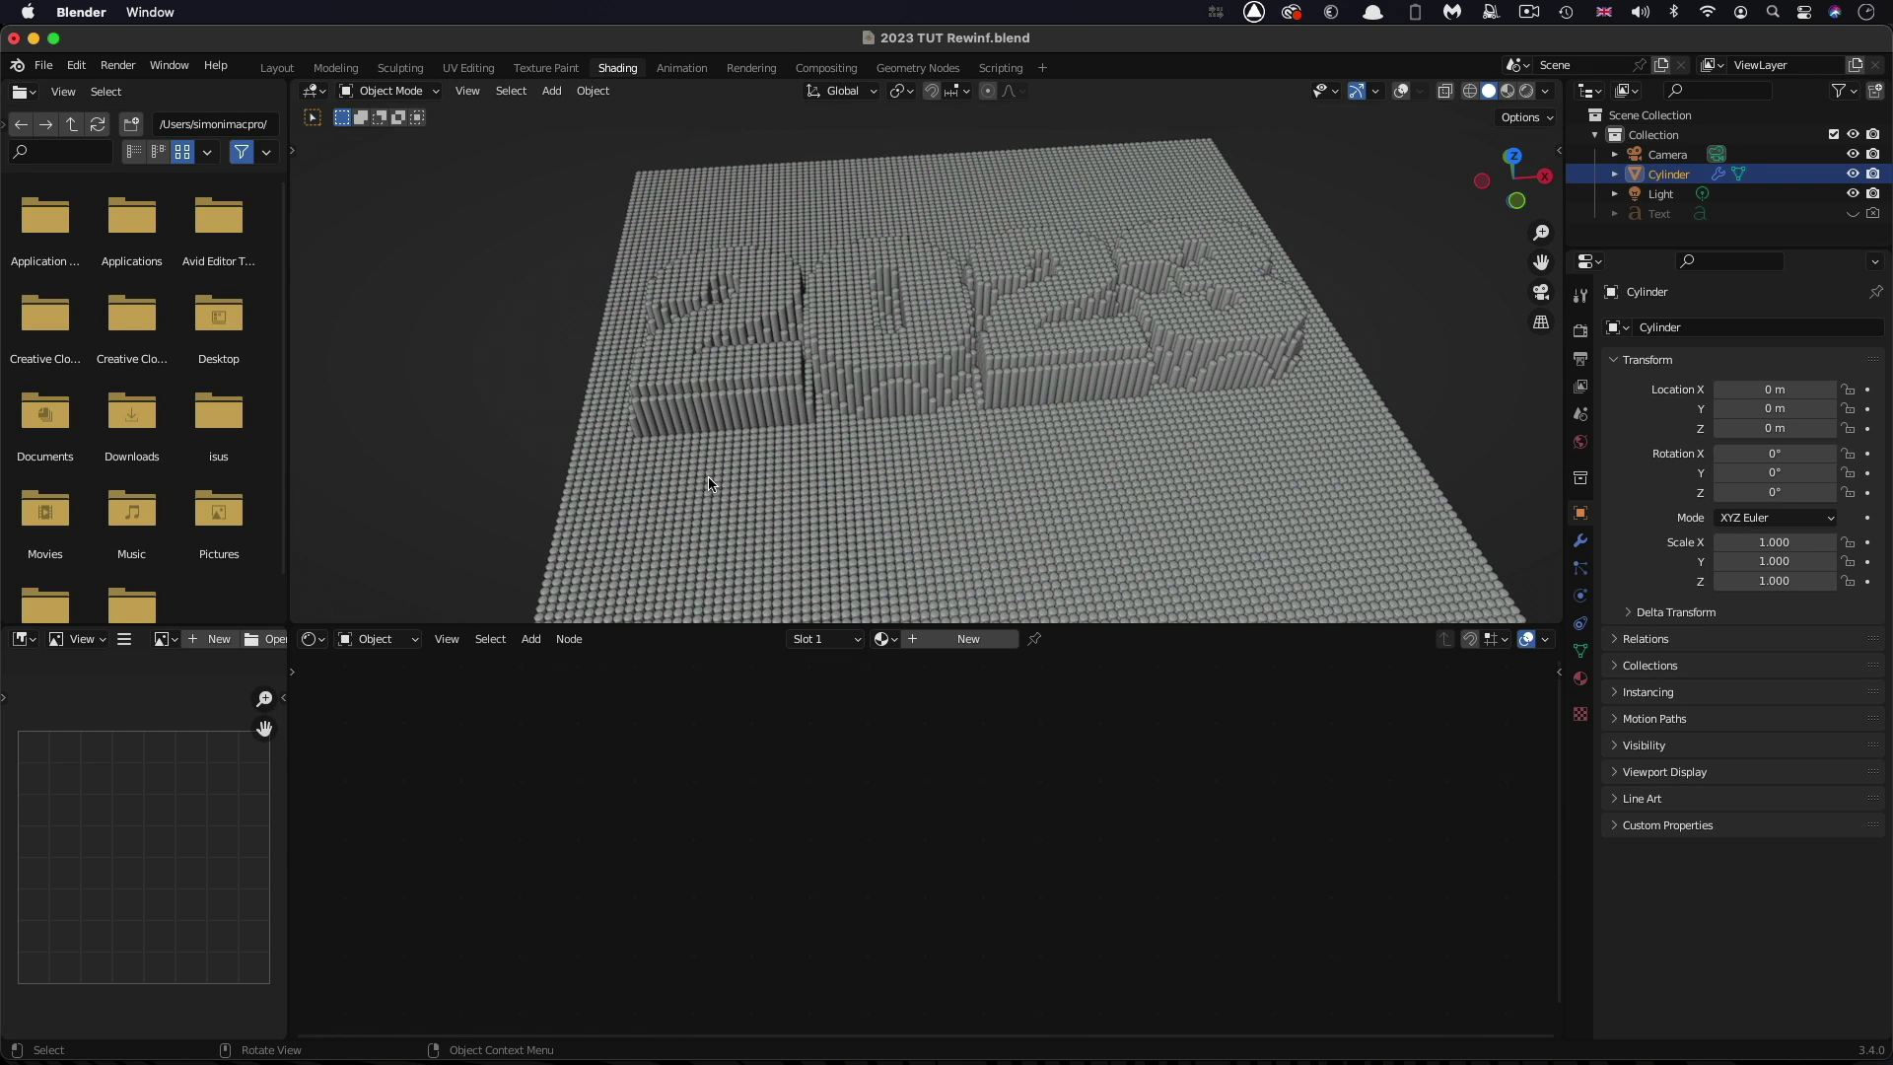
{"action": "left_click", "coordinate": [976, 642]}
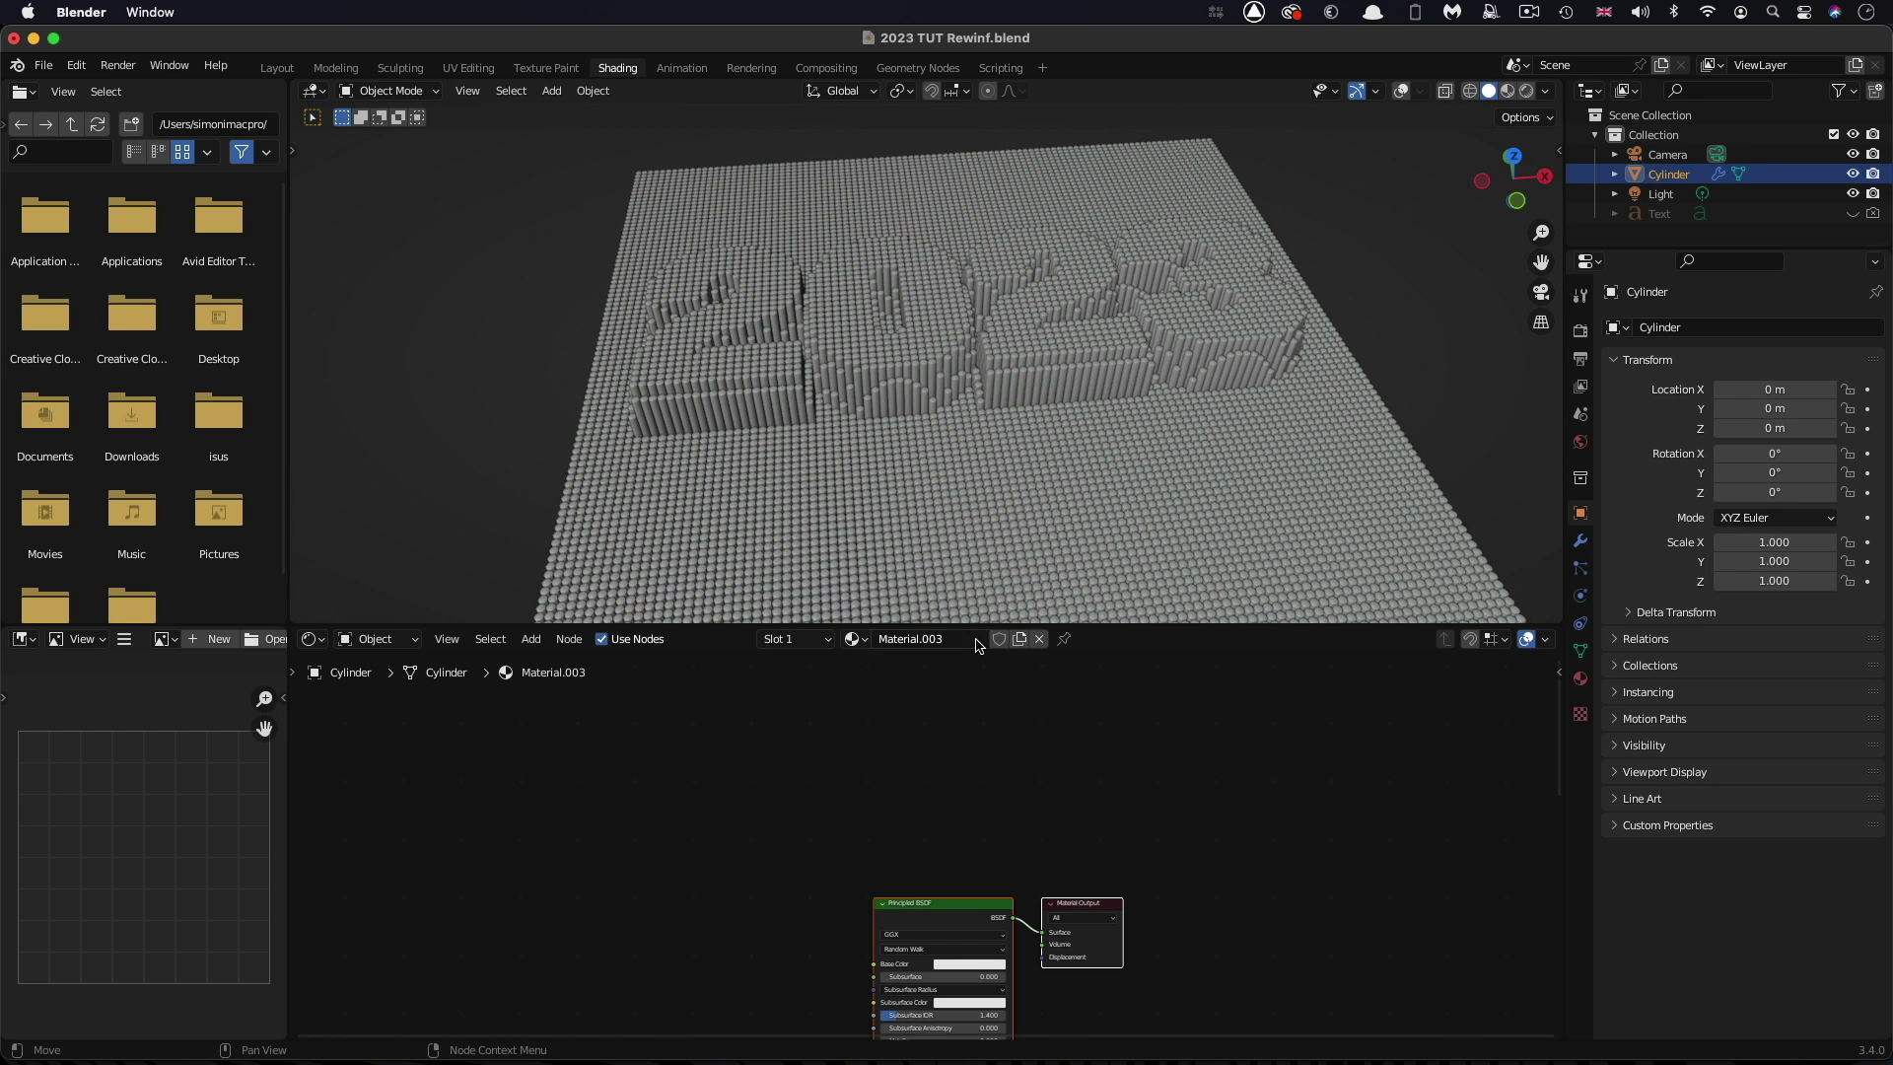
{"action": "left_click_drag", "start_coordinate": [966, 919], "coordinate": [962, 680]}
{"action": "scroll", "coordinate": [803, 795], "scroll_direction": "down", "scroll_amount": 1}
{"action": "scroll", "coordinate": [806, 798], "scroll_direction": "up", "scroll_amount": 4}
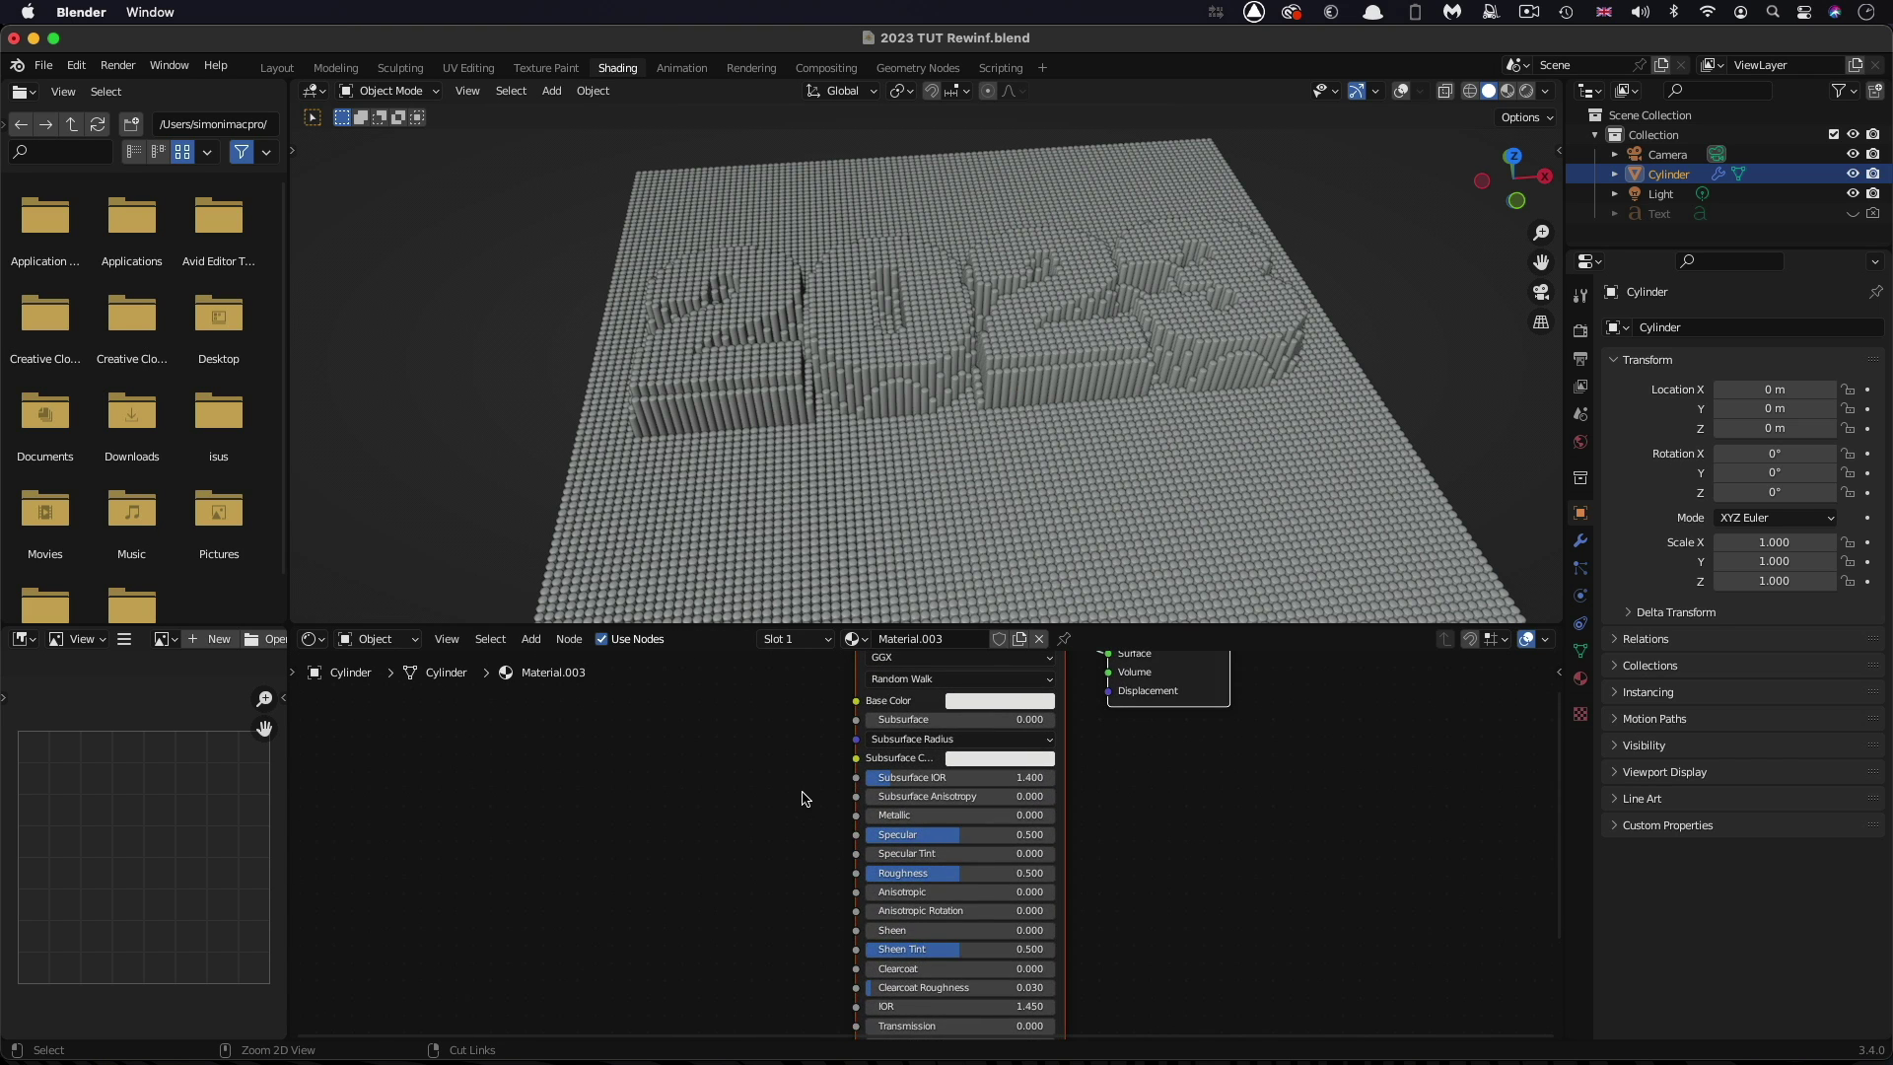
Set the material's Base Color to black, switch the viewport to Rendered shading, and raise Metallic to about 0.509
{"action": "left_click", "coordinate": [1031, 701]}
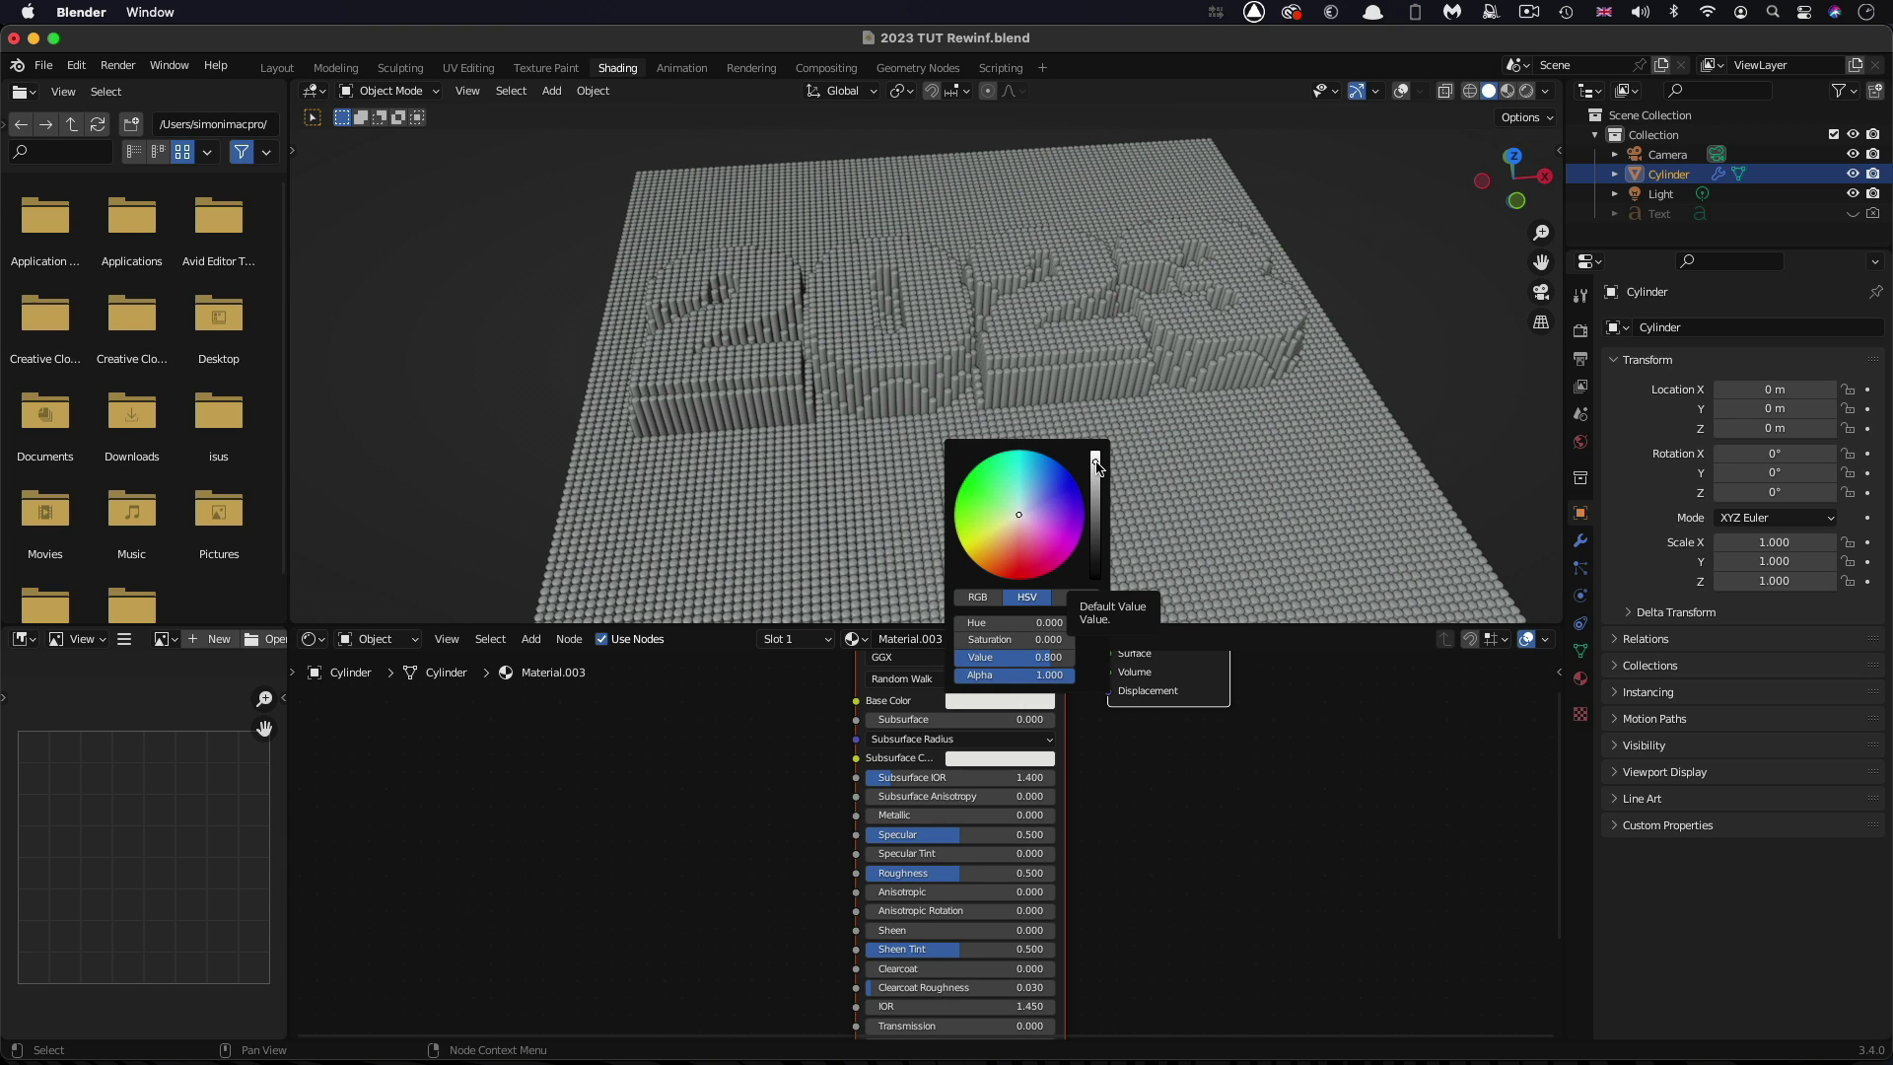
{"action": "left_click_drag", "start_coordinate": [1097, 466], "coordinate": [1096, 583]}
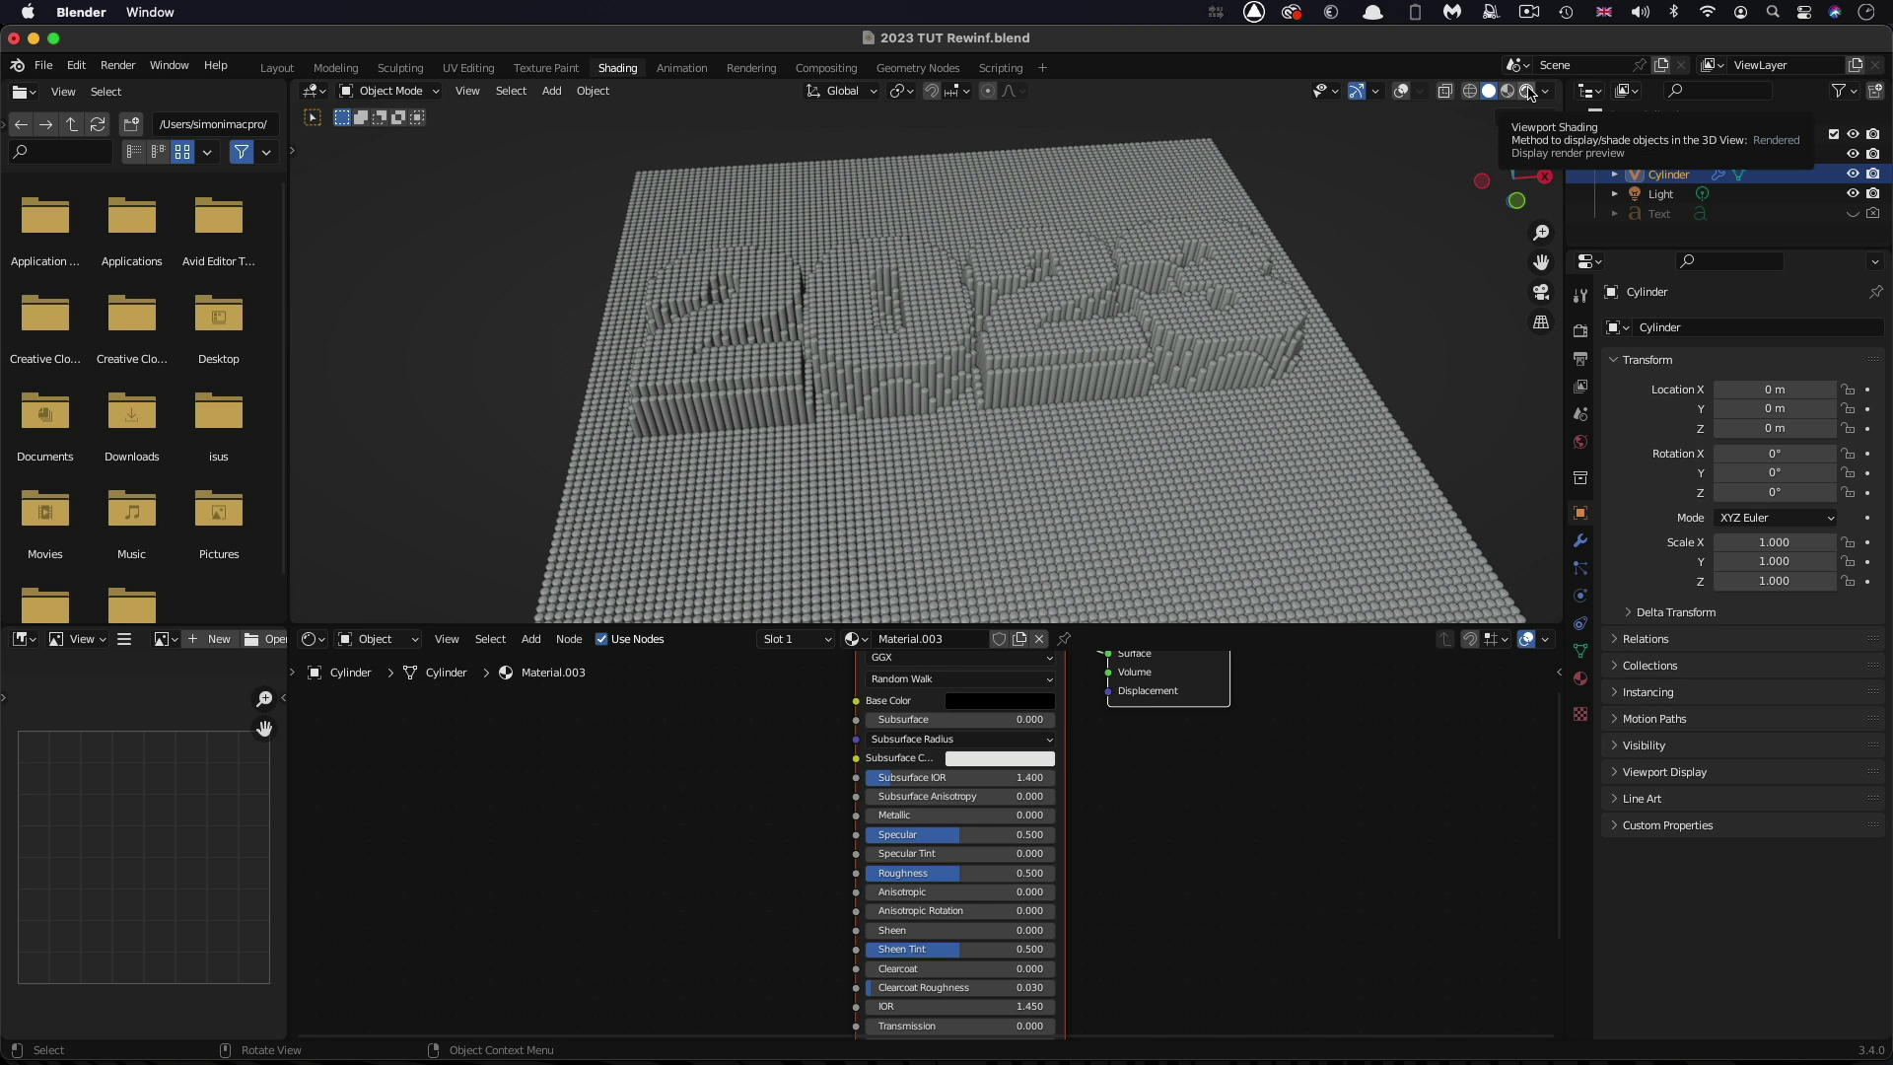
{"action": "left_click", "coordinate": [1527, 90]}
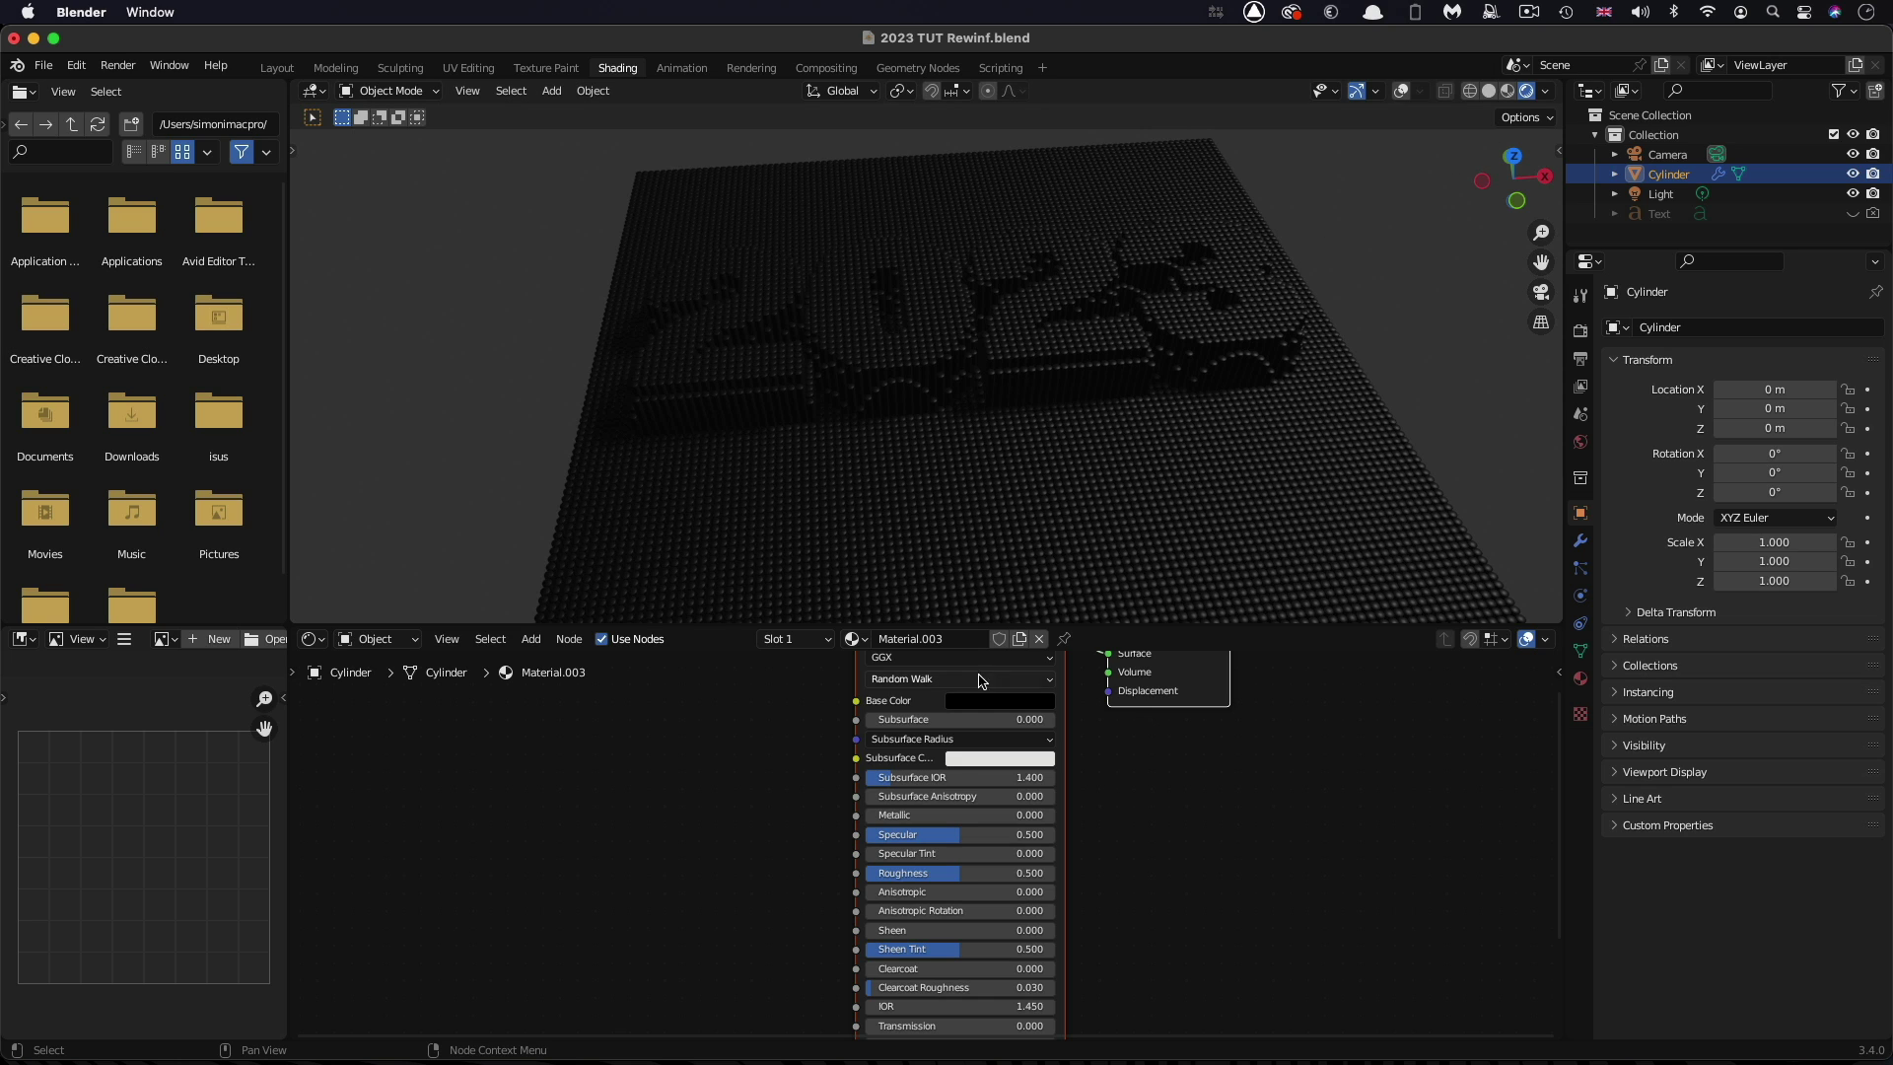
{"action": "left_click_drag", "start_coordinate": [920, 815], "coordinate": [963, 815]}
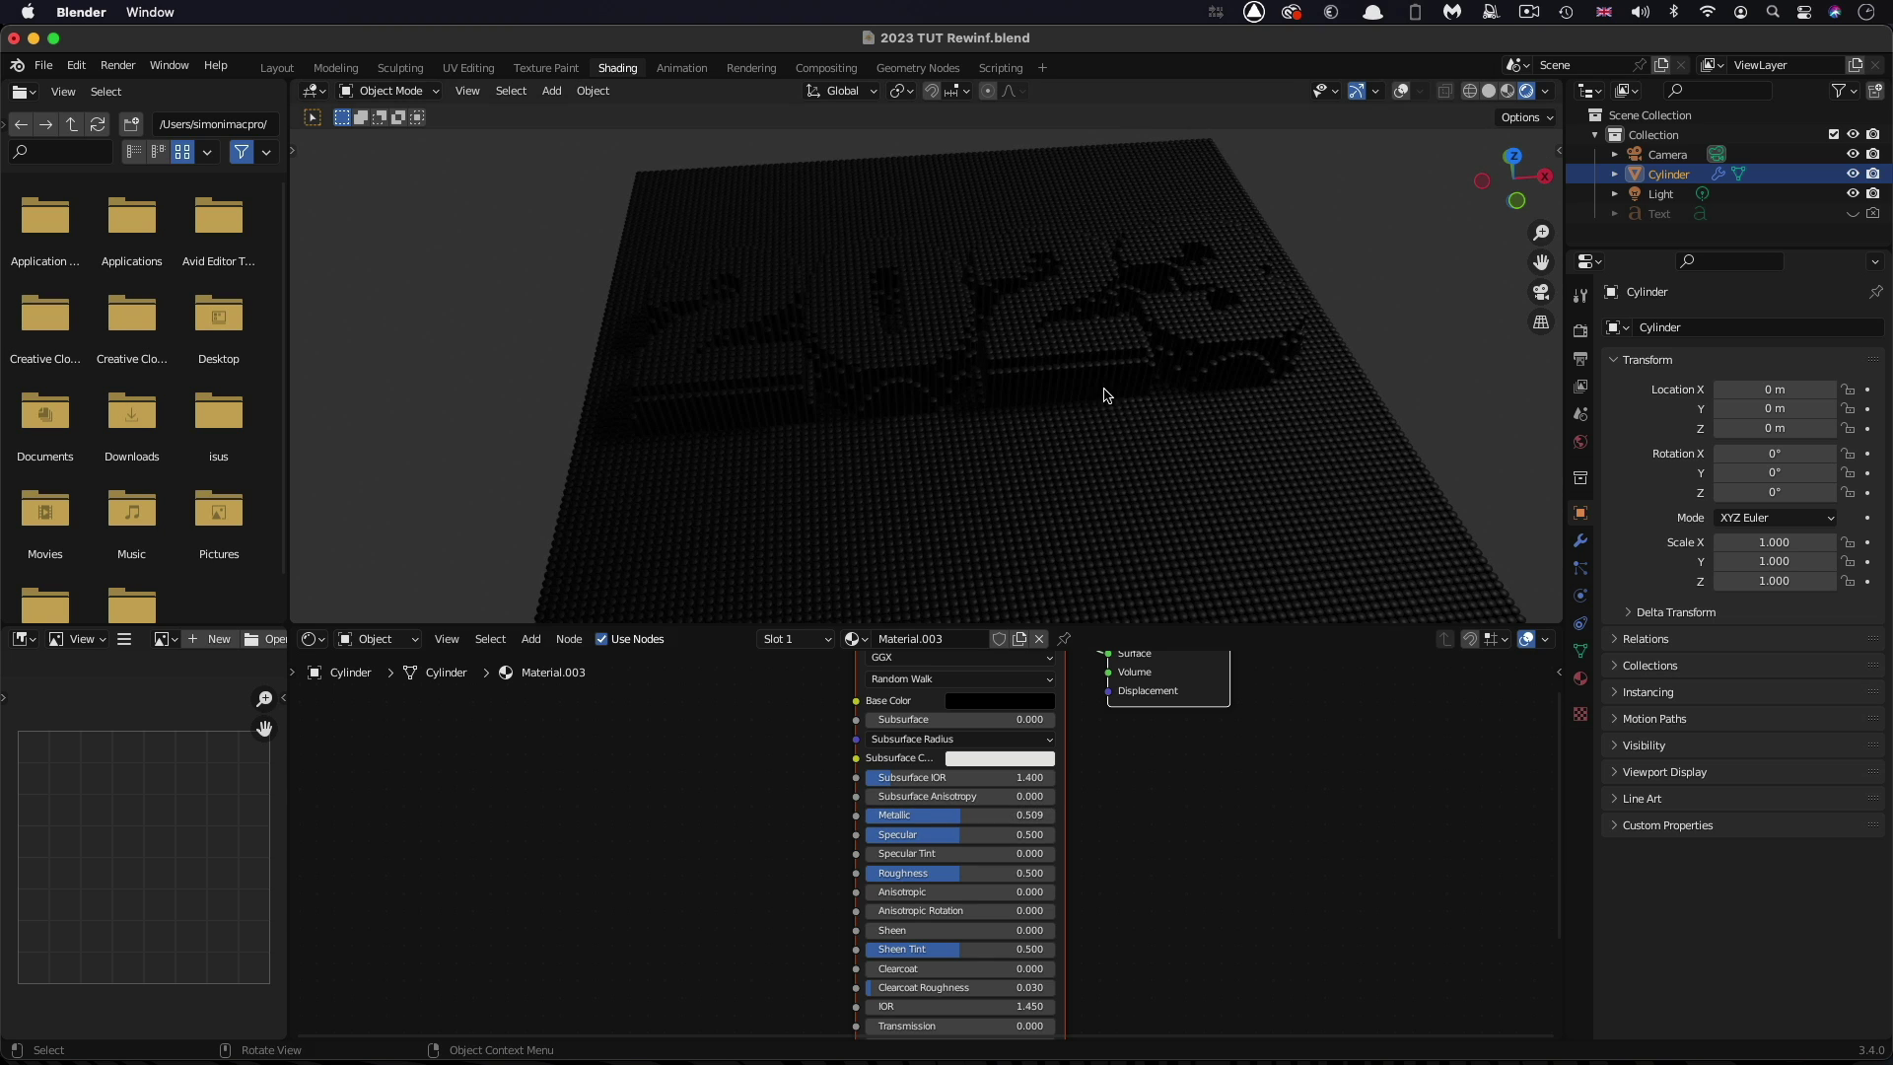
Reset the light's location to 0 m on all axes, and set its Y location to 2 m
{"action": "left_click", "coordinate": [1663, 197]}
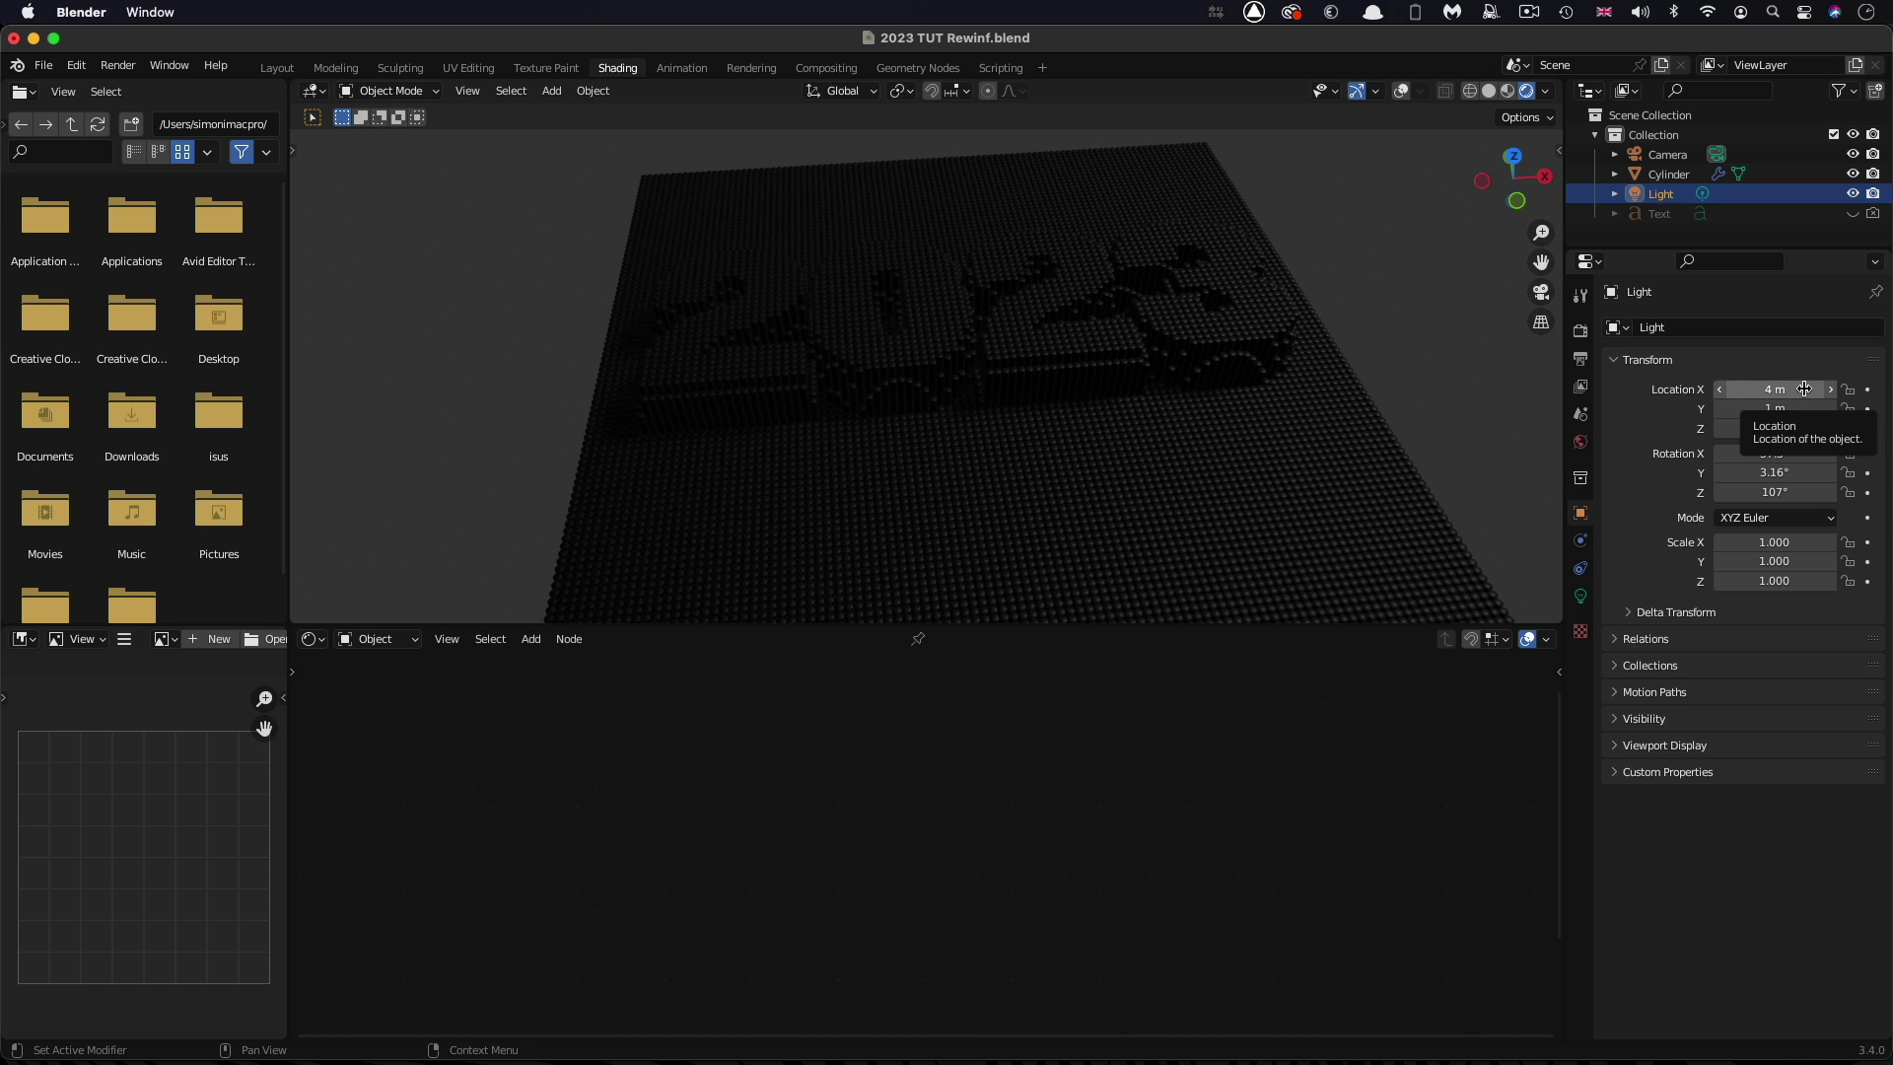
{"action": "key", "text": "BackSpace"}
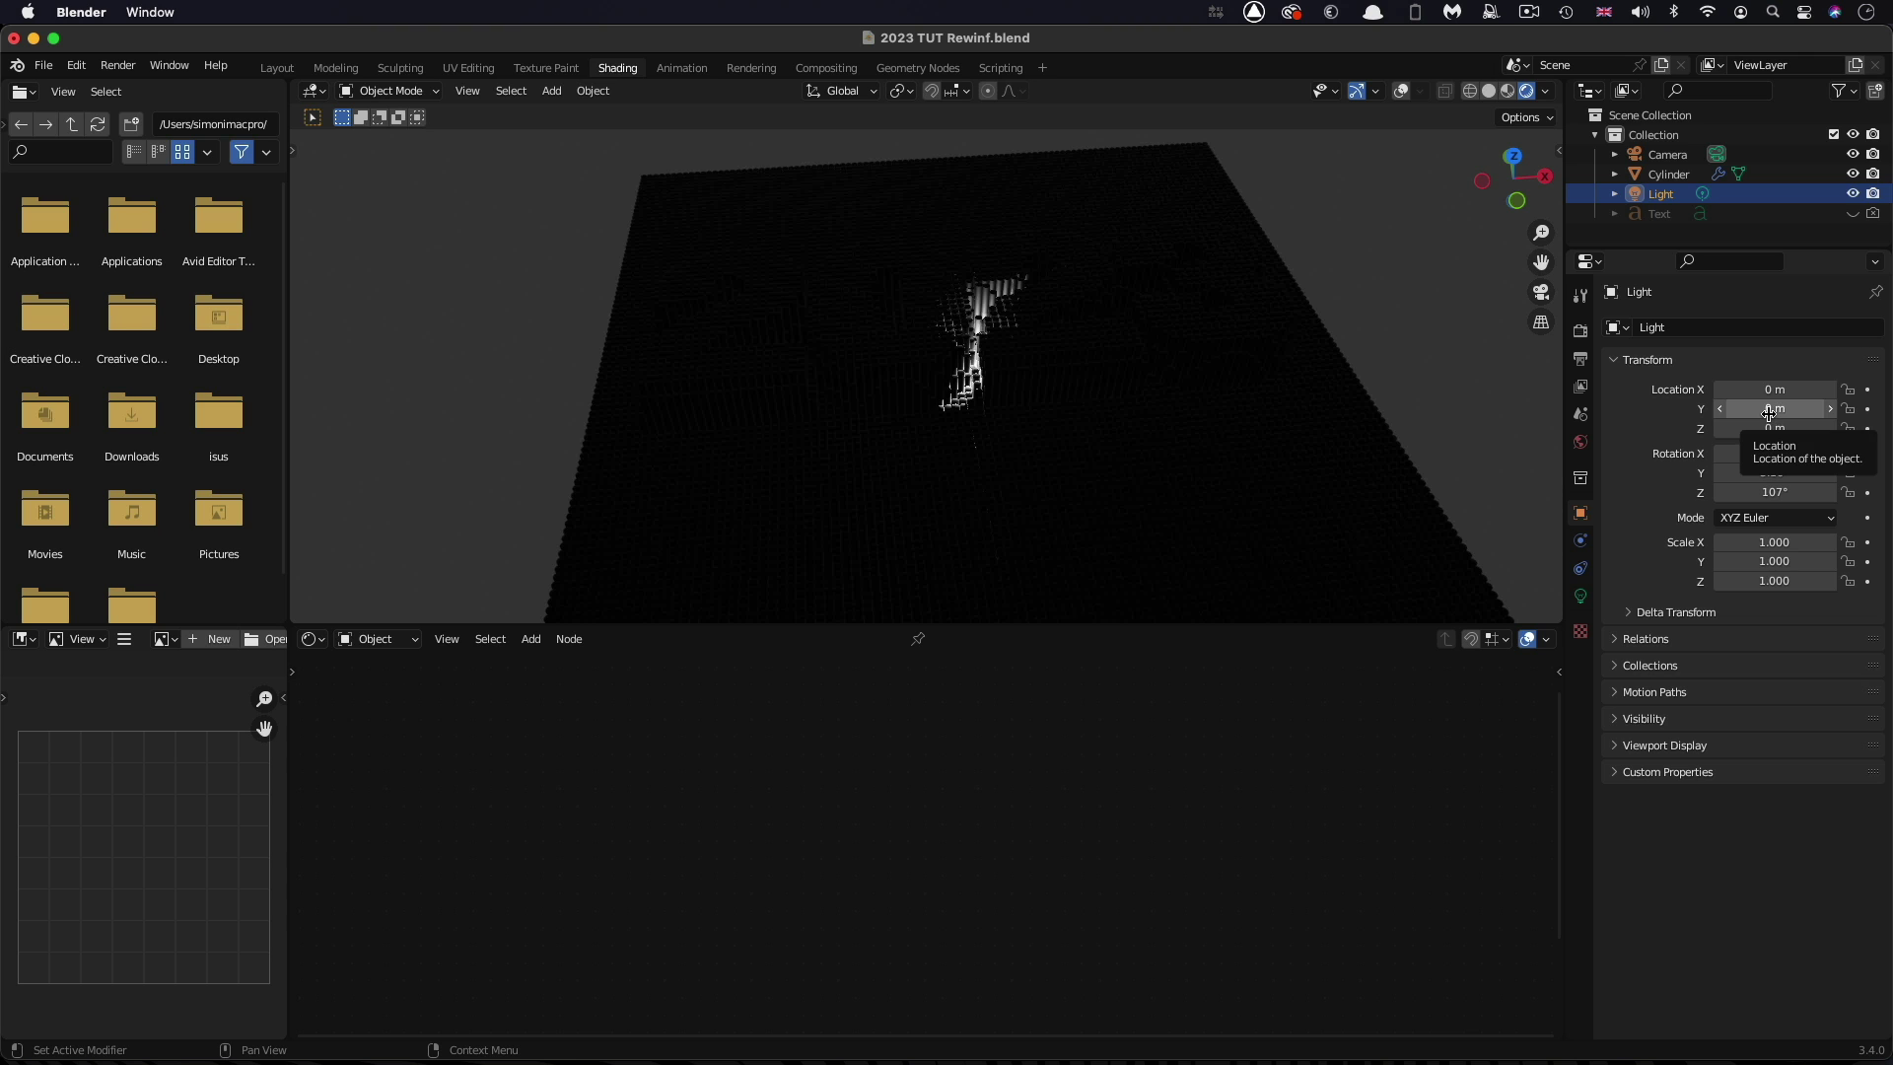
{"action": "left_click_drag", "start_coordinate": [1775, 408], "coordinate": [1809, 408]}
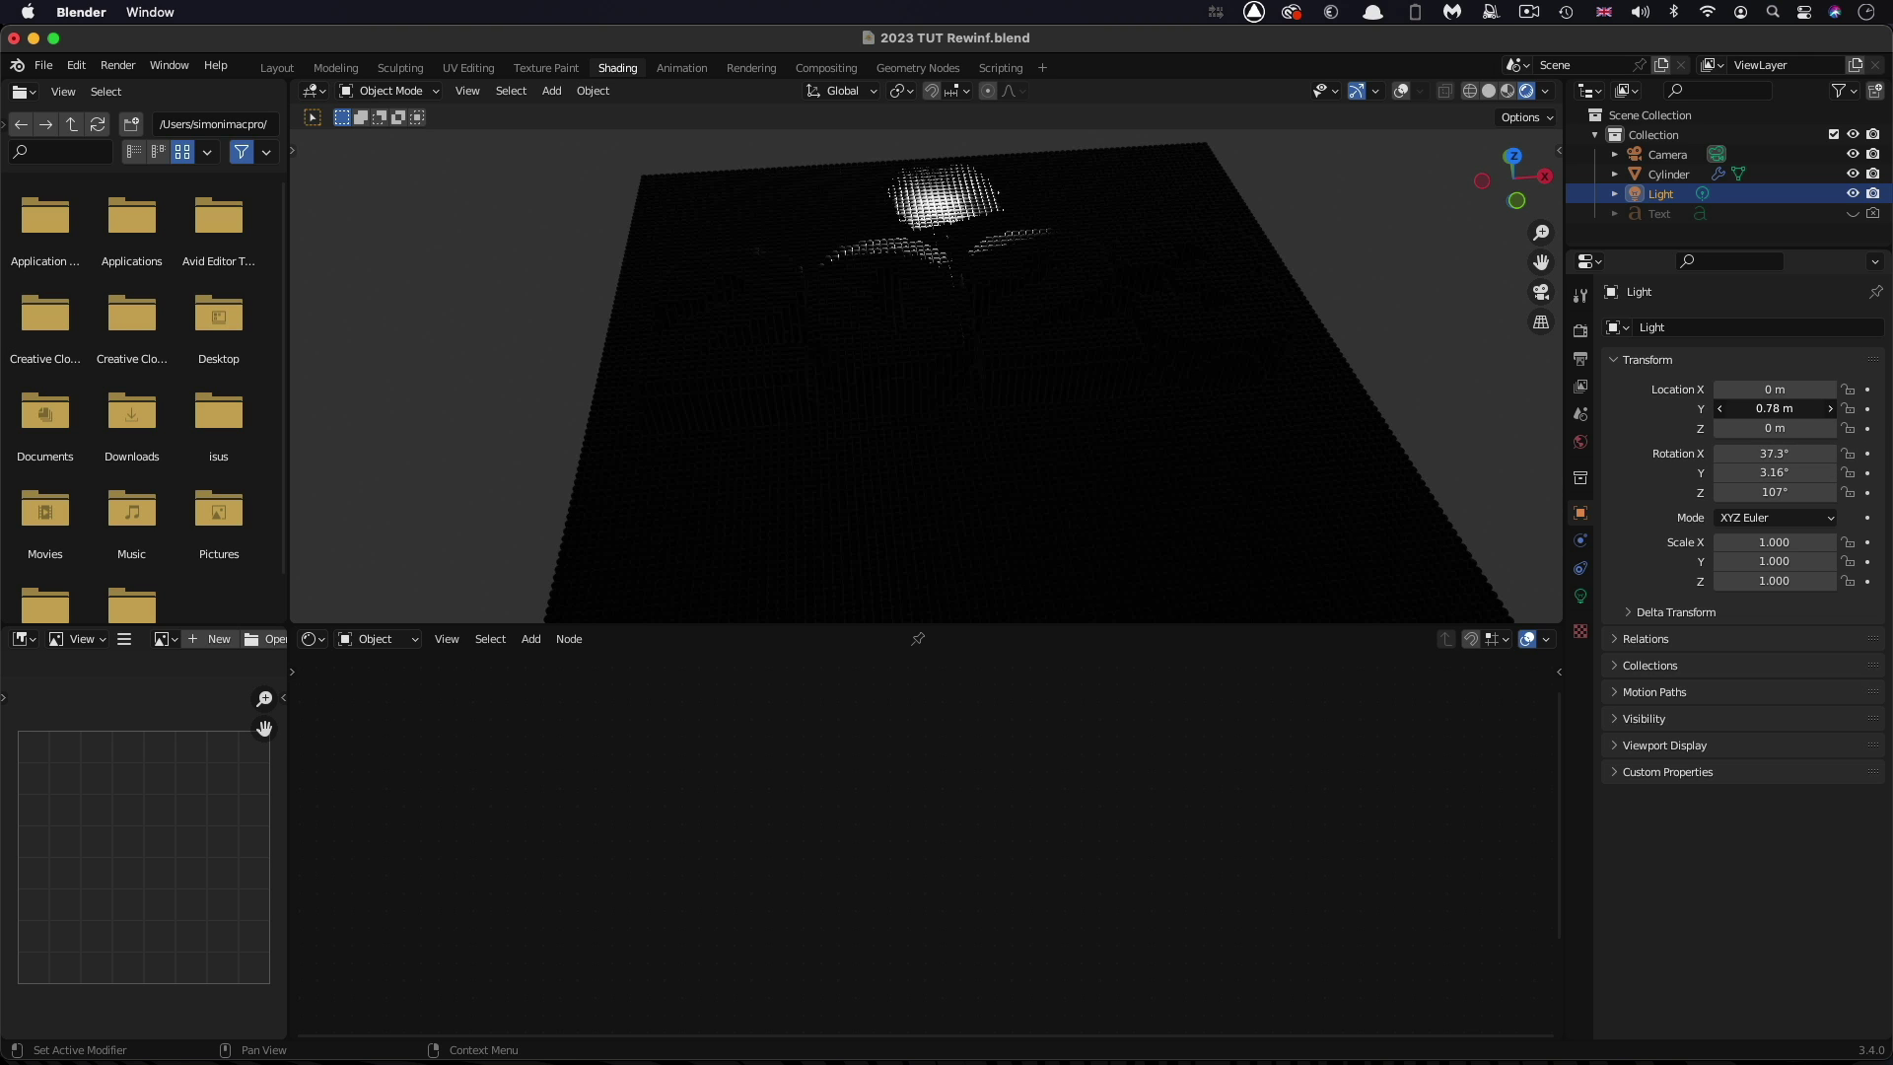
{"action": "left_click", "coordinate": [1801, 407]}
{"action": "type", "text": "2"}
{"action": "key", "text": "Return"}
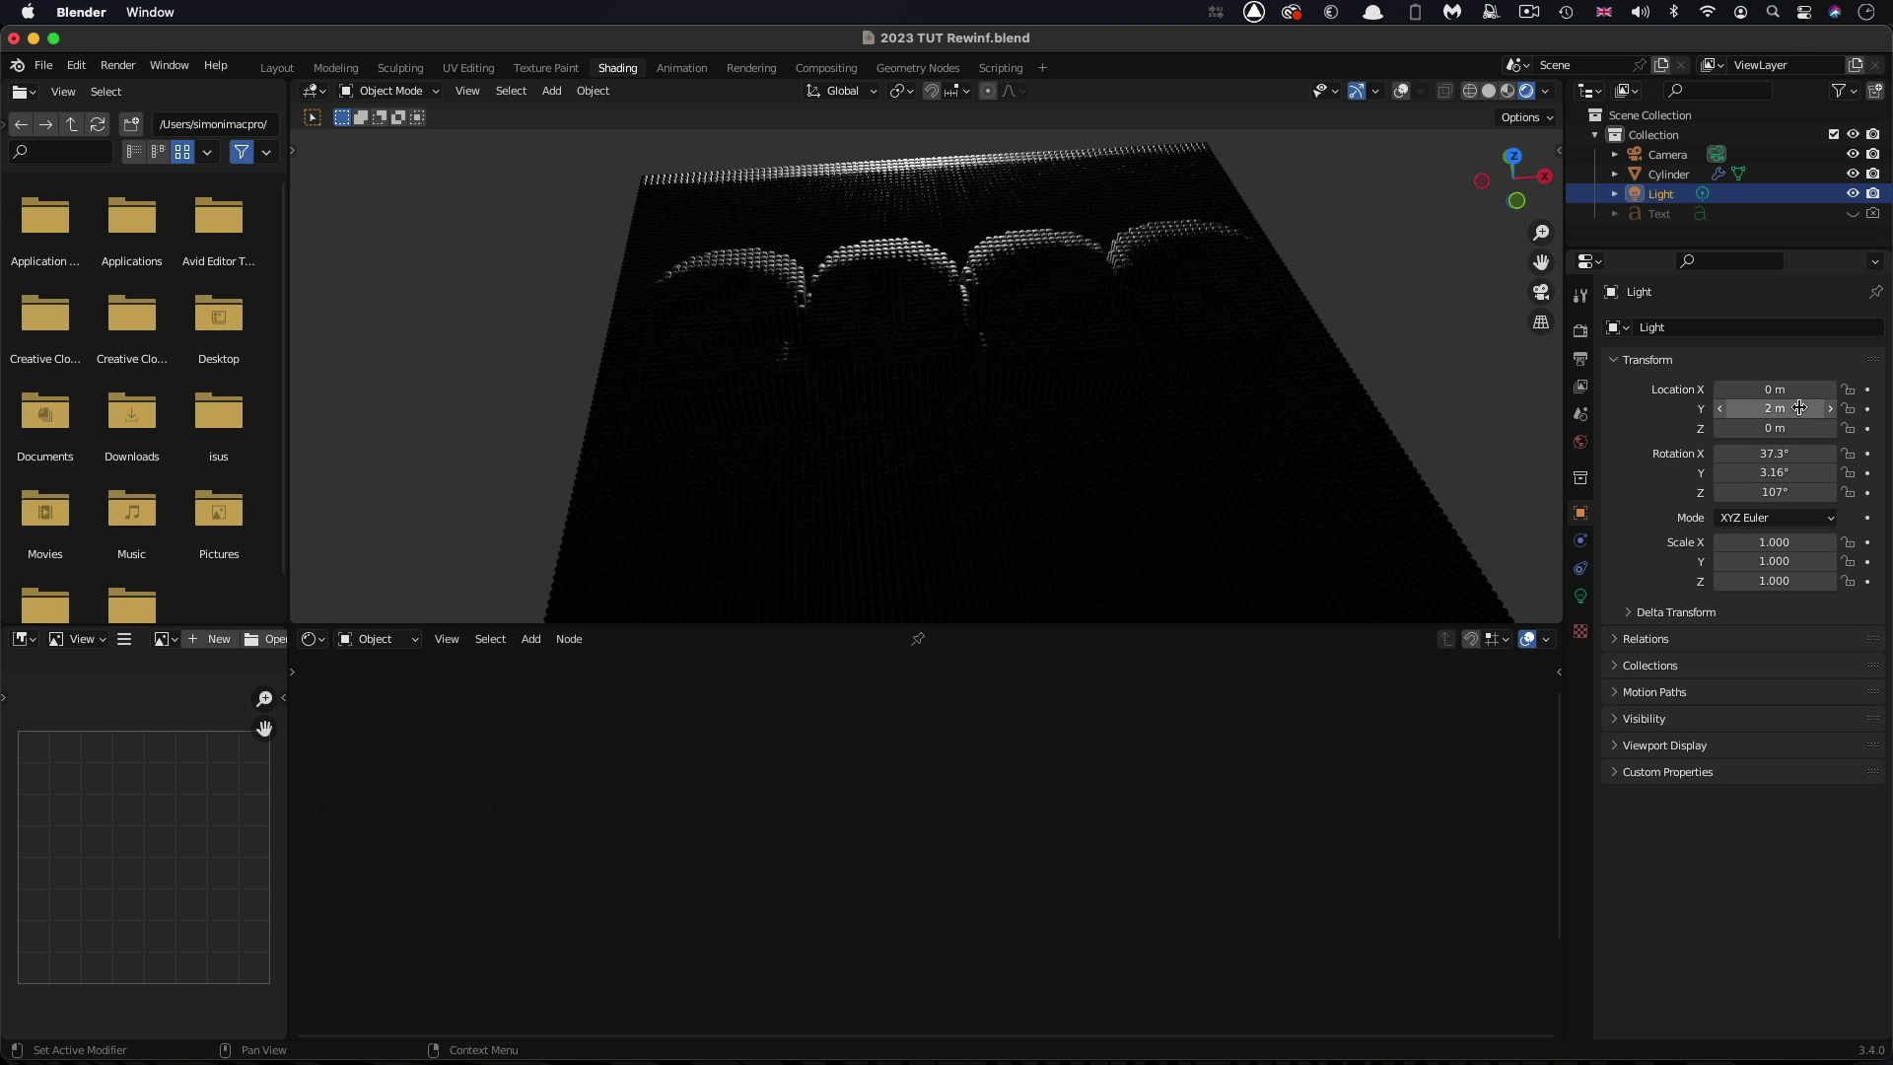
Set the light's Z location to 1 m and its X location to 0.5 m
{"action": "left_click", "coordinate": [1808, 430]}
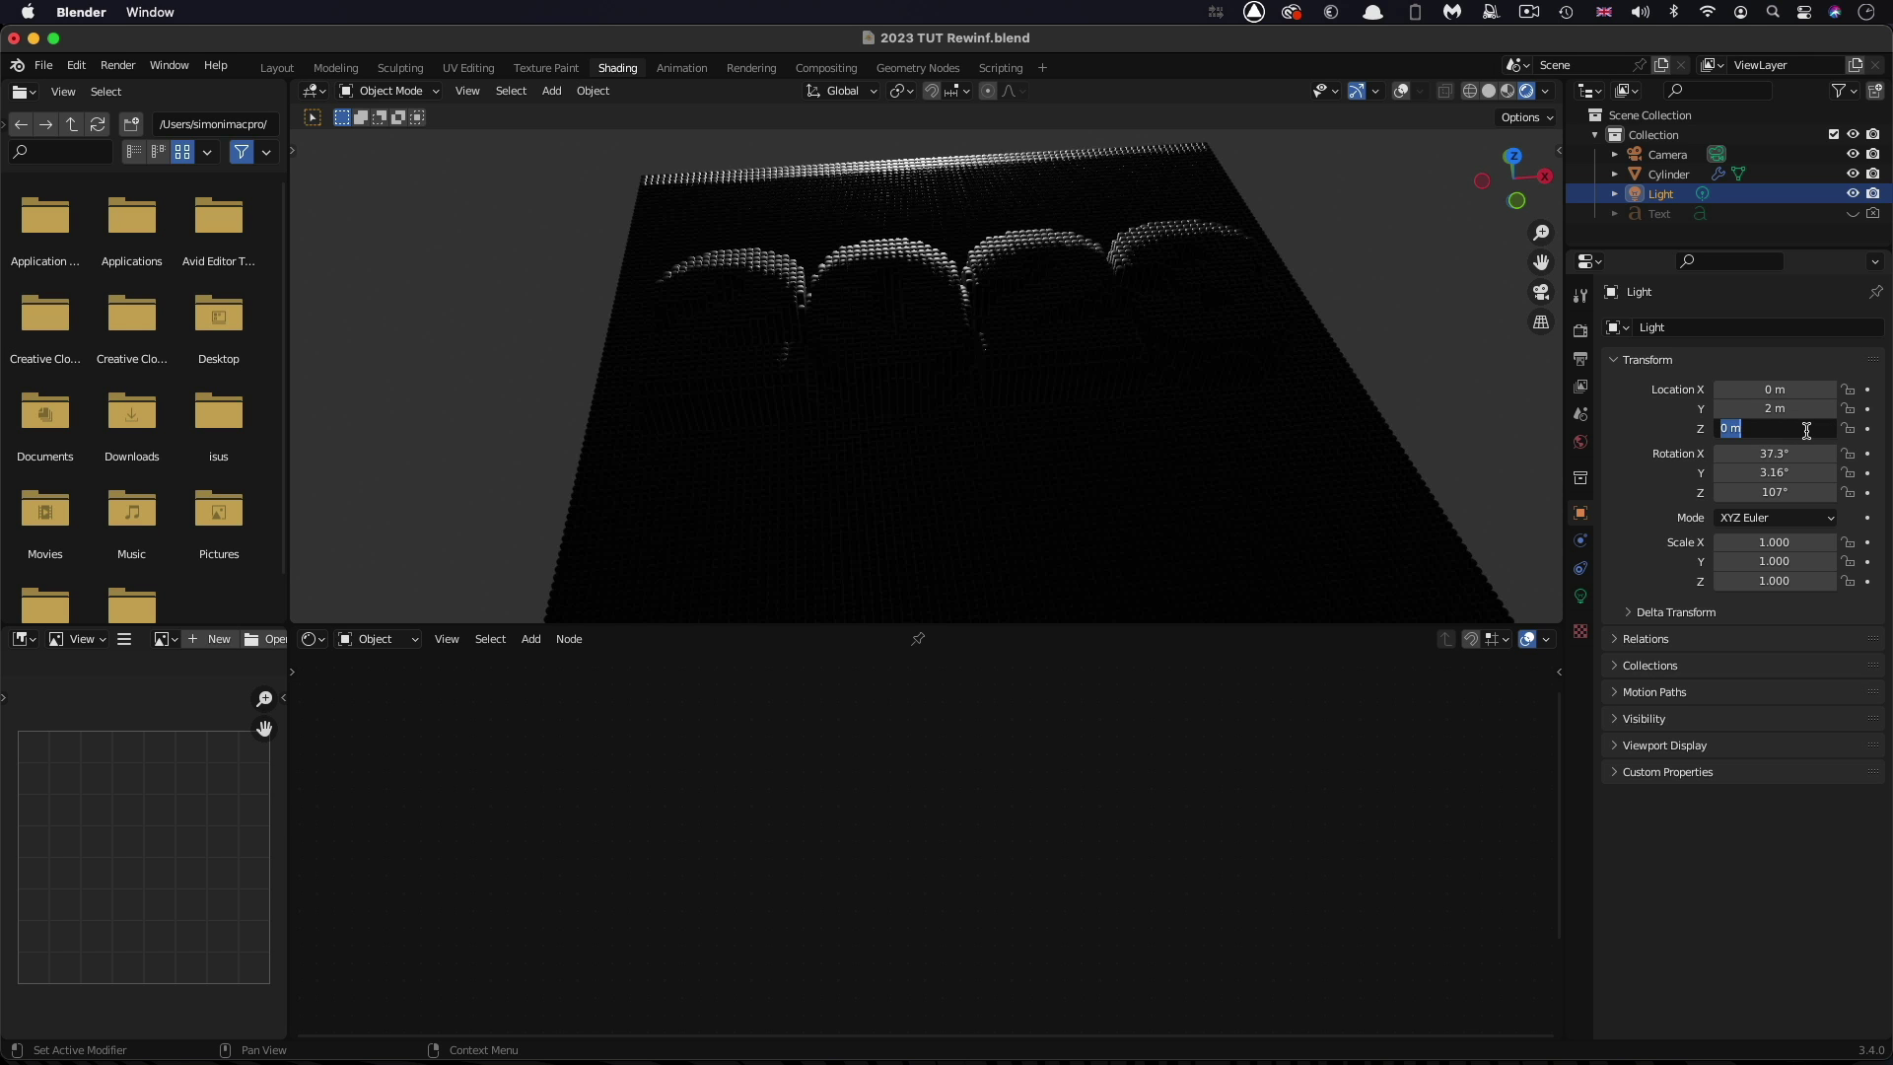
{"action": "type", "text": "1"}
{"action": "key", "text": "Return"}
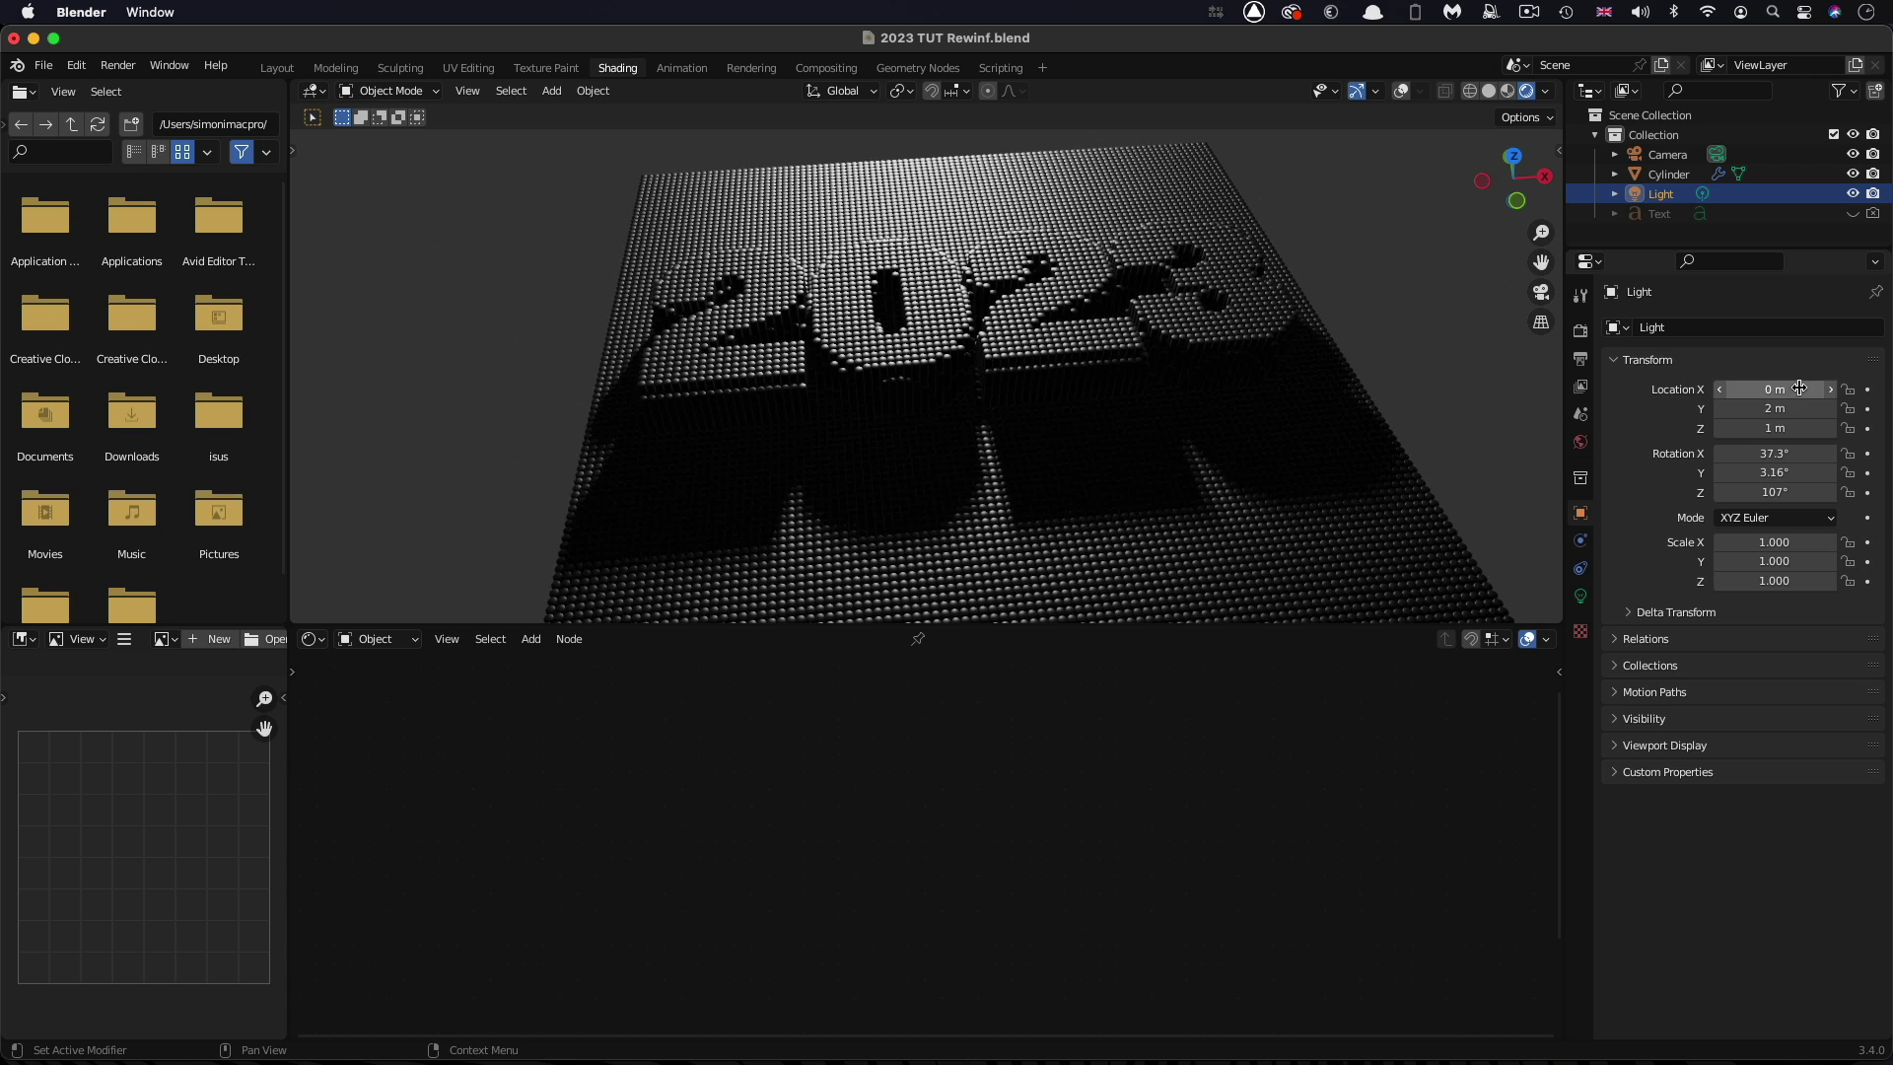
{"action": "mouse_move", "coordinate": [1798, 390]}
{"action": "left_mouse_down"}
{"action": "mouse_move", "coordinate": [1745, 389]}
{"action": "mouse_move", "coordinate": [1809, 389]}
{"action": "left_mouse_up"}
{"action": "left_click", "coordinate": [1808, 388]}
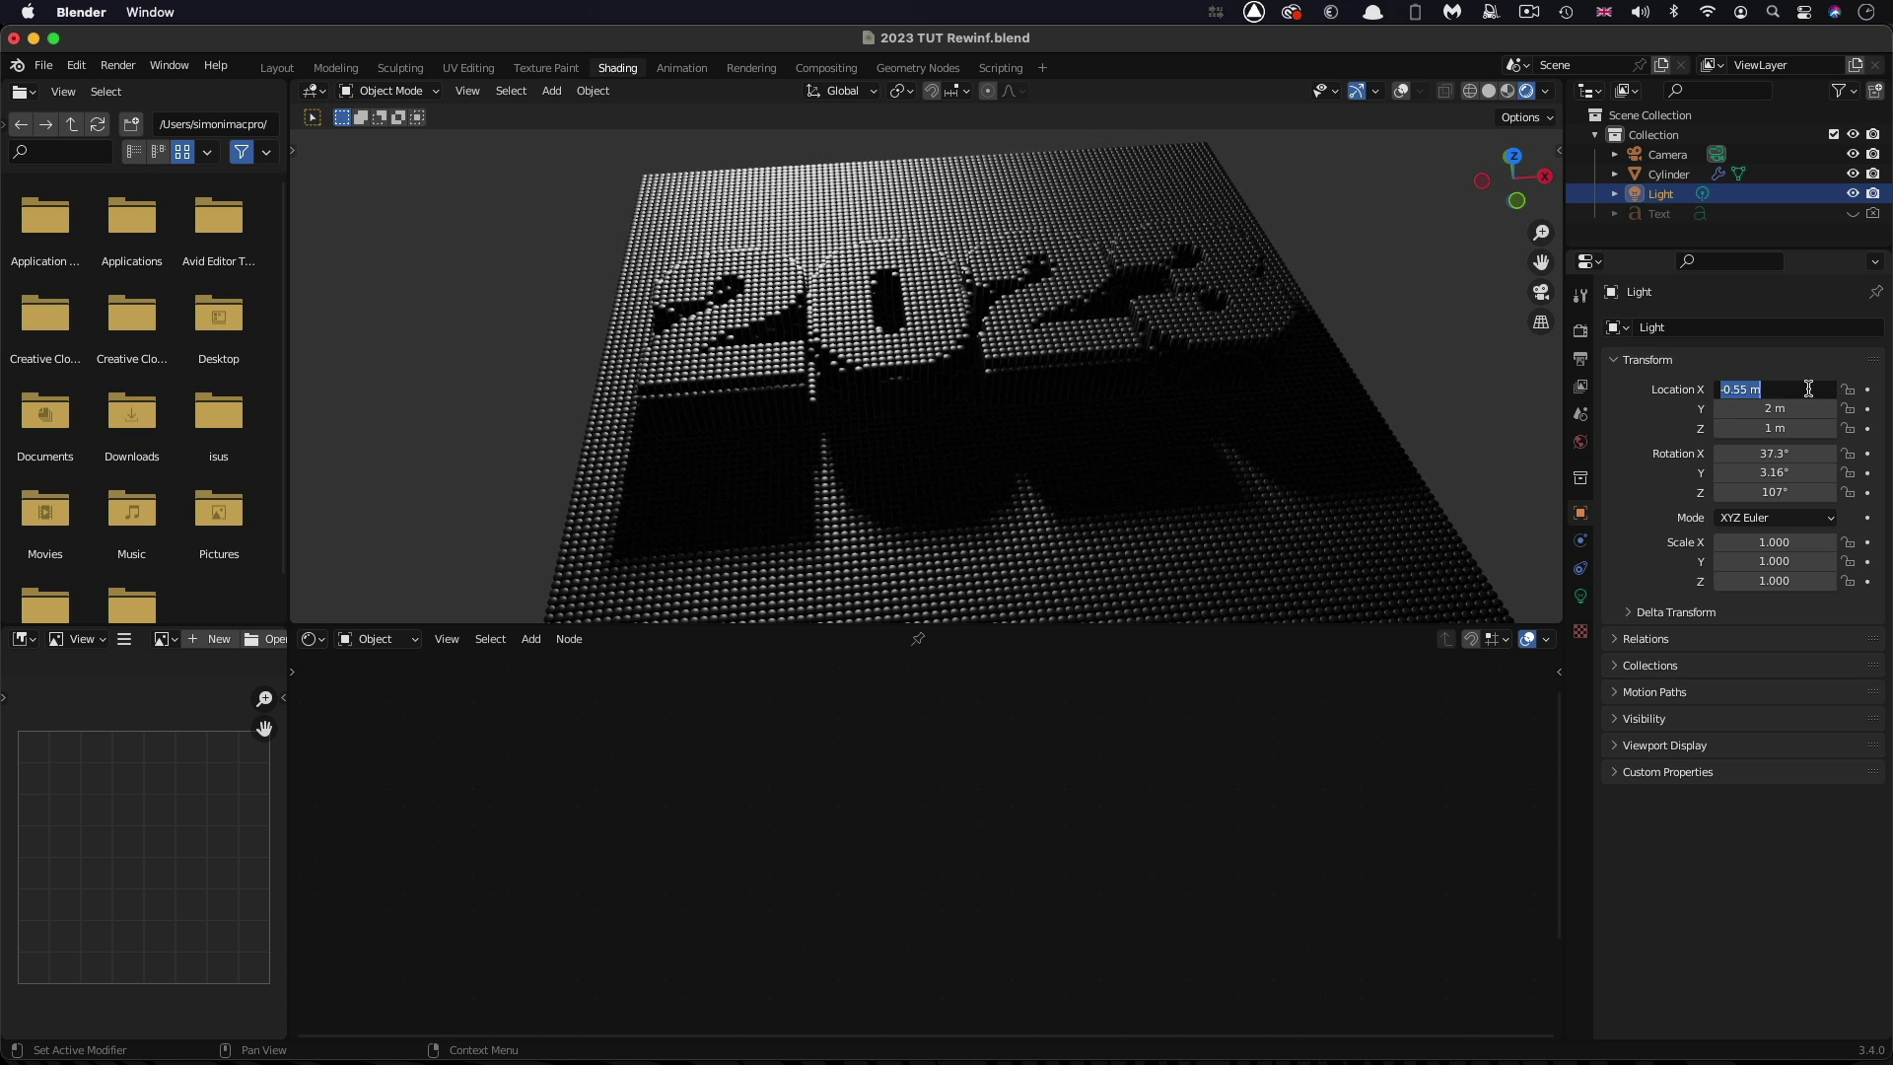
{"action": "type", "text": "0.5"}
{"action": "key", "text": "Return"}
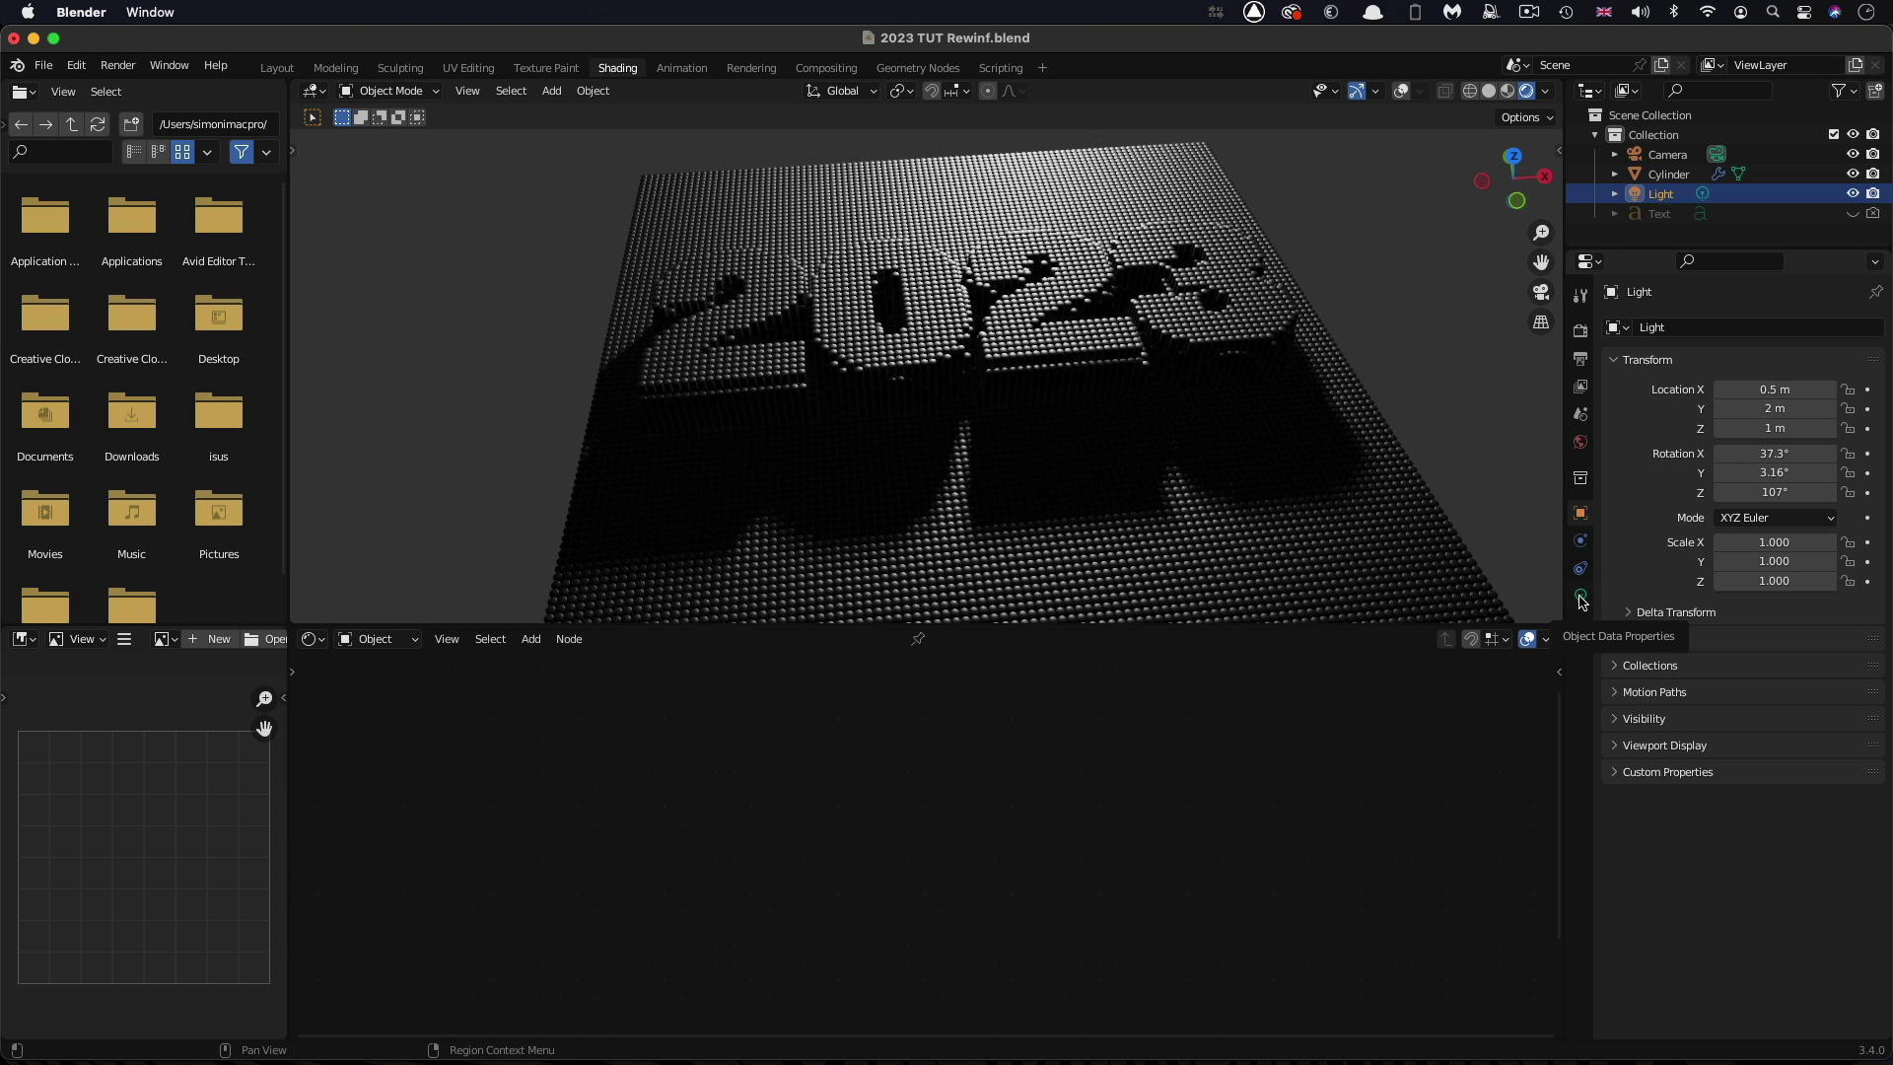
Set the point light's color to orange with hue about 0.059 and saturation about 0.865
{"action": "left_click", "coordinate": [1580, 597]}
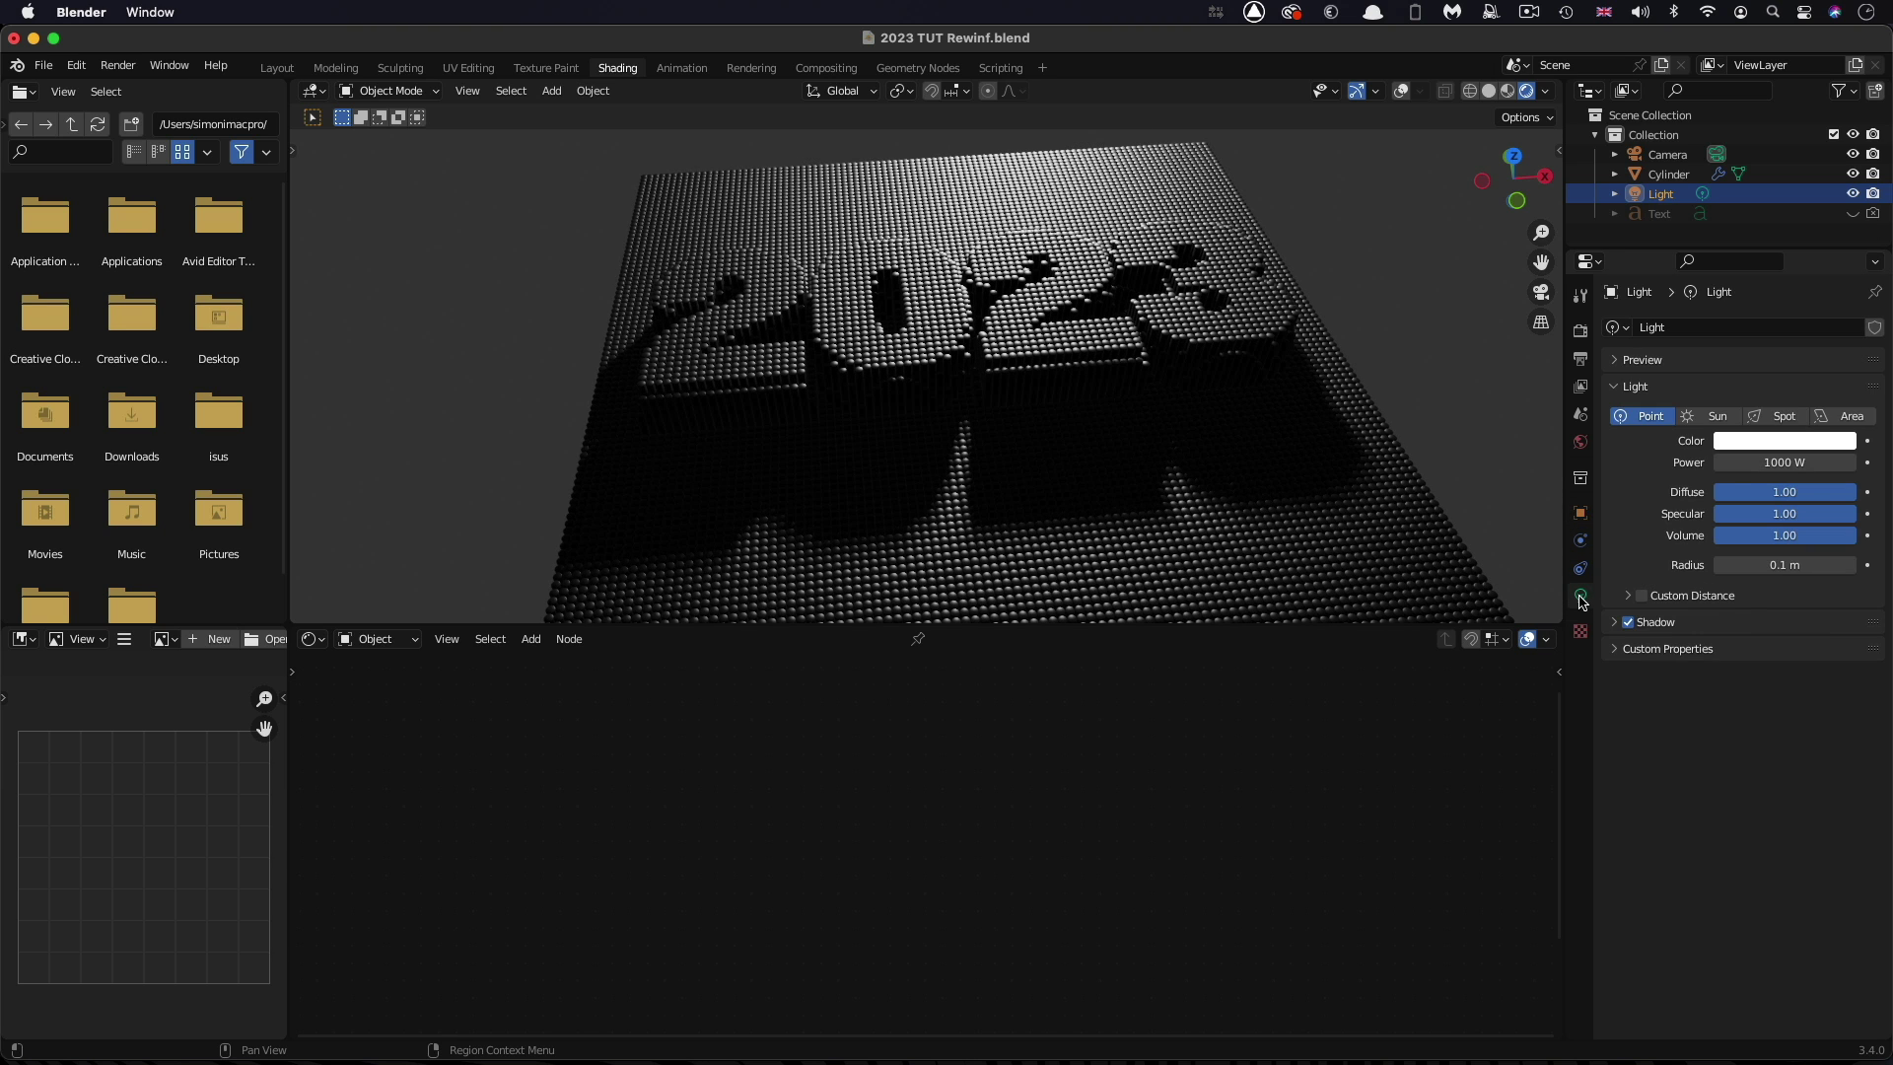
{"action": "left_click", "coordinate": [1784, 443]}
{"action": "left_click_drag", "start_coordinate": [1757, 252], "coordinate": [1732, 289]}
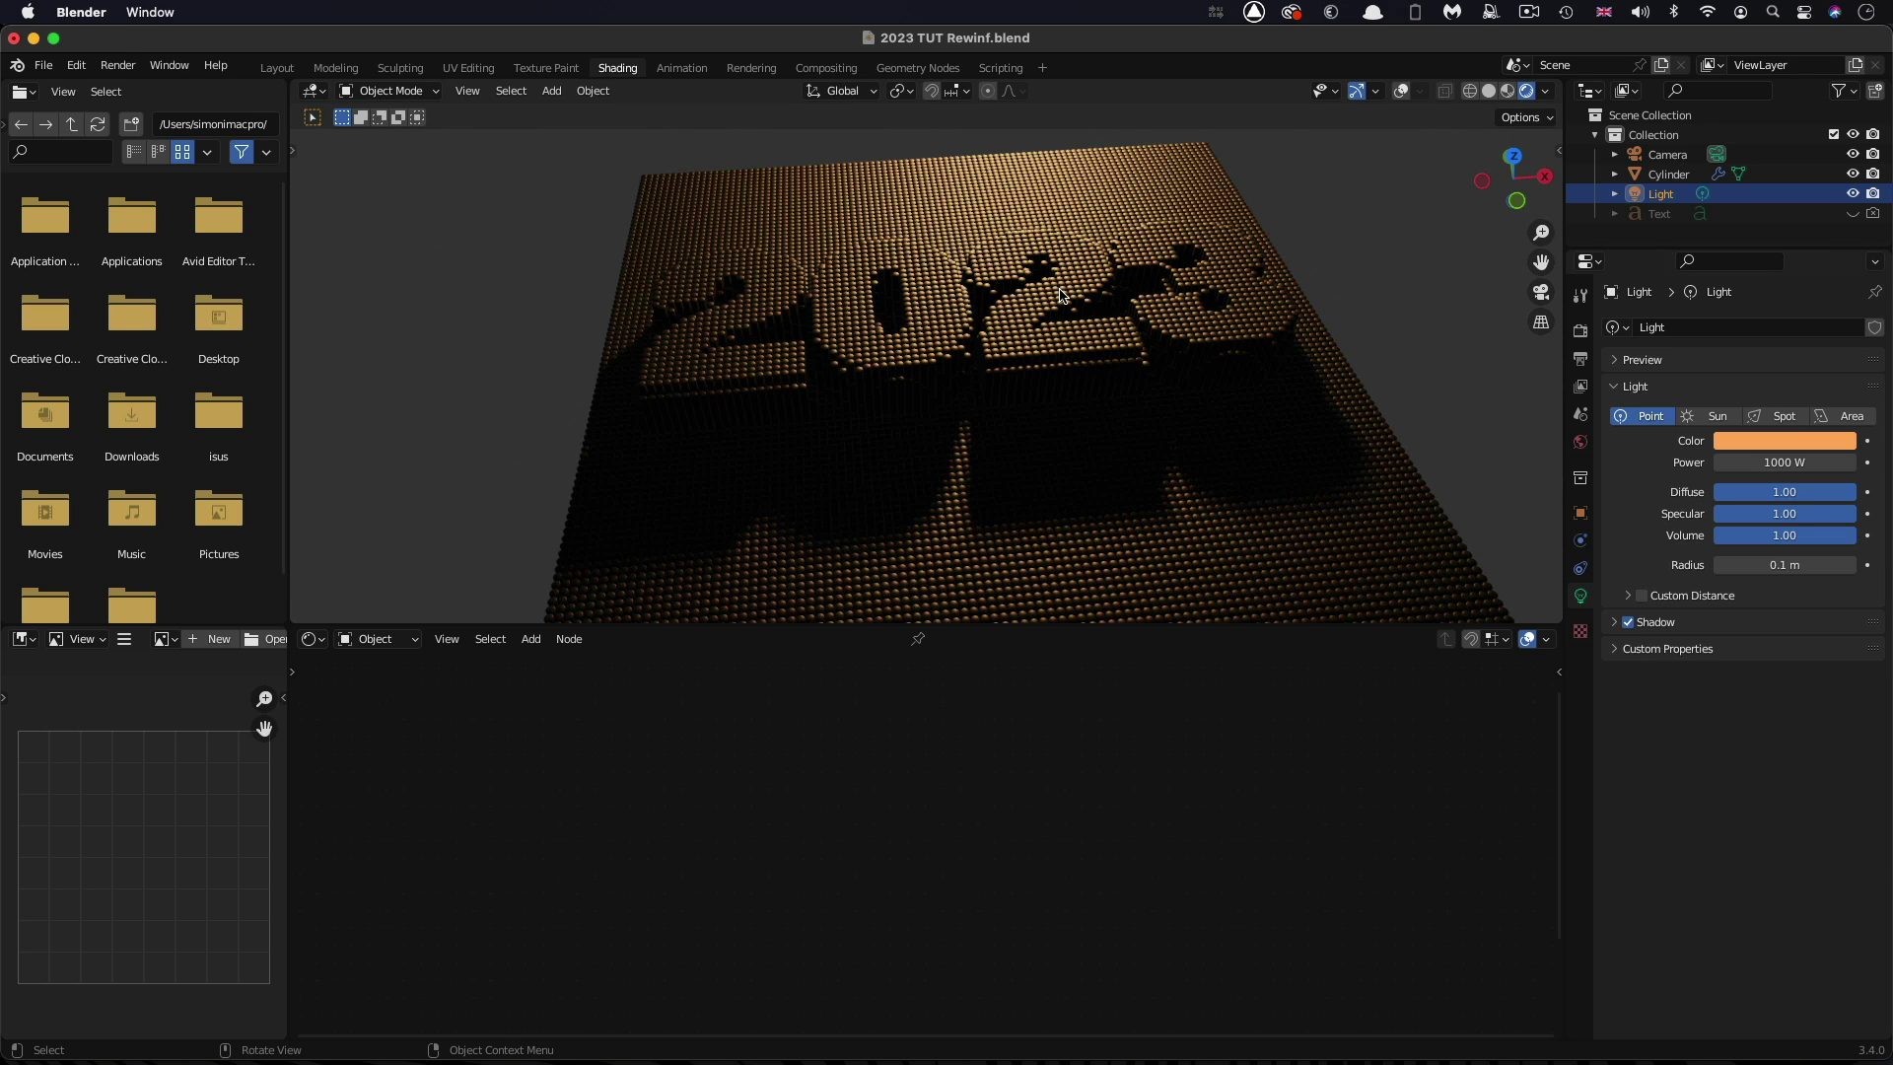
Duplicate the orange light in place and set the copy's Y location to -2 m
{"action": "key", "text": "shift+d"}
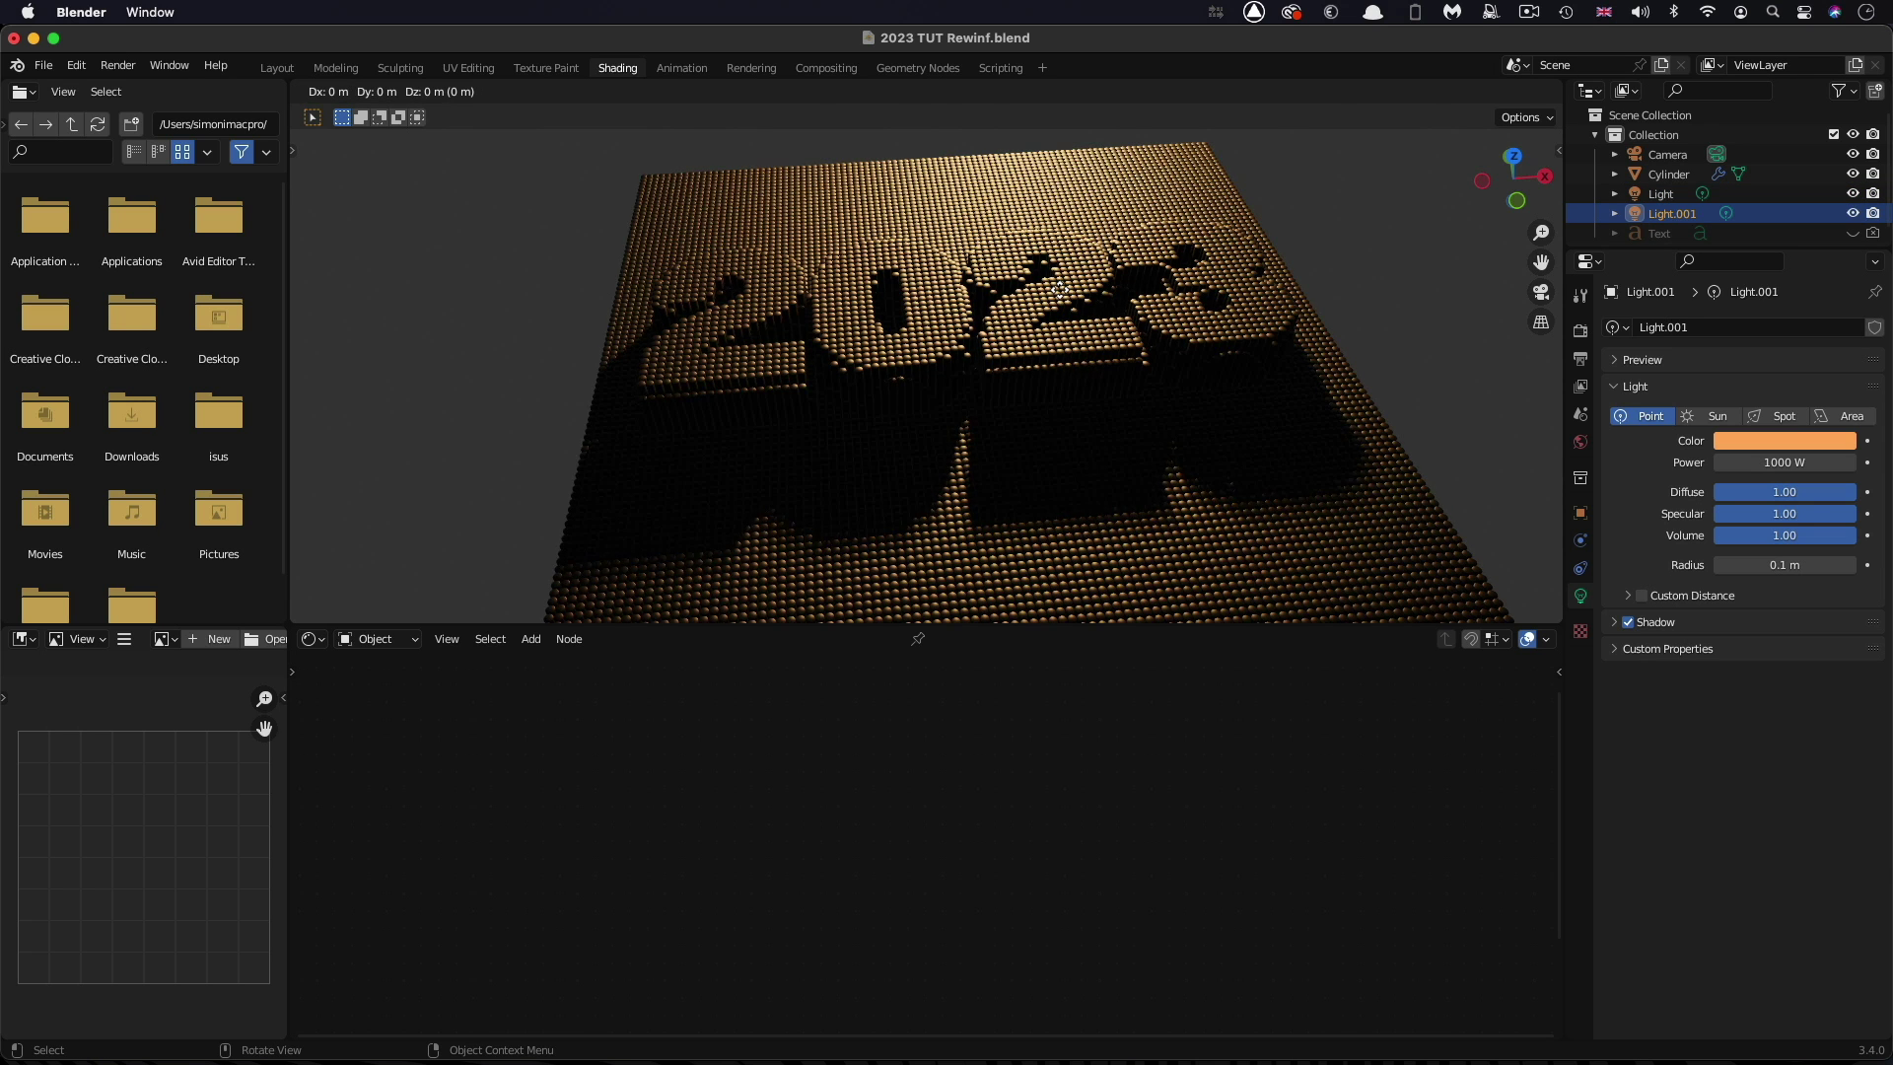
{"action": "left_click", "coordinate": [1060, 296]}
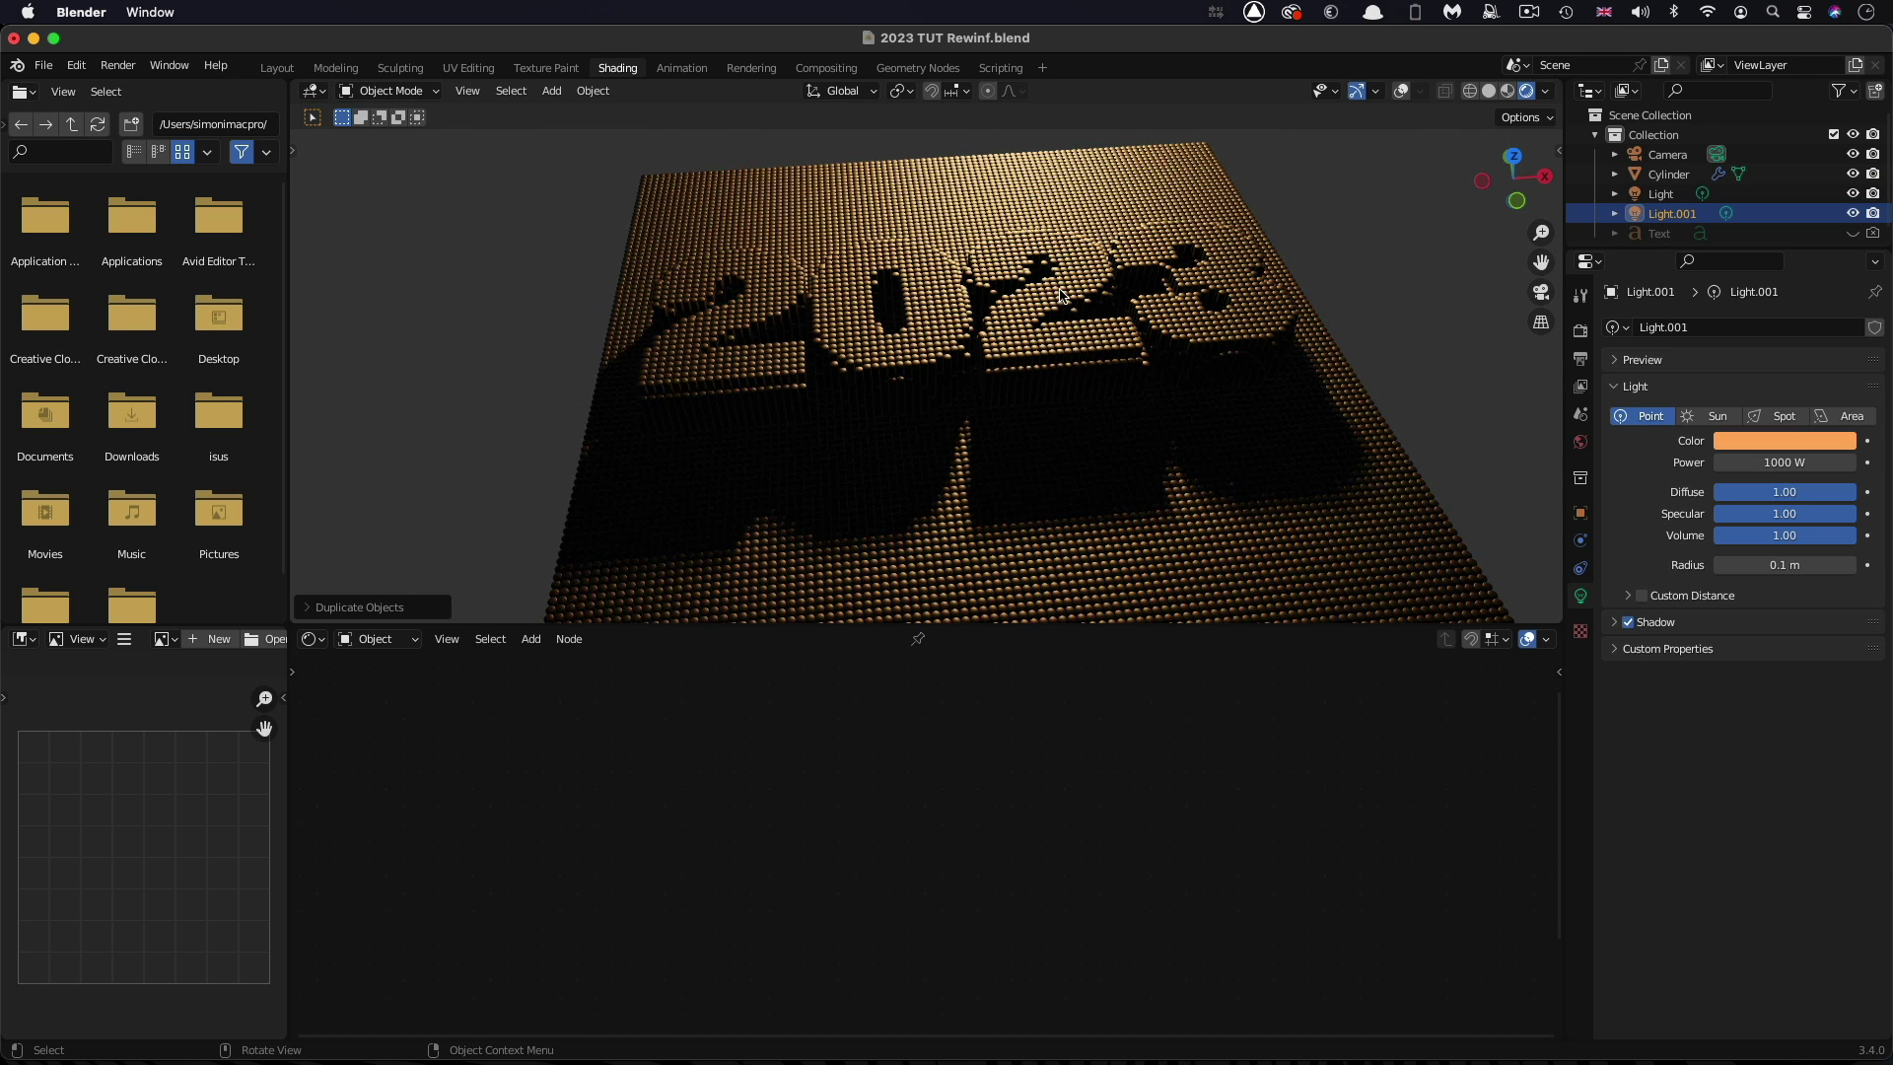
{"action": "left_click", "coordinate": [1686, 214]}
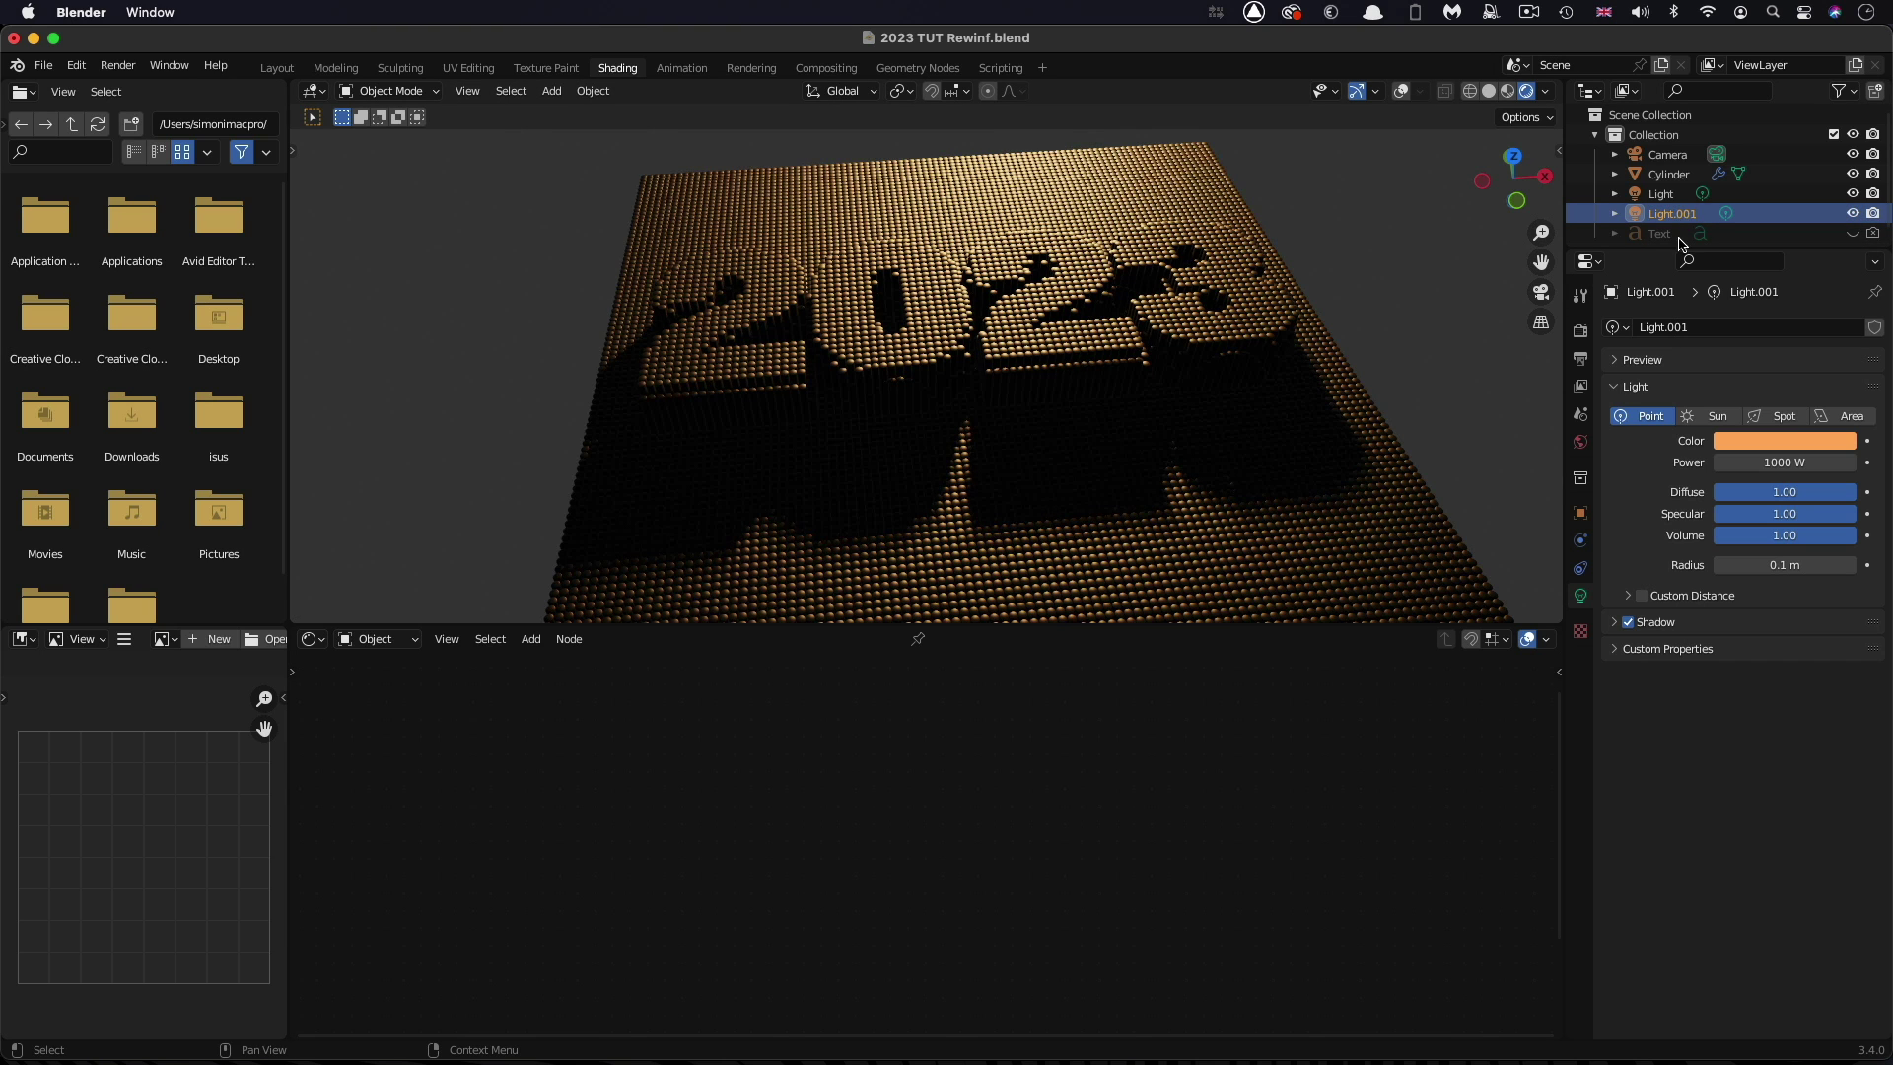
{"action": "left_click", "coordinate": [1580, 512]}
{"action": "left_click", "coordinate": [1779, 408]}
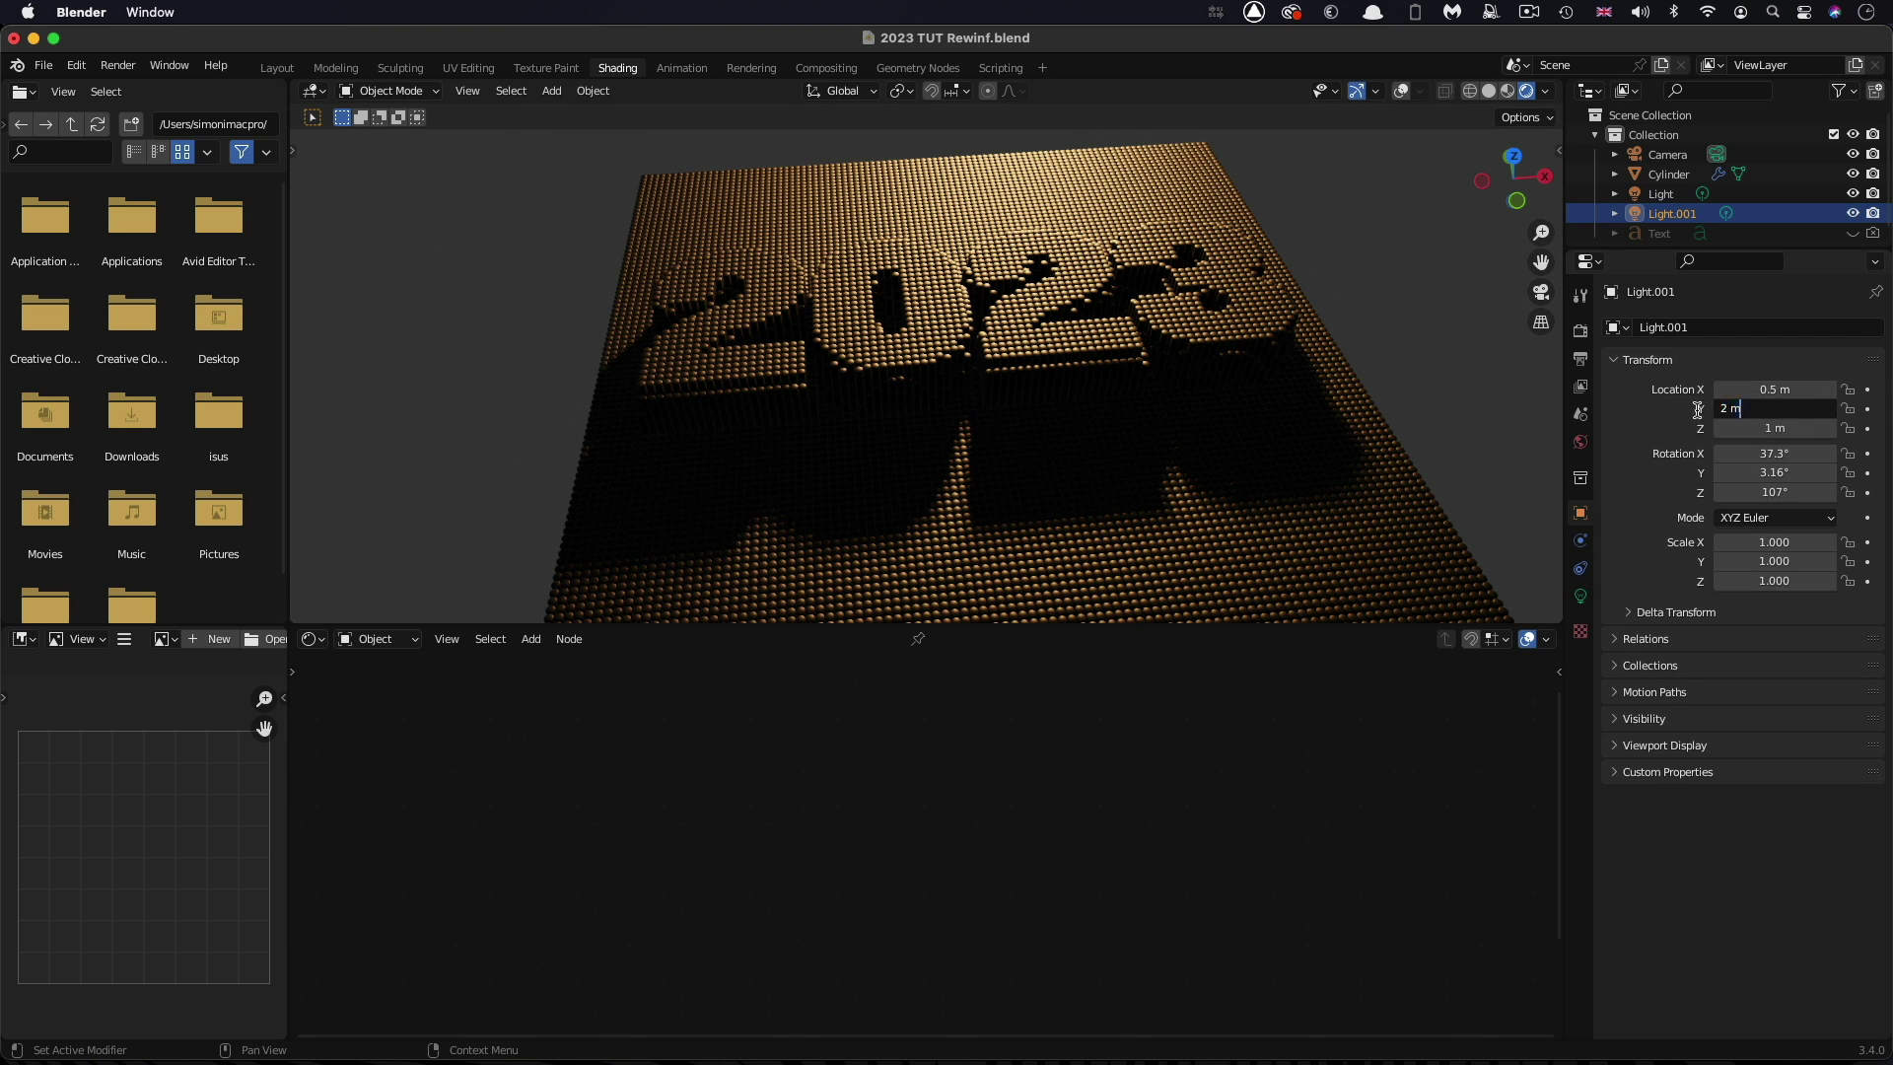
{"action": "key", "text": "BackSpace"}
{"action": "key", "text": "Return"}
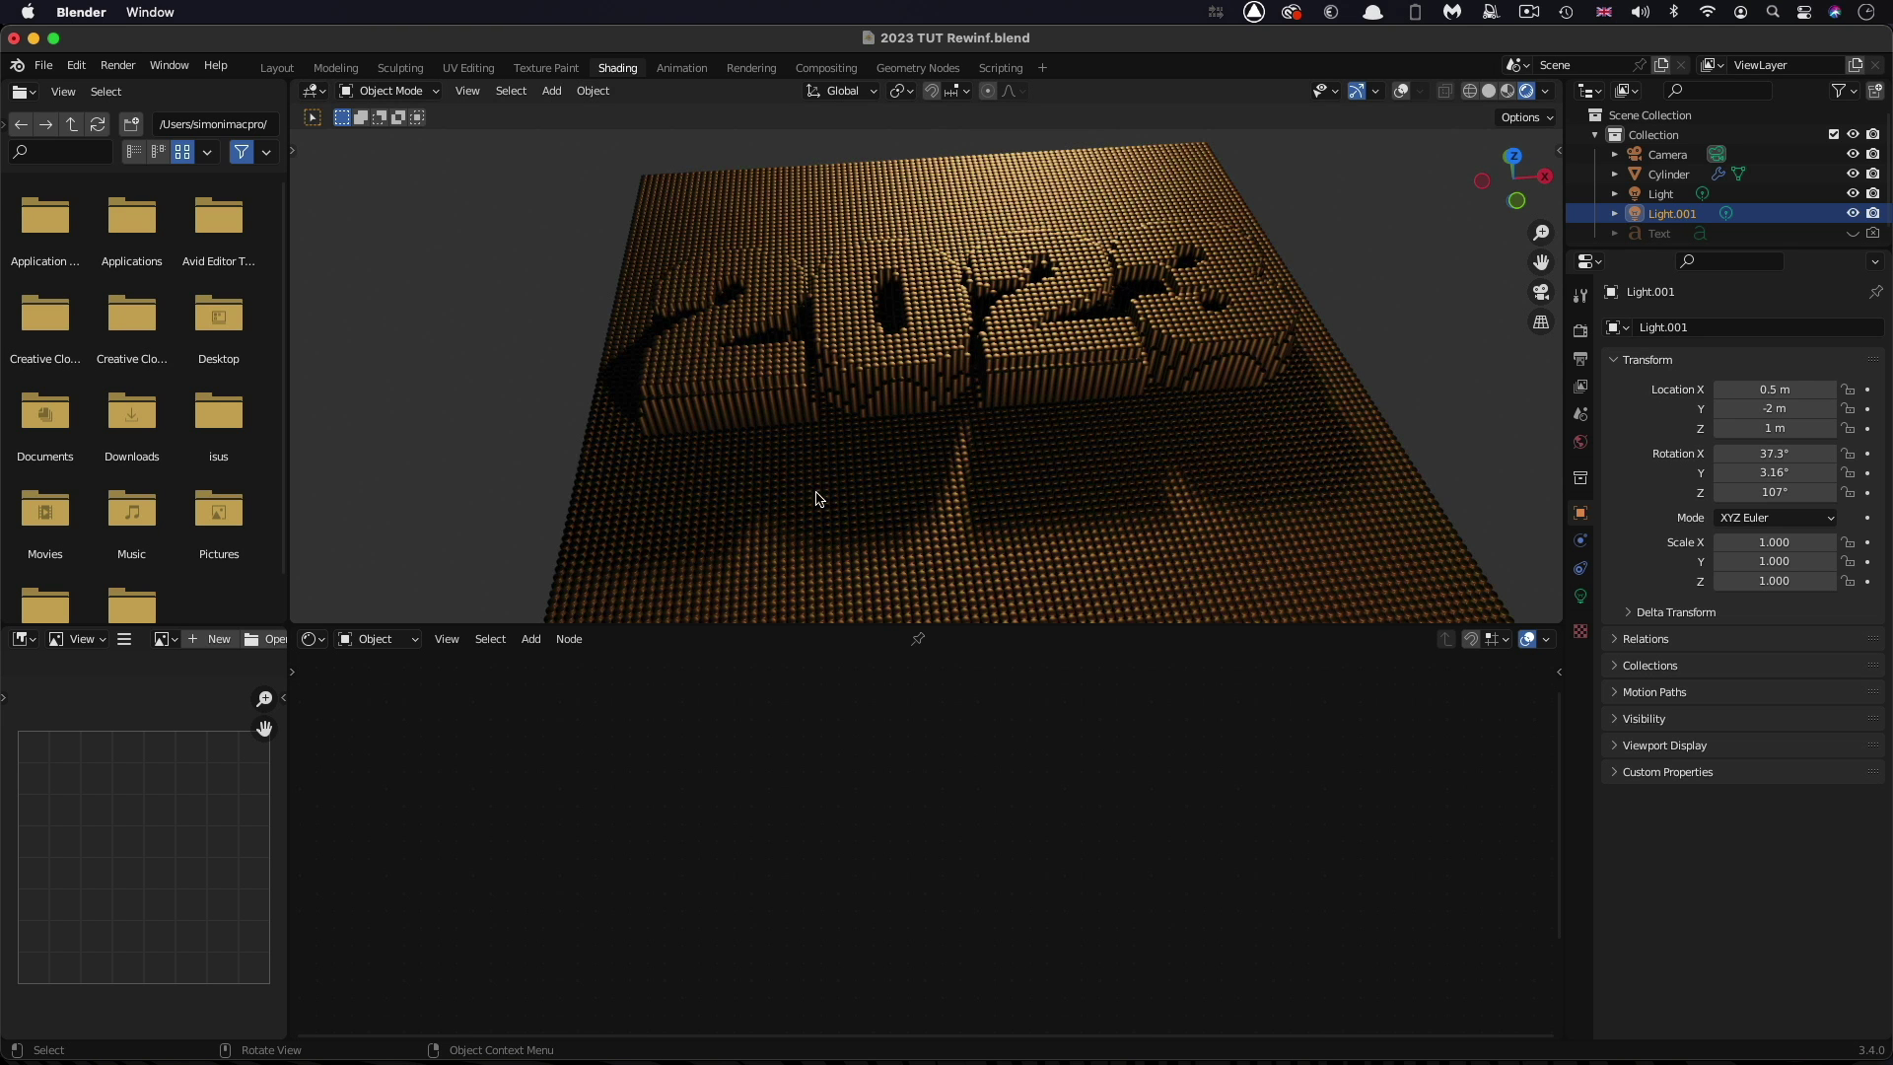
Set the duplicated light's color to blue, hue about 0.612 and saturation about 0.812, and its power to 500 W
{"action": "left_click", "coordinate": [1581, 597]}
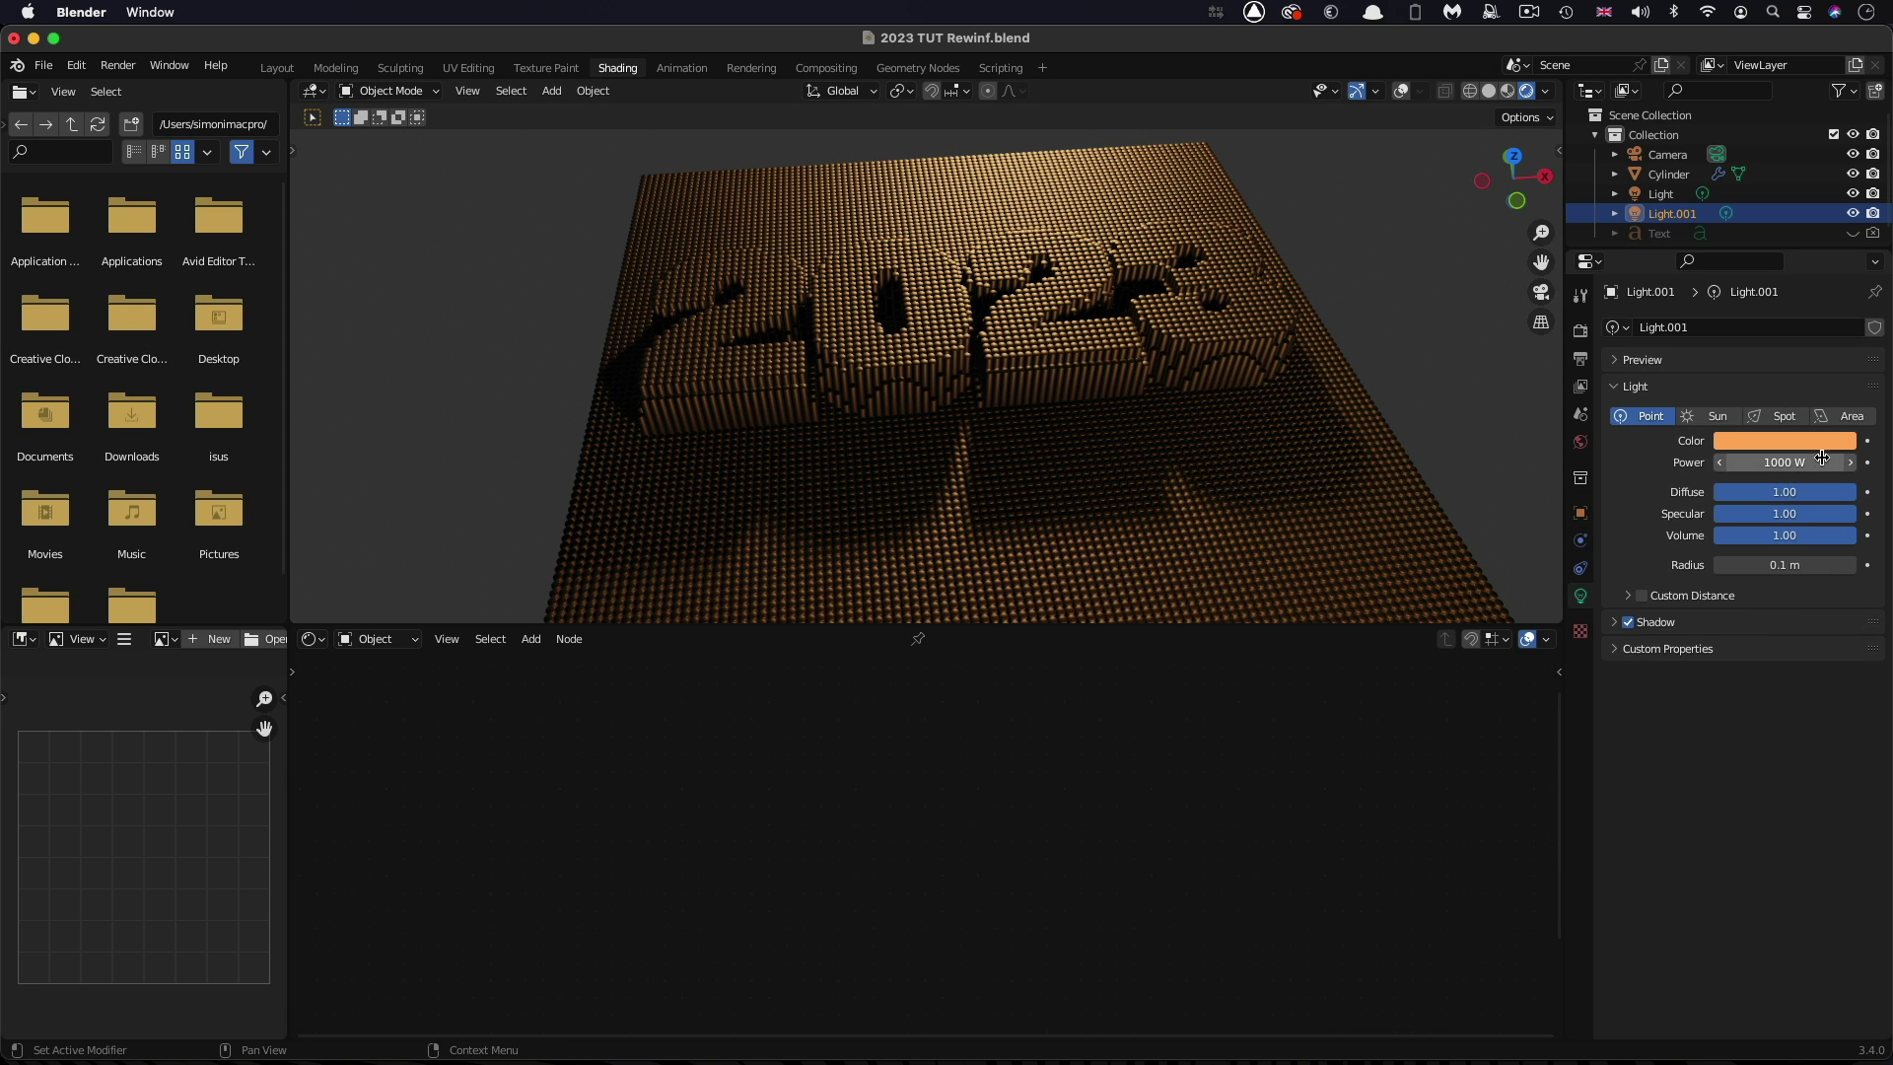
{"action": "left_click", "coordinate": [1792, 448]}
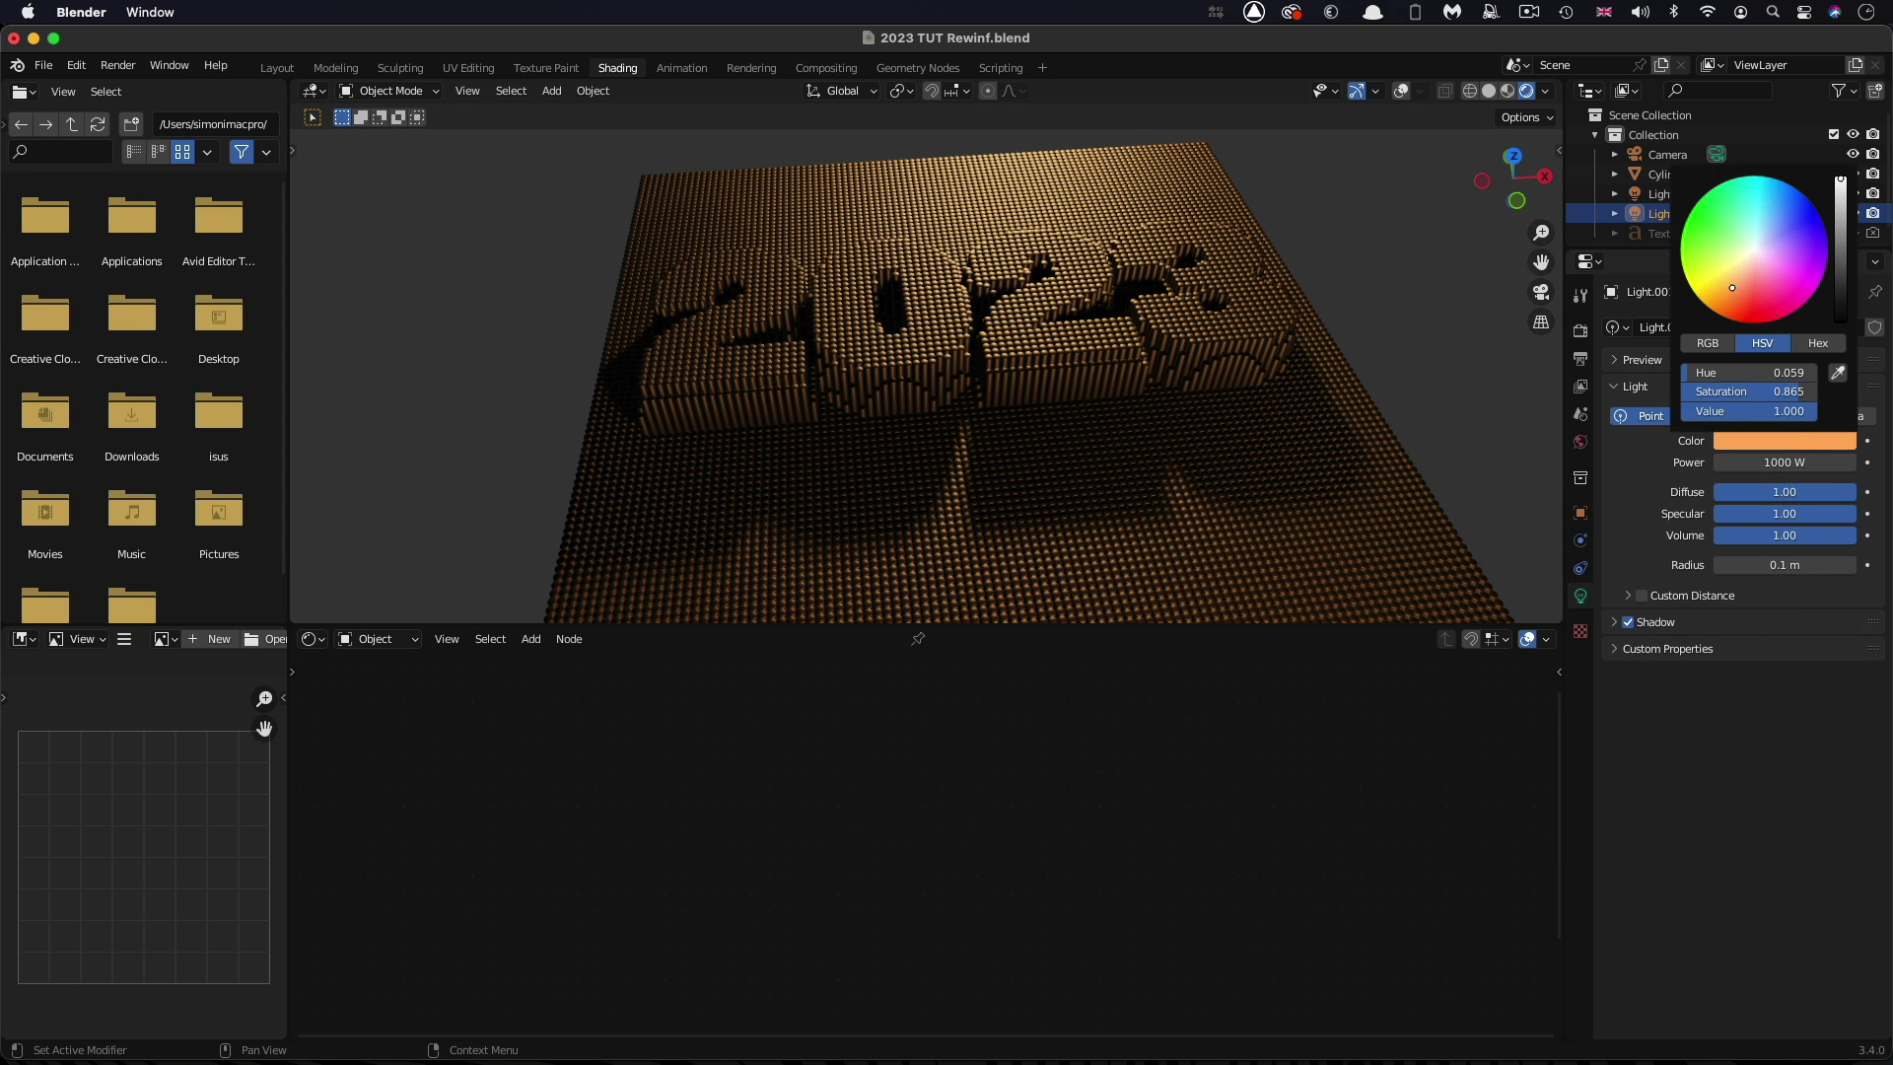
{"action": "left_click_drag", "start_coordinate": [1731, 287], "coordinate": [1775, 217]}
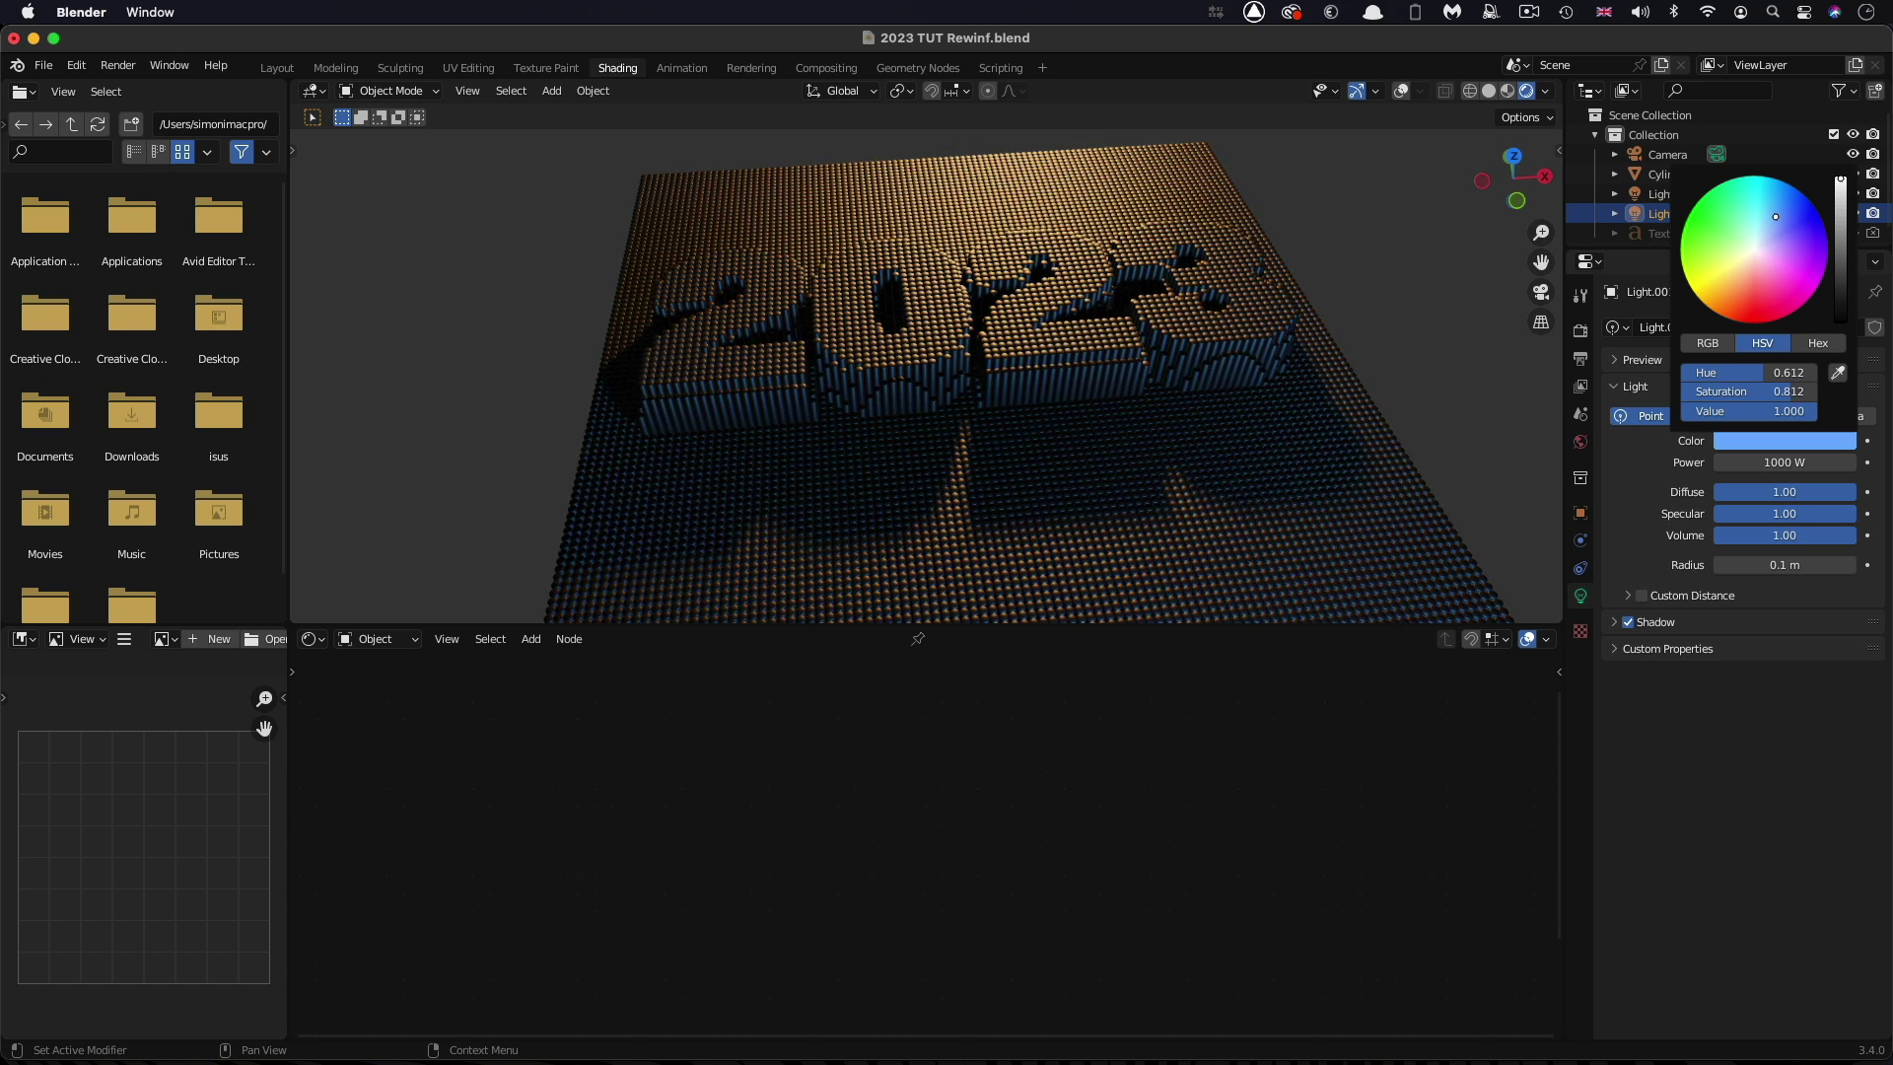
{"action": "left_click", "coordinate": [1785, 462]}
{"action": "type", "text": "5"}
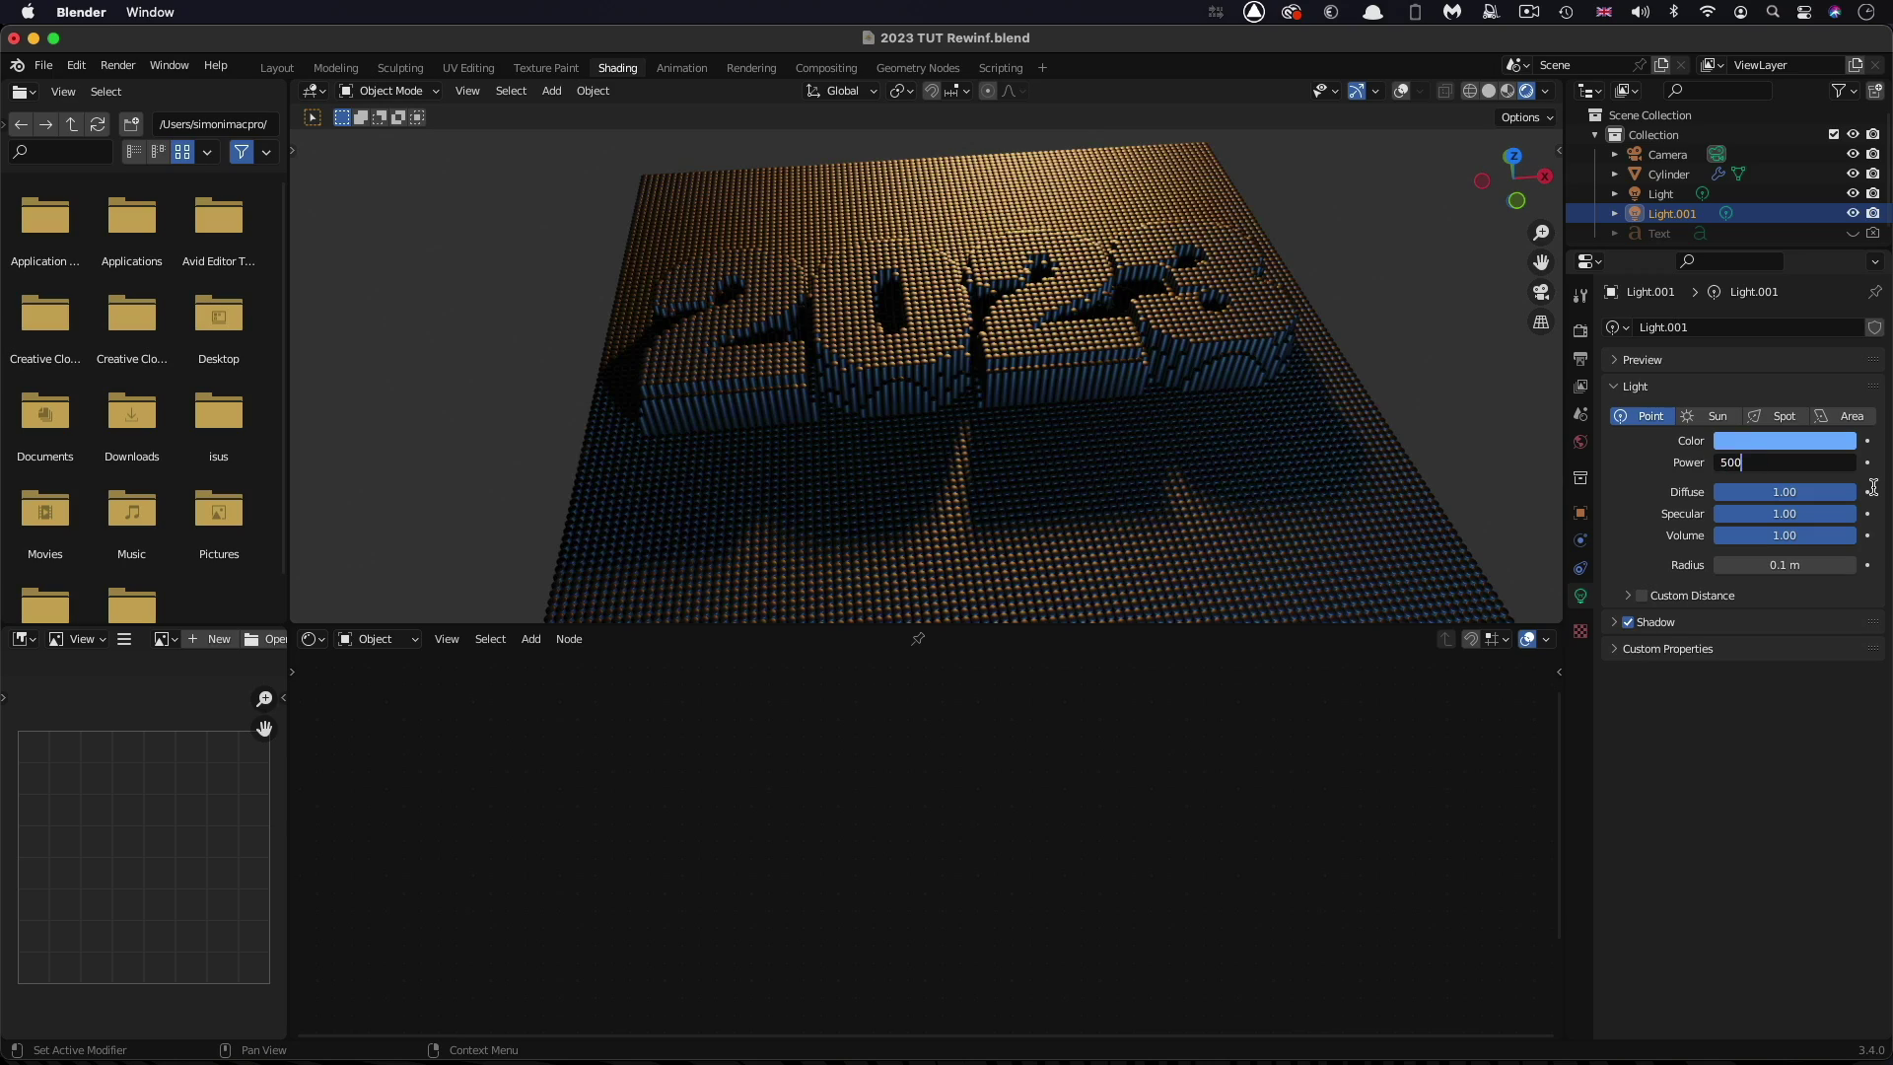
{"action": "type", "text": "00"}
{"action": "key", "text": "Return"}
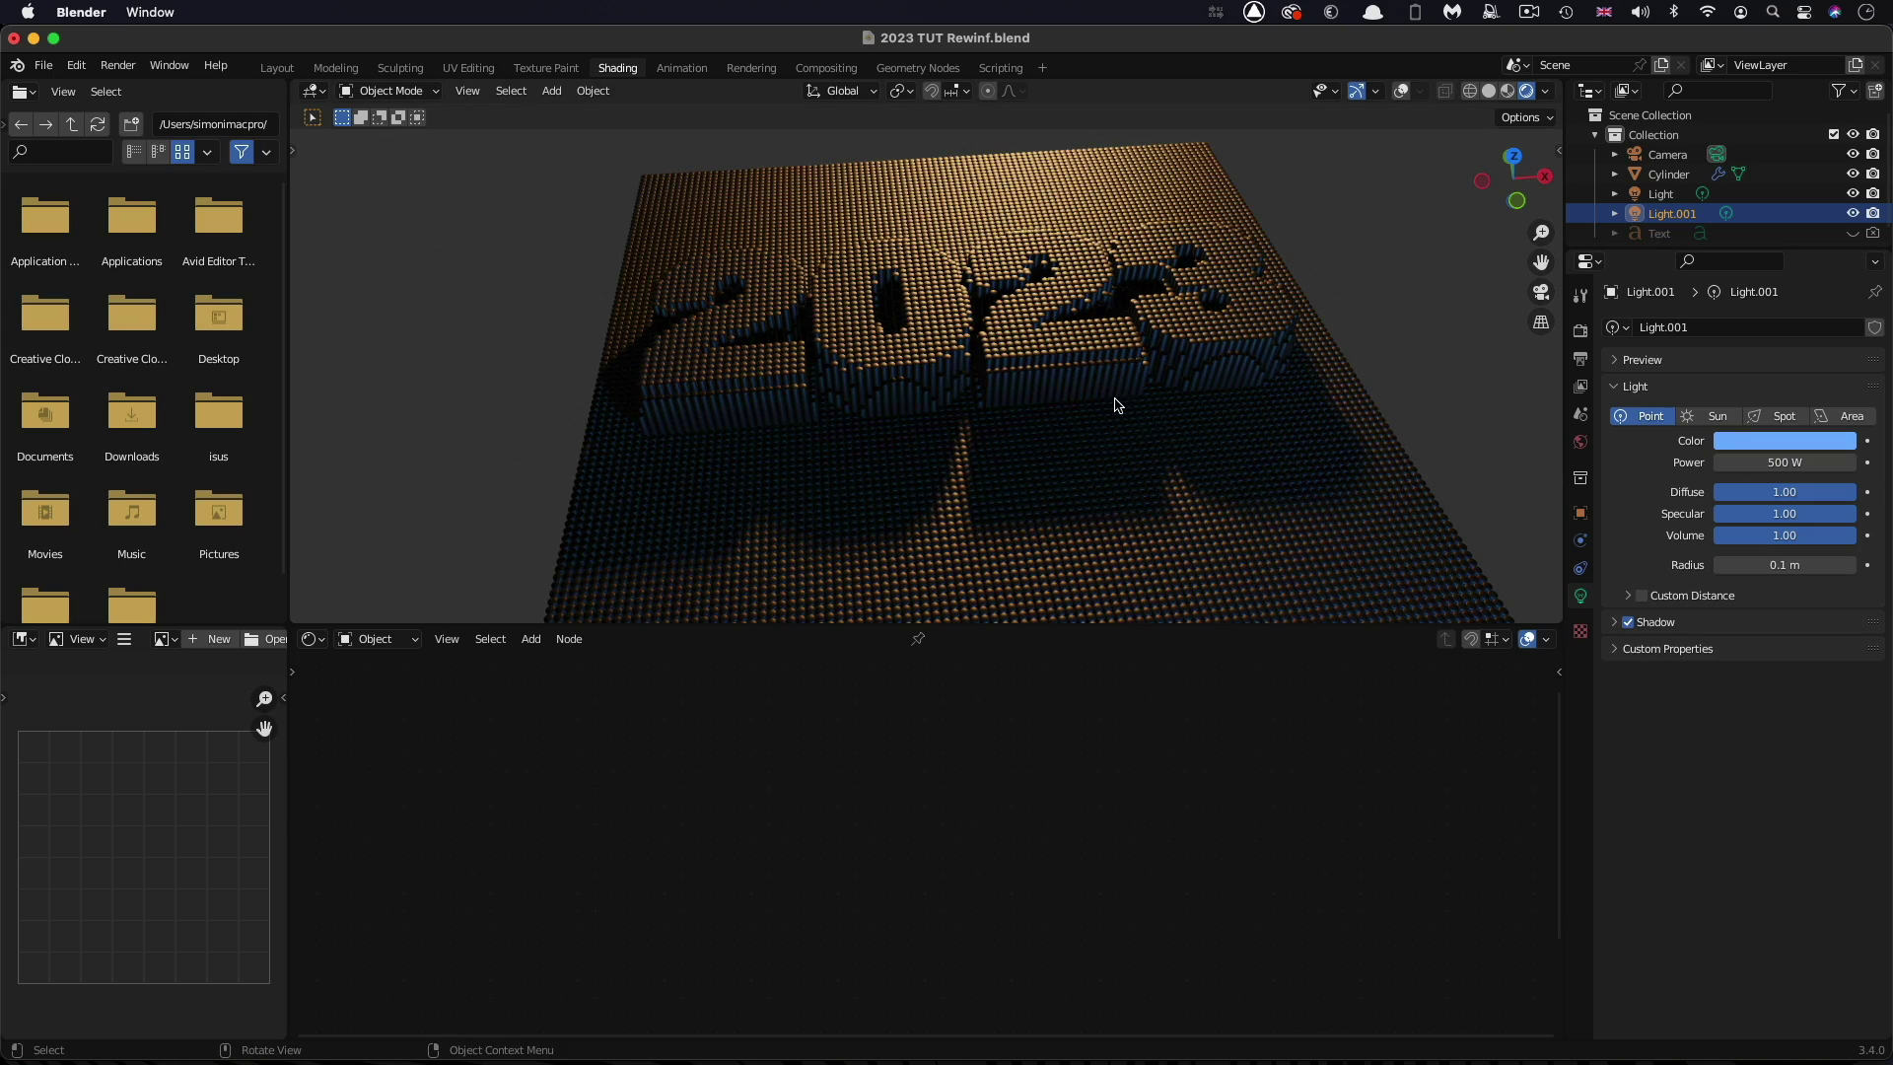
{"action": "scroll", "coordinate": [1117, 405], "scroll_direction": "up", "scroll_amount": 1}
{"action": "scroll", "coordinate": [1117, 405], "scroll_direction": "up", "scroll_amount": 5}
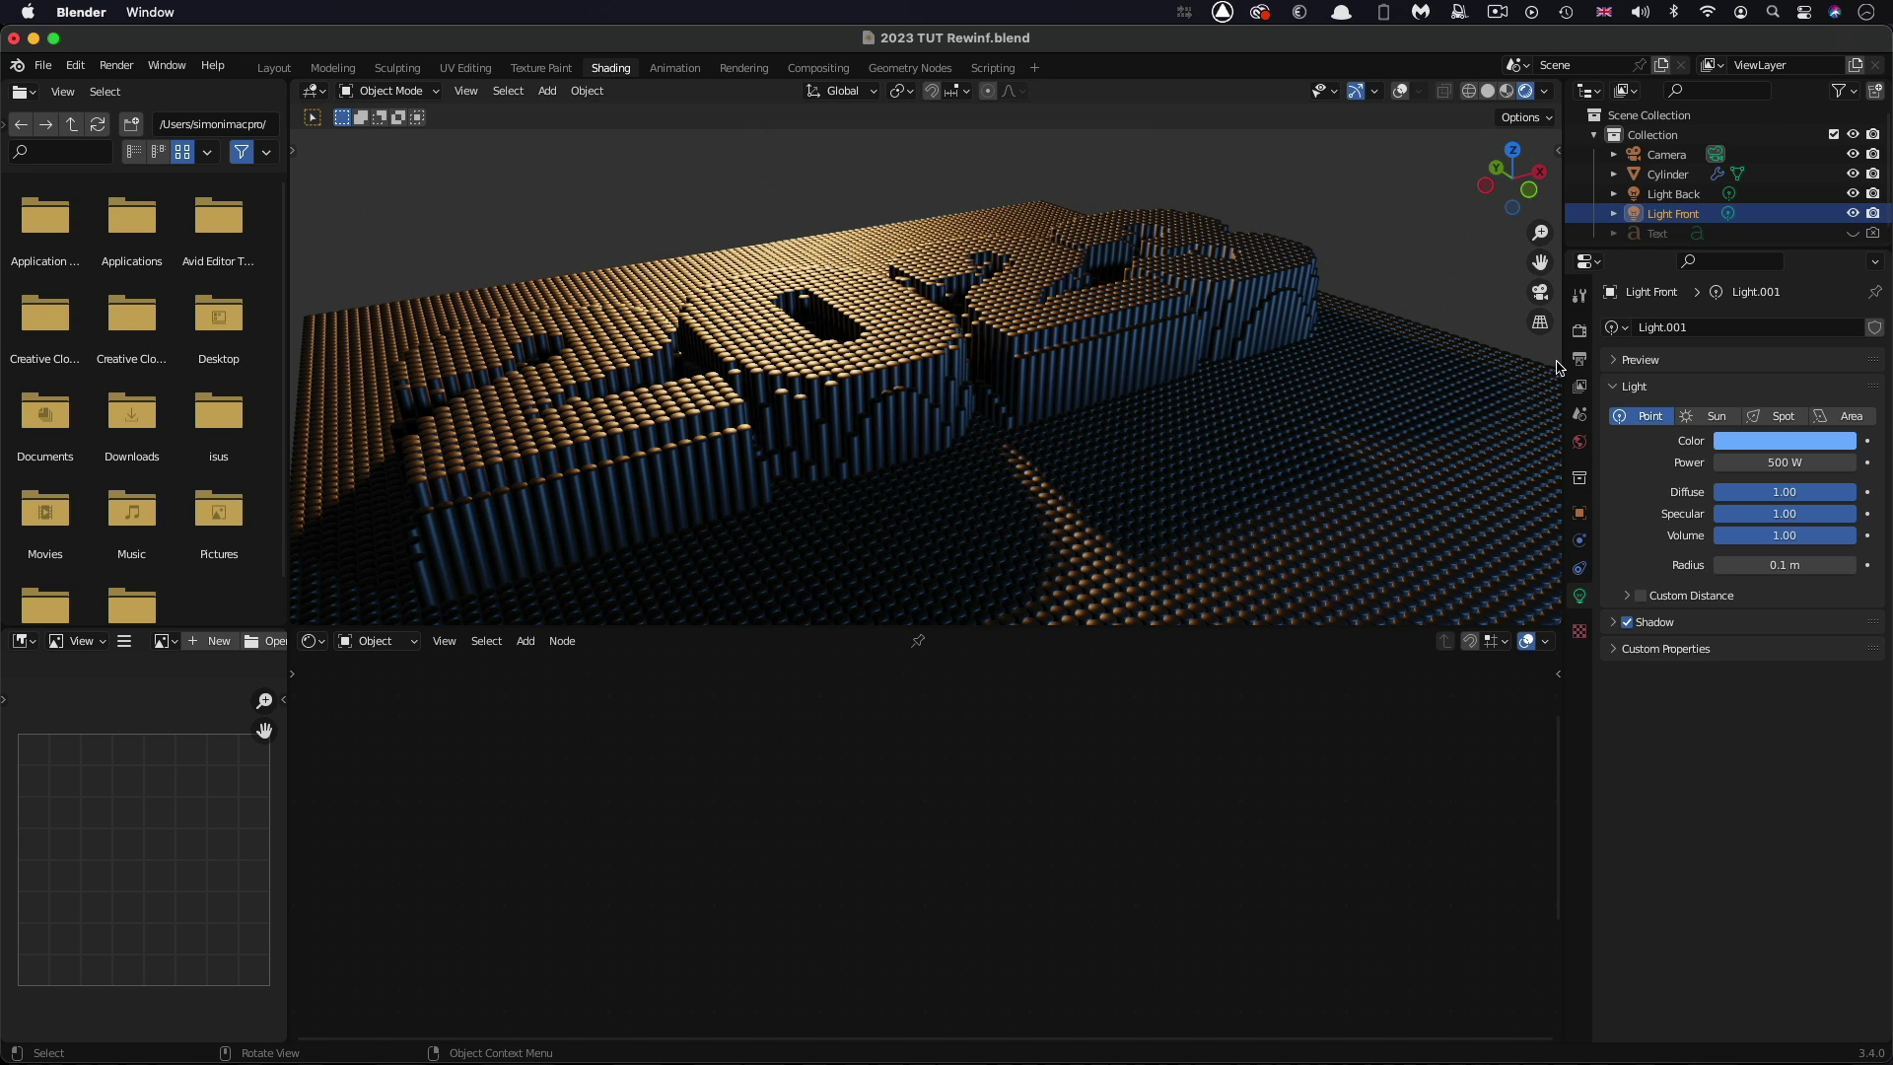
Add a driver to Light Back's X location and reduce its scripted expression to var
{"action": "left_click", "coordinate": [1685, 197]}
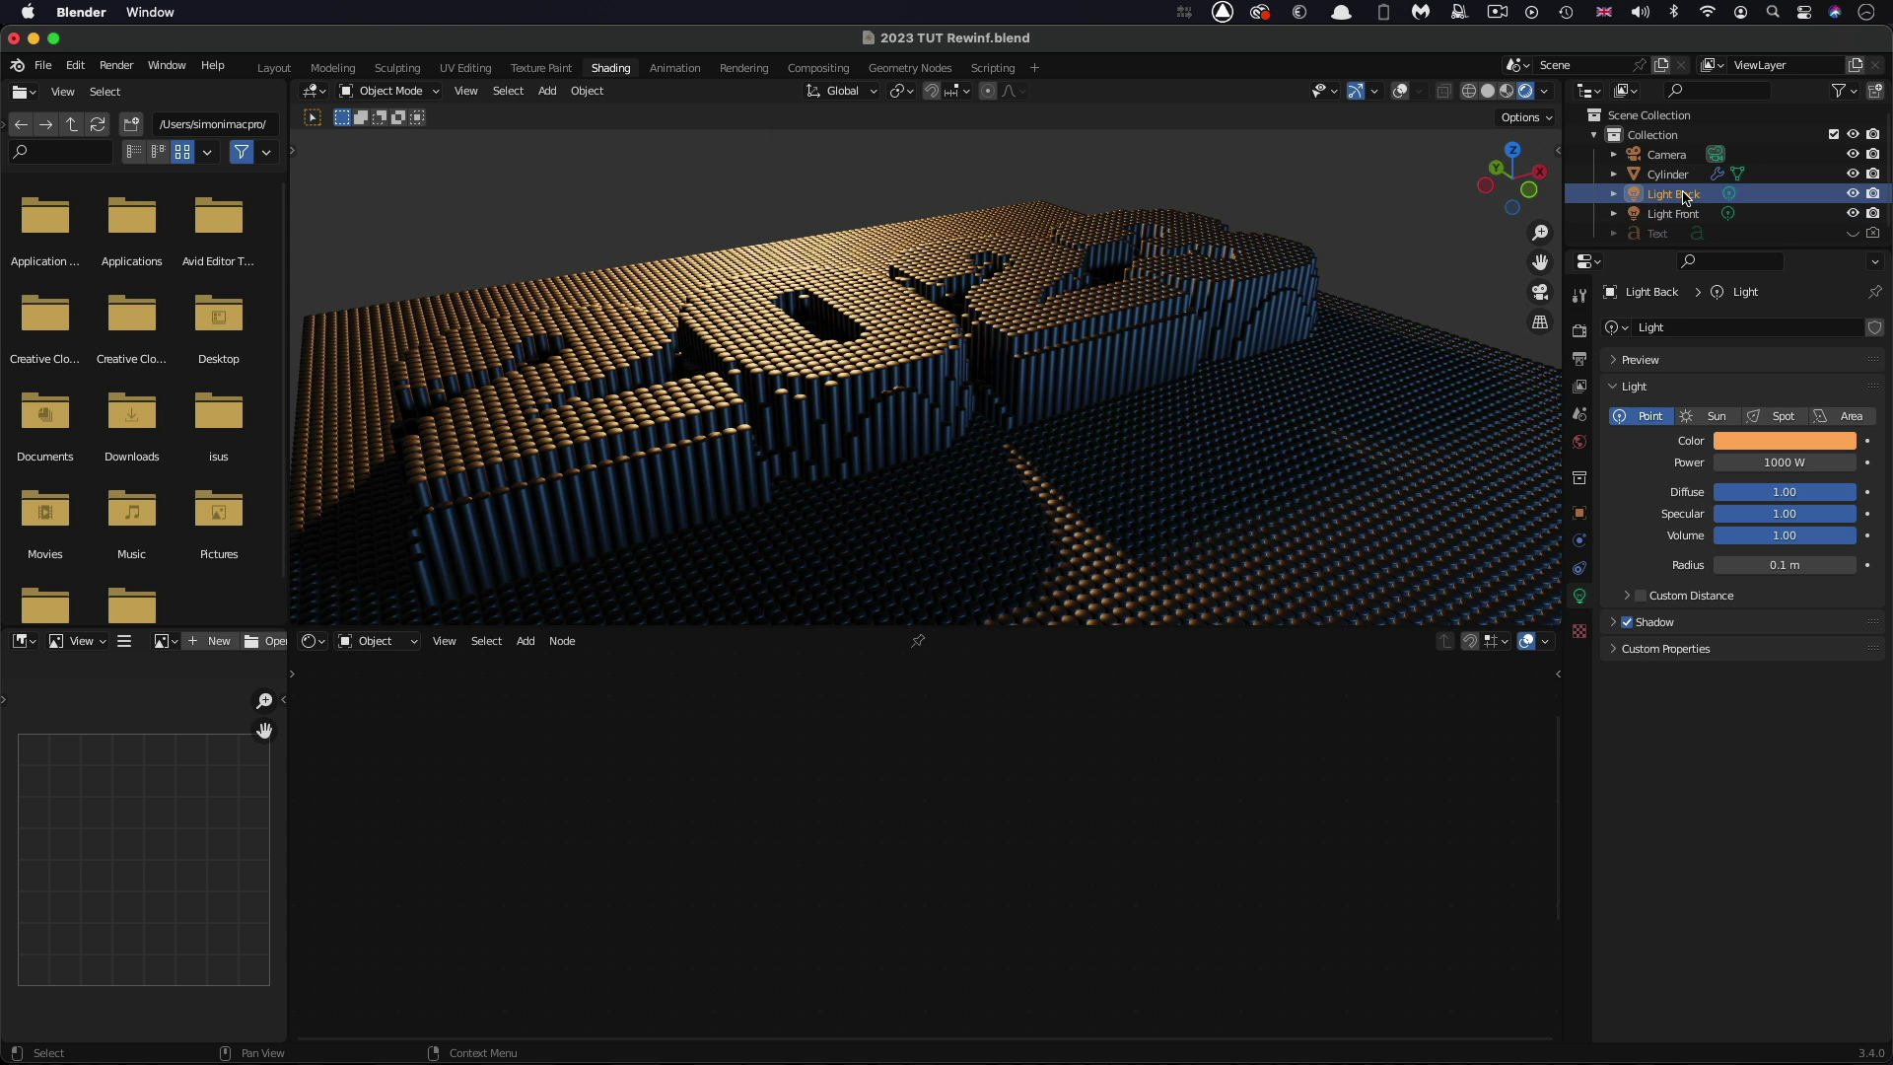
{"action": "left_click", "coordinate": [1581, 513]}
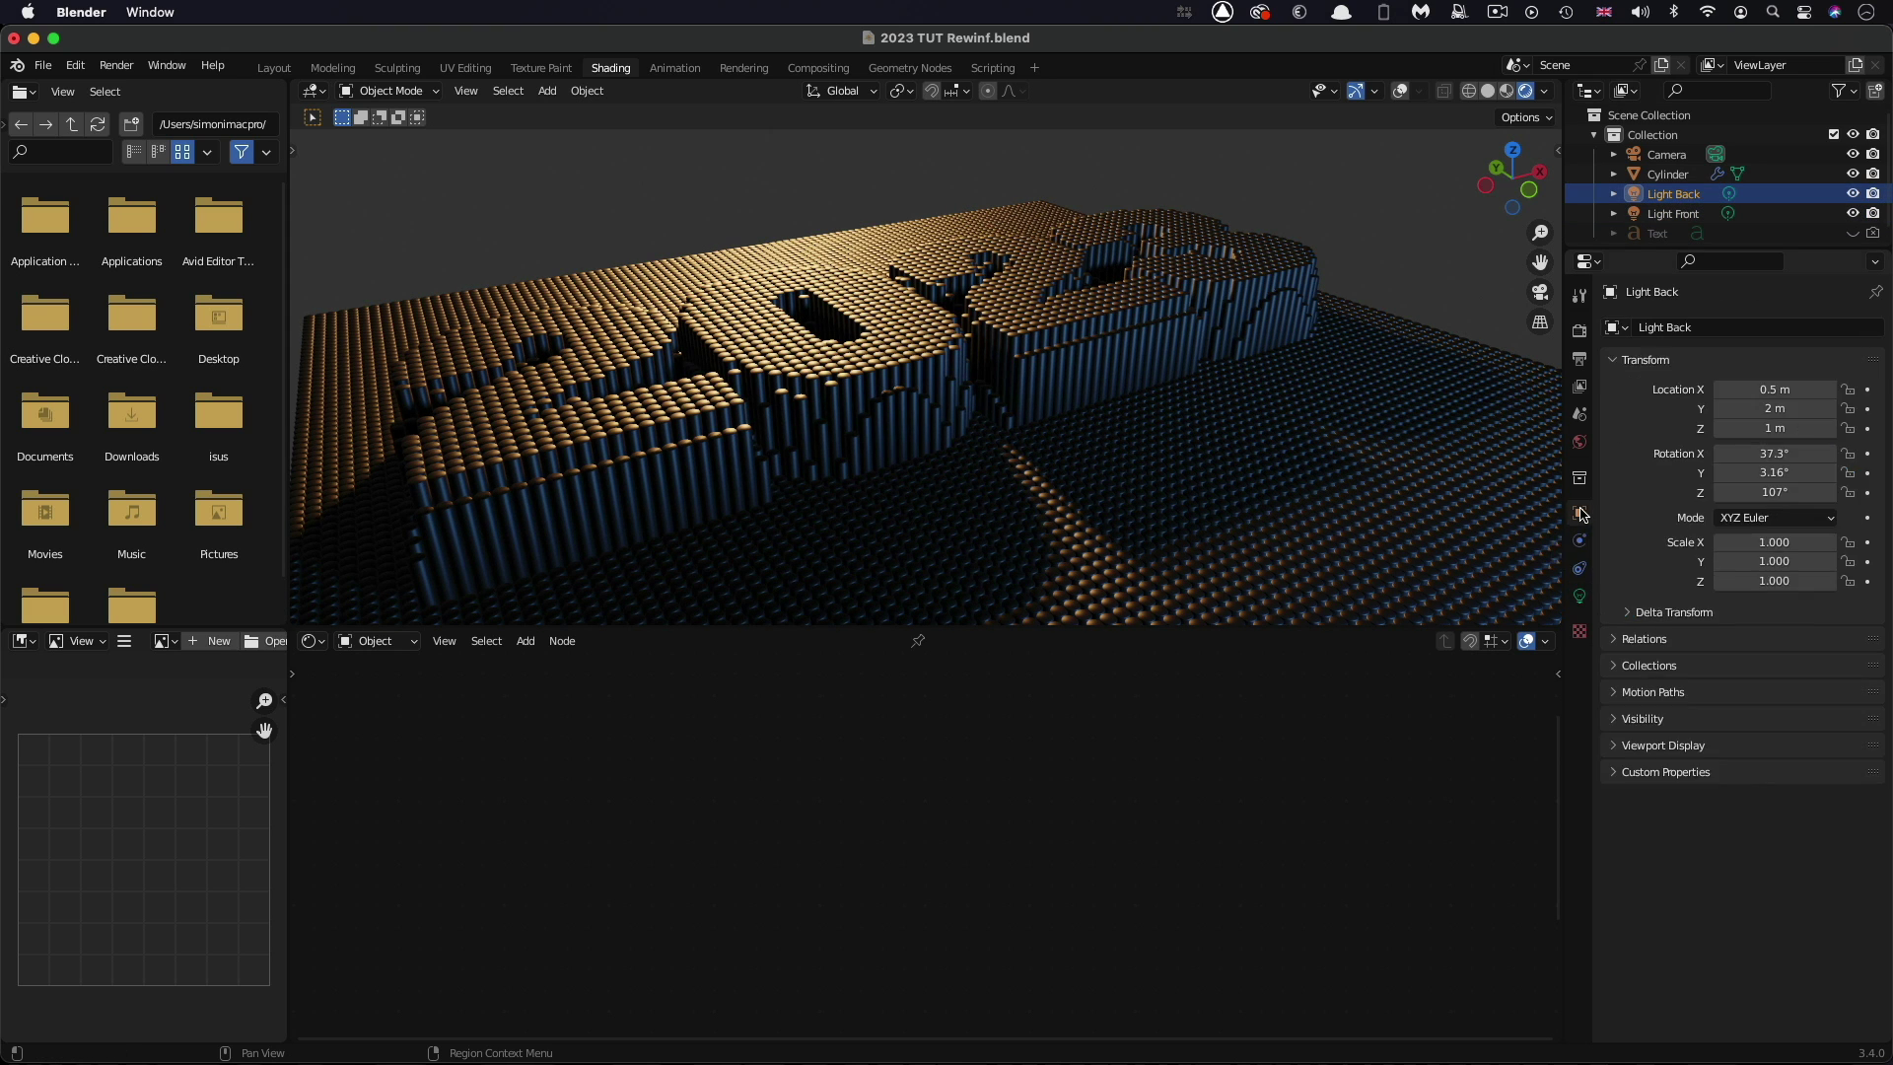
{"action": "right_click", "coordinate": [1781, 389]}
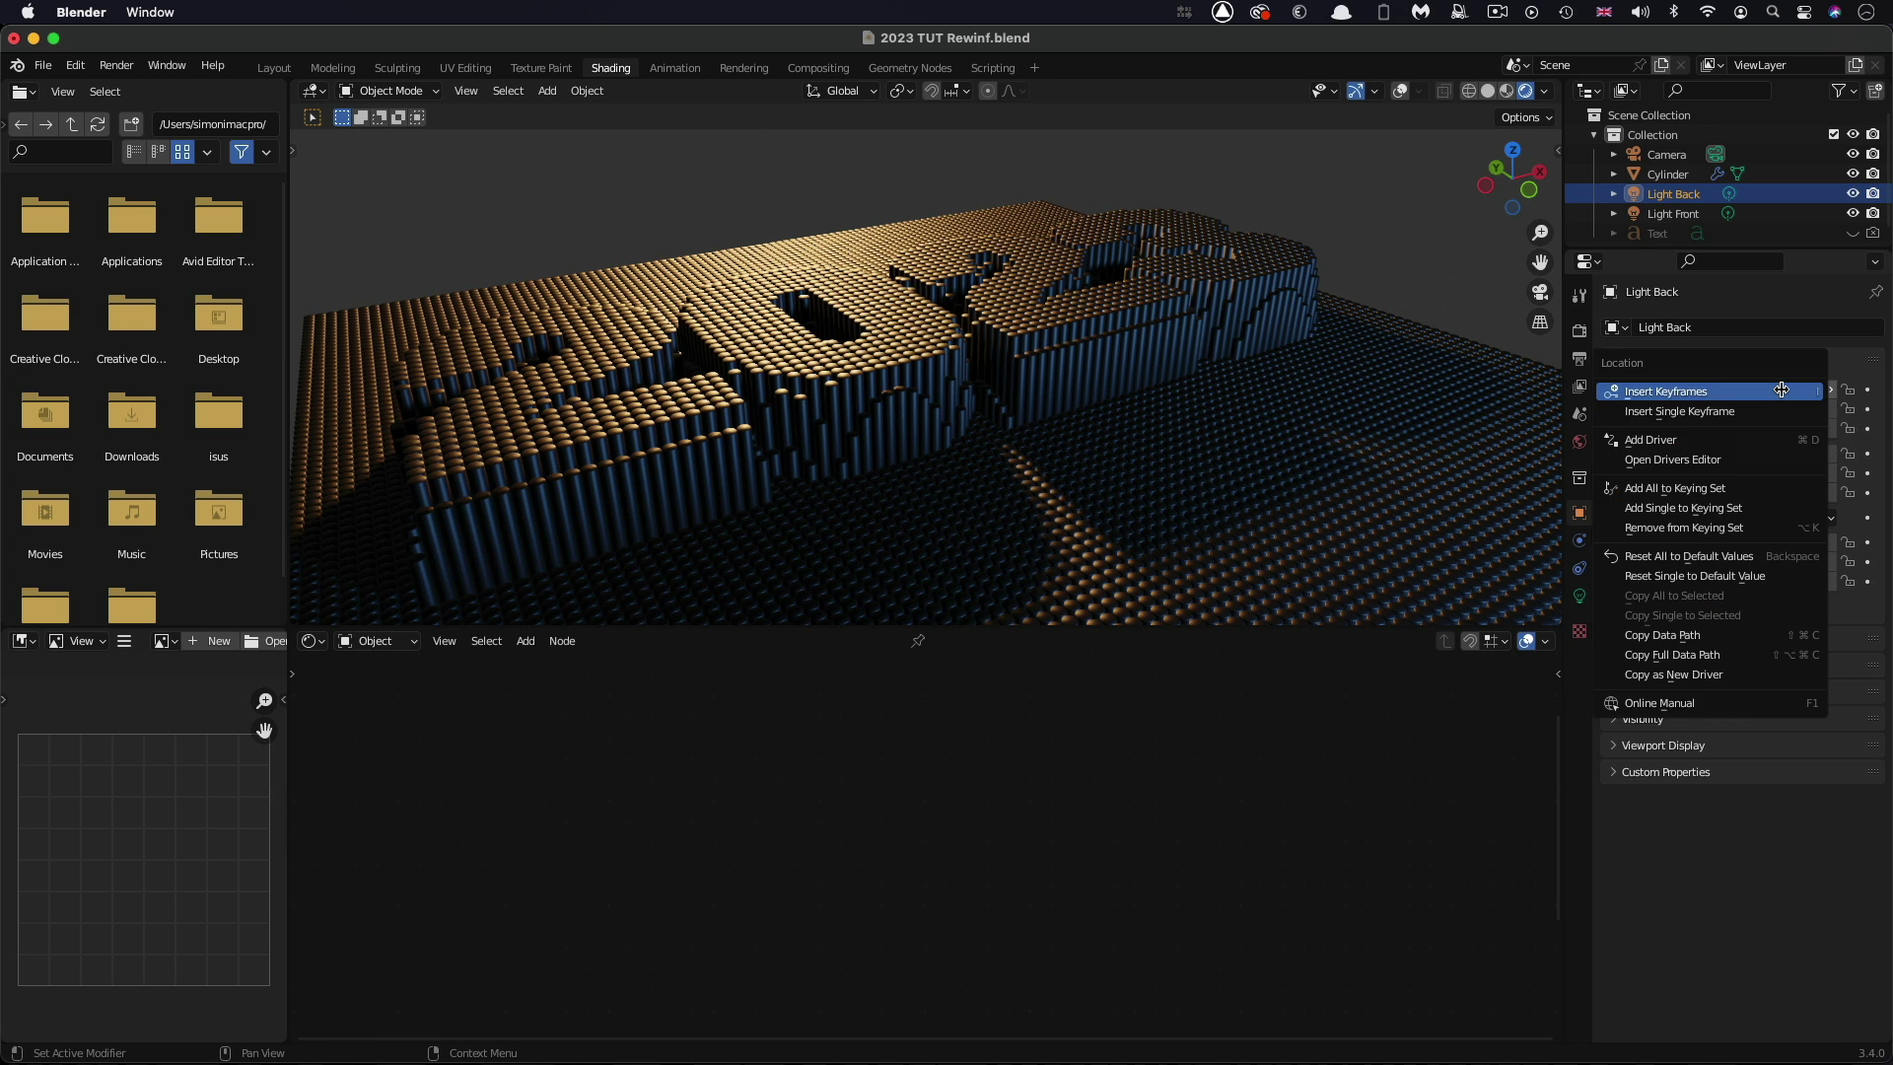
{"action": "left_click", "coordinate": [1751, 440]}
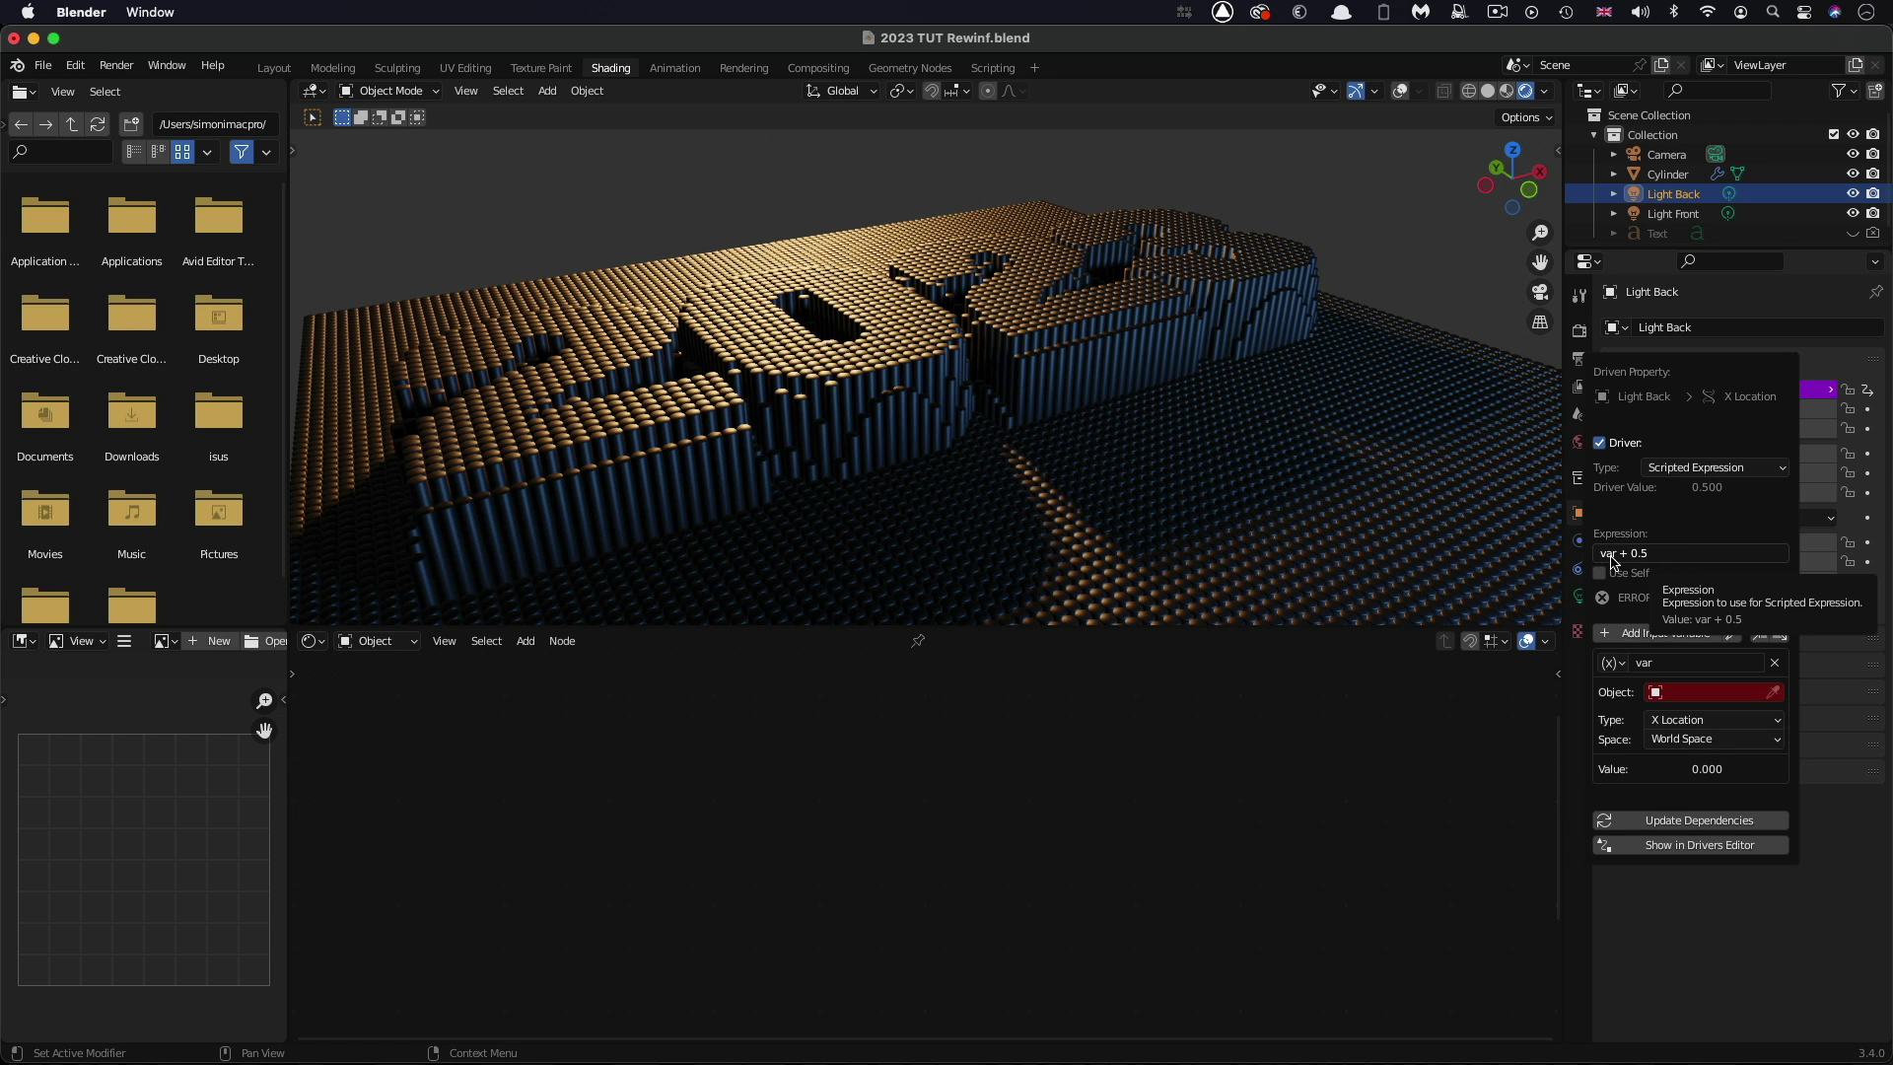
{"action": "left_click", "coordinate": [1701, 553]}
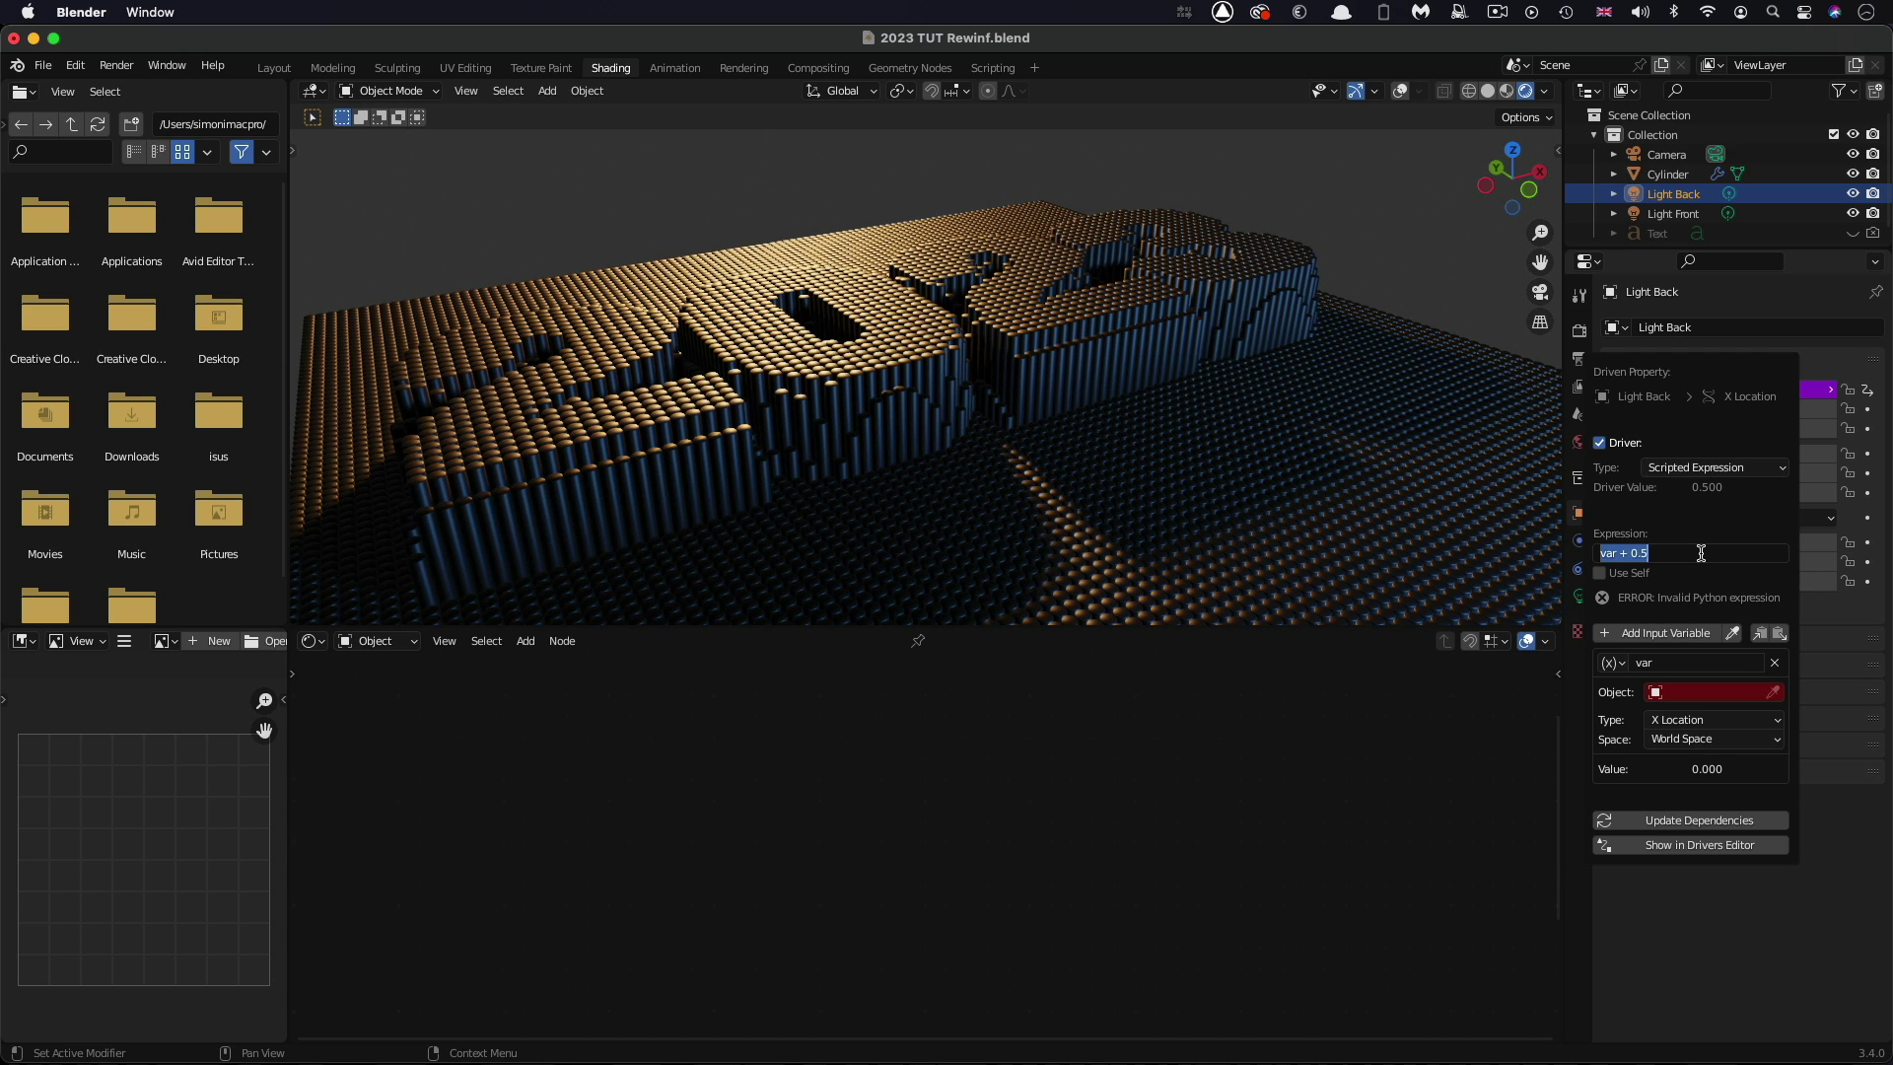
{"action": "left_click", "coordinate": [1701, 553]}
{"action": "key", "text": "Return"}
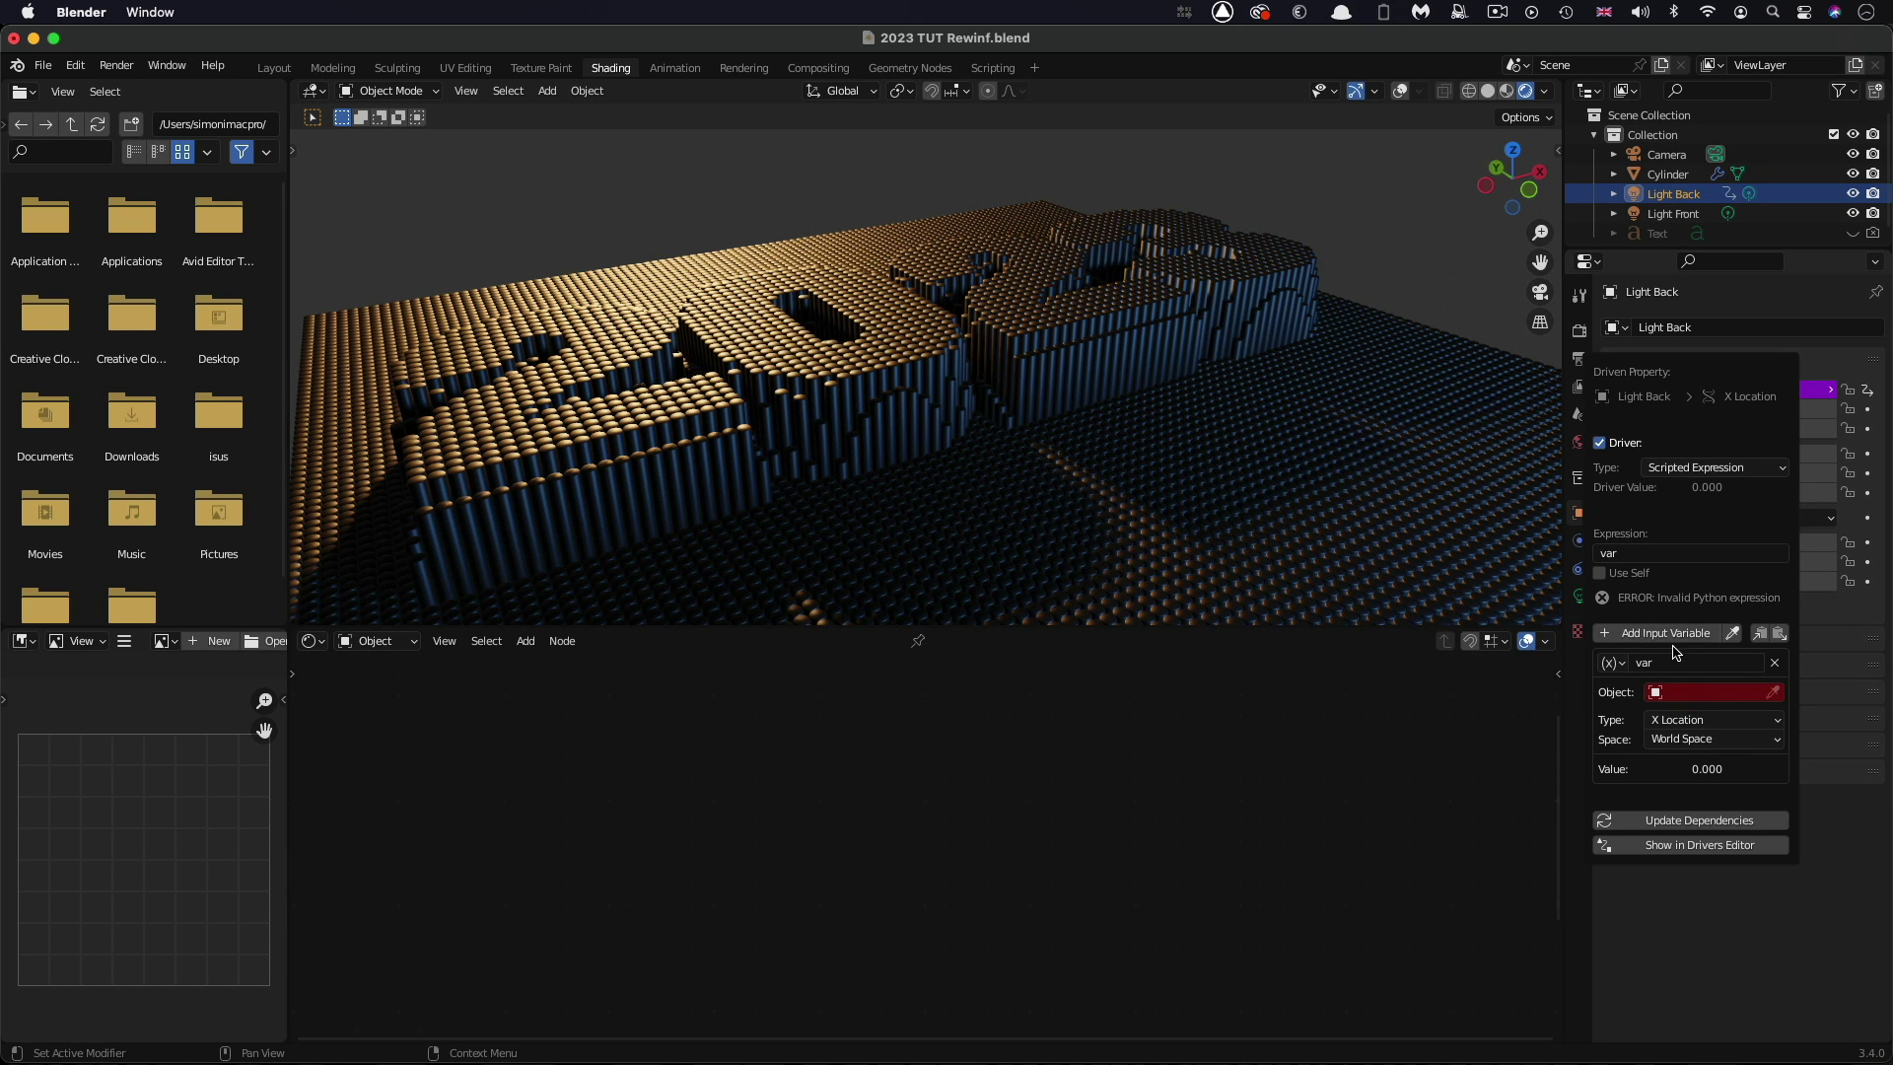
Link the driver variable to the Light Front object with X Location as its type
{"action": "left_click", "coordinate": [1719, 692]}
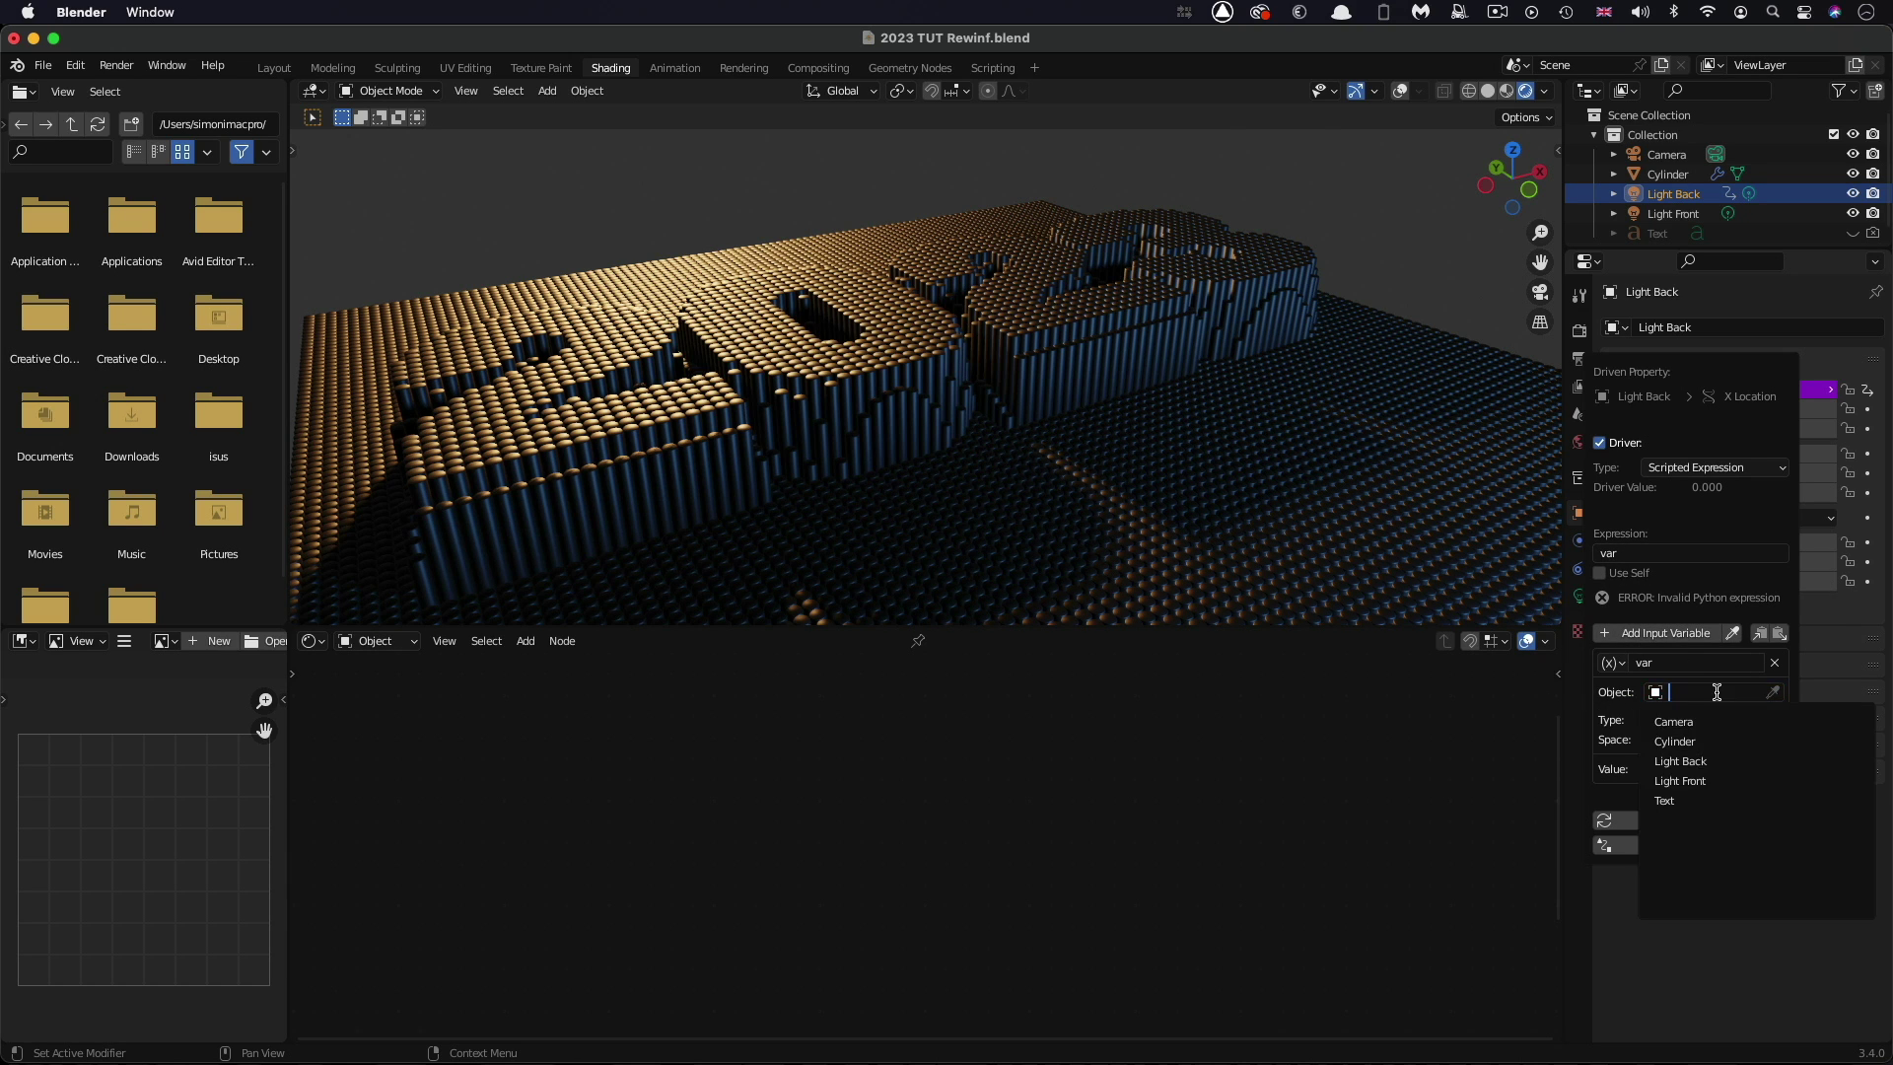
{"action": "left_click", "coordinate": [1723, 780]}
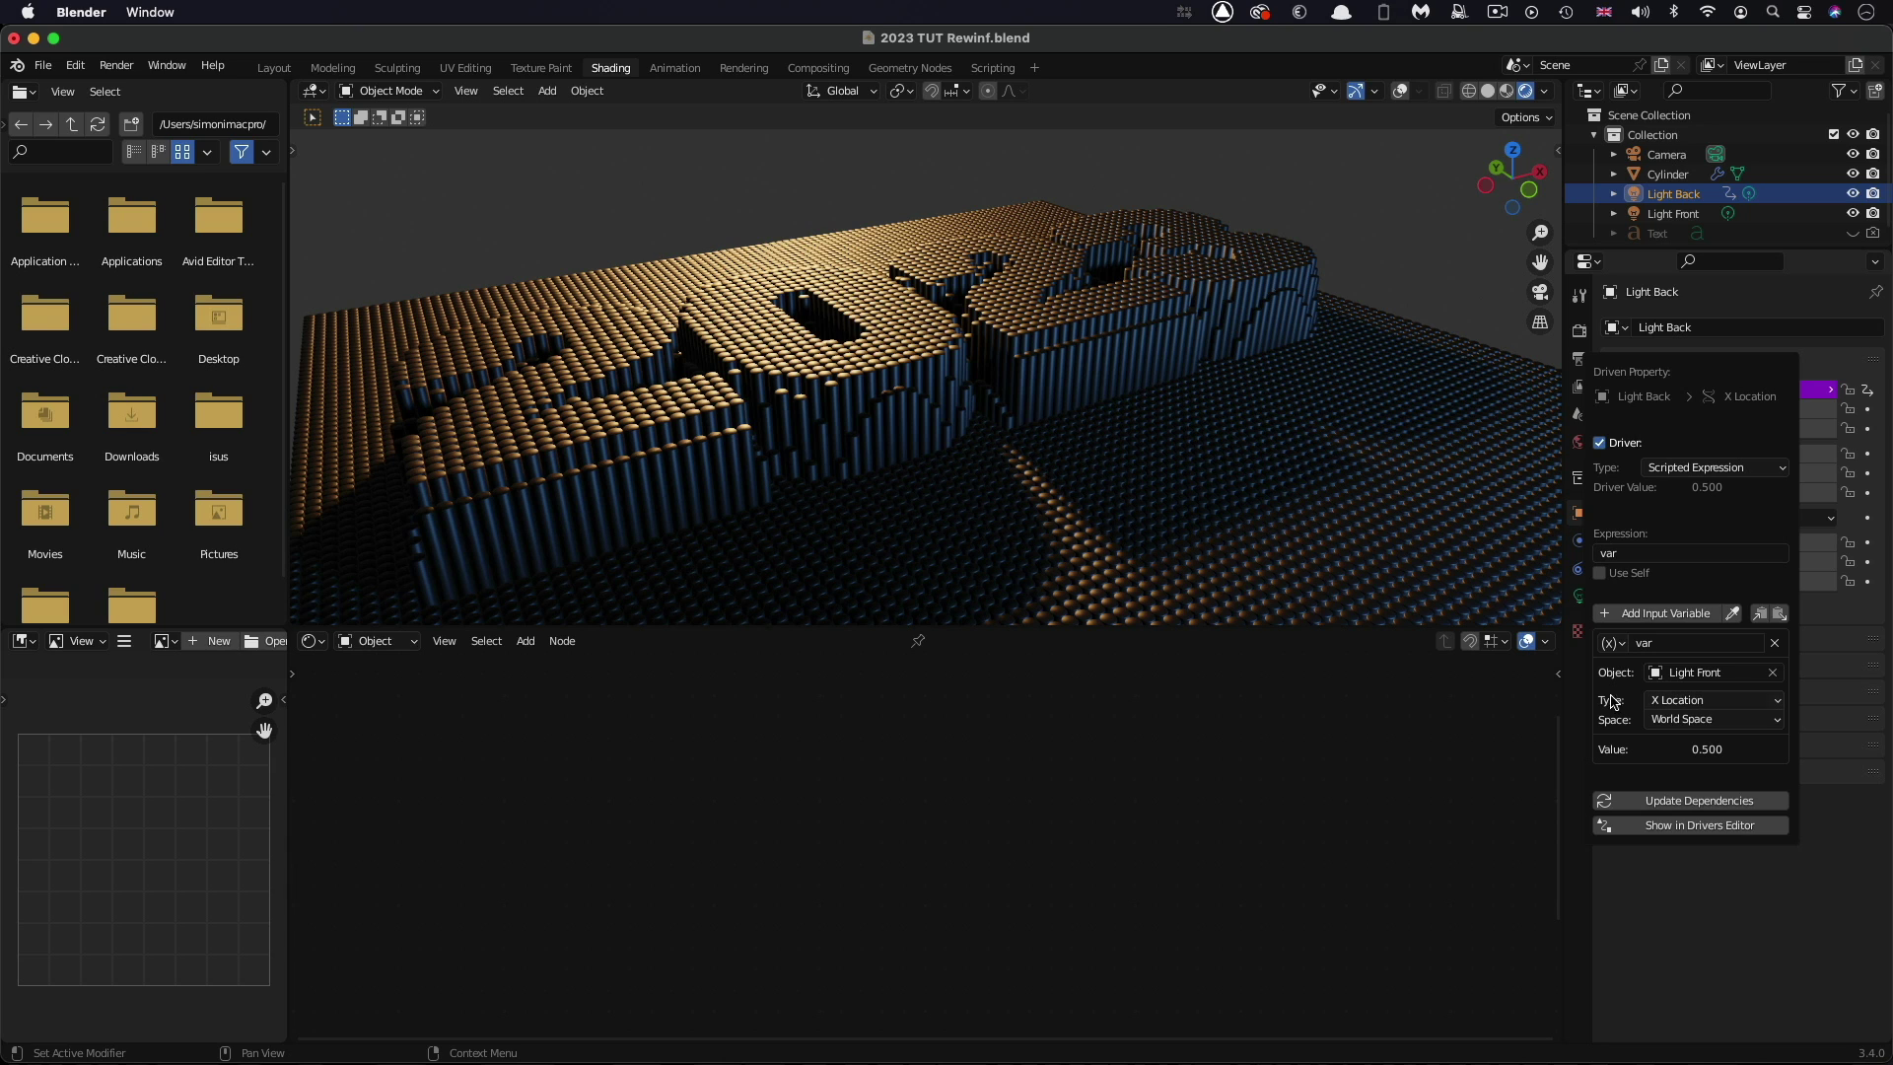
{"action": "left_click", "coordinate": [1690, 700]}
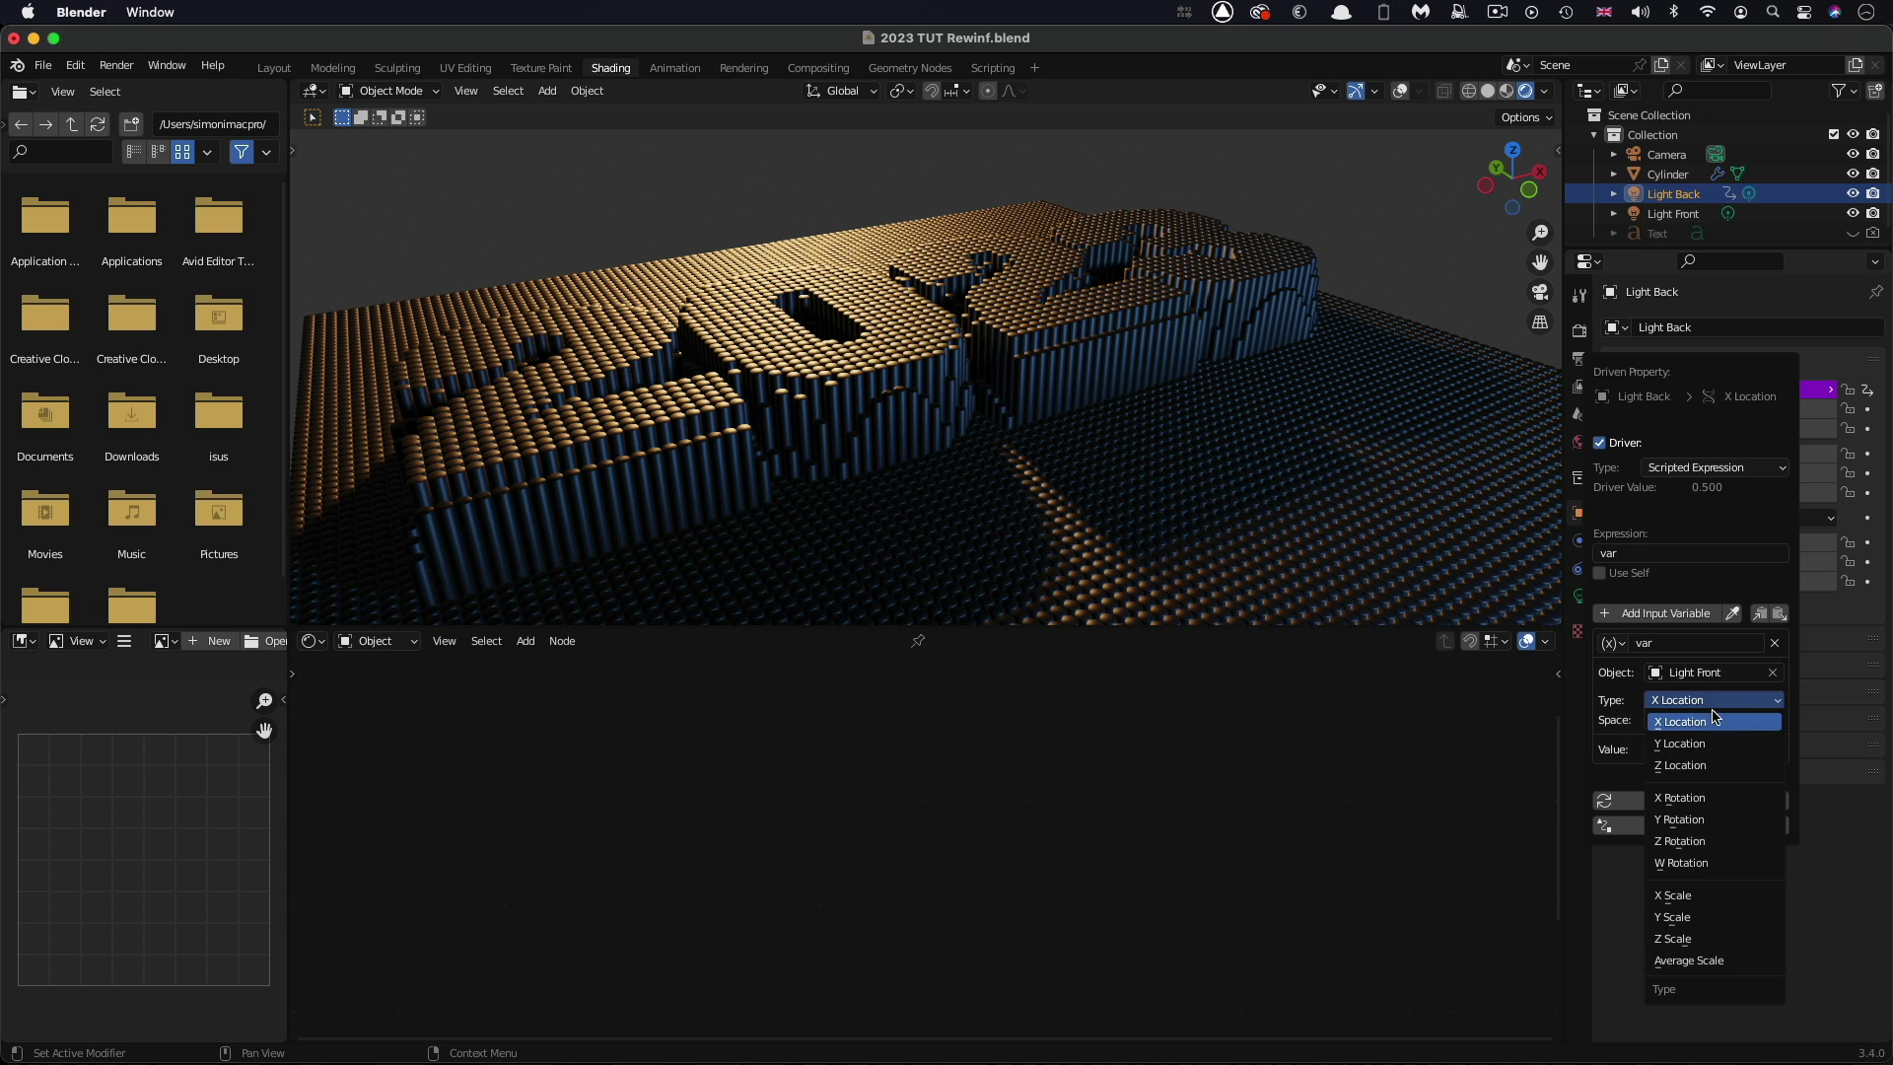
{"action": "left_click", "coordinate": [1706, 716]}
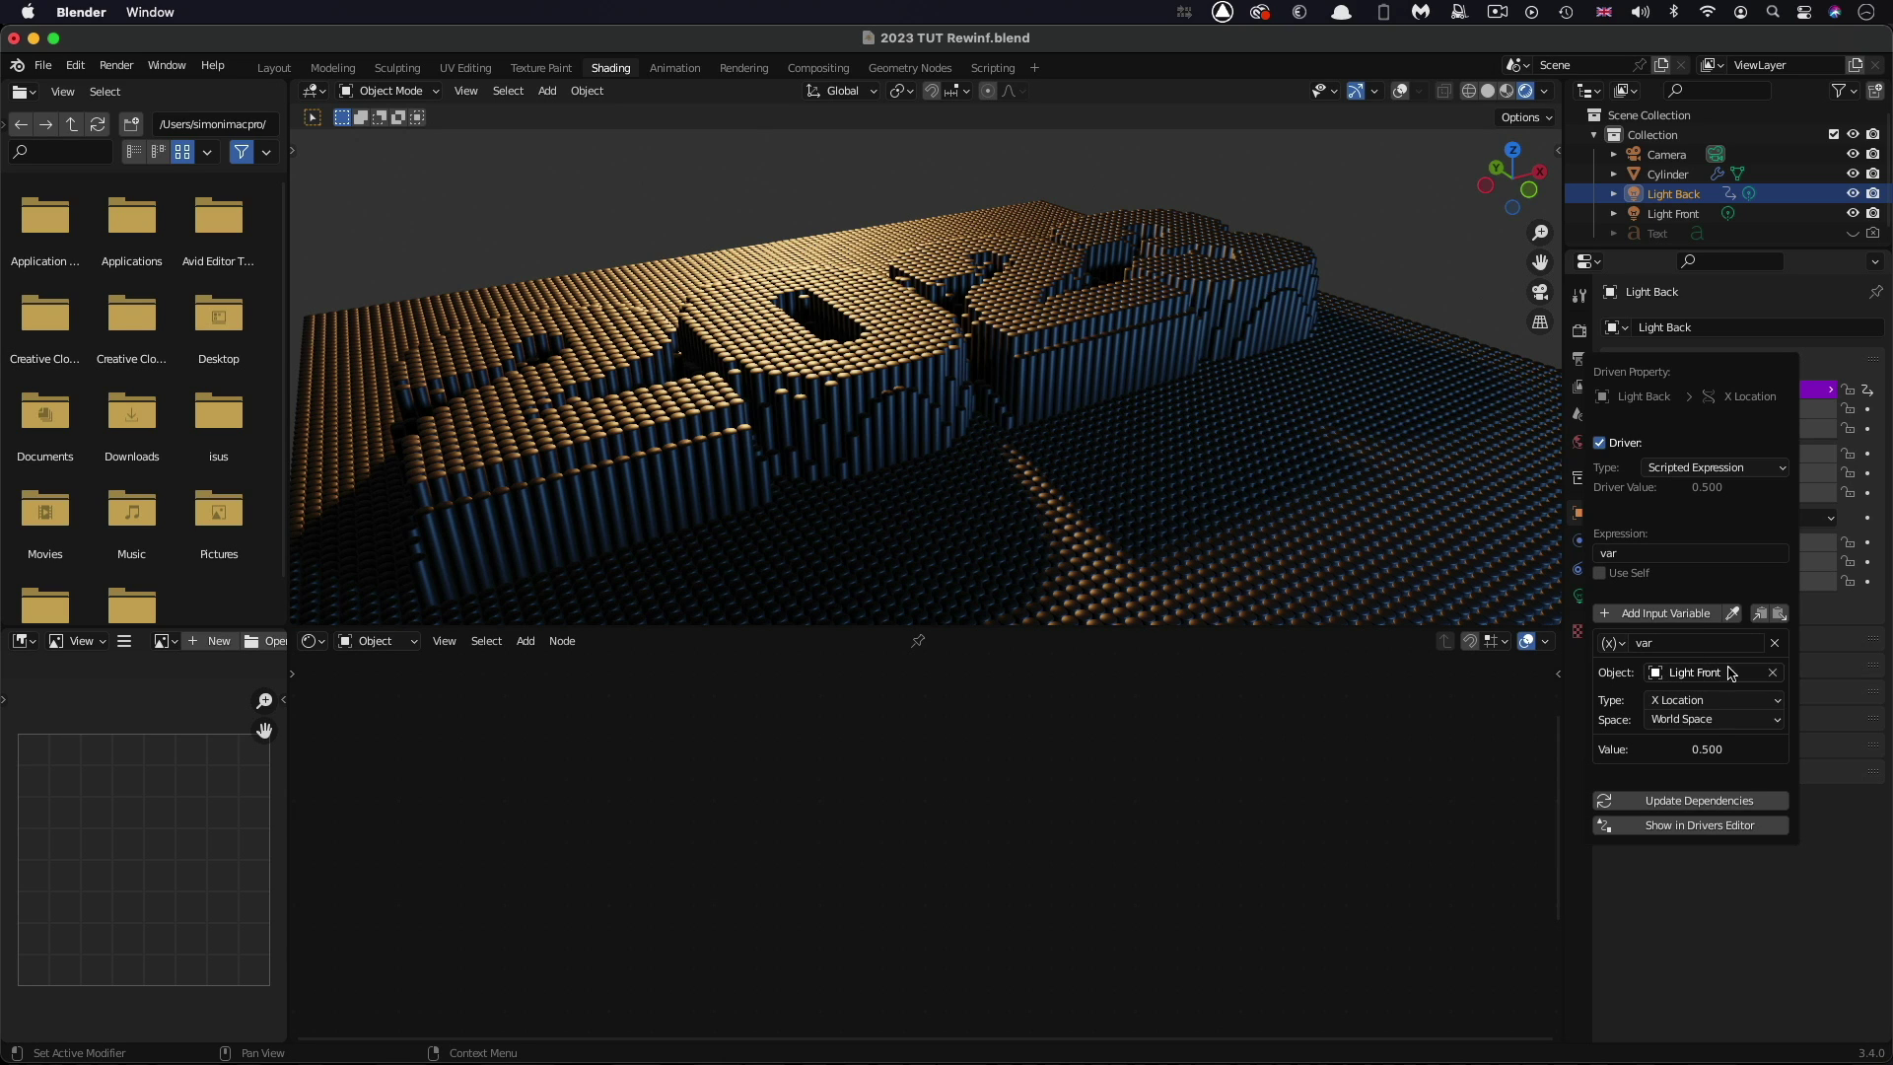
Invert Light Back's X location driver by changing its expression to var*-1
{"action": "left_click", "coordinate": [1686, 554]}
{"action": "left_click", "coordinate": [1765, 553]}
{"action": "type", "text": "*-1"}
{"action": "key", "text": "Return"}
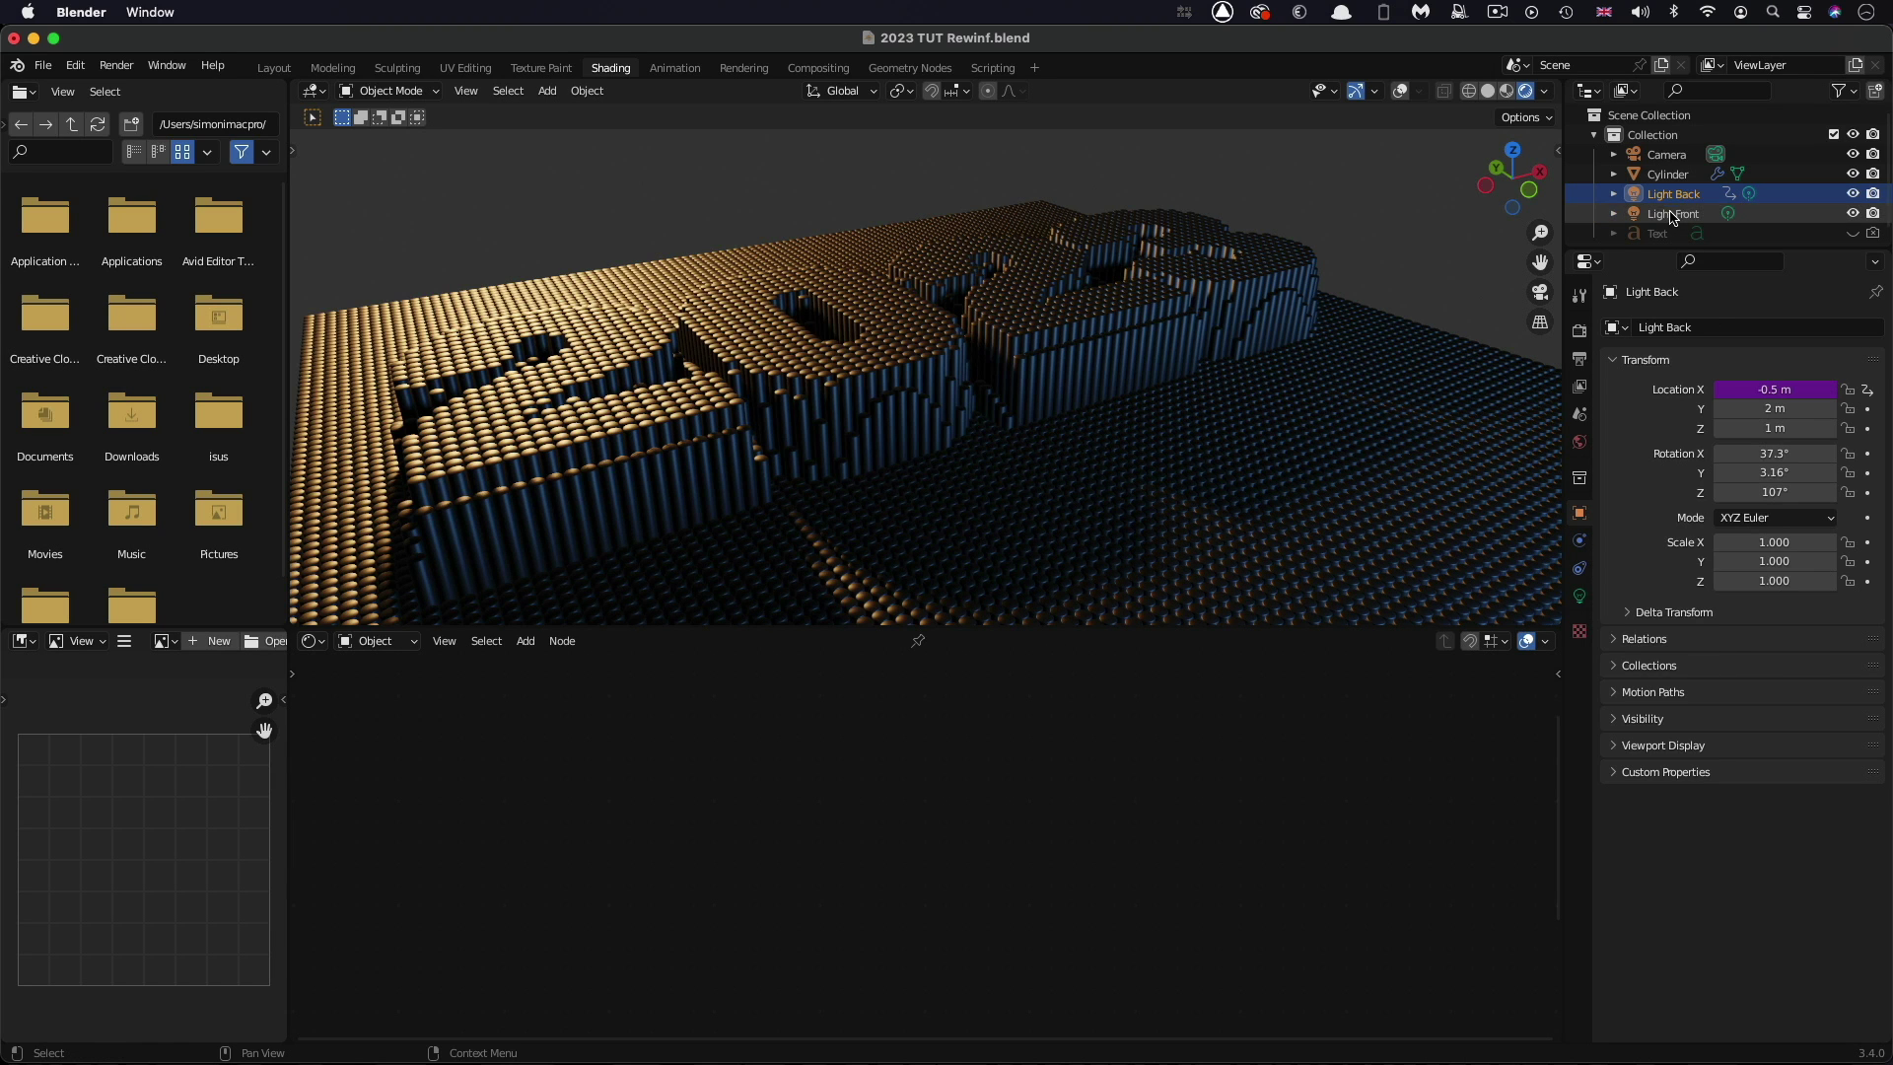
Test the mirrored driver by moving Light Front's X location to 1.24 m, checking Light Back, and moving it to -0.17 m
{"action": "left_click", "coordinate": [1673, 214]}
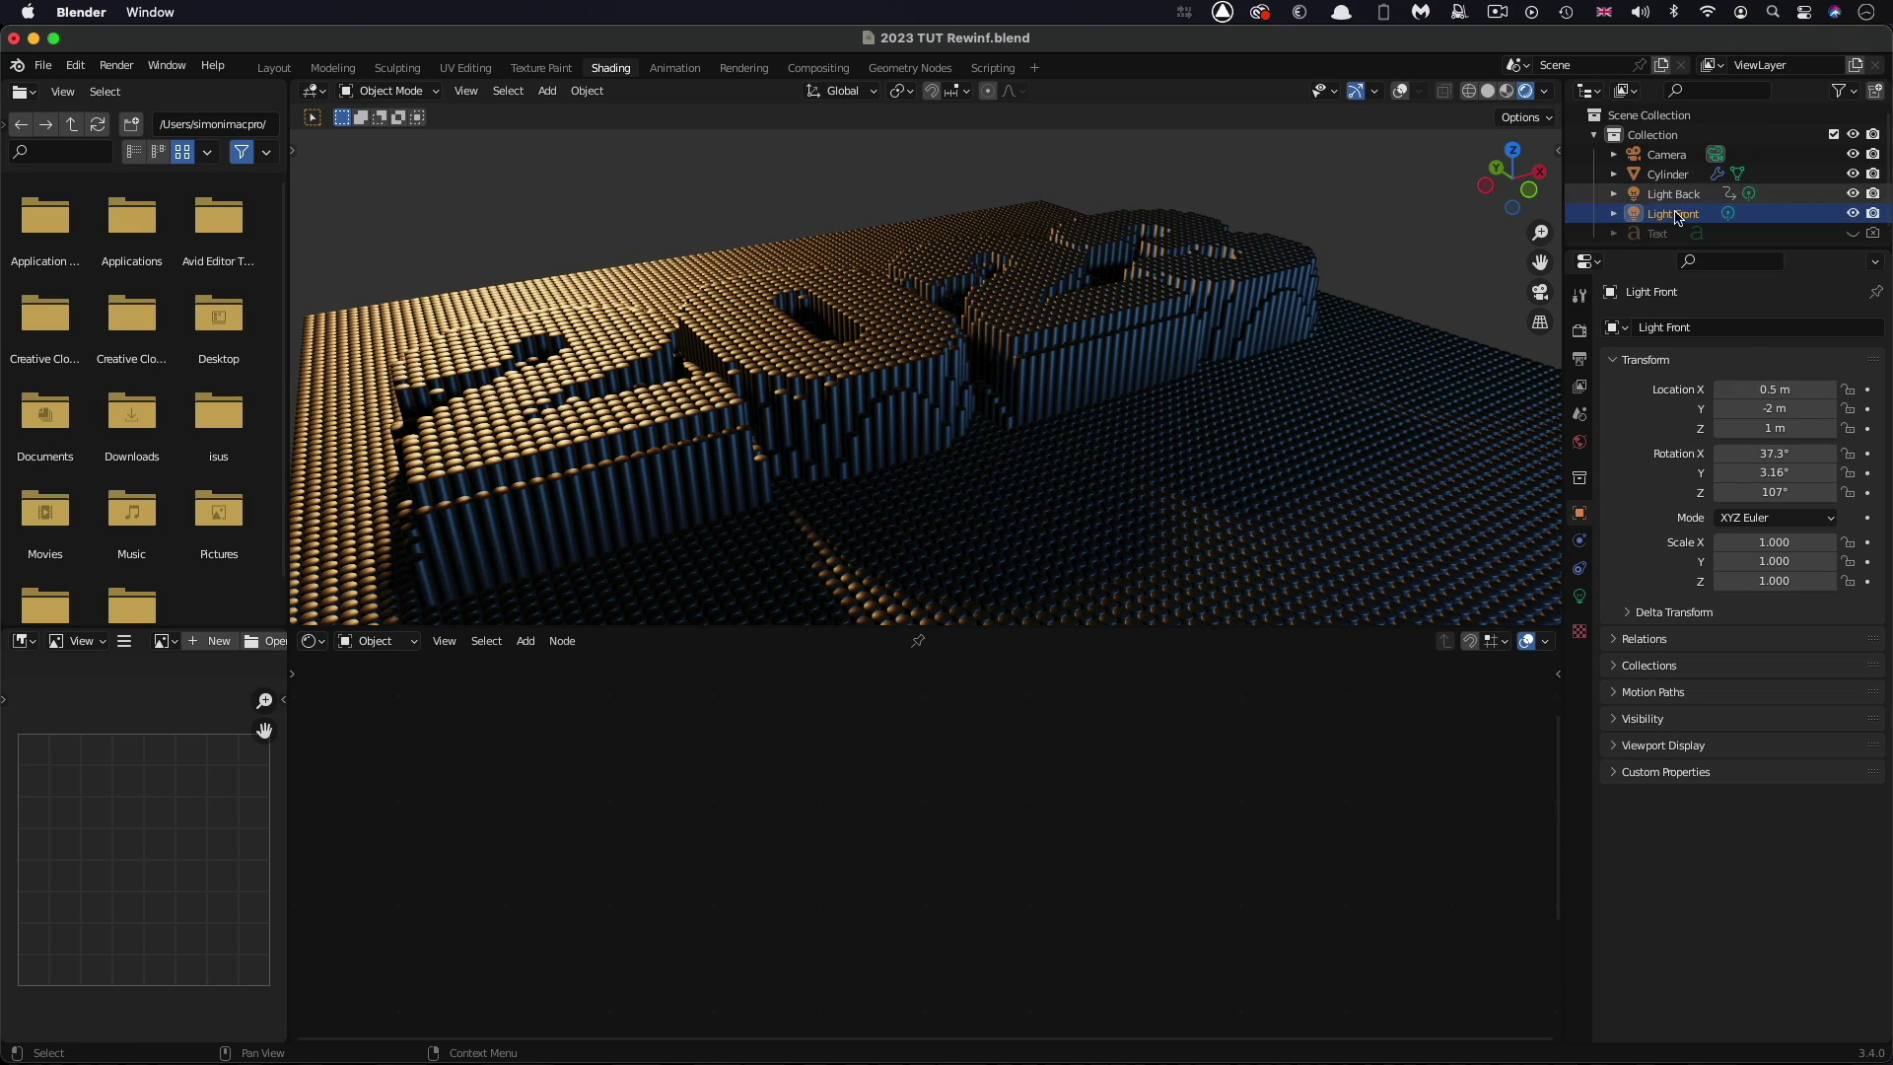
{"action": "mouse_move", "coordinate": [1771, 391]}
{"action": "left_mouse_down"}
{"action": "mouse_move", "coordinate": [1755, 390]}
{"action": "mouse_move", "coordinate": [1783, 391]}
{"action": "left_mouse_up"}
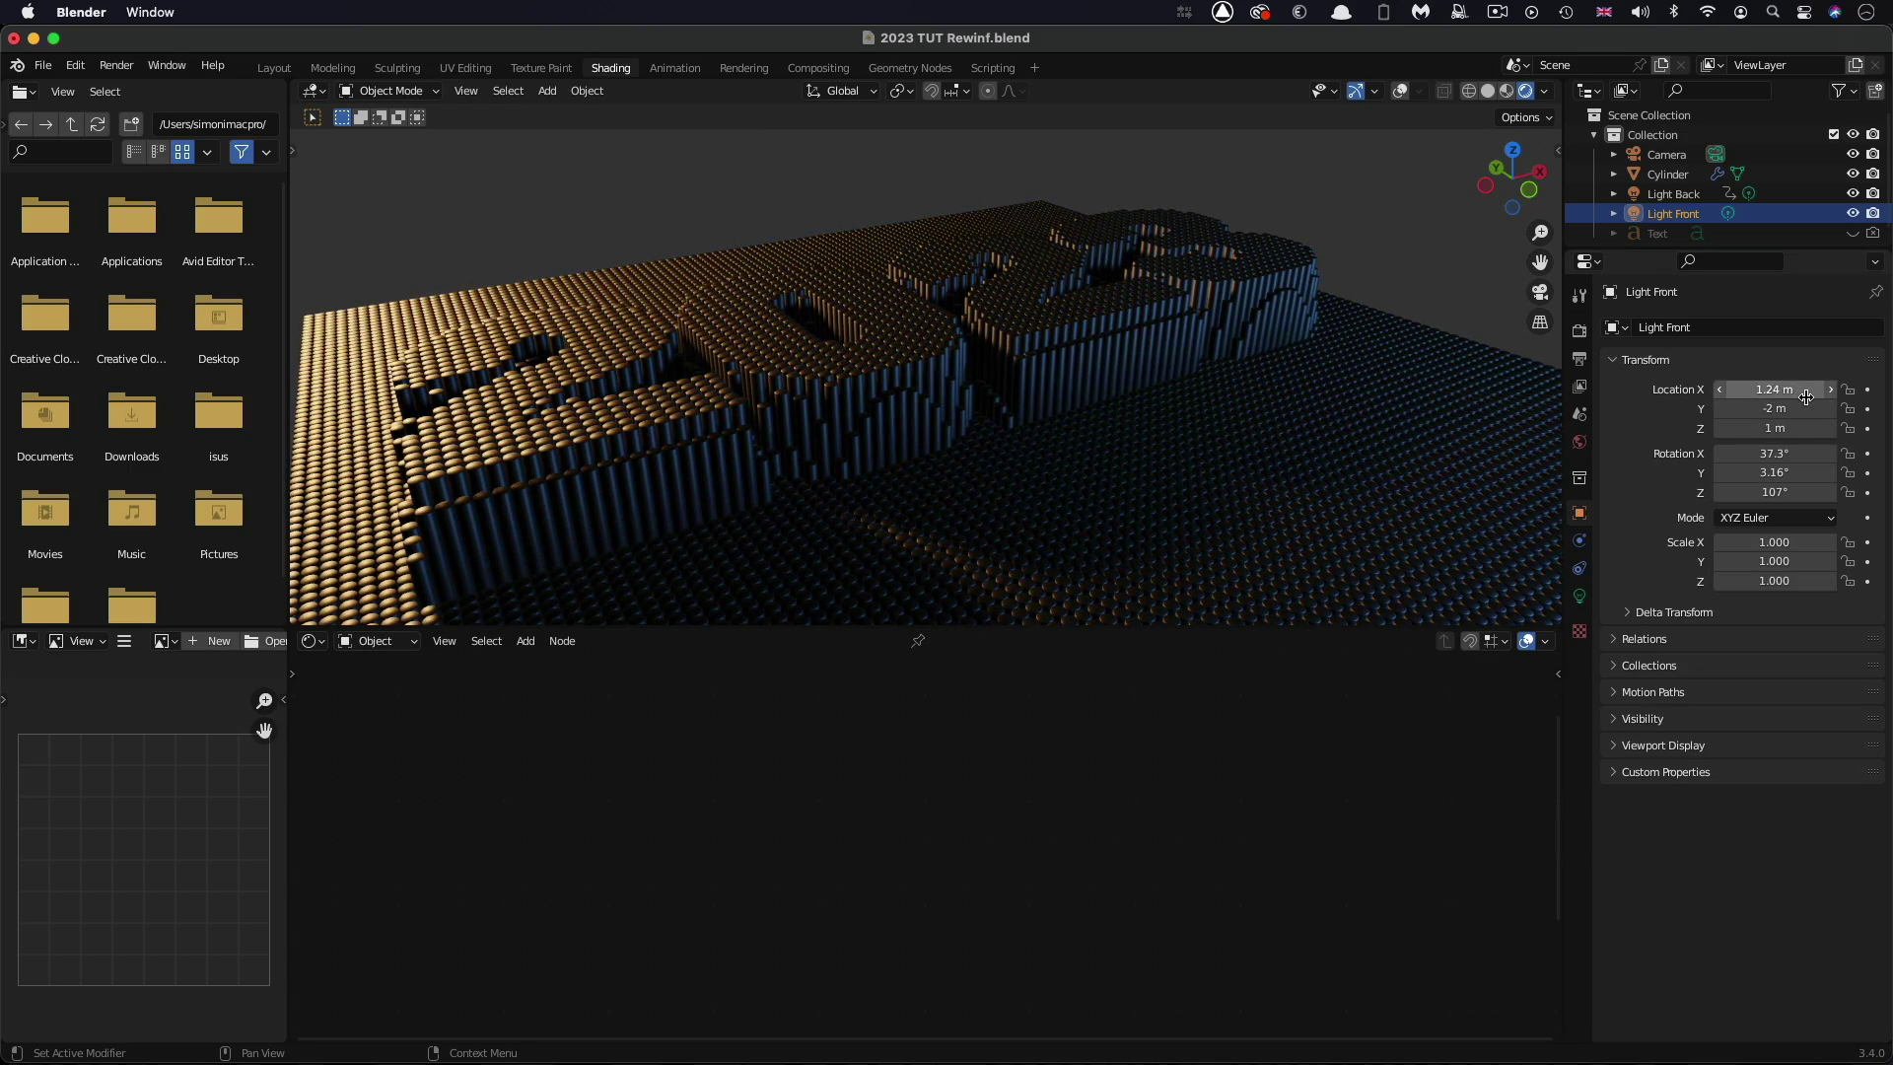
{"action": "left_click", "coordinate": [1673, 193]}
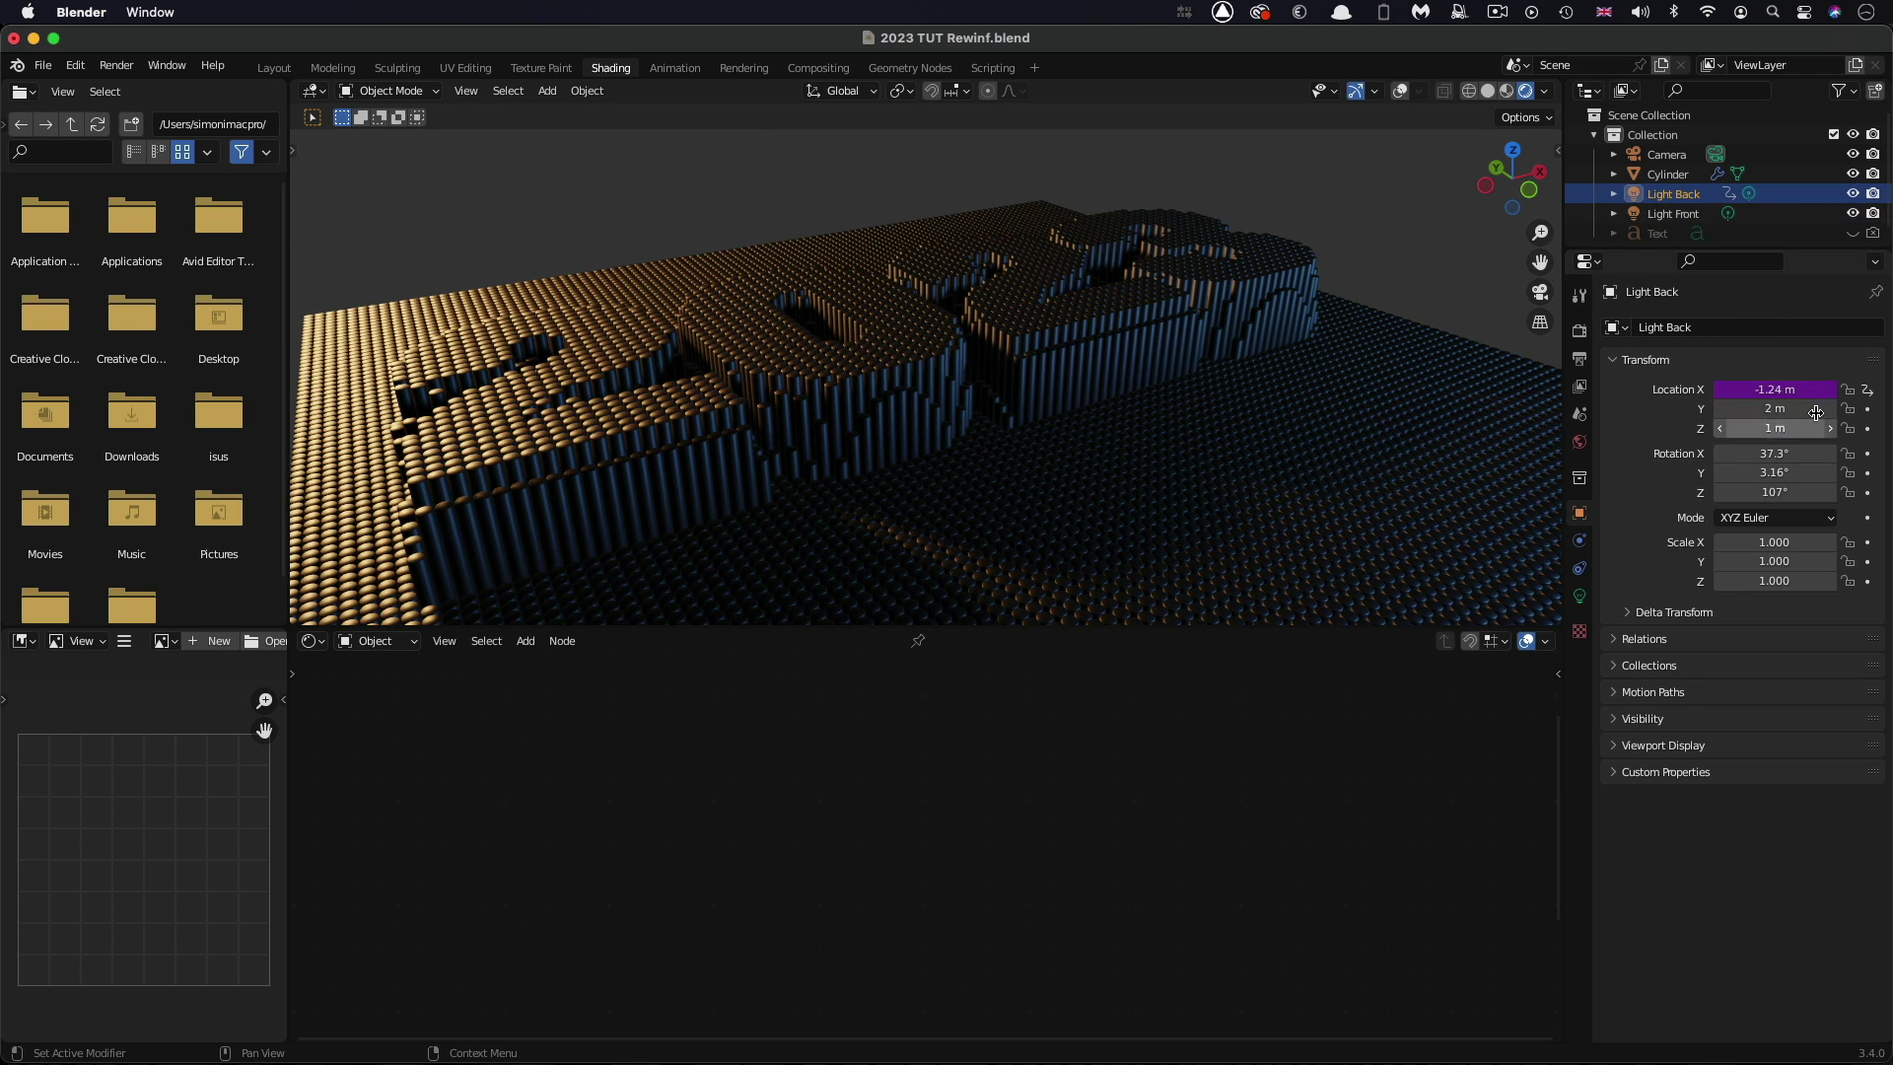
{"action": "left_click", "coordinate": [1677, 213]}
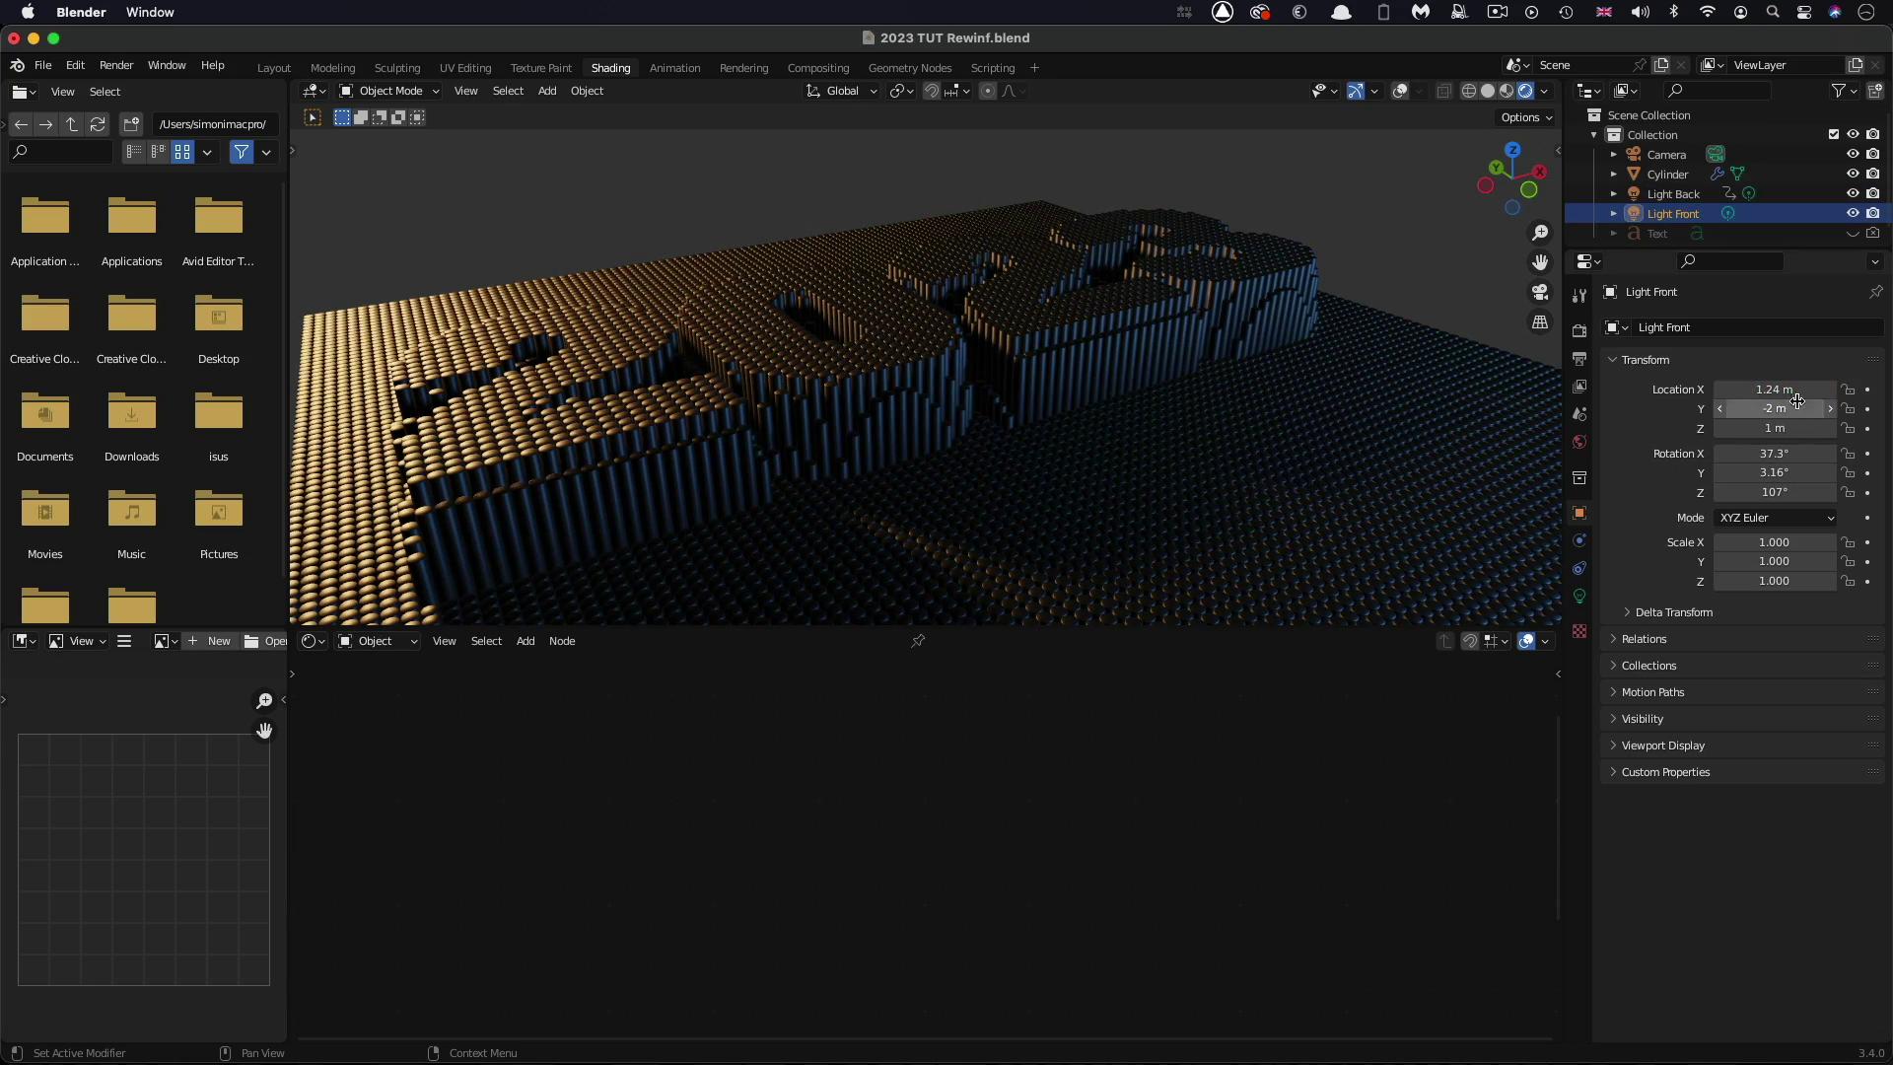
{"action": "left_click_drag", "start_coordinate": [1775, 390], "coordinate": [1632, 390]}
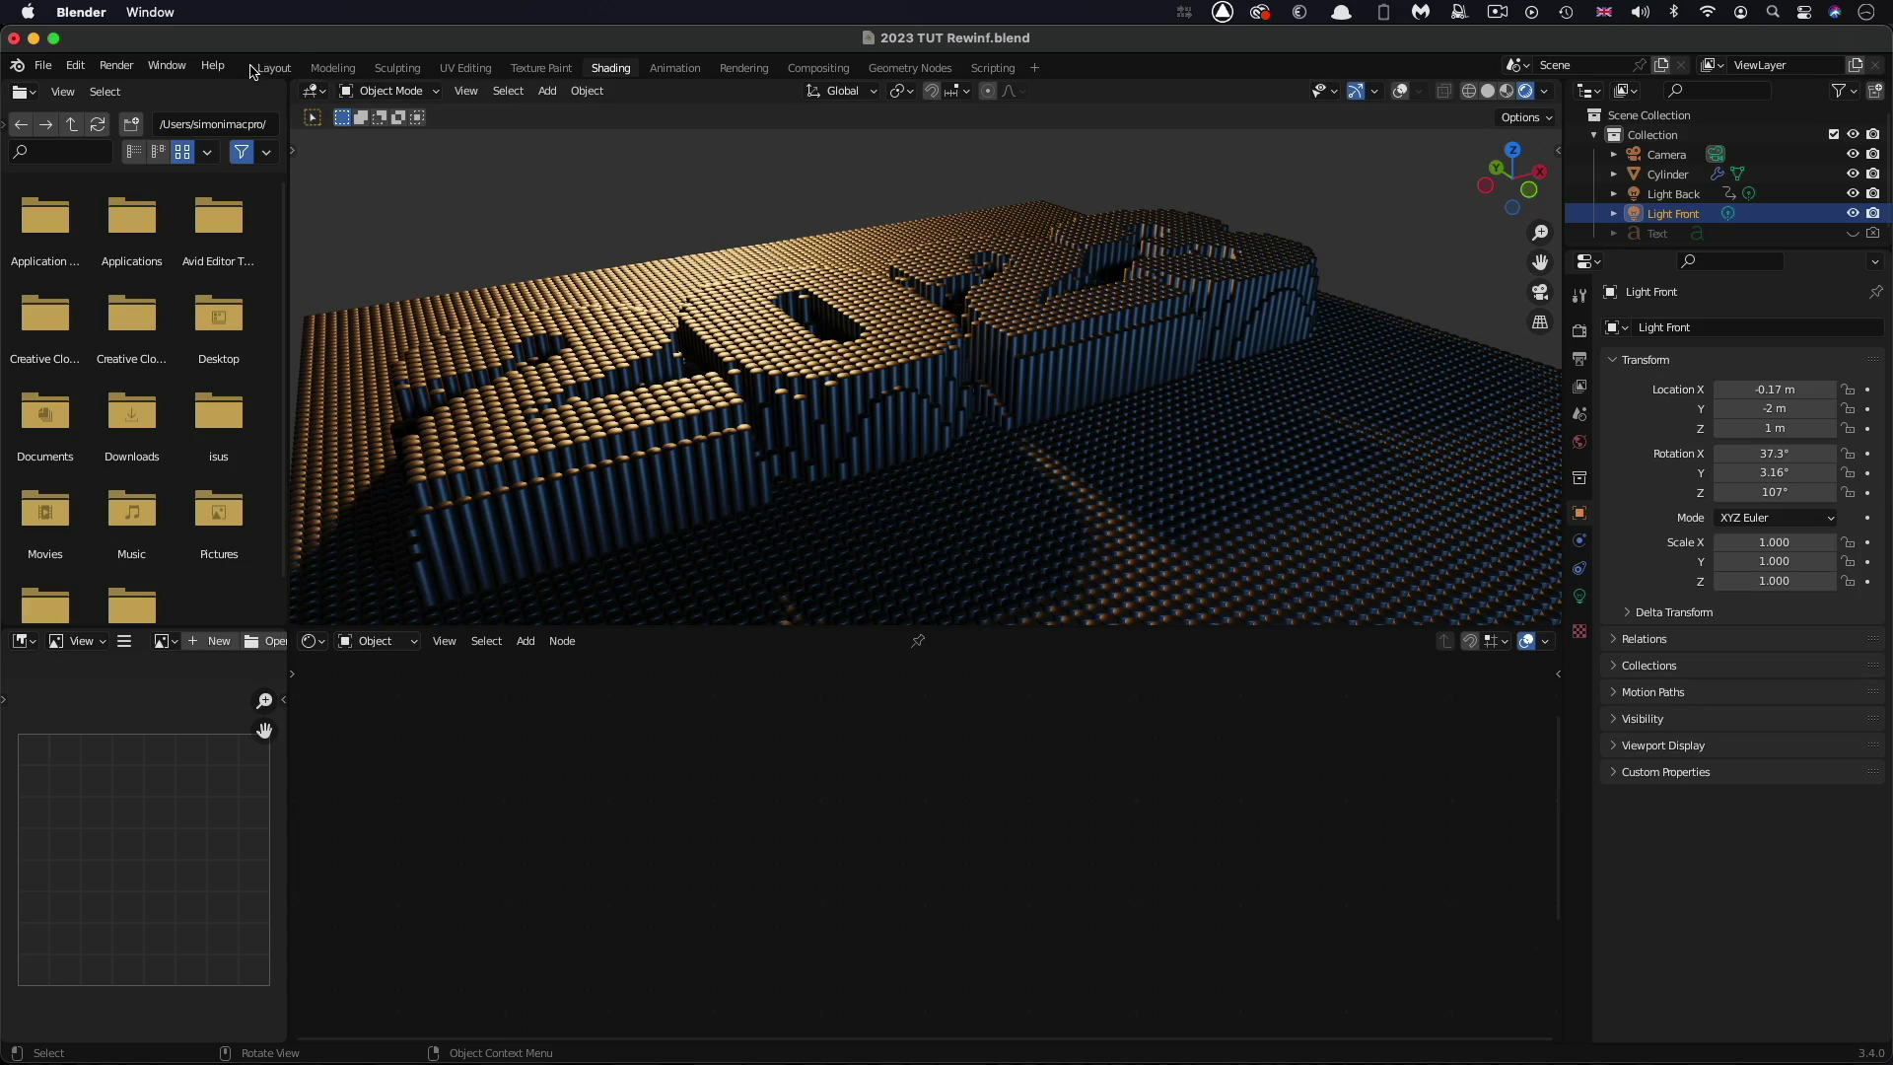
Switch to the Layout workspace with Rendered viewport shading and show Light Front's object transform properties
{"action": "left_click", "coordinate": [283, 68]}
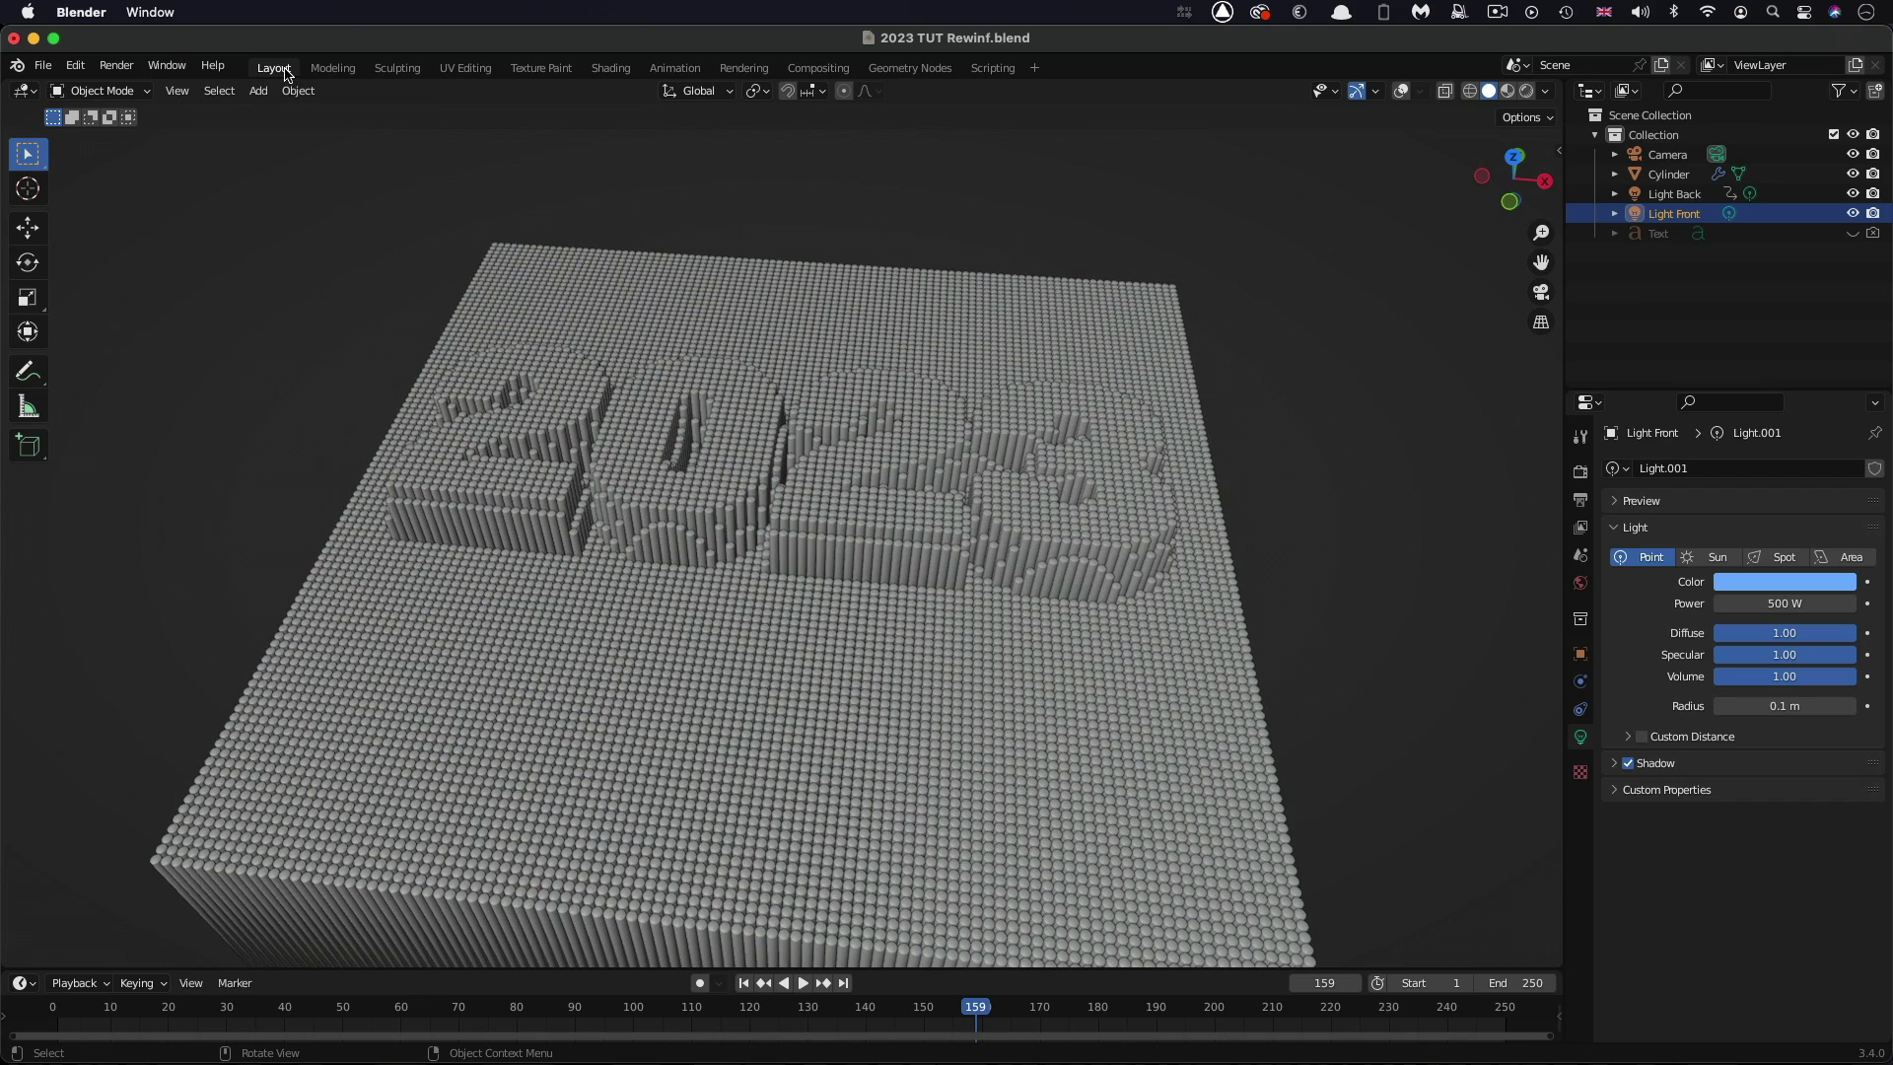
{"action": "left_click", "coordinate": [1527, 90]}
{"action": "left_click", "coordinate": [1580, 654]}
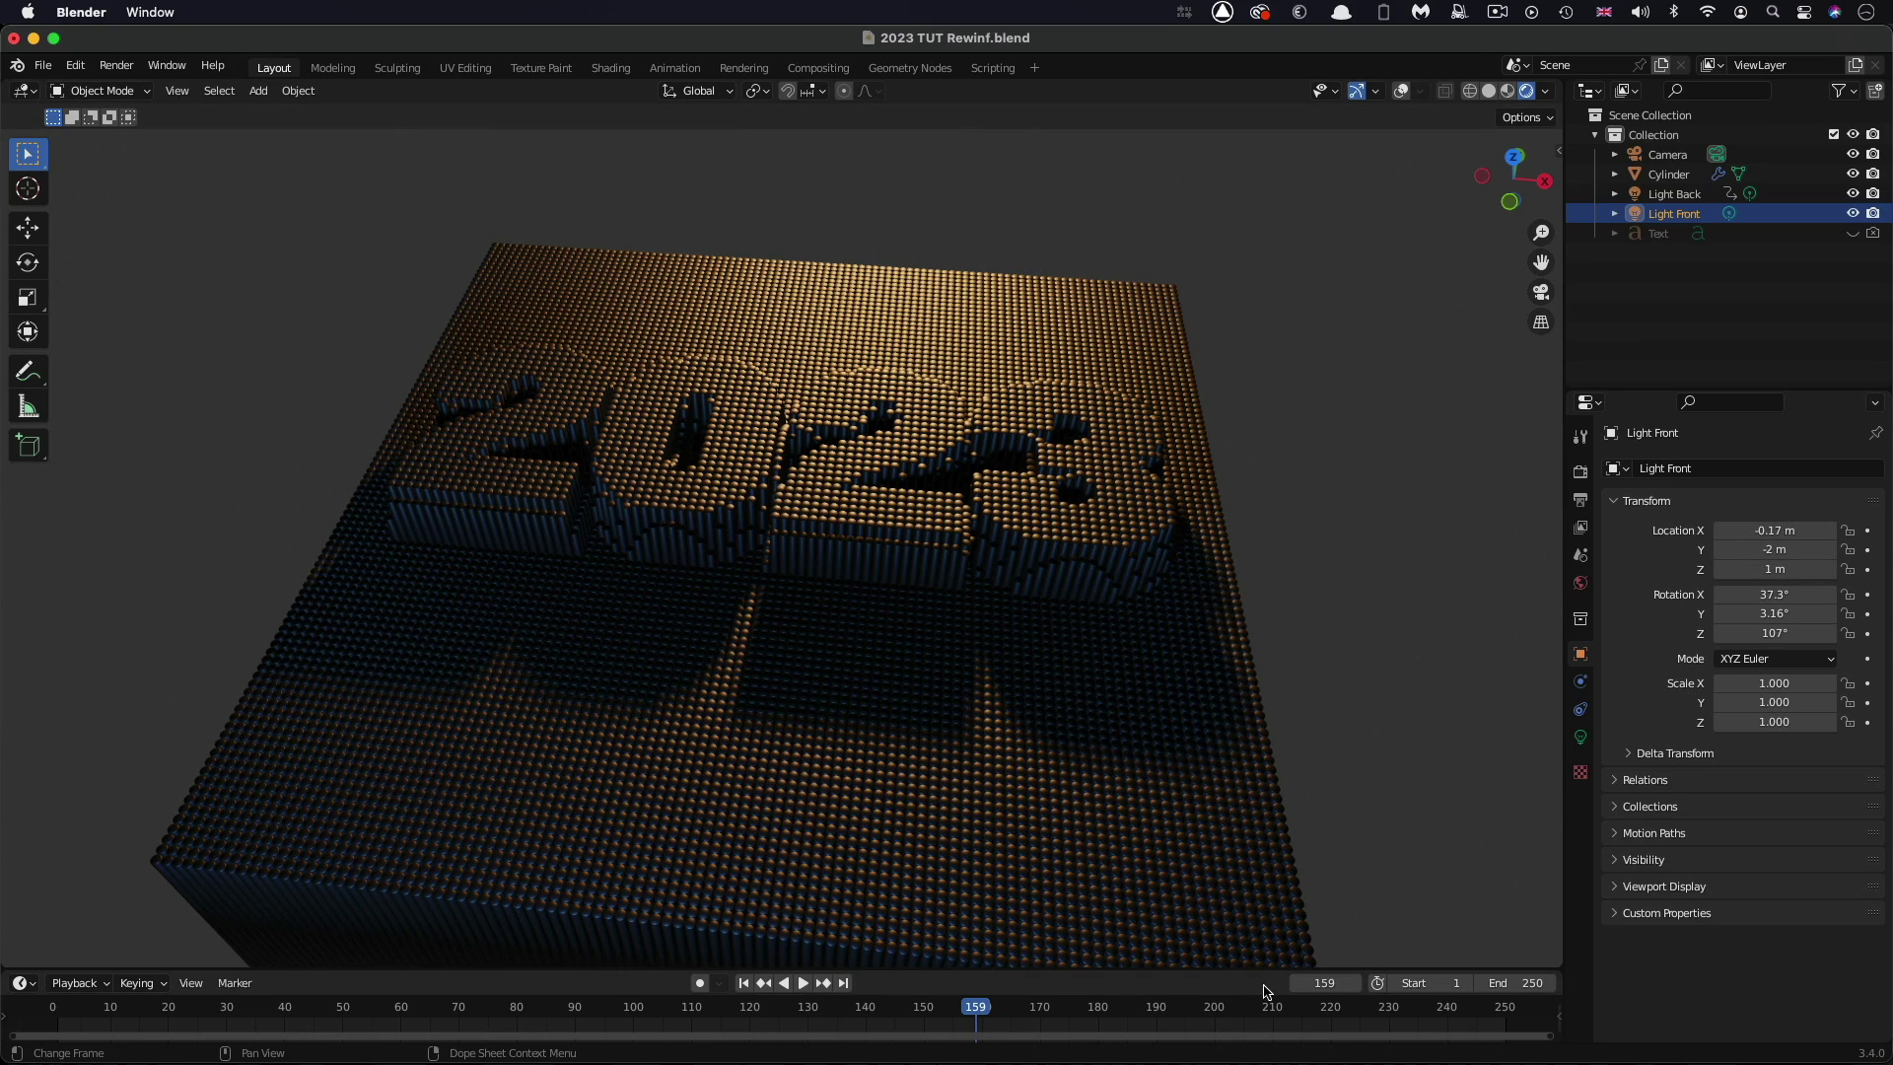
Set Light Front's X location to 1 m at frame 1 and keyframe its location
{"action": "left_click", "coordinate": [743, 983]}
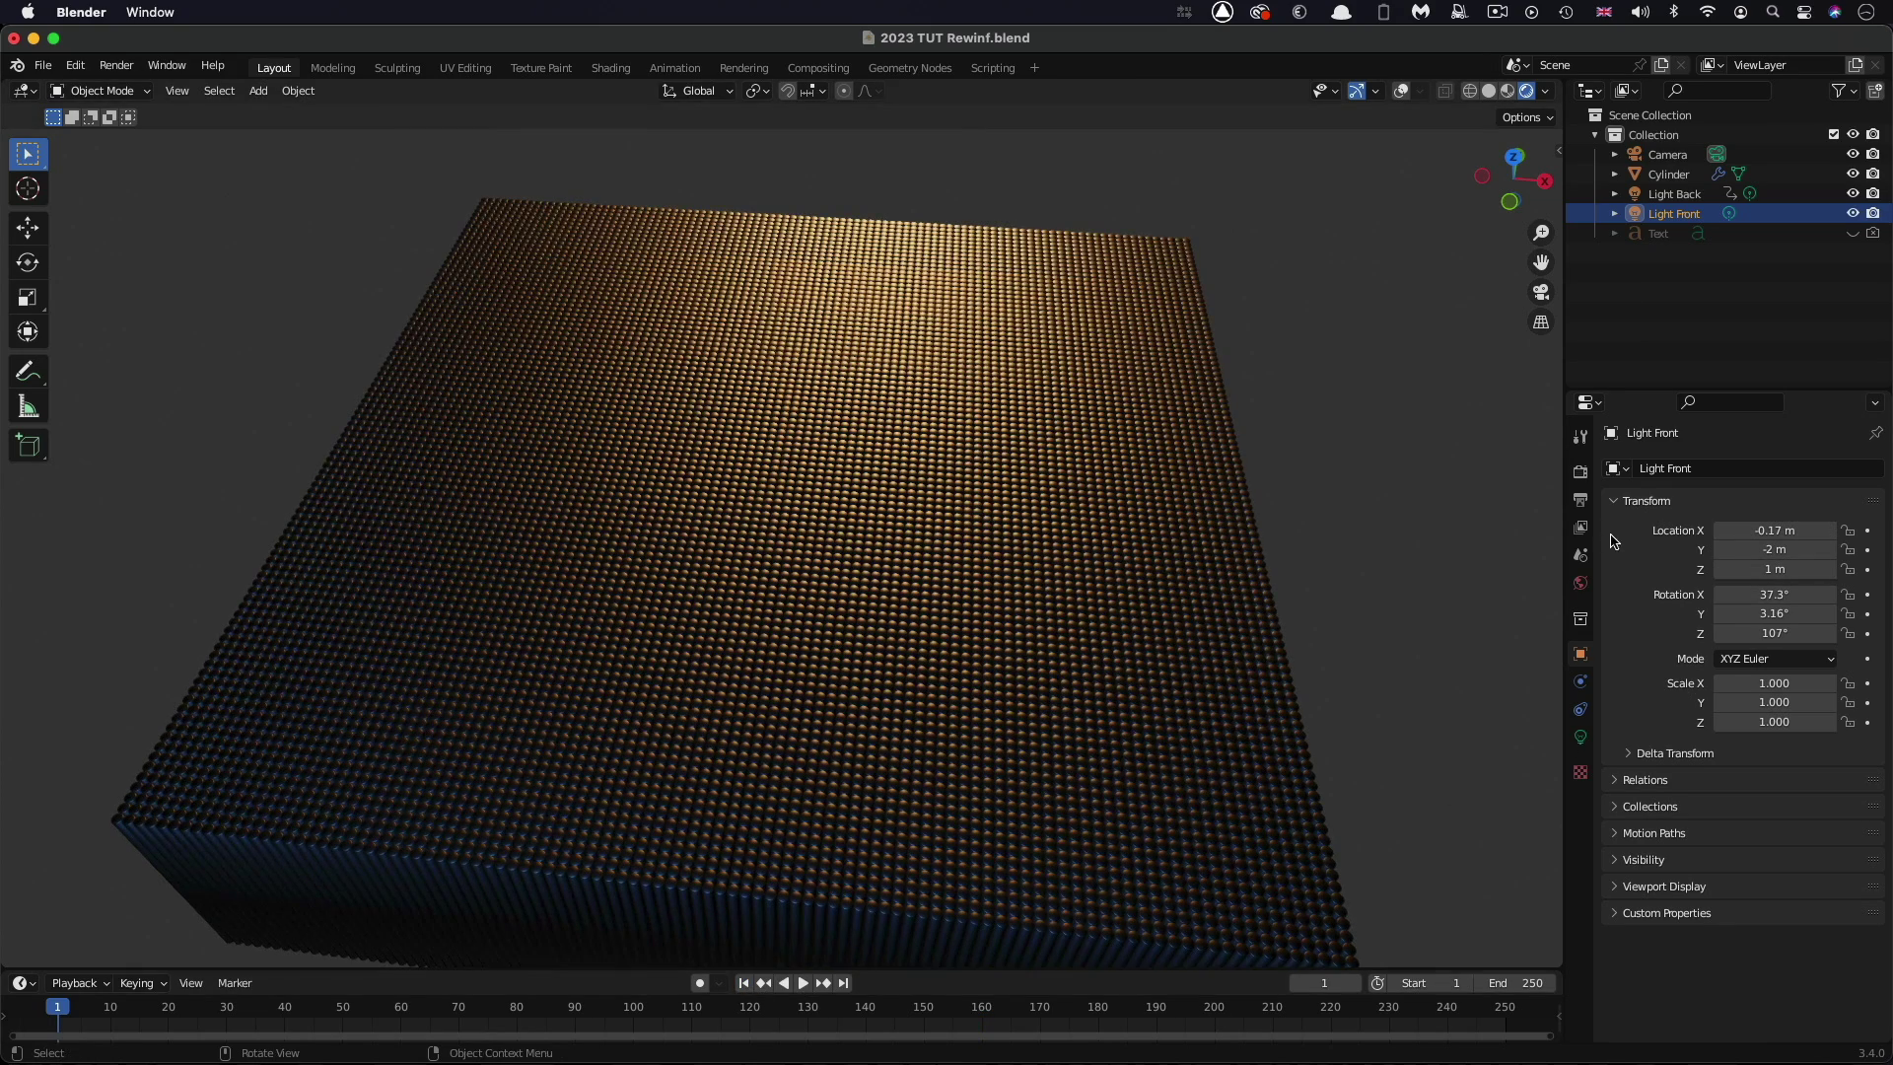
{"action": "double_click", "coordinate": [1775, 531]}
{"action": "type", "text": "1"}
{"action": "key", "text": "Return"}
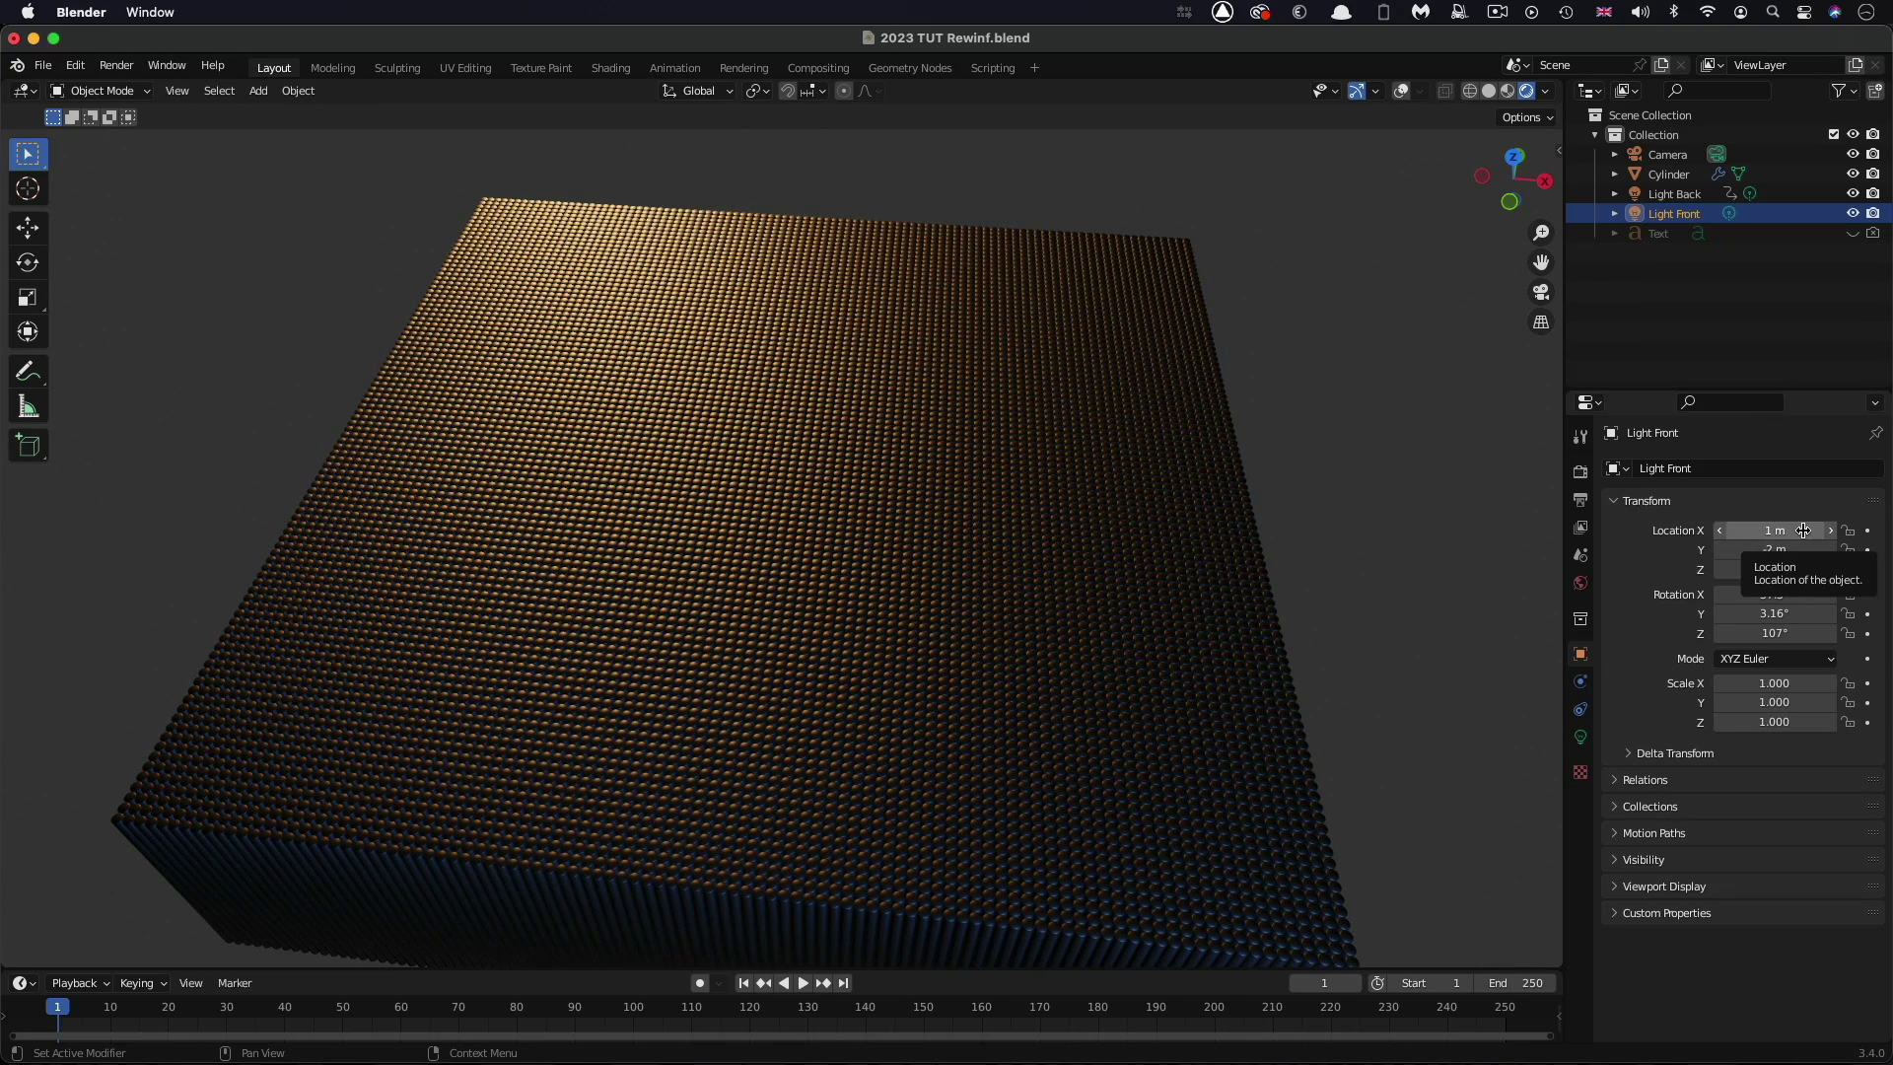
{"action": "key", "text": "i"}
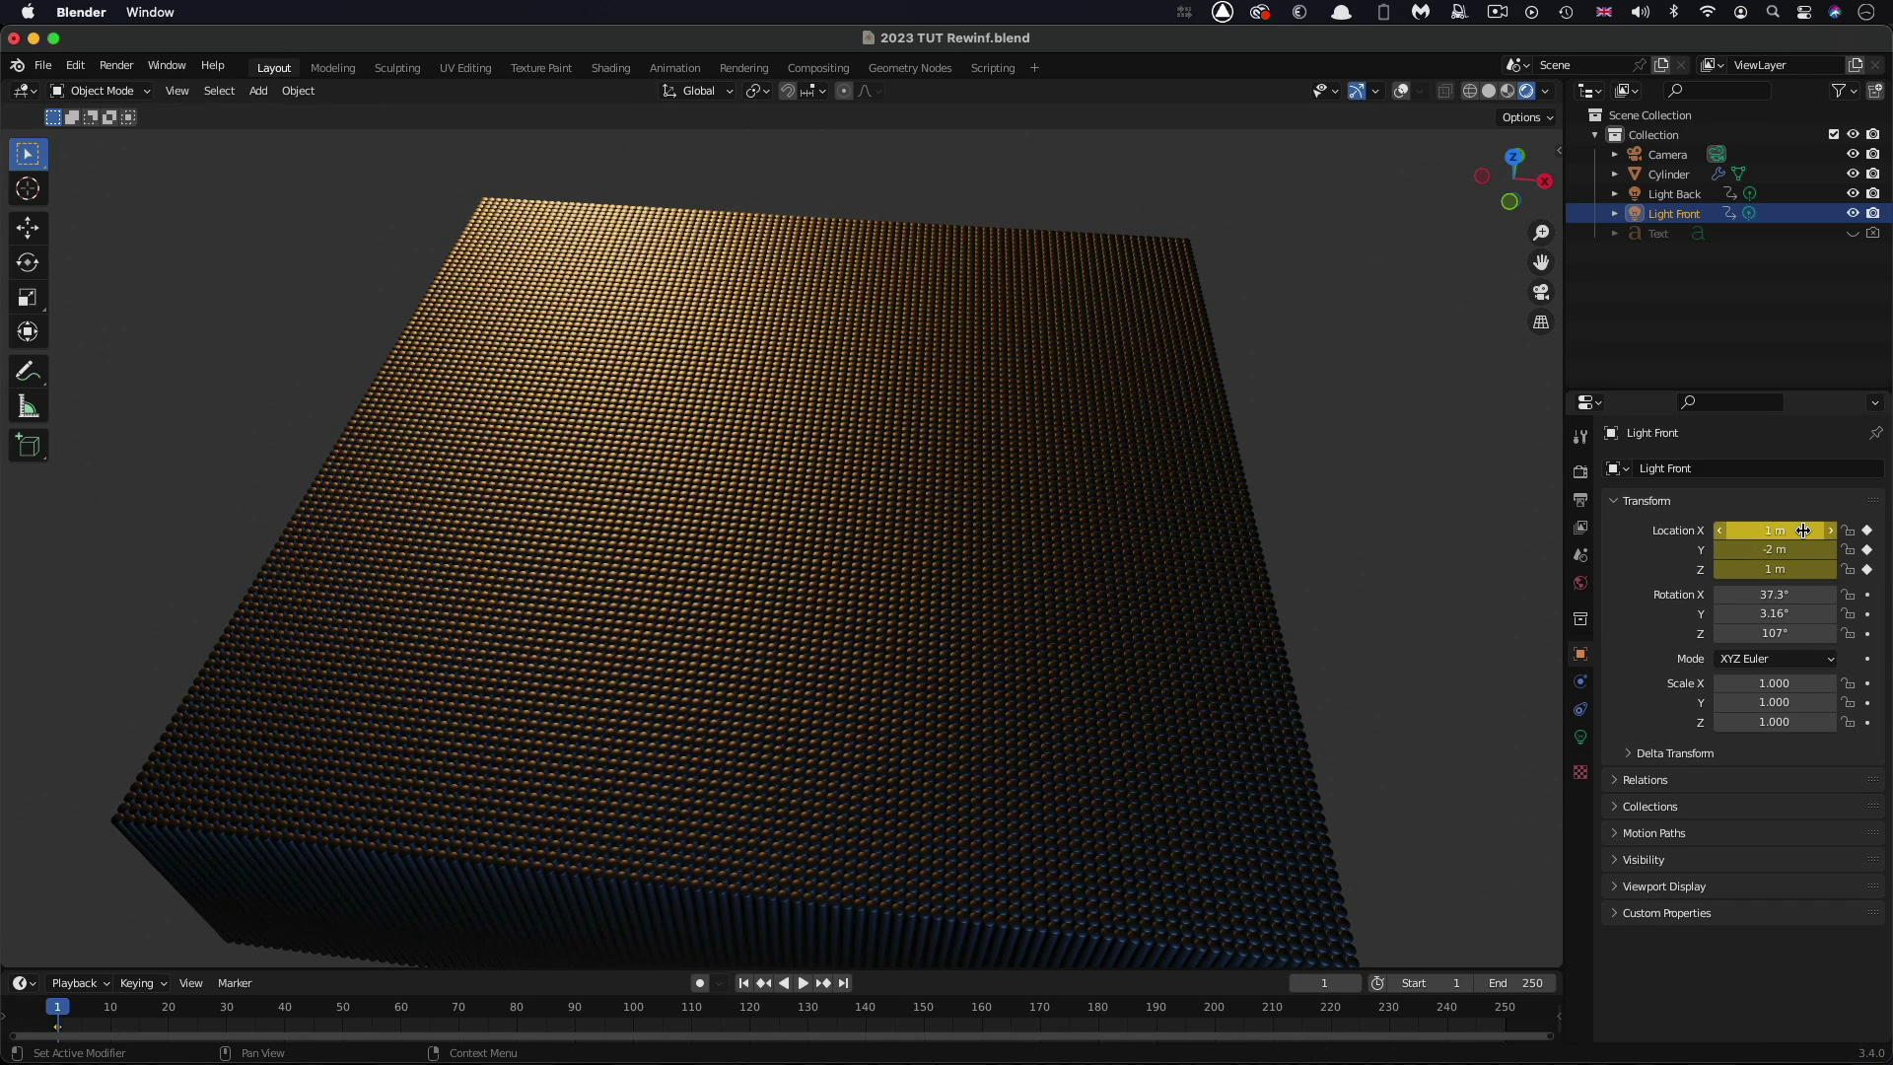
Set Light Front's X location to -1 m at frame 250 and keyframe its location
{"action": "left_click", "coordinate": [843, 983]}
{"action": "left_click", "coordinate": [1799, 533]}
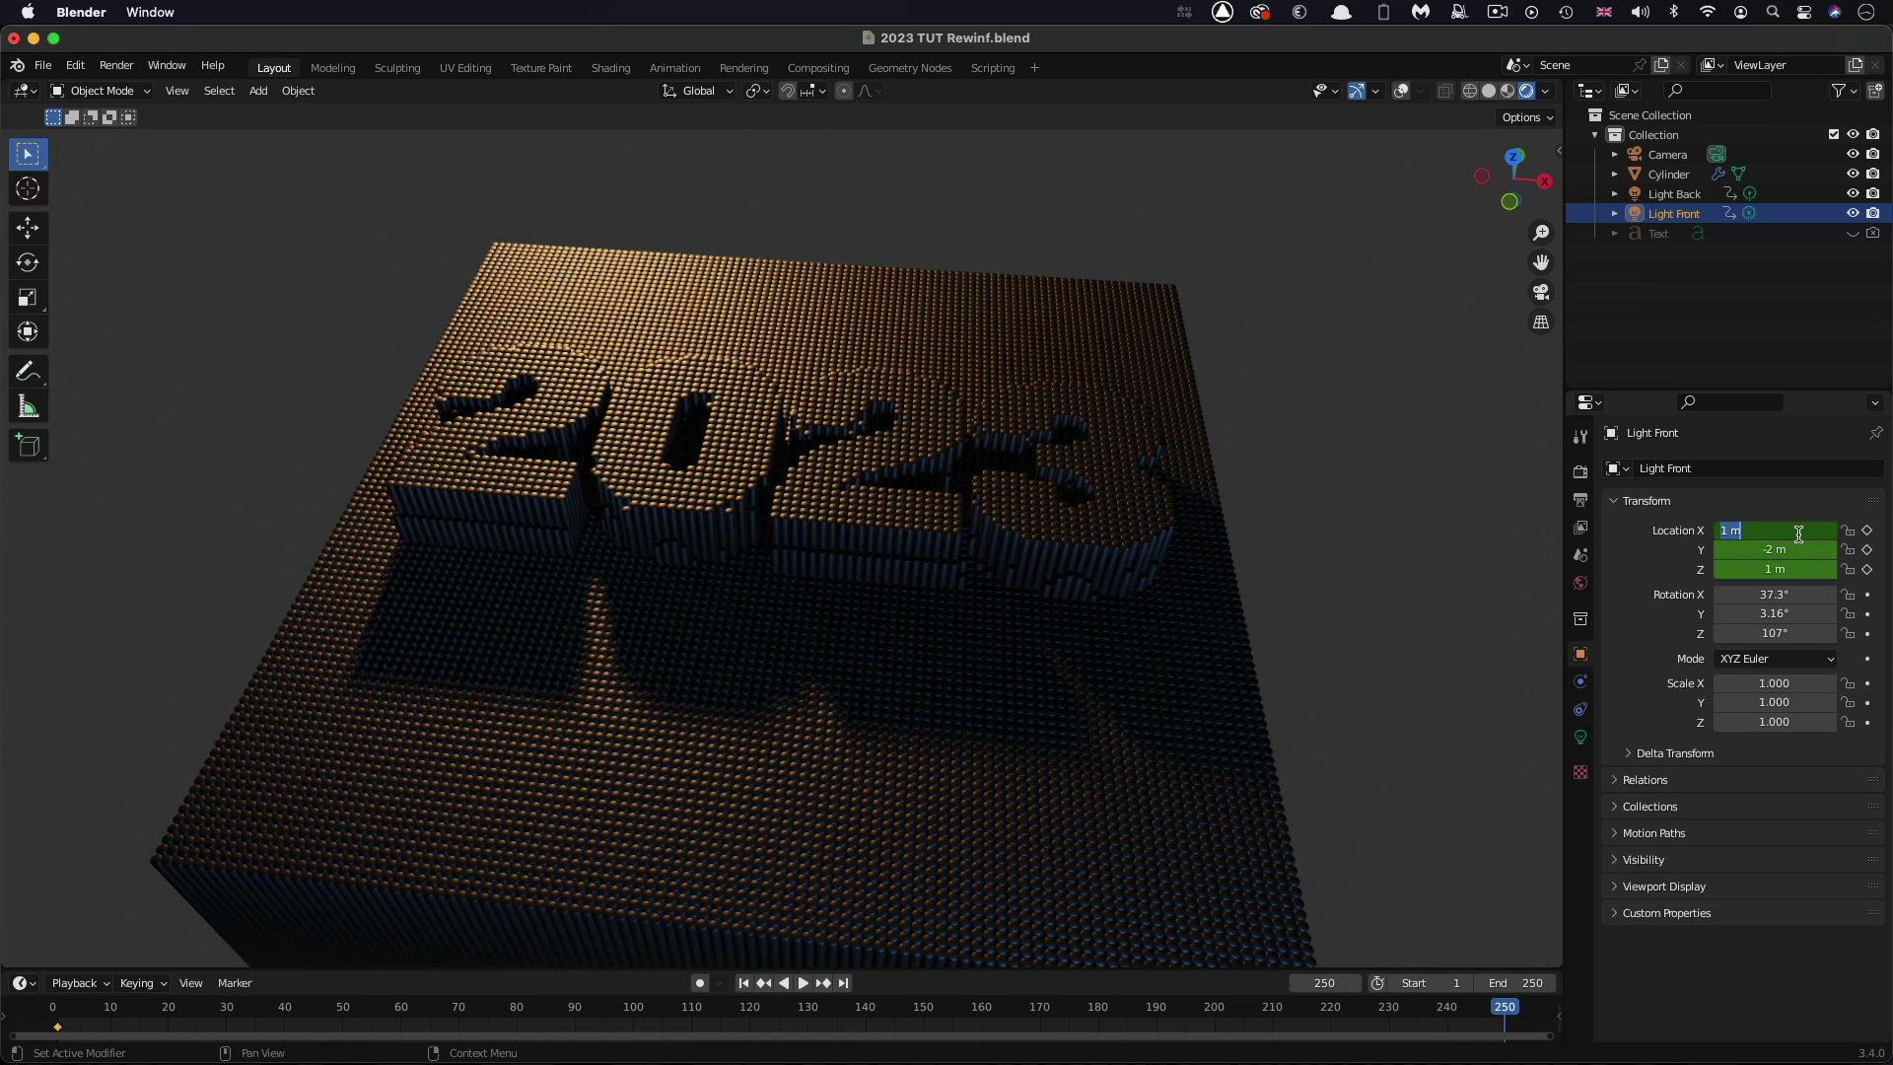
{"action": "type", "text": "-1"}
{"action": "key", "text": "Return"}
{"action": "key", "text": "i"}
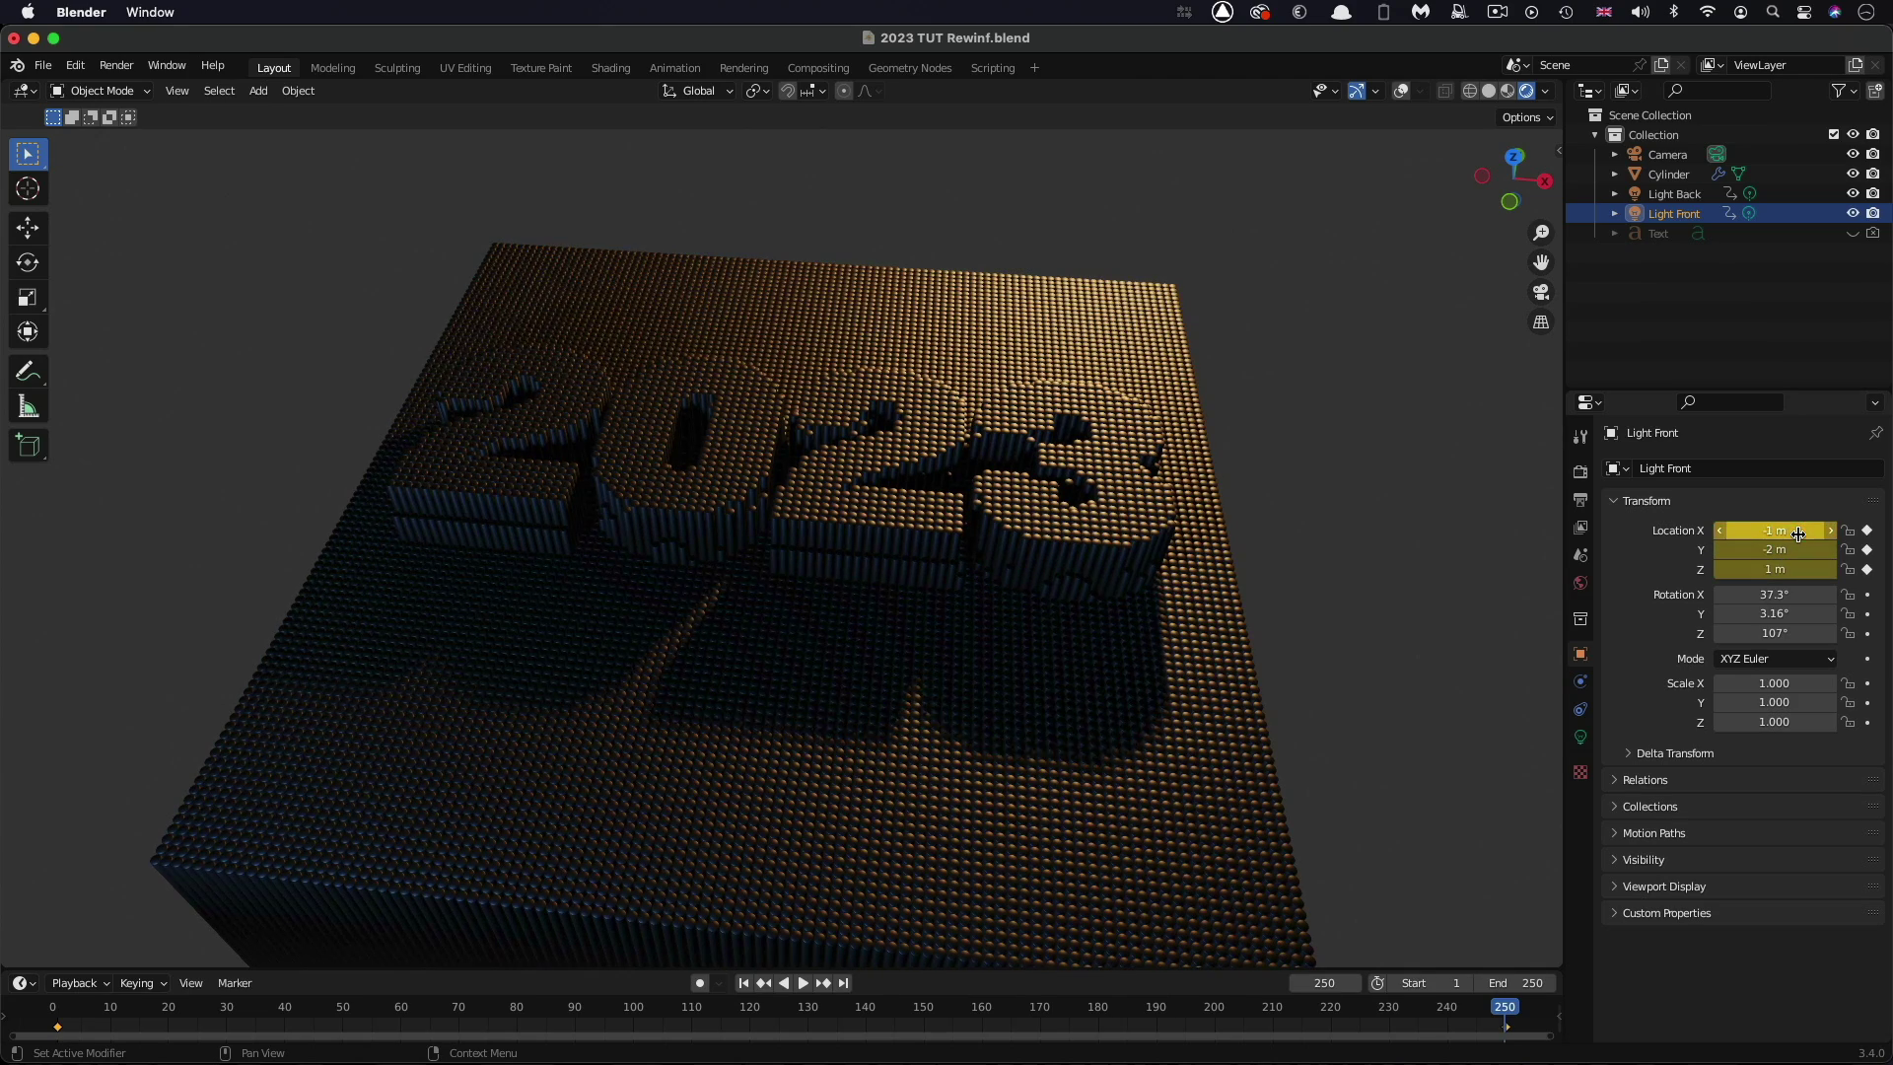
Play the light animation from frame 1, and select Light Back to check its driven X location
{"action": "left_click", "coordinate": [744, 983]}
{"action": "left_click", "coordinate": [802, 983]}
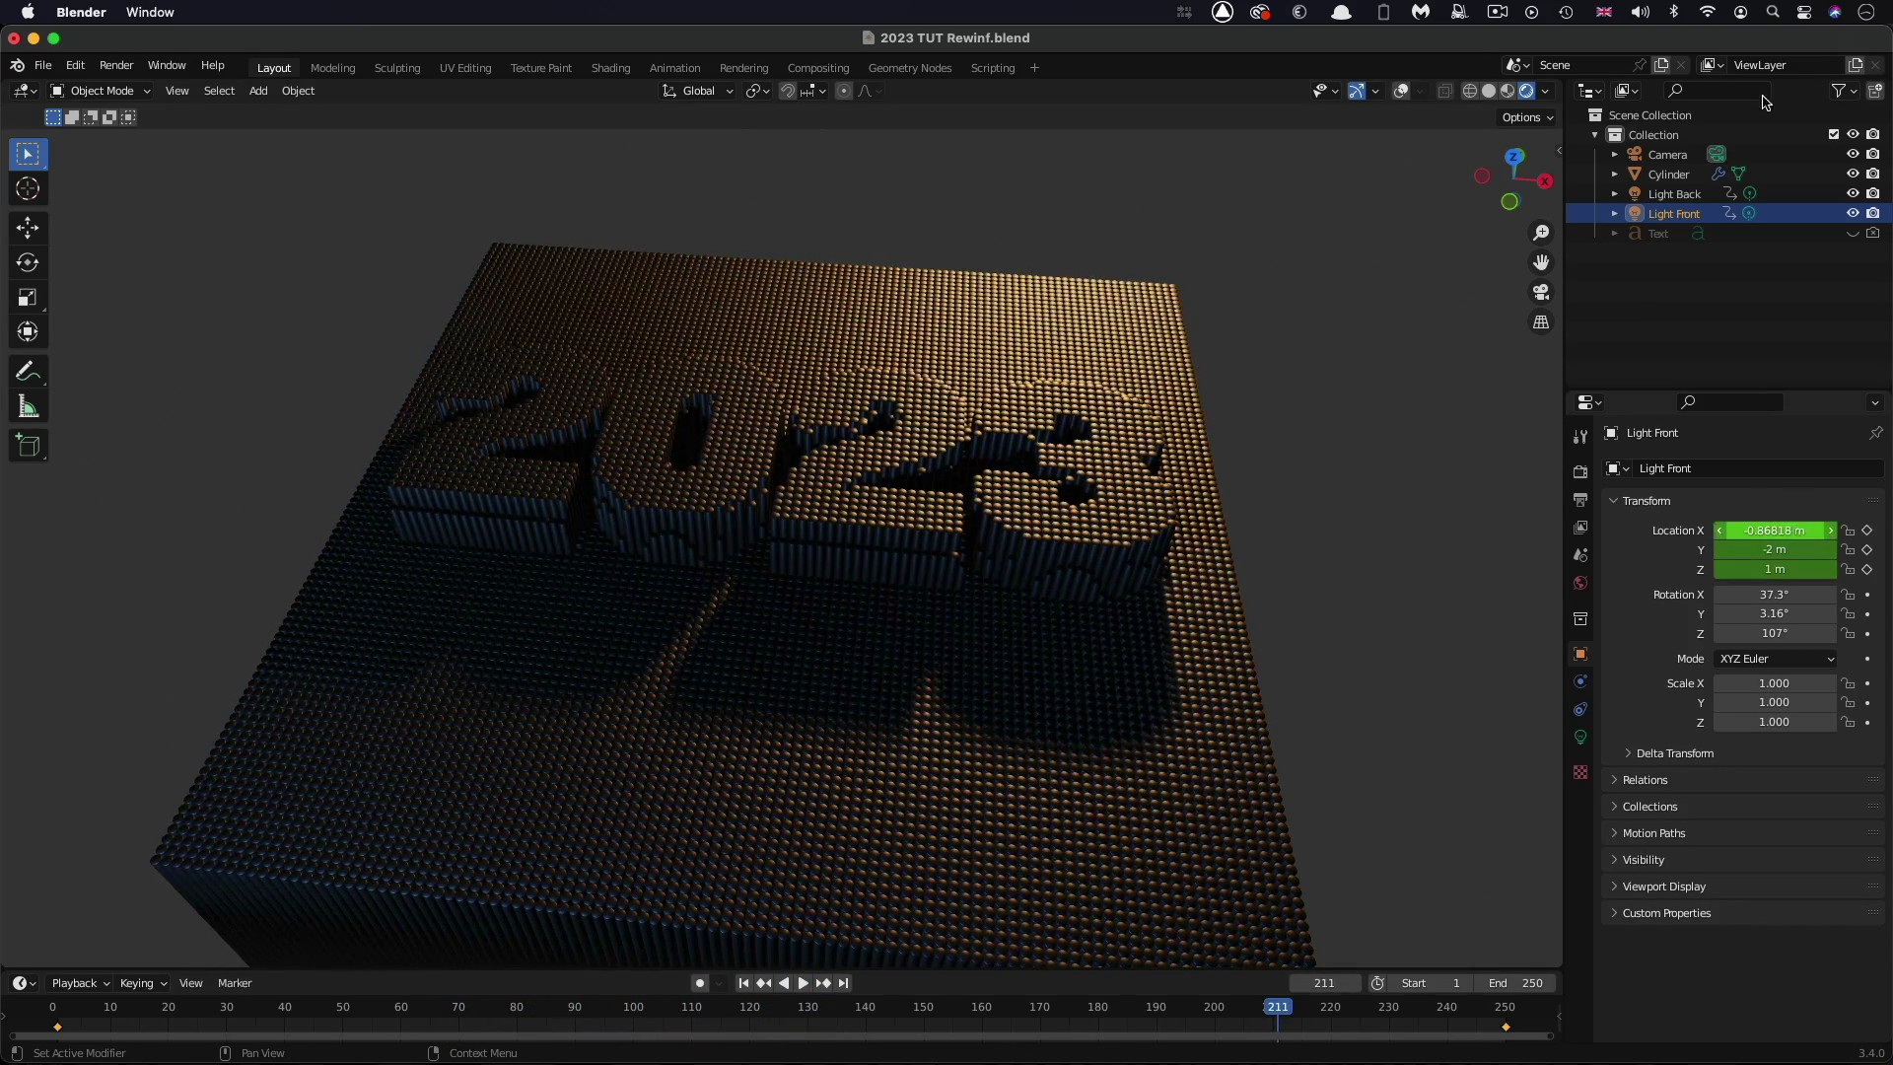
{"action": "left_click", "coordinate": [1676, 194]}
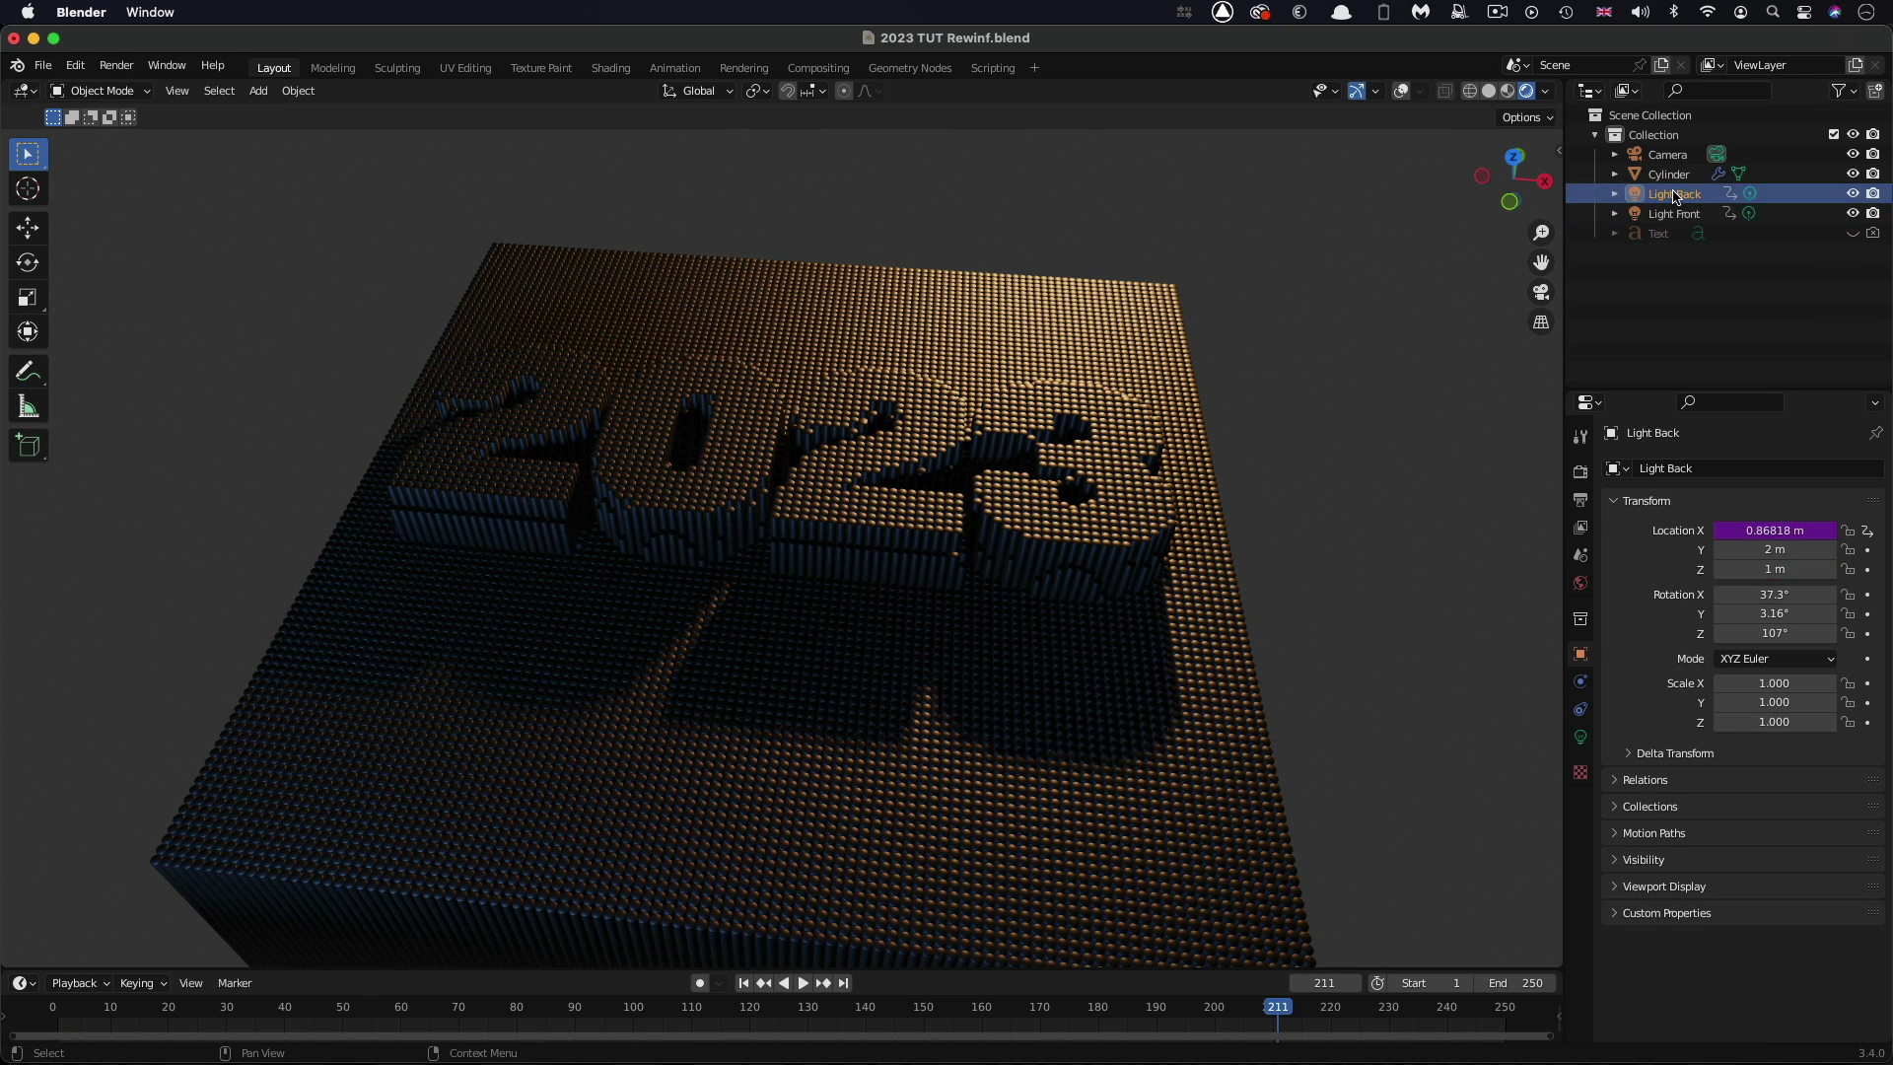